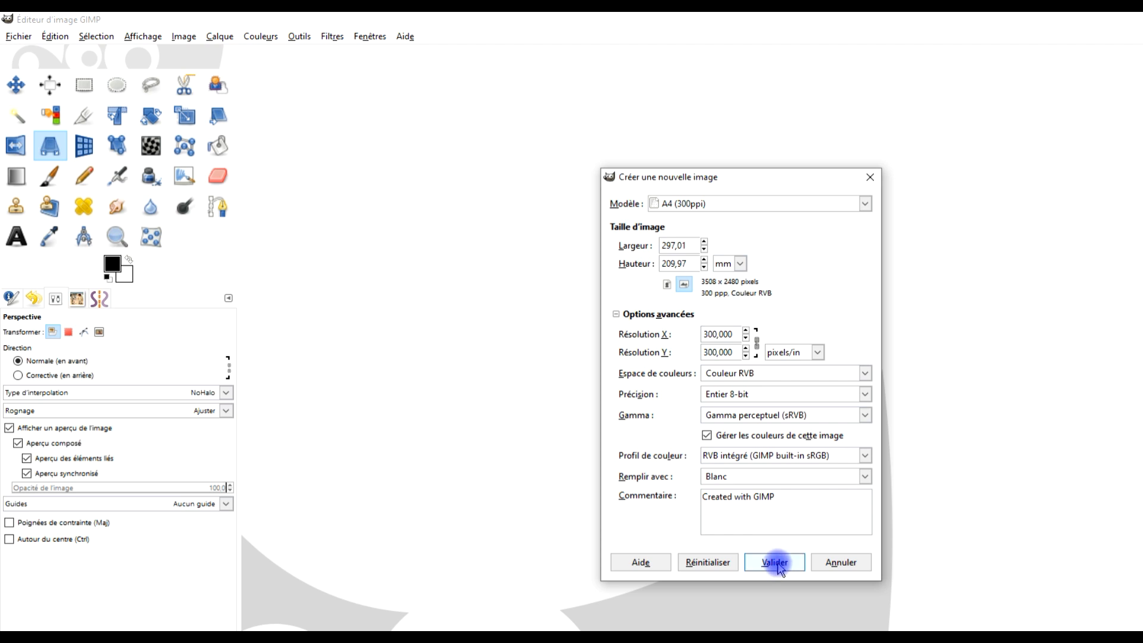
- Create a landscape A4 image at 300 ppi with a white background, and add a transparent layer named "lignes de construction"
left_click(774, 561)
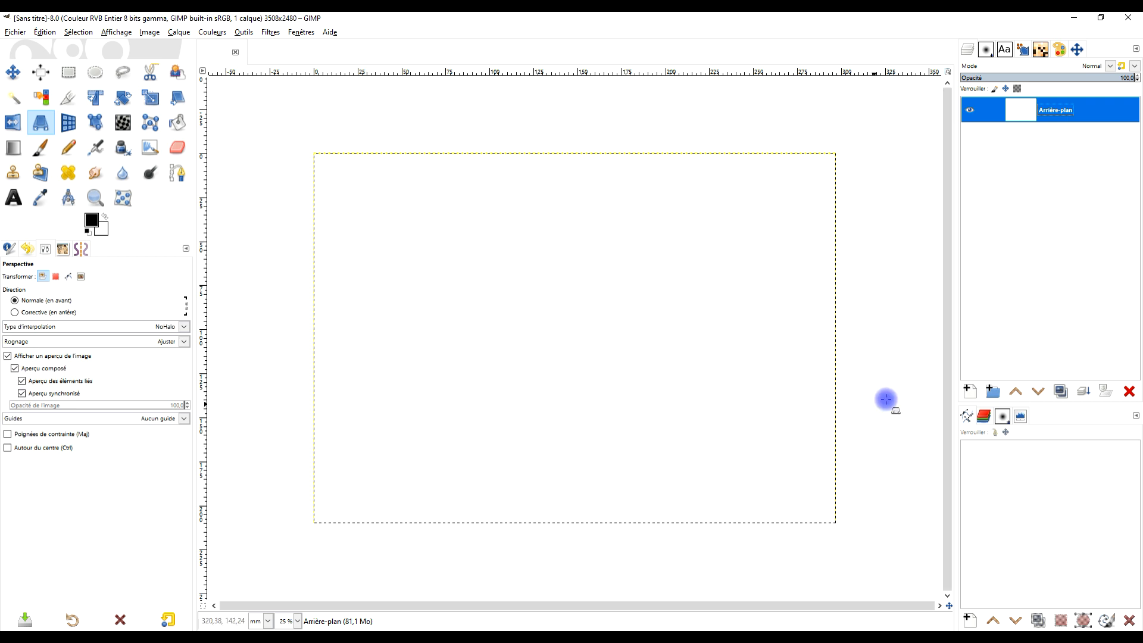
left_click(967, 392)
left_click(894, 316)
left_click(941, 315)
left_click(900, 499)
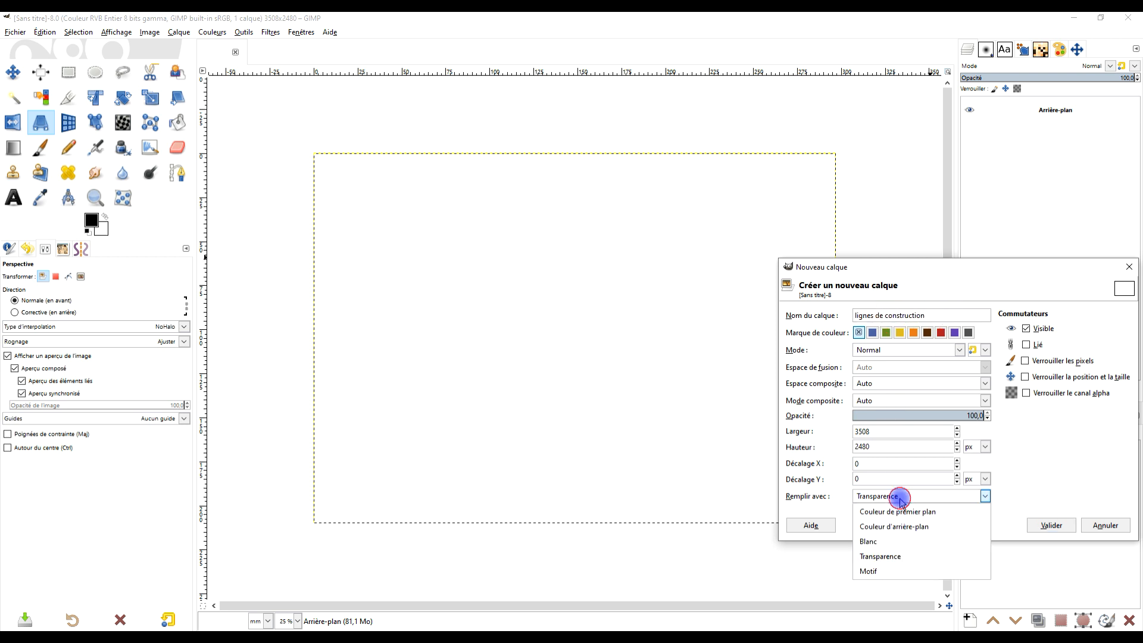
left_click(895, 557)
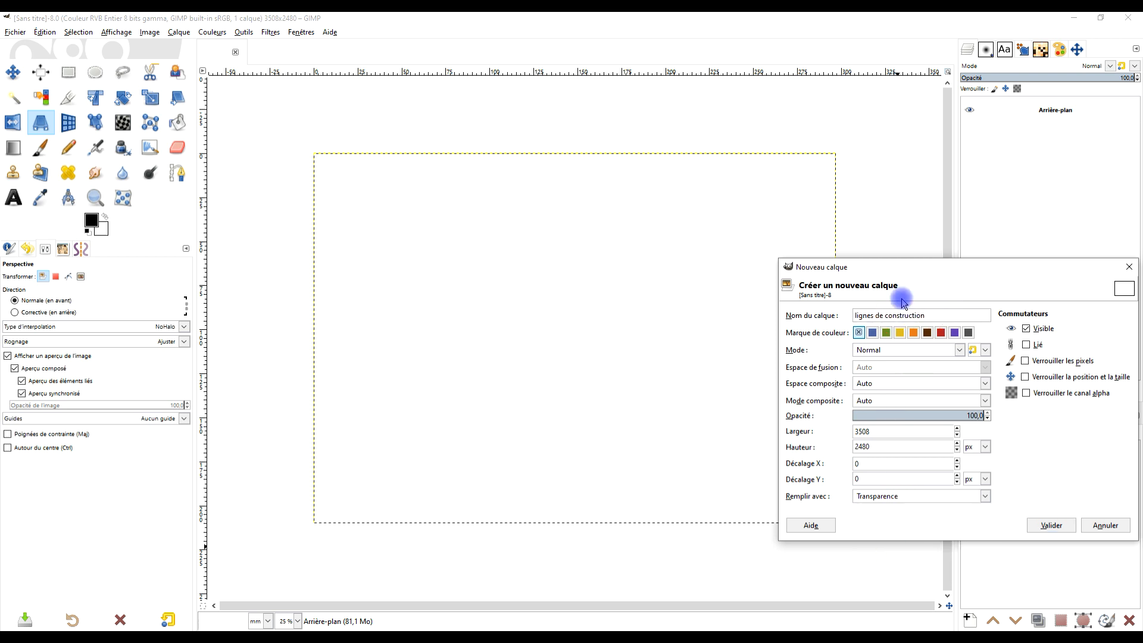
left_click(1050, 525)
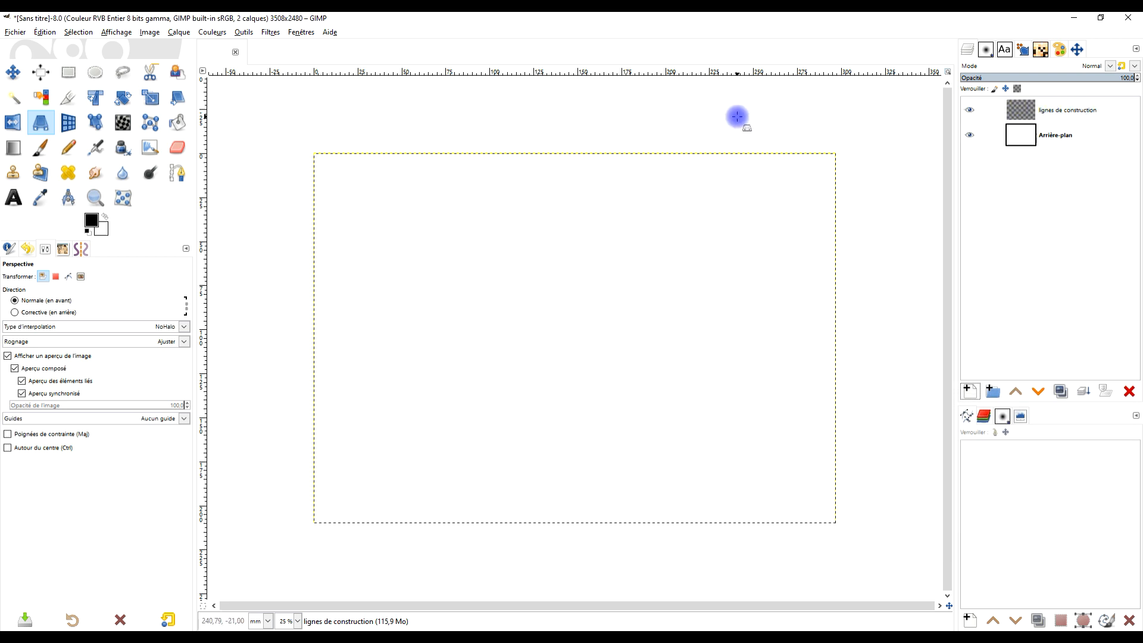
- Bring up the Chemins (paths) dialog as a dockable tab
left_click(966, 420)
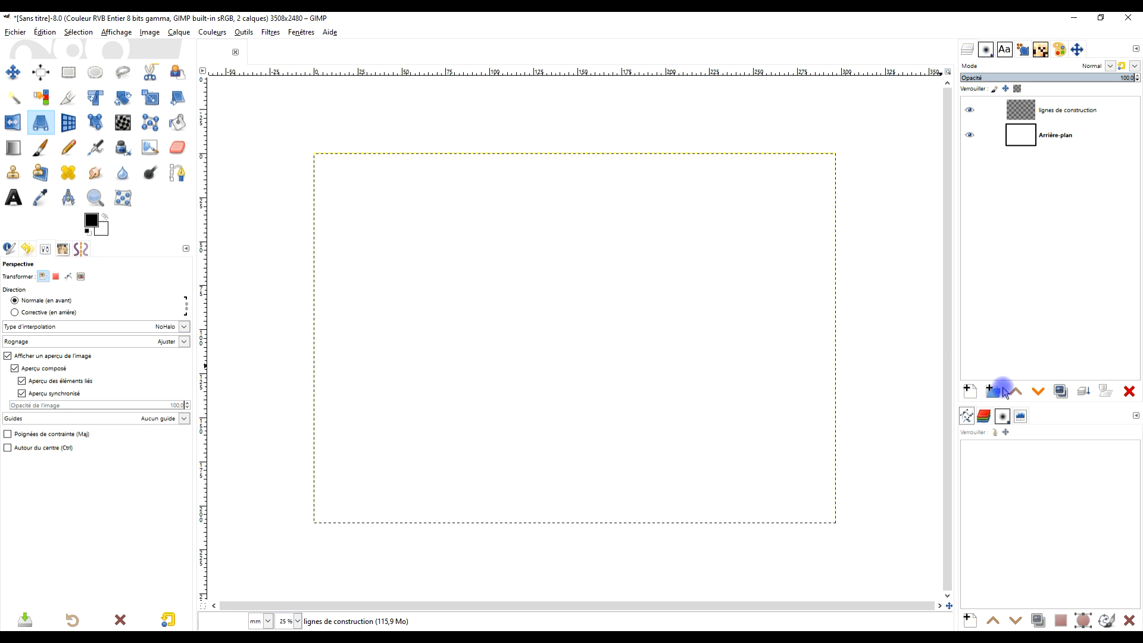
left_click(186, 249)
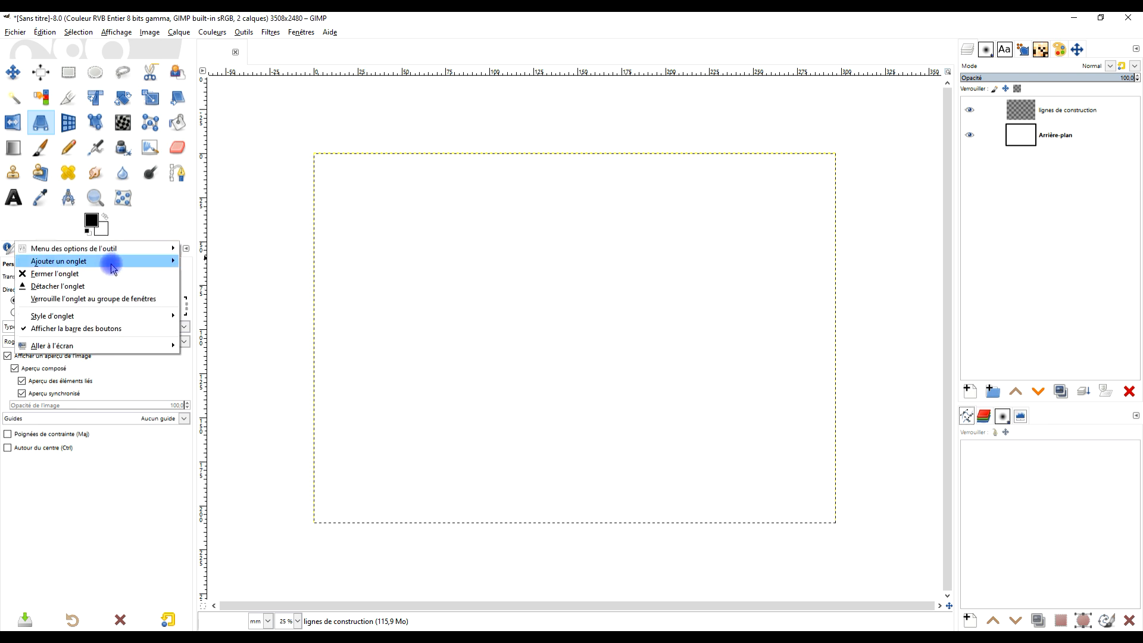
mouse_move(143, 261)
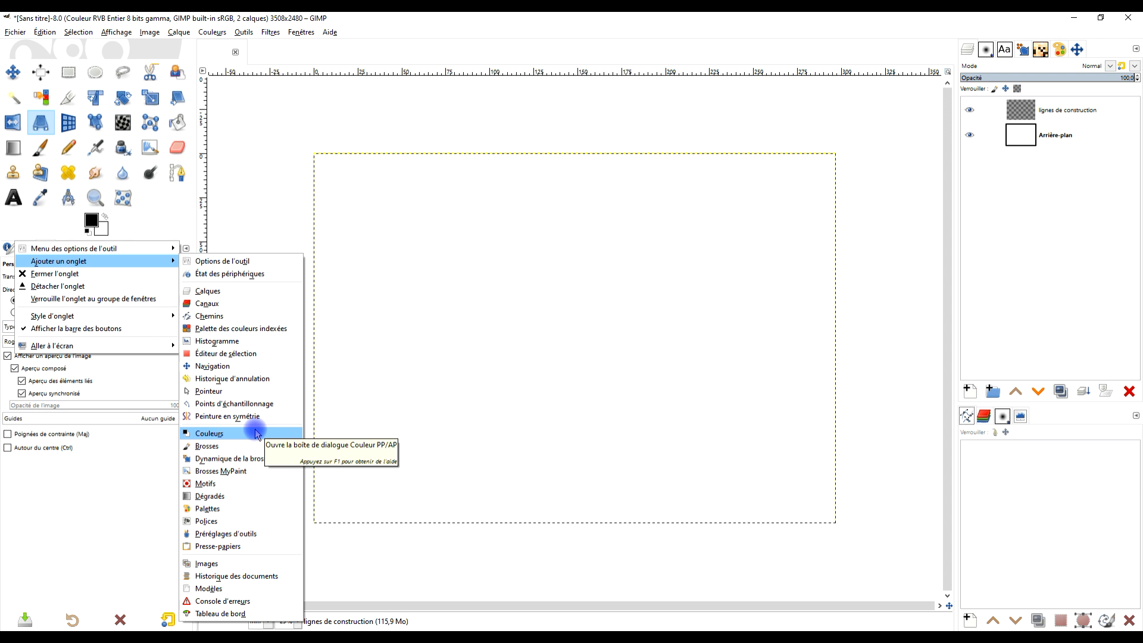
left_click(236, 321)
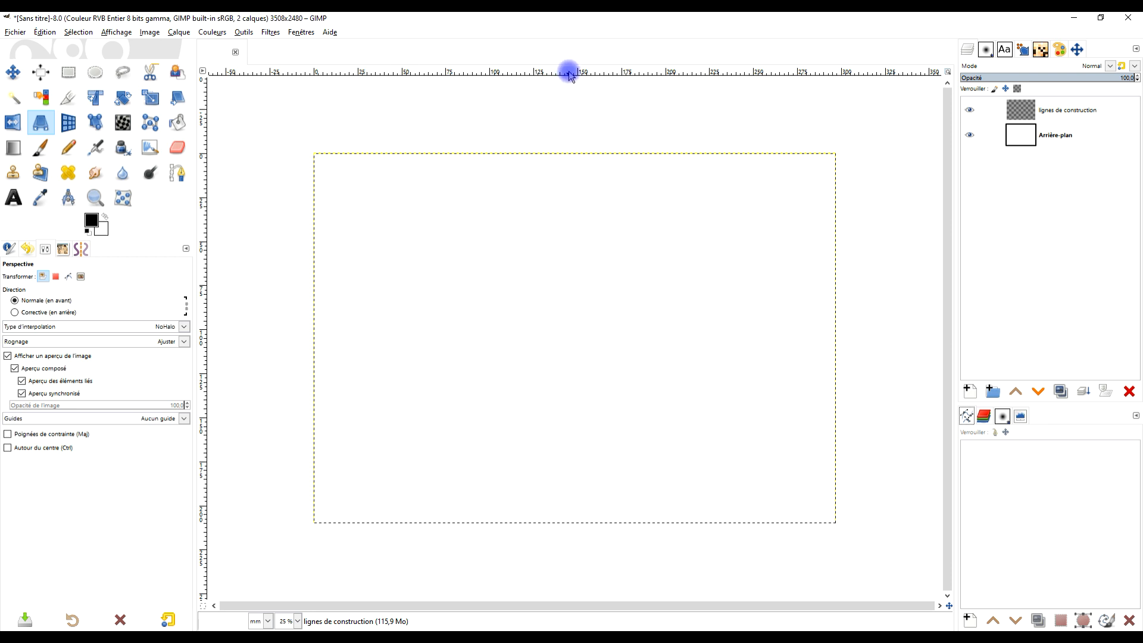
- Place a horizontal guide about 179 mm down the canvas and add a vertical guide at 50 % of the image width
left_click_drag(569, 74, 586, 469)
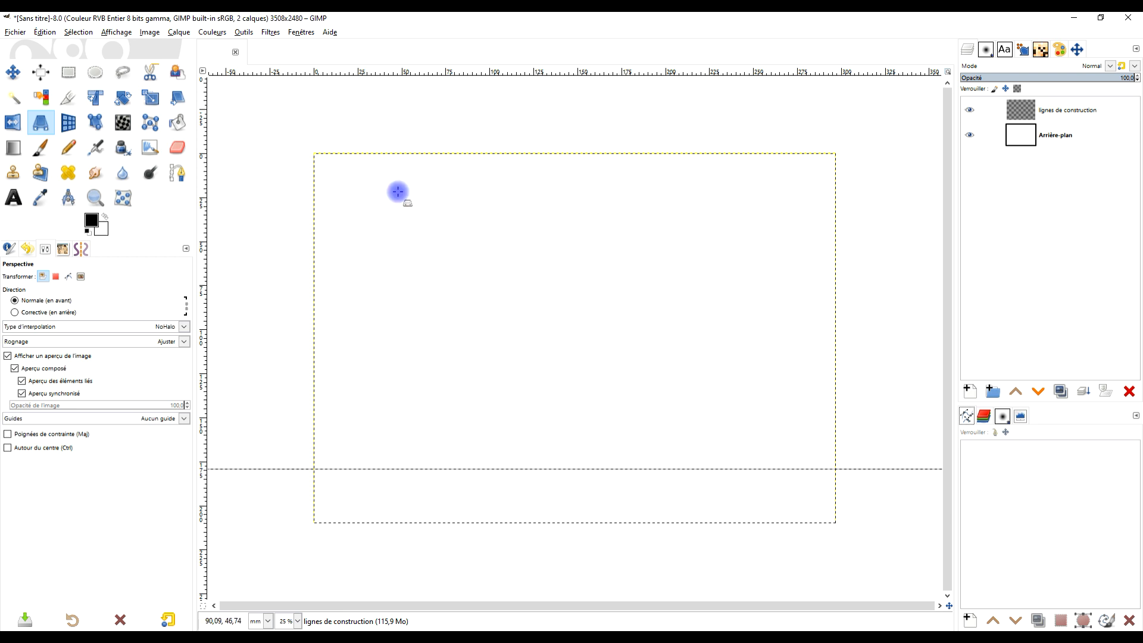
left_click(178, 32)
mouse_move(158, 38)
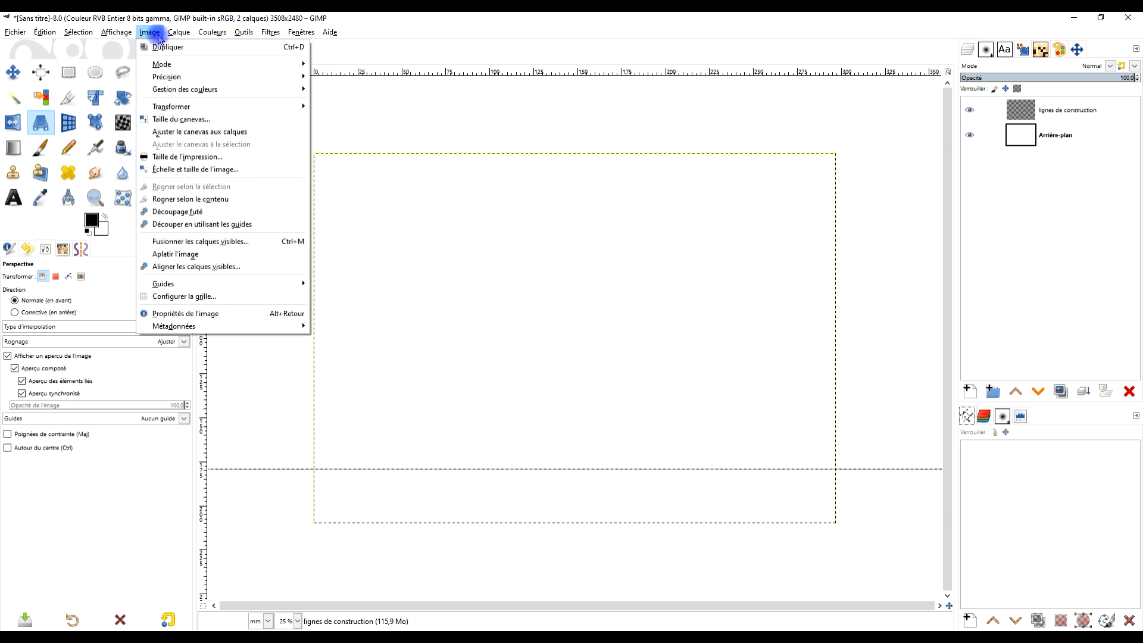
mouse_move(242, 283)
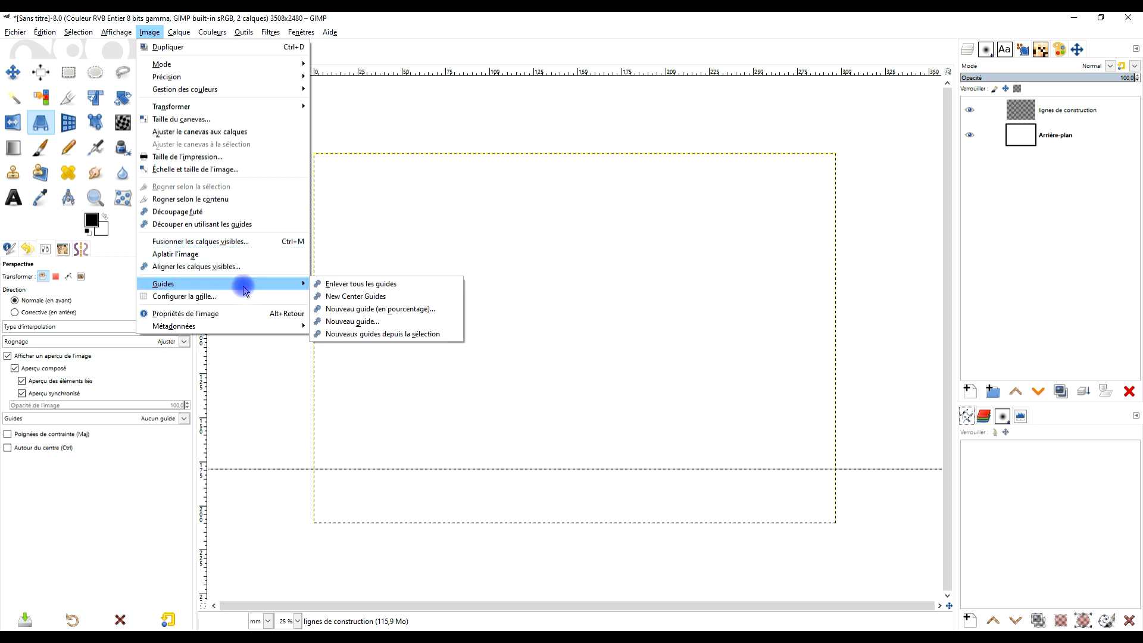
left_click(386, 310)
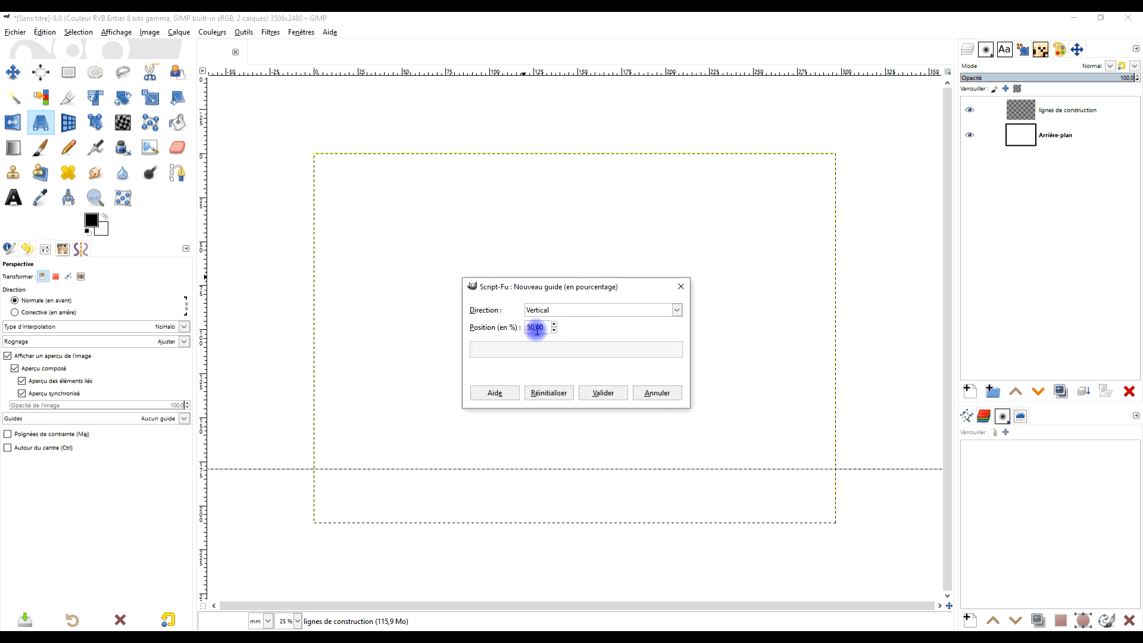
left_click(609, 393)
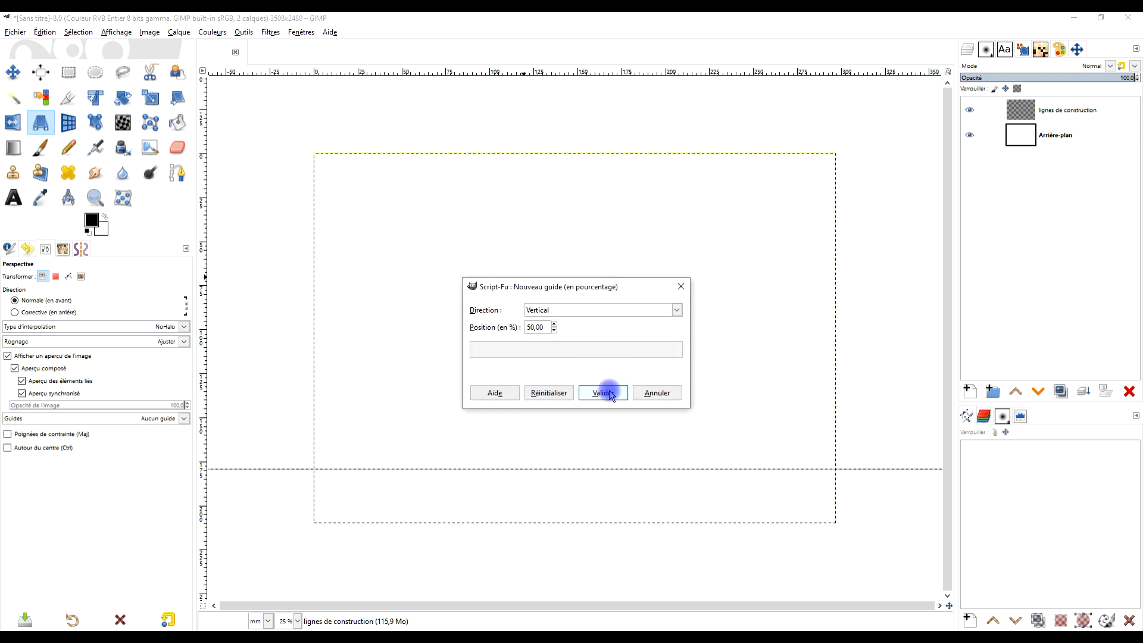
left_click(609, 393)
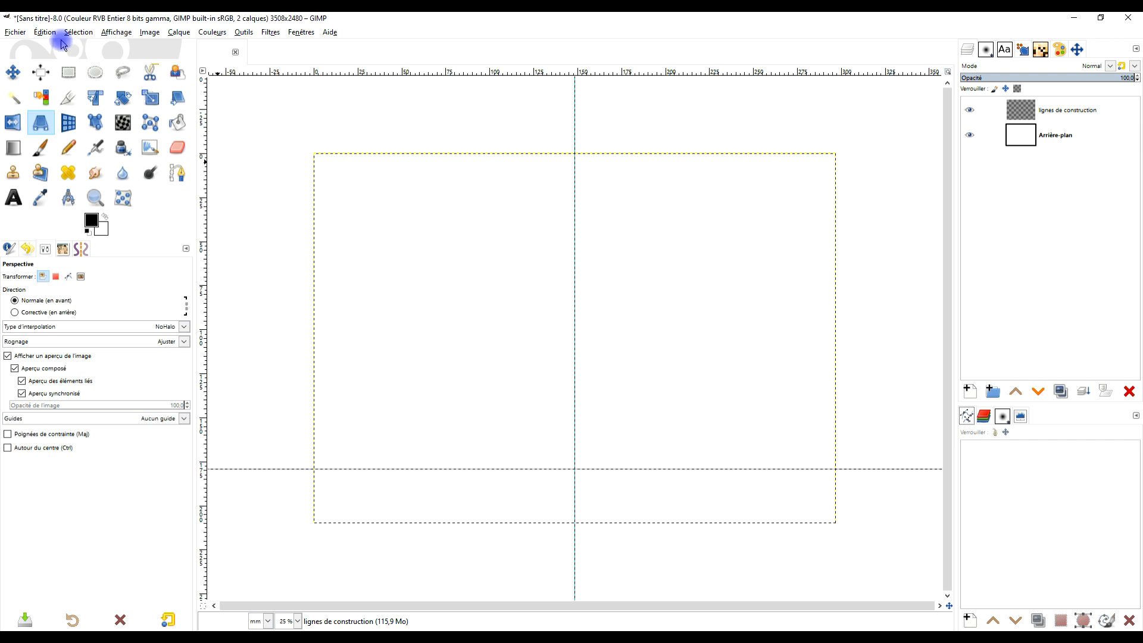
- Activate the Move tool and set it to act on layers, with the option of picking a layer or guide
left_click(13, 73)
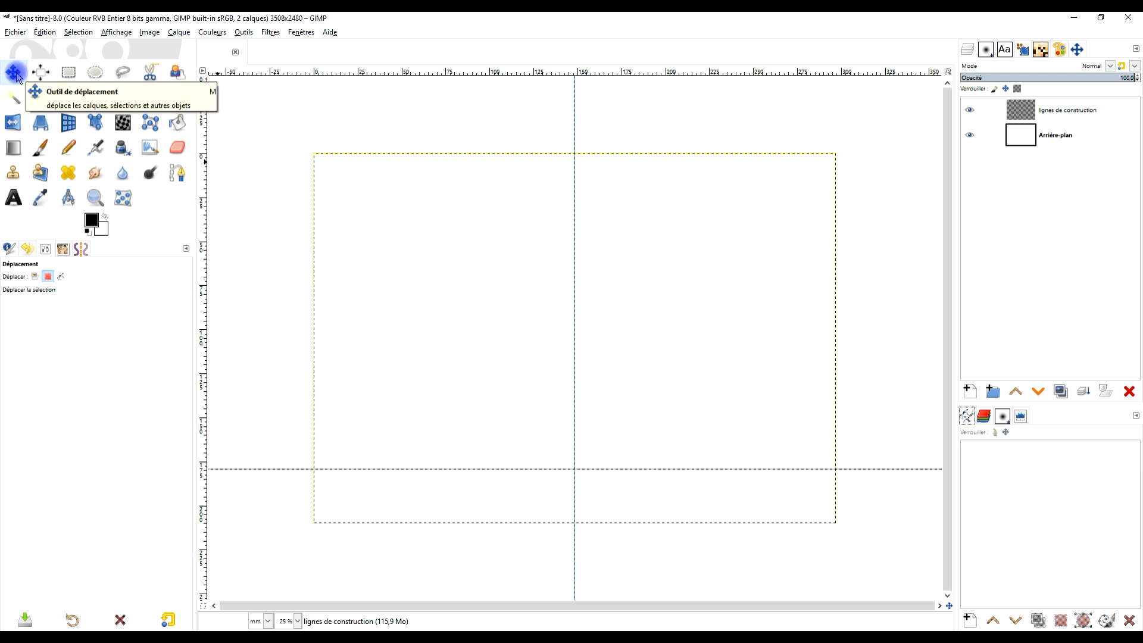
left_click(37, 278)
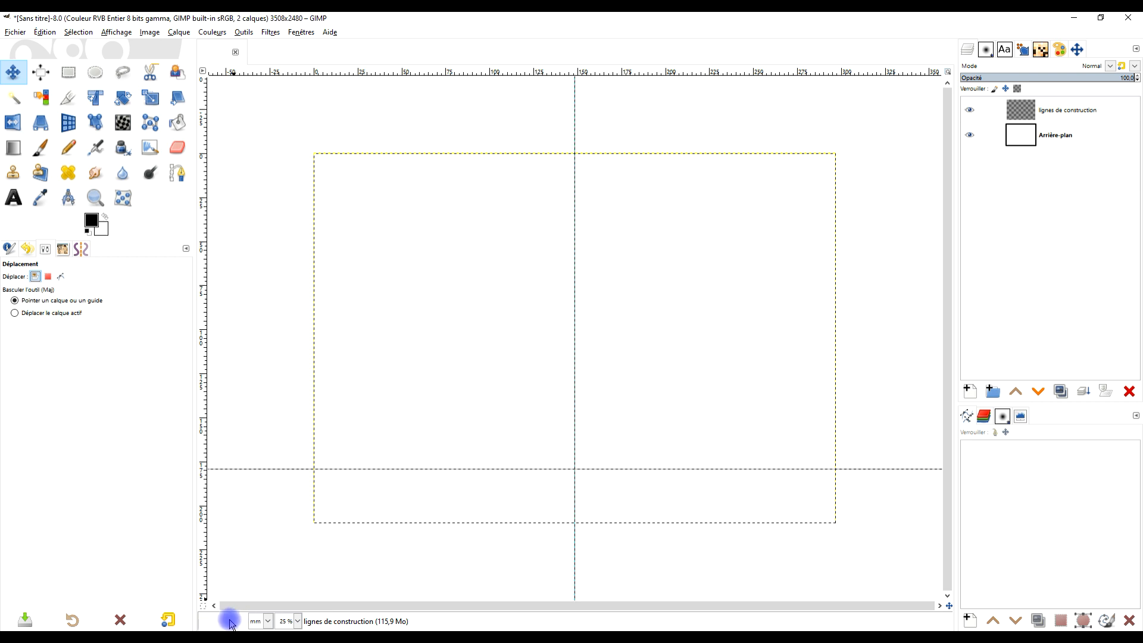
- Switch the image's display unit to pixels and back to millimetres
left_click(257, 623)
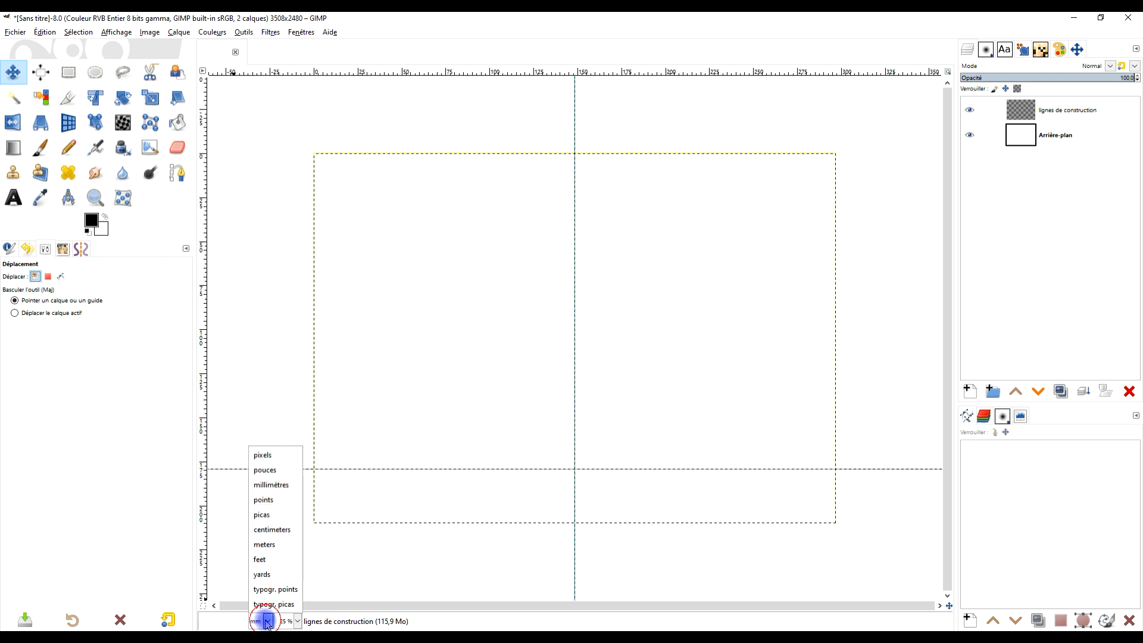
left_click(275, 456)
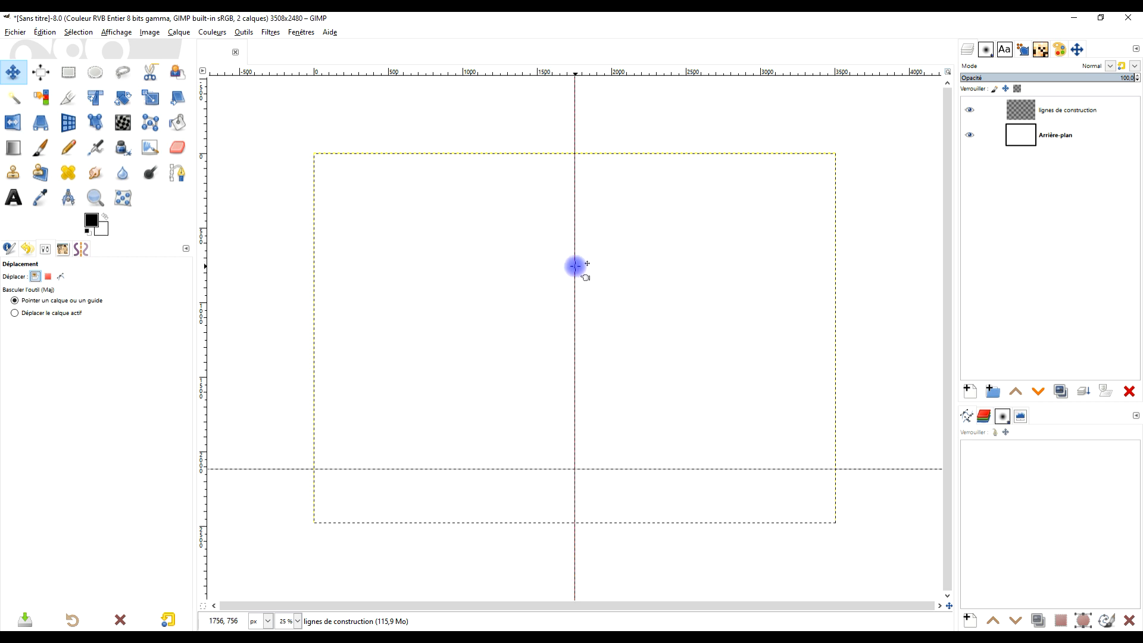
left_click(265, 621)
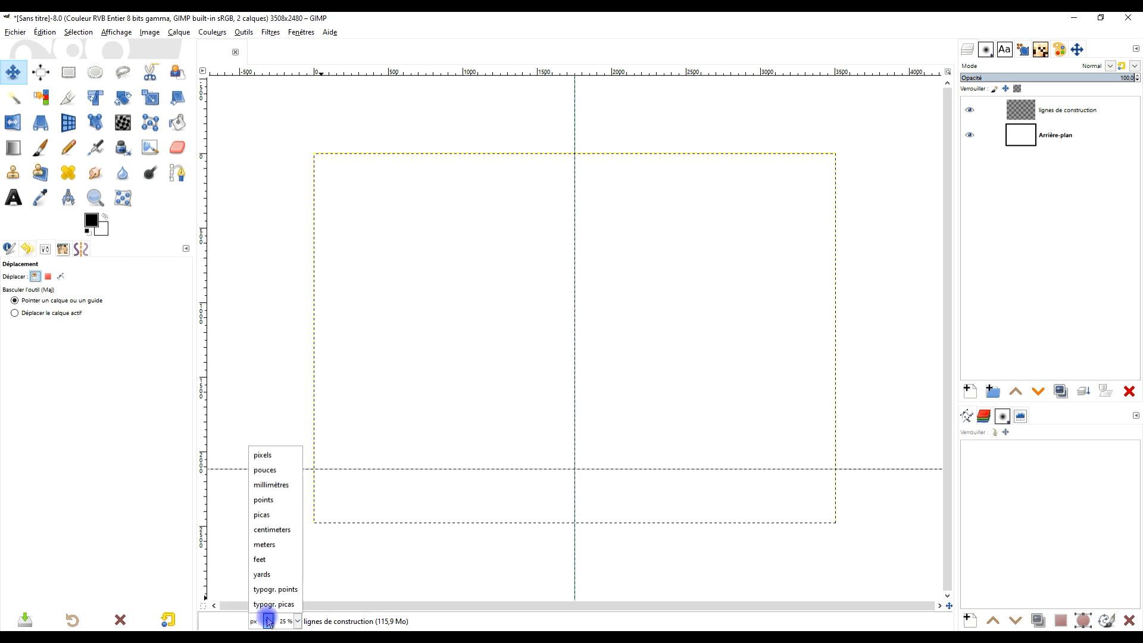
left_click(283, 485)
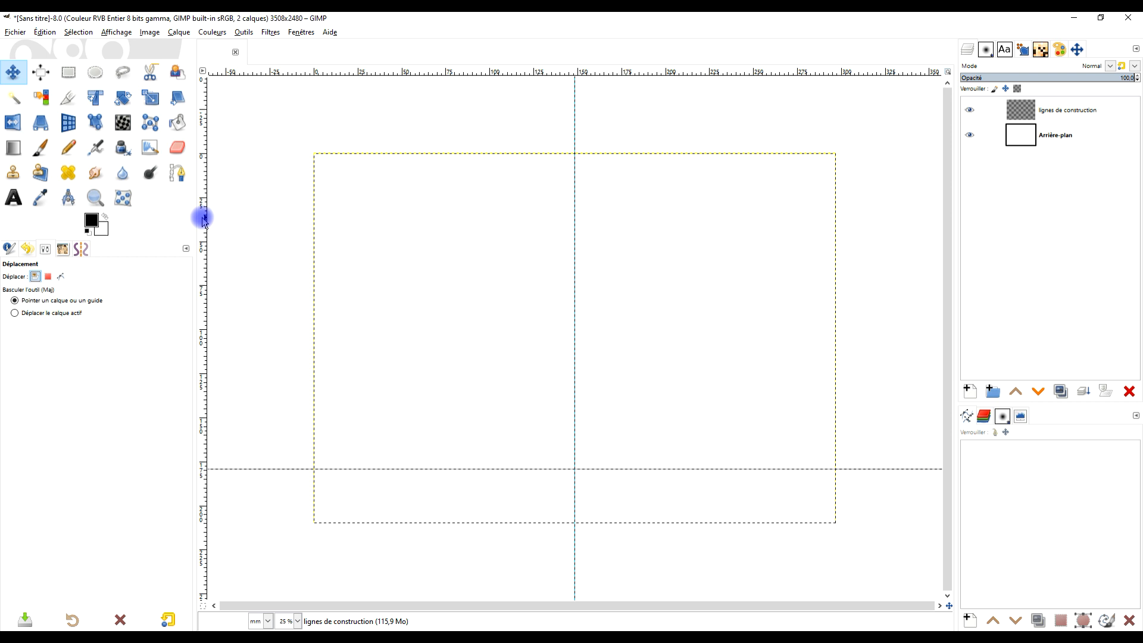
- Place two vertical guides on either side of the centre guide, at about 121 mm and about 176 mm
left_click_drag(203, 219, 526, 256)
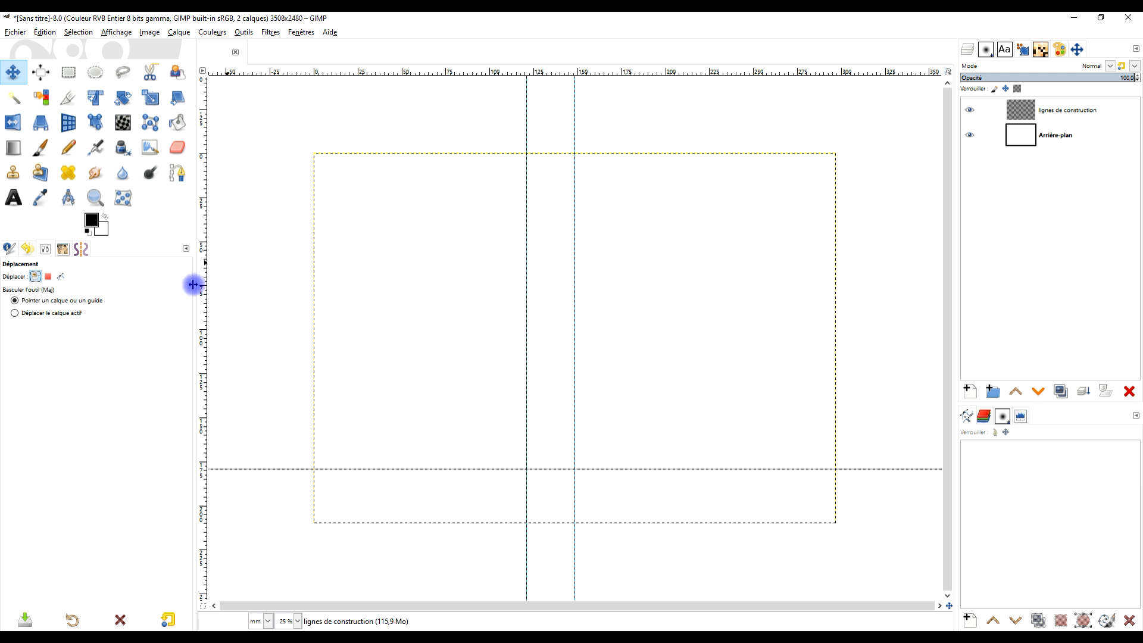
left_click_drag(204, 250, 610, 263)
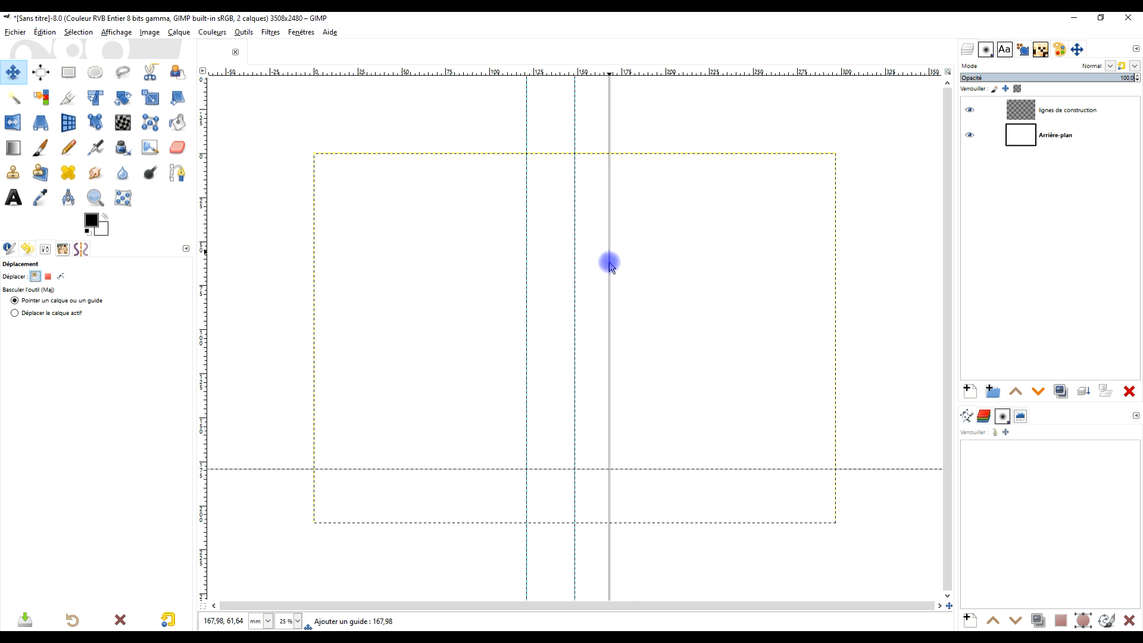
left_click_drag(609, 262, 624, 263)
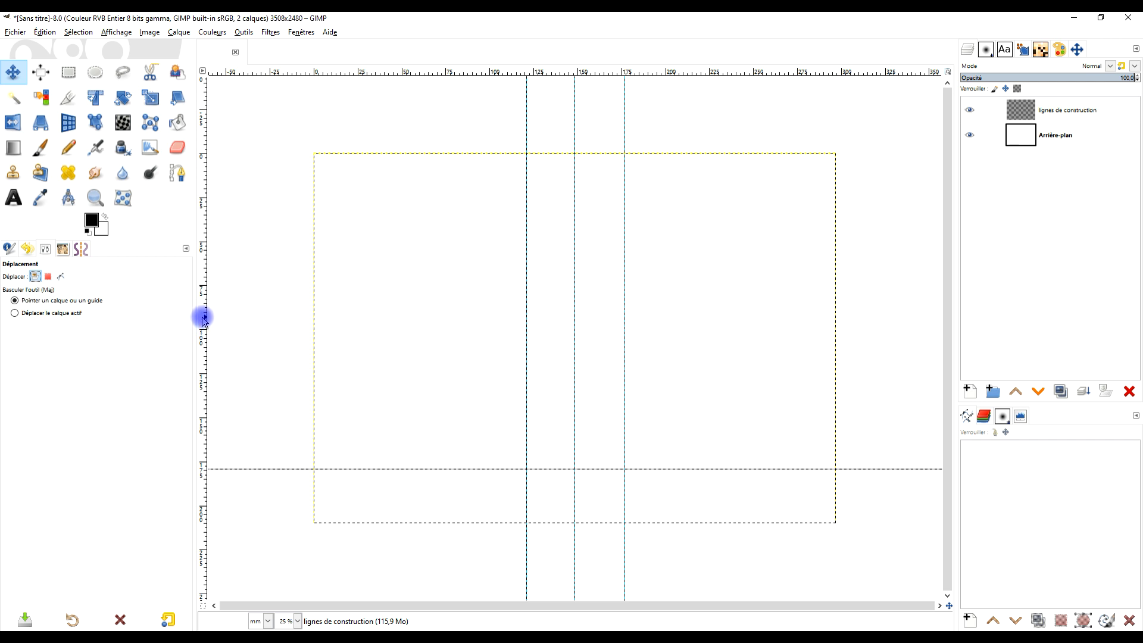
- Place two vertical guides near the canvas's side edges, at about 10 mm and about 286 mm
left_click_drag(203, 318, 333, 483)
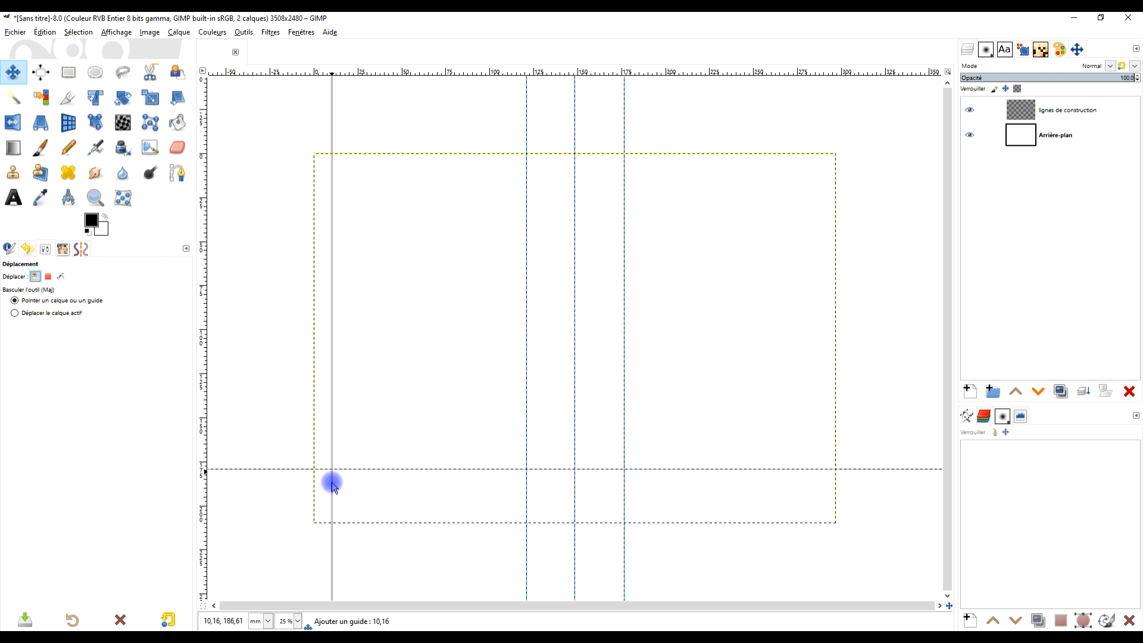
left_click_drag(332, 484, 331, 481)
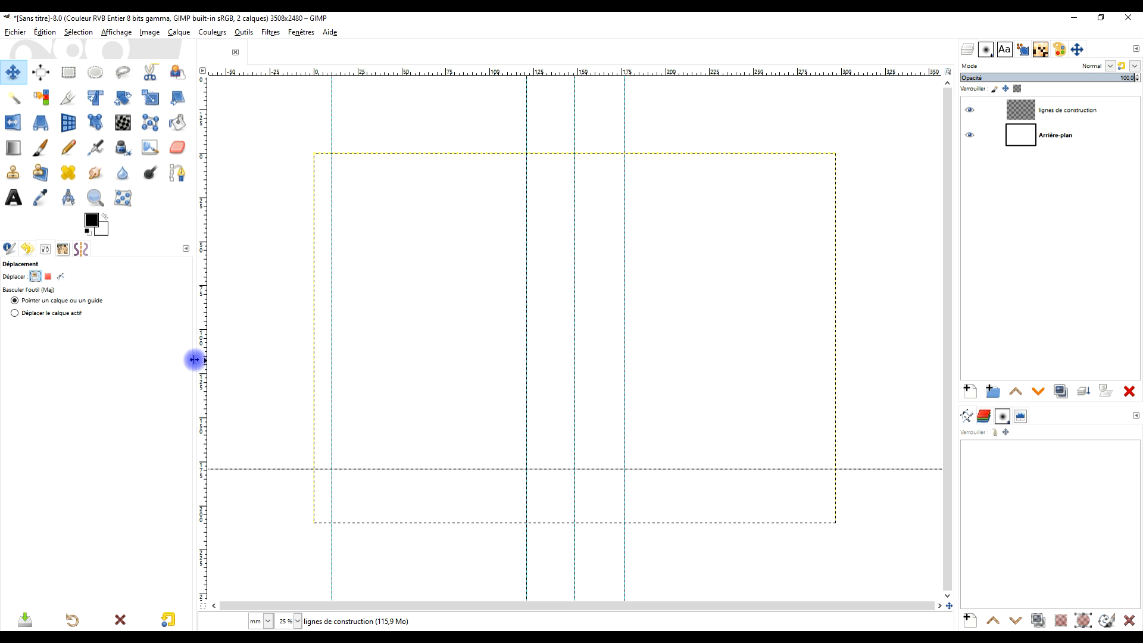
left_click_drag(201, 363, 836, 386)
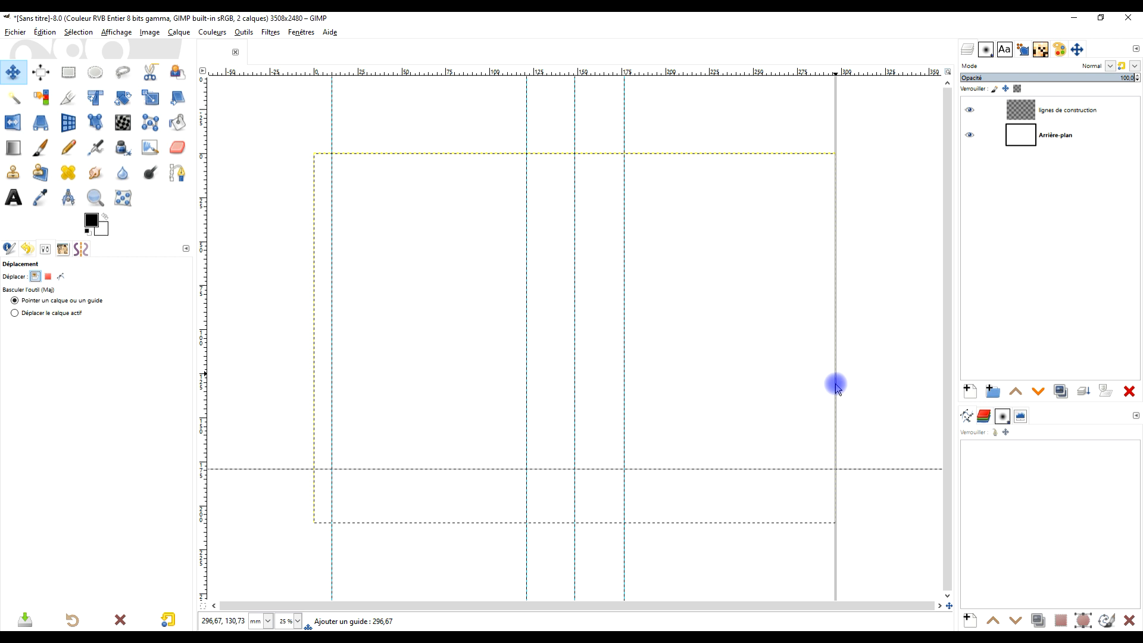
left_click_drag(835, 386, 817, 391)
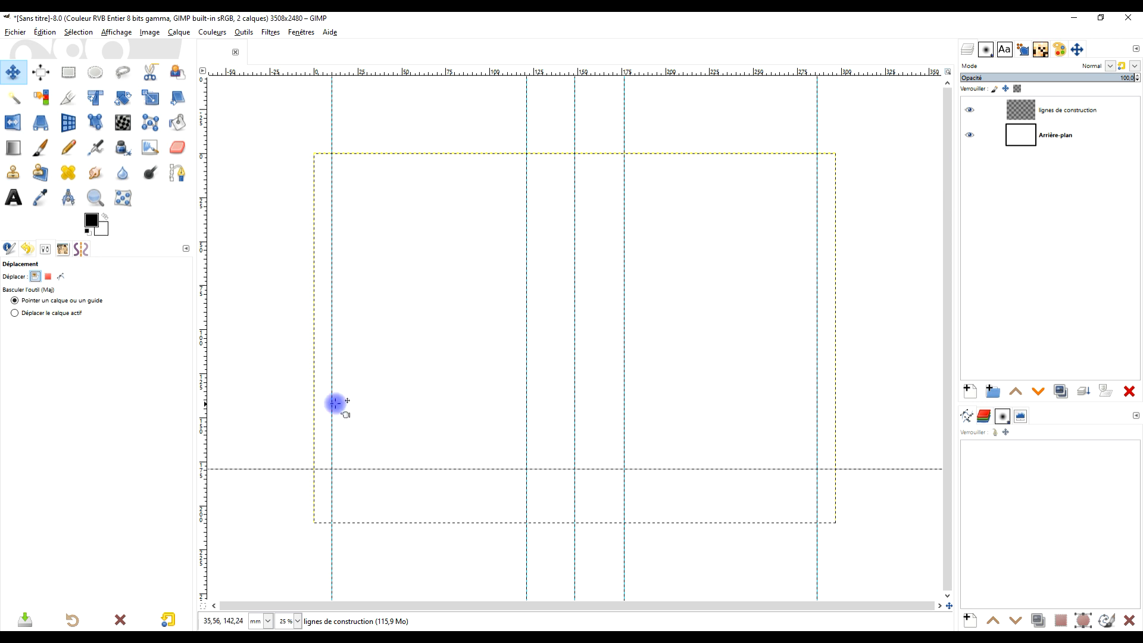
- Draw a straight path from the intersection of the 10 mm and horizontal guides to about 72 mm down the centre guide, and make it visible
left_click(176, 173)
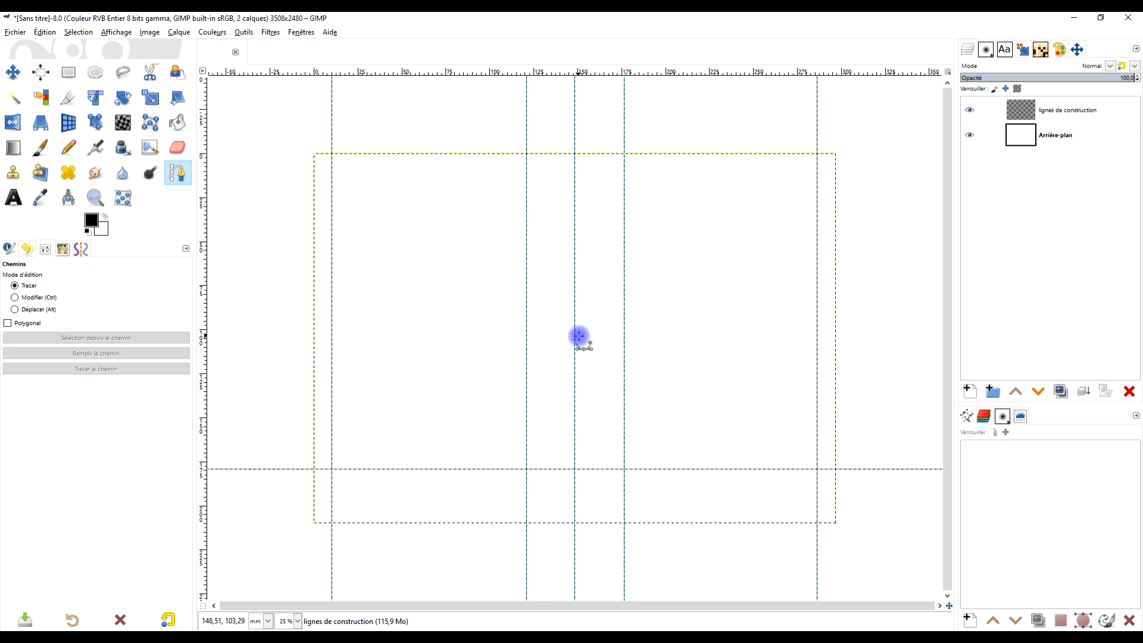
left_click(331, 469)
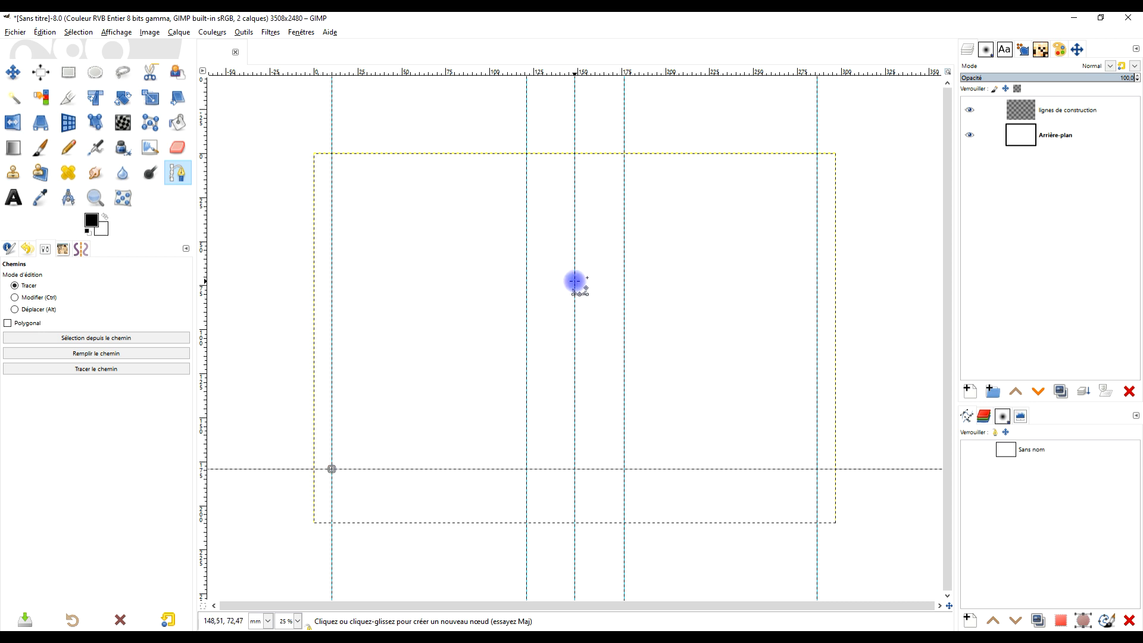
left_click(574, 280)
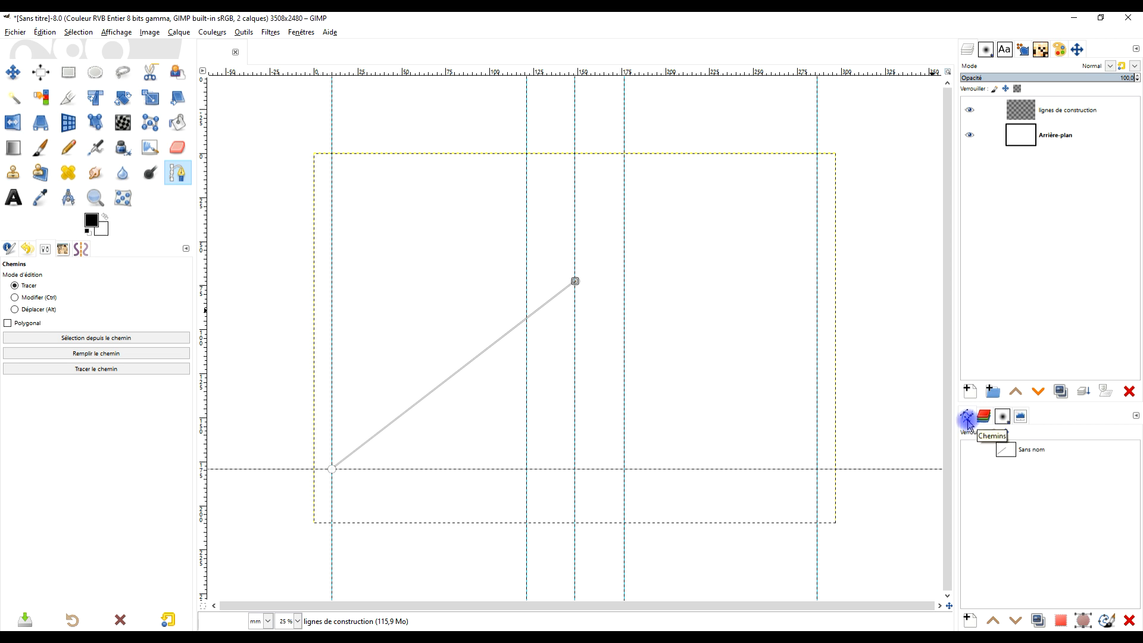
left_click(976, 454)
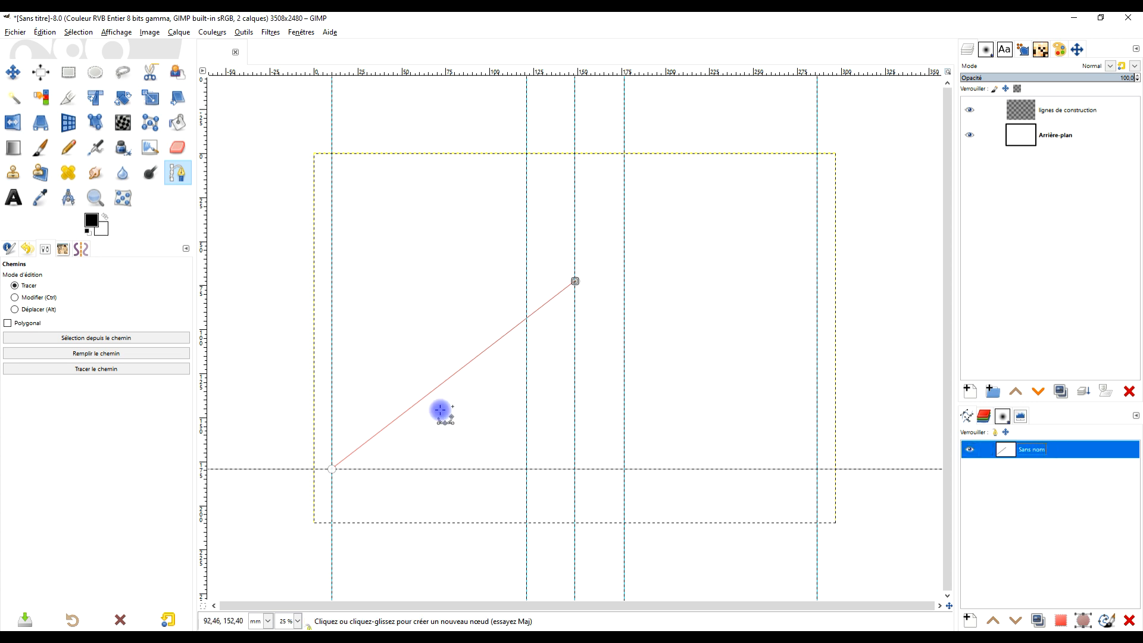
- Rename the diagonal path as #1 and duplicate it
double_click(1034, 450)
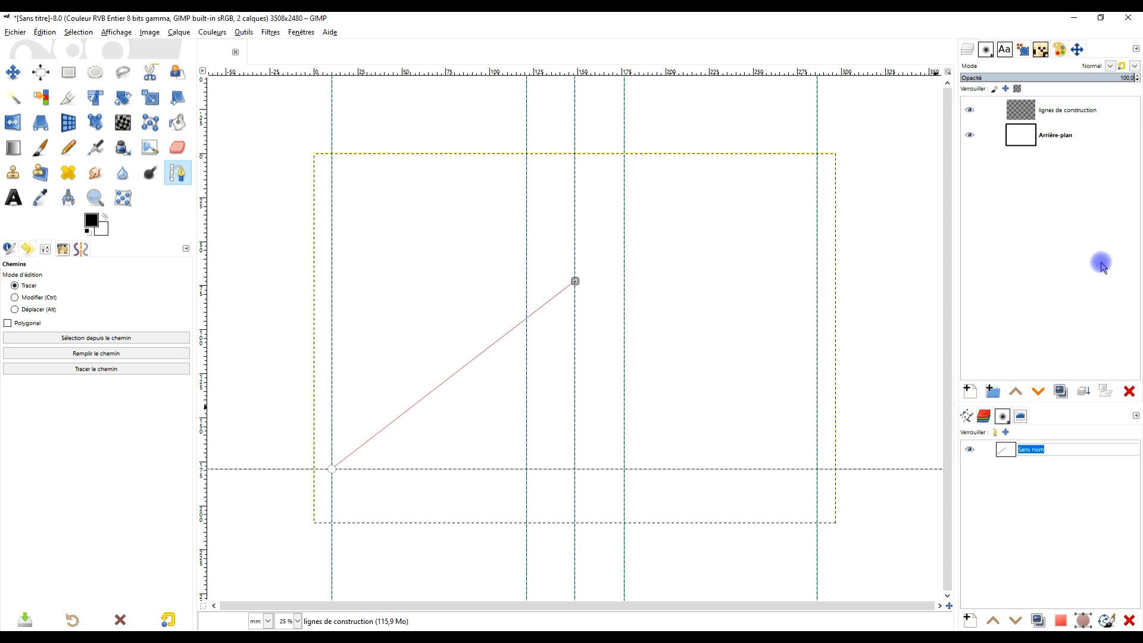
type("#1")
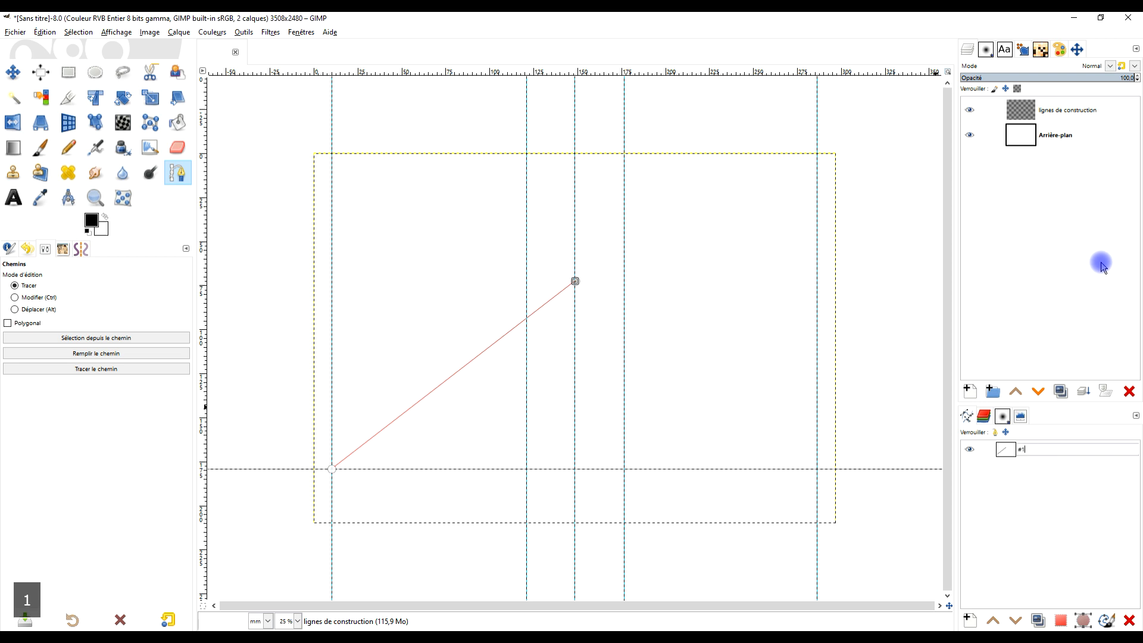
key("Return")
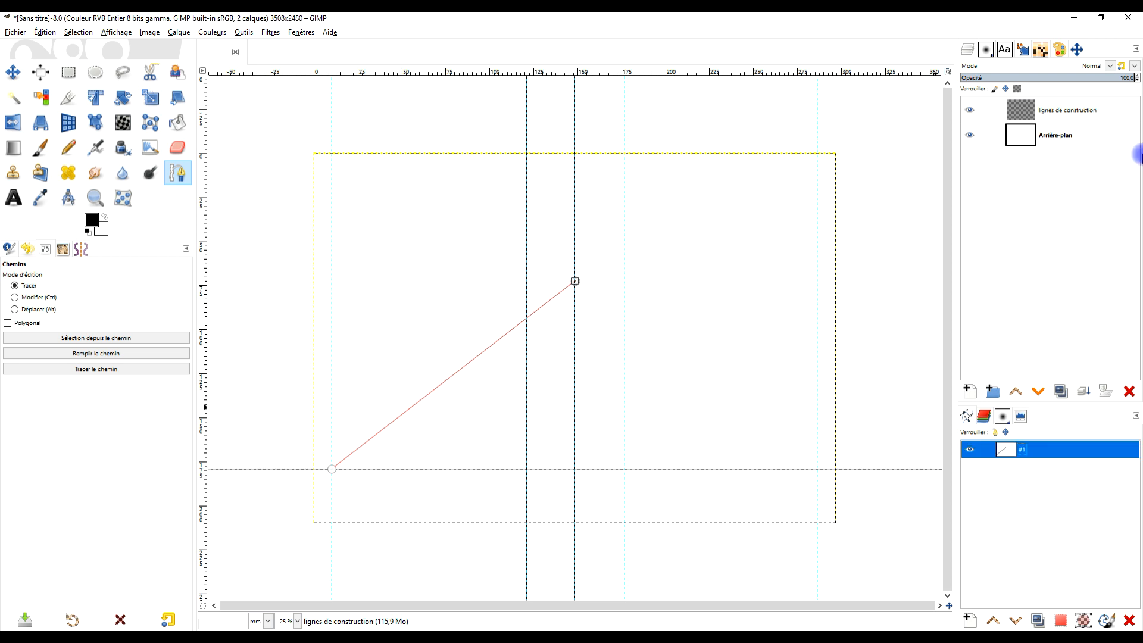
left_click(1037, 621)
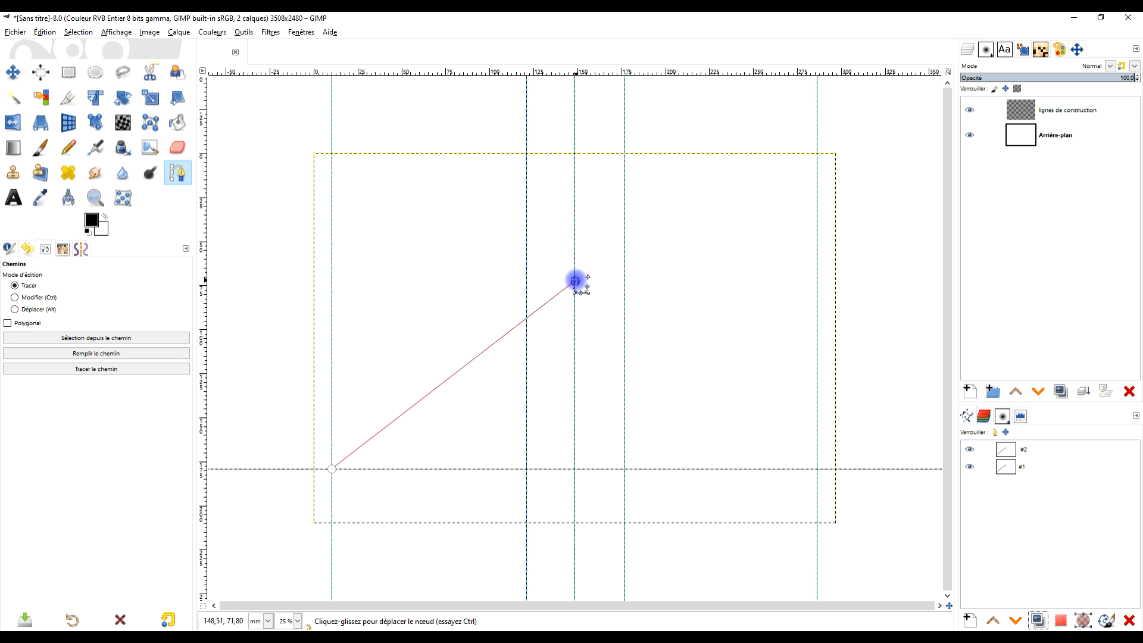
- Lower the centre-guide end of path #2 along that guide to about 120 mm, keeping its other end at the 10 mm guide
left_click_drag(575, 280, 575, 366)
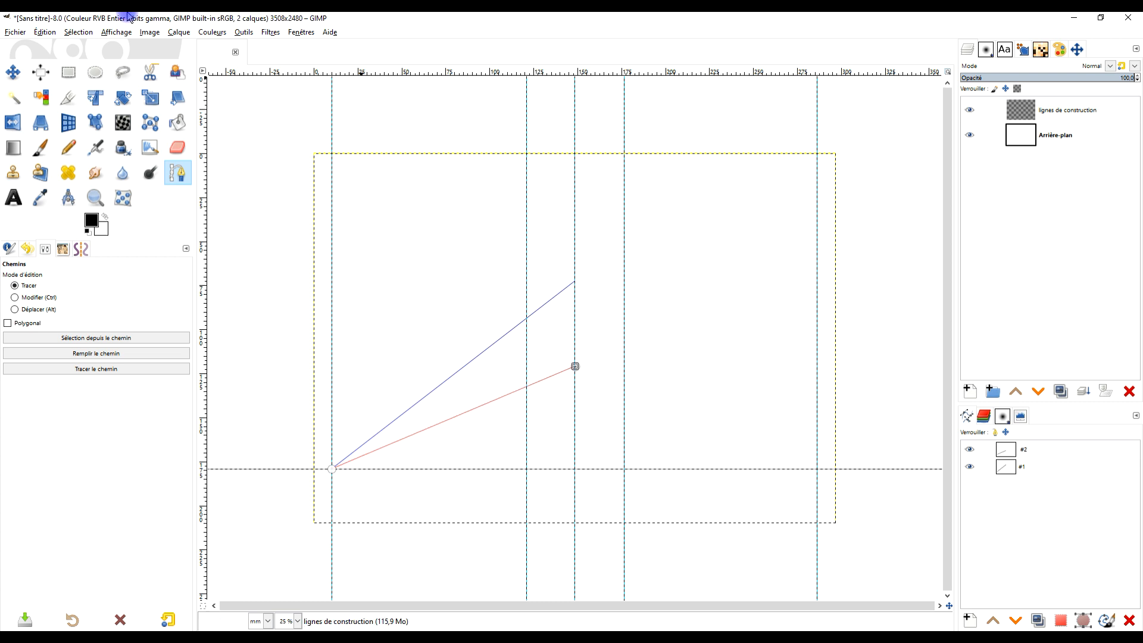
left_click(116, 32)
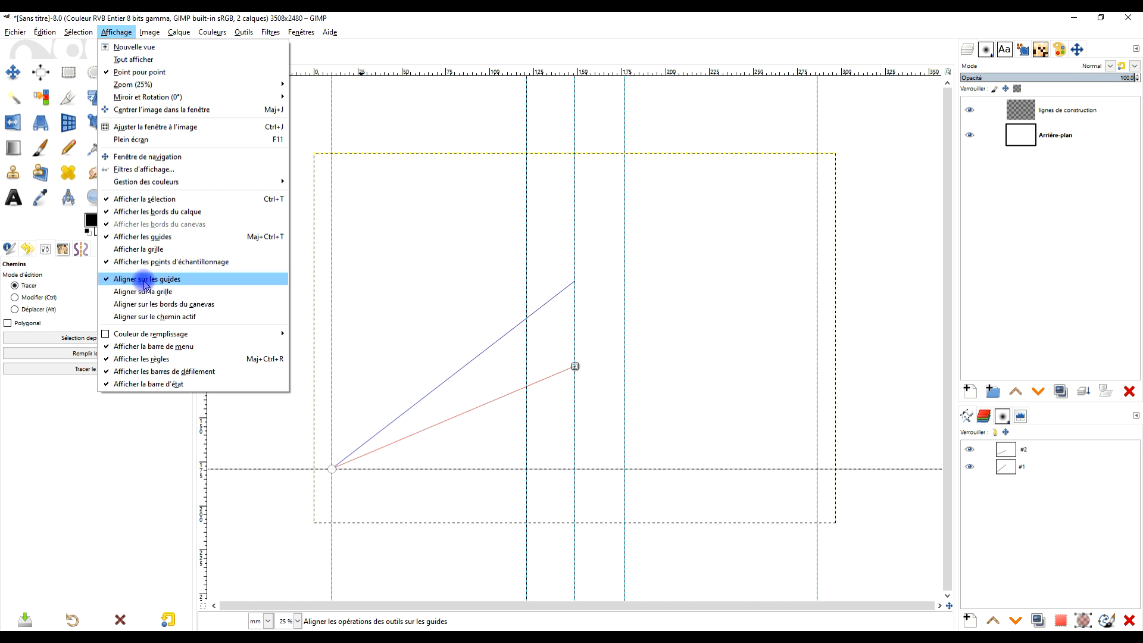
left_click(457, 22)
scroll(554, 366, "up", 2)
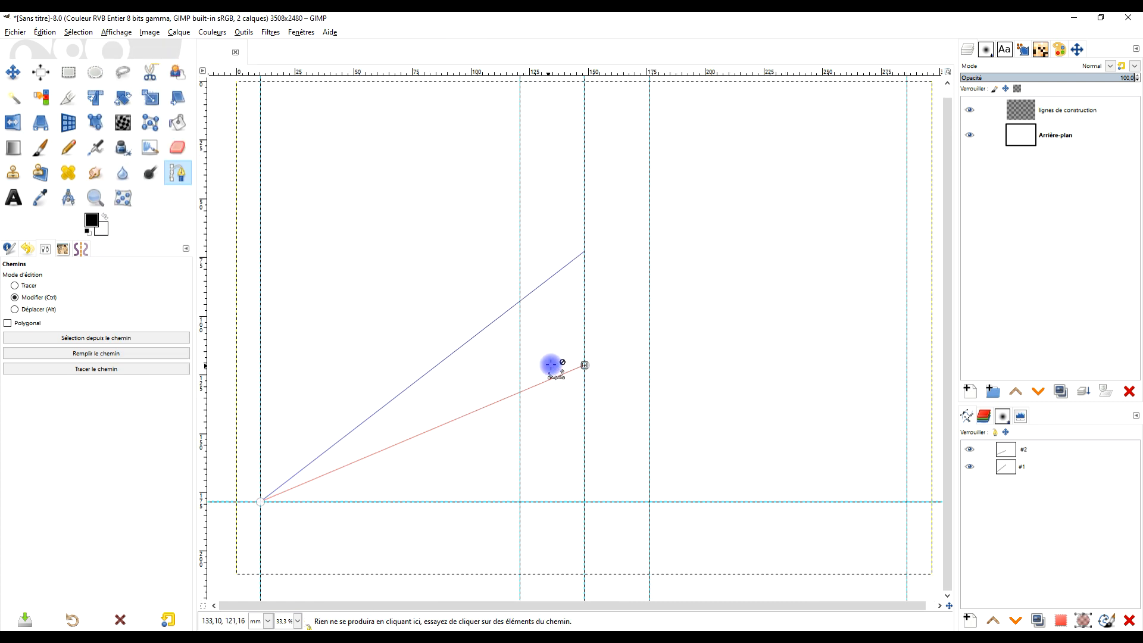
scroll(560, 385, "down", 1)
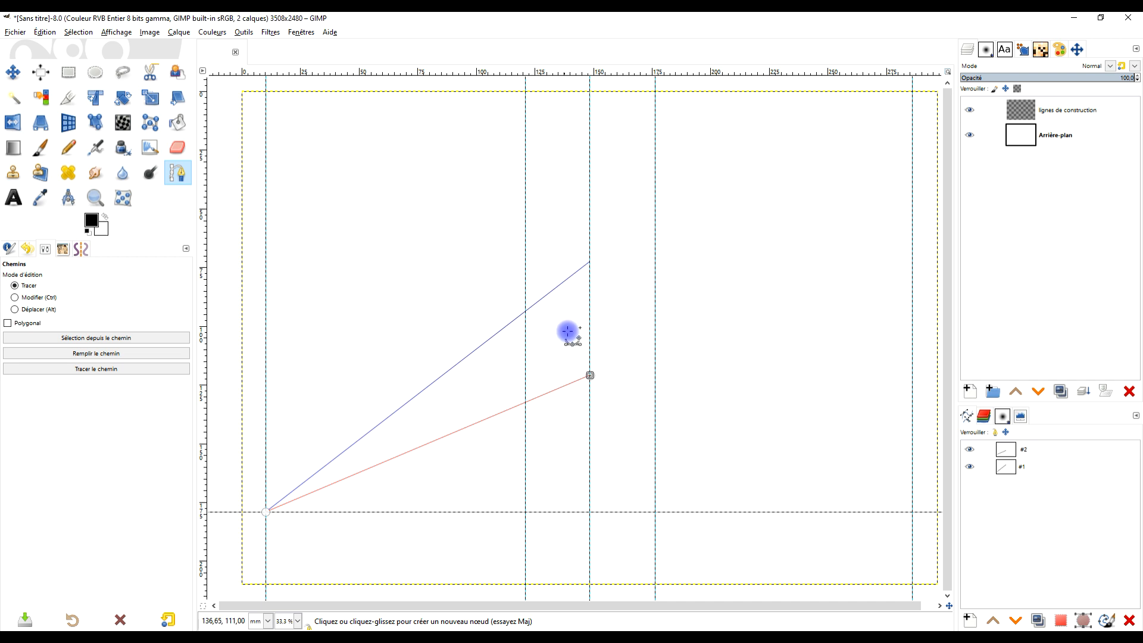
left_click_drag(590, 375, 590, 365)
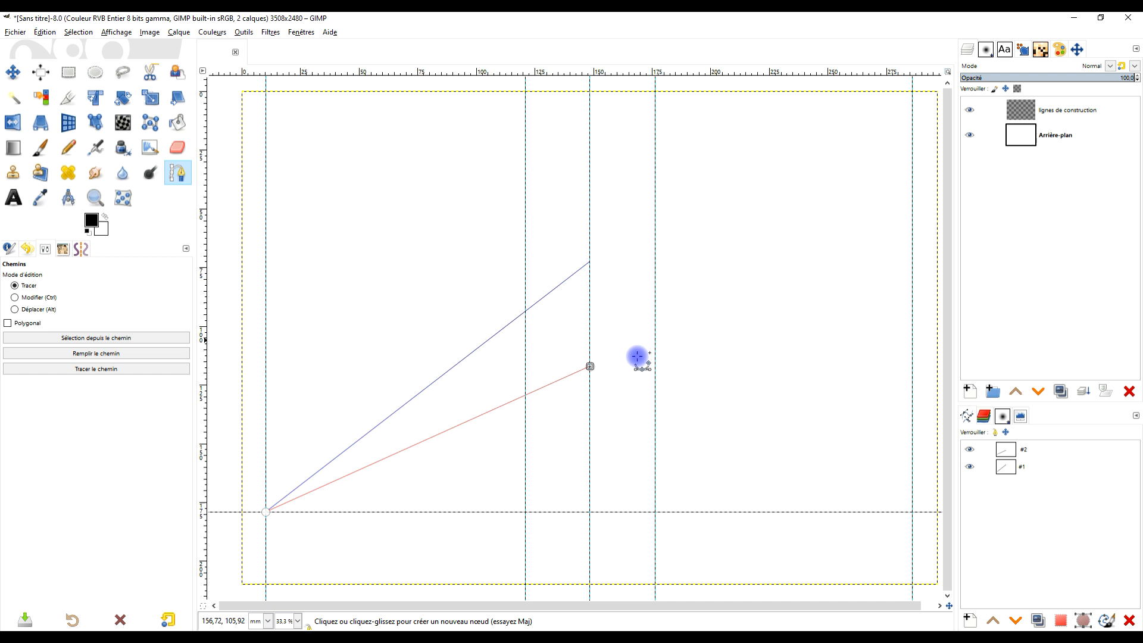
mouse_move(589, 367)
left_mouse_down()
mouse_move(589, 344)
mouse_move(597, 397)
mouse_move(599, 368)
mouse_move(589, 372)
left_mouse_up()
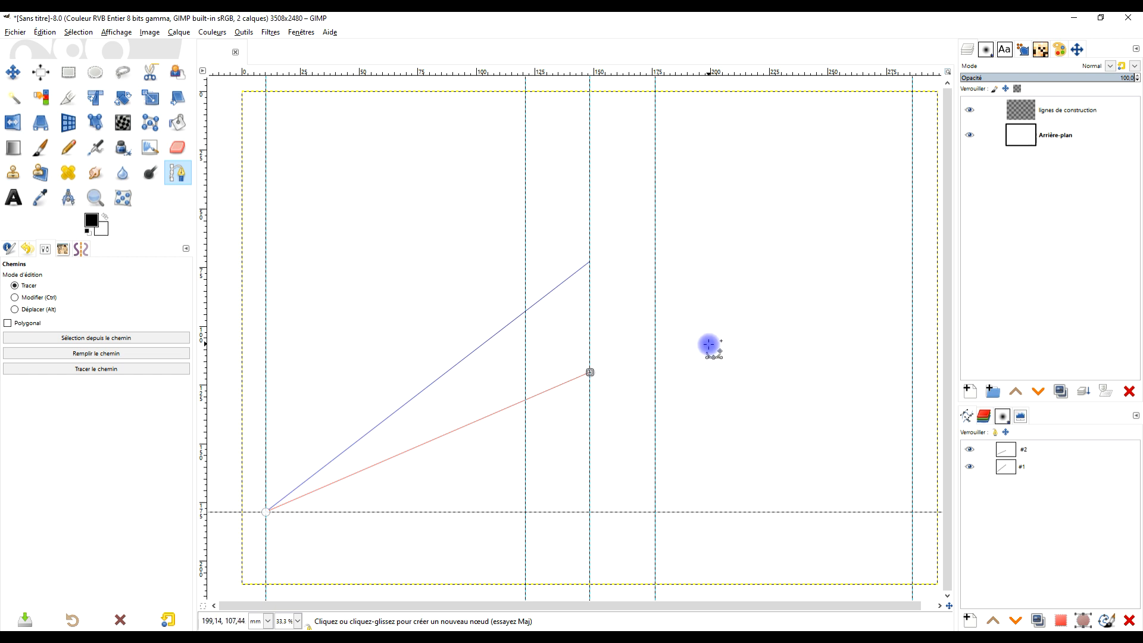
scroll(630, 344, "down", 2, "ctrl")
scroll(600, 354, "up", 2, "ctrl")
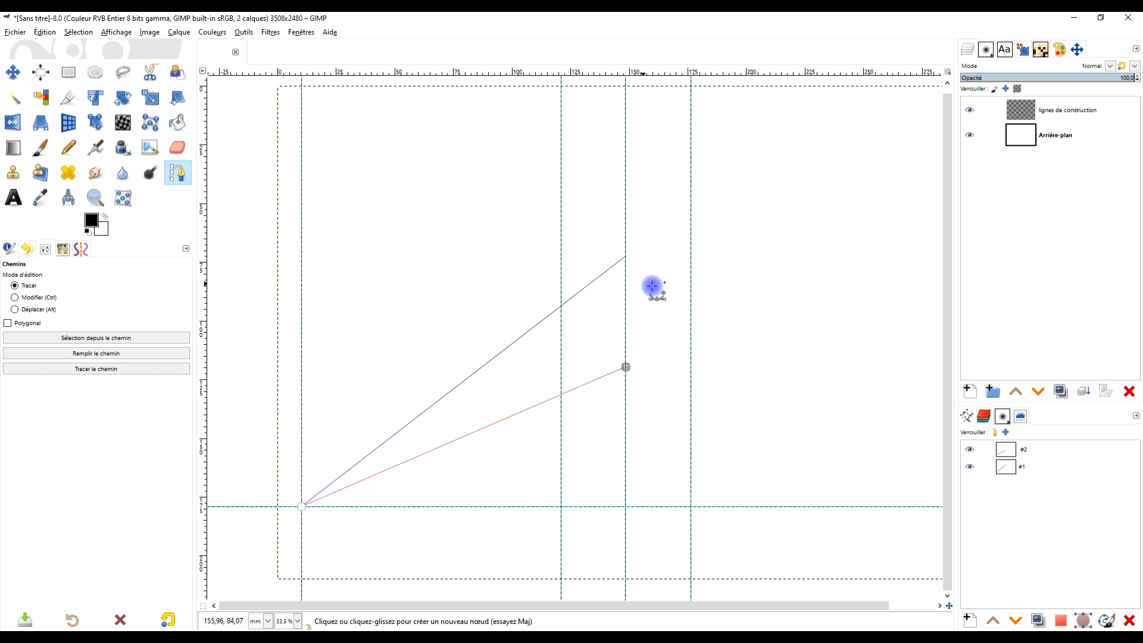
- Duplicate path #2 and move the copy's outer end onto the peak of path #1, making a vertical path along the centre guide
left_click(1025, 448)
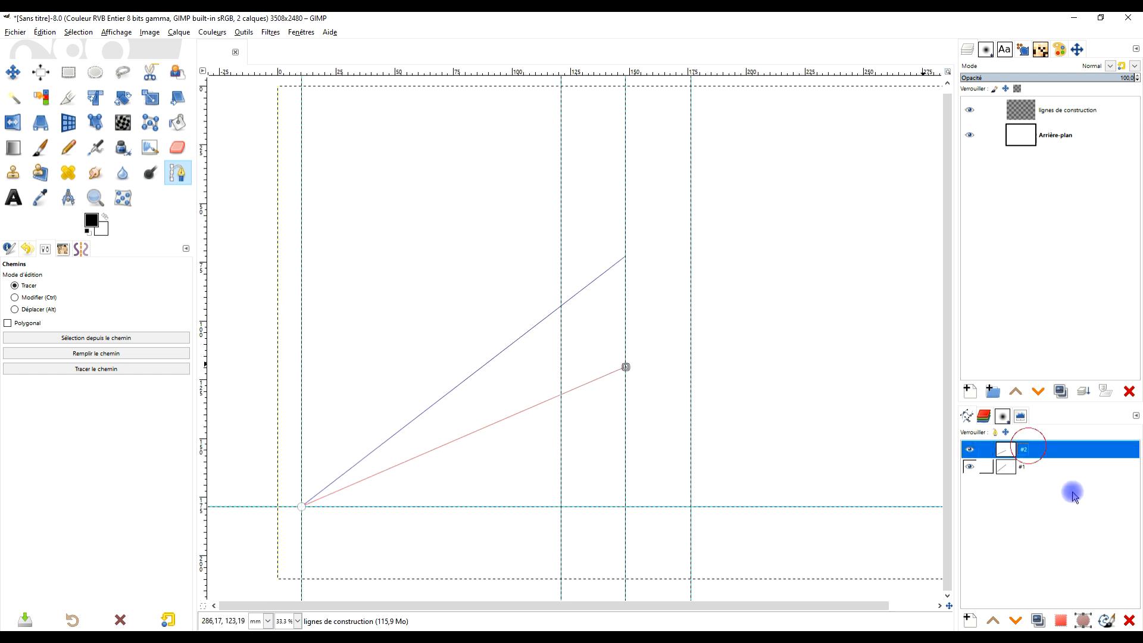
left_click(1039, 621)
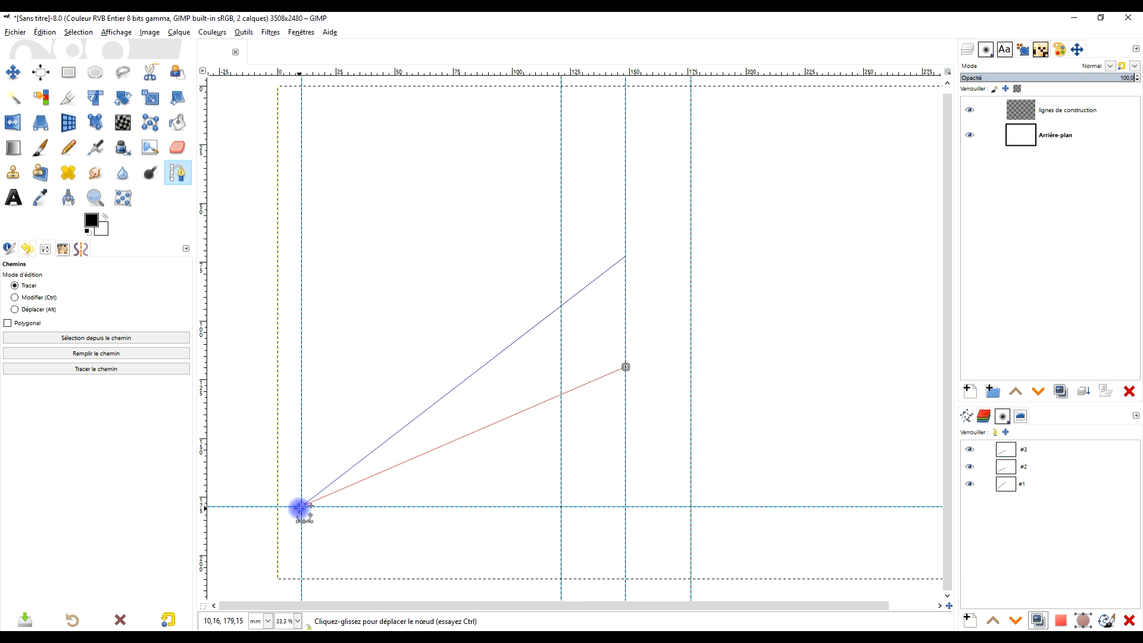
left_click_drag(301, 506, 625, 260)
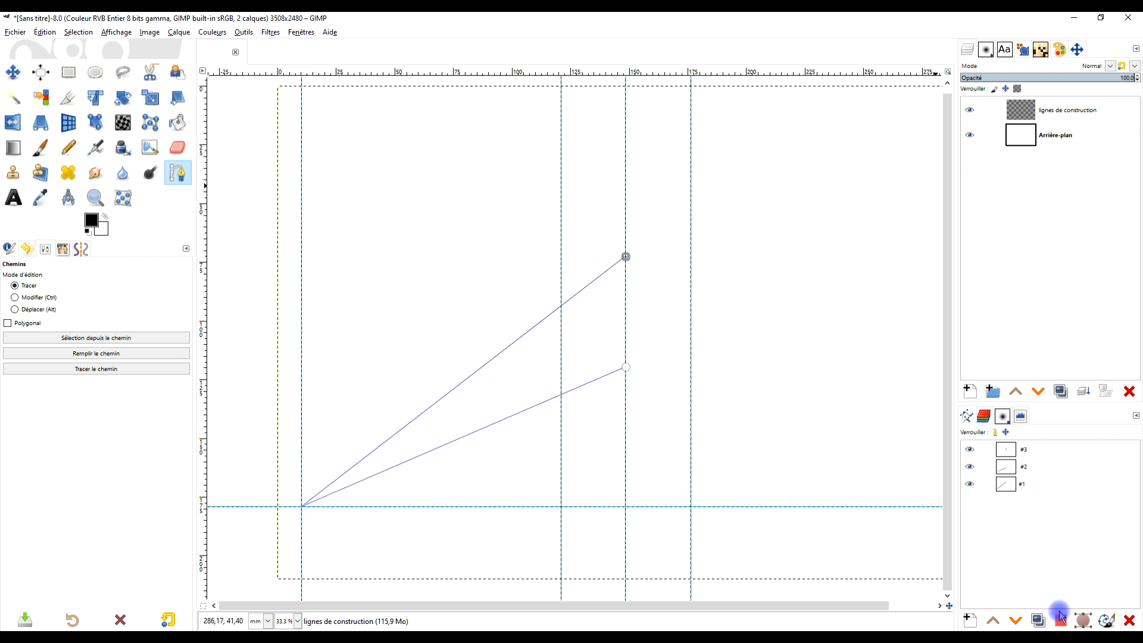
- Duplicate the vertical path and shift the copy onto the 121 mm guide, with its upper node where path #1 crosses the guide
left_click(1036, 621)
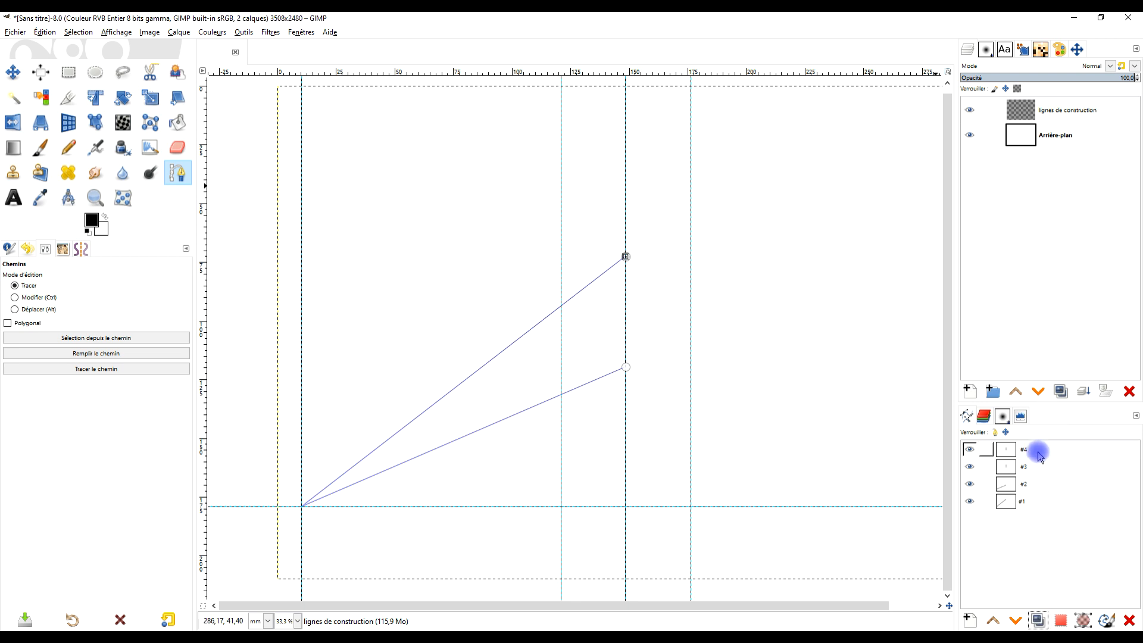
left_click(16, 310)
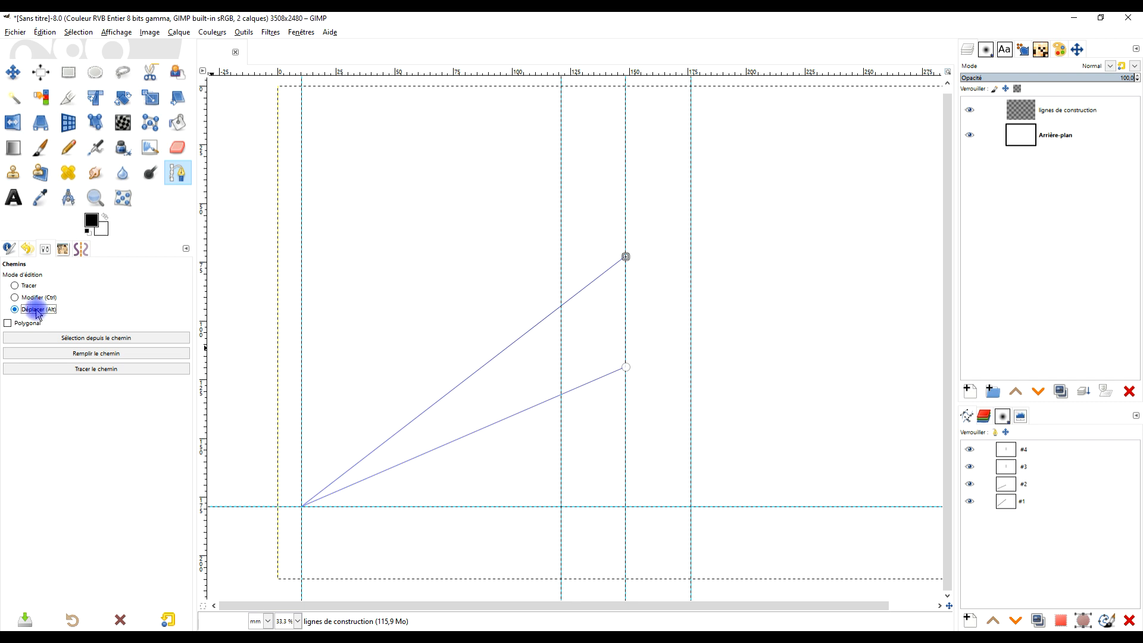
left_click_drag(625, 306, 564, 352)
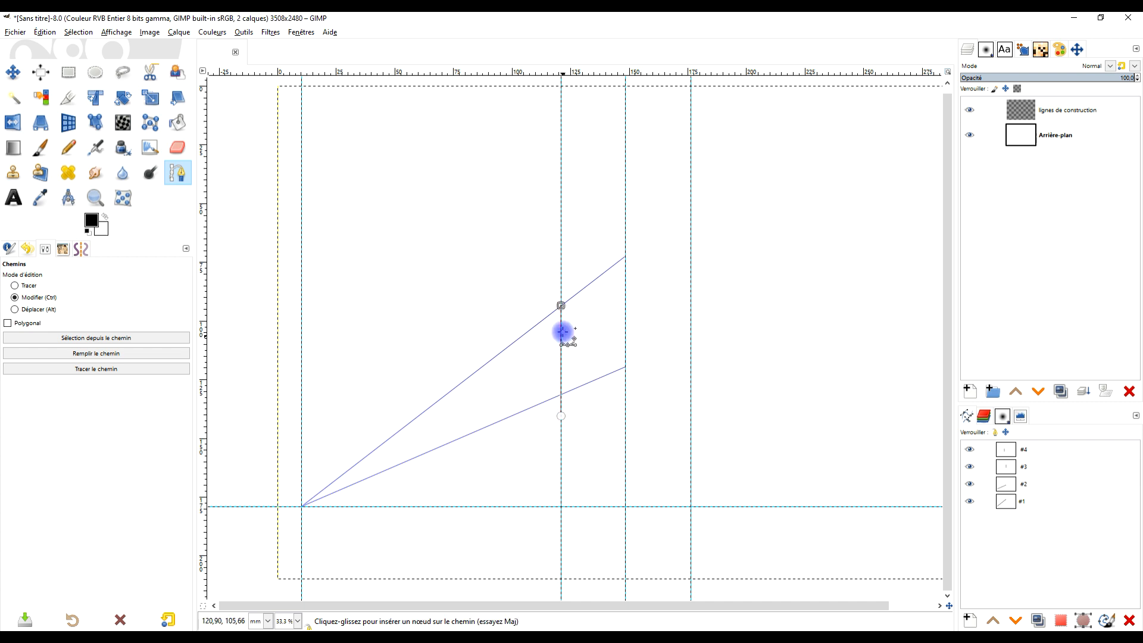
scroll(560, 319, "up", 2)
scroll(560, 319, "up", 7)
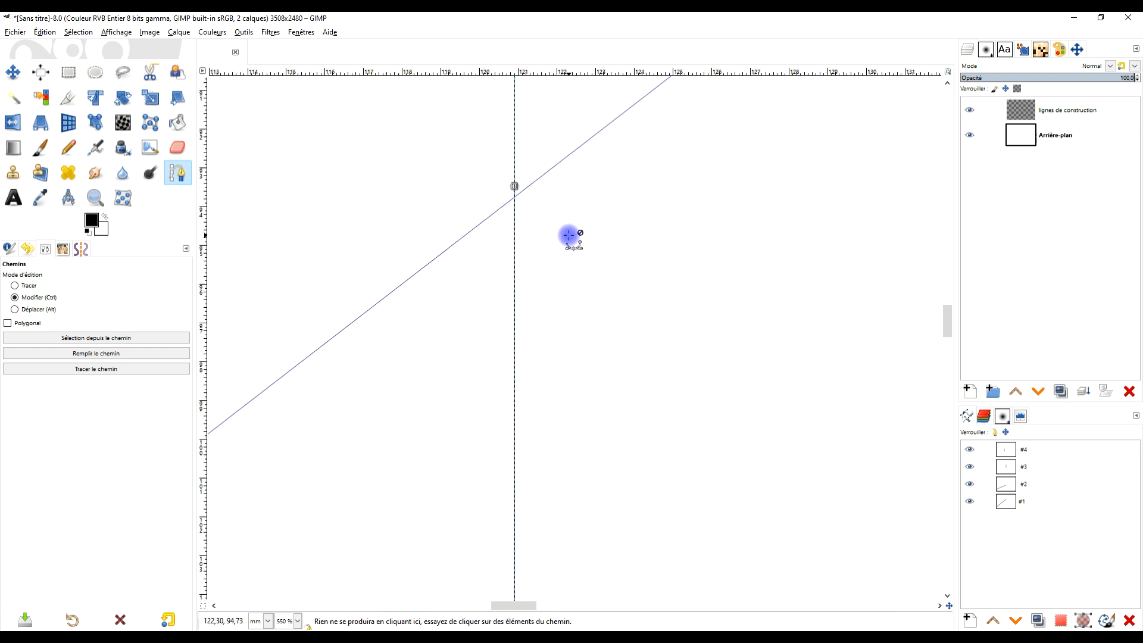
scroll(540, 222, "up", 2)
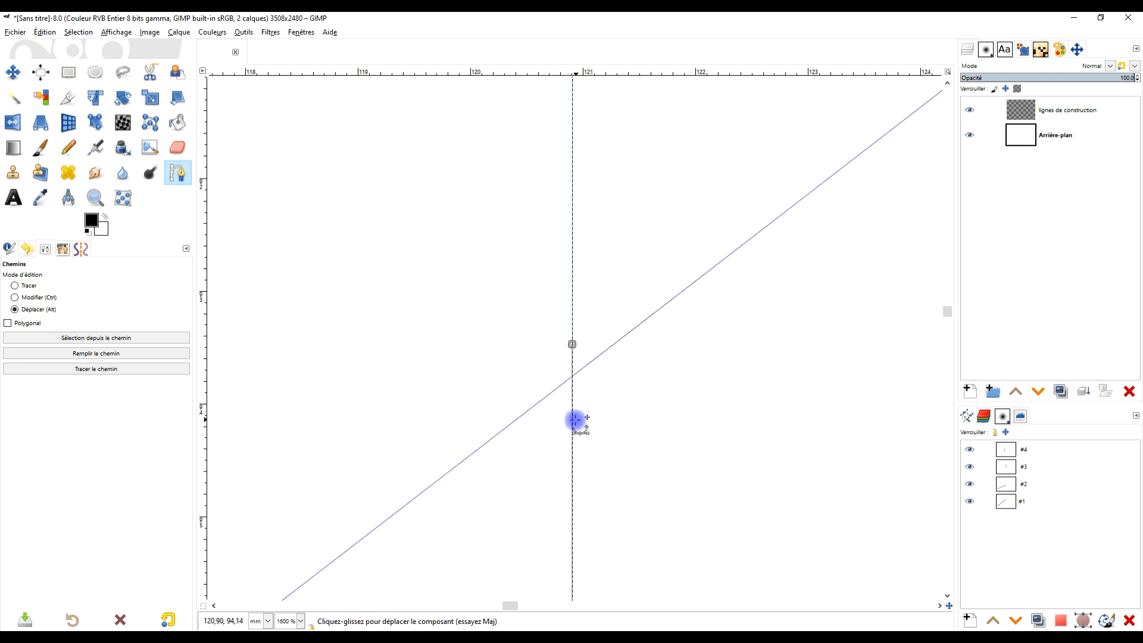
left_click_drag(573, 420, 570, 455)
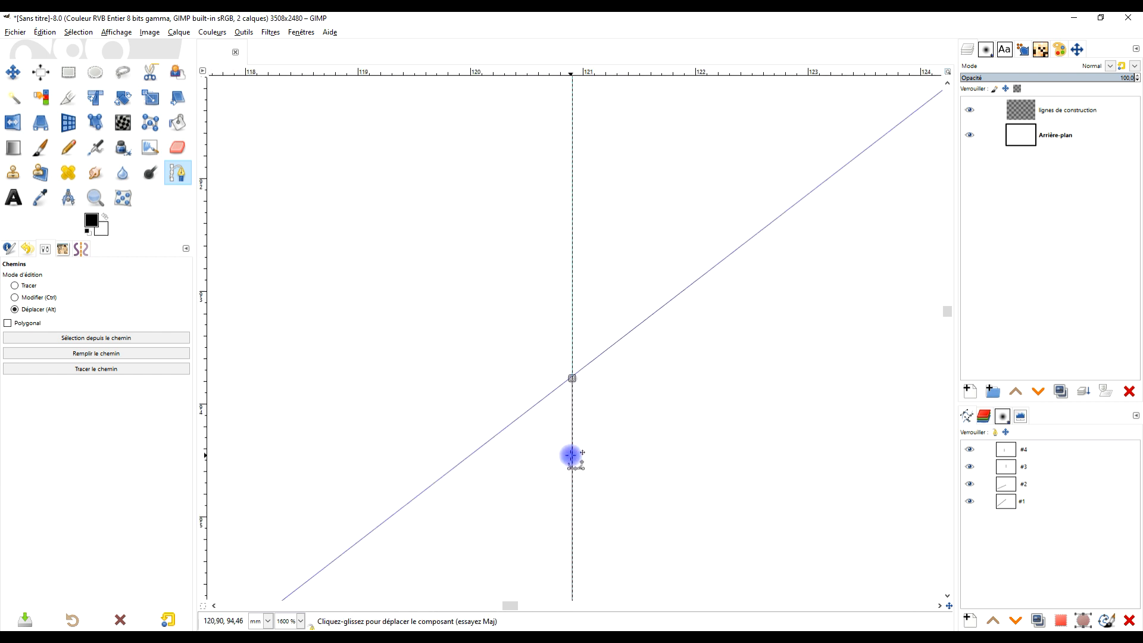
scroll(607, 438, "down", 6)
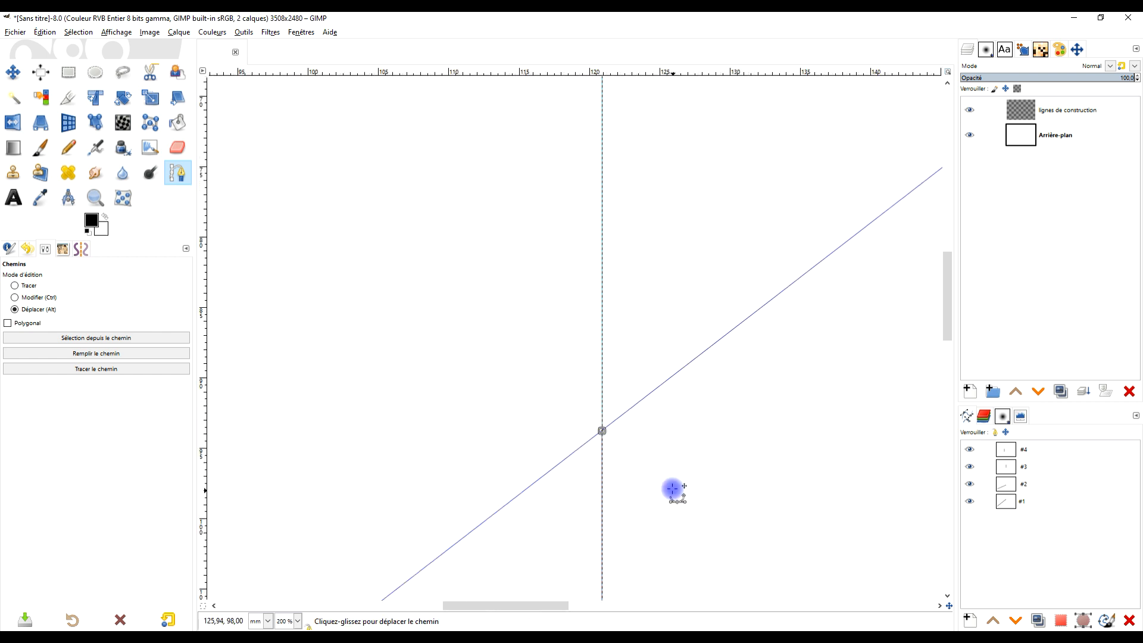
- Shorten the vertical path on the 121 mm guide by moving its lower node up to the crossing with path #2
scroll(659, 303, "down", 2)
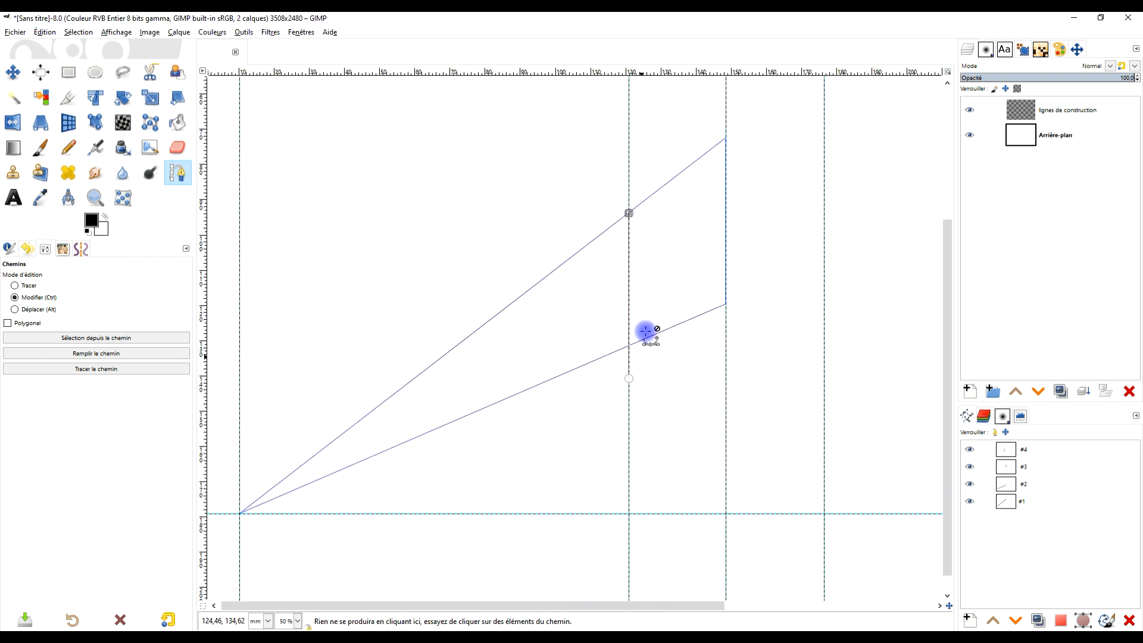
scroll(640, 334, "up", 2)
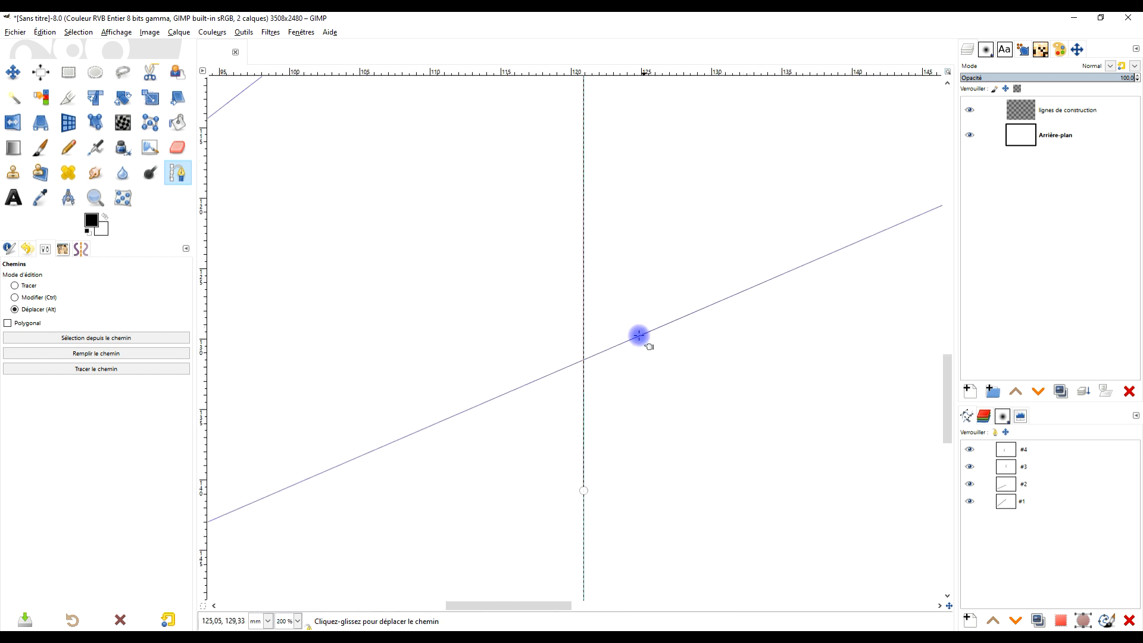
left_click(29, 287)
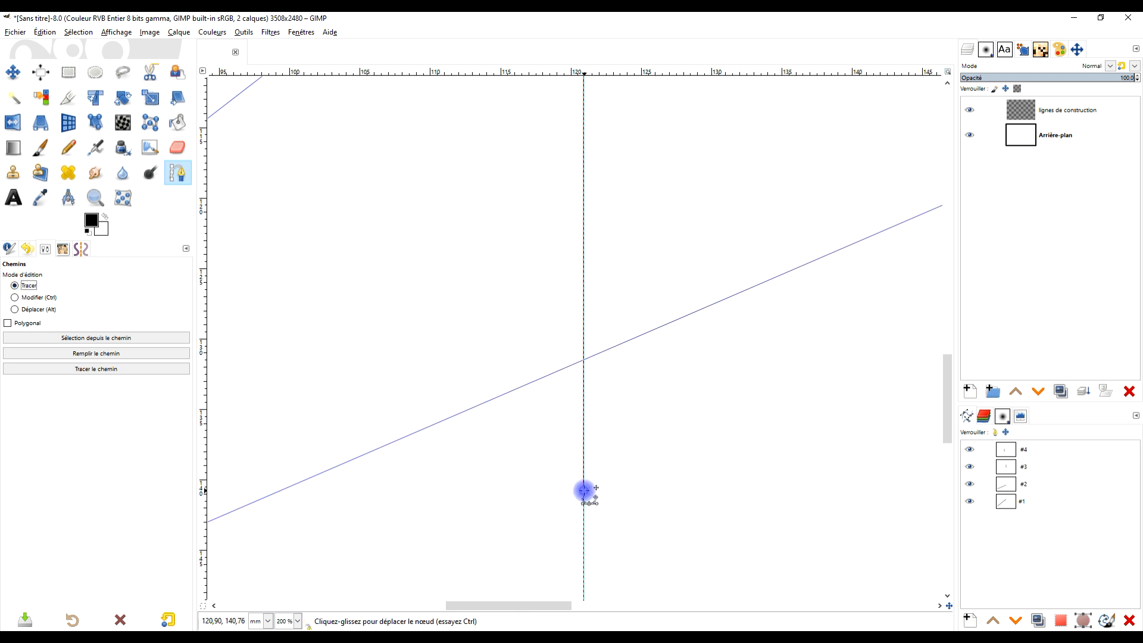
left_click_drag(583, 490, 584, 361)
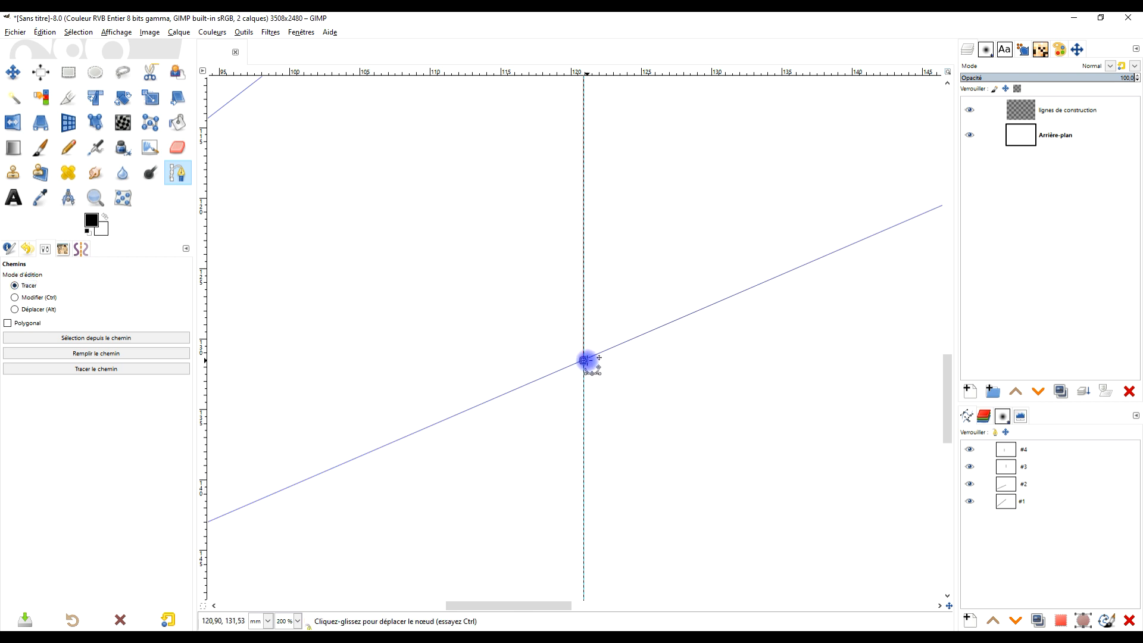
scroll(765, 291, "down", 3, "ctrl")
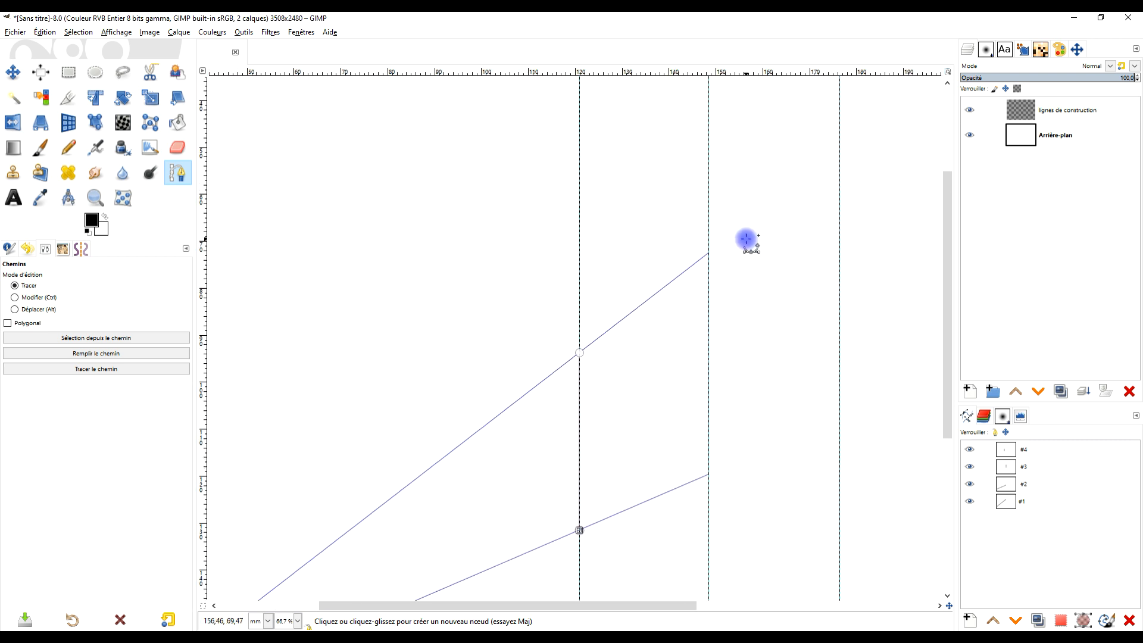
- Align the upper node of path #3 exactly with the end of path #1 and check its lower node against path #2
scroll(726, 240, "up", 4, "ctrl")
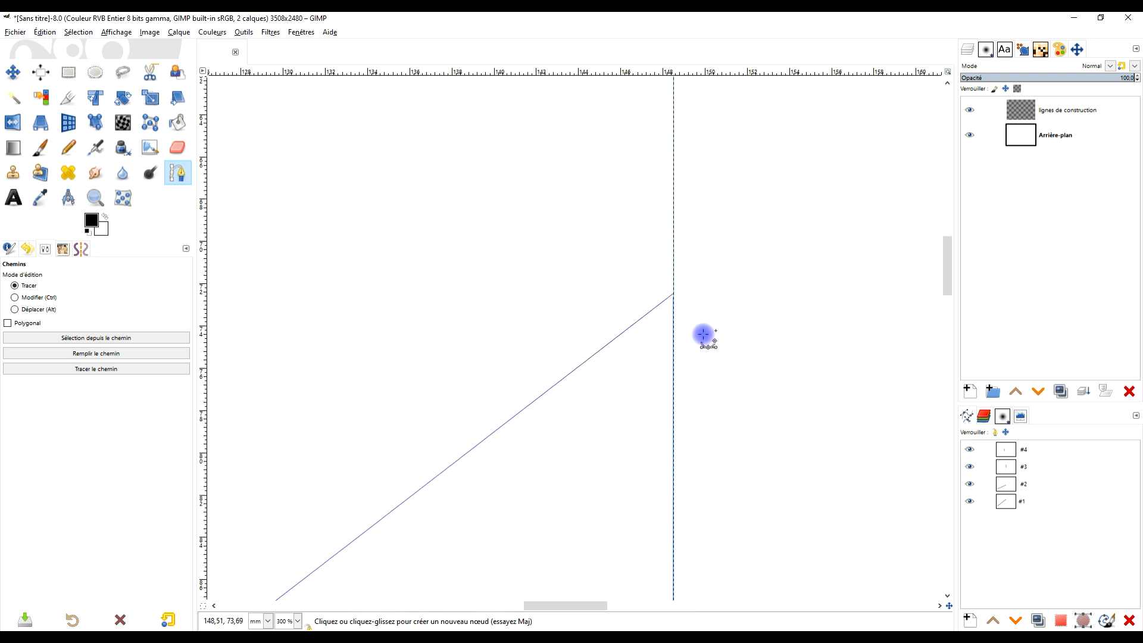
left_click(1039, 467)
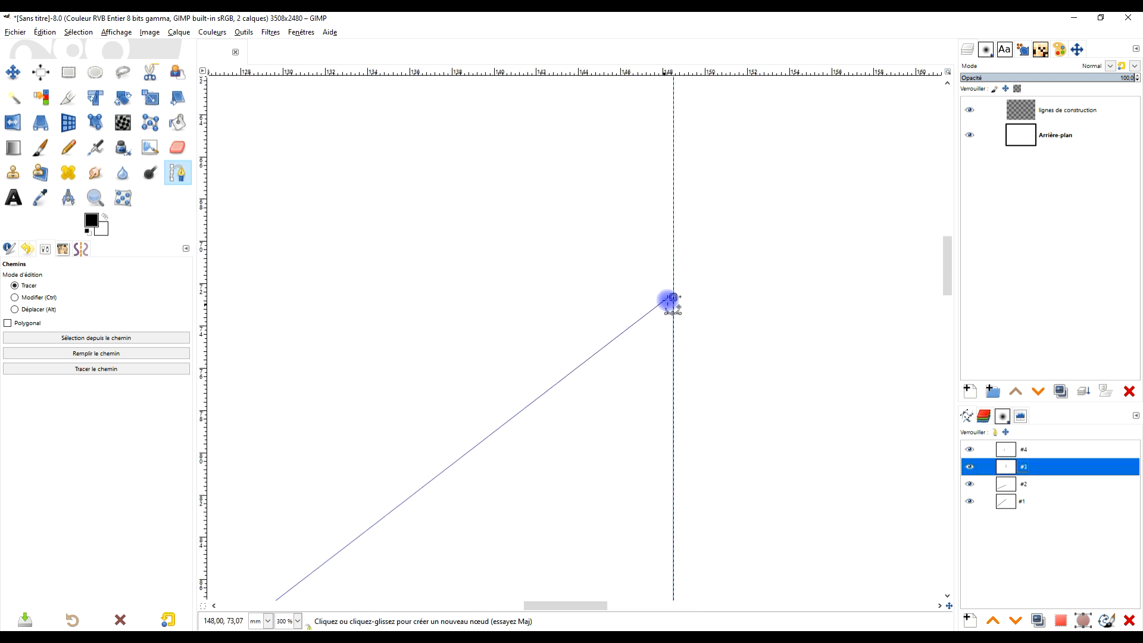
scroll(667, 299, "up", 6, "ctrl")
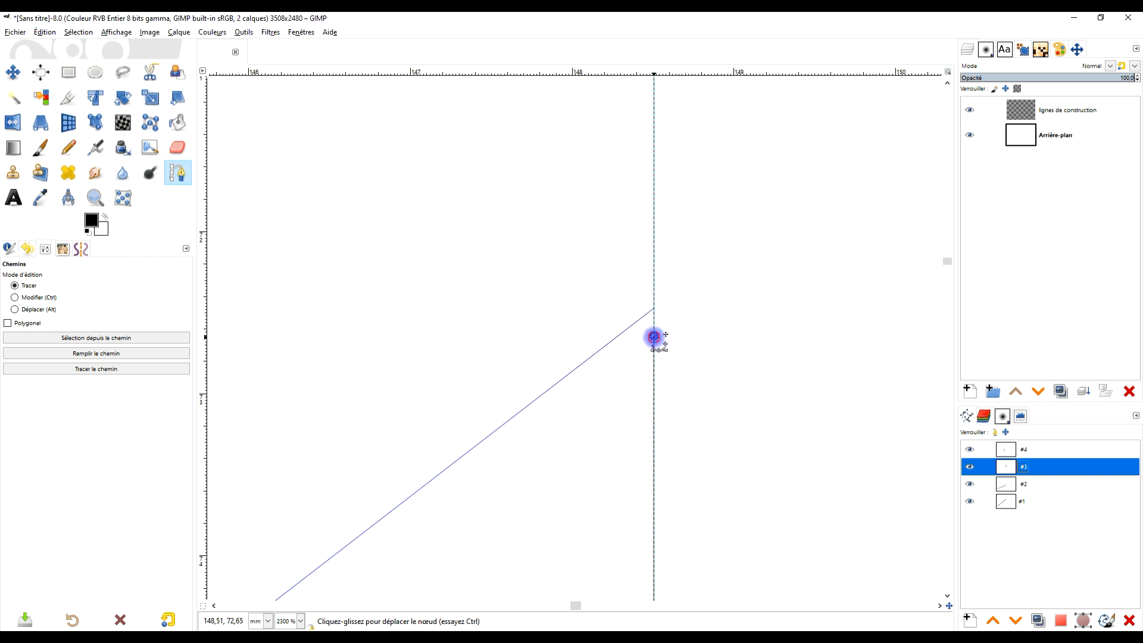
left_click(654, 320)
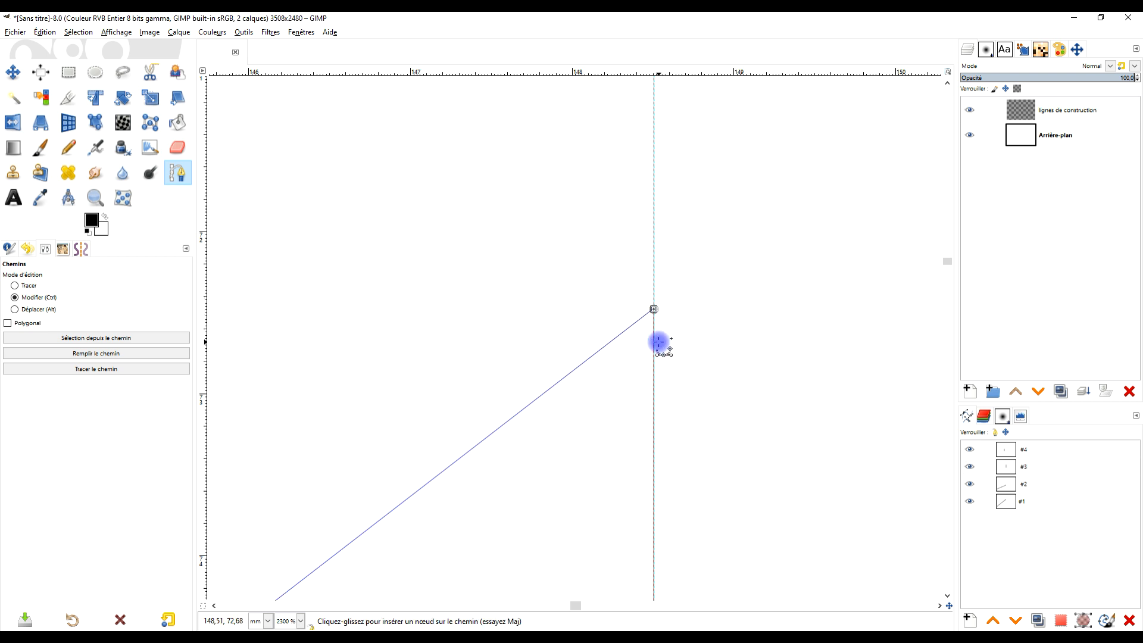
scroll(681, 441, "down", 10, "ctrl")
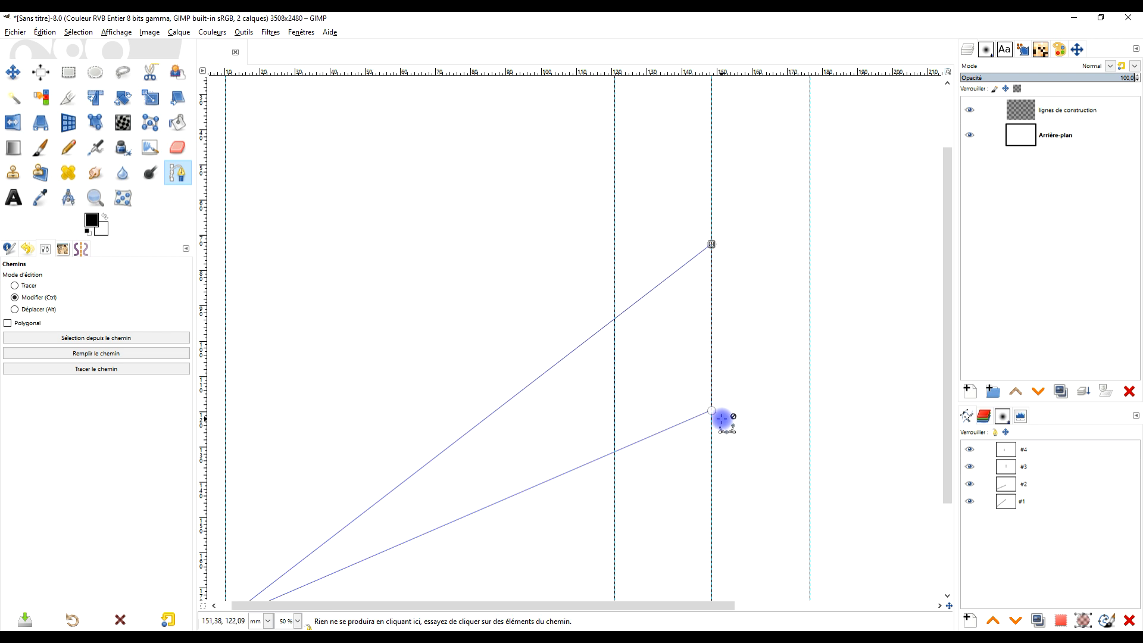
scroll(721, 415, "up", 16, "ctrl")
scroll(647, 375, "down", 1, "ctrl")
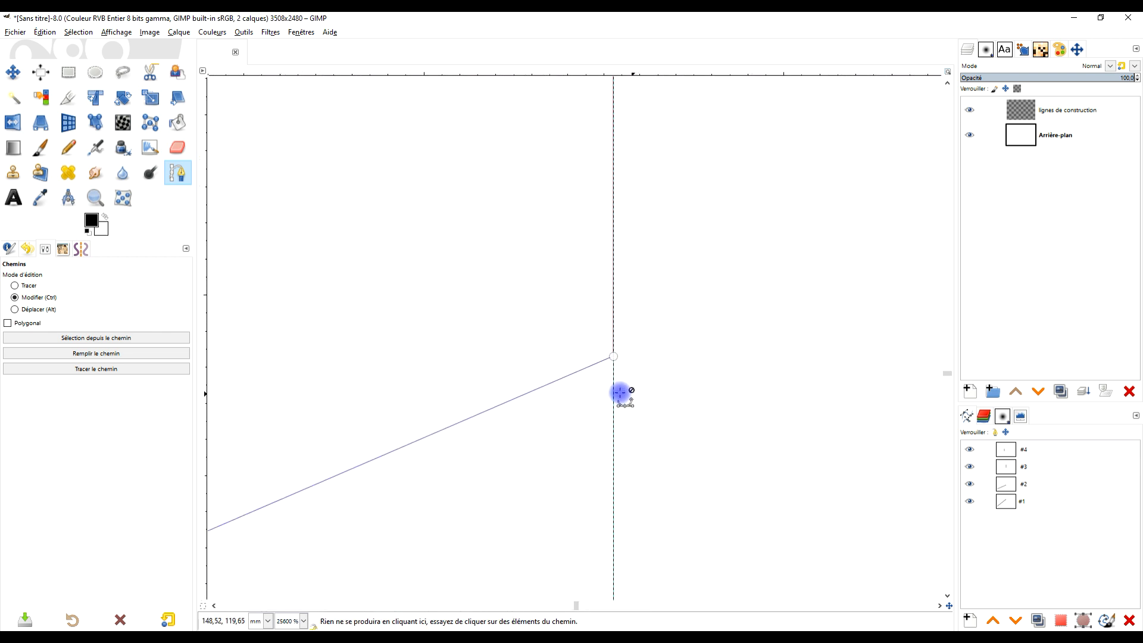
scroll(646, 332, "down", 9, "ctrl")
scroll(645, 320, "down", 6, "ctrl")
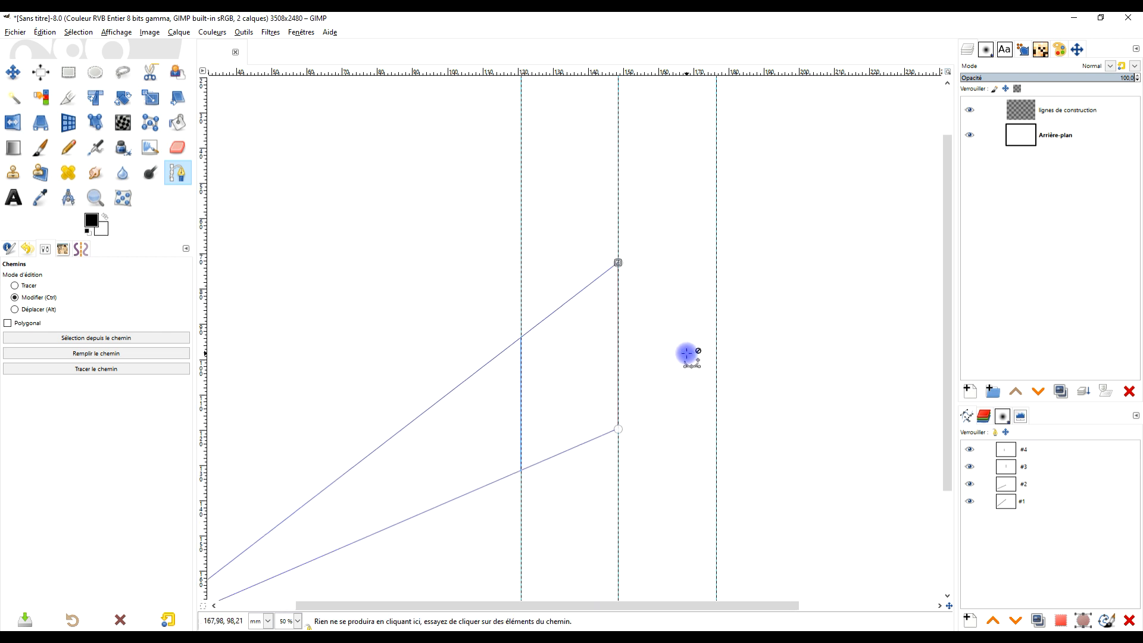
scroll(696, 351, "down", 2, "ctrl")
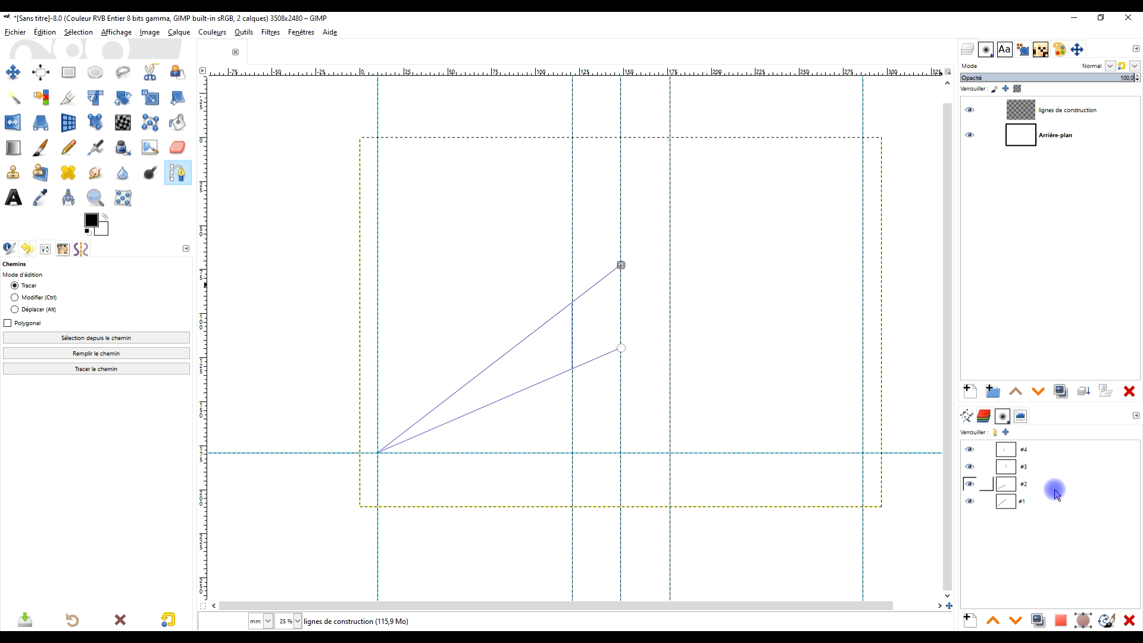
- Duplicate path #1 and move the copy's lower end to the intersection of the 286 mm guide and the horizontal guide
left_click(1045, 506)
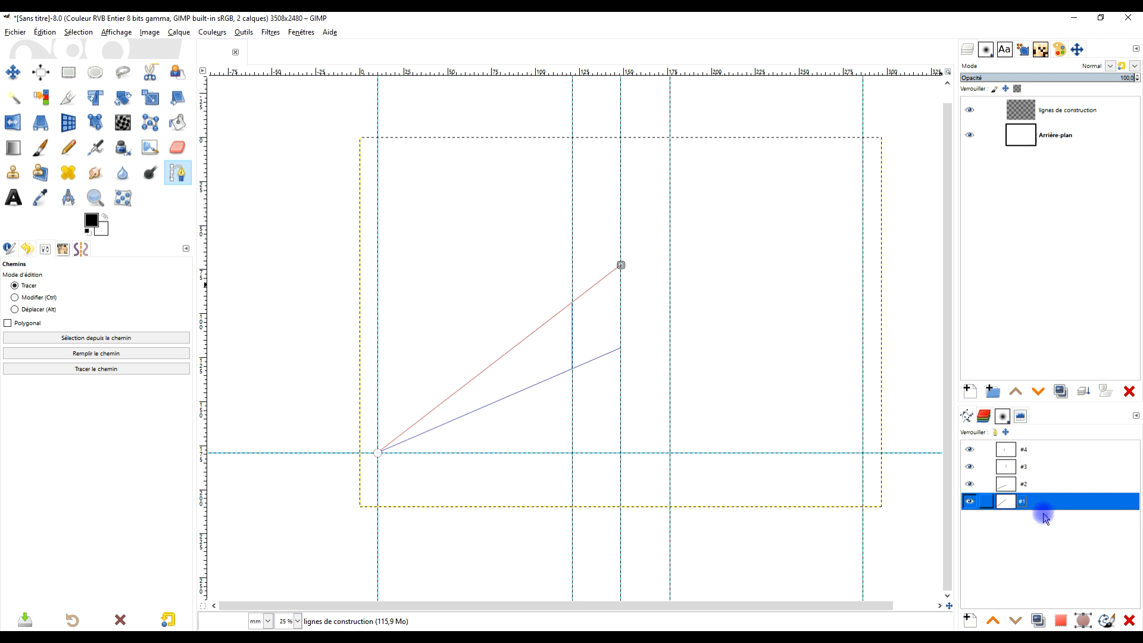
left_click(1034, 620)
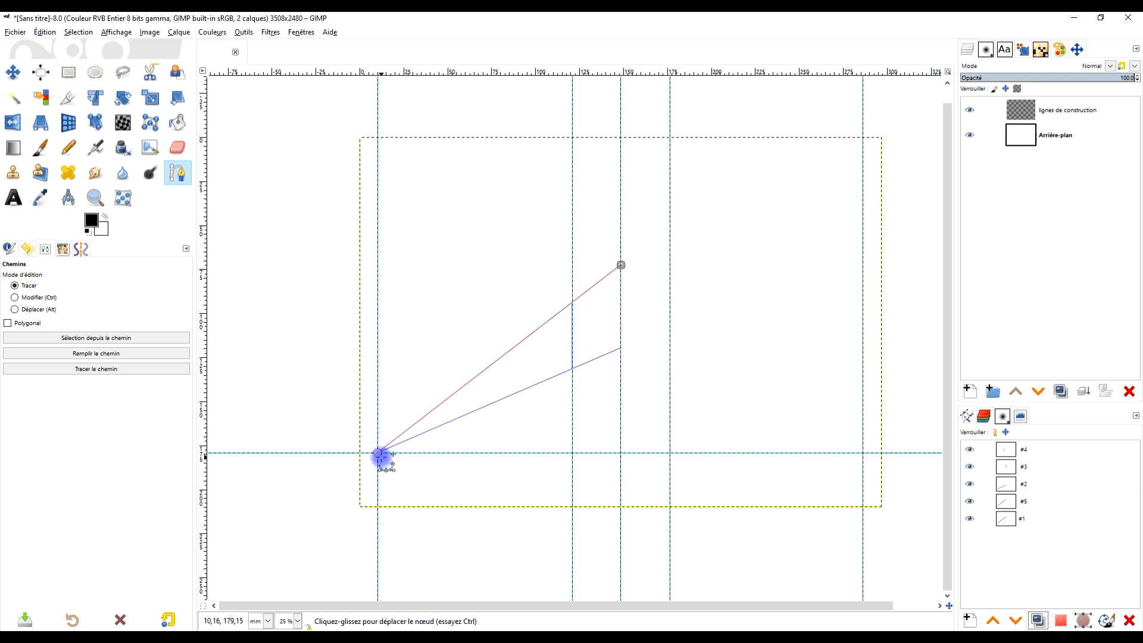
left_click_drag(379, 454, 864, 453)
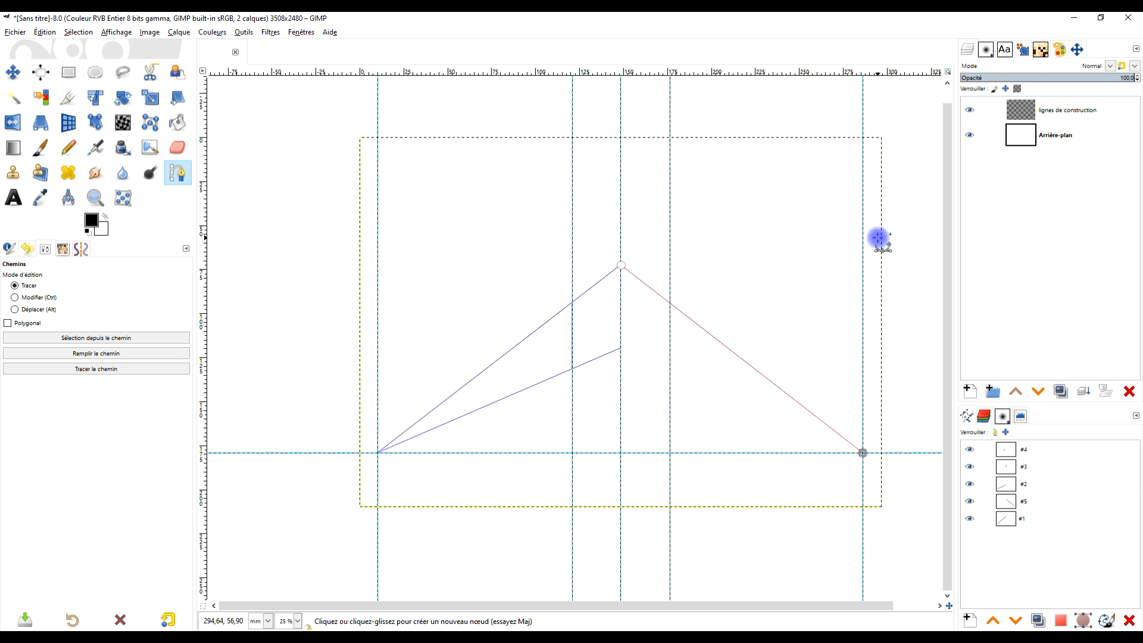
- Duplicate path #5 and align the copy's upper node exactly with the end of path #2 on the central guide
left_click(1047, 502)
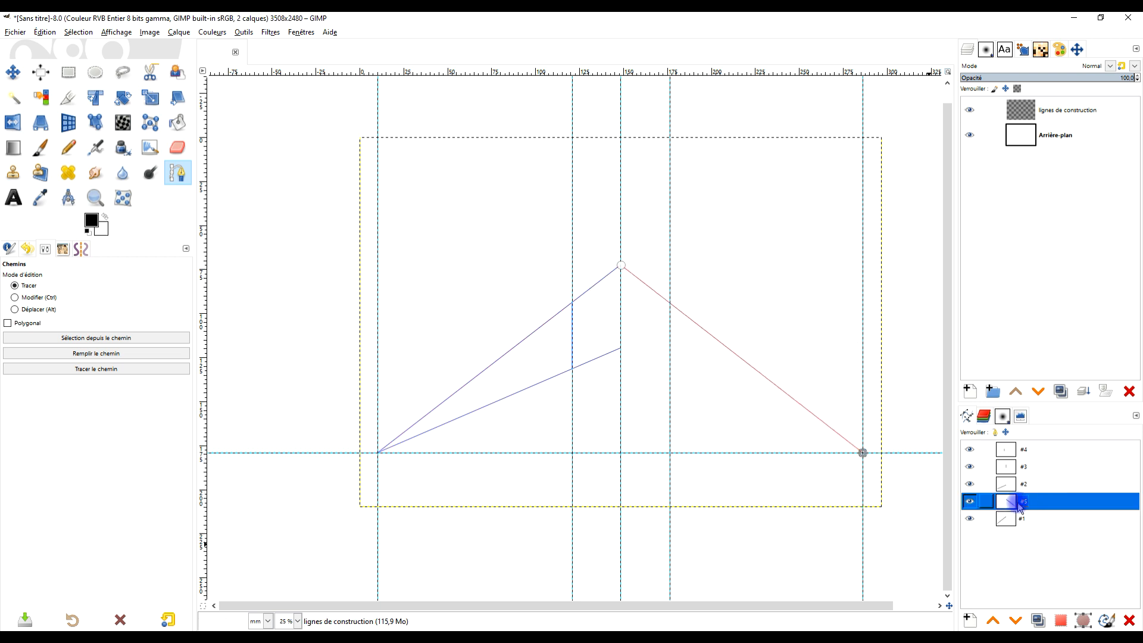
left_click(1038, 620)
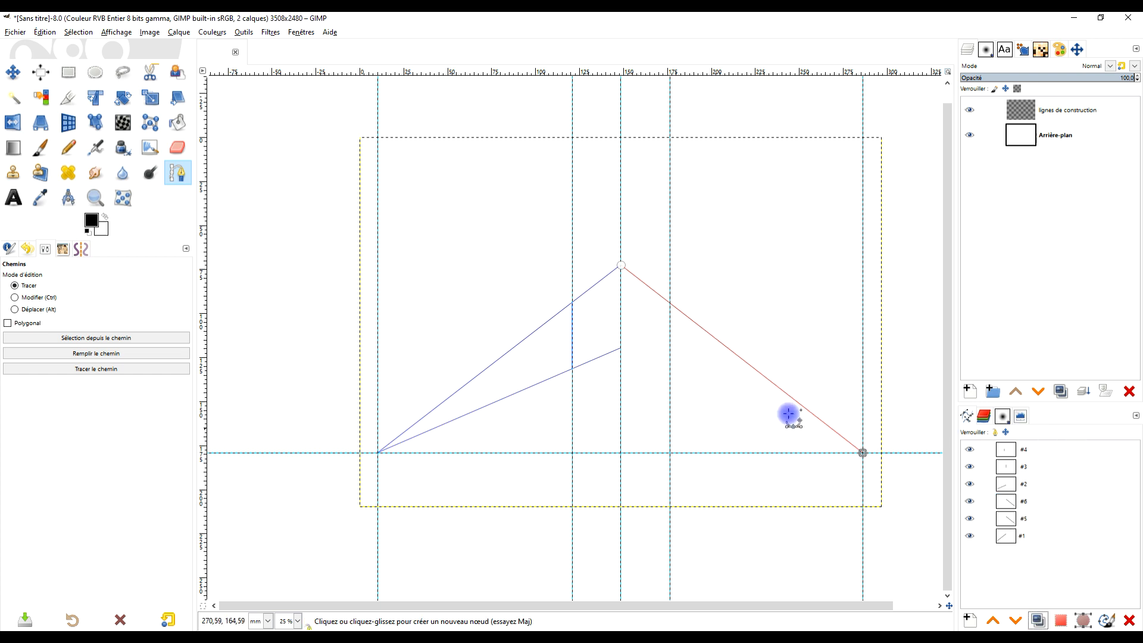
left_click_drag(620, 263, 617, 345)
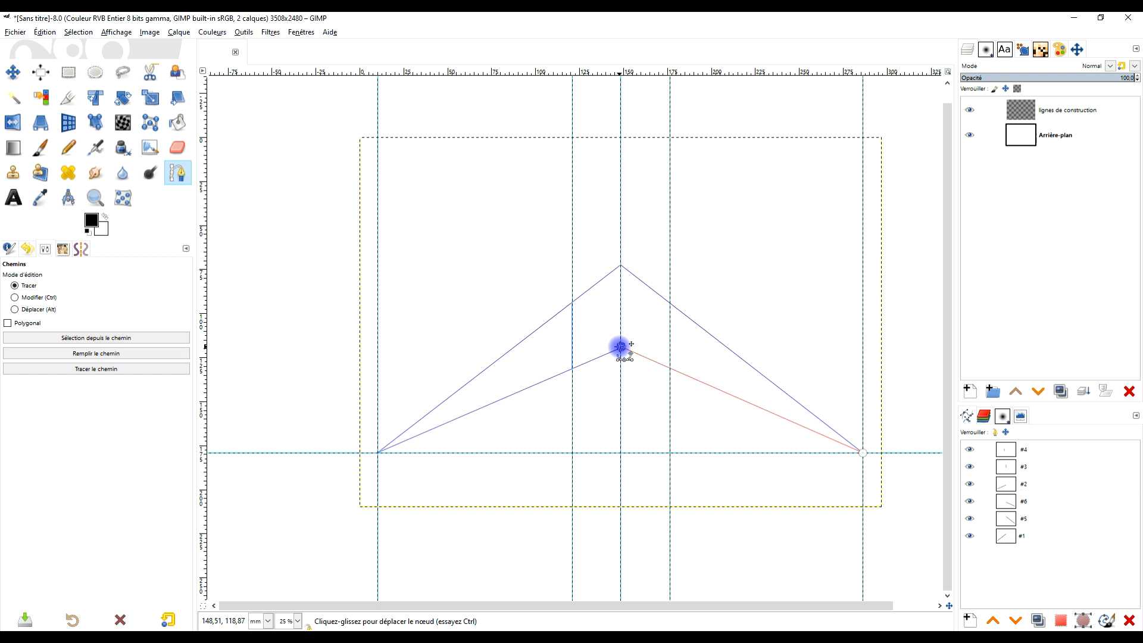
scroll(621, 346, "up", 10)
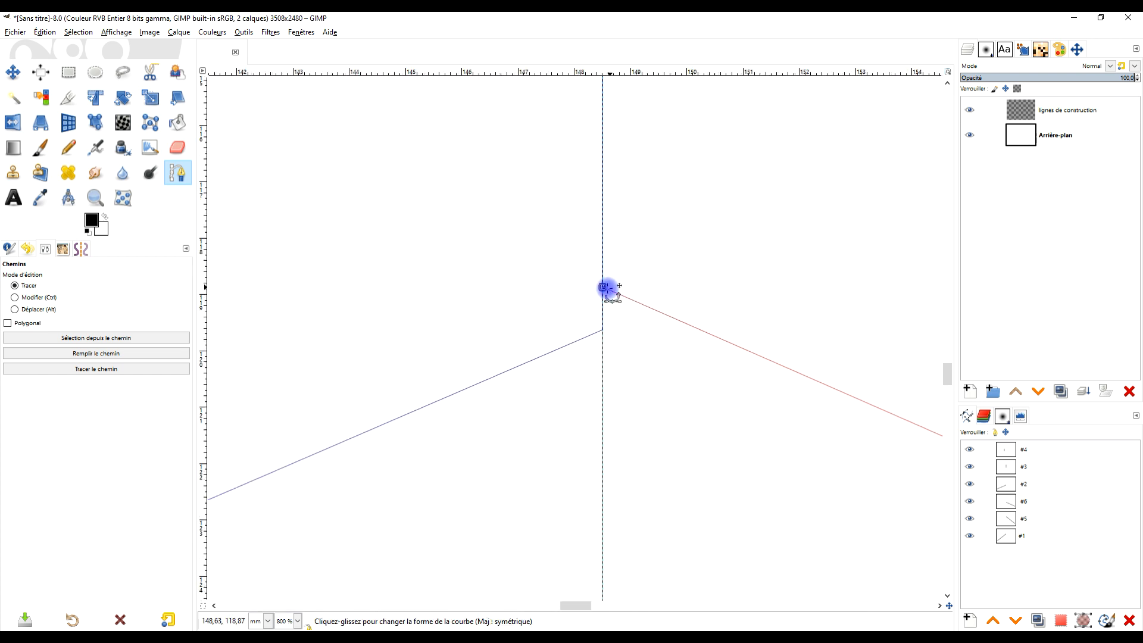
left_click_drag(603, 288, 602, 329)
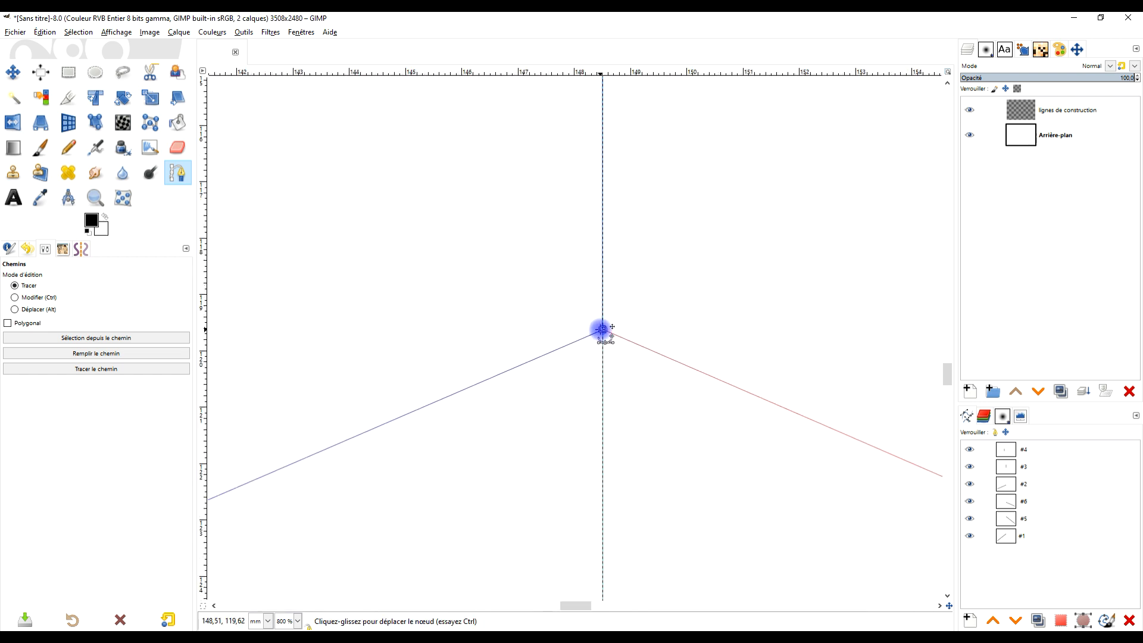
scroll(648, 294, "down", 5)
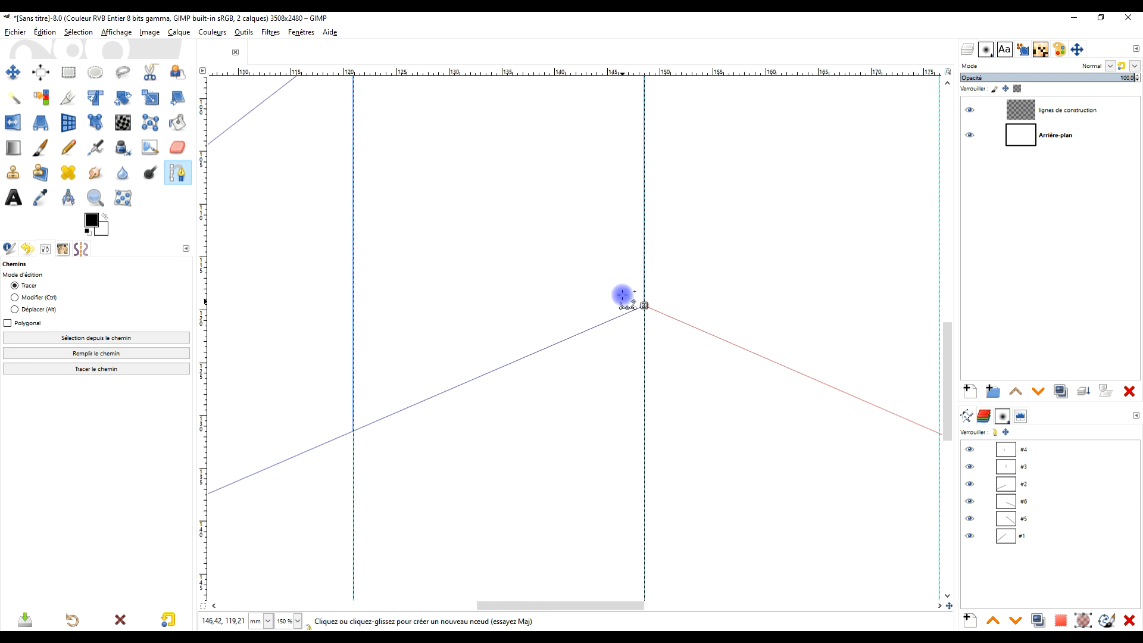
scroll(794, 347, "down", 4)
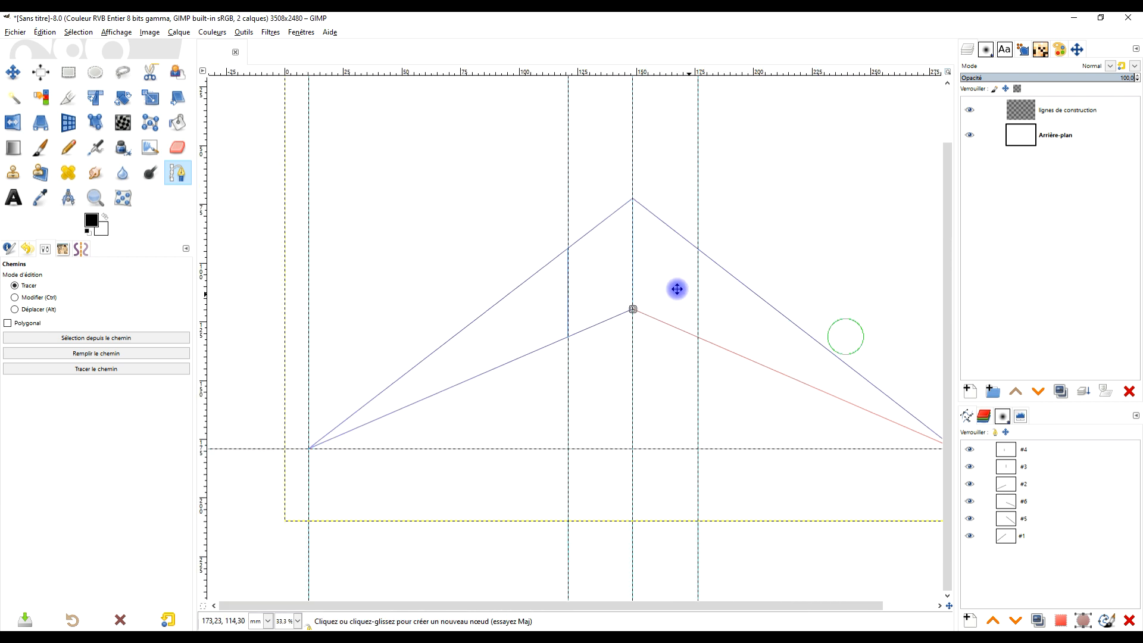
- Duplicate path #6 and make the copy the active path
scroll(716, 286, "up", 1)
left_click_drag(663, 402, 662, 359)
scroll(730, 396, "down", 1)
left_click_drag(747, 399, 678, 390)
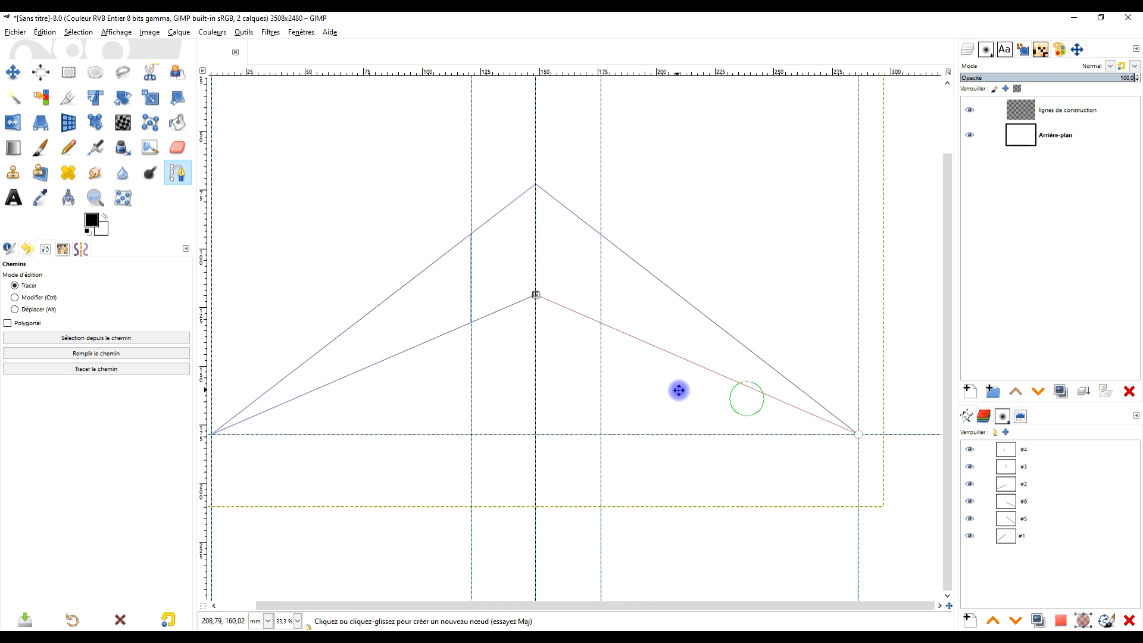
left_click(1048, 504)
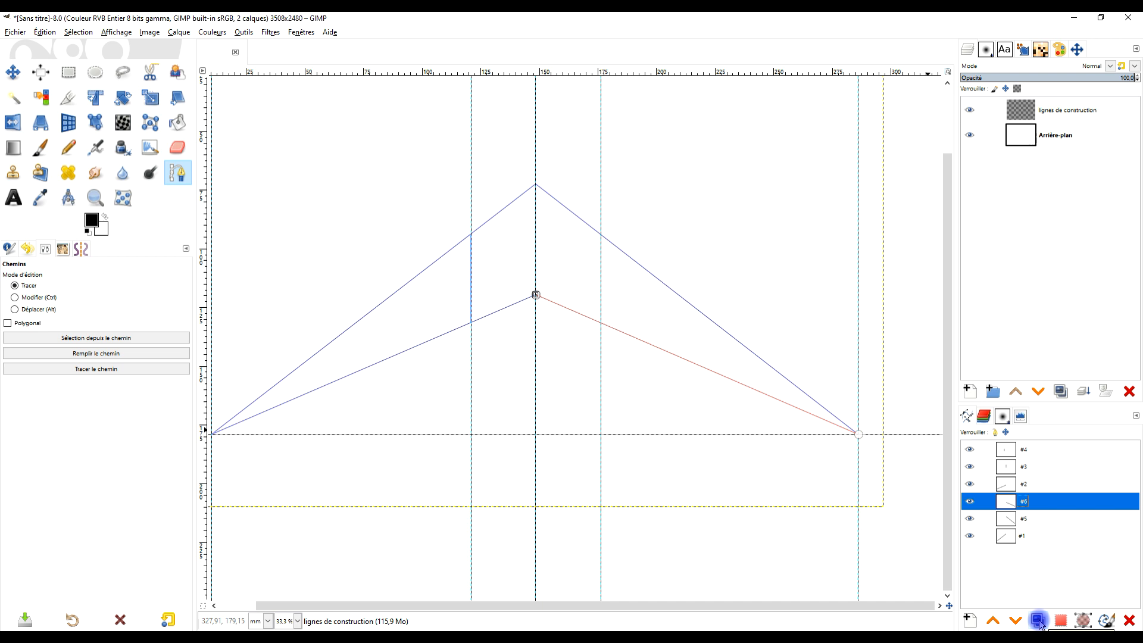
left_click(1038, 621)
left_click(1102, 465)
left_click(1062, 500)
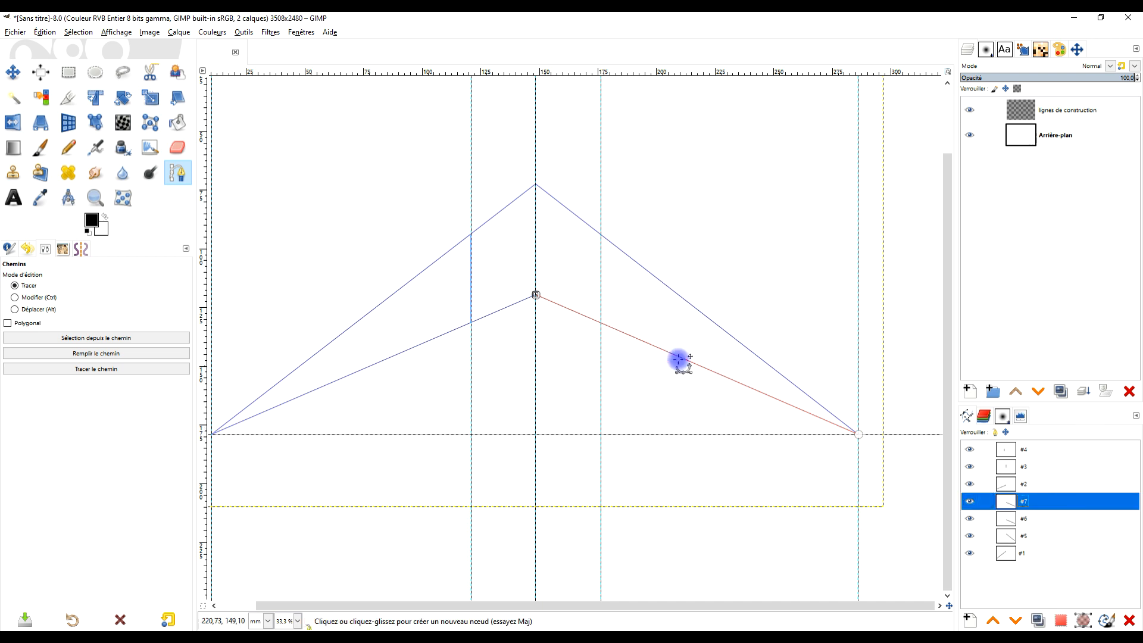
- Move the upper node of path #7 exactly onto the crossing of path #2 and the 121 mm guide
scroll(478, 319, "up", 2)
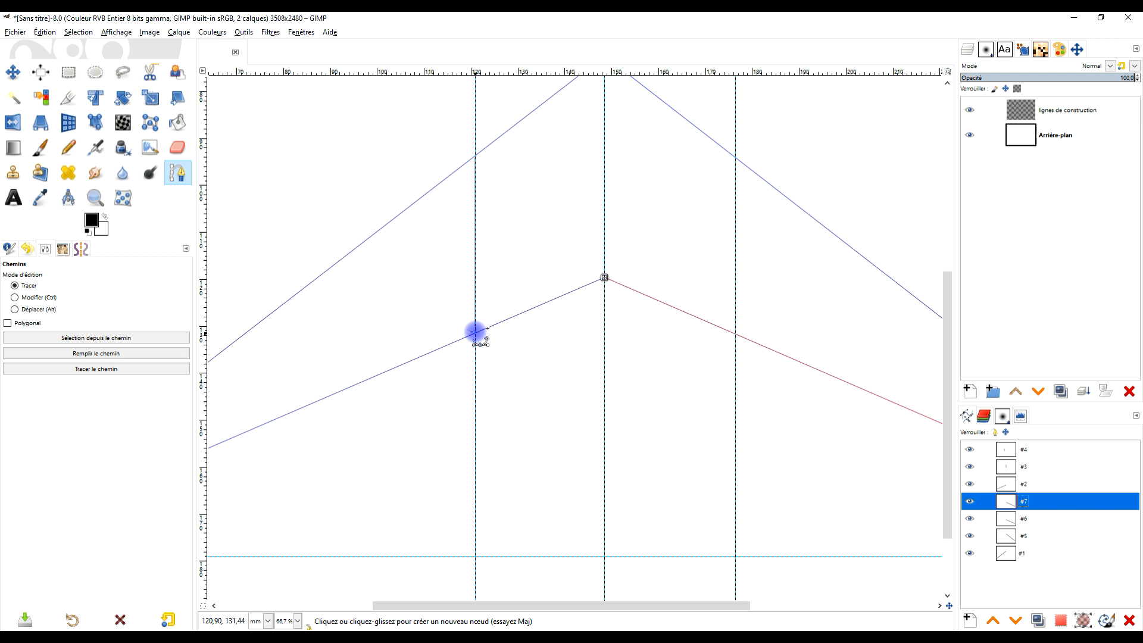
left_click_drag(604, 277, 474, 333)
scroll(470, 335, "up", 7)
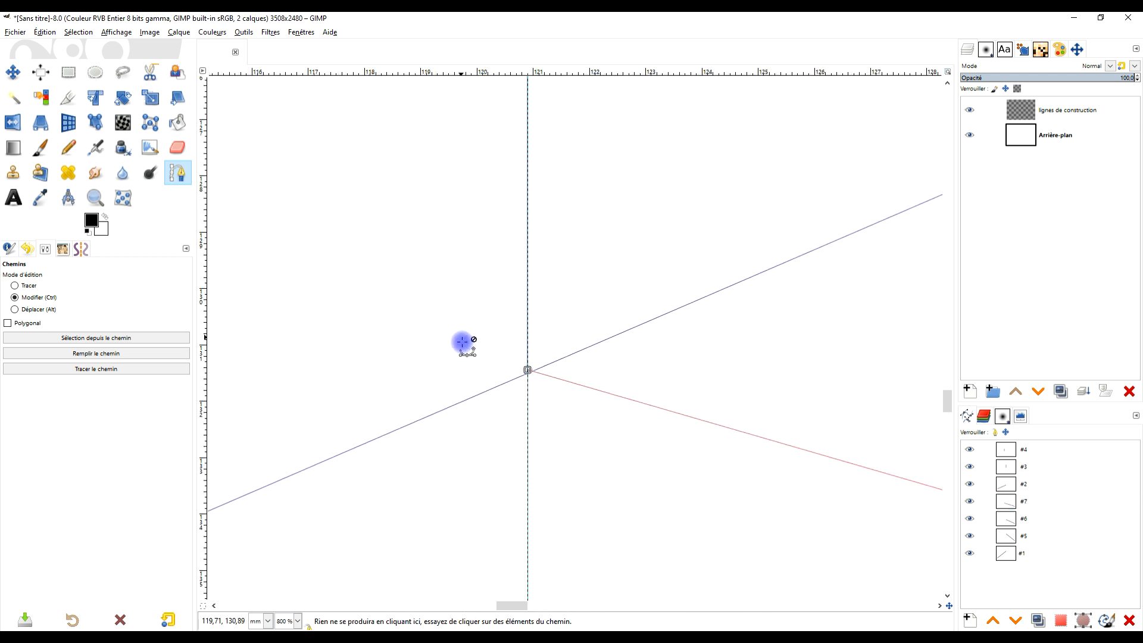
left_click_drag(528, 373, 528, 373)
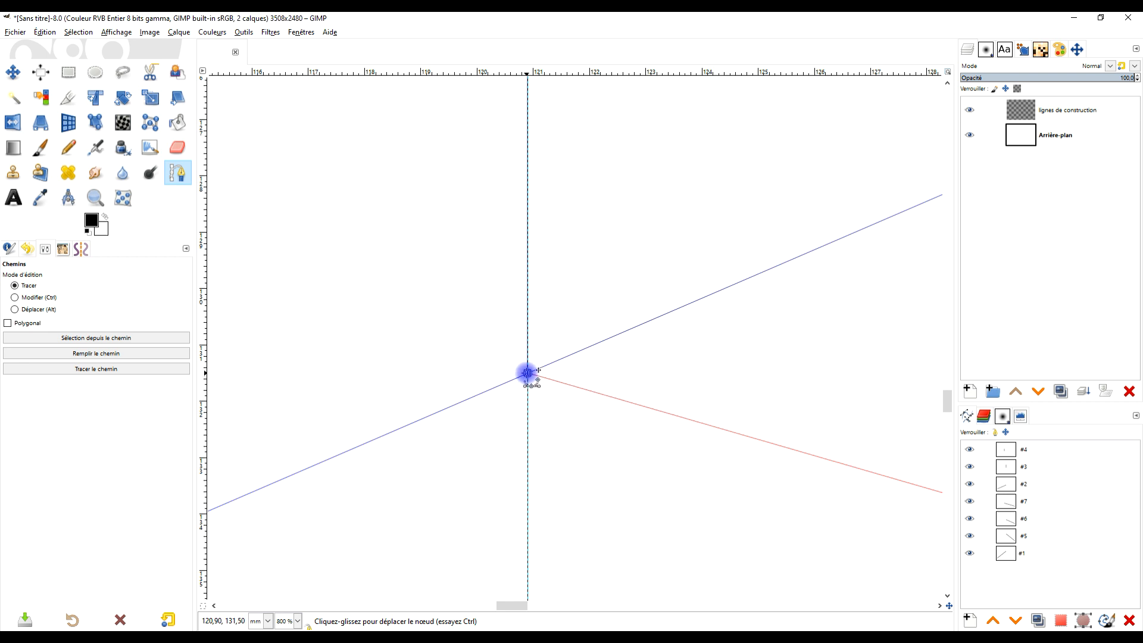
scroll(625, 349, "down", 8)
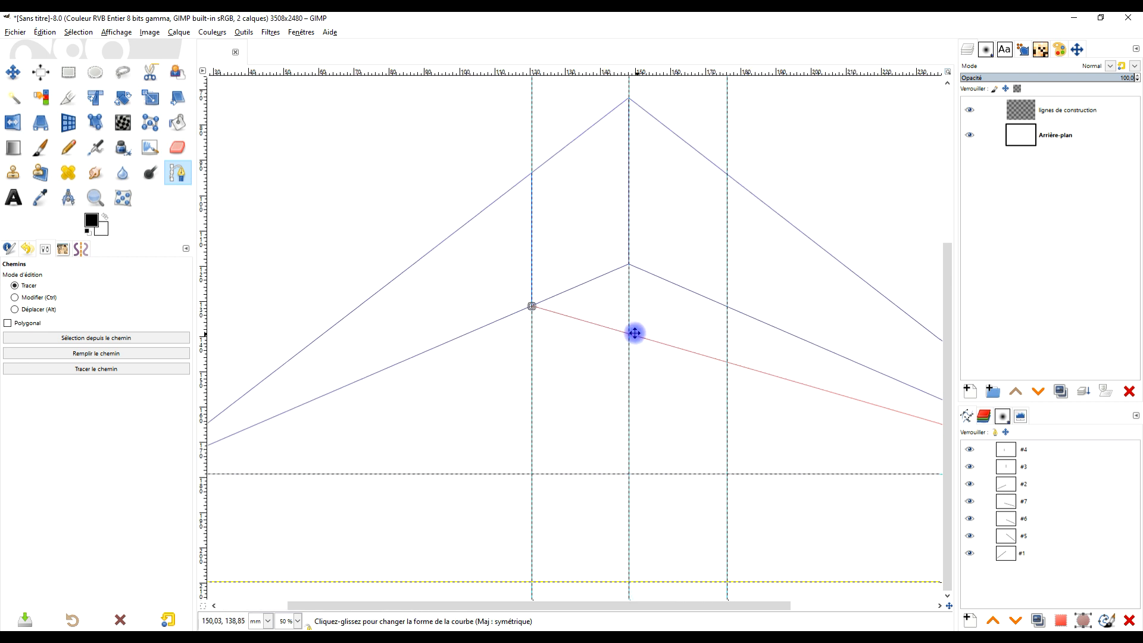
- Duplicate path #7 and move the copy's lower node to the left end of path #1 on the horizontal guide
left_click_drag(634, 333, 603, 336)
left_click_drag(794, 396, 897, 444)
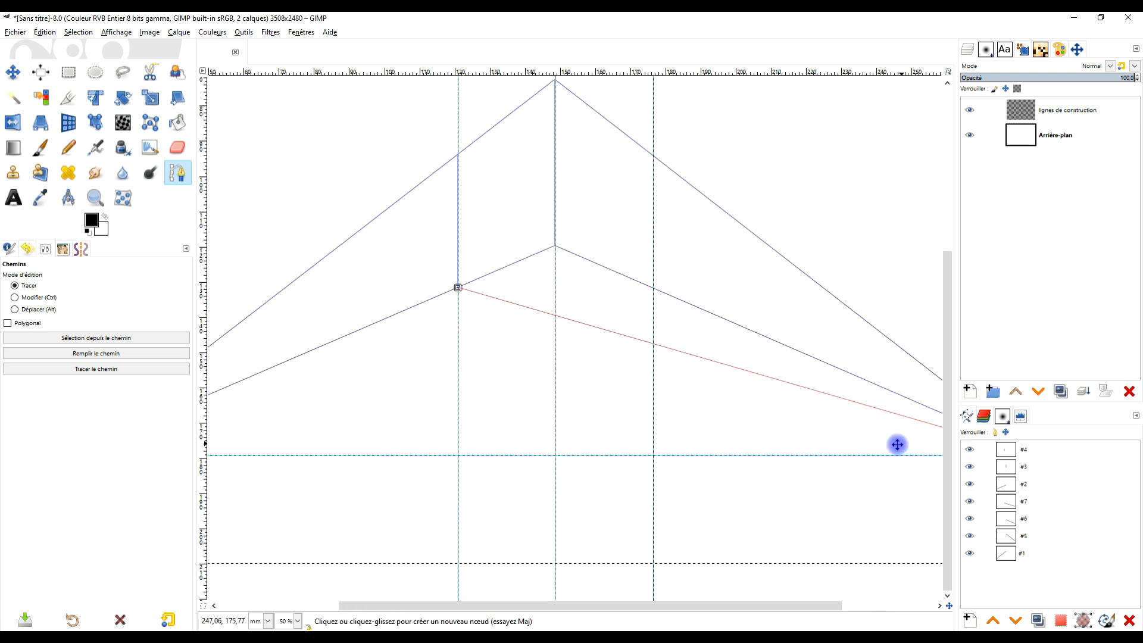
left_click_drag(646, 405, 670, 329)
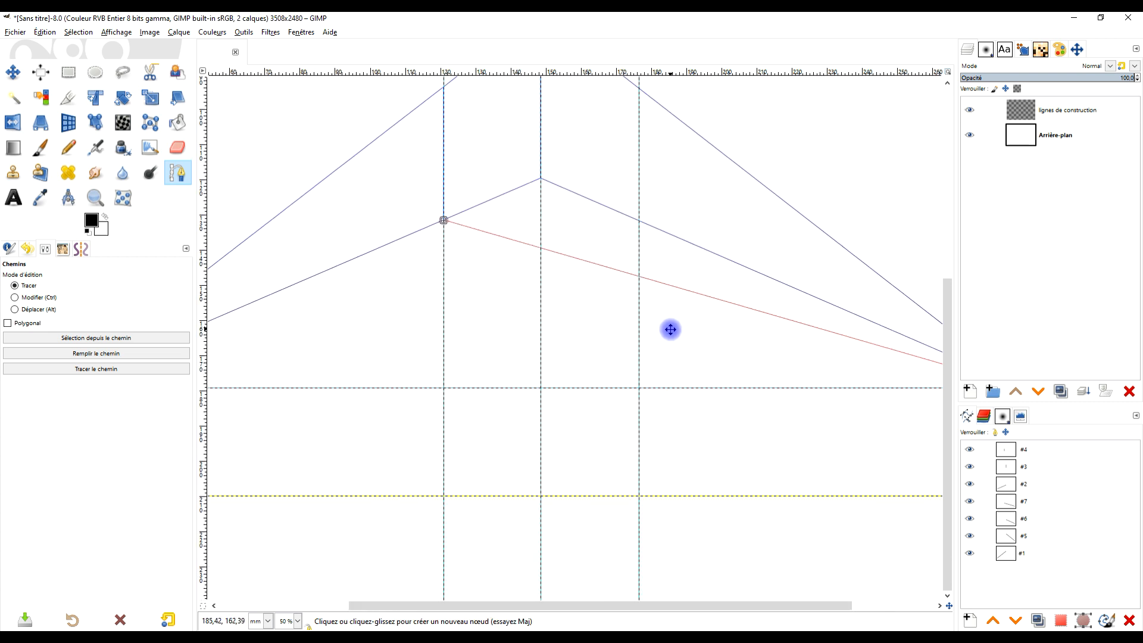
left_click(1036, 619)
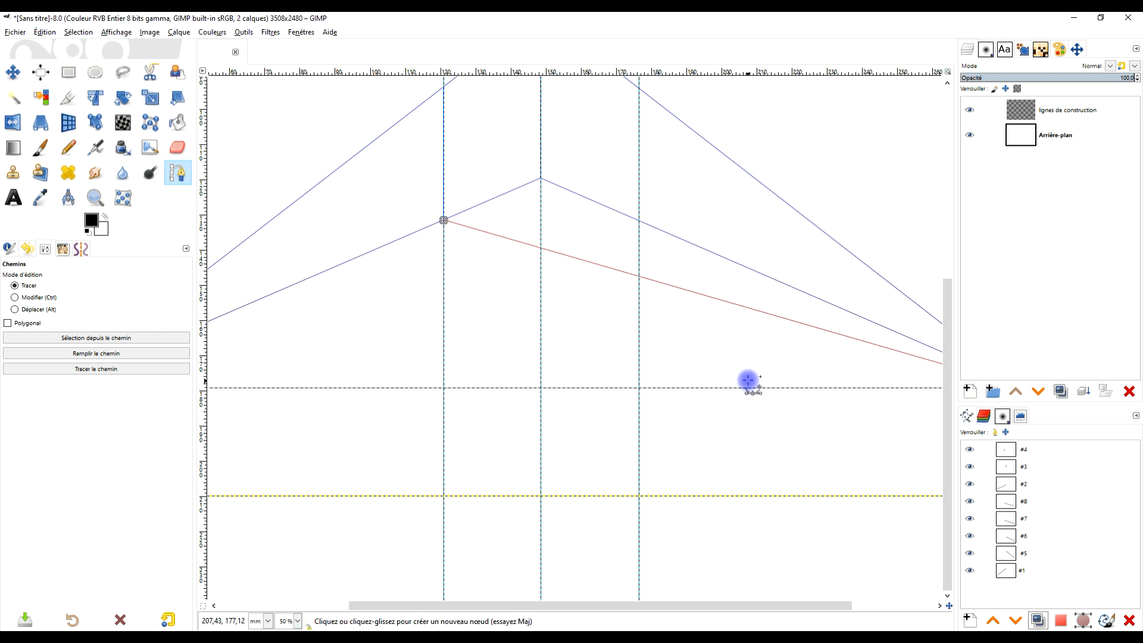
scroll(748, 380, "down", 3)
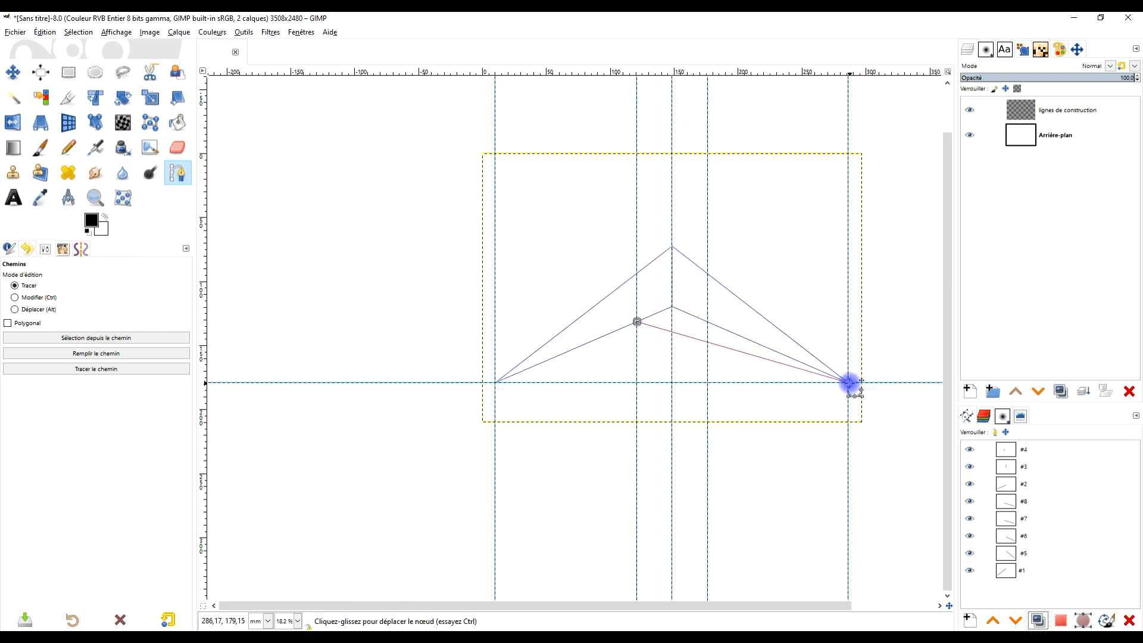
left_click(495, 382)
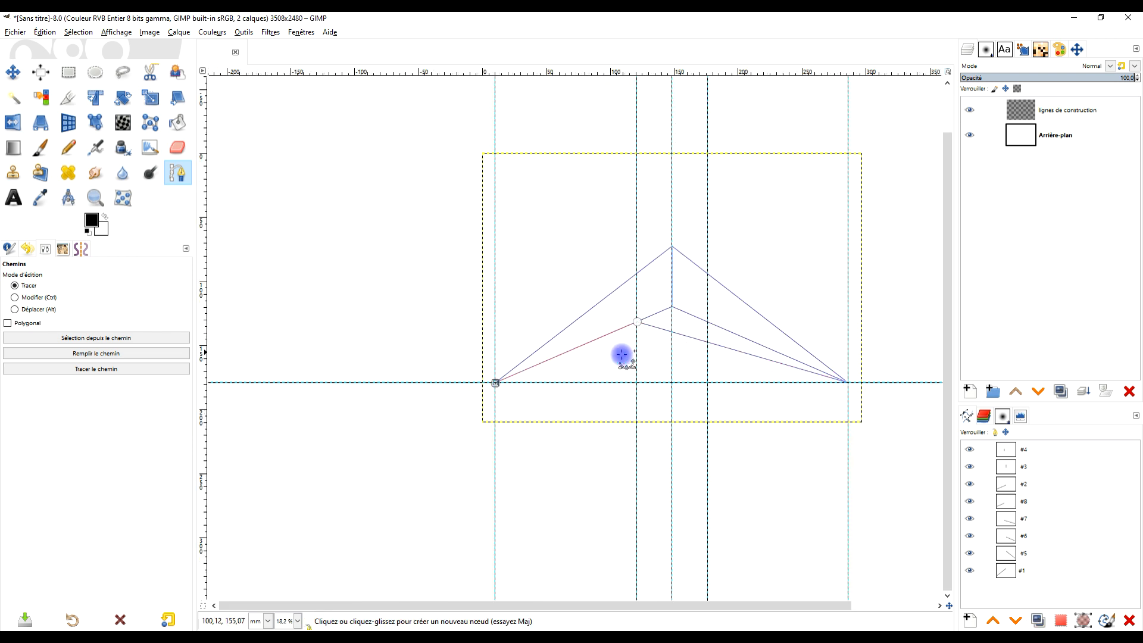
- Move the upper node of path #8 exactly onto the crossing of path #6 and the guide at about 176 mm
scroll(630, 329, "up", 5)
left_click_drag(663, 291, 878, 324)
scroll(862, 398, "down", 1)
left_click_drag(863, 398, 620, 388)
left_click_drag(630, 337, 749, 318)
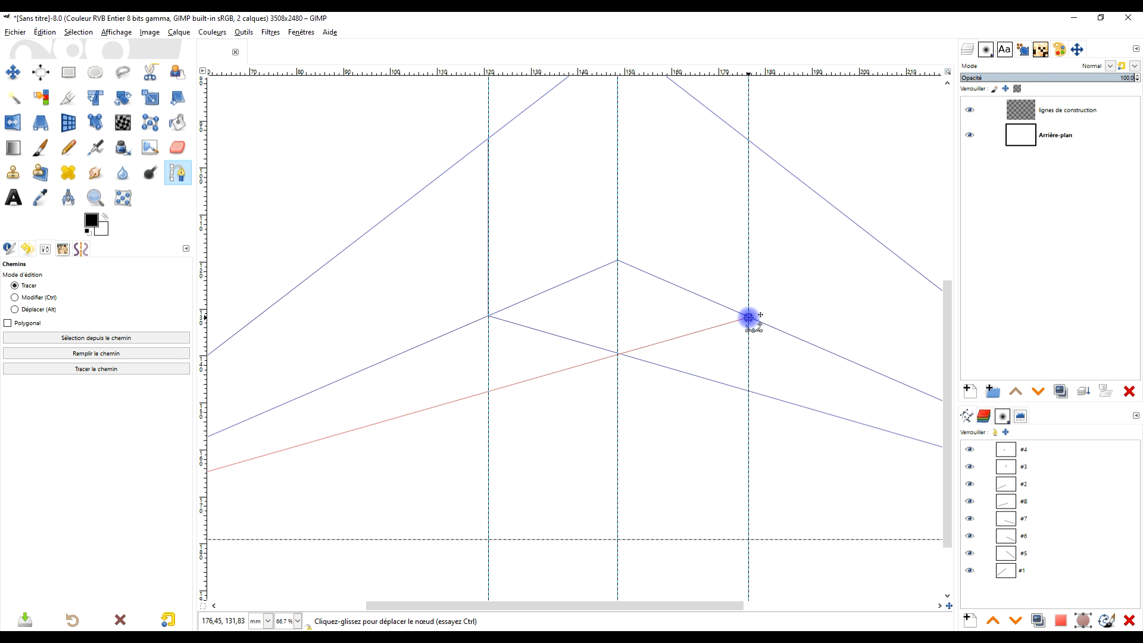
scroll(756, 322, "up", 7)
scroll(610, 281, "up", 2)
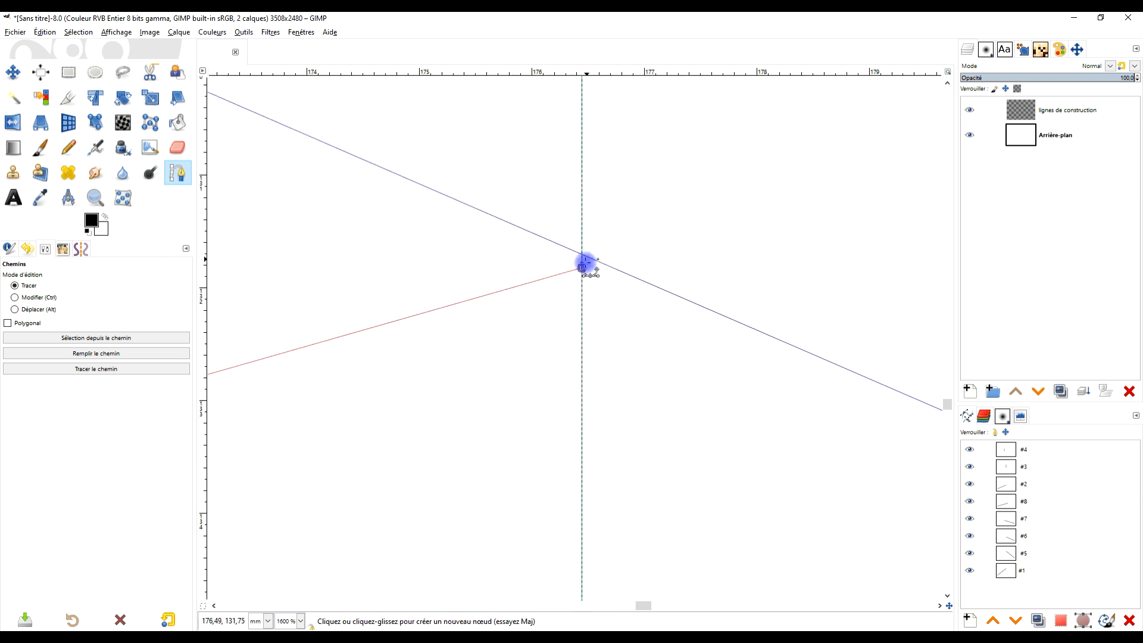
left_click_drag(583, 262, 583, 255)
scroll(583, 256, "down", 5)
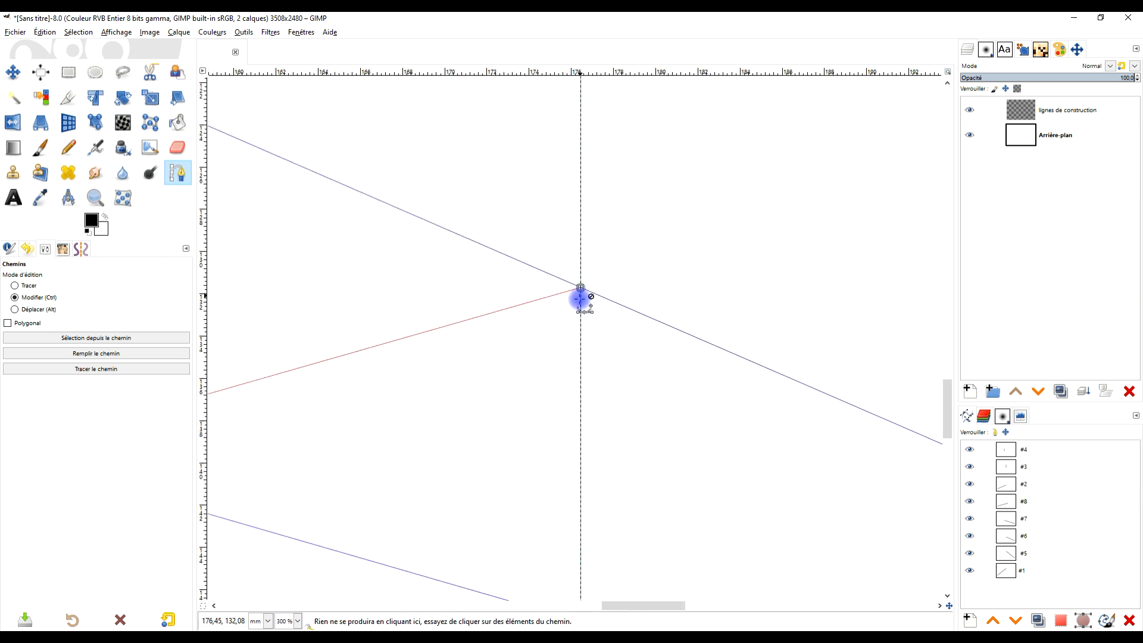
scroll(484, 308, "down", 8)
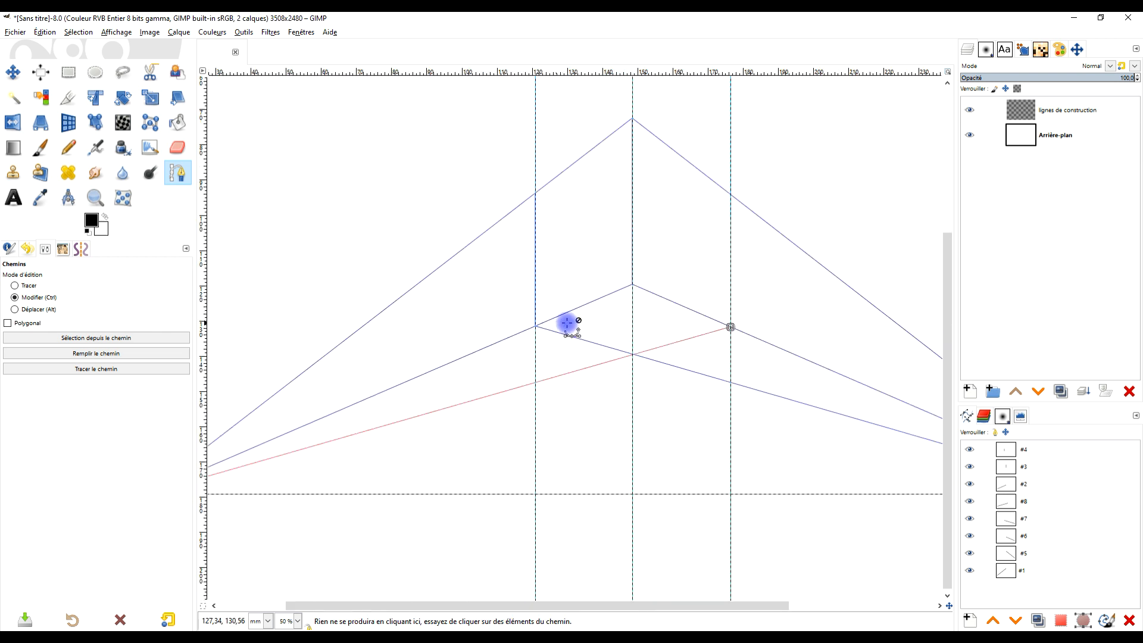
- Duplicate path #4 and shift the whole copy onto the guide at about 176 mm, between paths #5 and #6
scroll(638, 305, "up", 5)
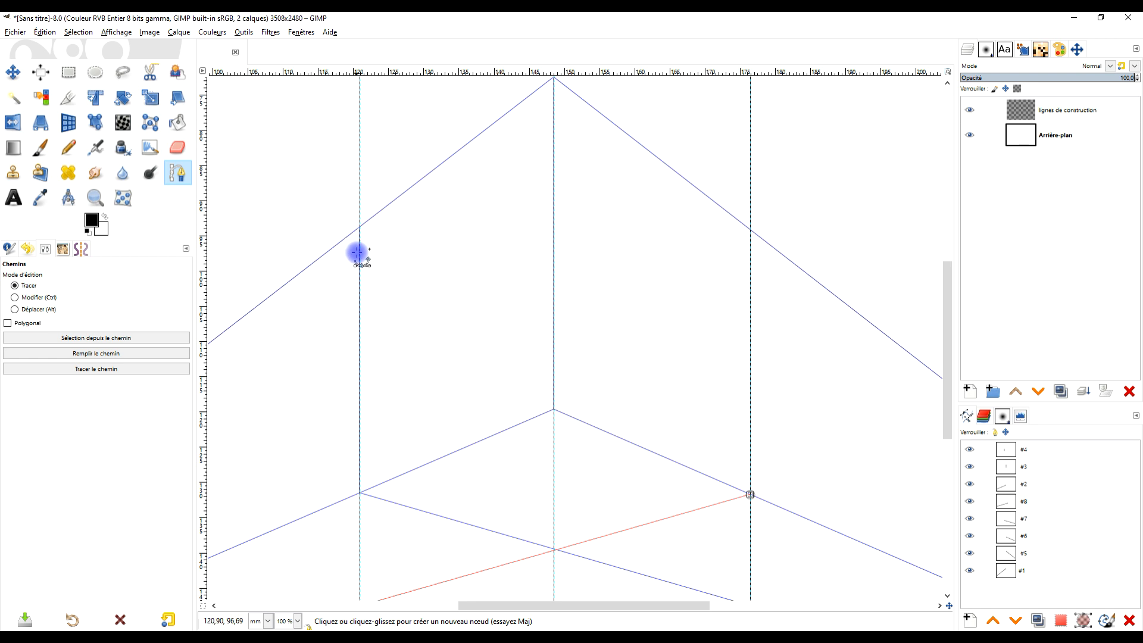
left_click(1027, 452)
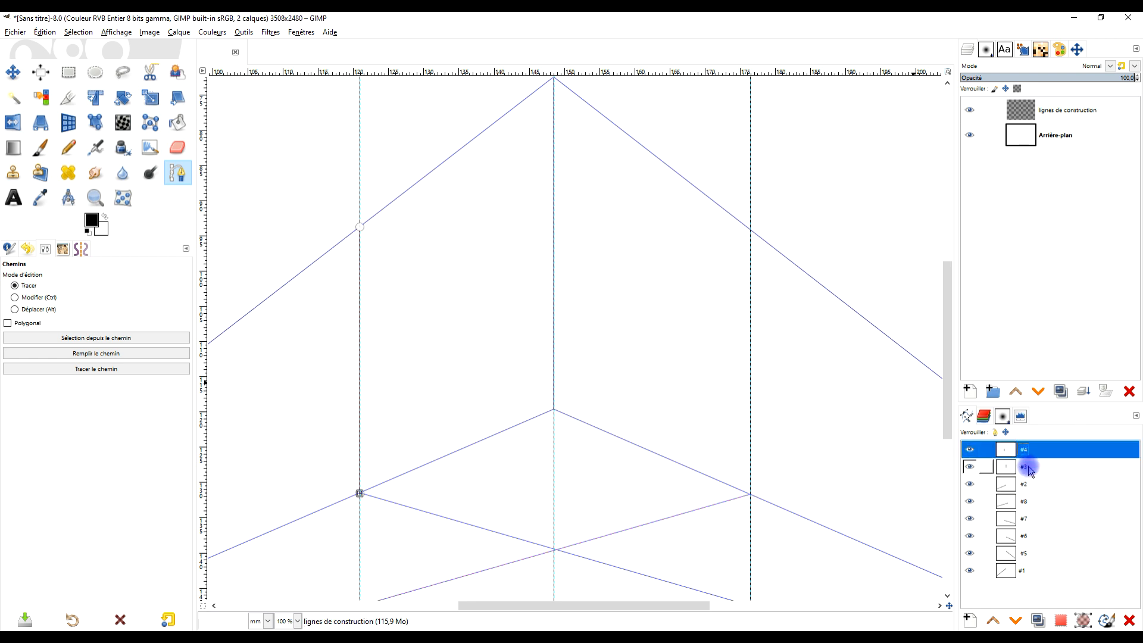
left_click(1034, 468)
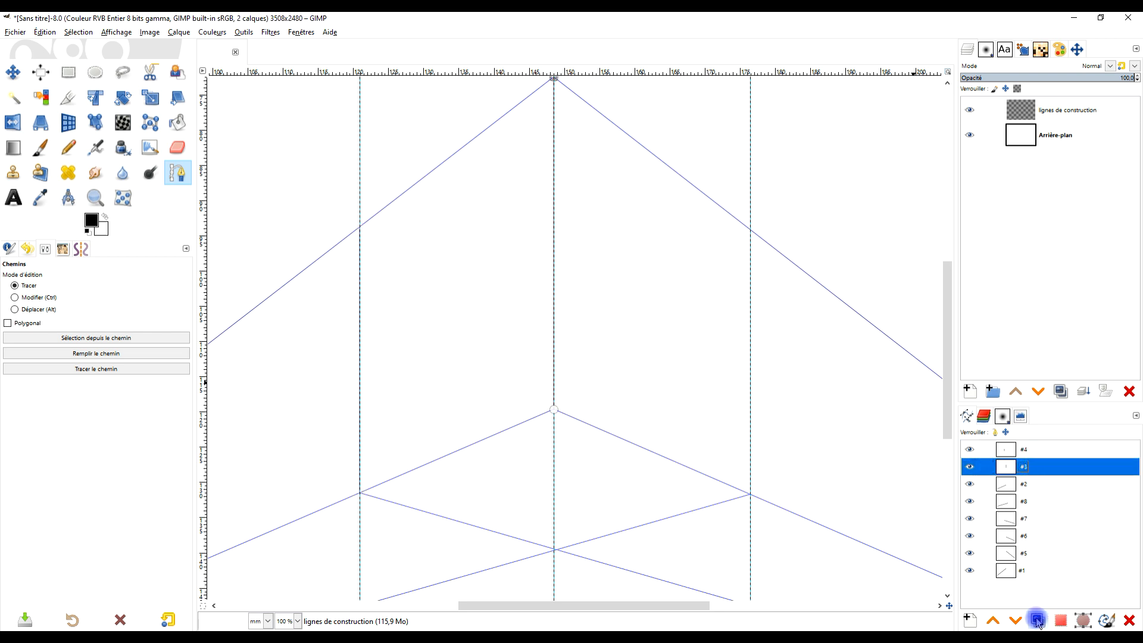
left_click(1043, 454)
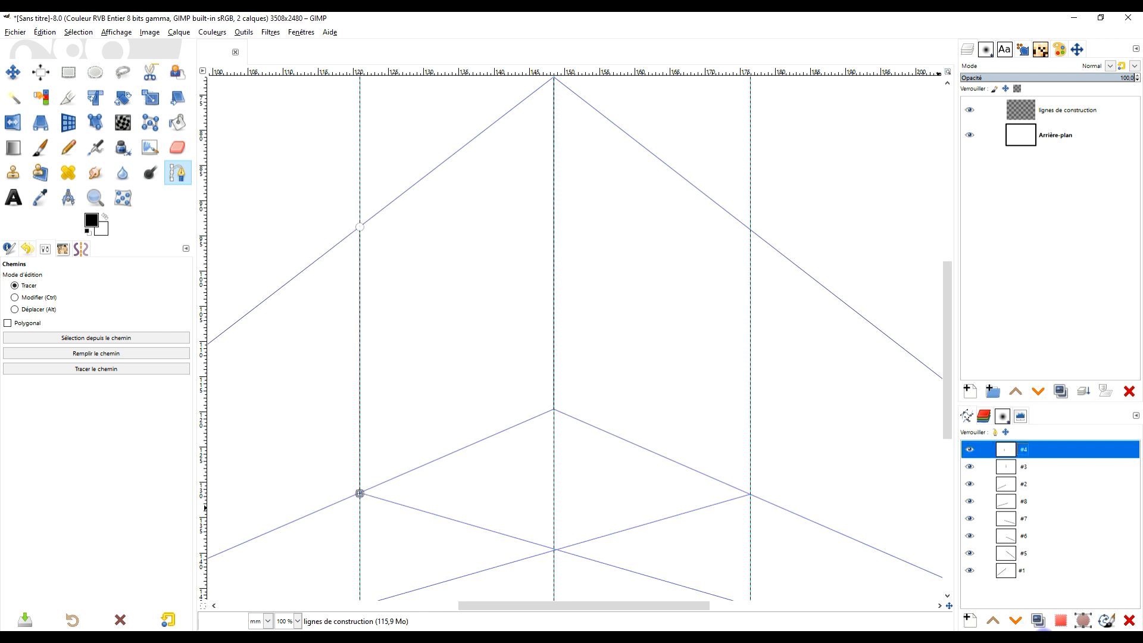
left_click(1040, 622)
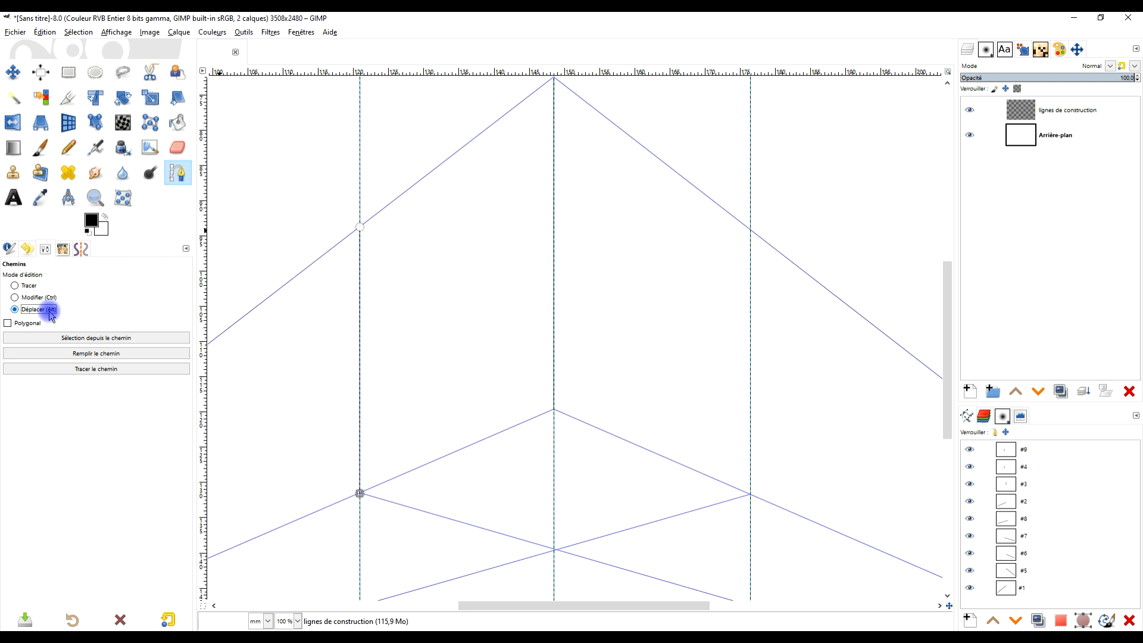
left_click_drag(363, 331, 750, 336)
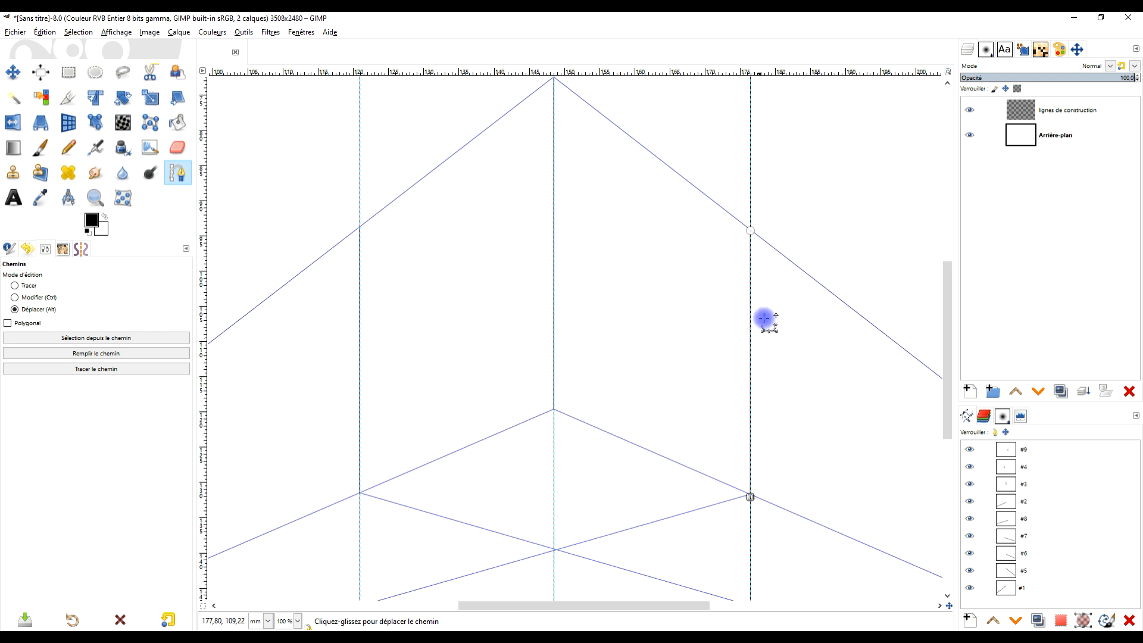
key("ctrl")
scroll(738, 345, "down", 3)
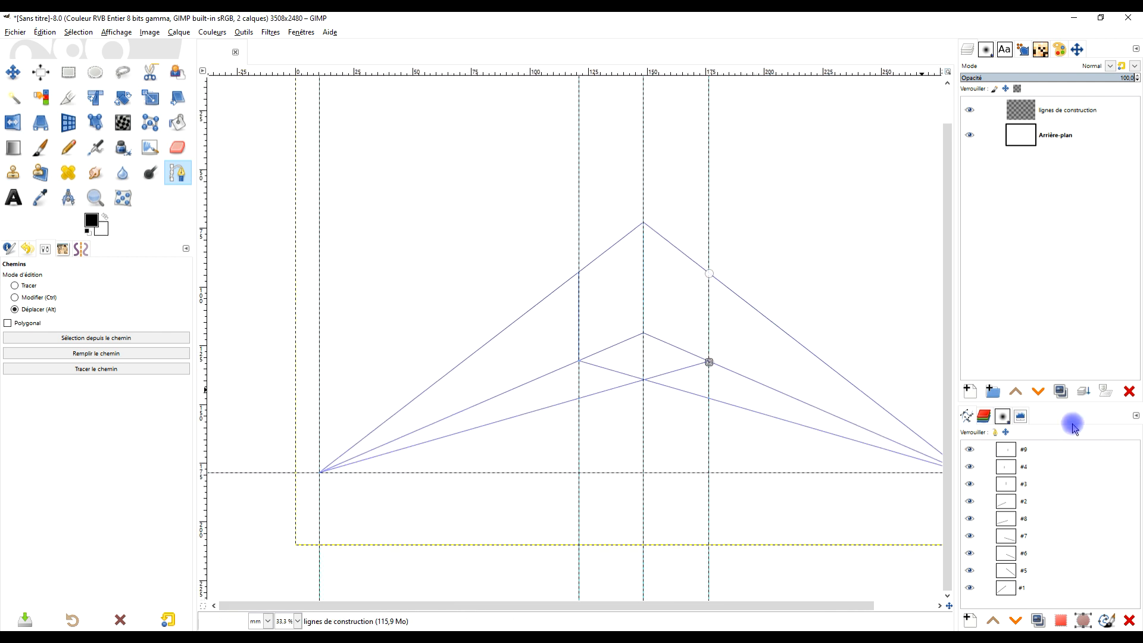
- Merge all visible paths into one and remove all guides from the image
right_click(1006, 450)
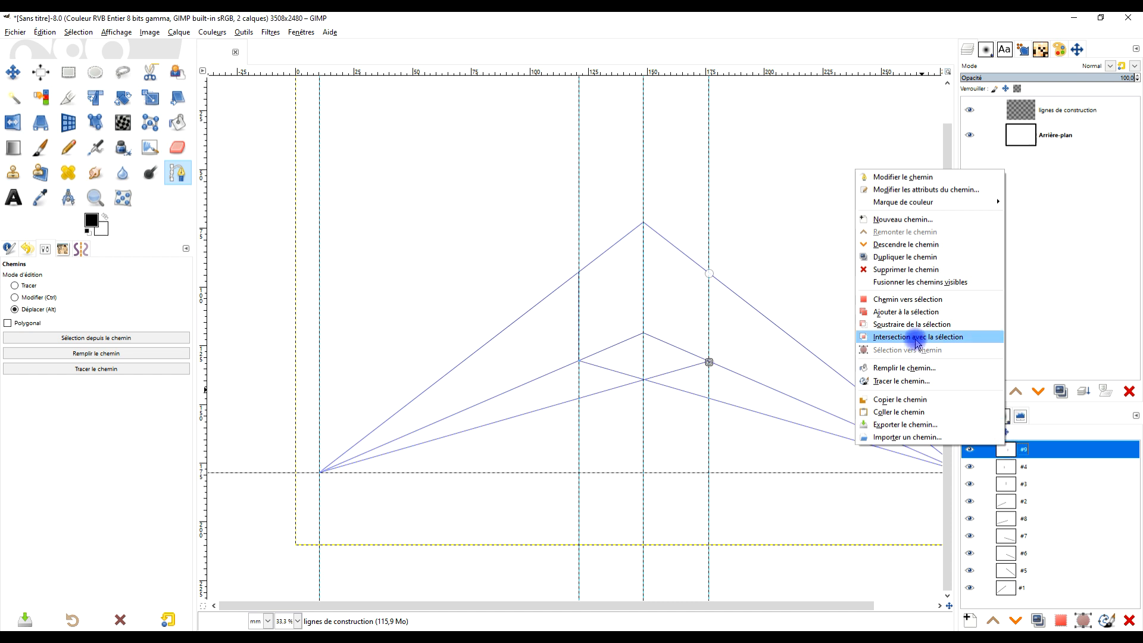
left_click(918, 283)
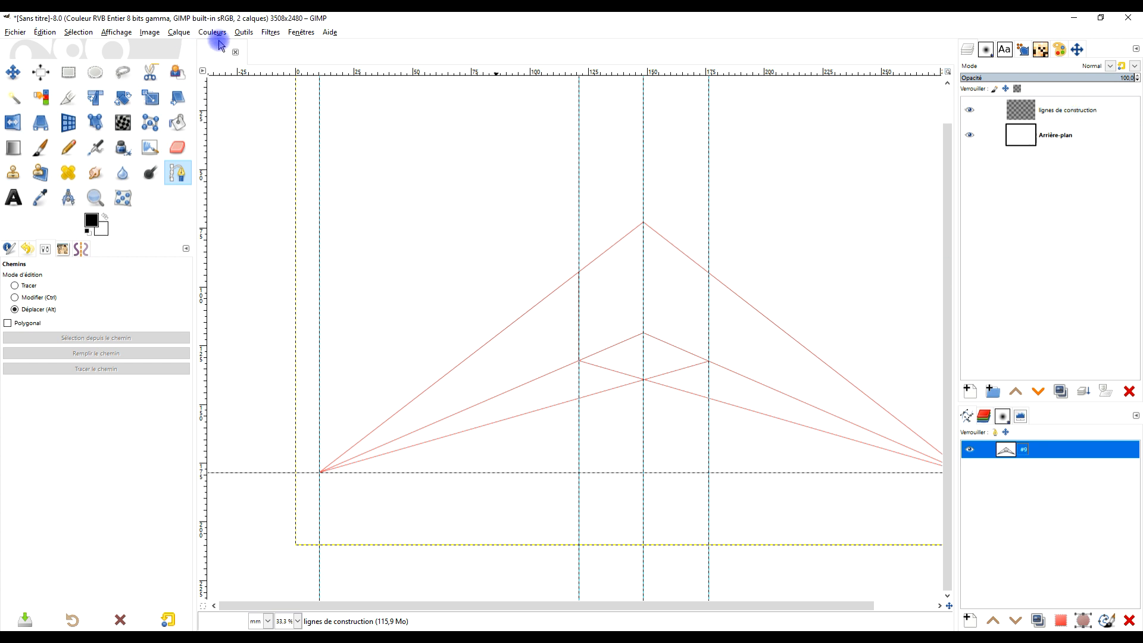
left_click(151, 33)
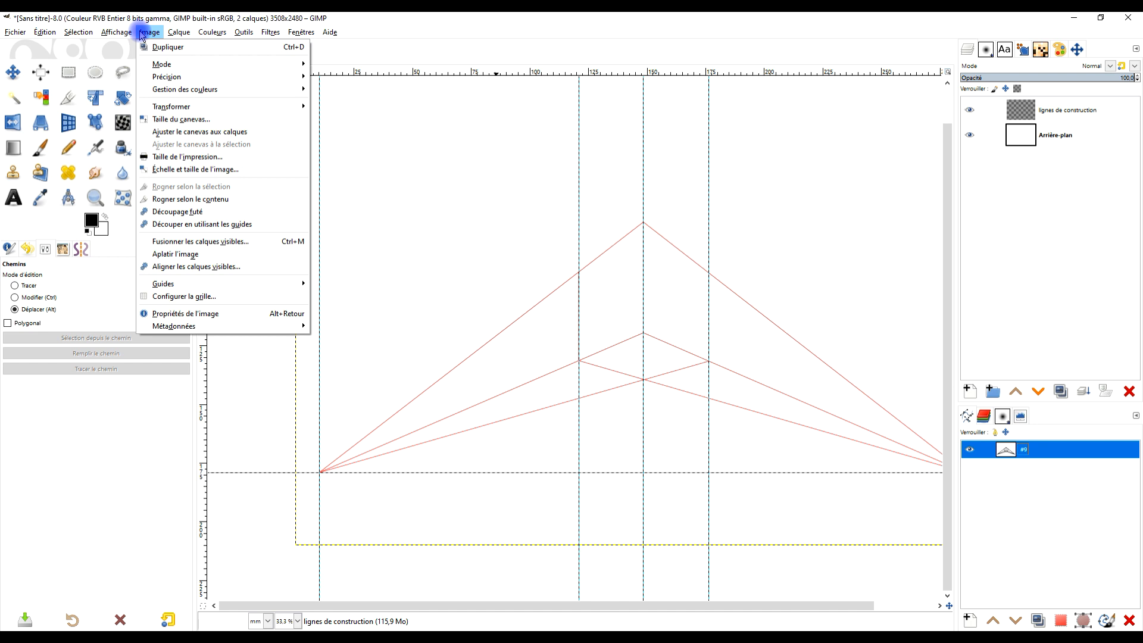
mouse_move(192, 284)
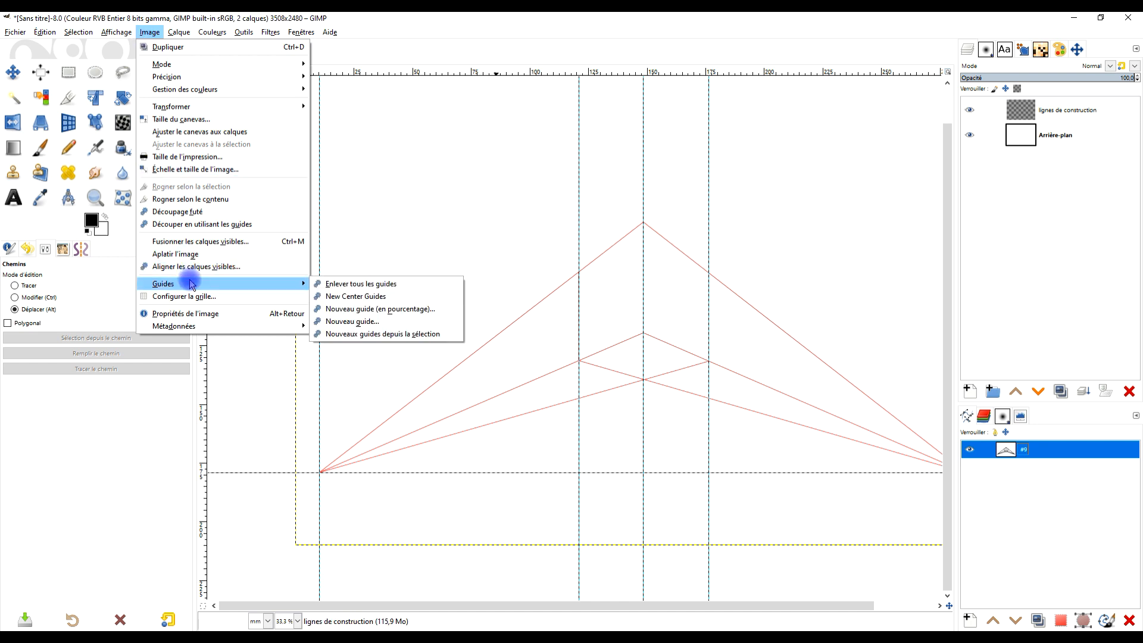
left_click(392, 290)
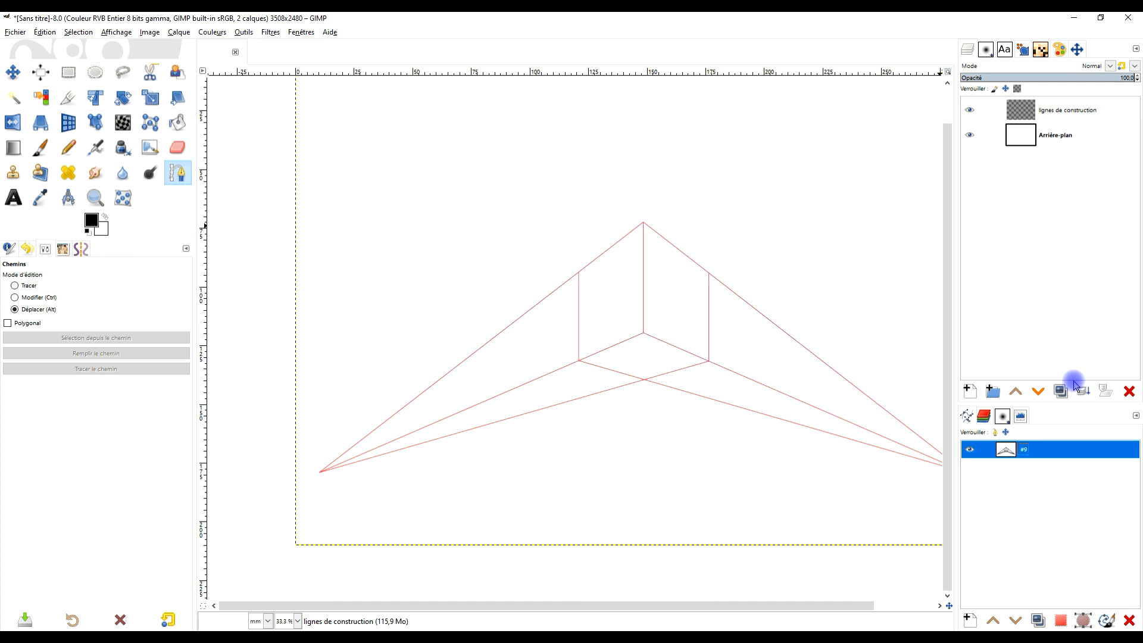
- Undo the removal of the guides
key("ctrl+z")
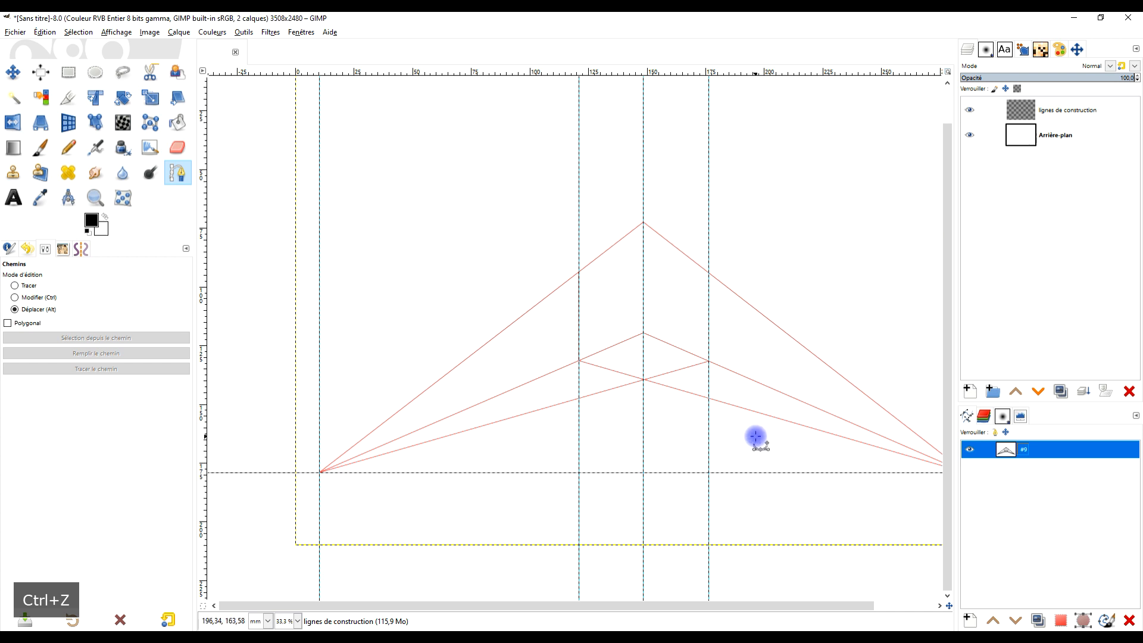
left_click_drag(770, 439, 743, 389)
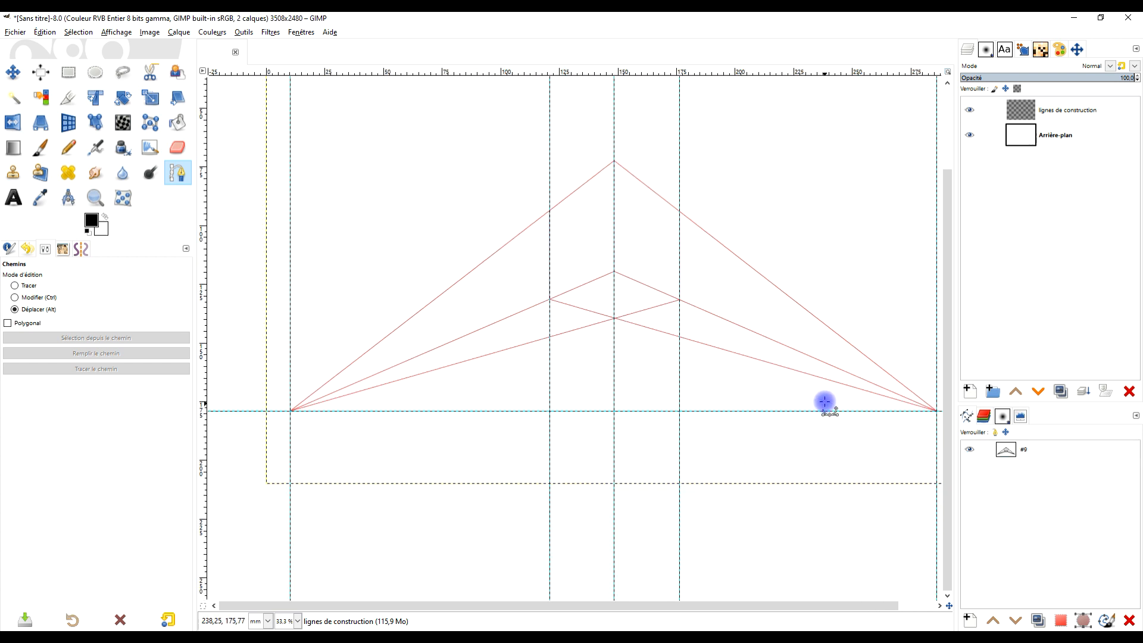
left_click_drag(825, 403, 771, 421)
- Add a transparent layer directly above Arrière-plan and rename it SOL
left_click(1064, 137)
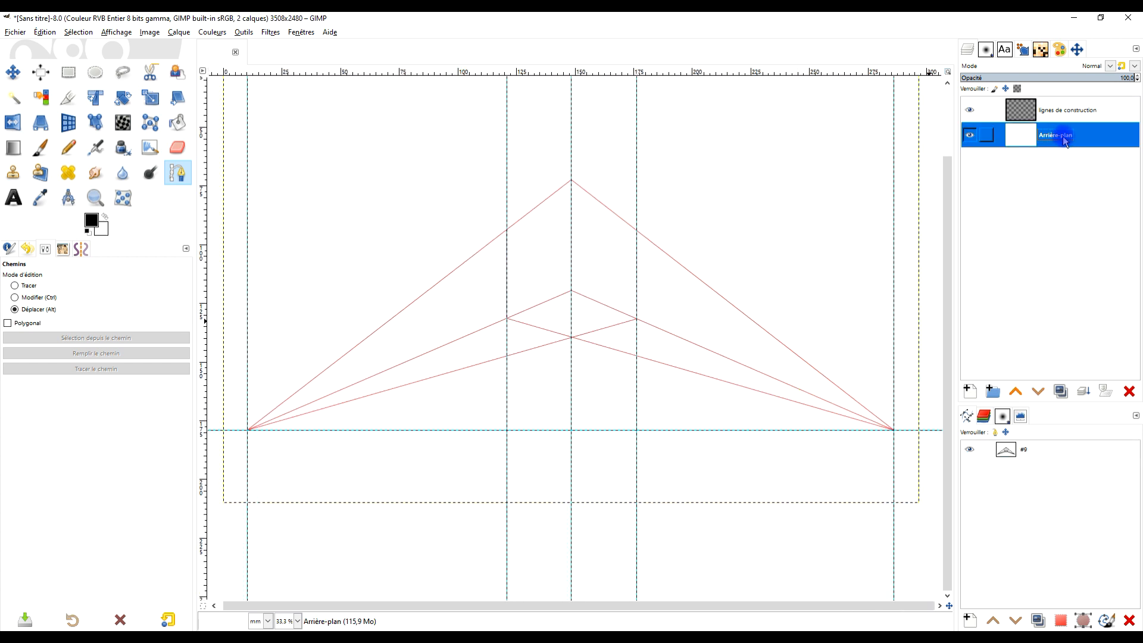
left_click(969, 391)
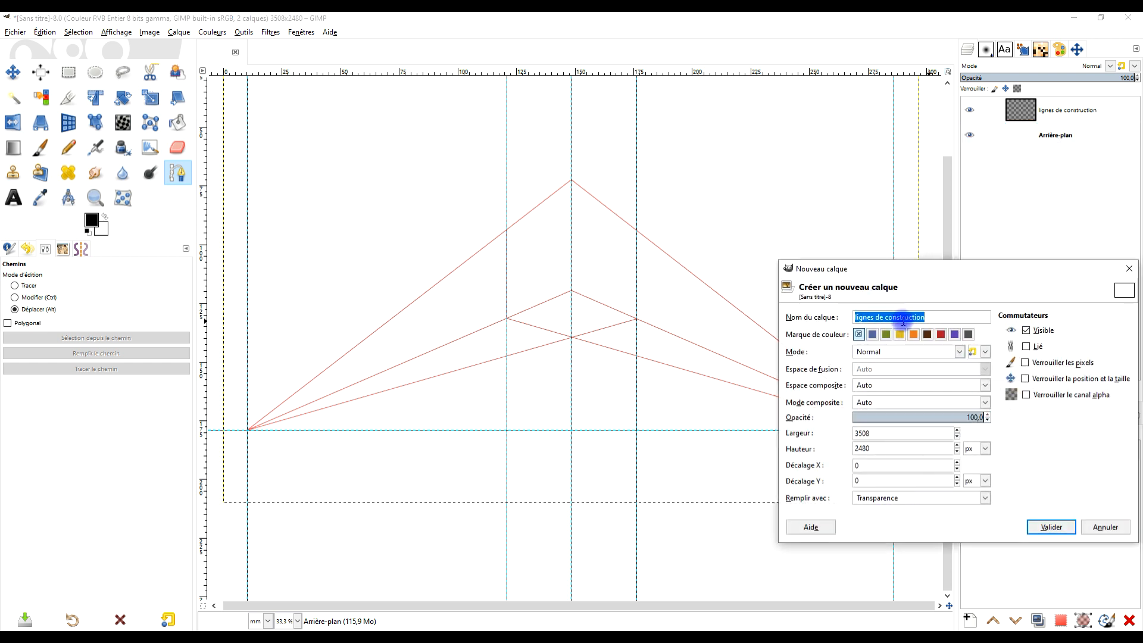
left_click(1063, 528)
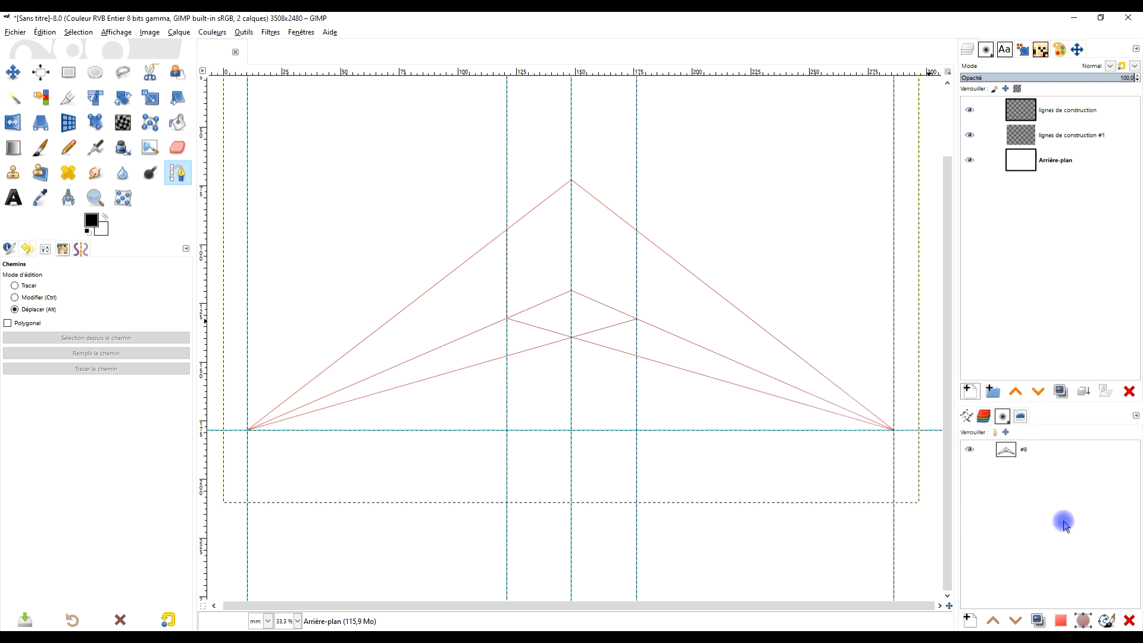
left_click(71, 77)
left_click_drag(632, 409, 655, 382)
double_click(1066, 132)
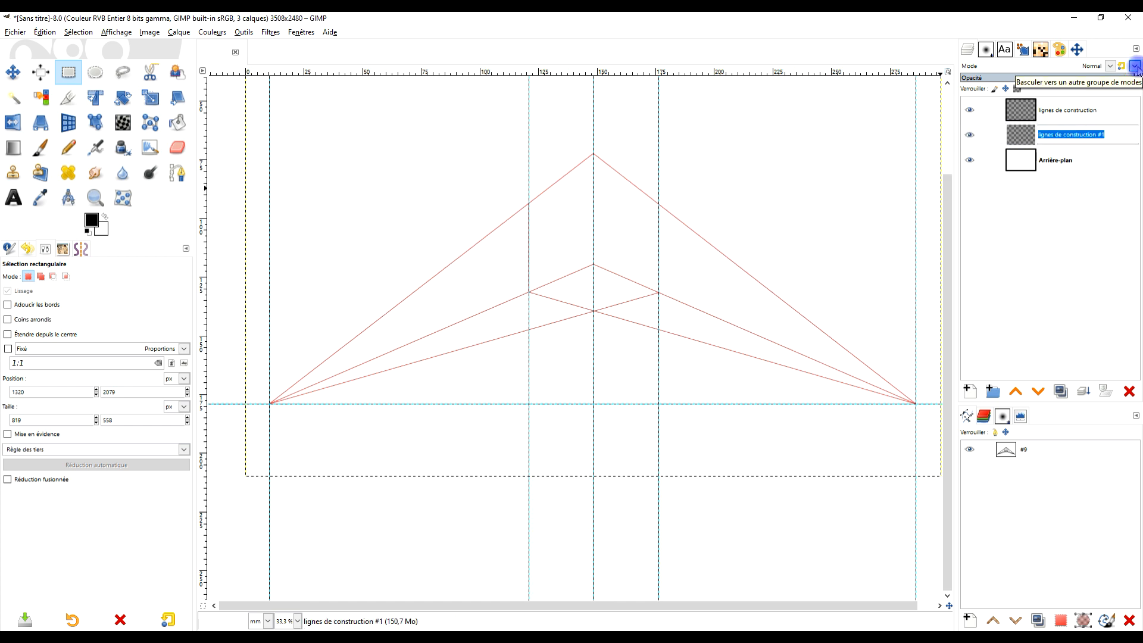
type("SOL")
key("Return")
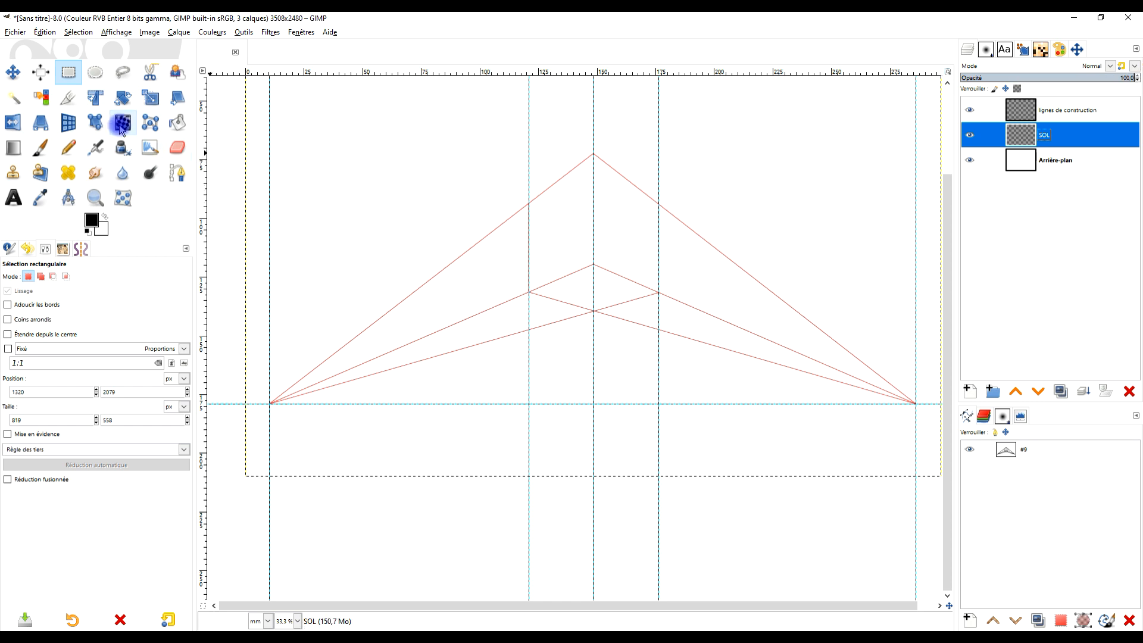
- Select a rectangle across the full page width below the horizontal guide and fill it with black on the SOL layer
left_click_drag(230, 503, 942, 405)
left_click(100, 227)
left_click_drag(97, 225, 612, 402)
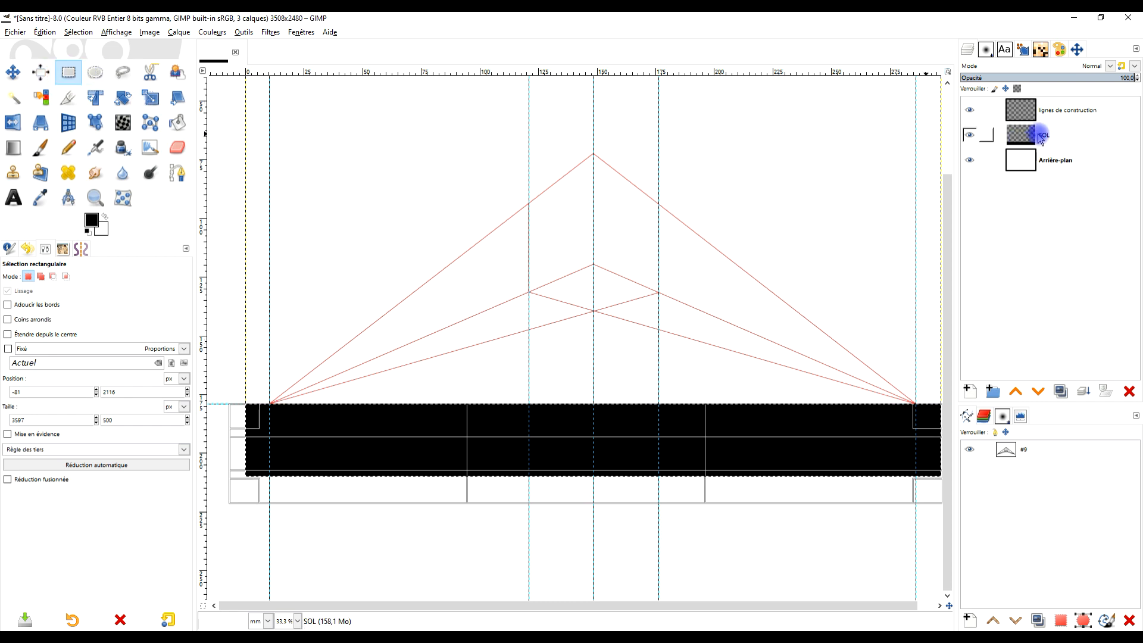
- Activate the lignes de construction layer, remove all guides from the image and clear the selection
left_click(1064, 112)
left_click(145, 33)
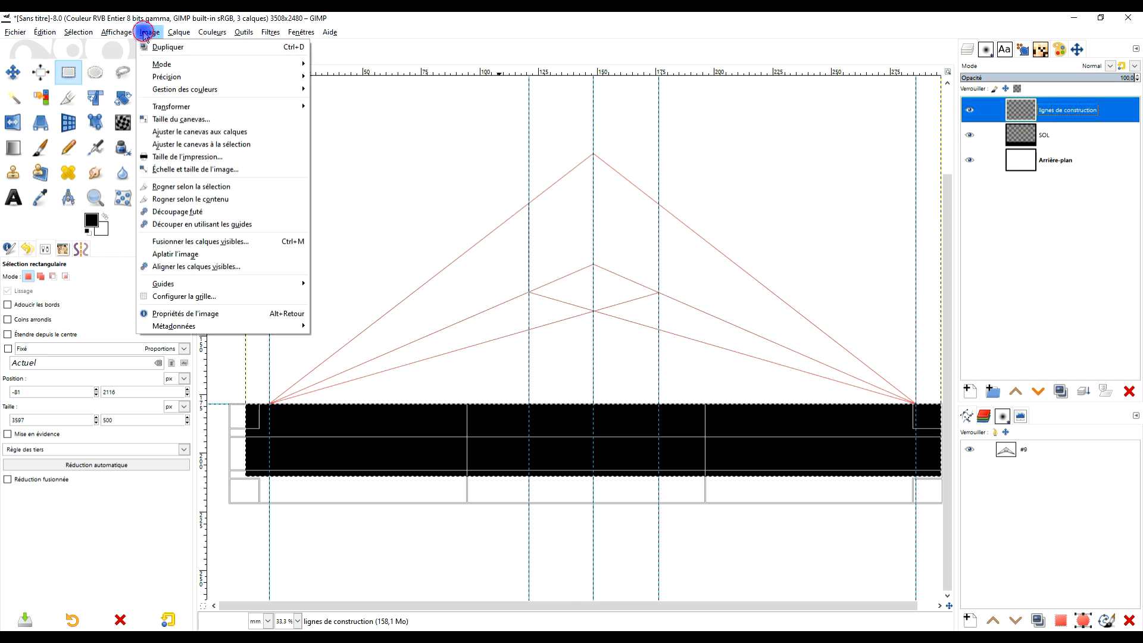
mouse_move(288, 284)
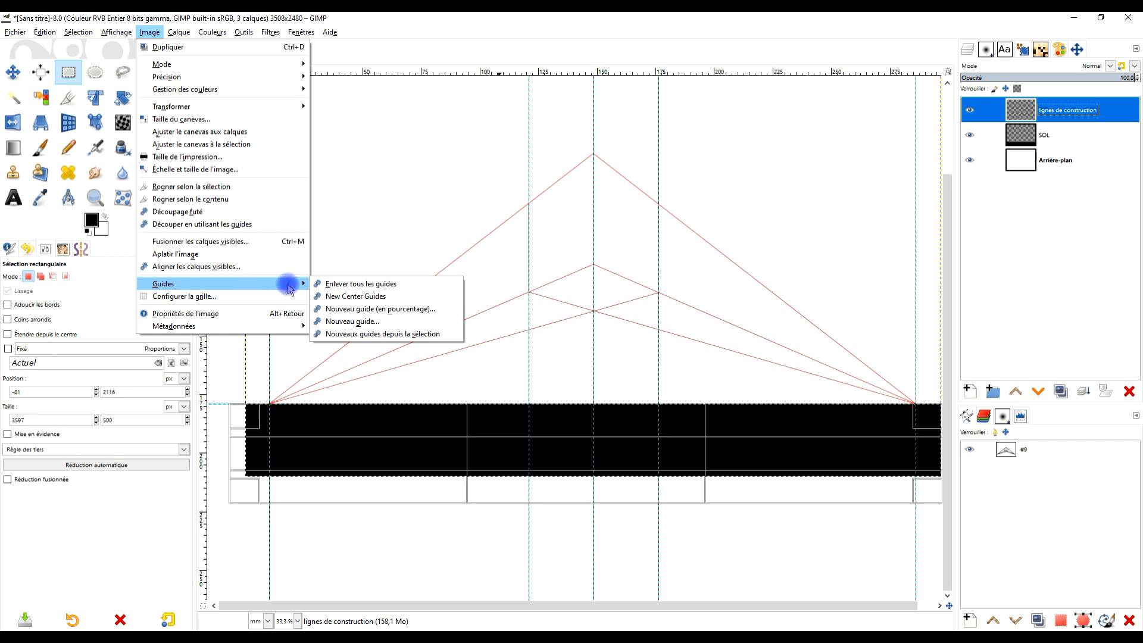
left_click(356, 284)
left_click(77, 32)
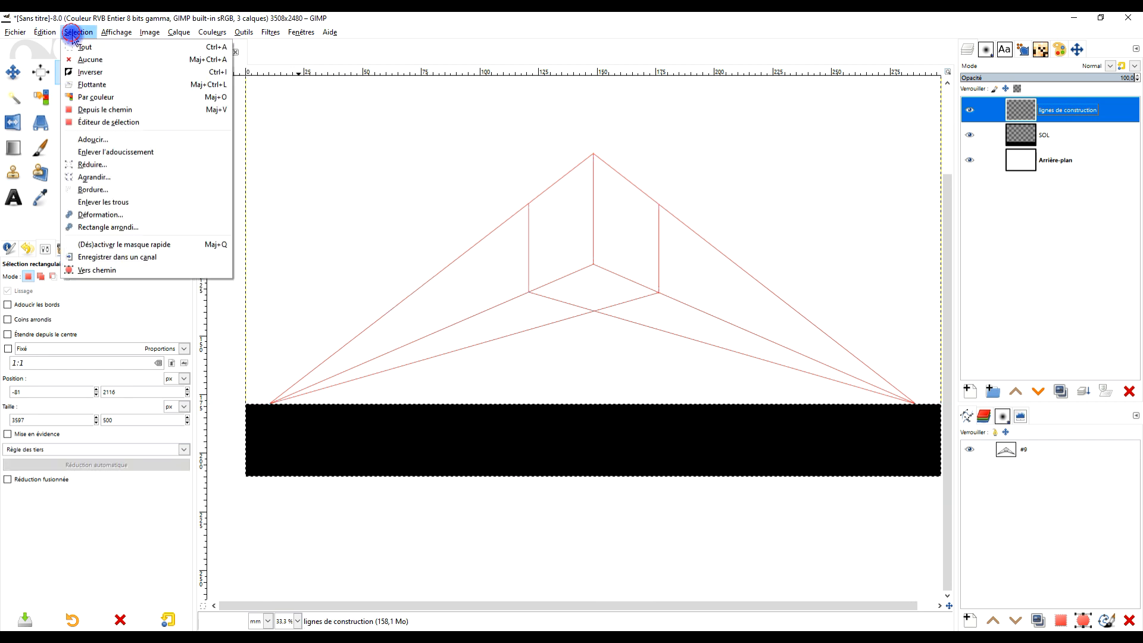
left_click(79, 60)
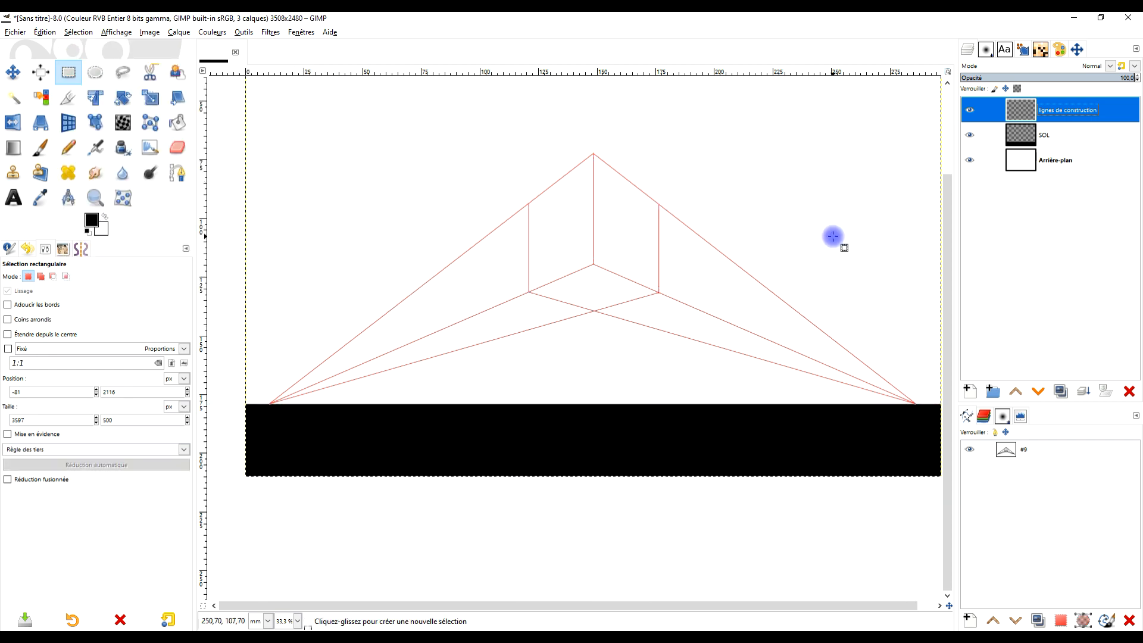
left_click_drag(843, 252, 816, 298)
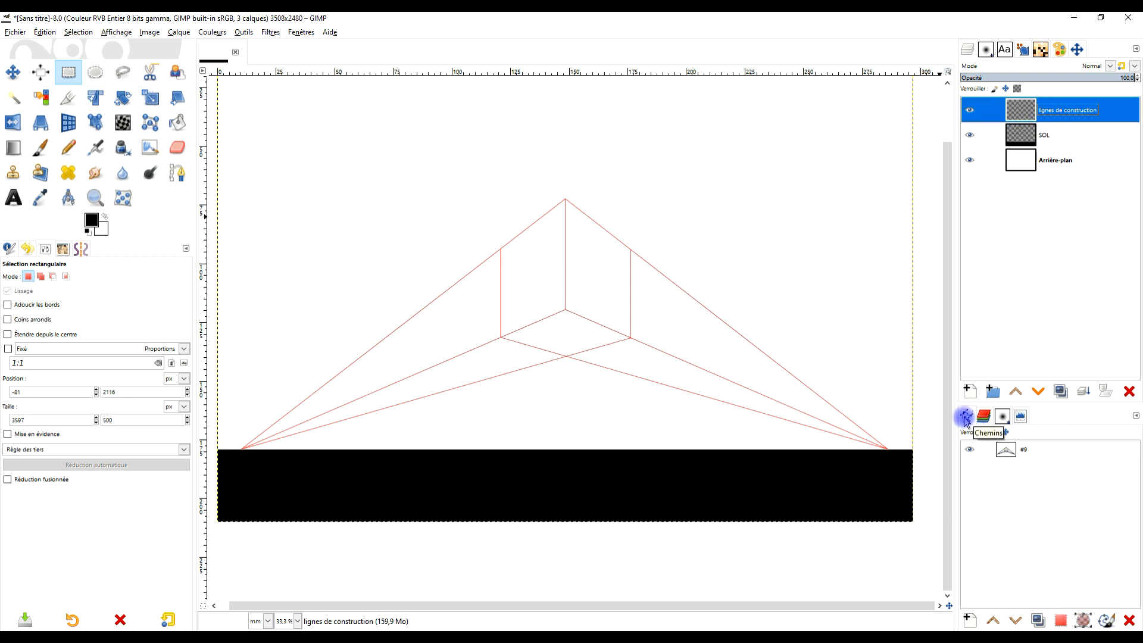
- Stroke path #9 with a 15 px solid-colour line on the lignes de construction layer and hide the path
left_click(1106, 621)
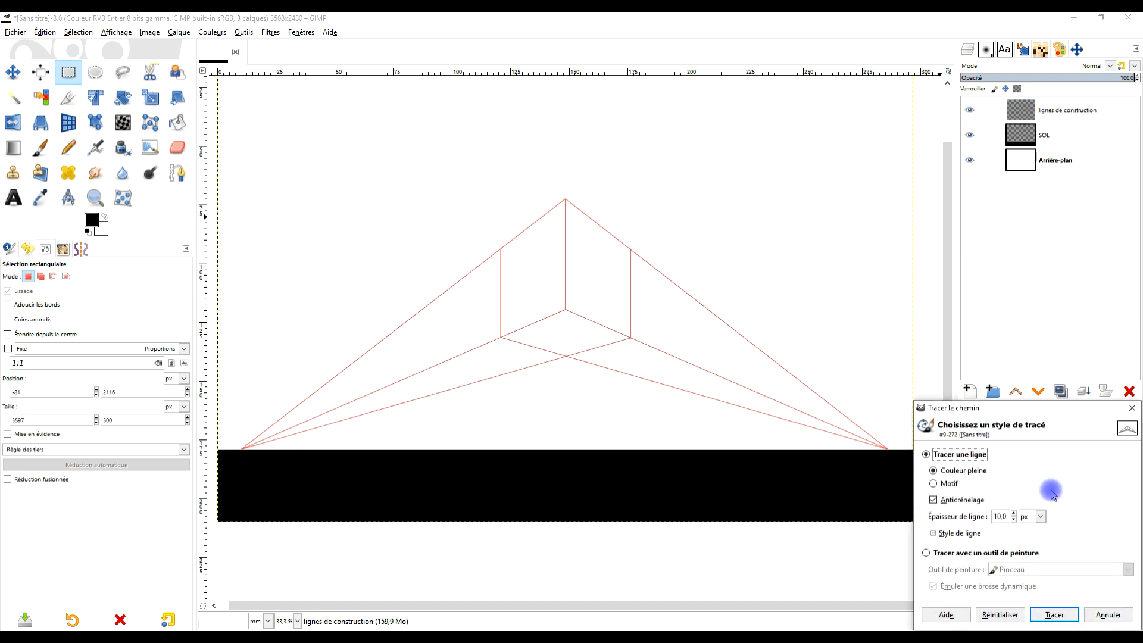
left_click_drag(1013, 410, 718, 259)
left_click(662, 307)
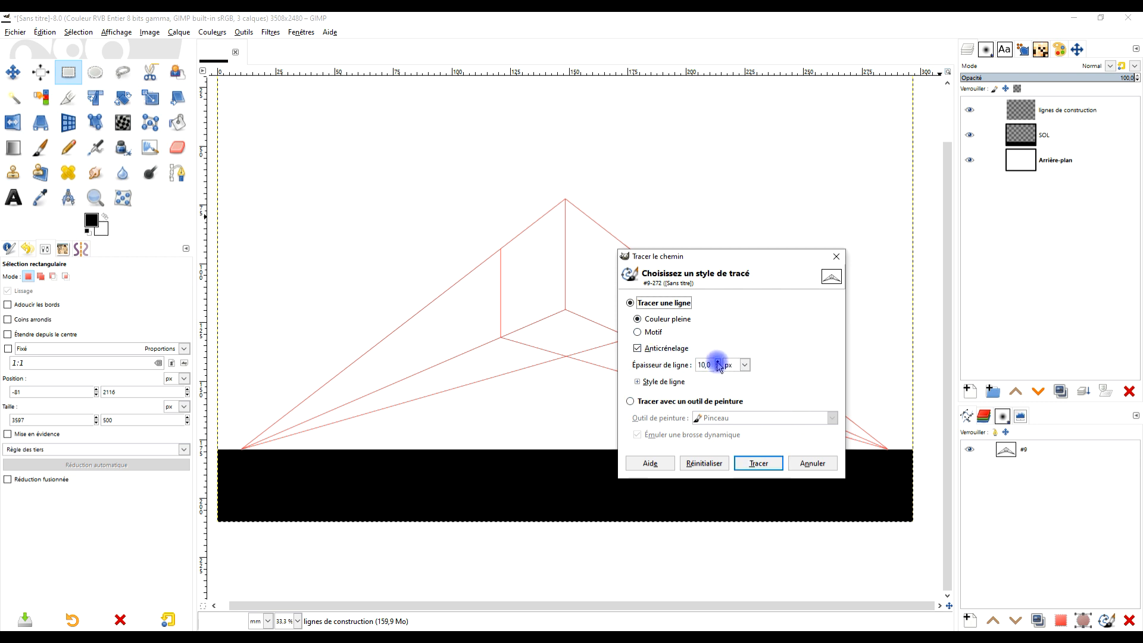
left_click(759, 465)
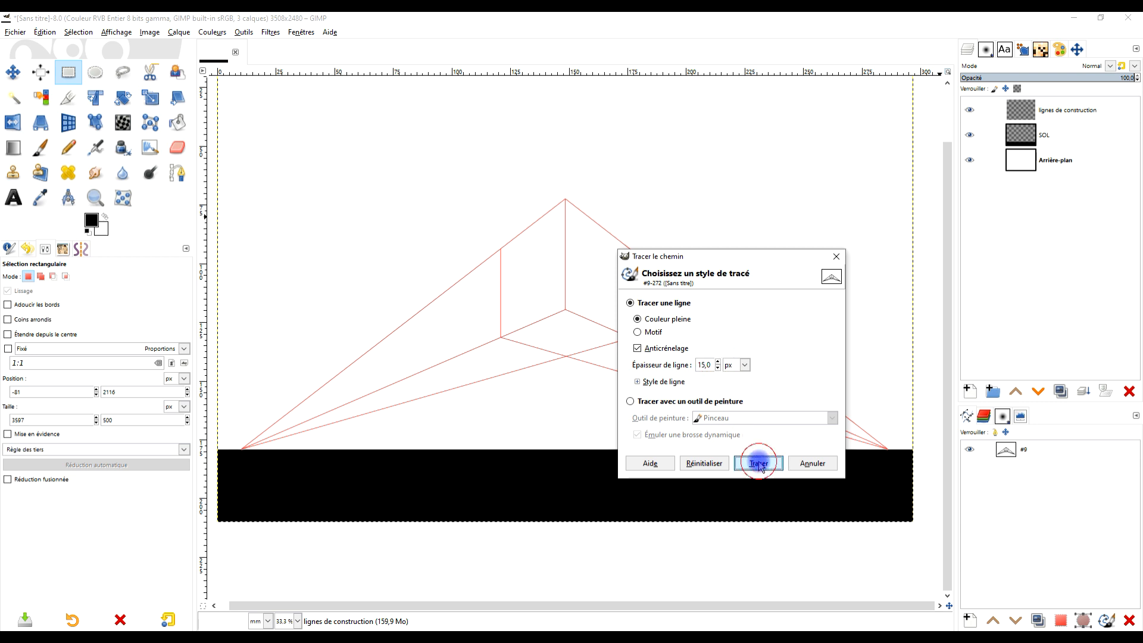
left_click(758, 464)
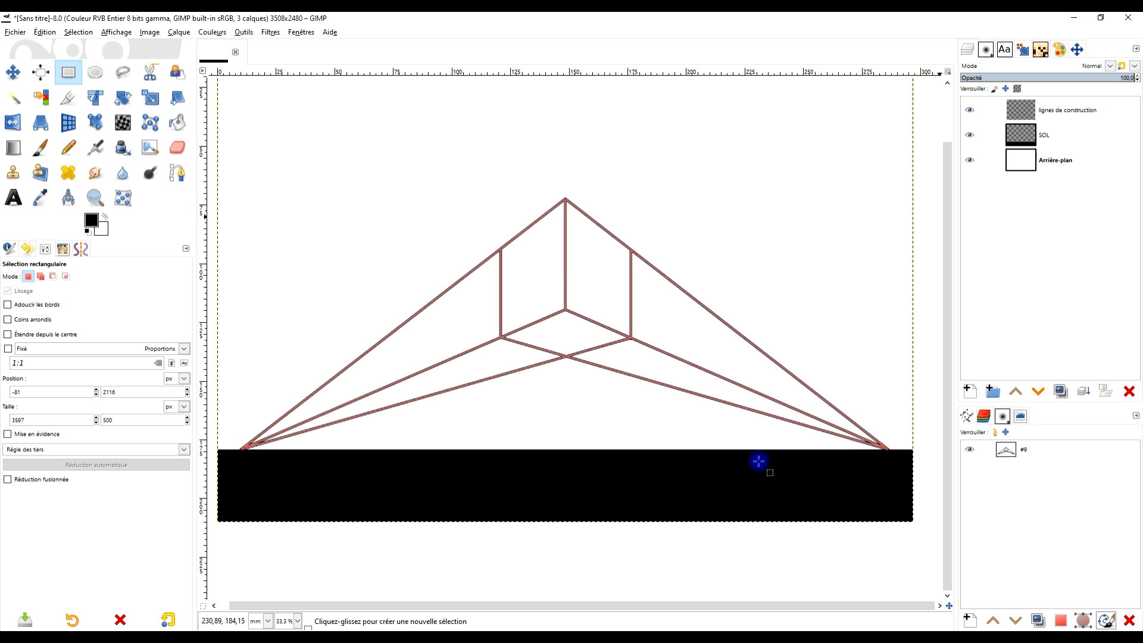
left_click(971, 451)
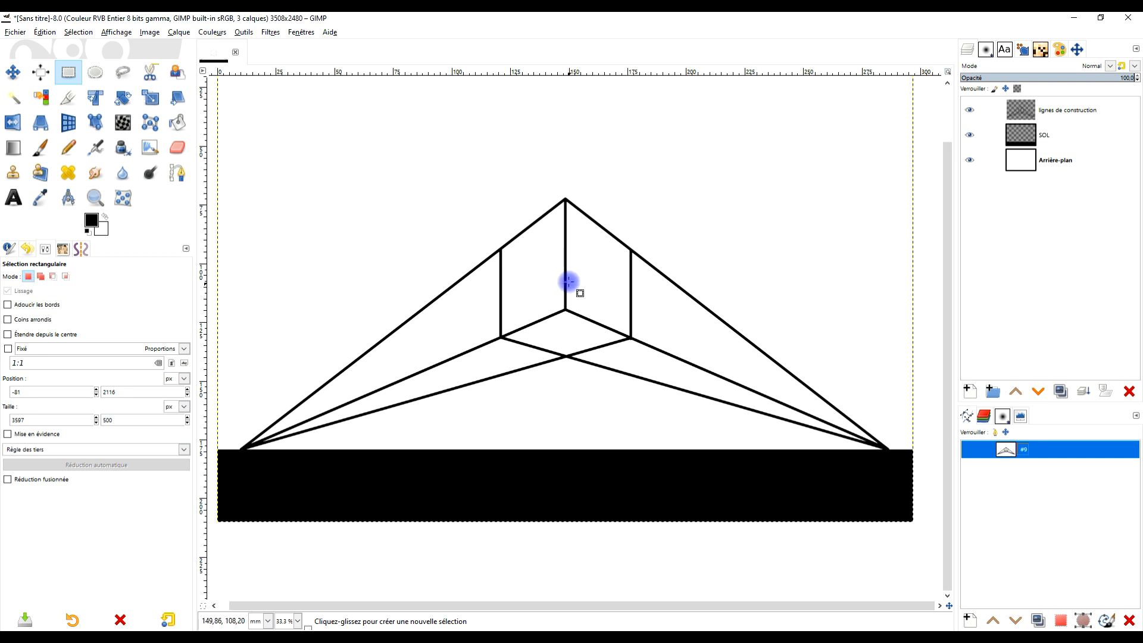
- Duplicate the lignes de construction layer, place the copy hidden beneath Arrière-plan, and make the original layer active again
left_click(173, 174)
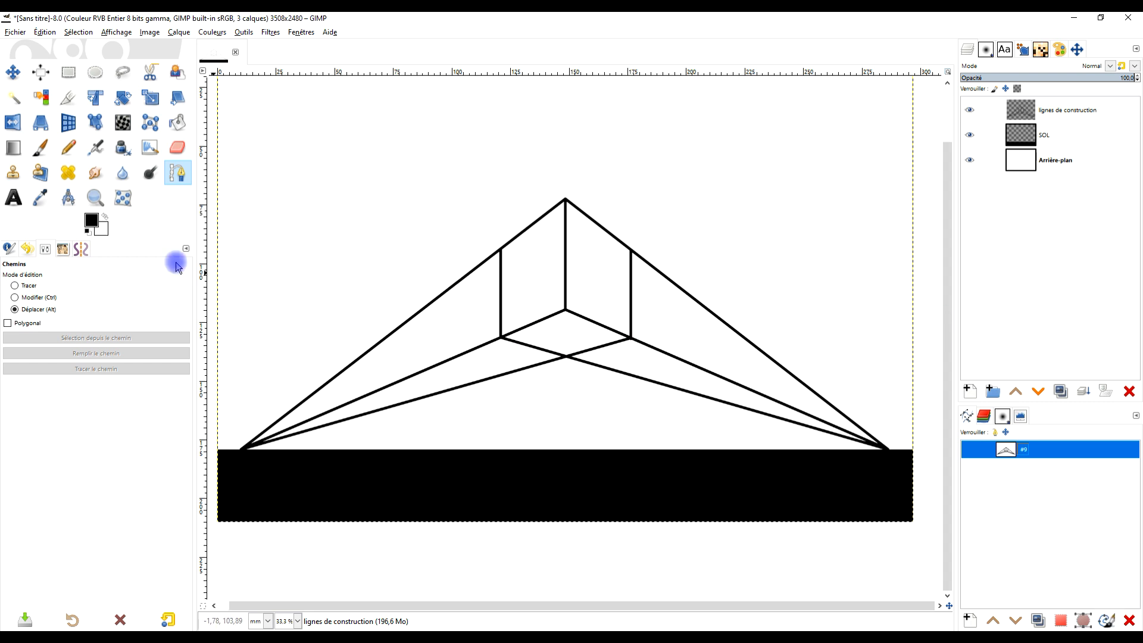
left_click(30, 286)
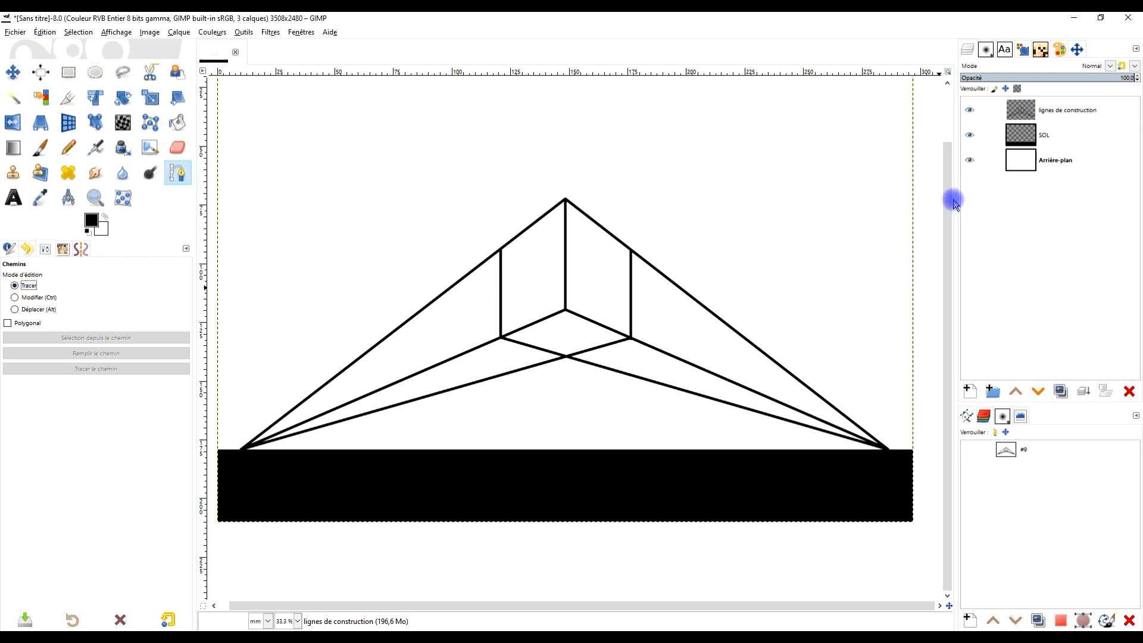
left_click(1060, 391)
left_click_drag(1068, 110, 1047, 199)
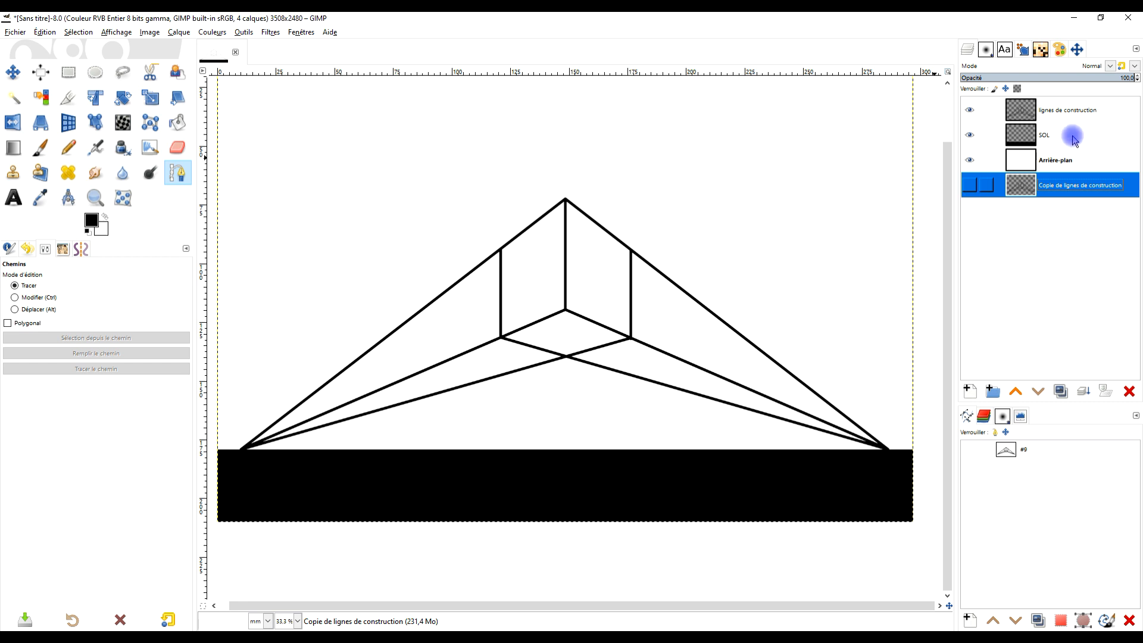
left_click(1084, 118)
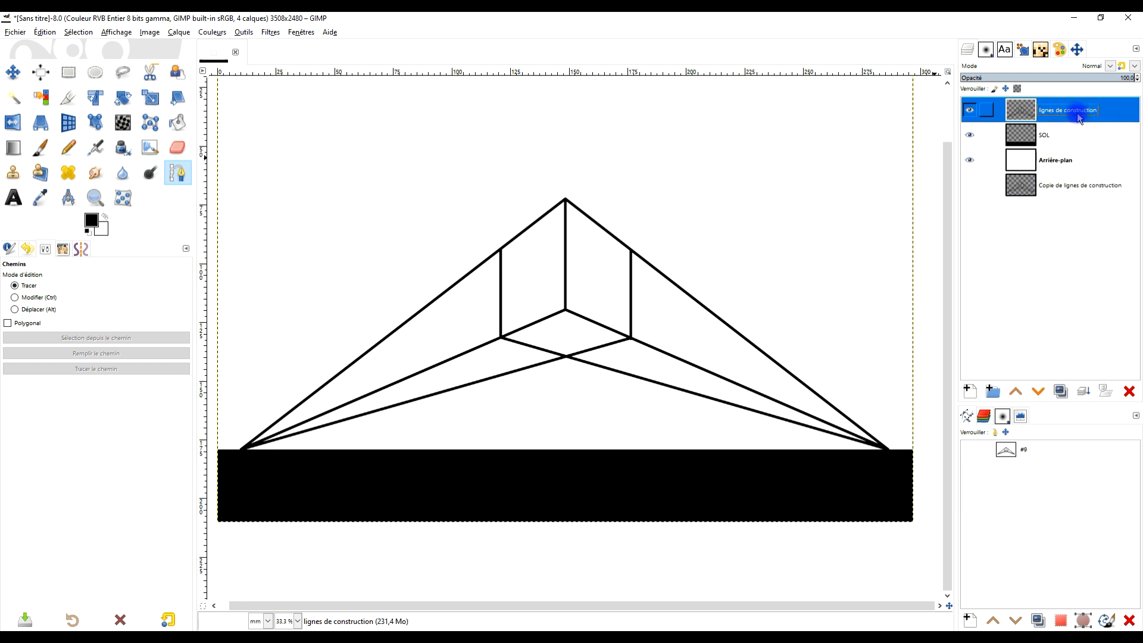
- Start a Free Select outline at the left upright's upper end and run it over the apex to the right upright's upper end
scroll(494, 279, "up", 3)
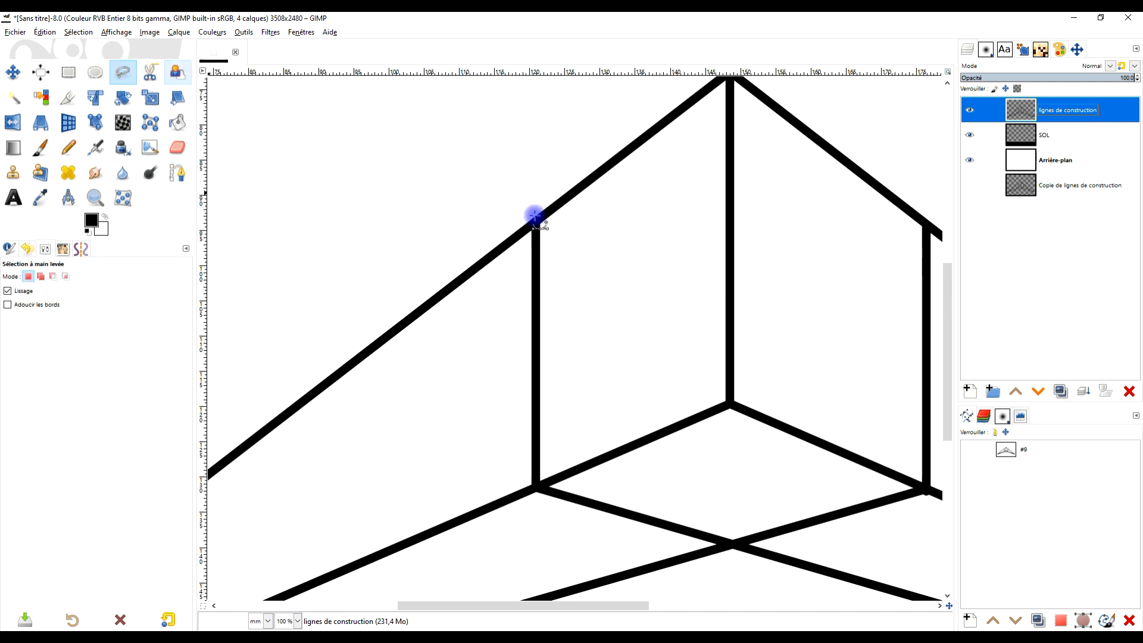
left_click(122, 73)
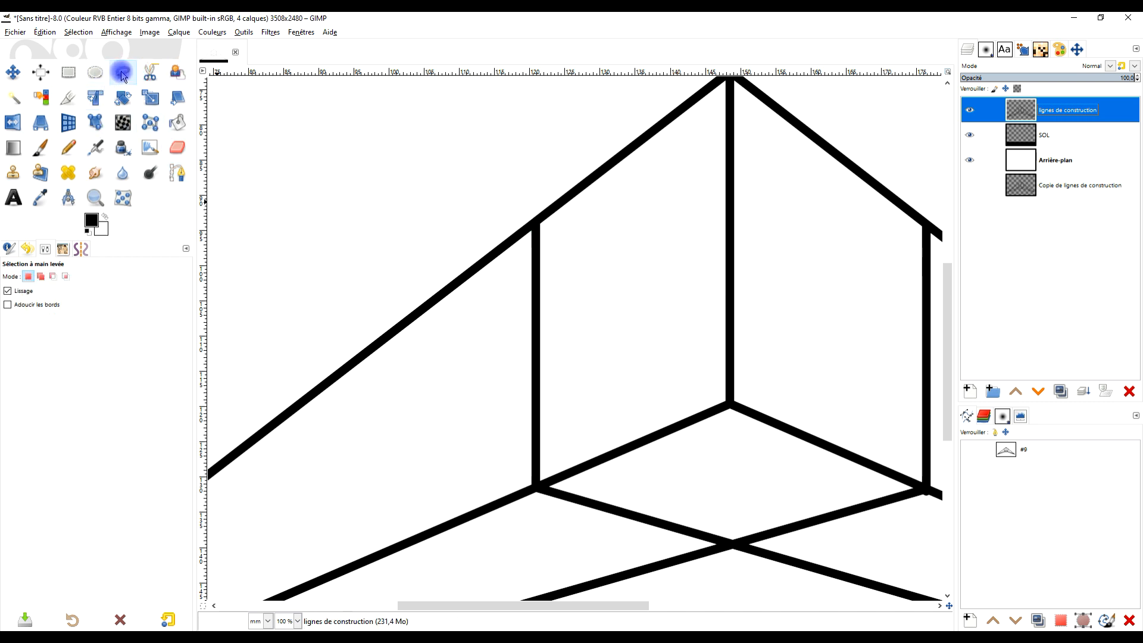
key("2")
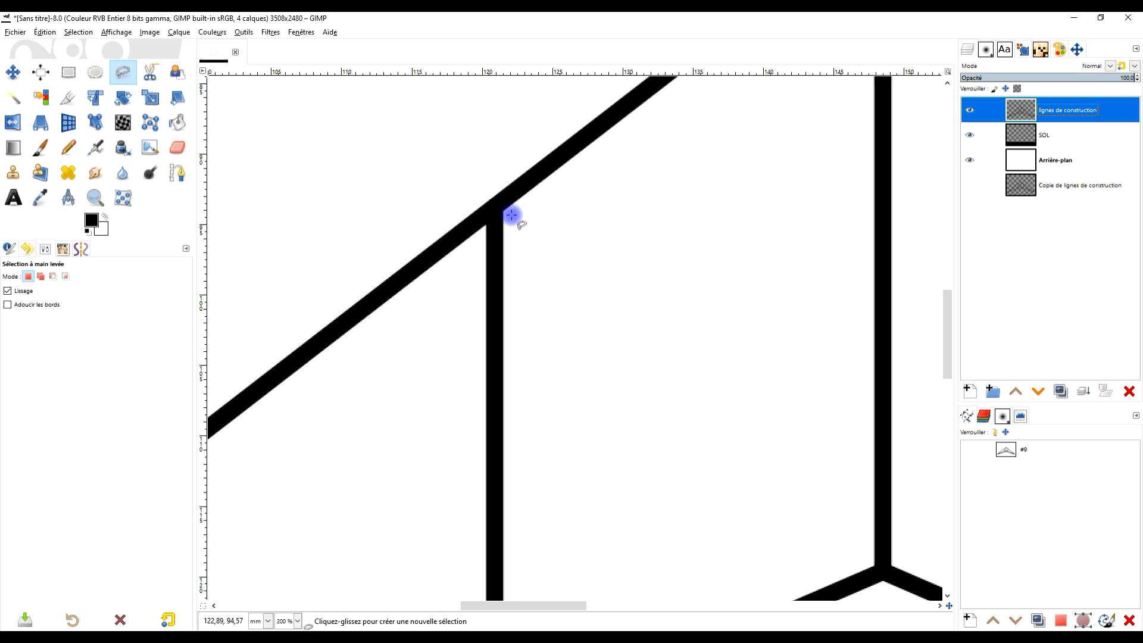
mouse_move(484, 239)
left_mouse_down()
mouse_move(478, 166)
mouse_move(512, 212)
mouse_move(530, 274)
mouse_move(581, 276)
mouse_move(665, 161)
mouse_move(656, 118)
mouse_move(650, 127)
mouse_move(781, 229)
mouse_move(801, 261)
mouse_move(783, 258)
mouse_move(786, 245)
mouse_move(784, 259)
mouse_move(827, 262)
mouse_move(717, 303)
mouse_move(704, 268)
mouse_move(716, 237)
left_mouse_up()
scroll(530, 273, "down", 3)
scroll(808, 258, "up", 3)
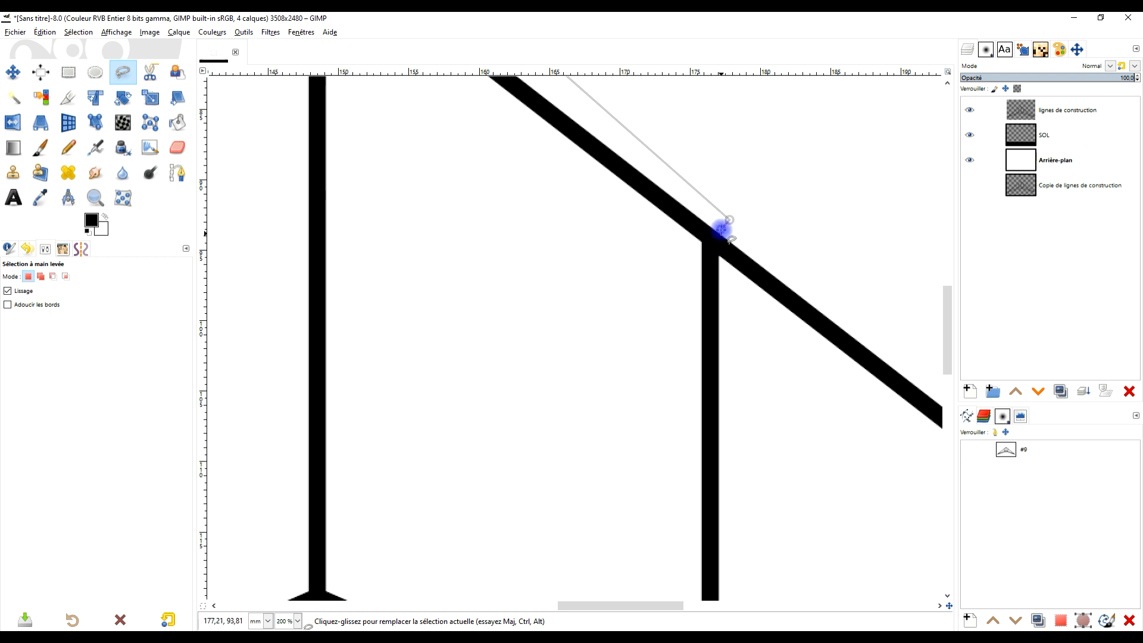
left_click_drag(718, 228, 724, 296)
- Continue the outline down the right upright and along the lower edge to where the two lower lines cross
scroll(778, 476, "down", 3)
left_click_drag(781, 535, 736, 346)
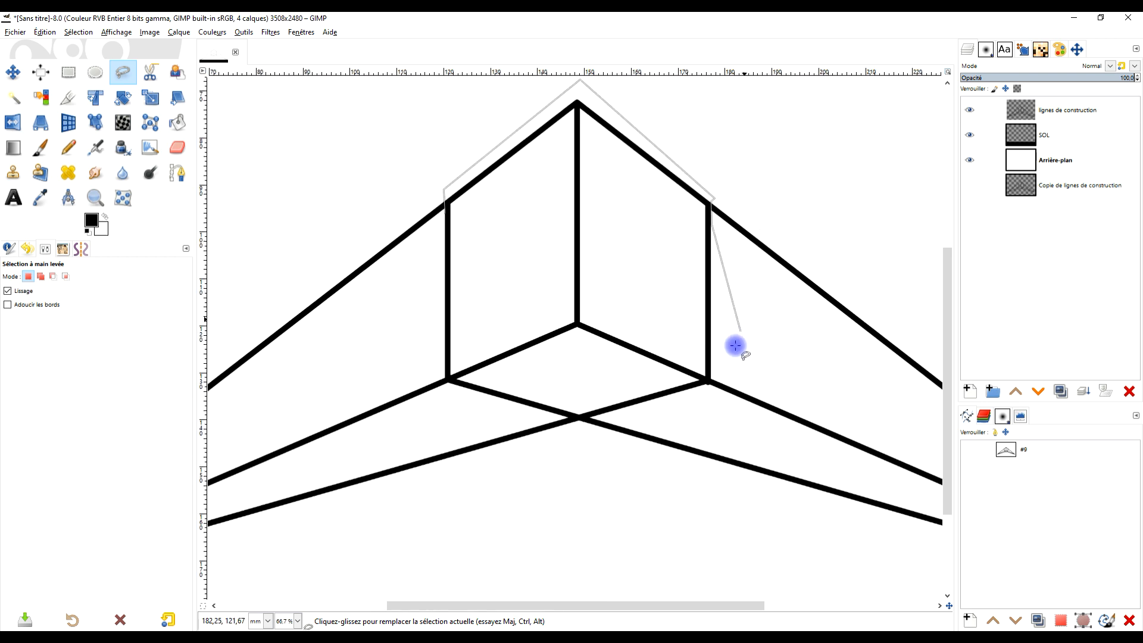
scroll(731, 369, "up", 4)
left_click(639, 428)
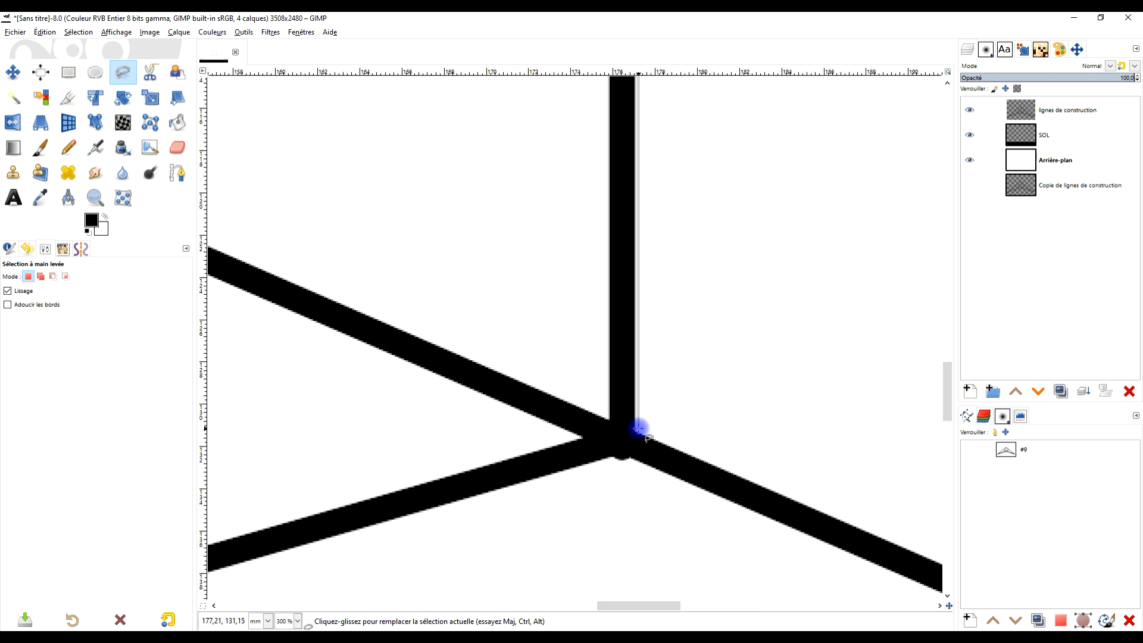
scroll(640, 428, "up", 3)
scroll(663, 517, "down", 6)
scroll(663, 518, "left", 2)
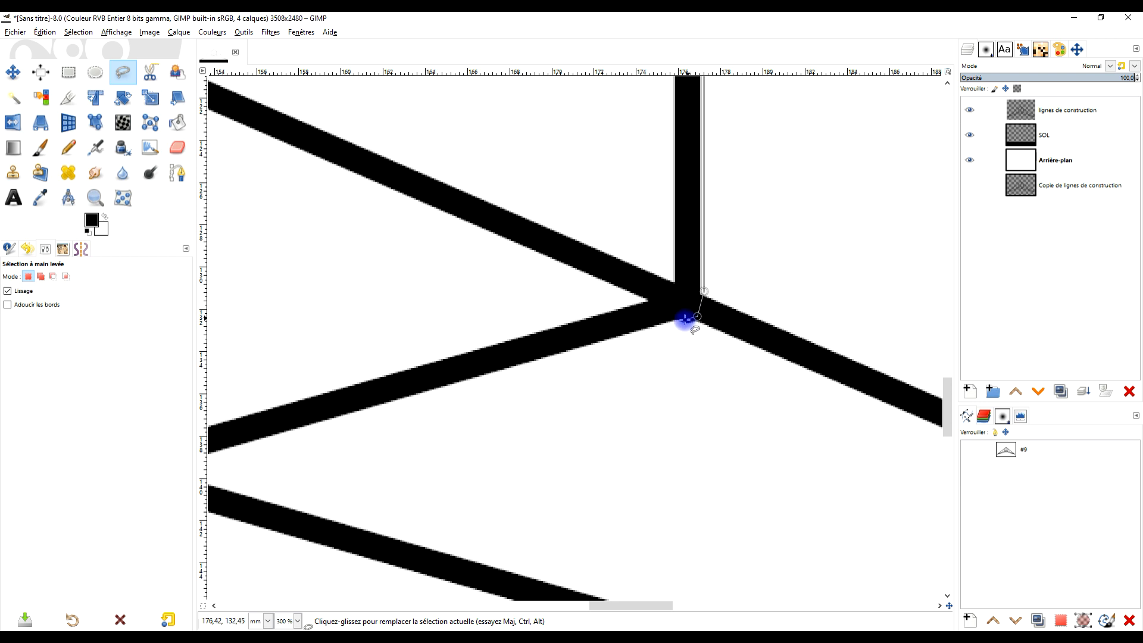
left_click_drag(388, 423, 810, 364)
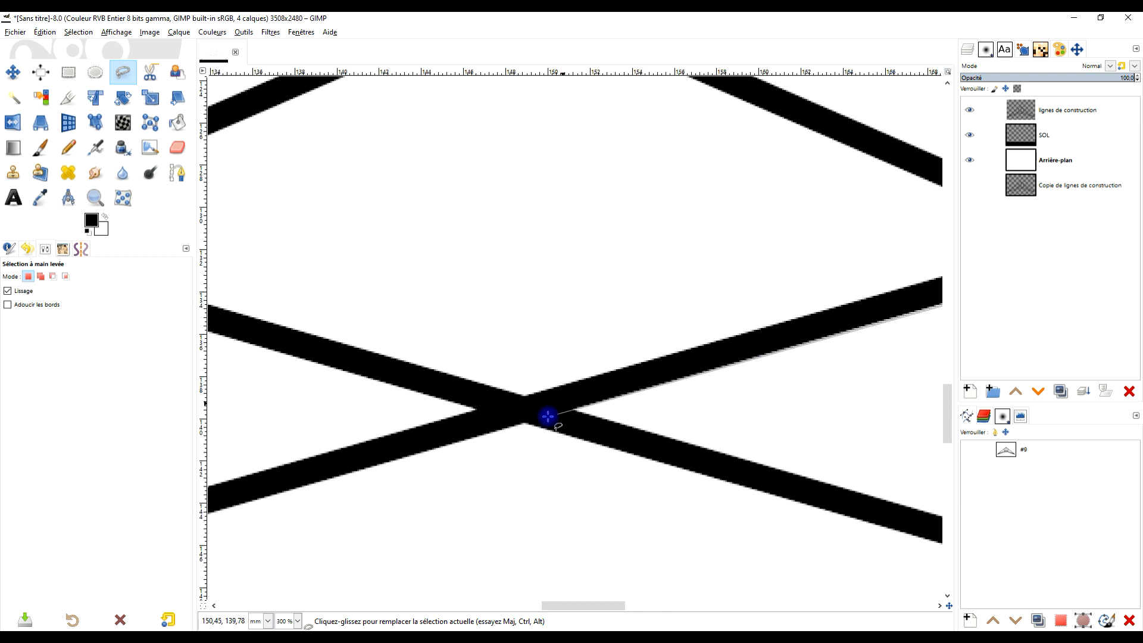
left_click(512, 427)
left_click_drag(461, 485, 972, 255)
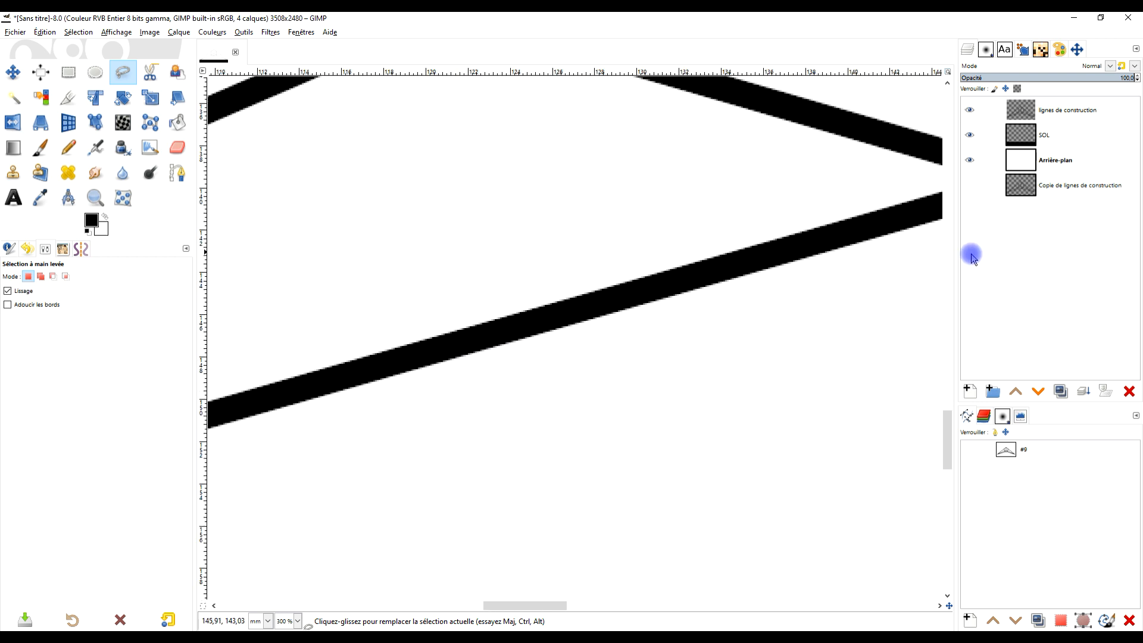
scroll(581, 363, "down", 3)
left_click_drag(625, 384, 1033, 313)
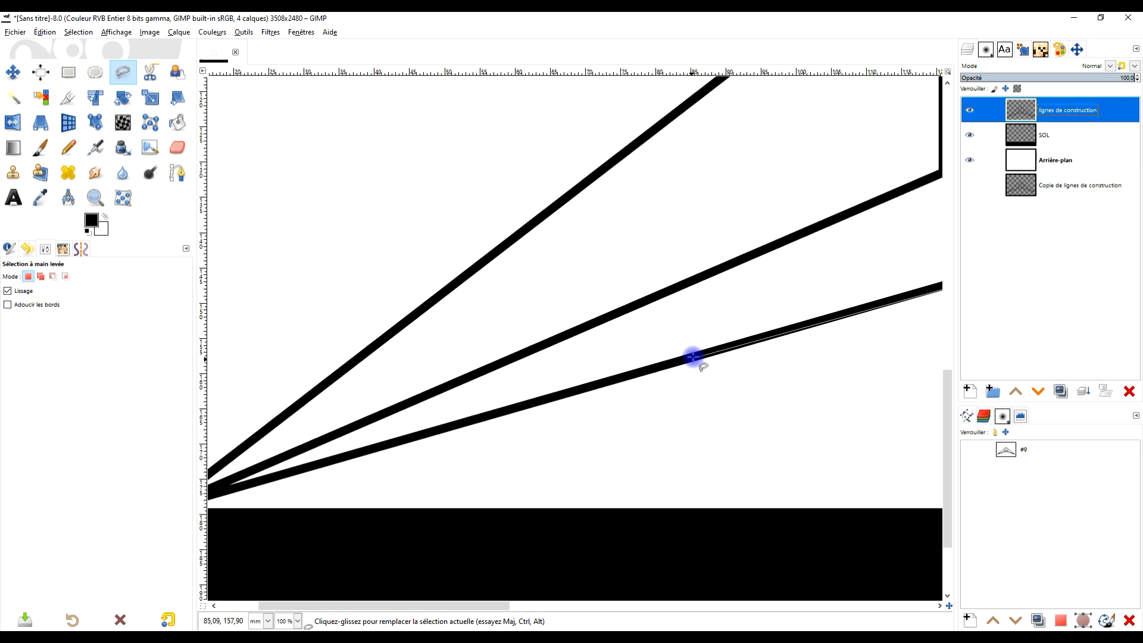
left_click_drag(691, 357, 344, 458)
left_click_drag(692, 364, 664, 400)
- Finish the Free Select outline along the lower-left edge and up the left upright, closing it into a selection around the box
left_click(724, 423)
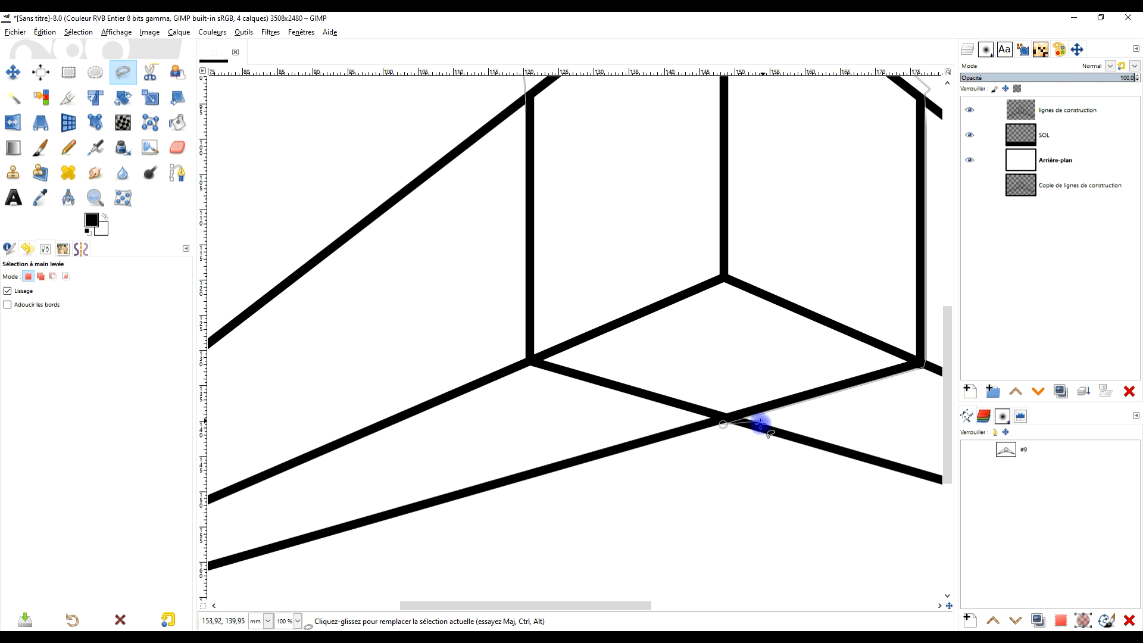
scroll(725, 409, "up", 2)
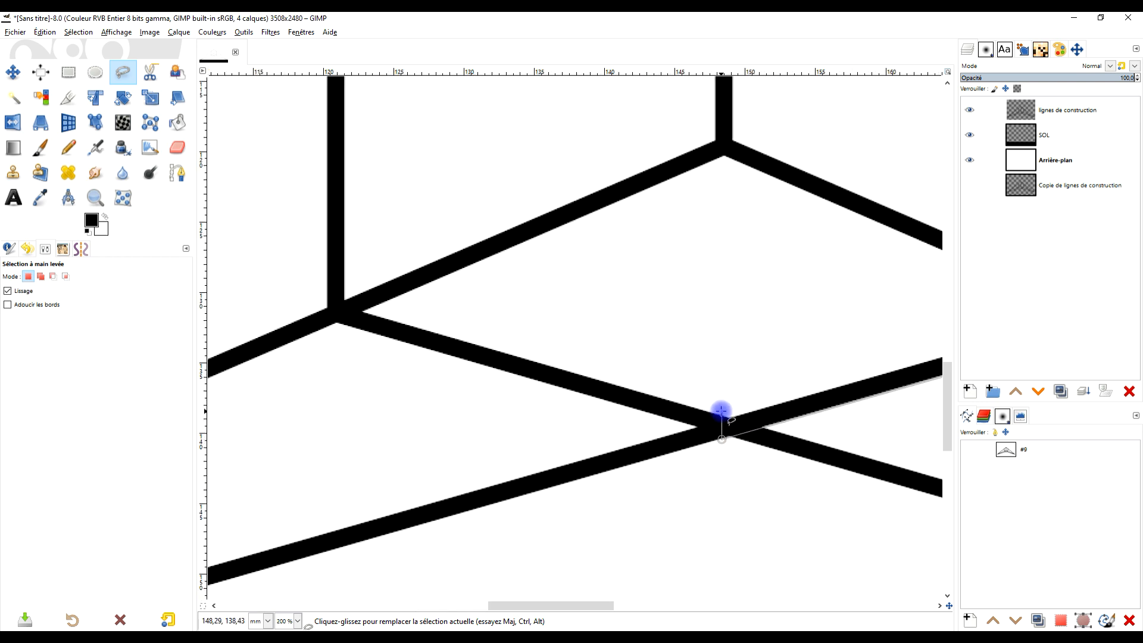
left_click(324, 305)
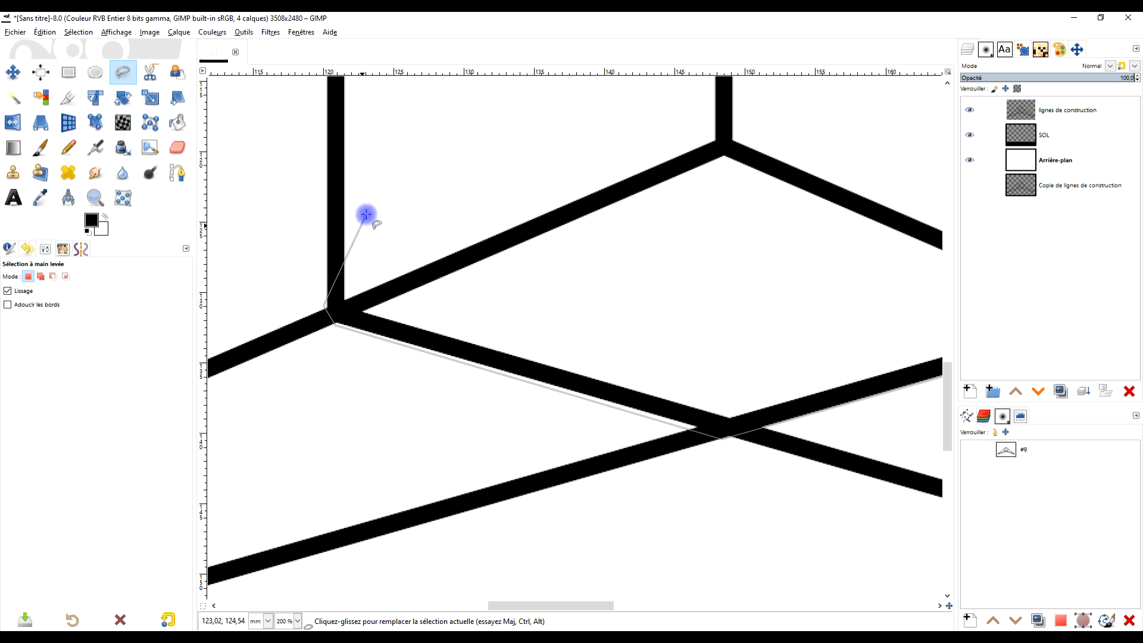
left_click_drag(370, 216, 553, 605)
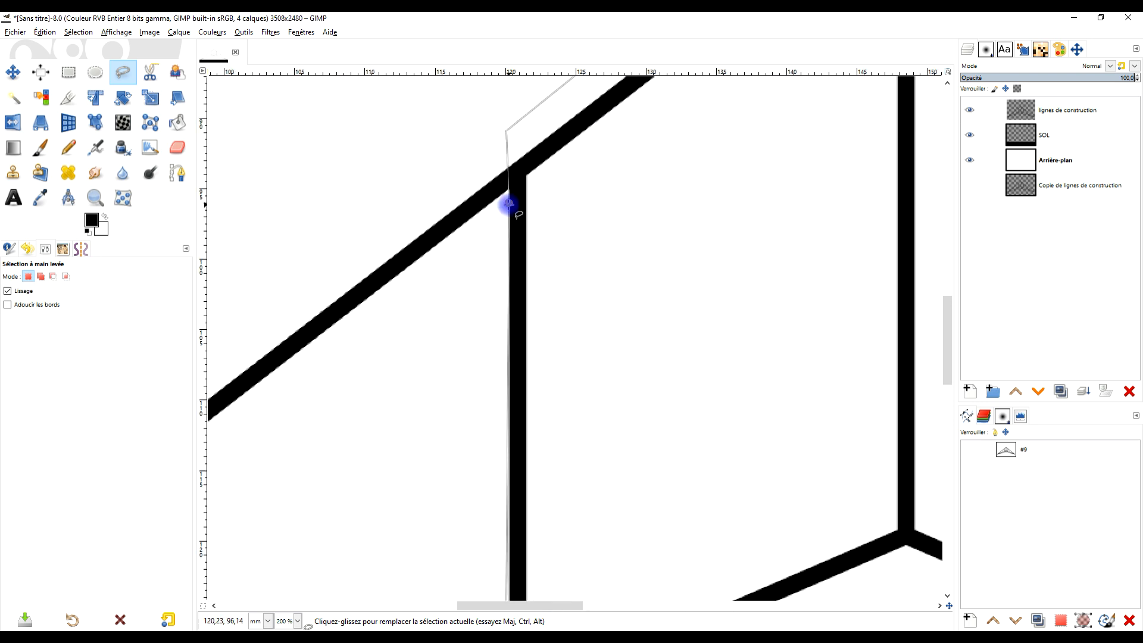
key("Return")
scroll(658, 240, "down", 4)
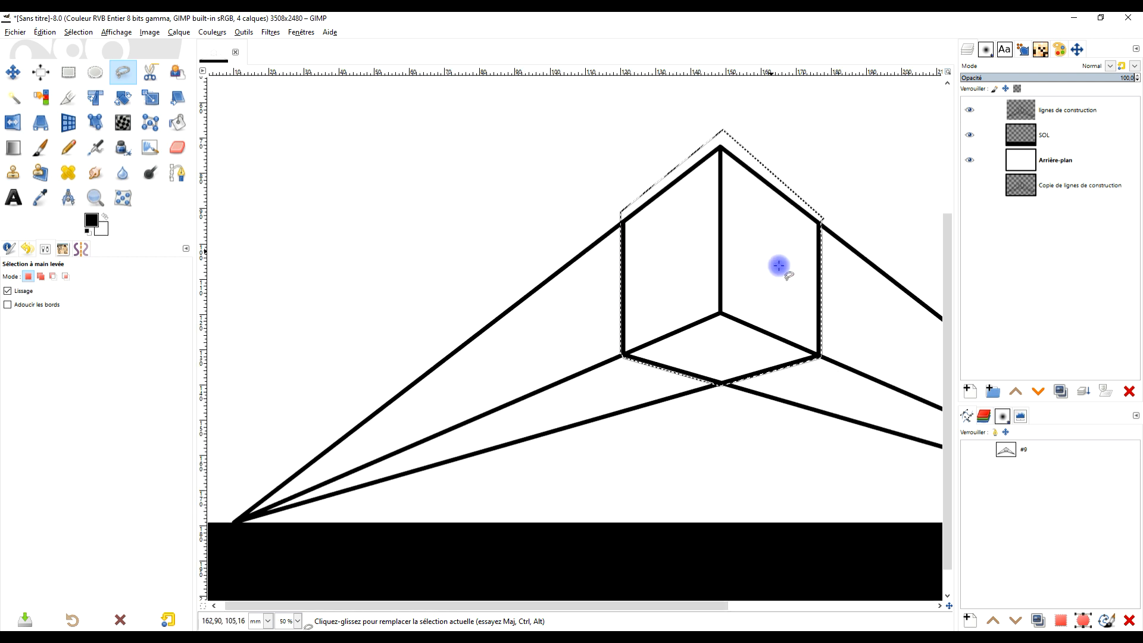
left_click_drag(778, 266, 677, 305)
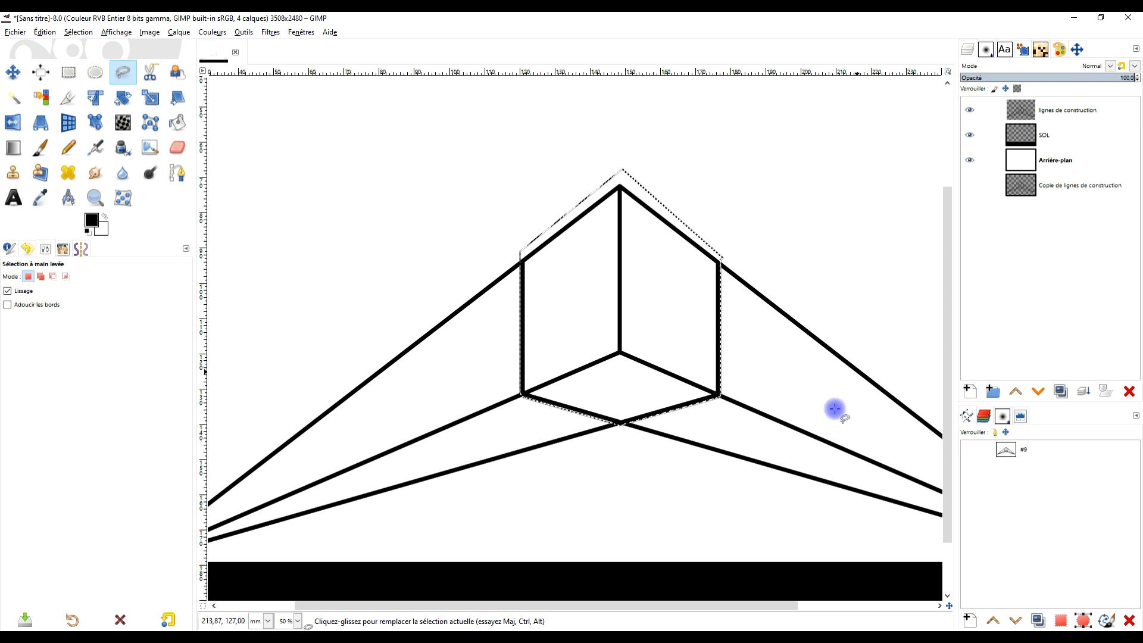
- Invert the selection around the box and check its coverage with the quick mask, switching the mask off again
left_click(76, 33)
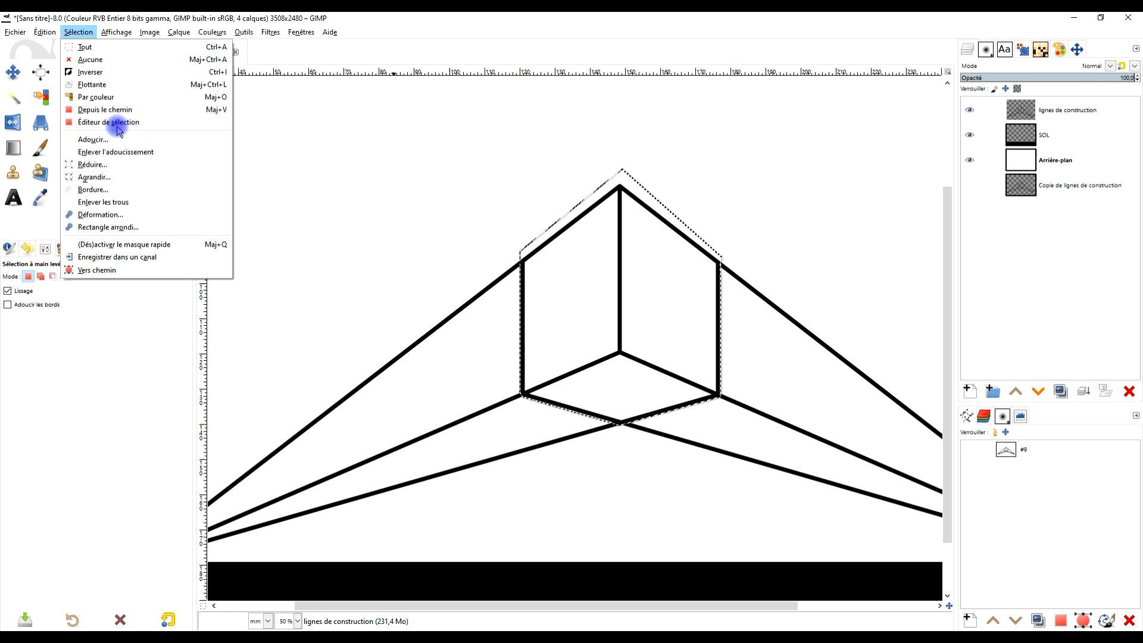
left_click(109, 73)
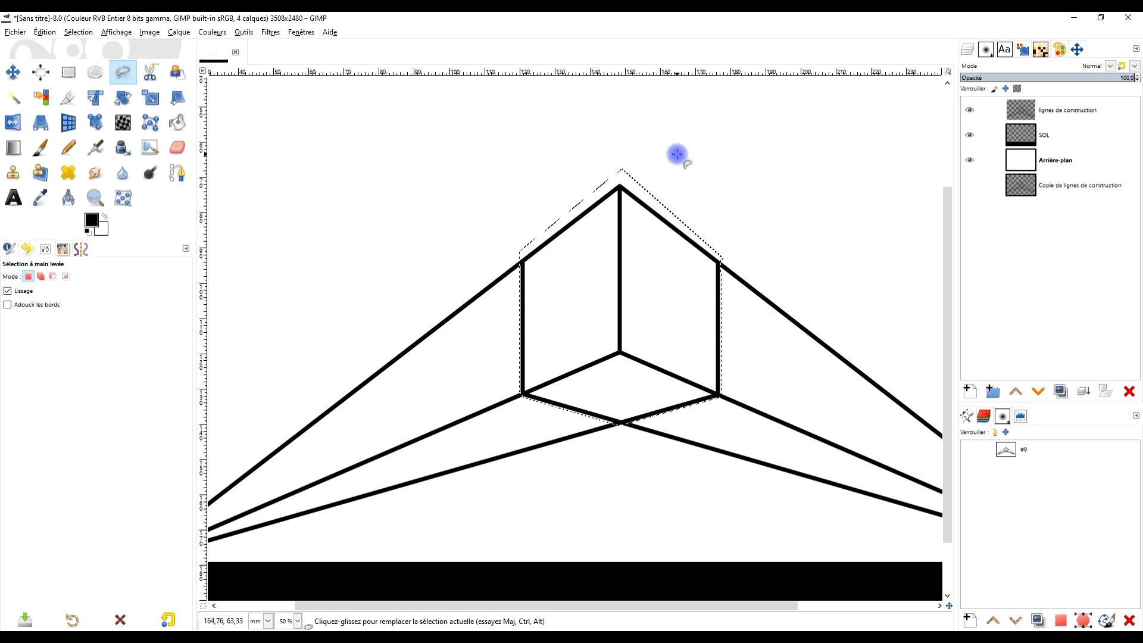
scroll(585, 452, "down", 5)
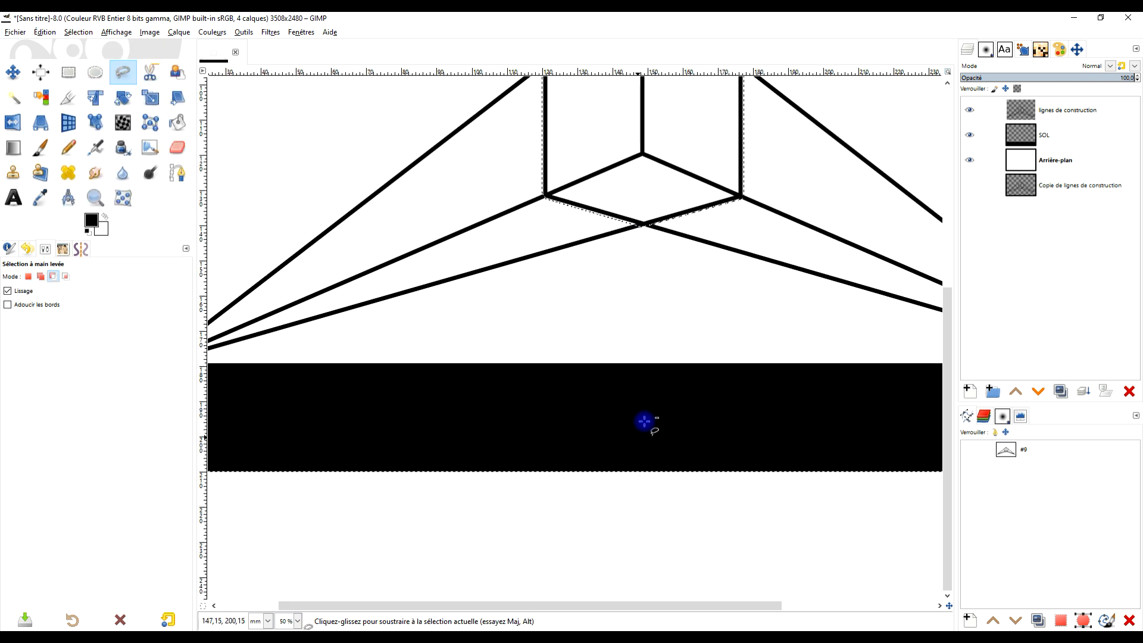
scroll(645, 421, "up", 1)
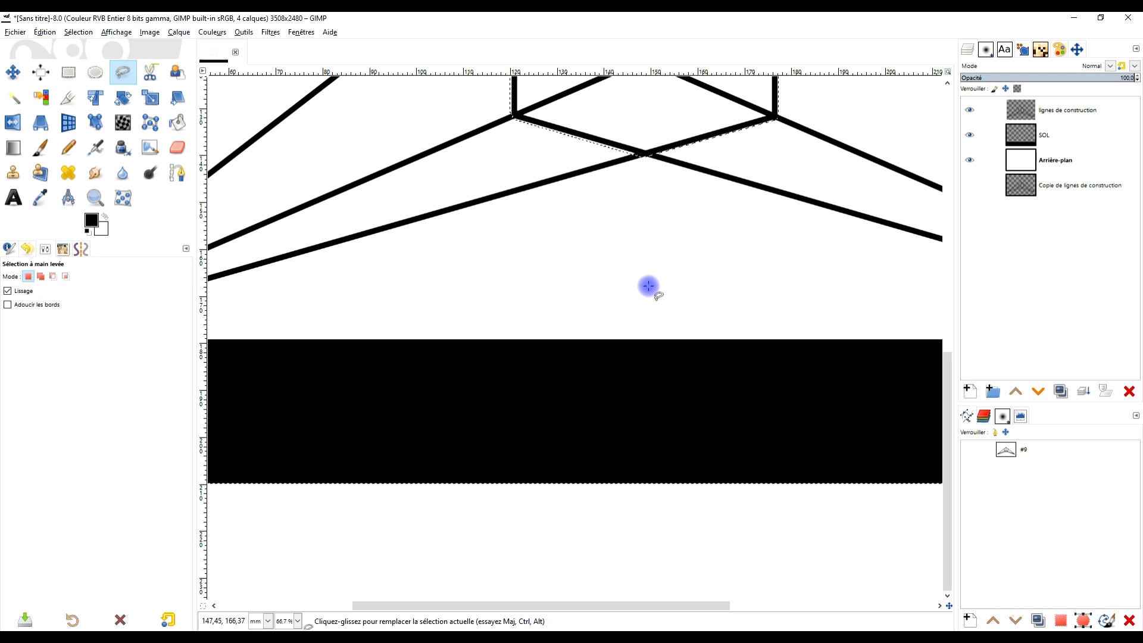
left_click(202, 607)
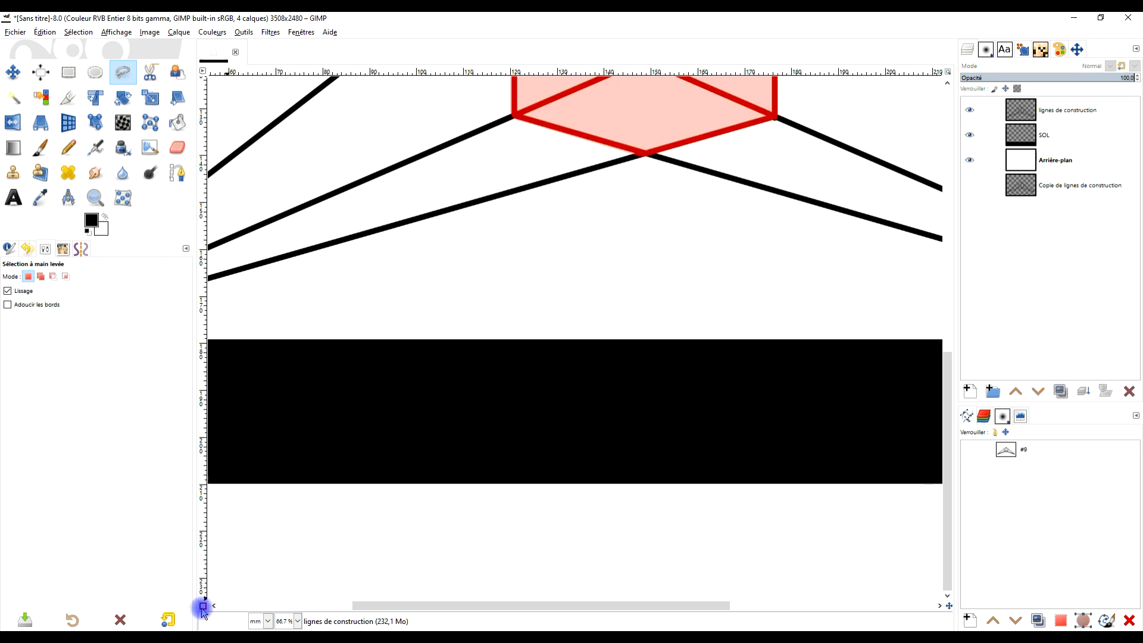
scroll(655, 304, "down", 2)
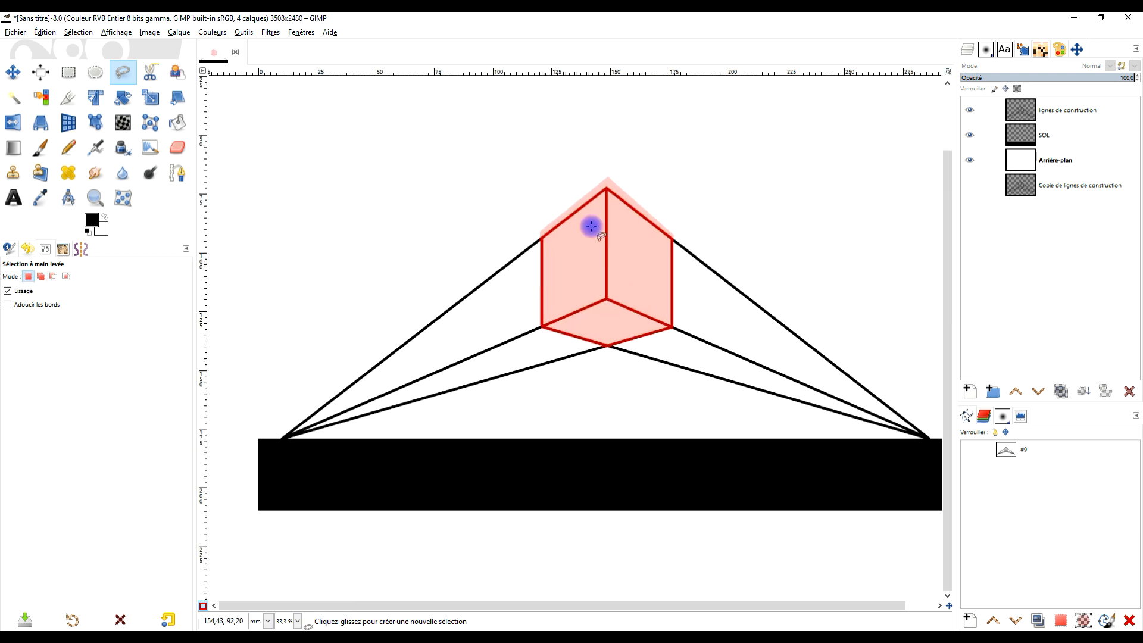
left_click(202, 607)
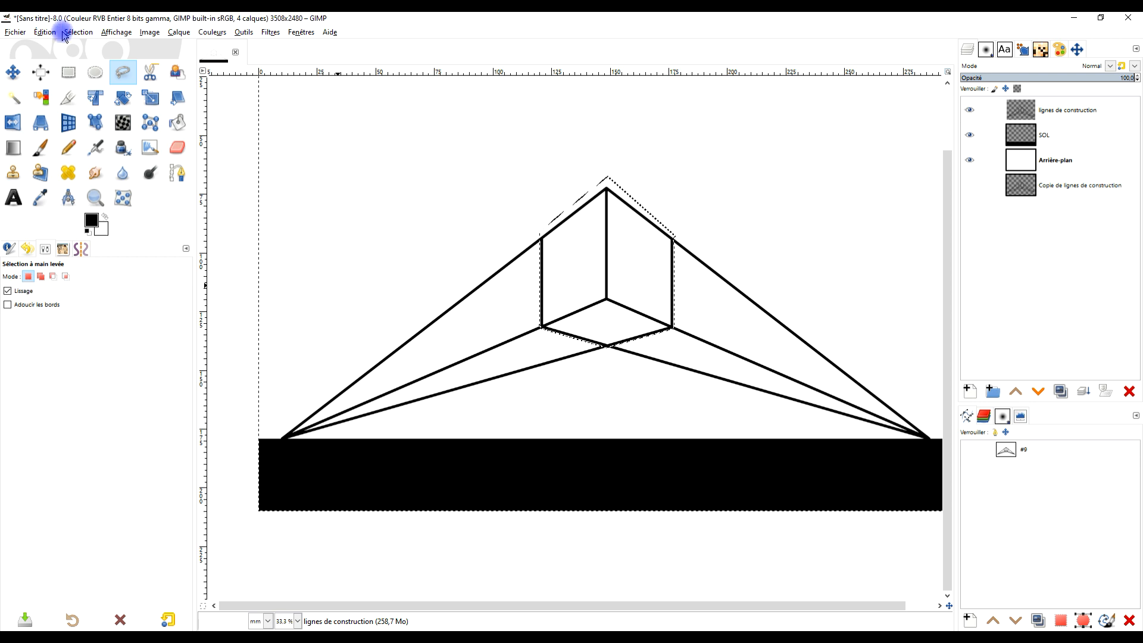
- Erase the construction lines outside the box on the lignes de construction layer and deselect everything
left_click(45, 32)
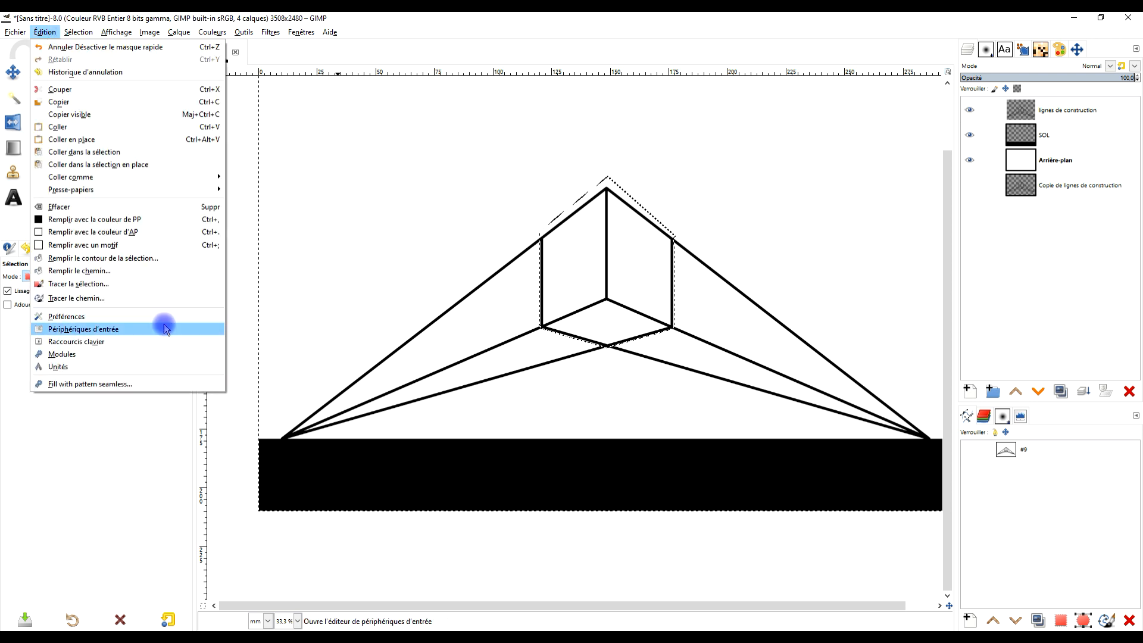
left_click(146, 207)
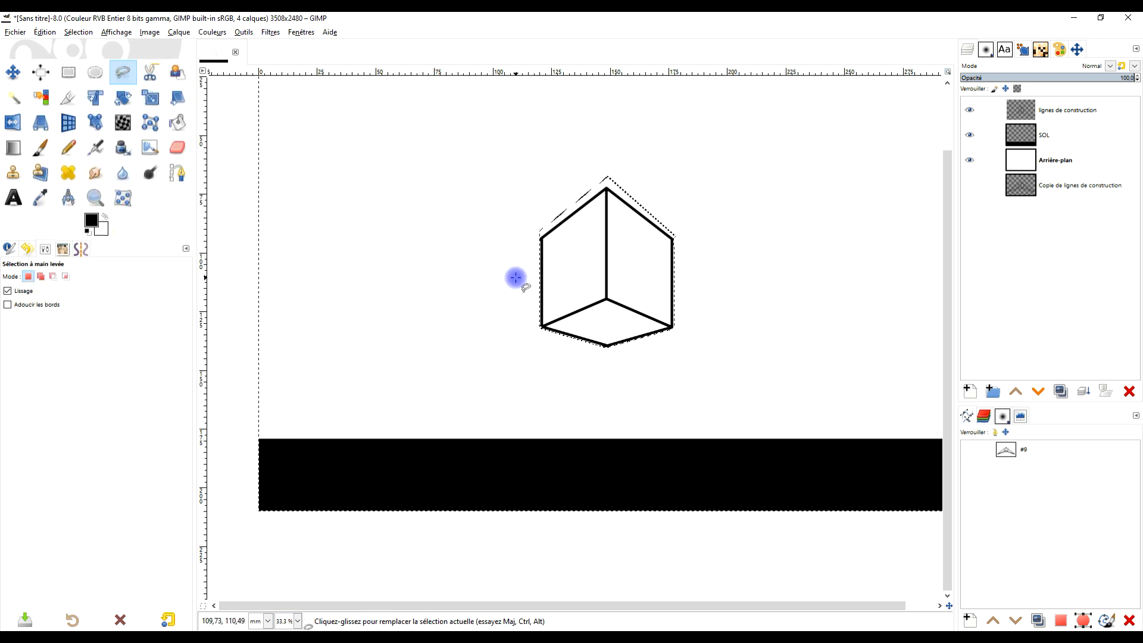
left_click(78, 32)
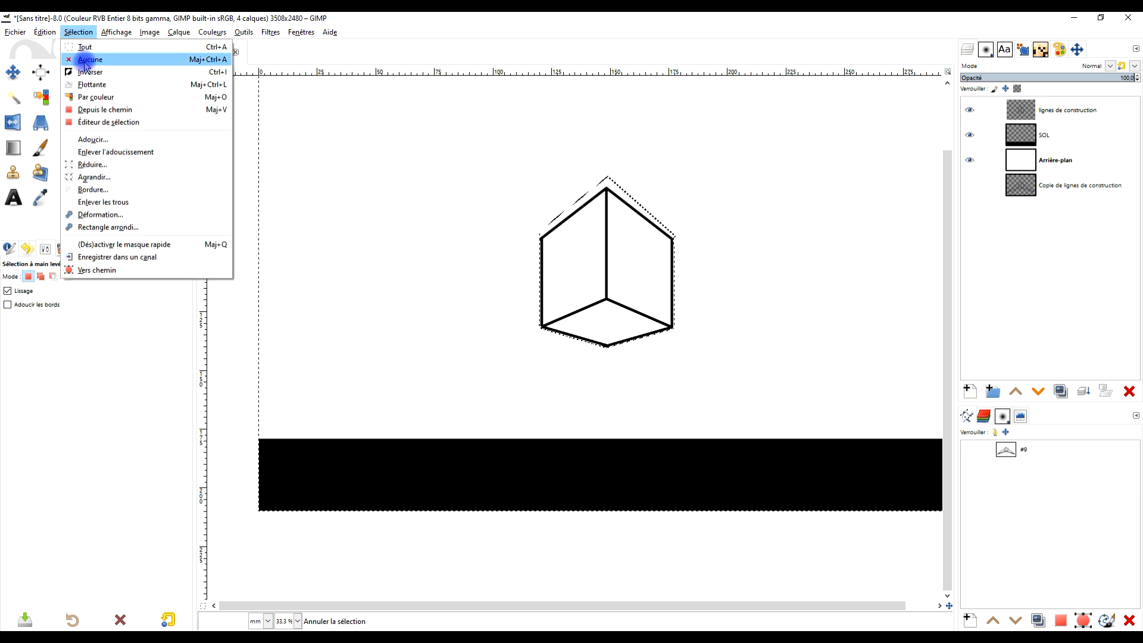
left_click(87, 59)
- Outline the leftover line stub under the box's lowest corner with Free Select and delete it
scroll(650, 268, "up", 1)
scroll(614, 389, "up", 5)
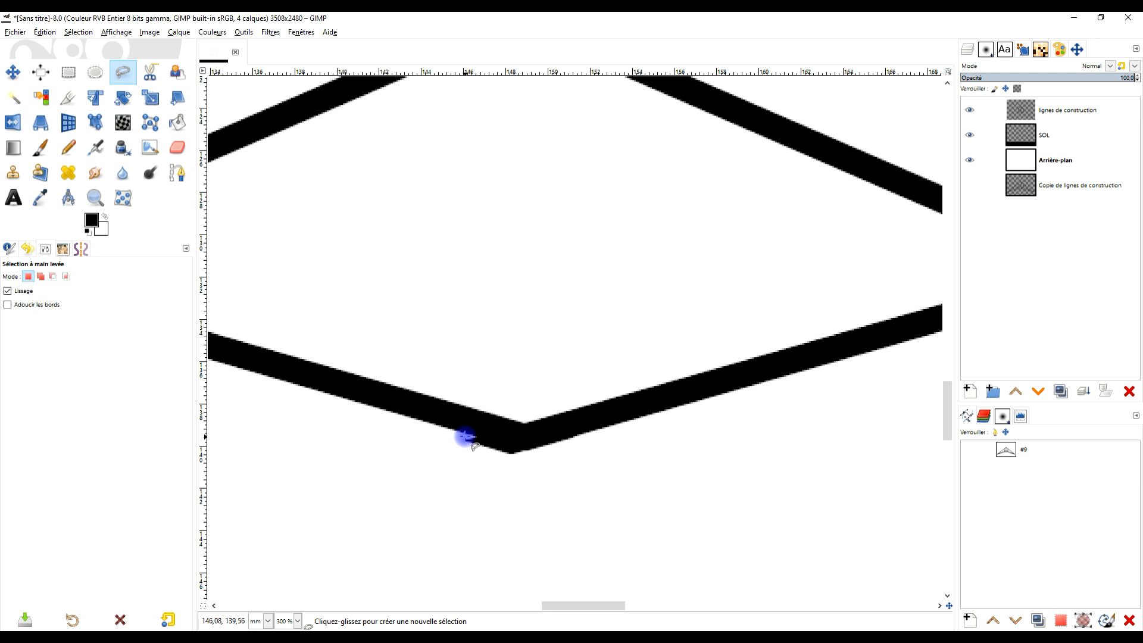
left_click(465, 438)
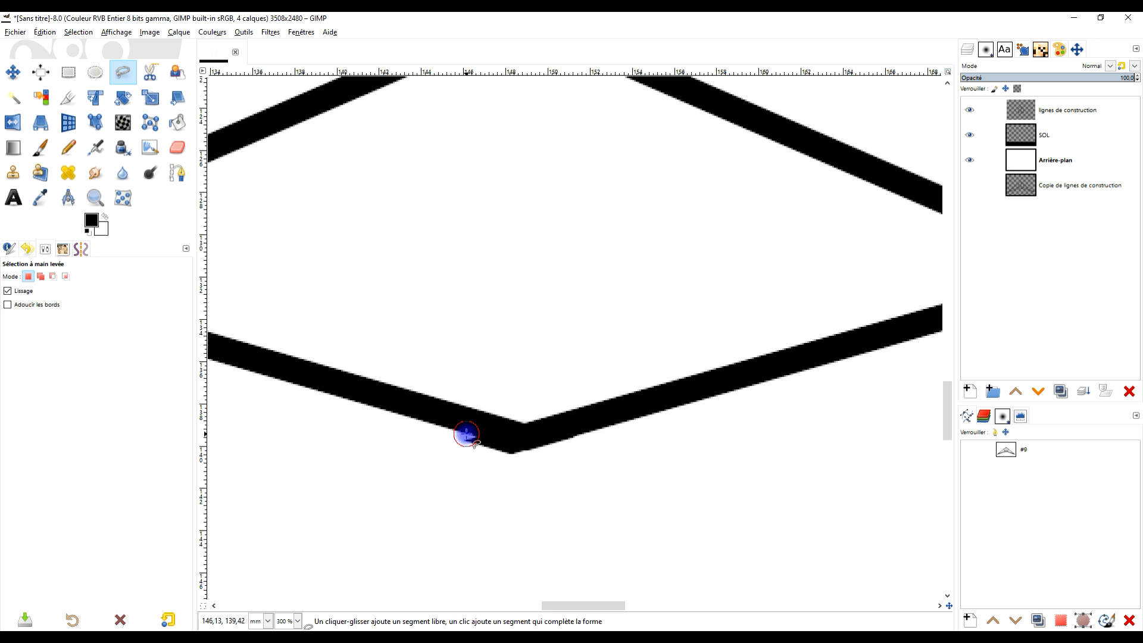
left_click(555, 467)
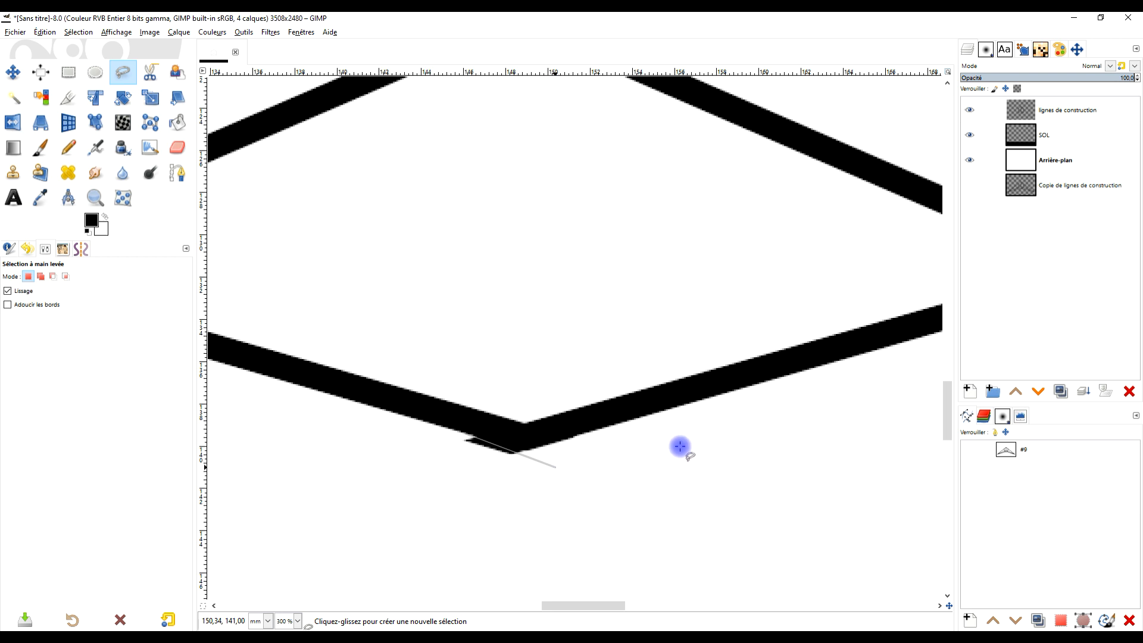
left_click(465, 437)
left_click(466, 435)
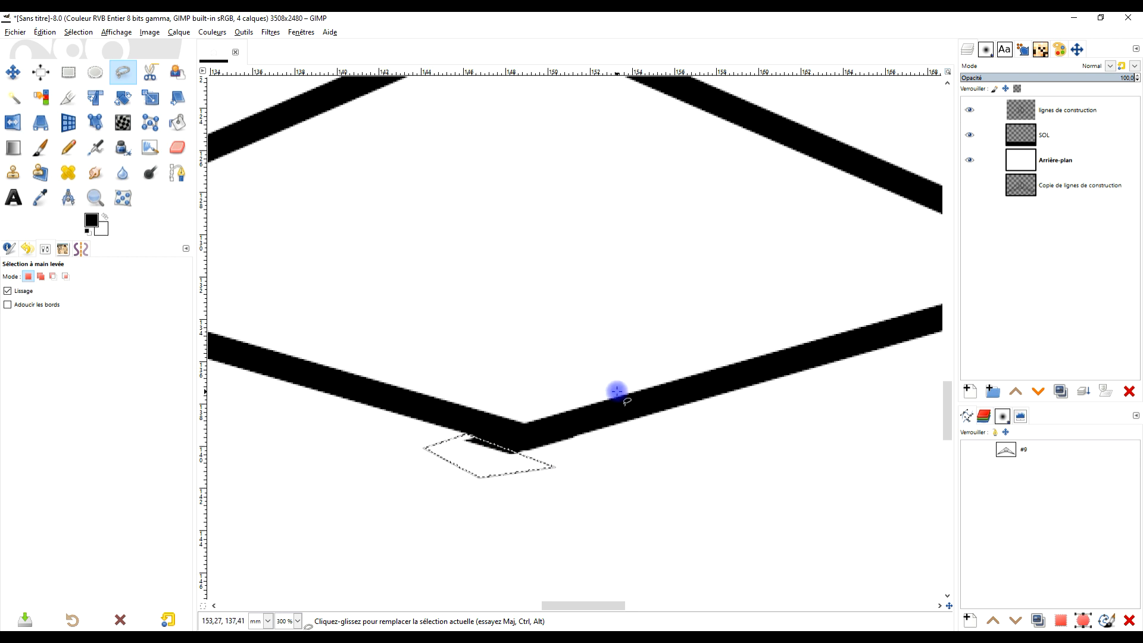
key("Delete")
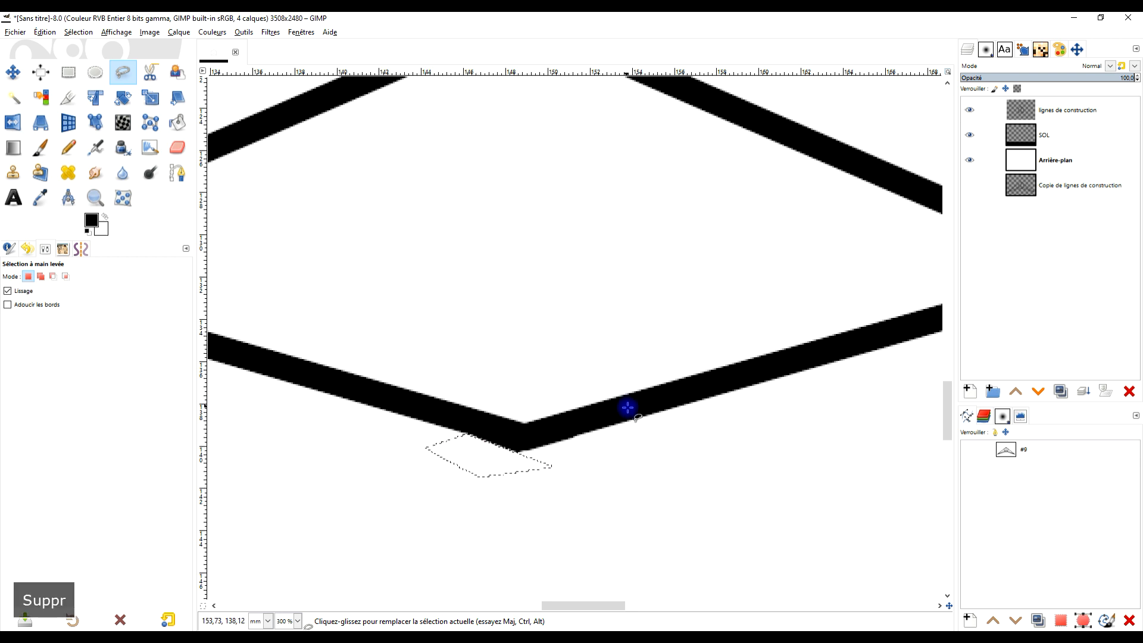
- Outline the small overhang outside the box's upper-left corner with Free Select and delete it
scroll(628, 407, "down", 4)
scroll(666, 419, "up", 5)
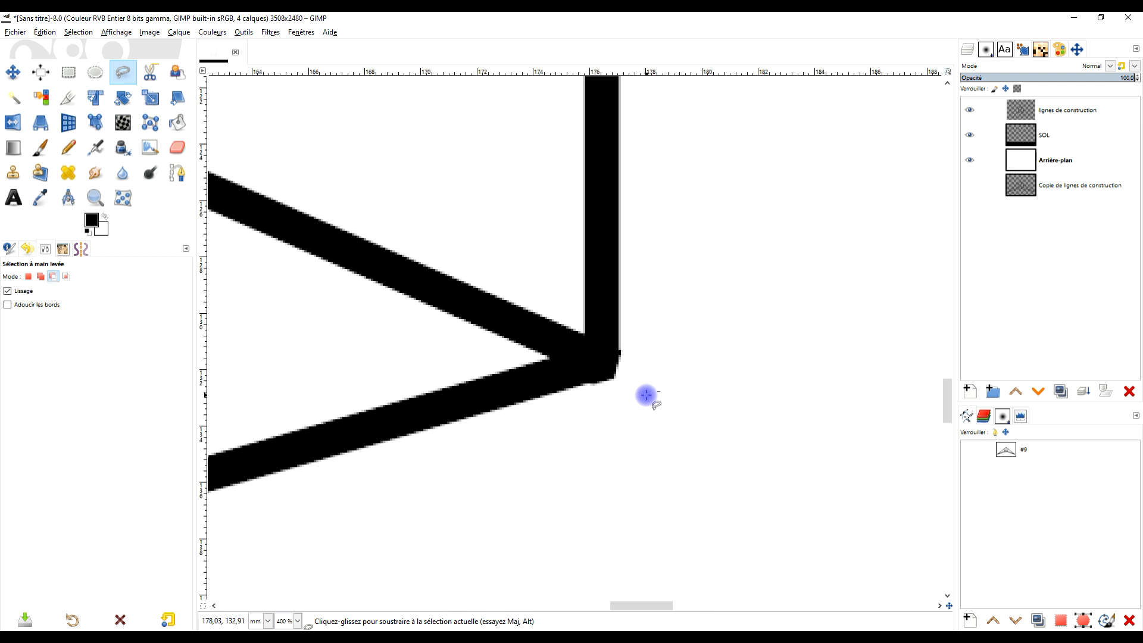
scroll(646, 395, "down", 4)
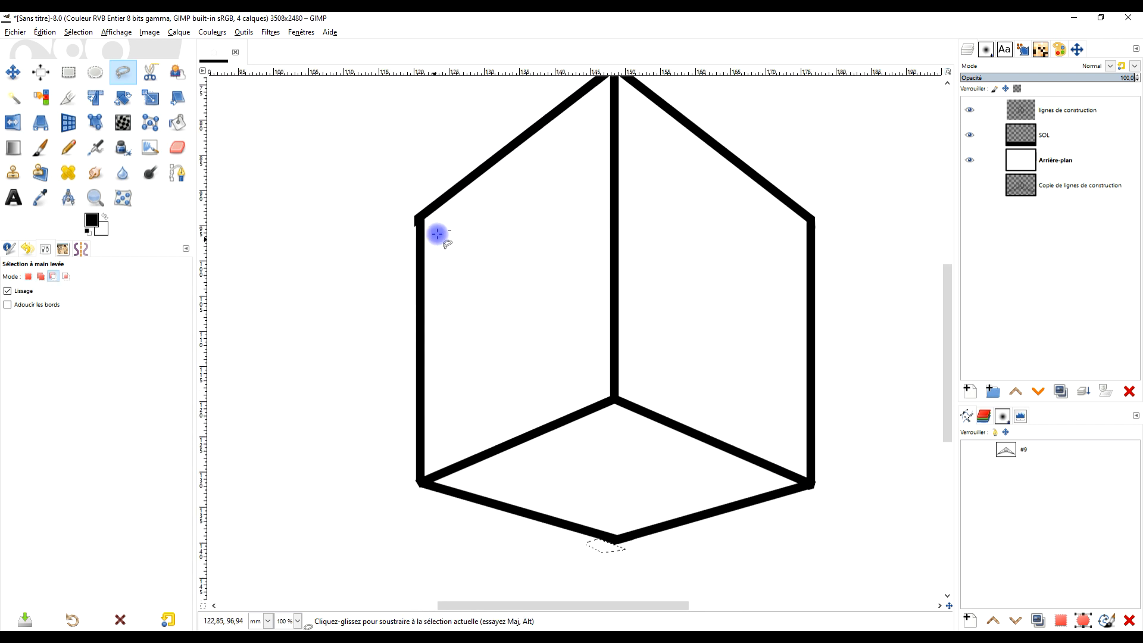
scroll(437, 233, "up", 4)
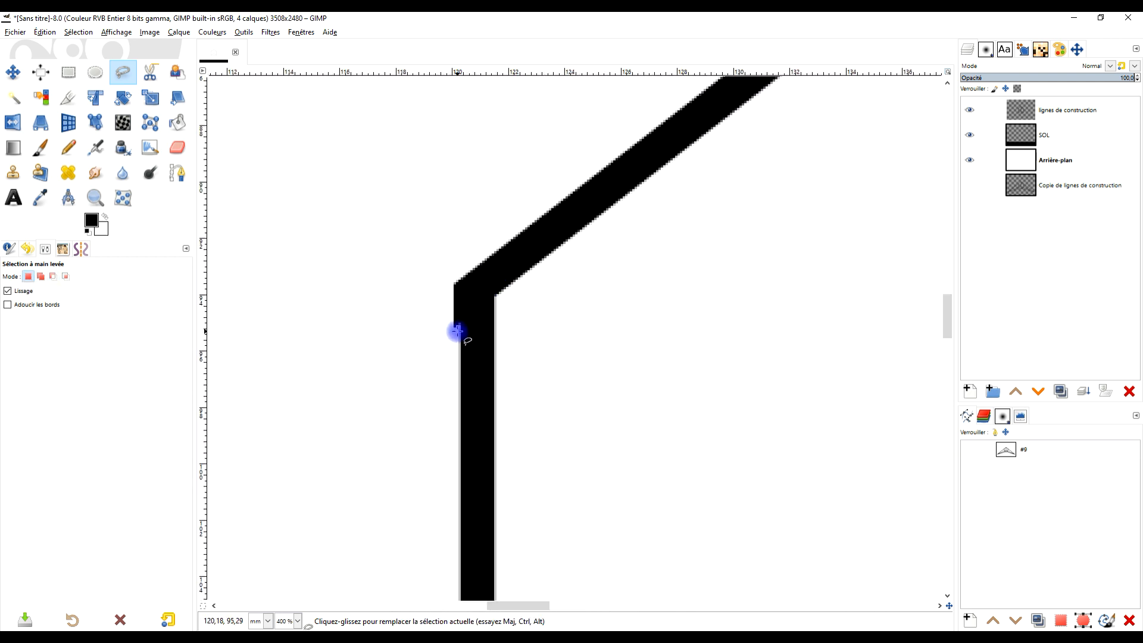
mouse_move(457, 330)
left_mouse_down()
mouse_move(457, 252)
mouse_move(400, 334)
mouse_move(458, 338)
left_mouse_up()
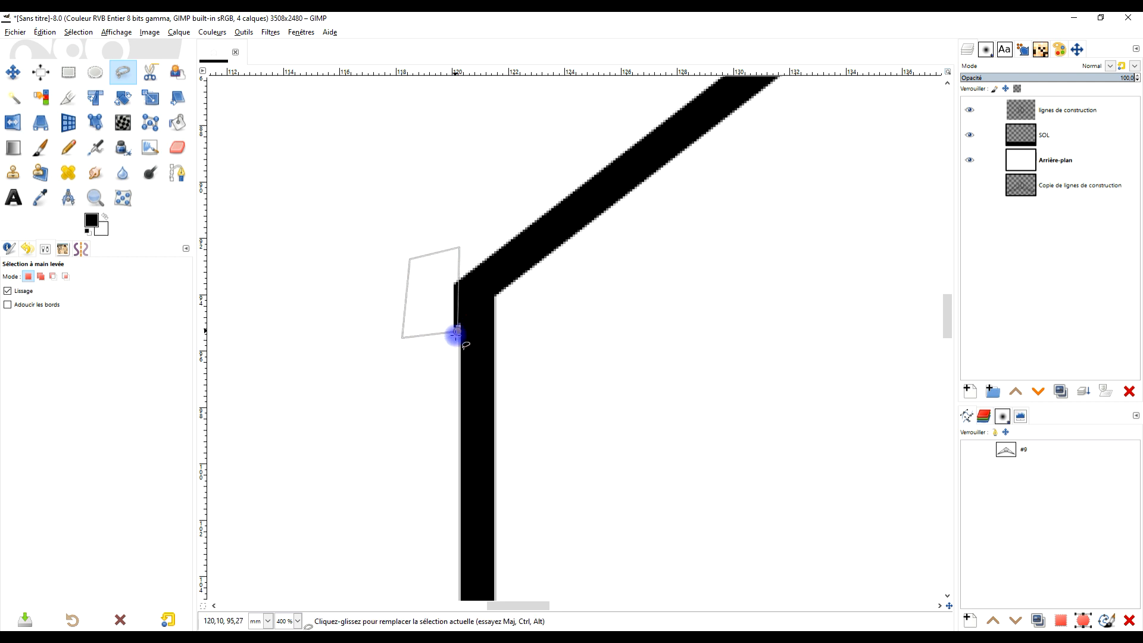
key("Return")
key("Delete")
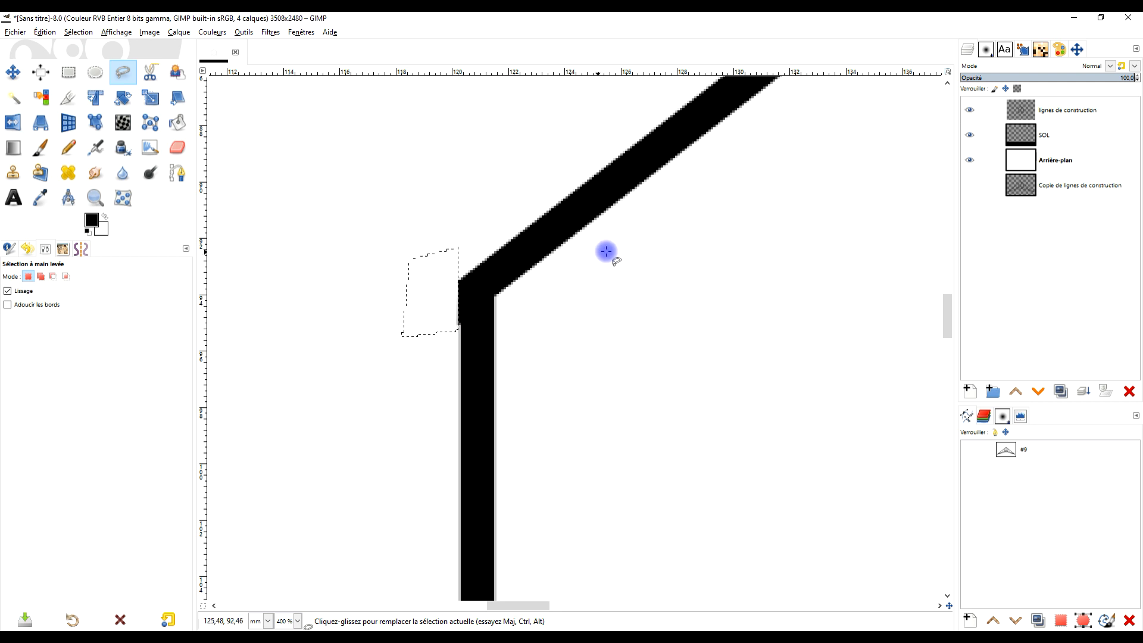
- Remove the selection left at the box's upper-left corner
scroll(658, 275, "down", 5)
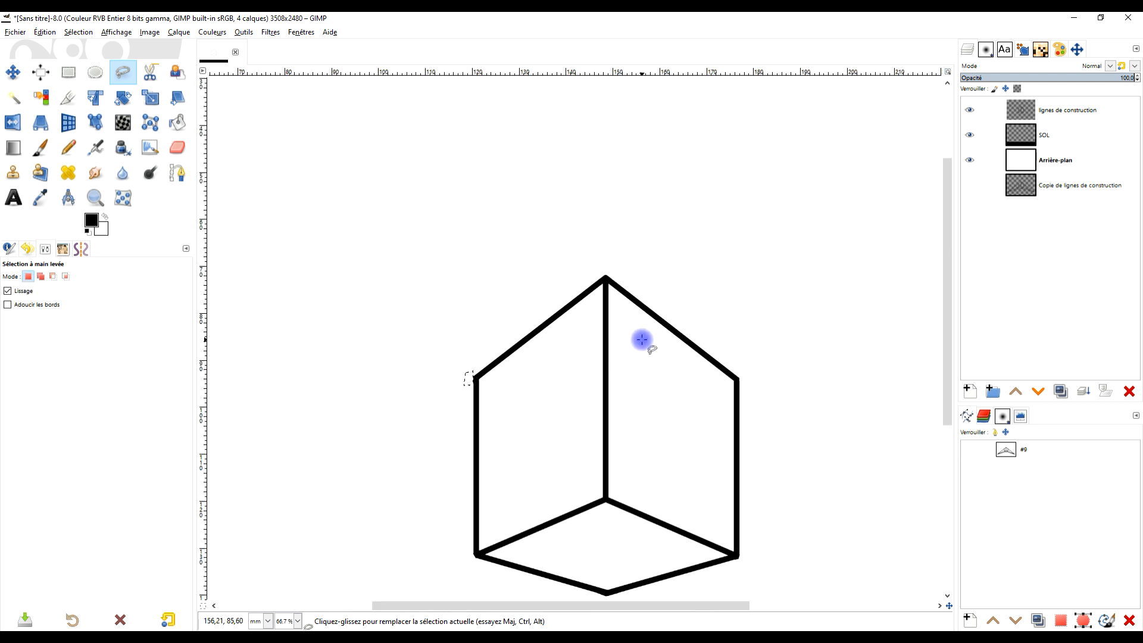
left_click(78, 32)
left_click(97, 70)
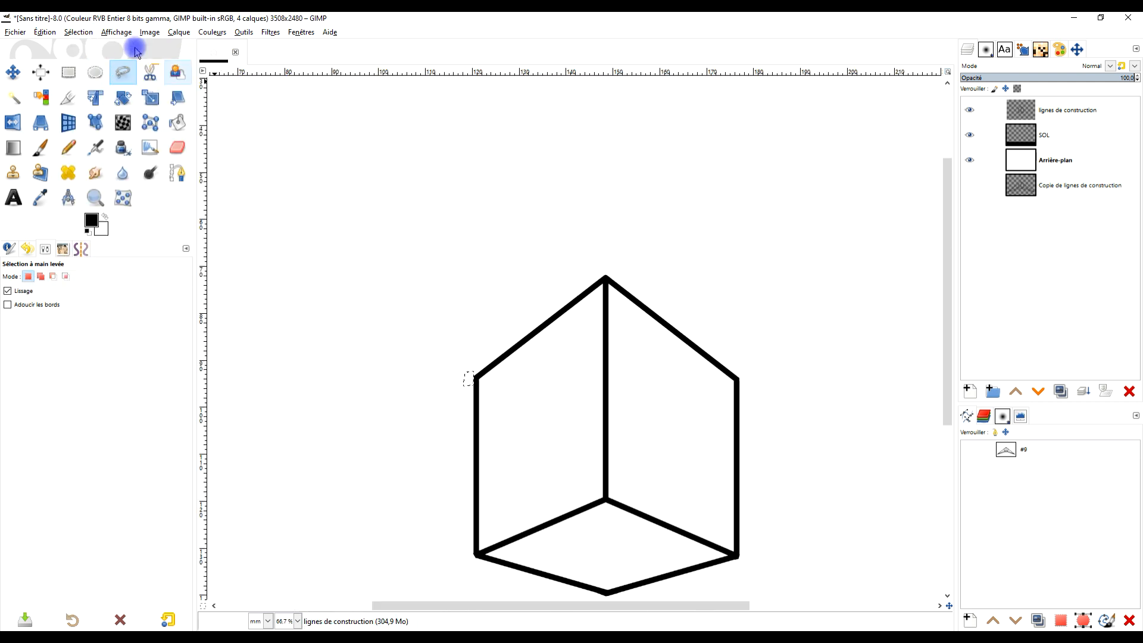
left_click(78, 32)
left_click(77, 55)
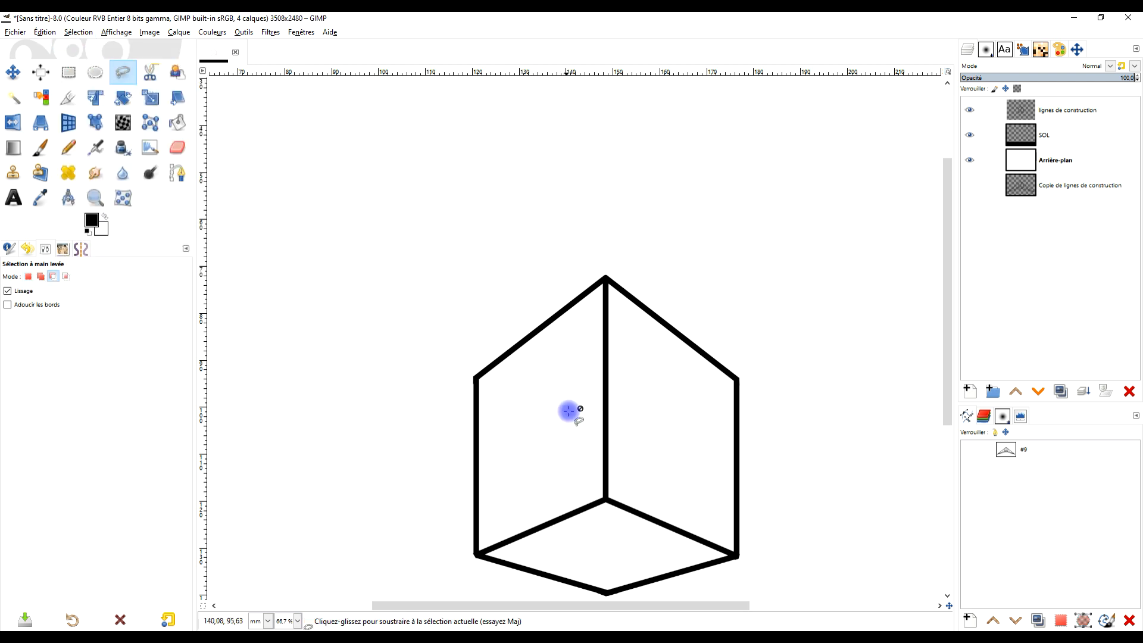
left_click_drag(578, 451, 614, 296)
scroll(615, 299, "down", 2)
scroll(621, 279, "up", 1)
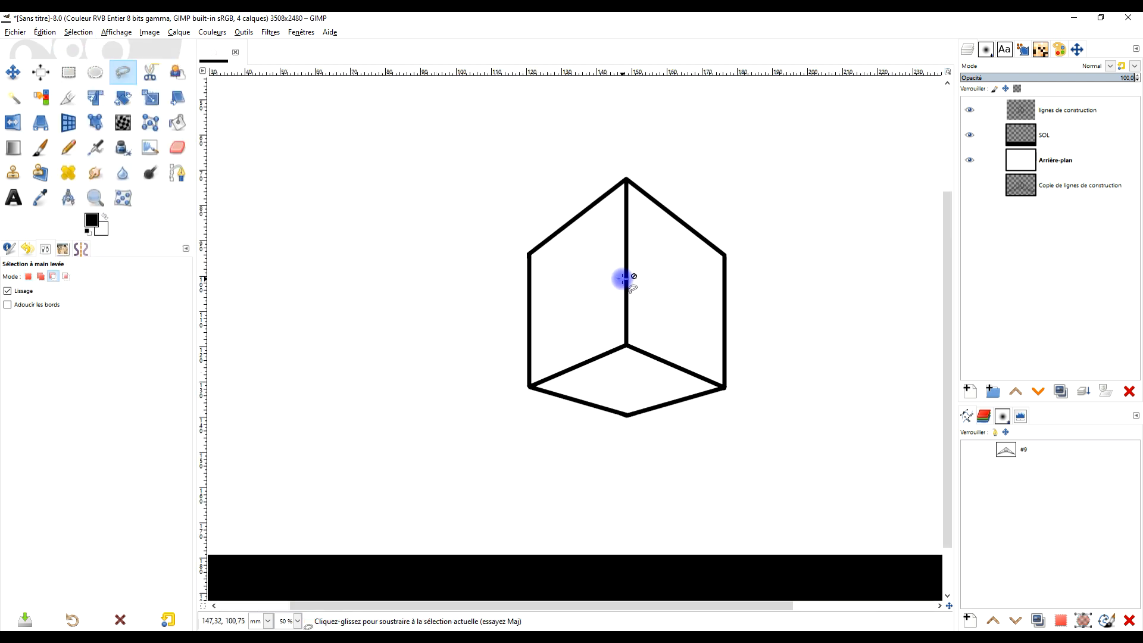
- Add a transparent 3508 × 2480 px layer named faces above the lignes de construction layer
left_click(1075, 111)
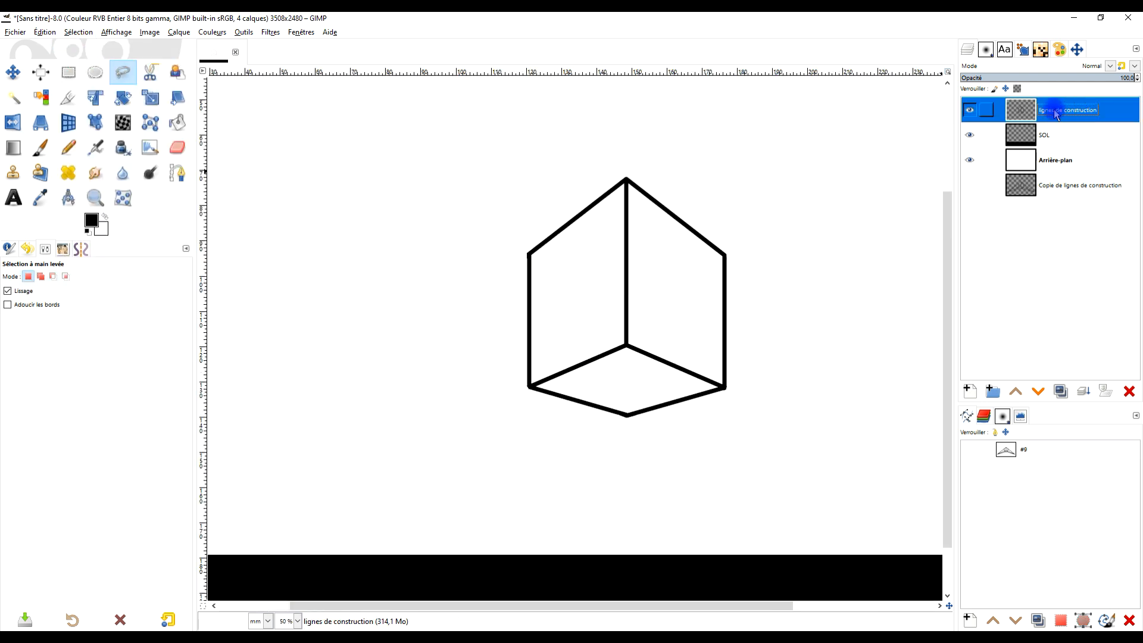
left_click(969, 391)
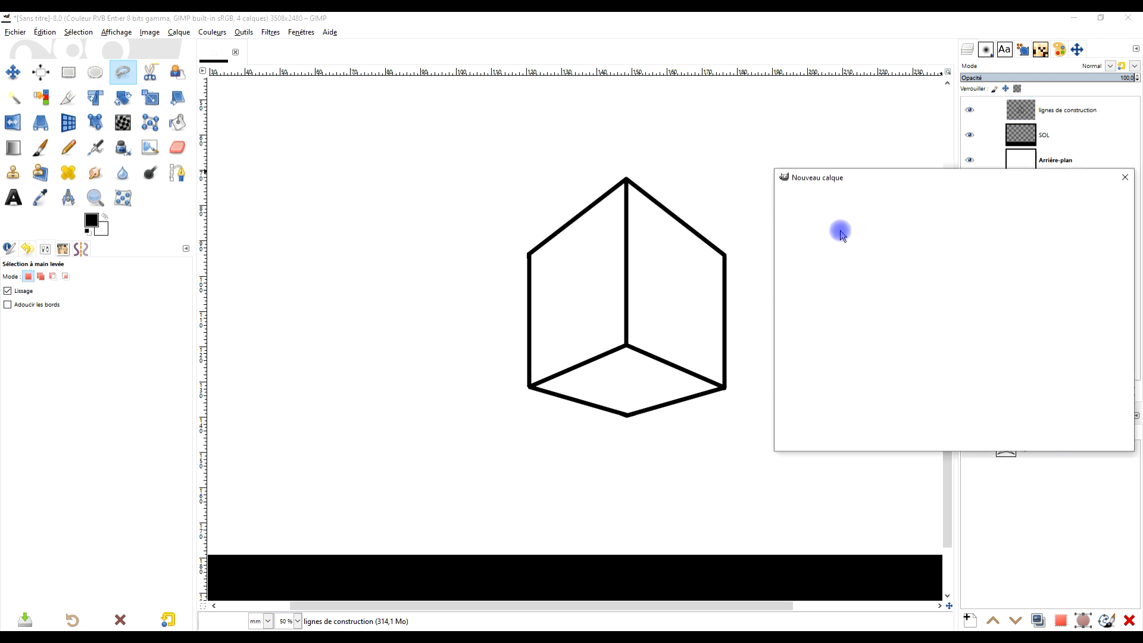
type("FACES")
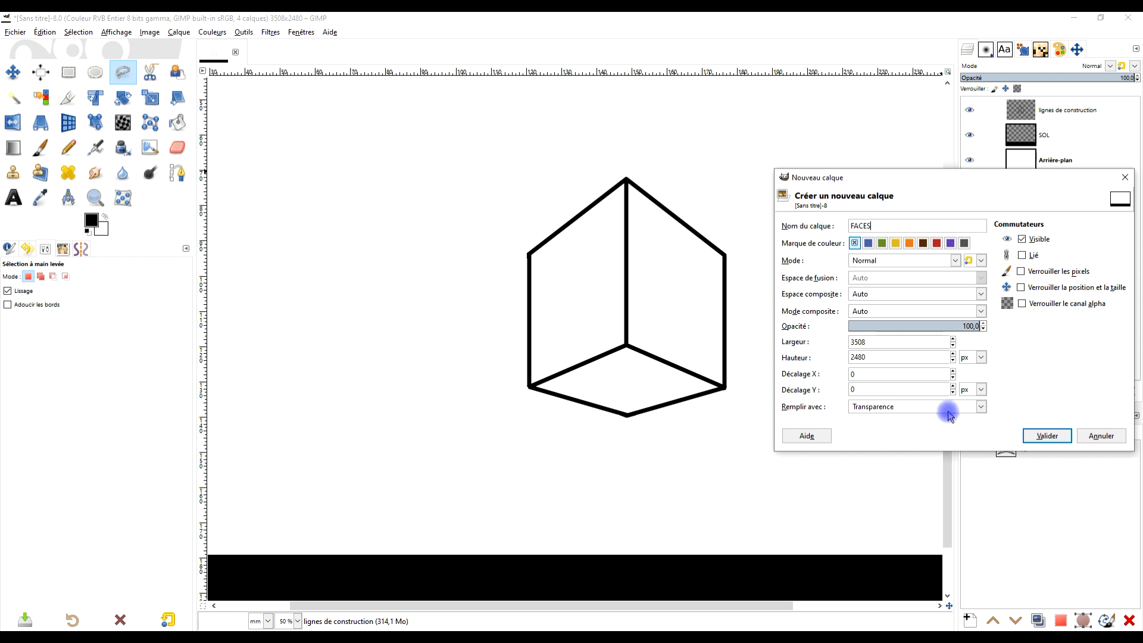
double_click(884, 226)
key("Caps_Lock")
type("faces")
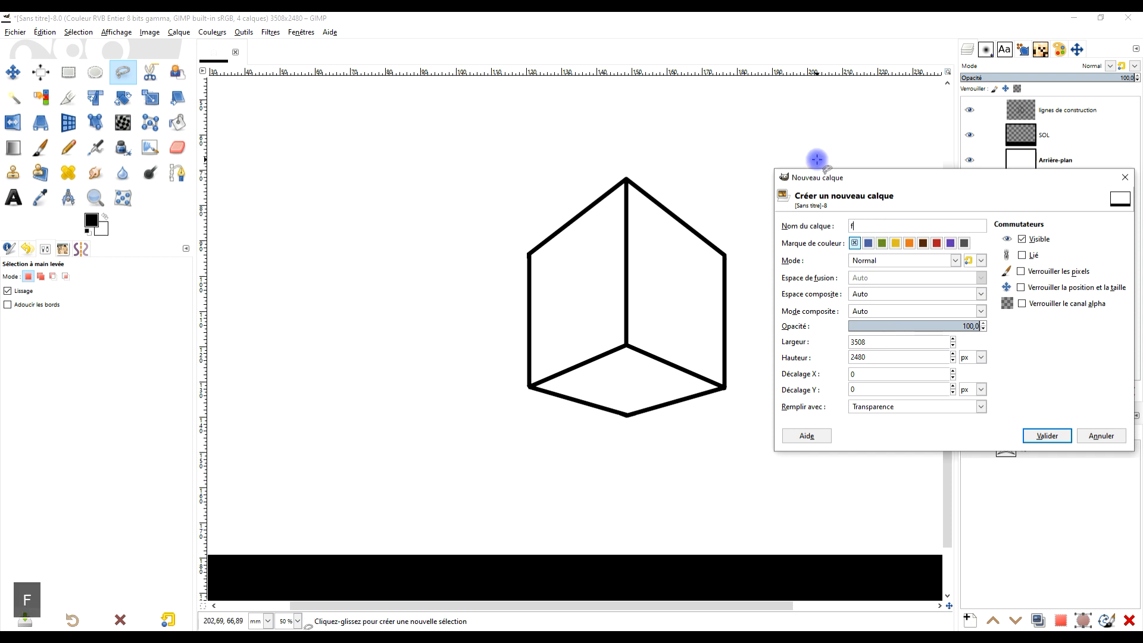
left_click(1037, 439)
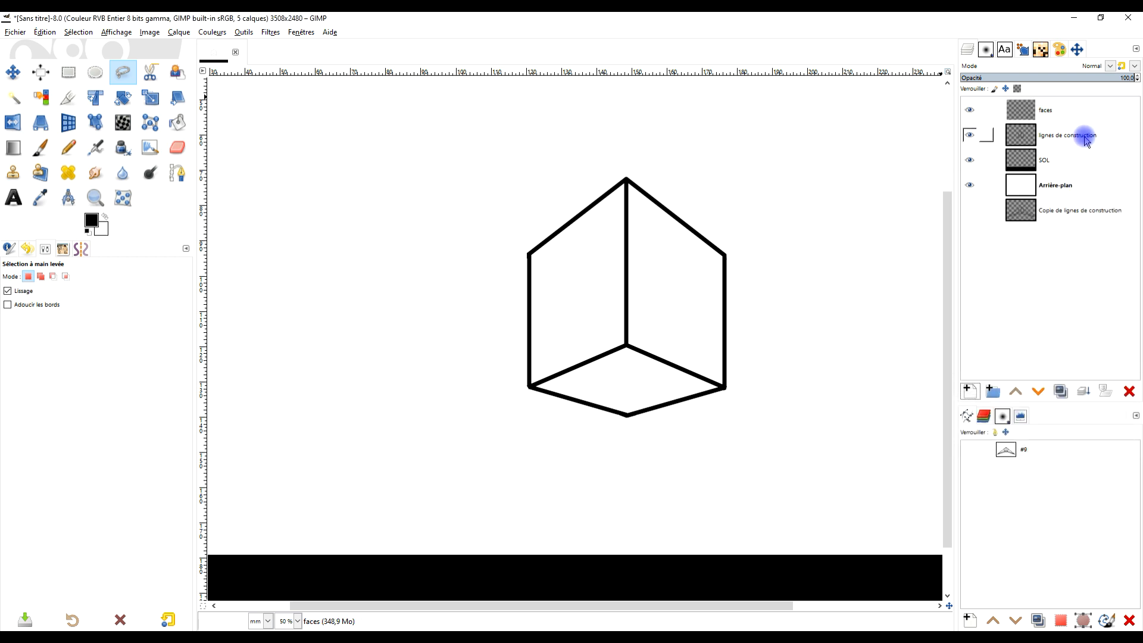
- Set the background colour to light grey (c0c0c0) and the foreground colour to dark grey
left_click(103, 229)
left_click_drag(3, 169, 2, 134)
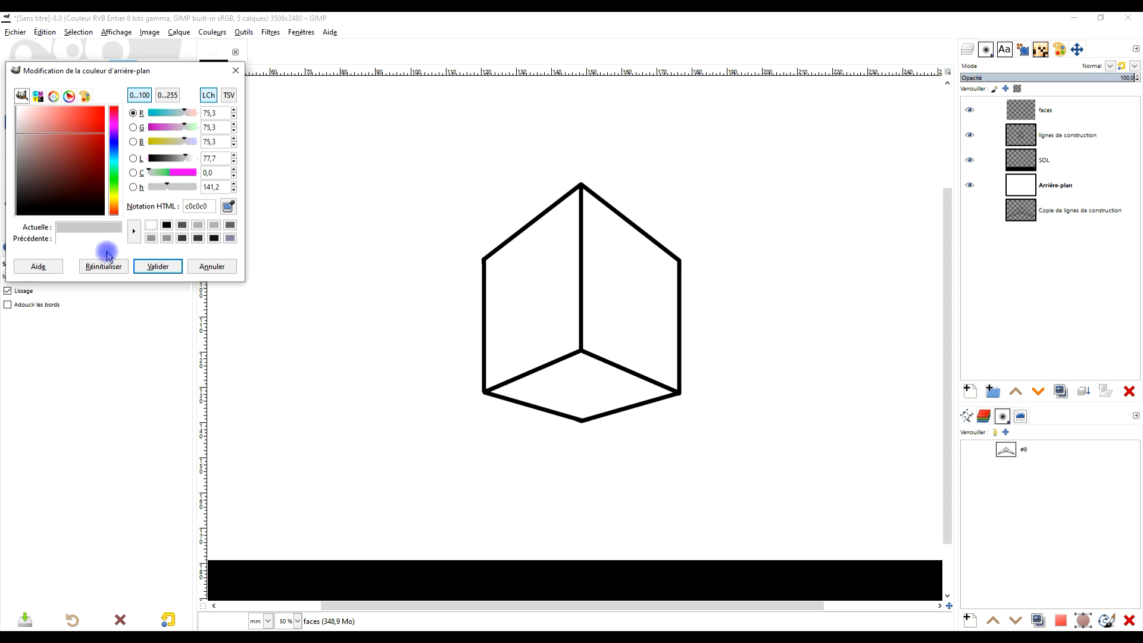
left_click(158, 266)
left_click(90, 222)
left_click_drag(66, 161, 2, 177)
left_click(158, 266)
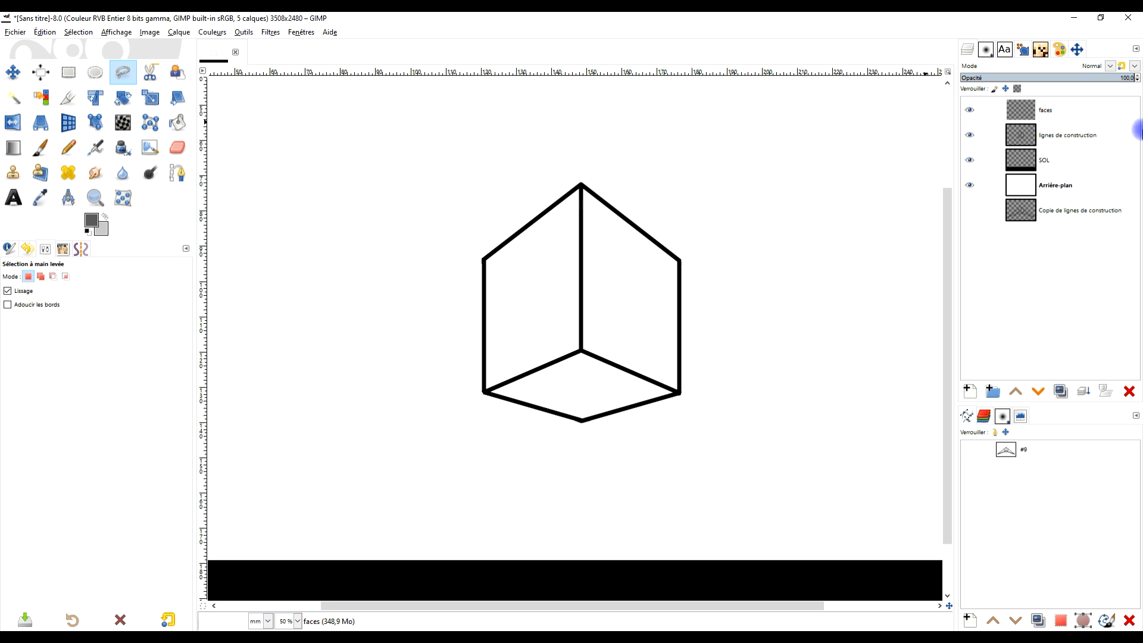
- Select the box's bottom diamond-shaped face with Fuzzy Select, working from the lignes de construction layer
left_click(1064, 110)
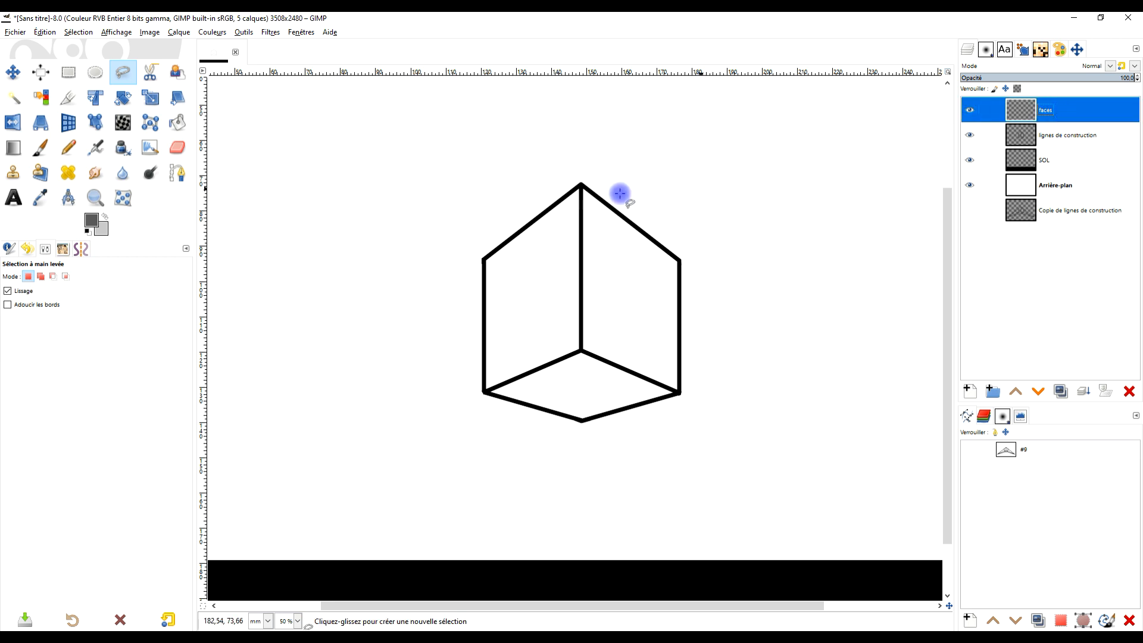
left_click(1063, 136)
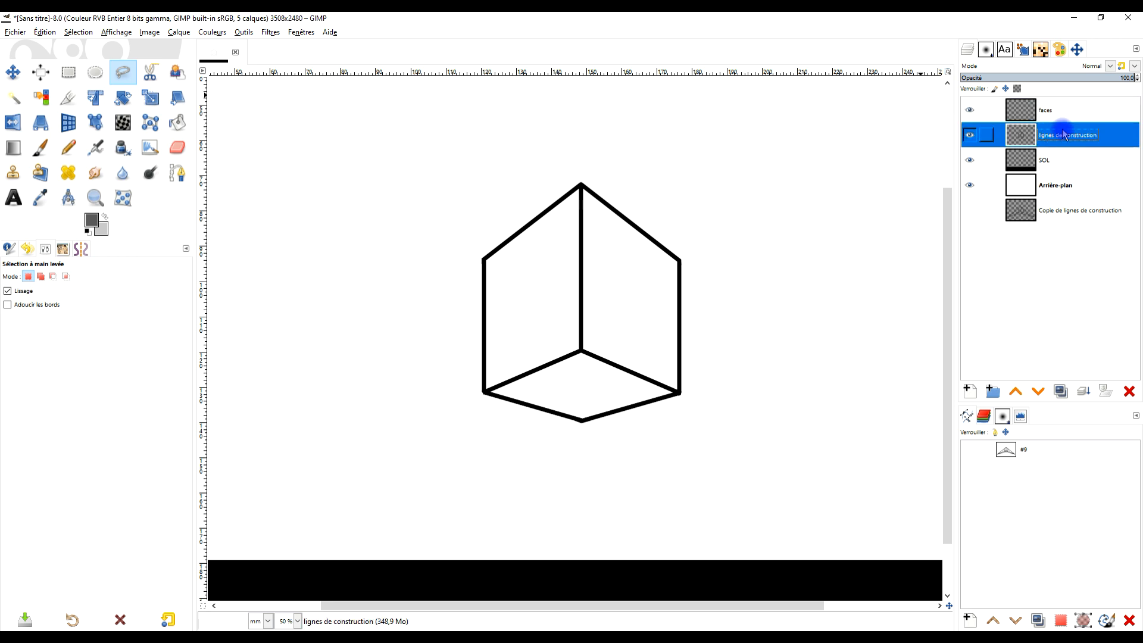
left_click(21, 101)
left_click_drag(595, 383, 596, 383)
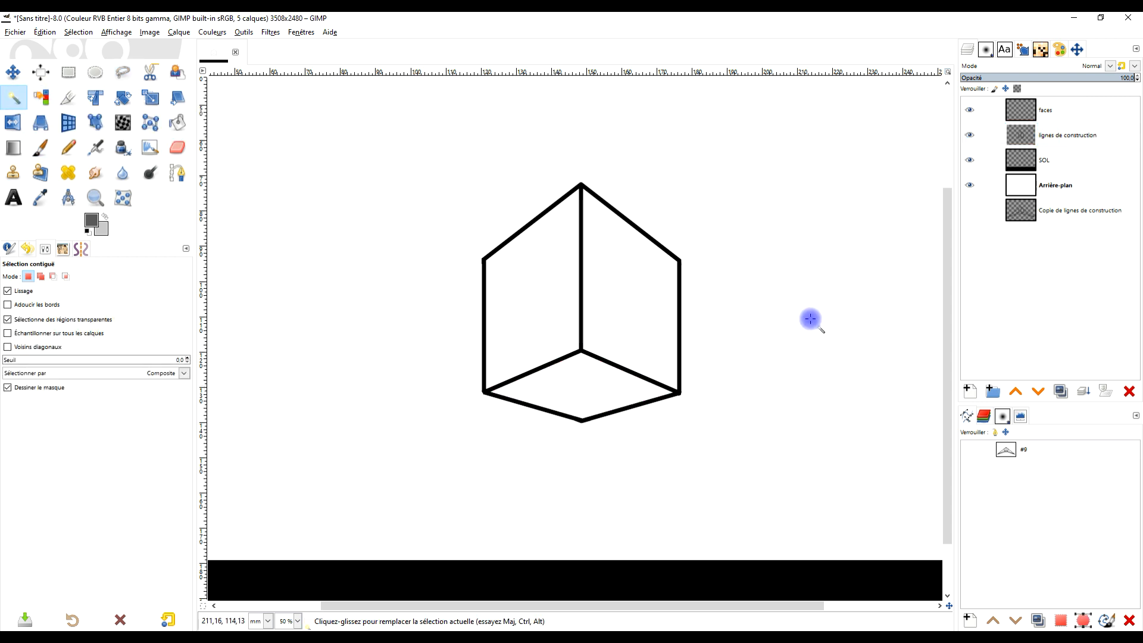
scroll(601, 402, "up", 1)
left_click_drag(579, 477, 634, 341)
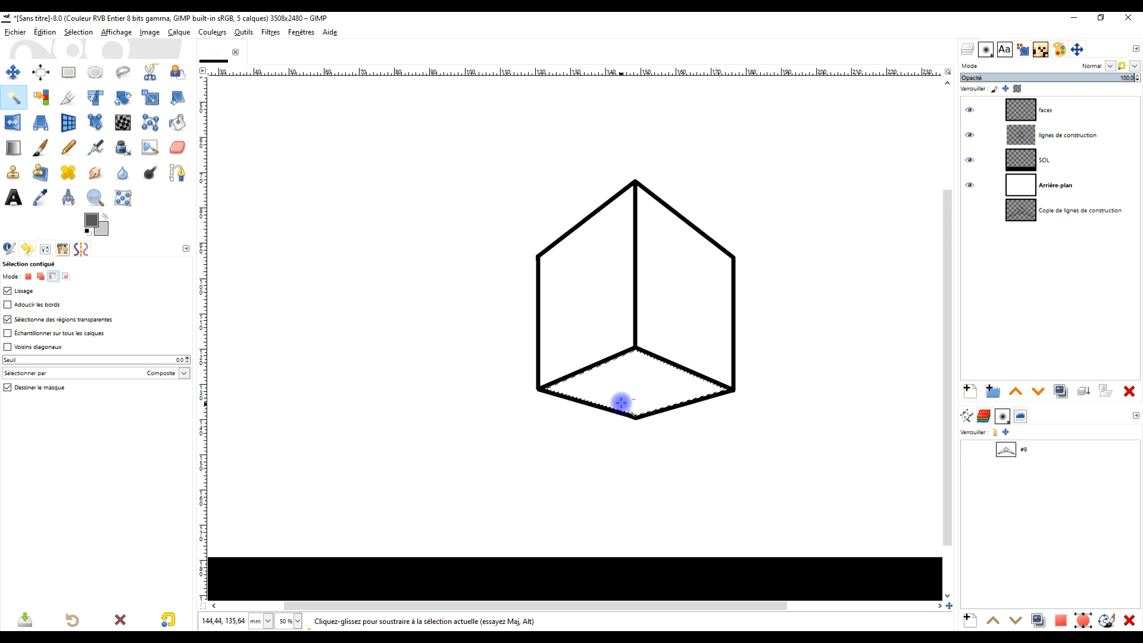
scroll(622, 398, "up", 3)
scroll(623, 395, "right", 3)
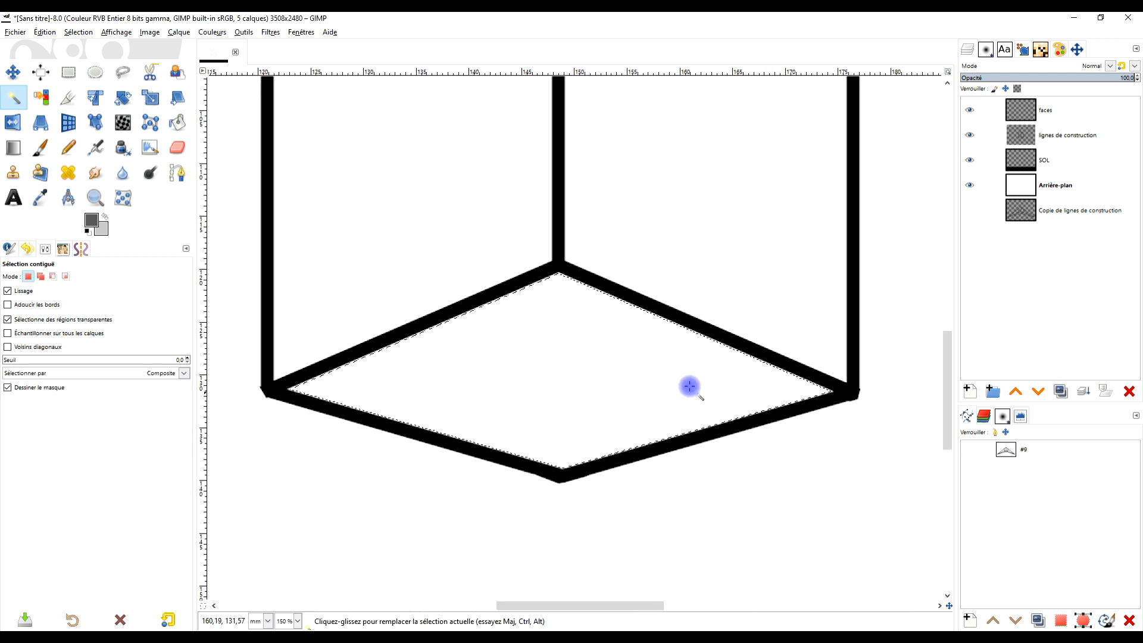
left_click(70, 33)
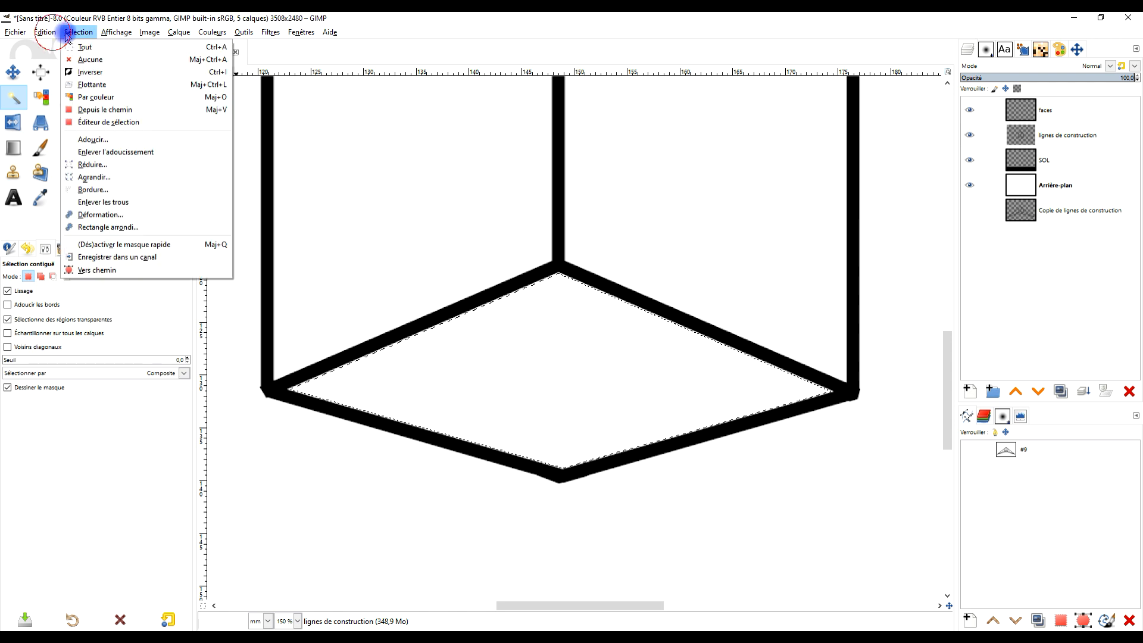
left_click(122, 173)
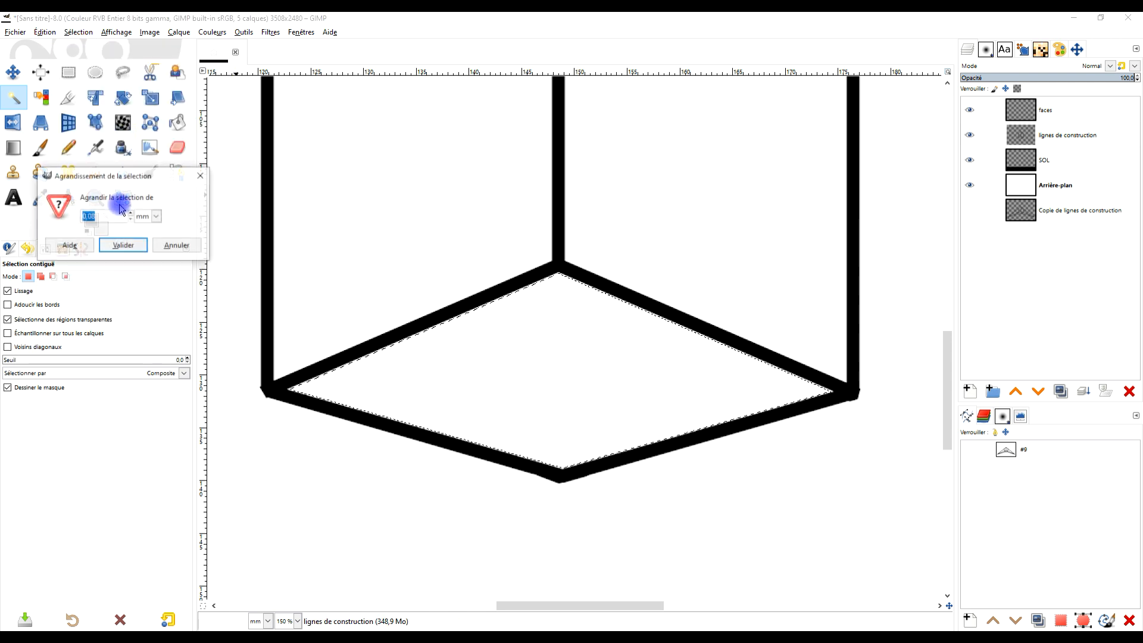
left_click(148, 218)
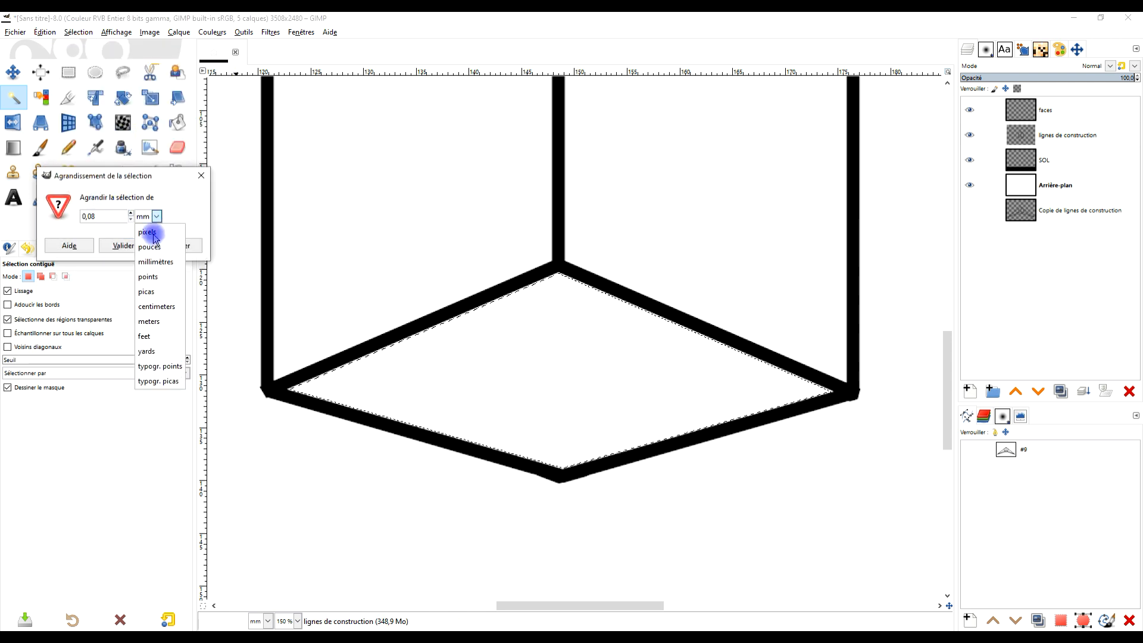
left_click(180, 274)
left_click(200, 178)
- Switch the image's display unit to pixels and grow the bottom face selection by 2 px
left_click(266, 621)
left_click(266, 455)
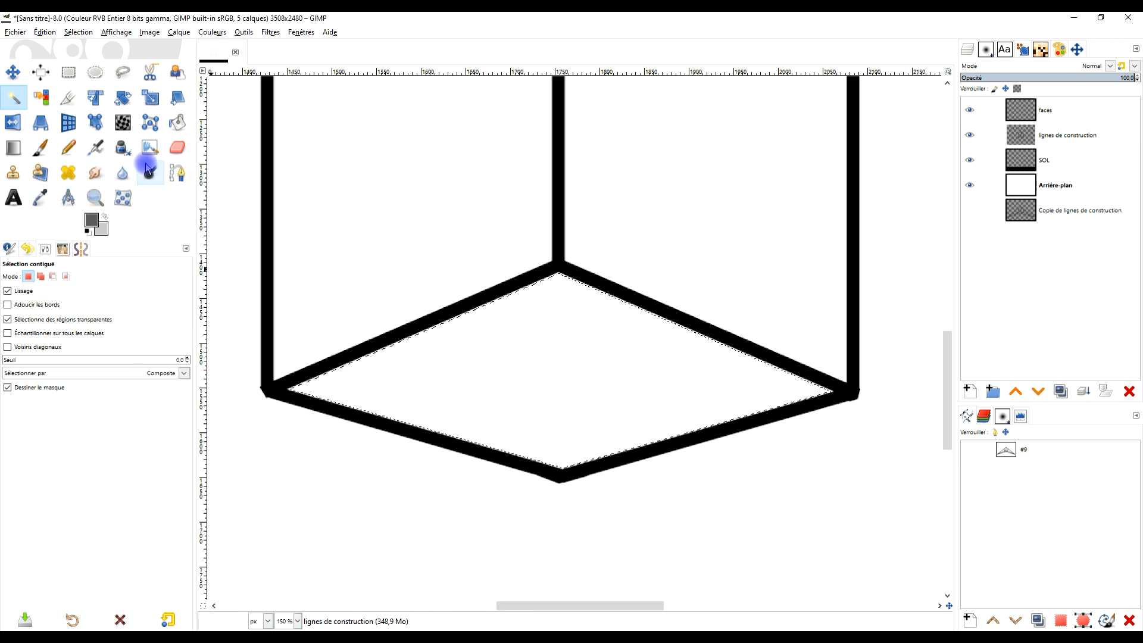
left_click(78, 32)
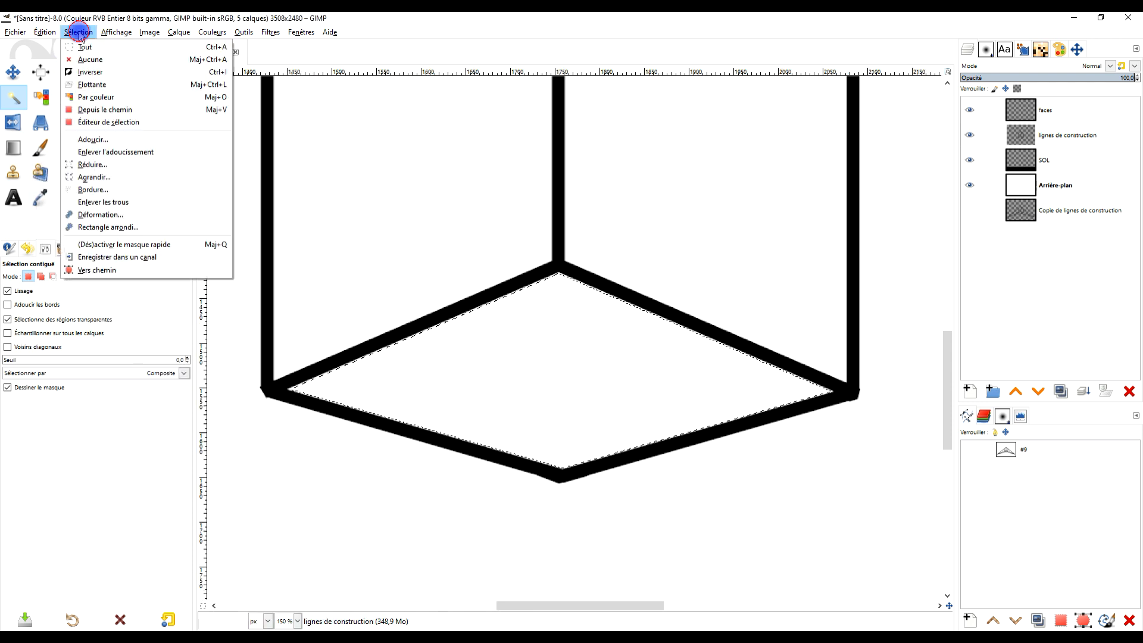
left_click(156, 179)
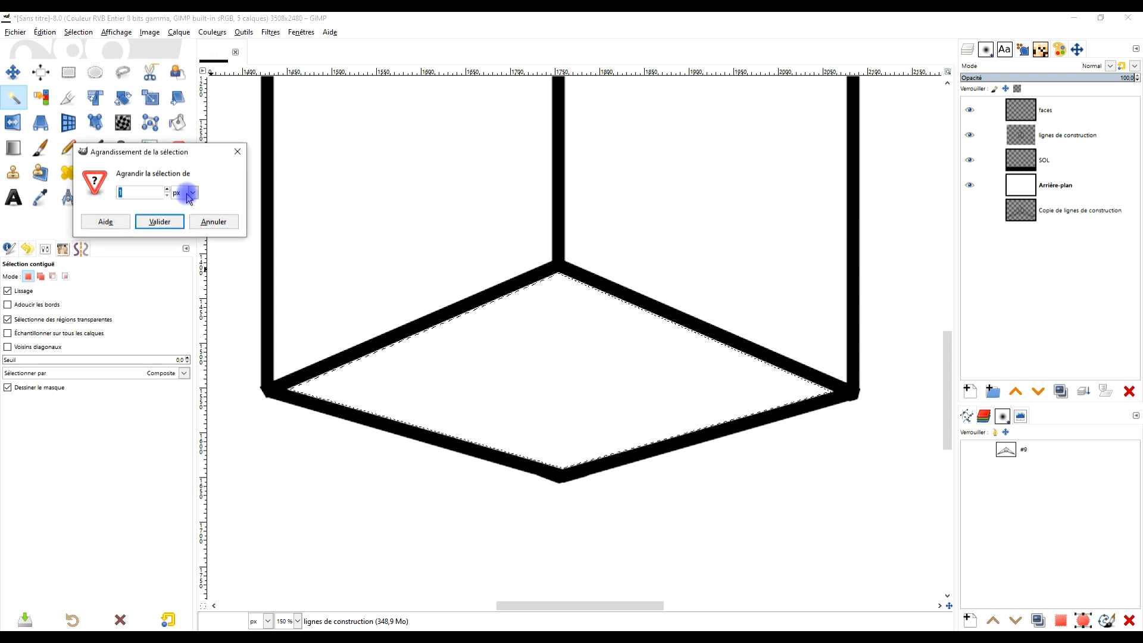
left_click(191, 192)
left_click(185, 200)
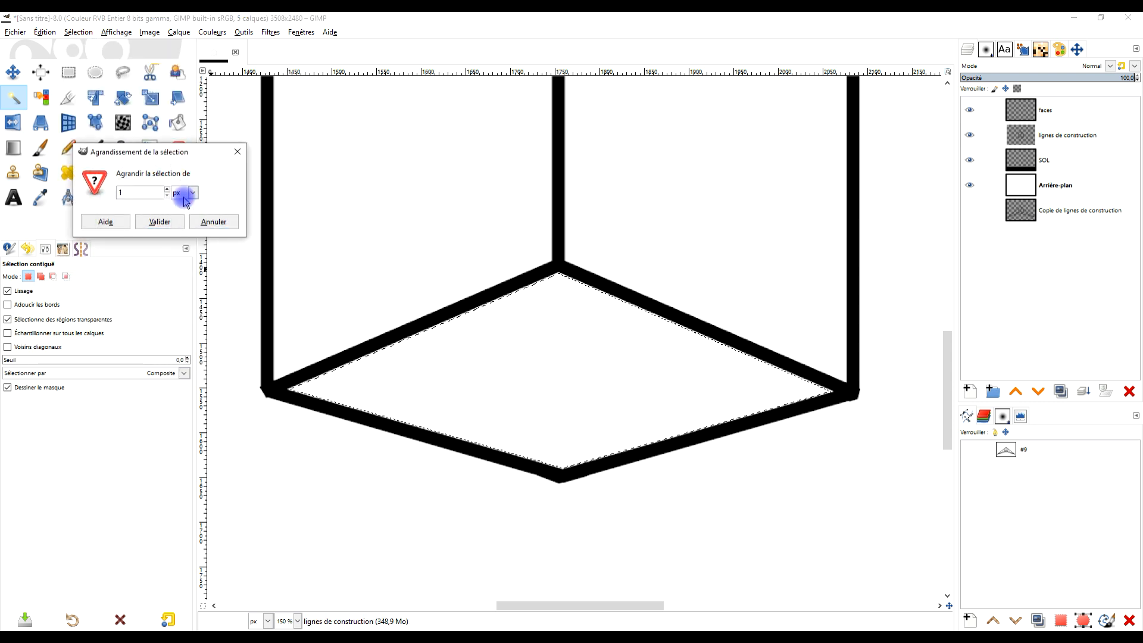
left_click(159, 222)
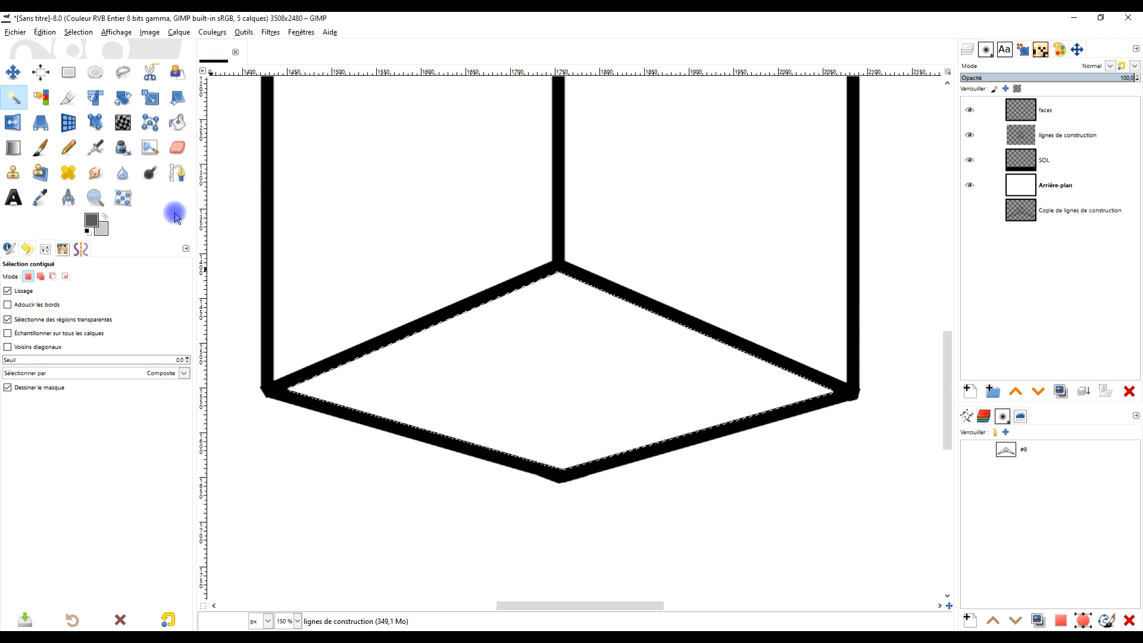
- Fill the bottom face selection with the dark grey foreground colour on the faces layer
left_click(1039, 111)
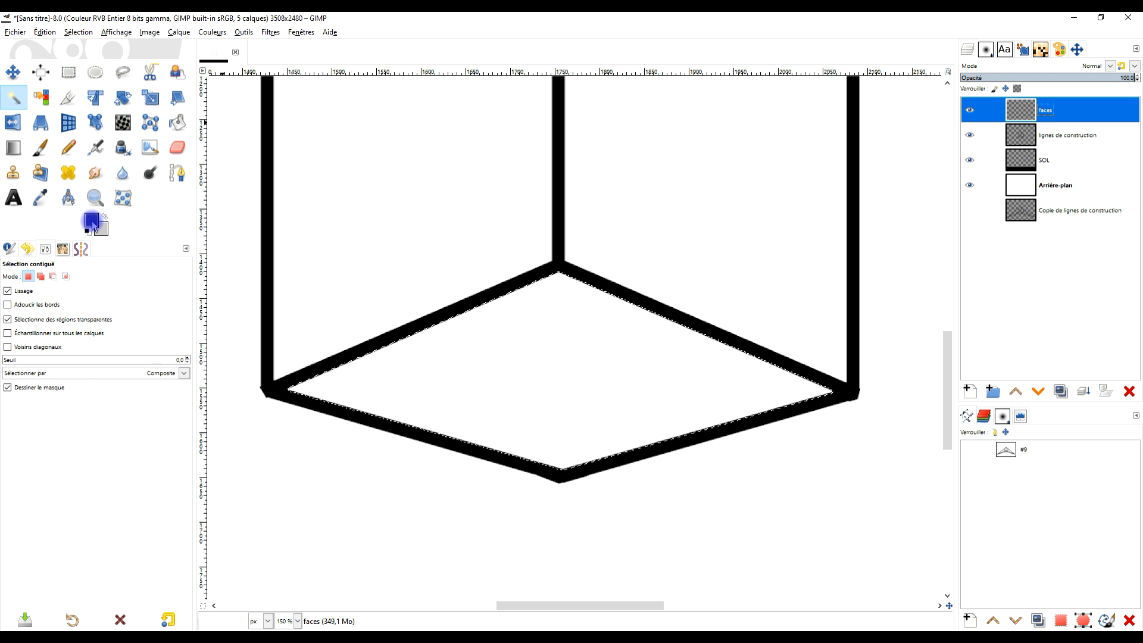
left_click_drag(92, 225, 548, 332)
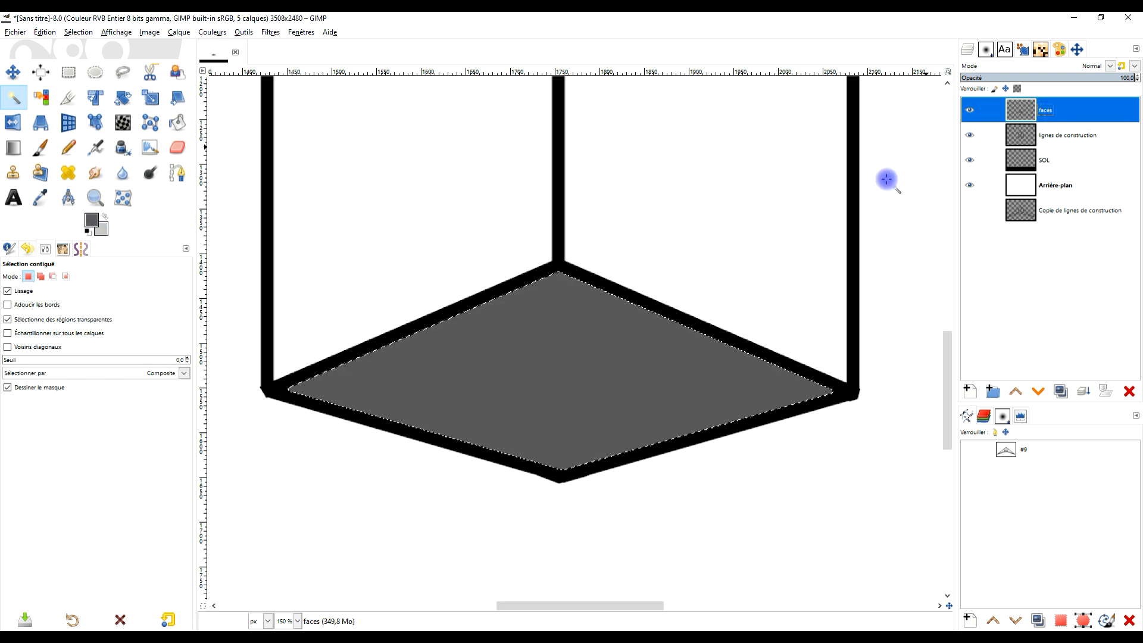
- Select the box's right face with Fuzzy Select, working from the lignes de construction layer
scroll(755, 314, "up", 5)
left_click(1071, 136)
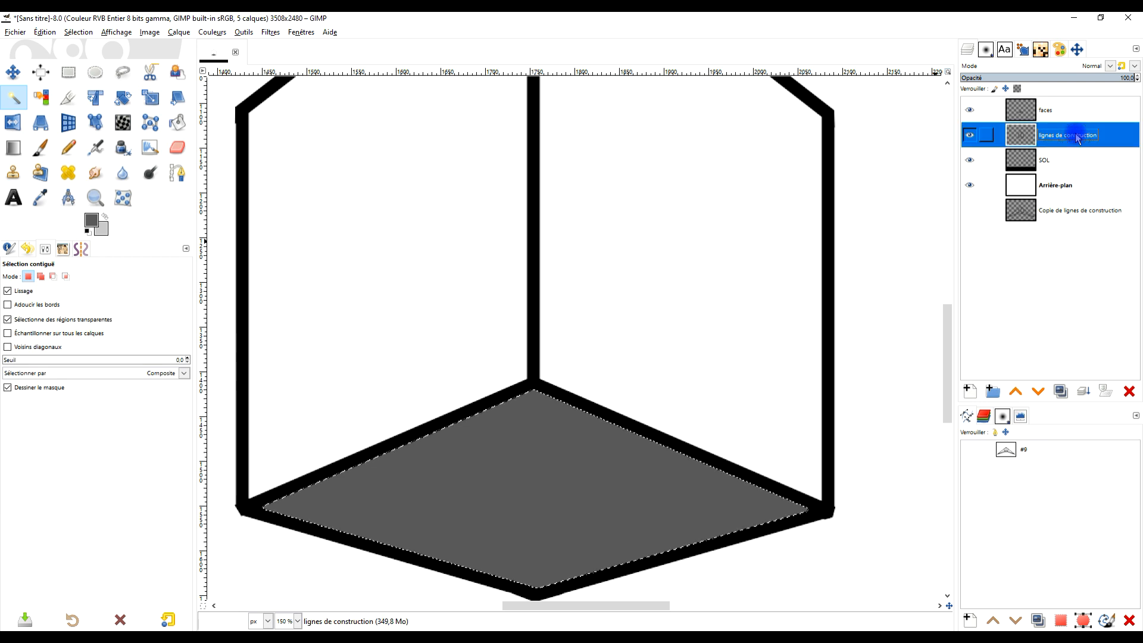
left_click(11, 98)
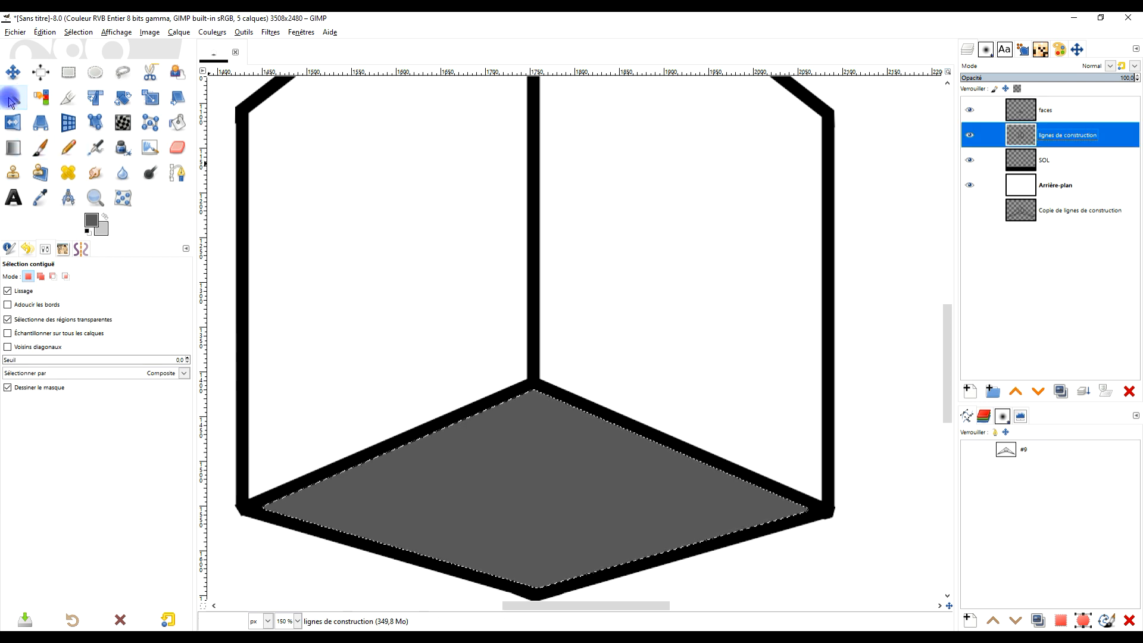
left_click(681, 183)
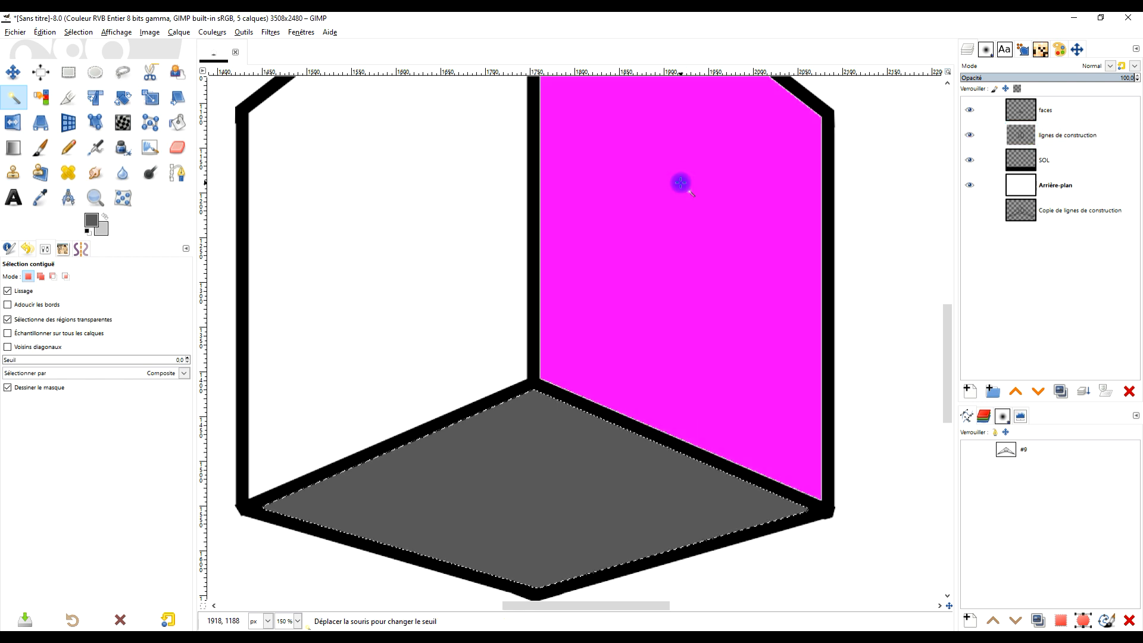
left_click(668, 176)
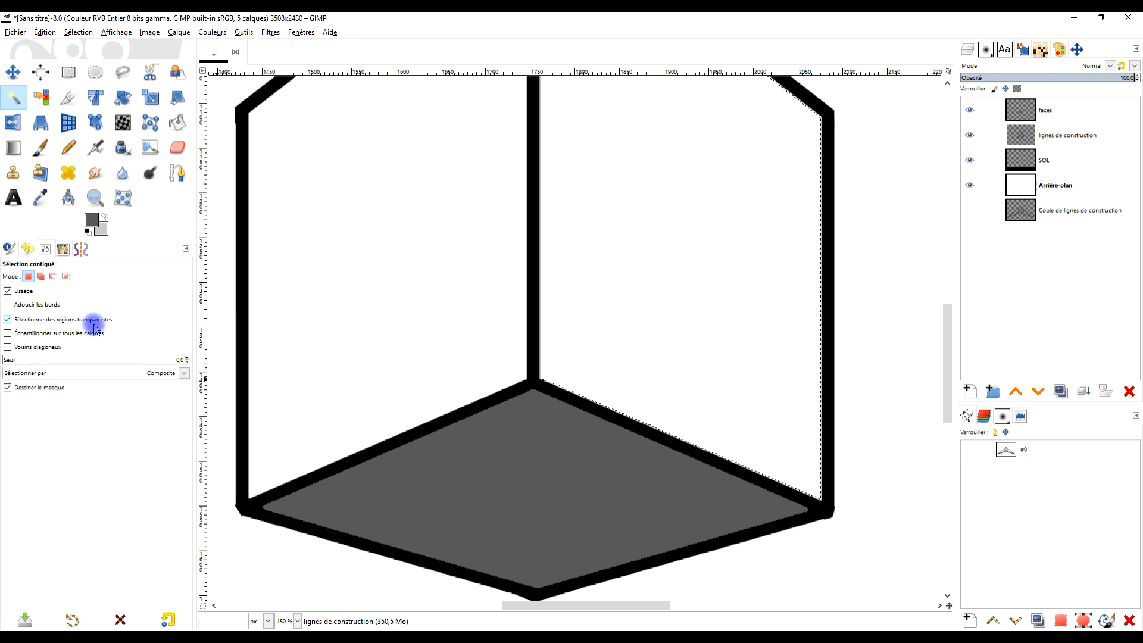
left_click(1072, 135)
left_click(1073, 137)
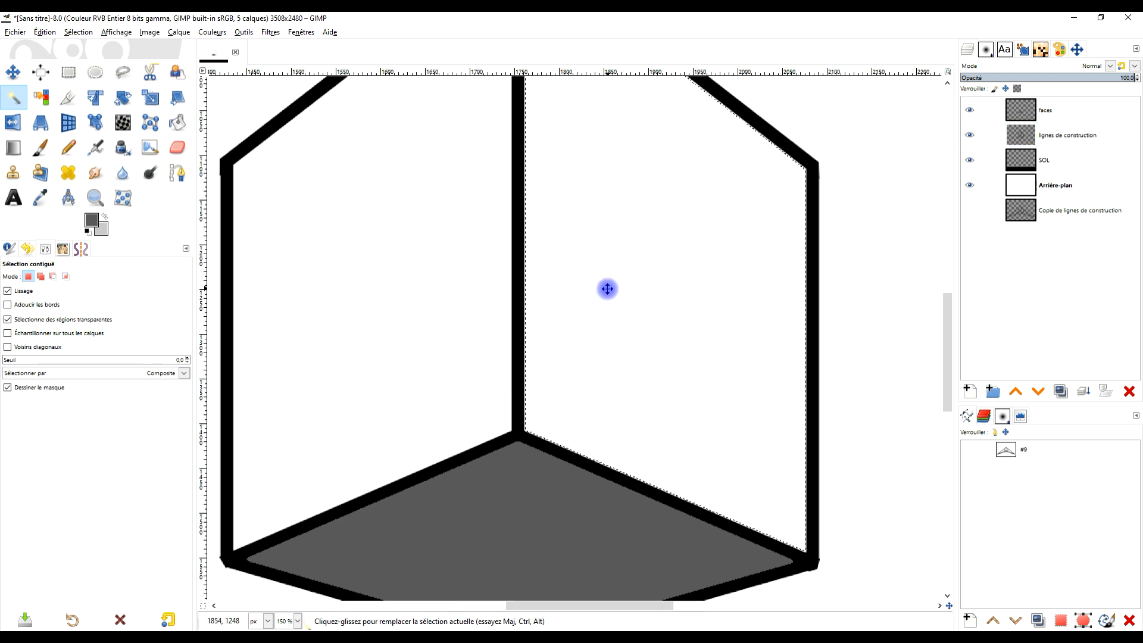
left_click_drag(615, 240, 626, 236)
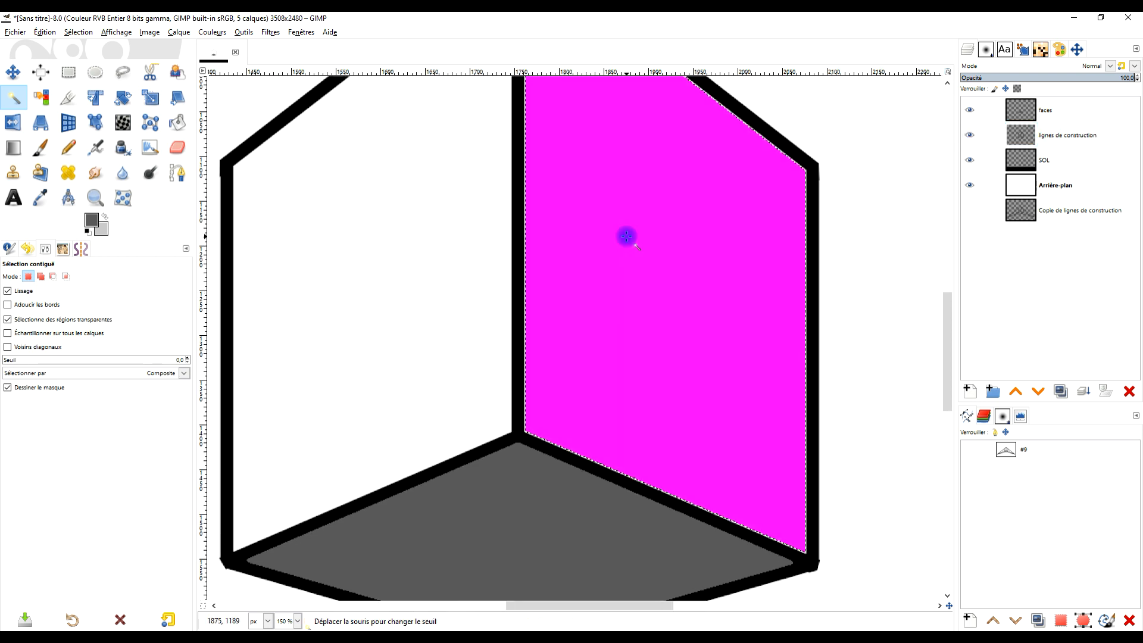
left_click_drag(701, 230, 686, 292)
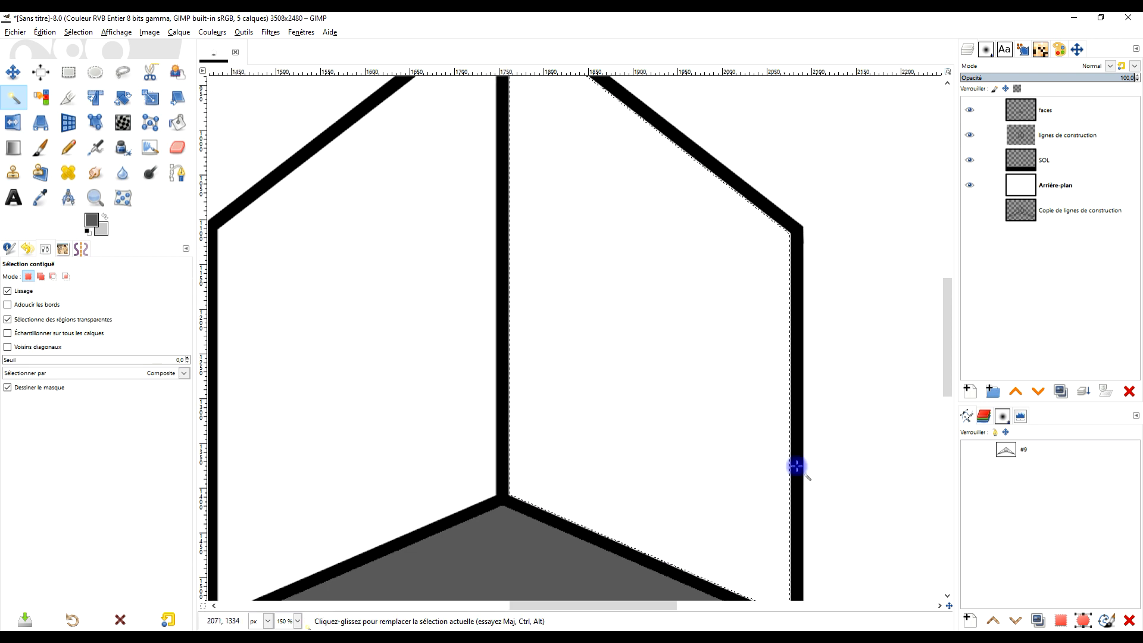
- Grow the right face selection by 2 px and fill it with the light grey background colour on the faces layer
left_click(1057, 115)
left_click_drag(105, 230, 649, 232)
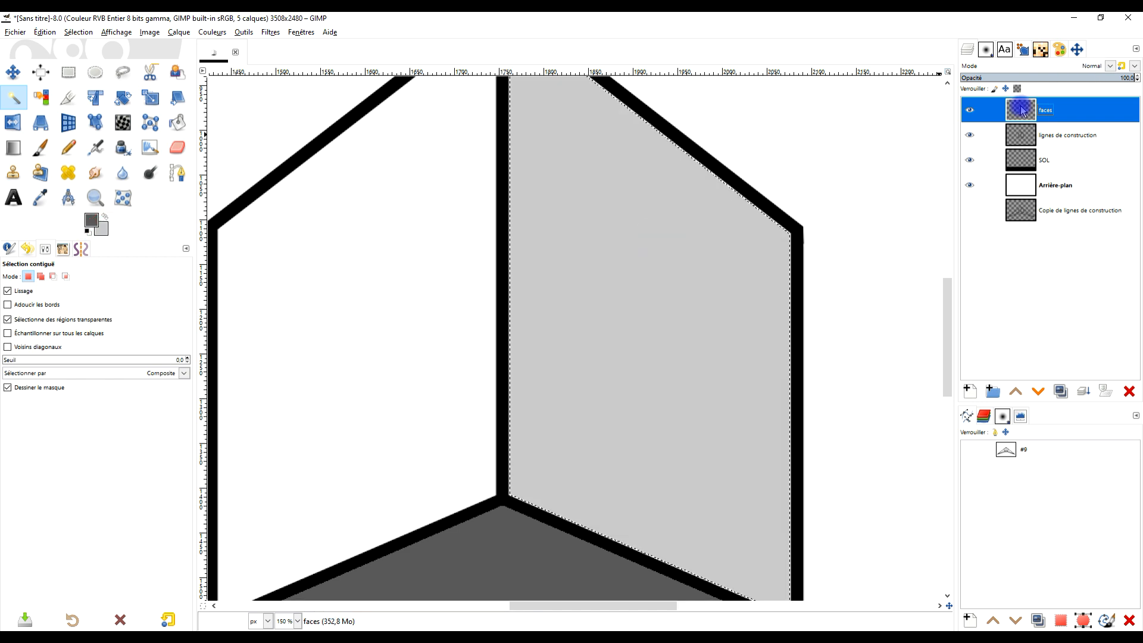
key("ctrl+z")
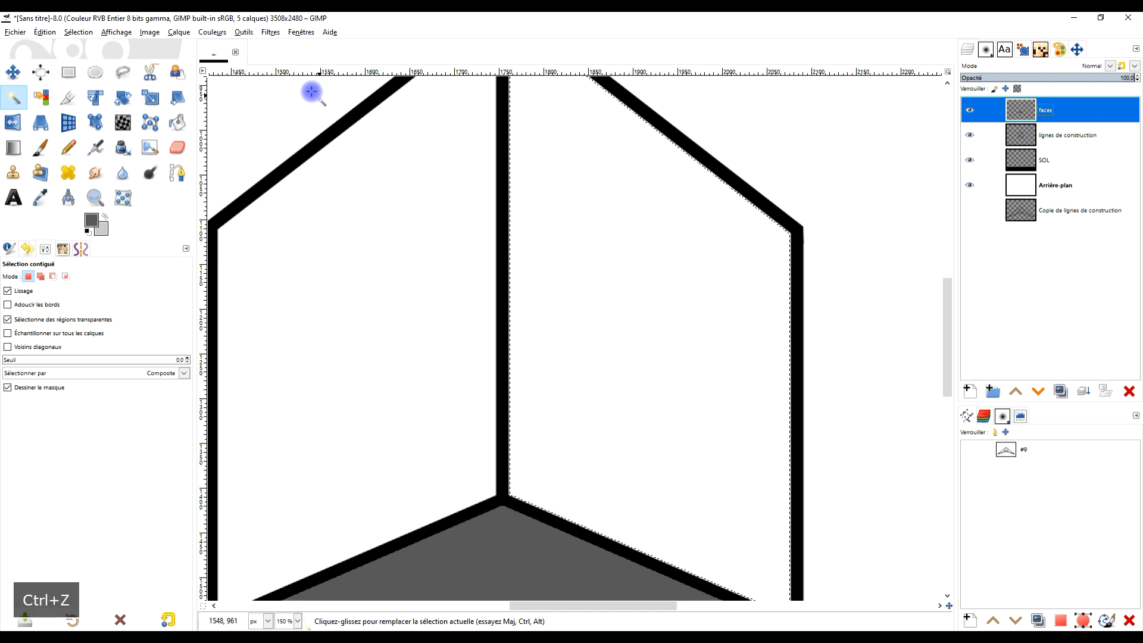
left_click(78, 32)
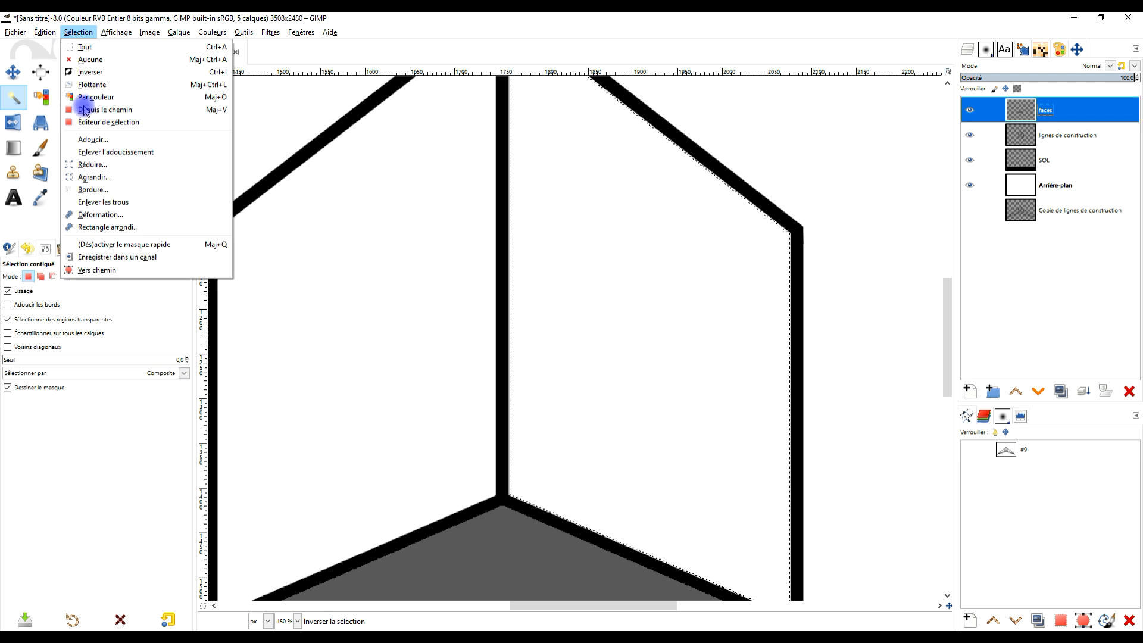
left_click(102, 177)
left_click(112, 217)
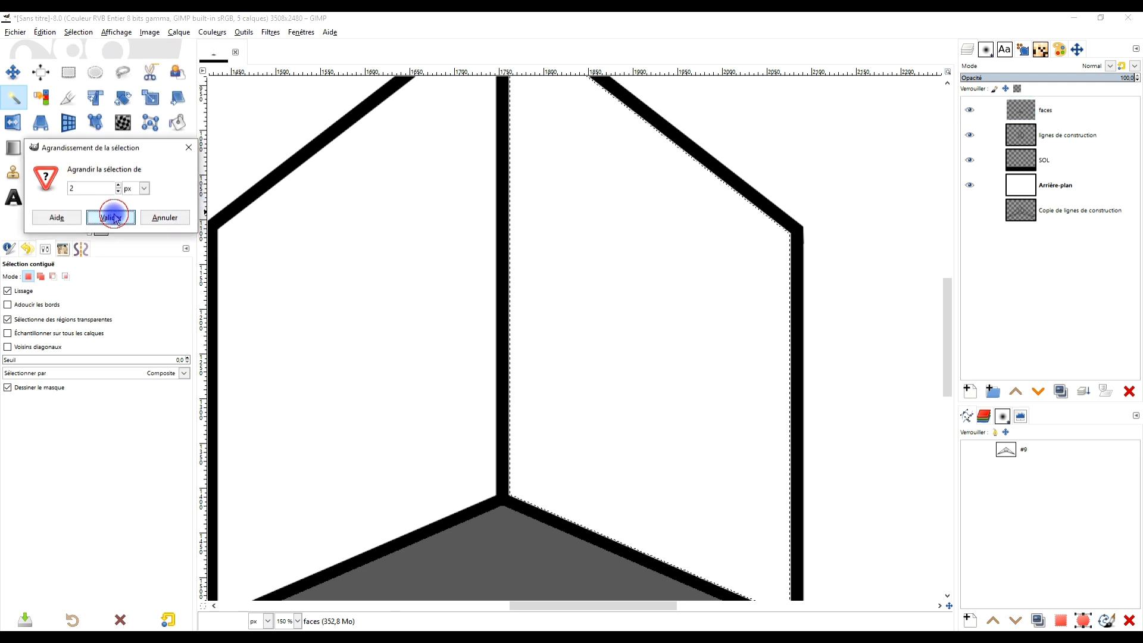
left_click_drag(93, 221, 562, 239)
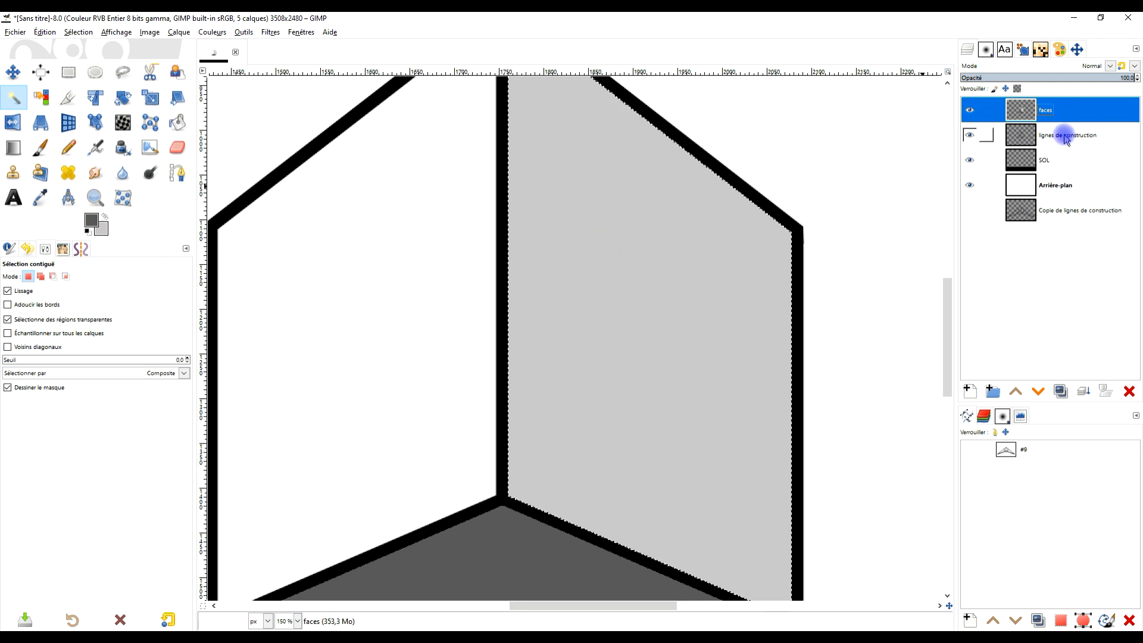
- Fill the box's left face light grey on the faces layer, using a Fuzzy Select selection from lignes de construction grown by 2 px
key("Page_Down")
left_click(389, 296)
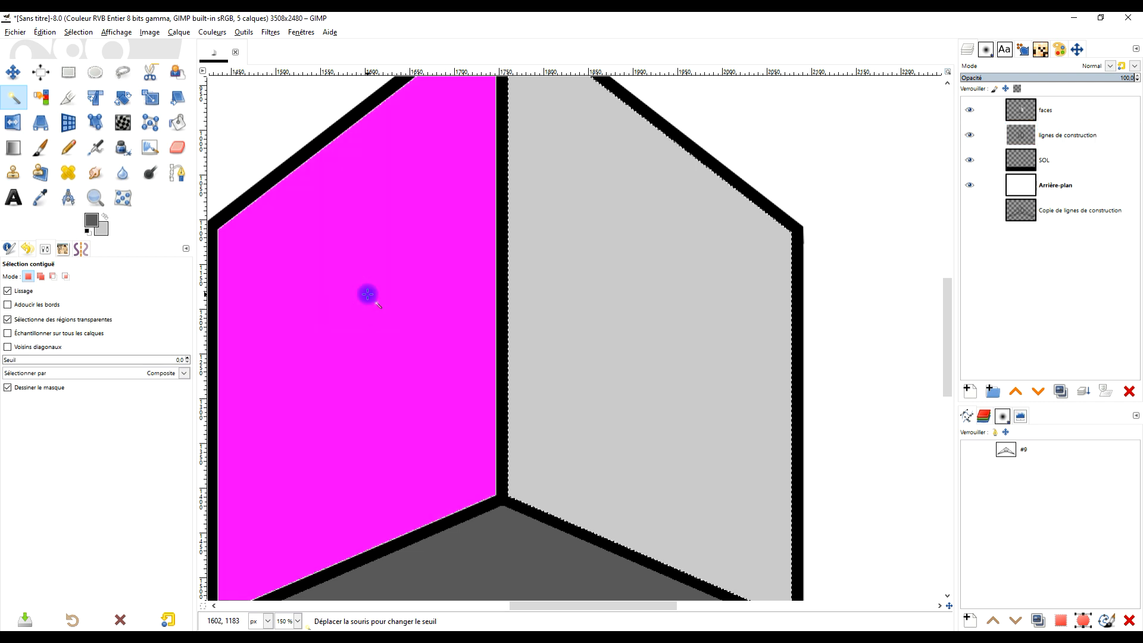
left_click(1051, 114)
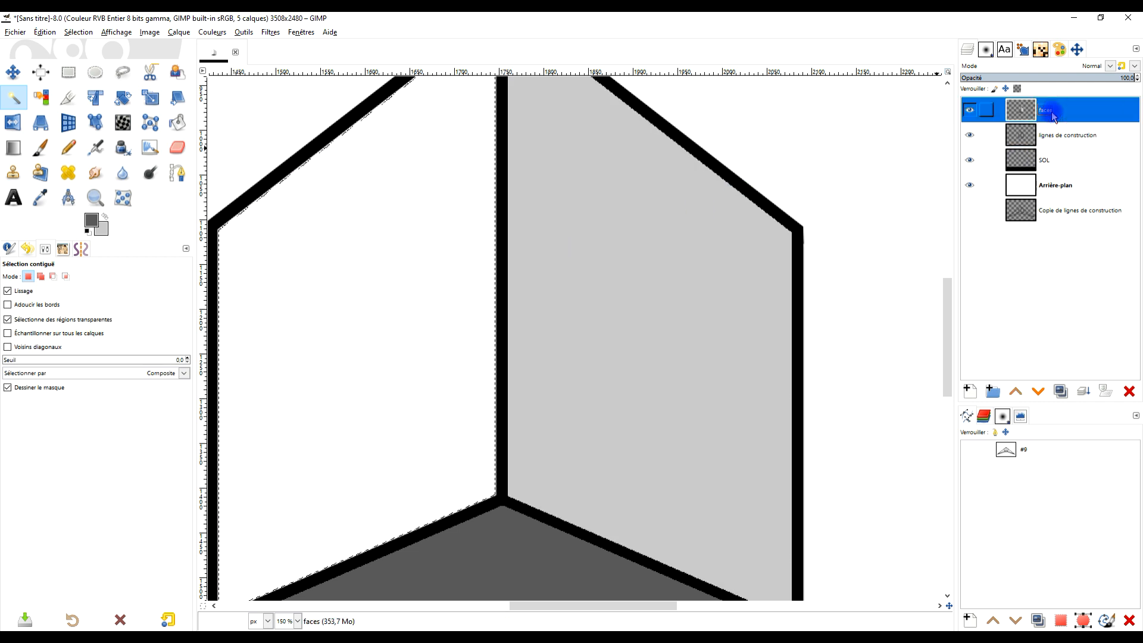
left_click(73, 33)
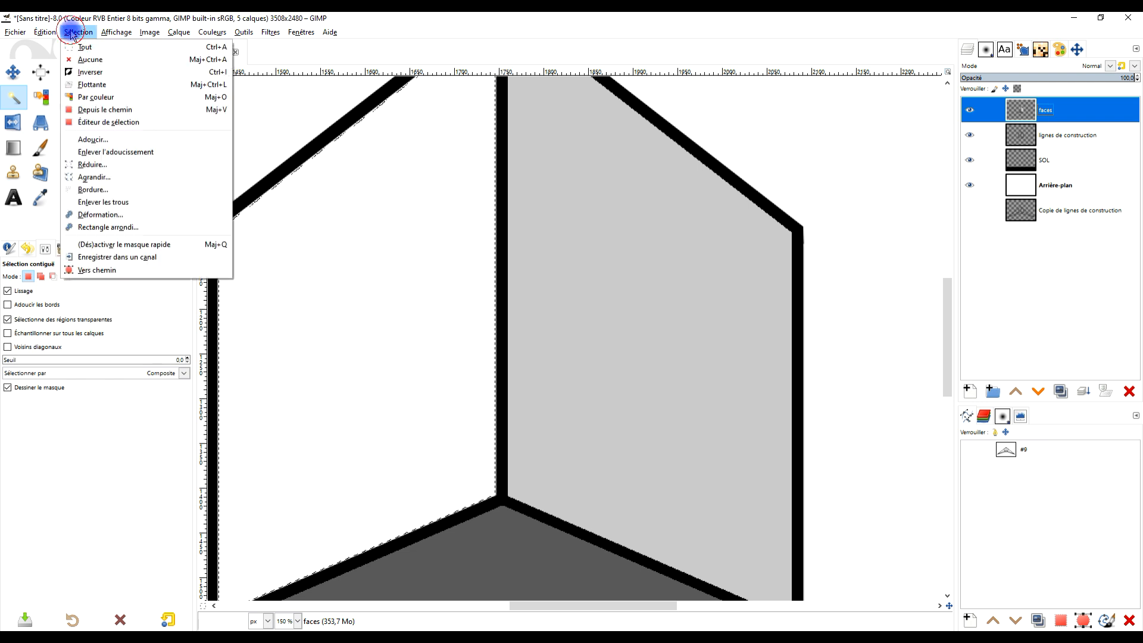
left_click(103, 178)
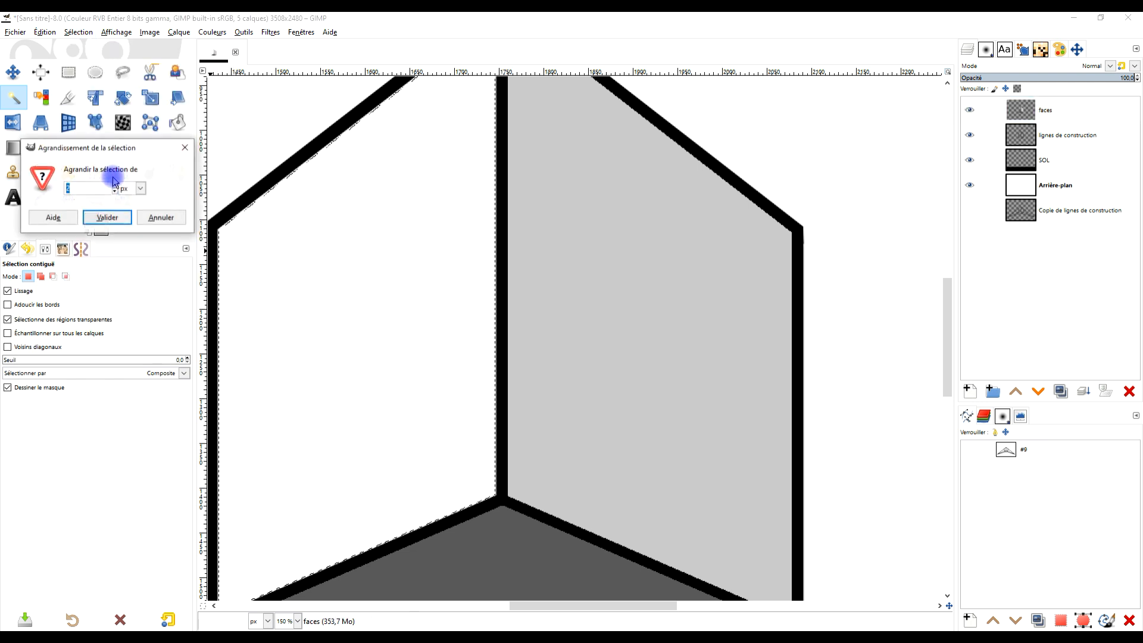
left_click(107, 219)
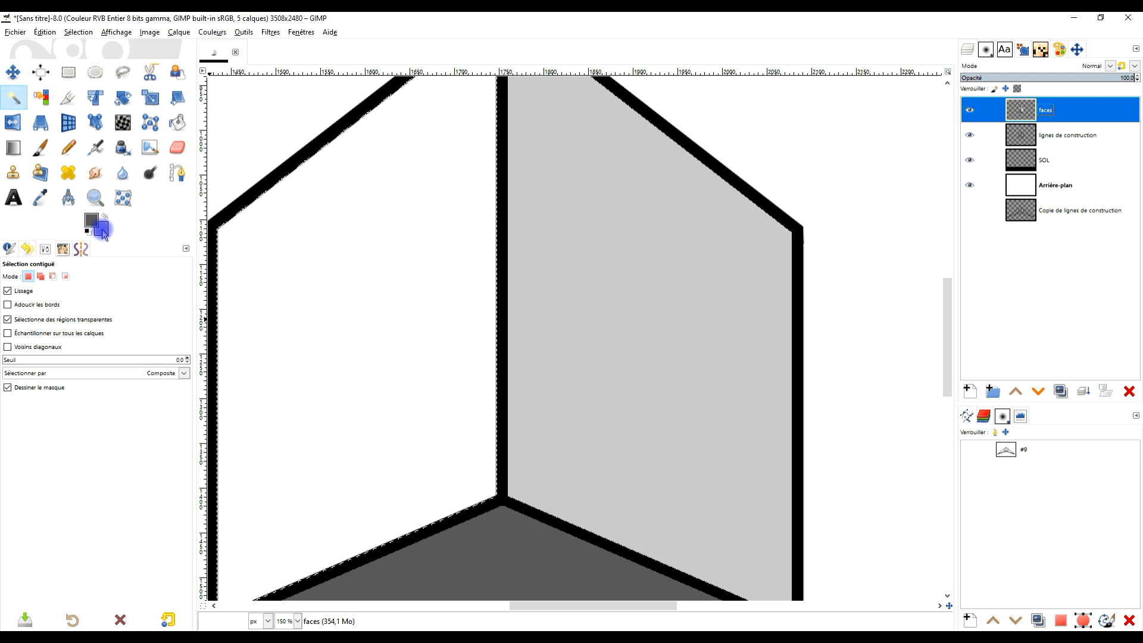
left_click_drag(101, 232, 381, 238)
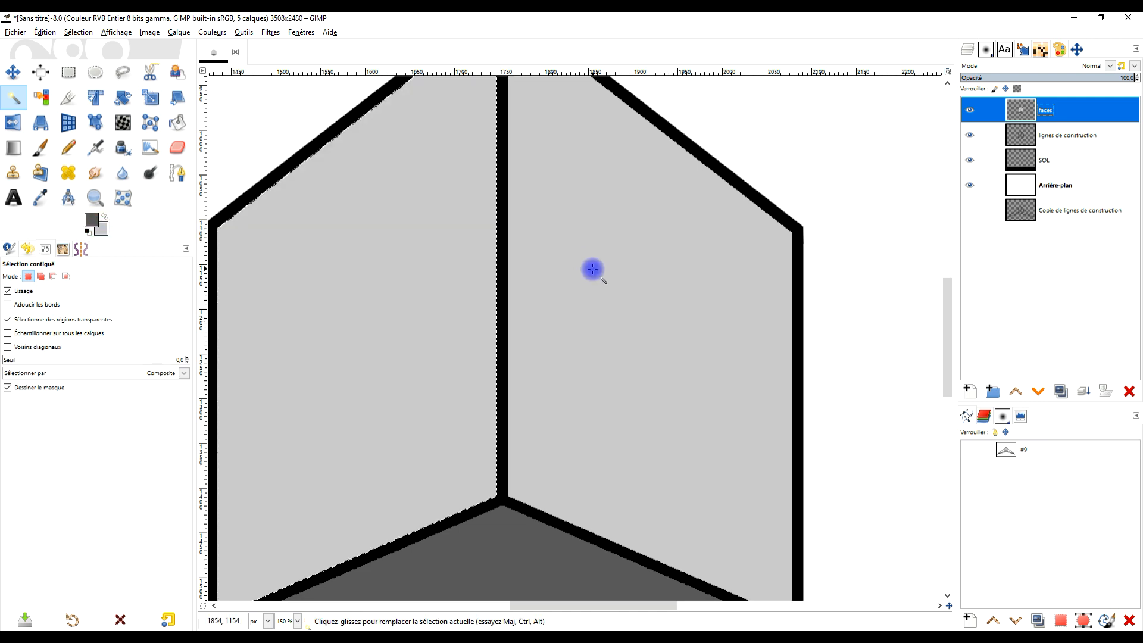
- Clear the selection around the box's left face
scroll(591, 268, "down", 2)
scroll(592, 269, "down", 1)
scroll(583, 300, "up", 1)
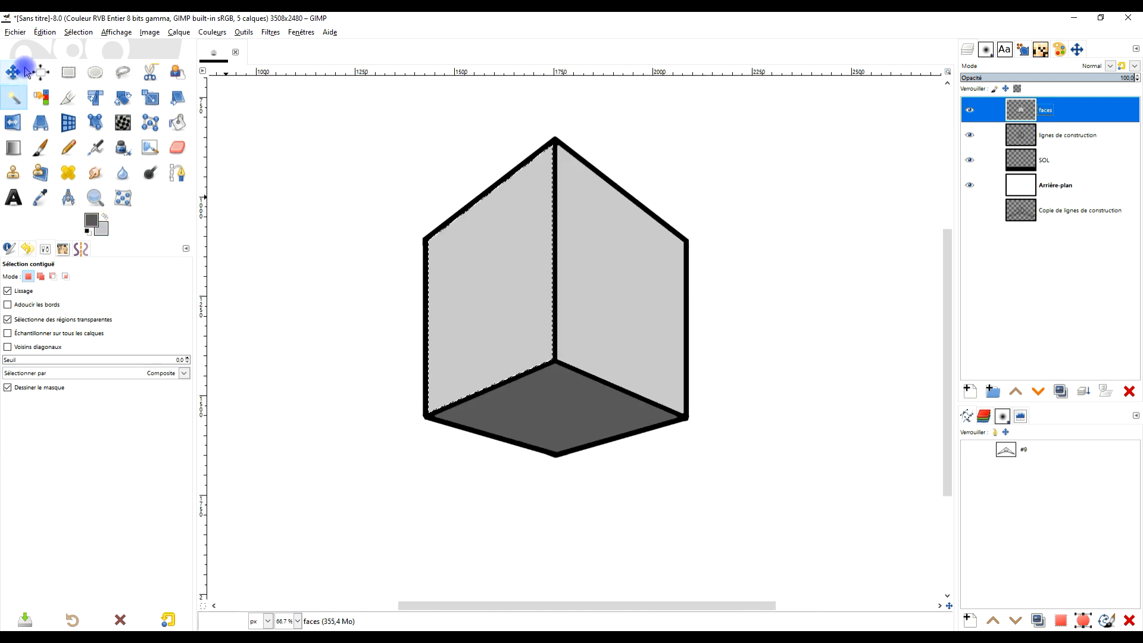
left_click(93, 34)
left_click(108, 59)
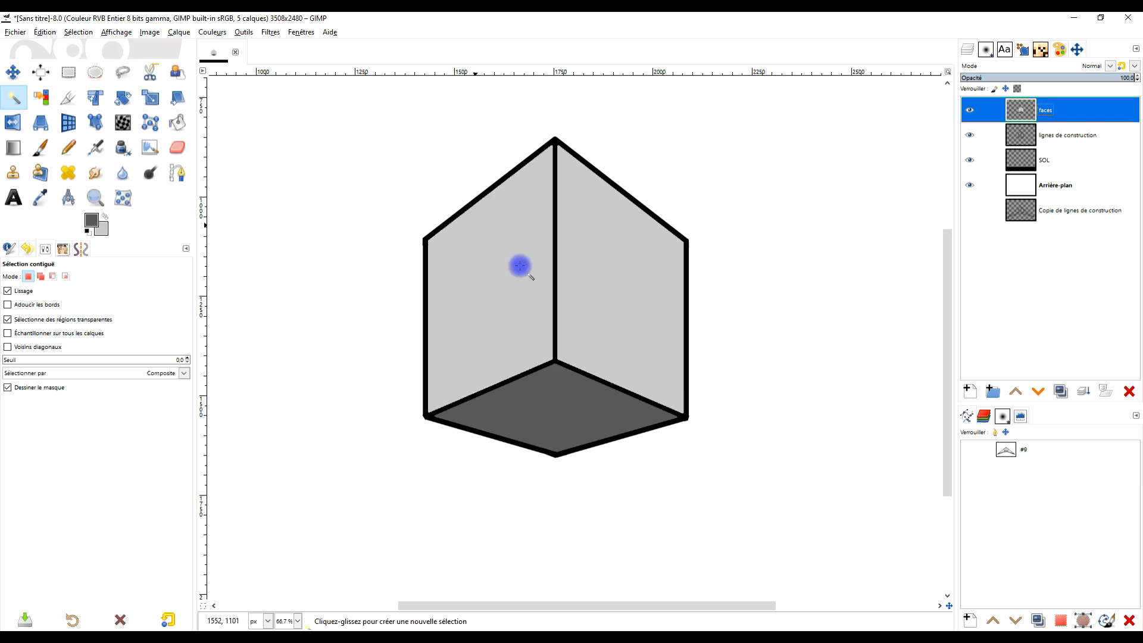
- Create a new layer named points, filled with Transparence, above the faces layer
scroll(575, 302, "down", 3)
scroll(575, 301, "up", 2)
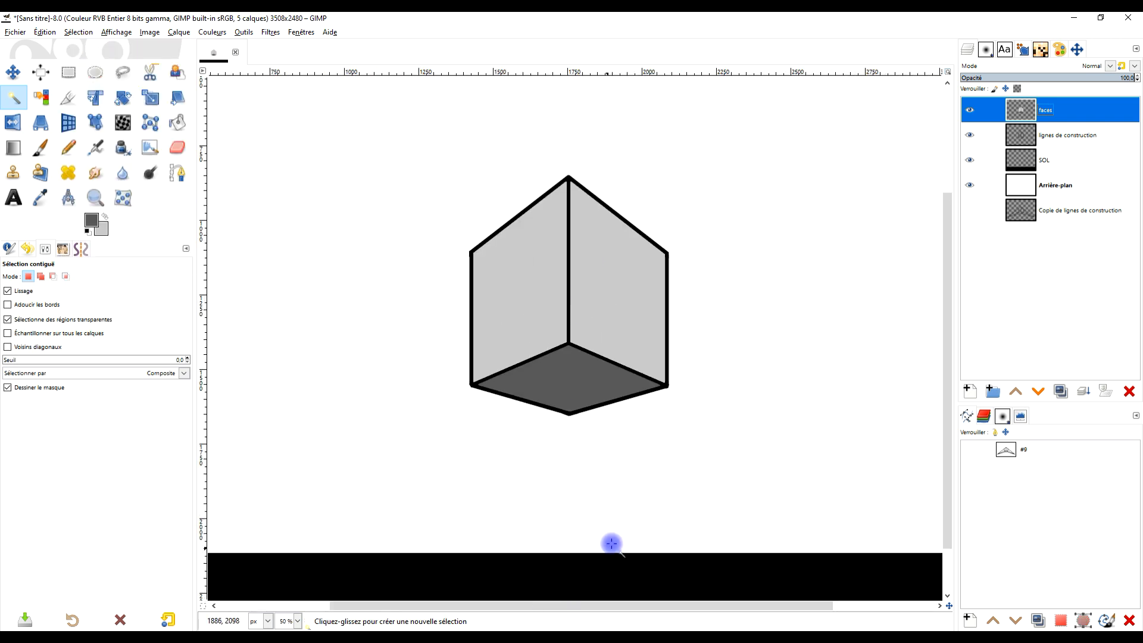
left_click_drag(612, 541, 666, 514)
scroll(649, 250, "up", 1)
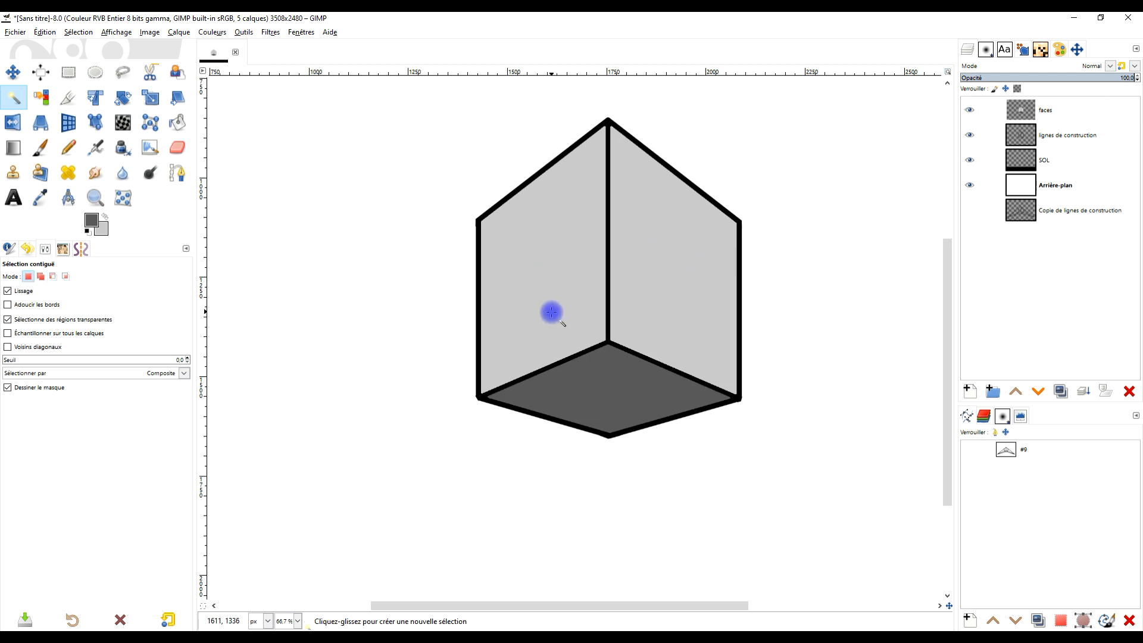
left_click(969, 392)
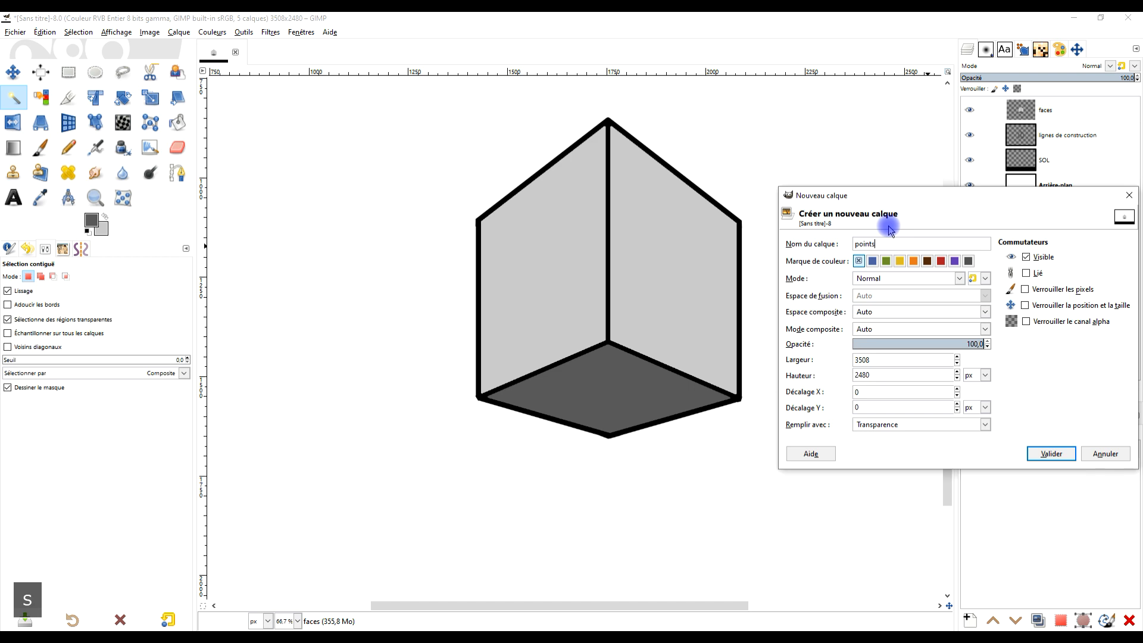
type("points")
left_click(920, 426)
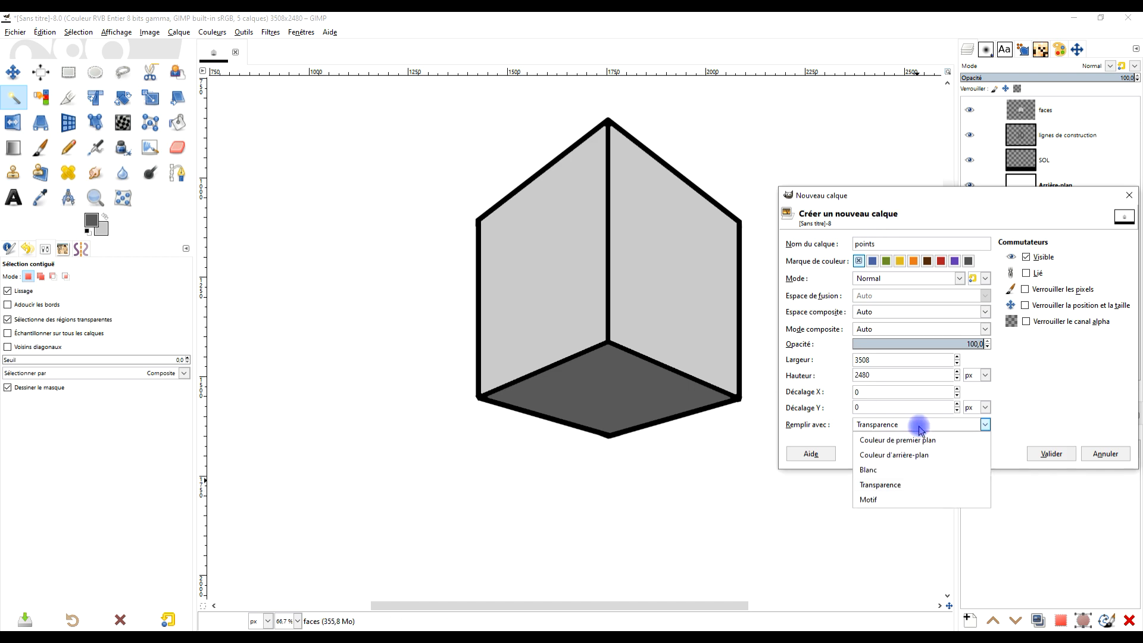
left_click(921, 426)
left_click(1049, 454)
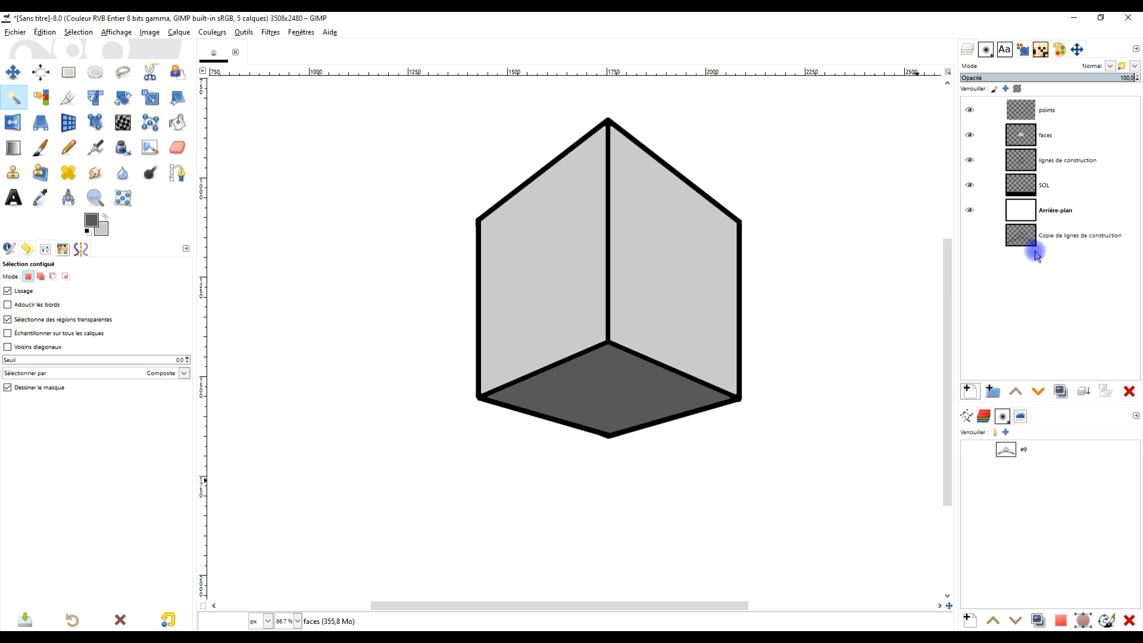
- Draw a circular selection about 118 px wide in the empty area beside the box and fill it with the default black on the points layer
scroll(601, 307, "down", 1)
left_click_drag(551, 321, 701, 309)
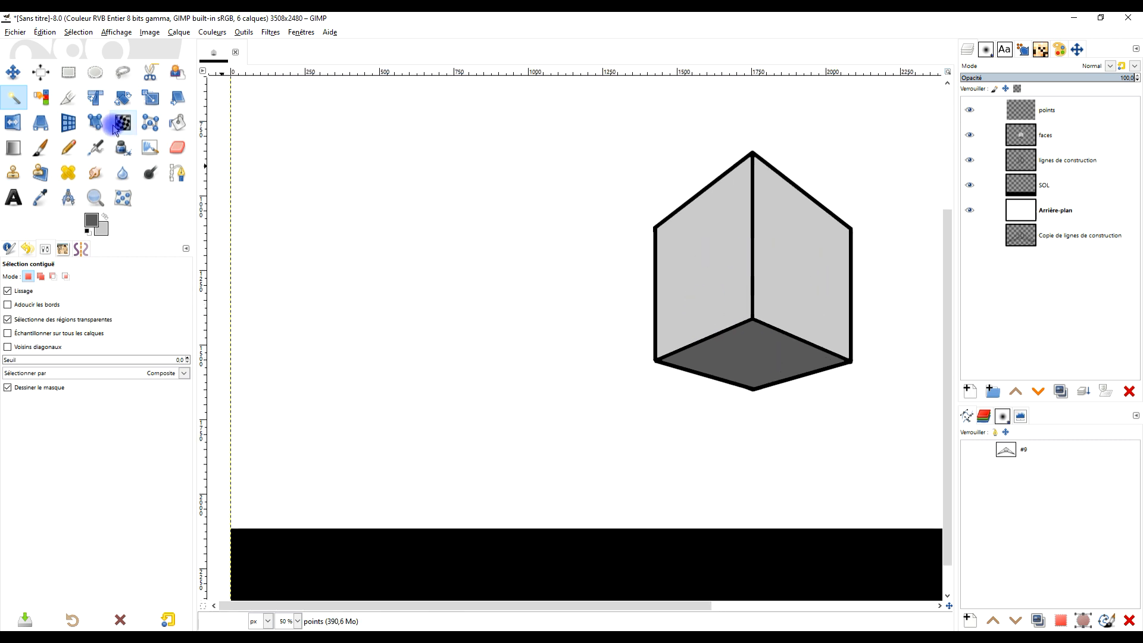
left_click(95, 79)
left_click_drag(307, 146, 342, 181)
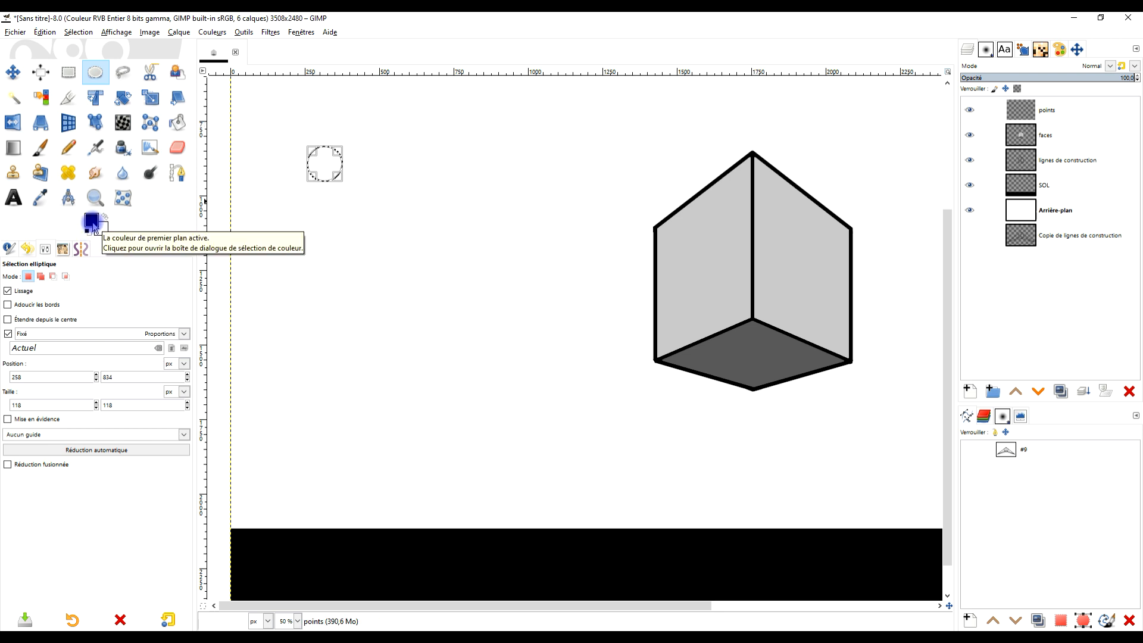
key("d")
left_click_drag(92, 222, 327, 164)
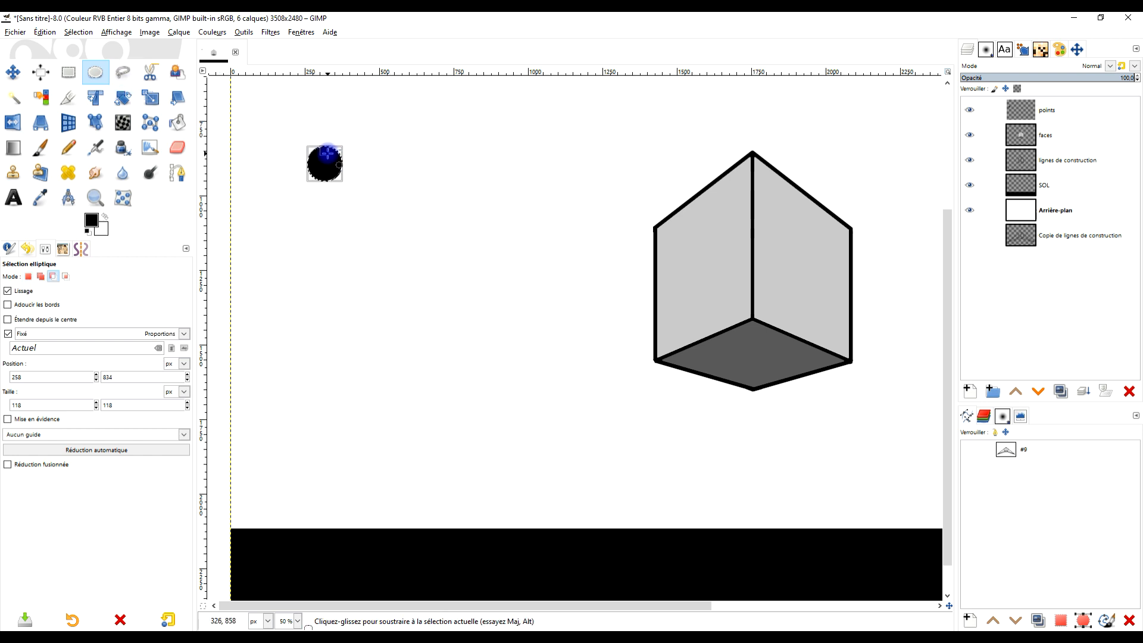
- Draw a rectangular selection about 258 × 228 px around the black dot, with the guides set to Lignes de centre
scroll(325, 165, "up", 1)
left_click(68, 72)
left_click(360, 132)
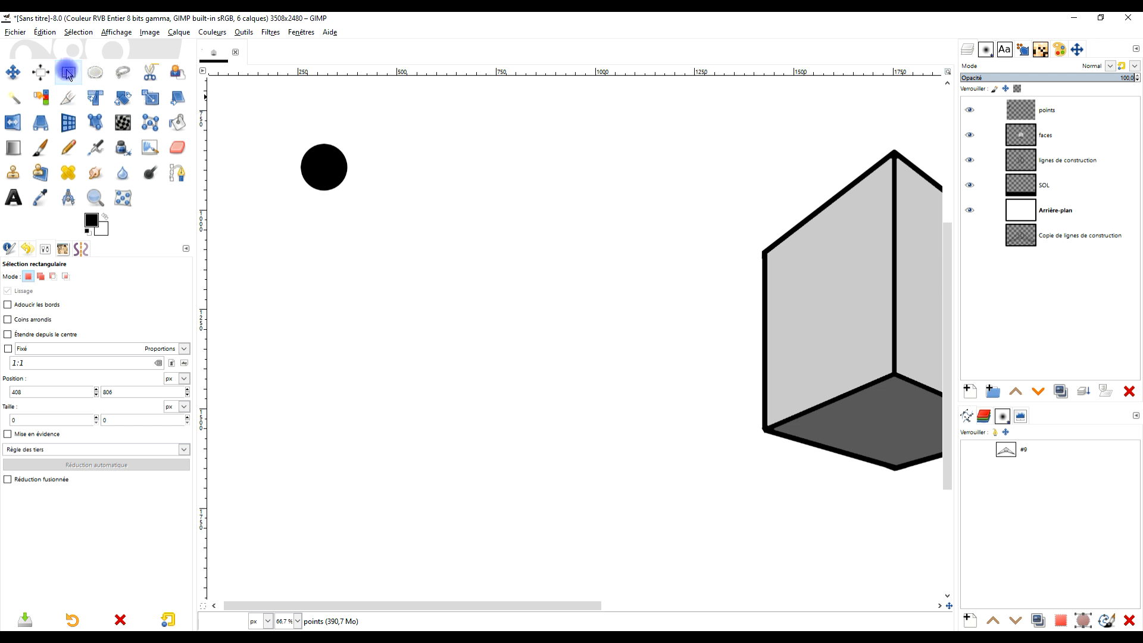
left_click_drag(294, 128, 388, 213)
left_click(94, 449)
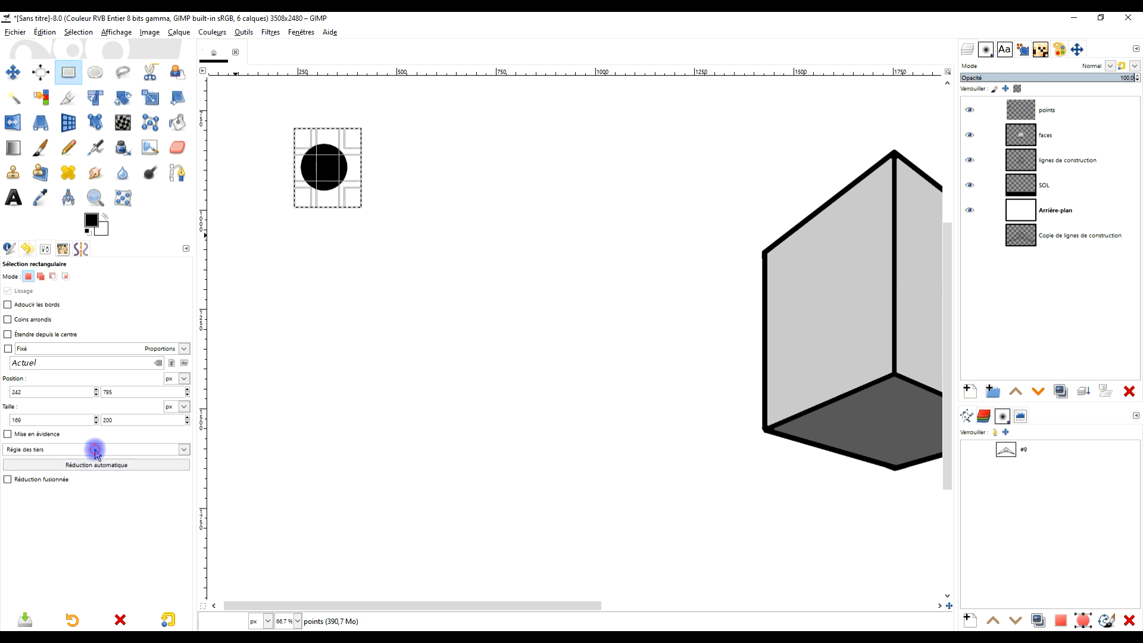
left_click(70, 480)
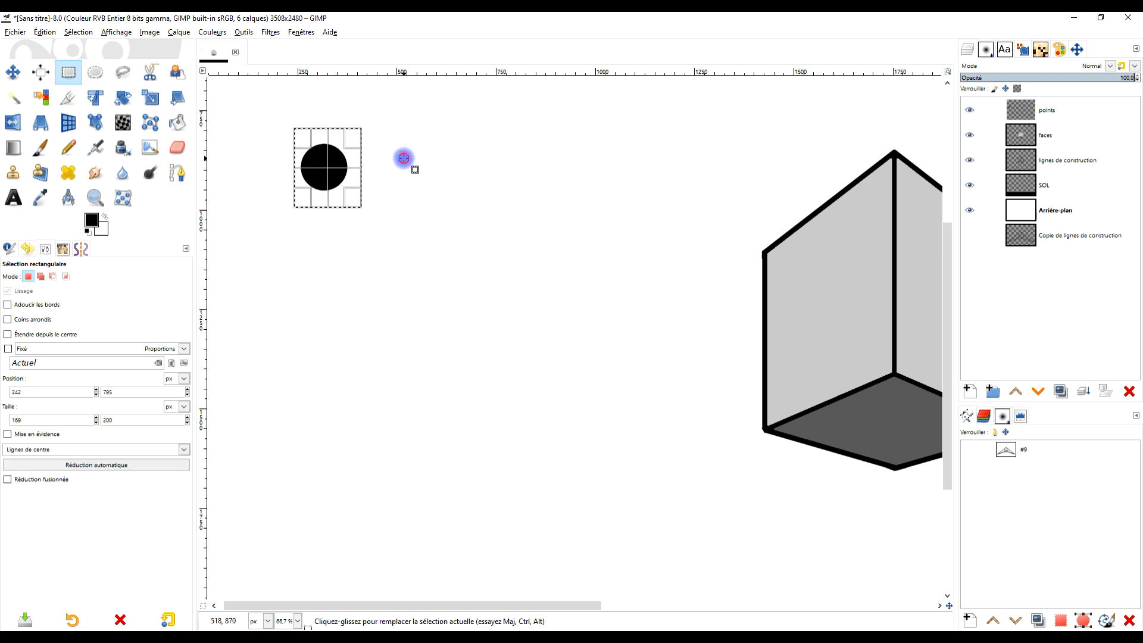
left_click_drag(269, 130, 372, 221)
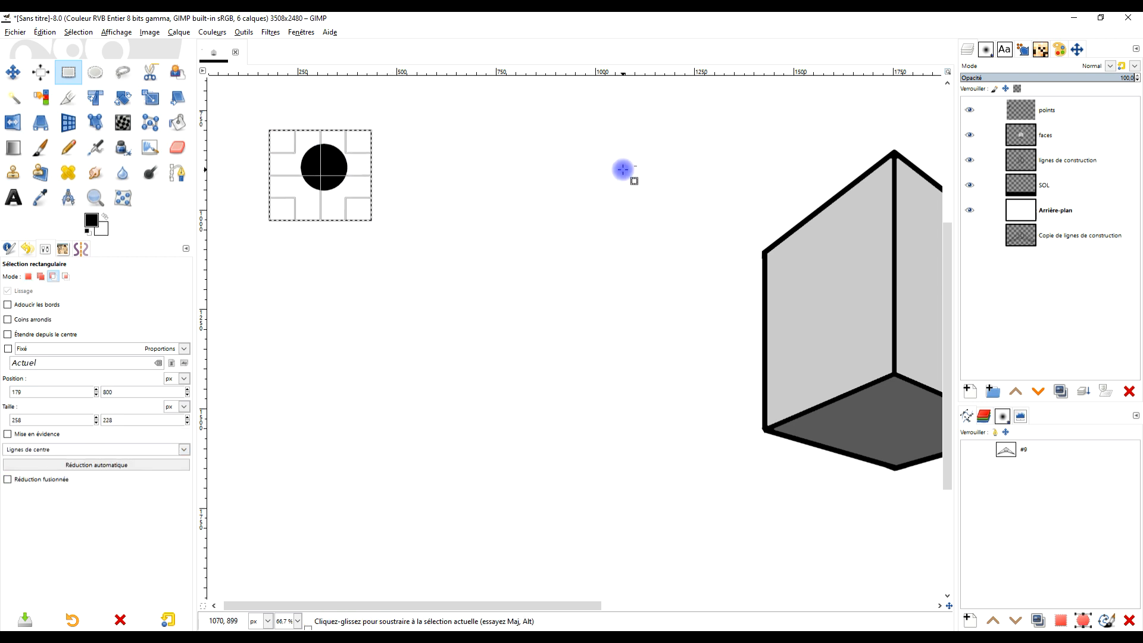
- Paste a copy of the black dot, shift it horizontally about 300 px to the original's right, and anchor it
key("ctrl+c")
key("ctrl+v")
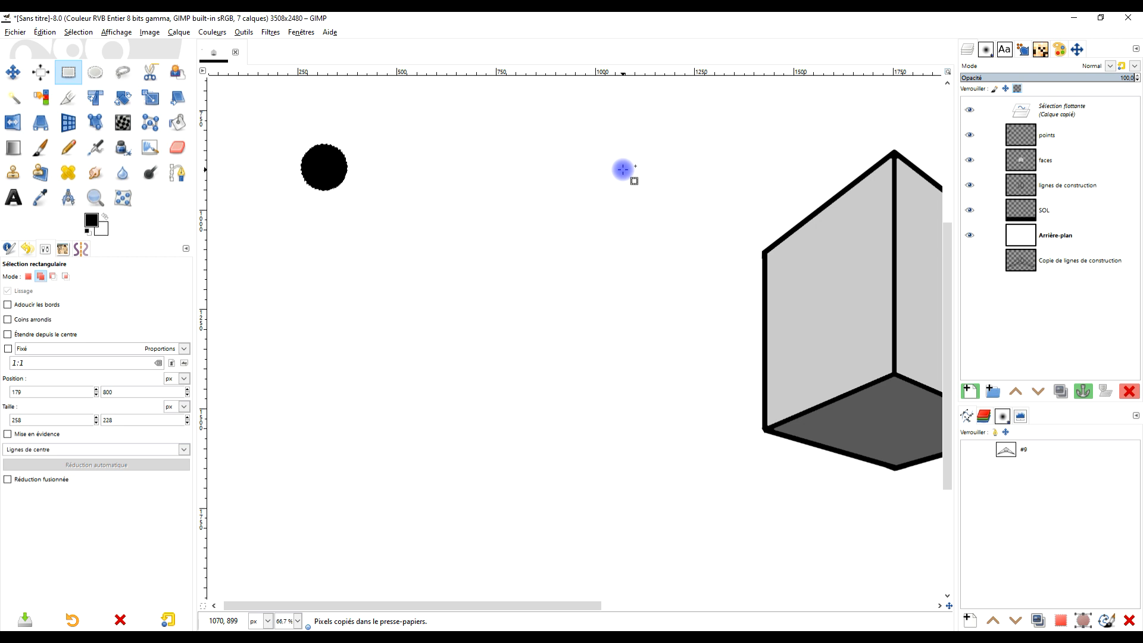
key("shift+Right")
key("shift+Right")
key("shift+Right")
key("shift+Right")
key("shift+Right")
key("shift+Right")
key("shift+Right")
key("shift+Right")
key("shift+Right")
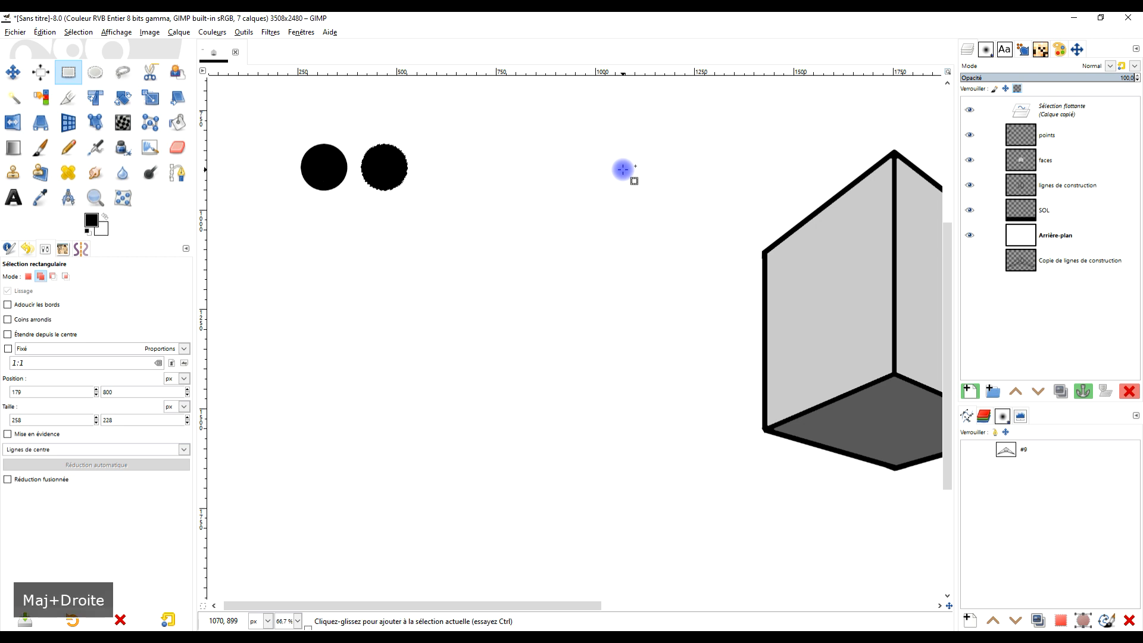
key("shift+Right")
key("shift+Right")
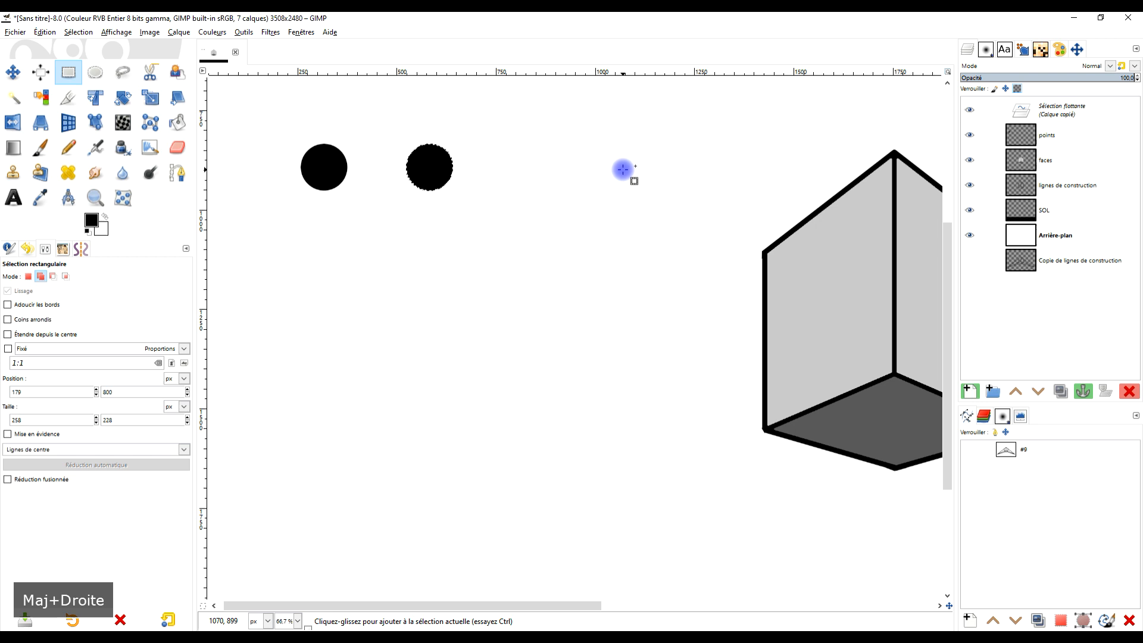
key("shift+Right")
key("shift+Right")
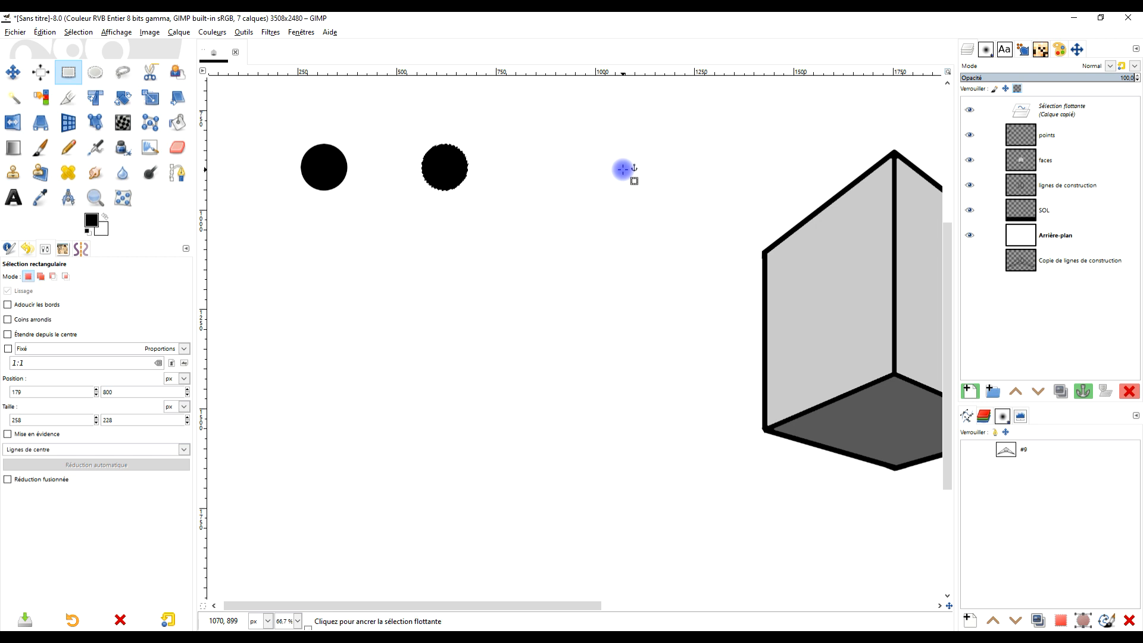
left_click(481, 137)
- Draw a rectangular selection about 544 × 217 px around the two dots and copy its content
mouse_move(279, 125)
left_mouse_down()
mouse_move(528, 212)
mouse_move(494, 206)
left_mouse_up()
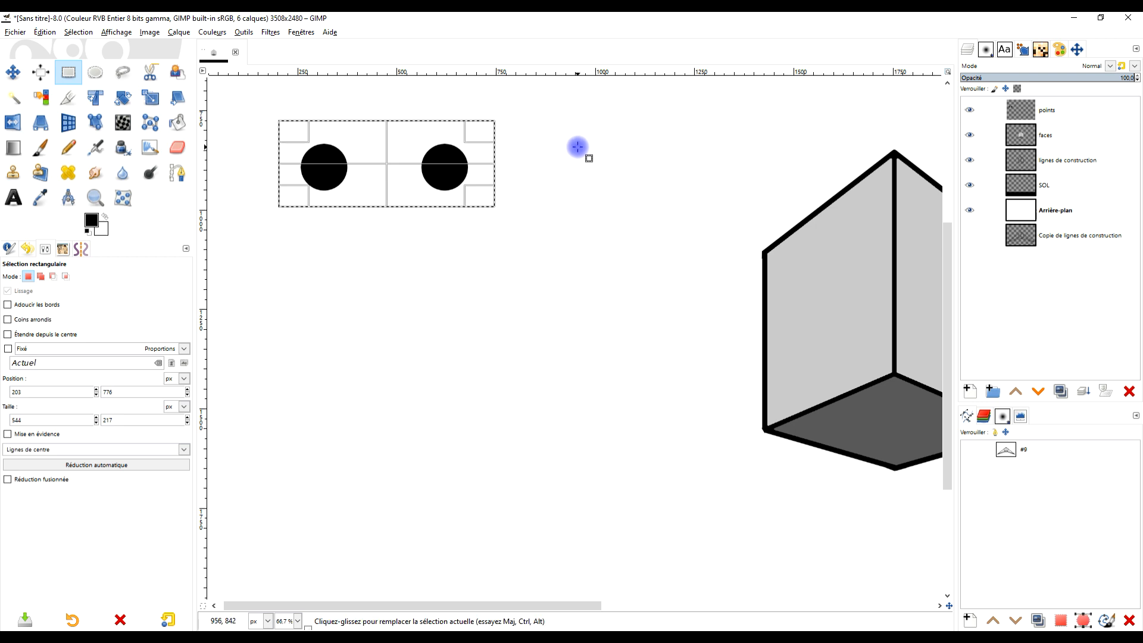
key("ctrl")
key("ctrl+c")
- Try to position a pasted copy of the two dots directly below the originals, and undo the move and the paste
key("ctrl+v")
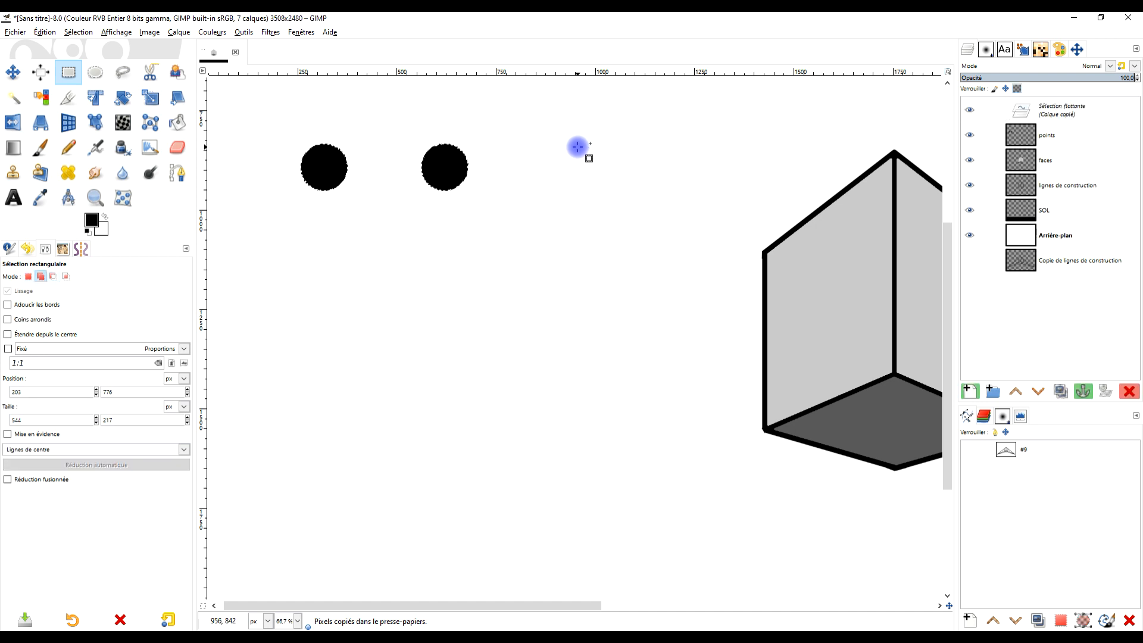
key("shift+Down")
key("shift+Down")
key("Down")
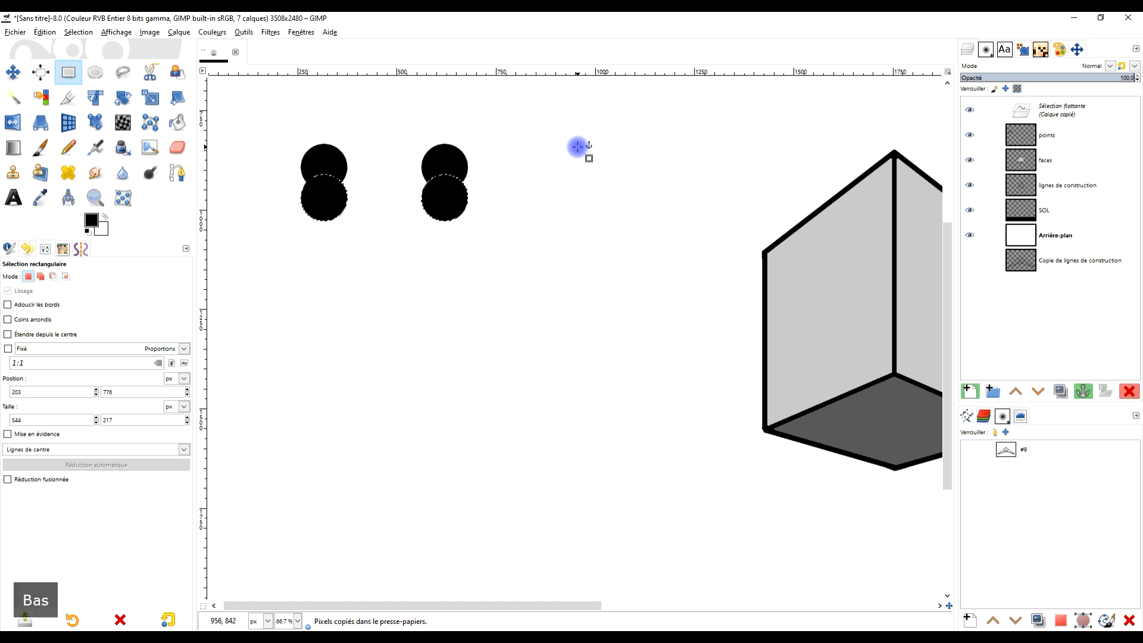
key("shift+Down")
key("shift+Down")
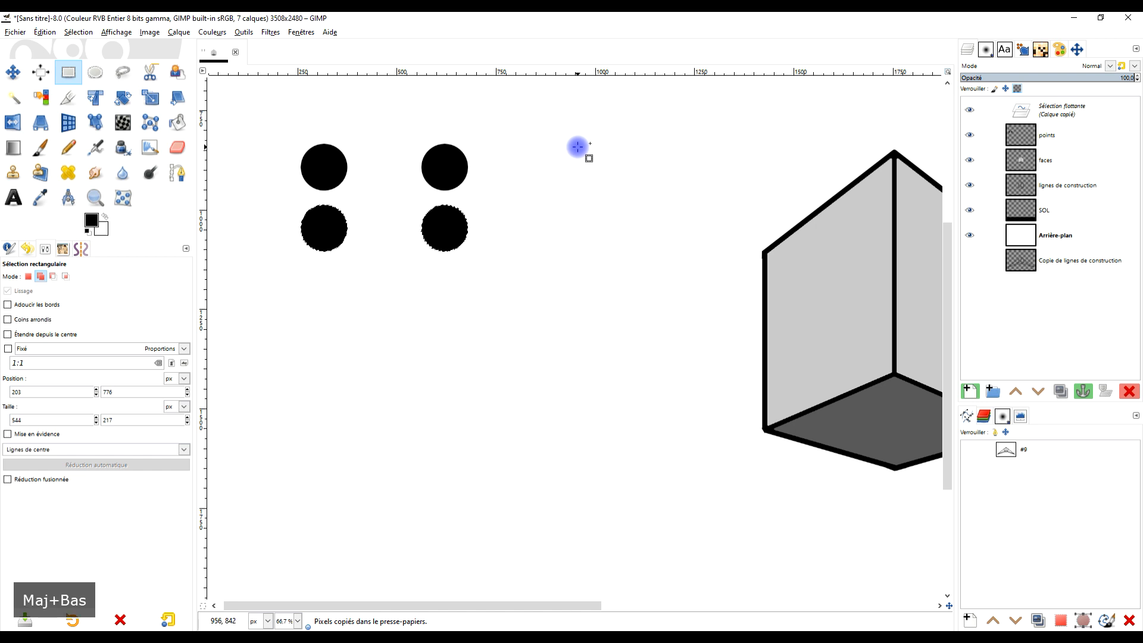
key("shift+Down")
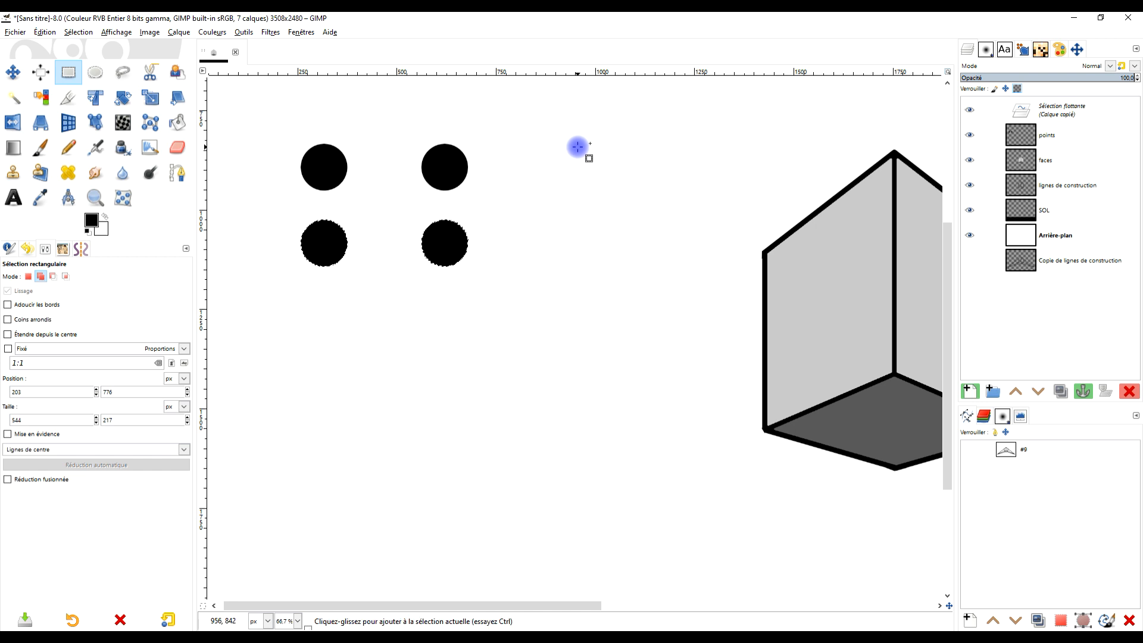
key("shift+Up")
key("shift+Up")
key("shift+Up")
key("shift+Up")
key("shift+Up")
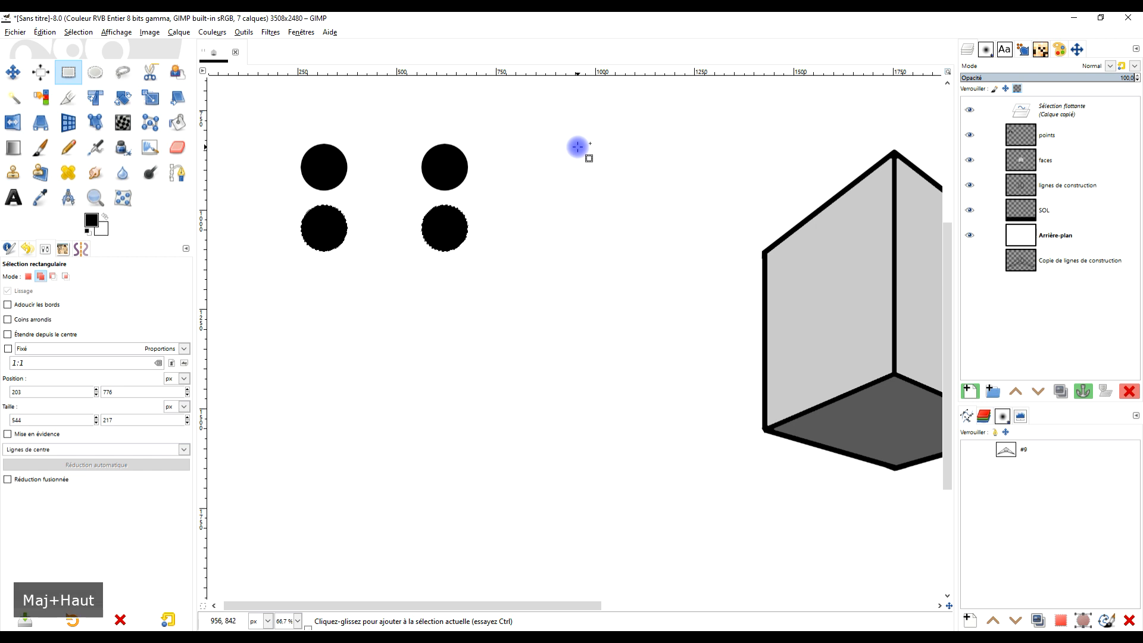
key("ctrl+z")
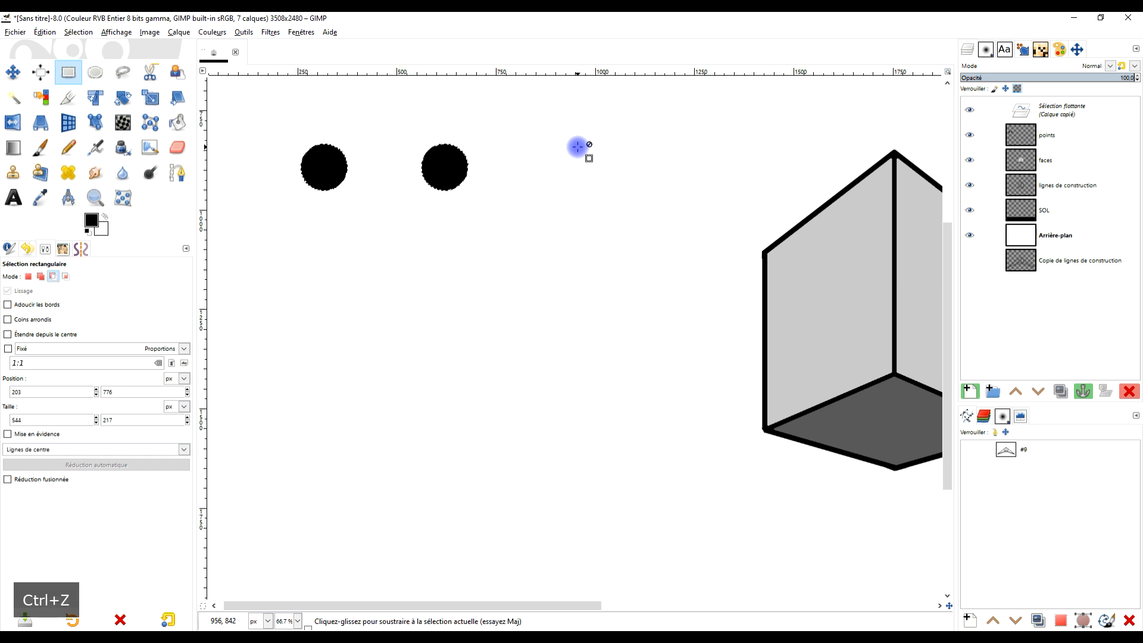
key("ctrl+z")
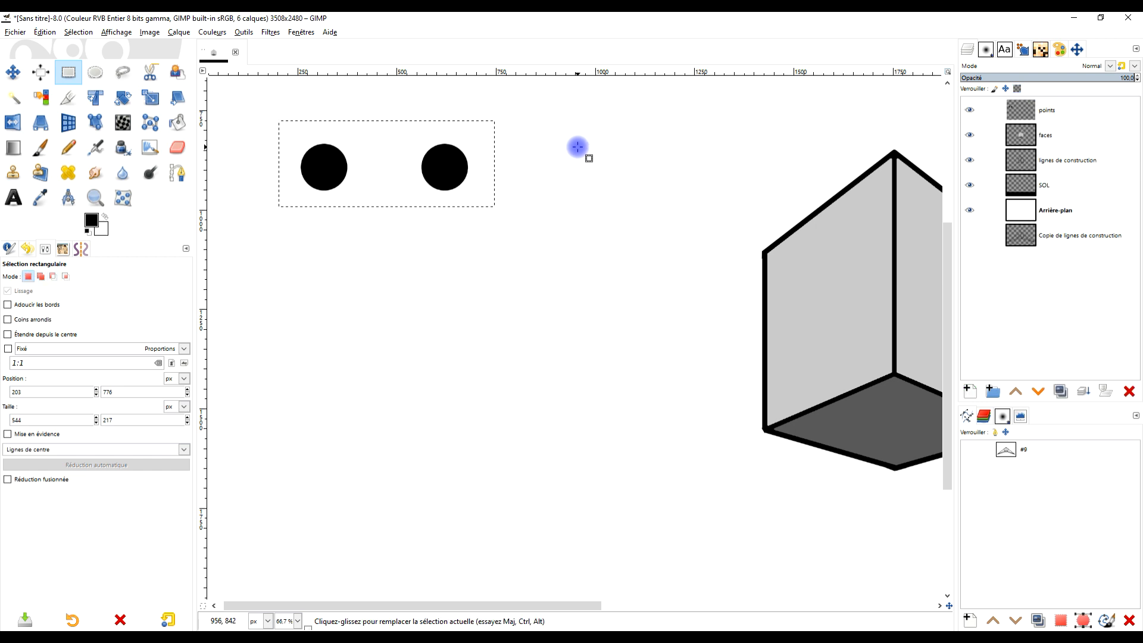
- Copy the two selected dots again and paste them over the originals as a floating selection
key("ctrl+c")
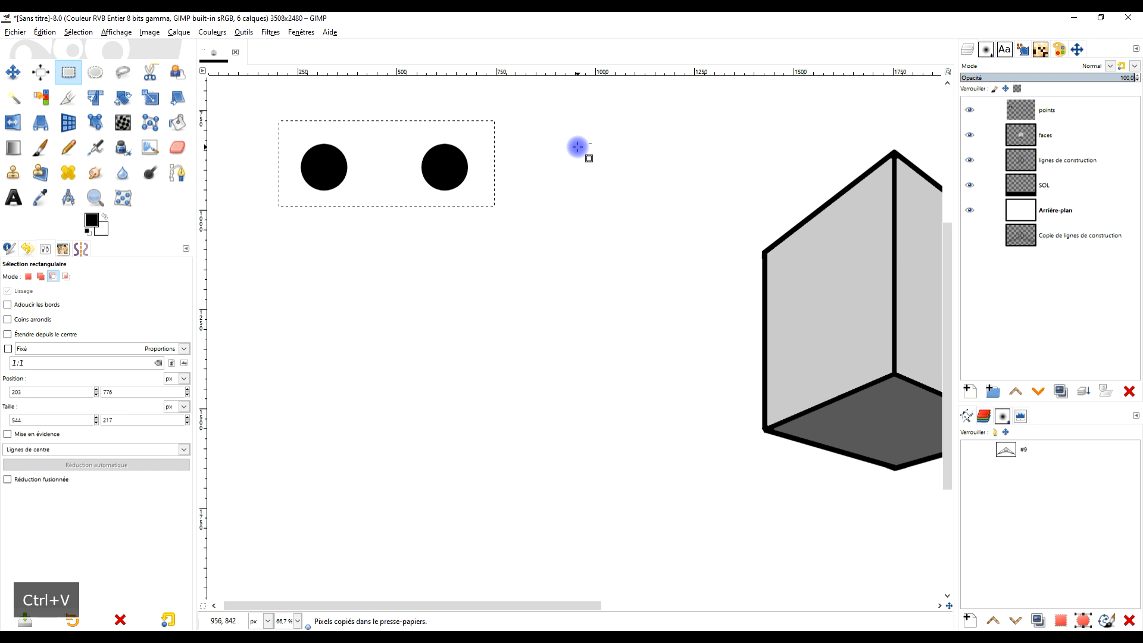
key("ctrl+v")
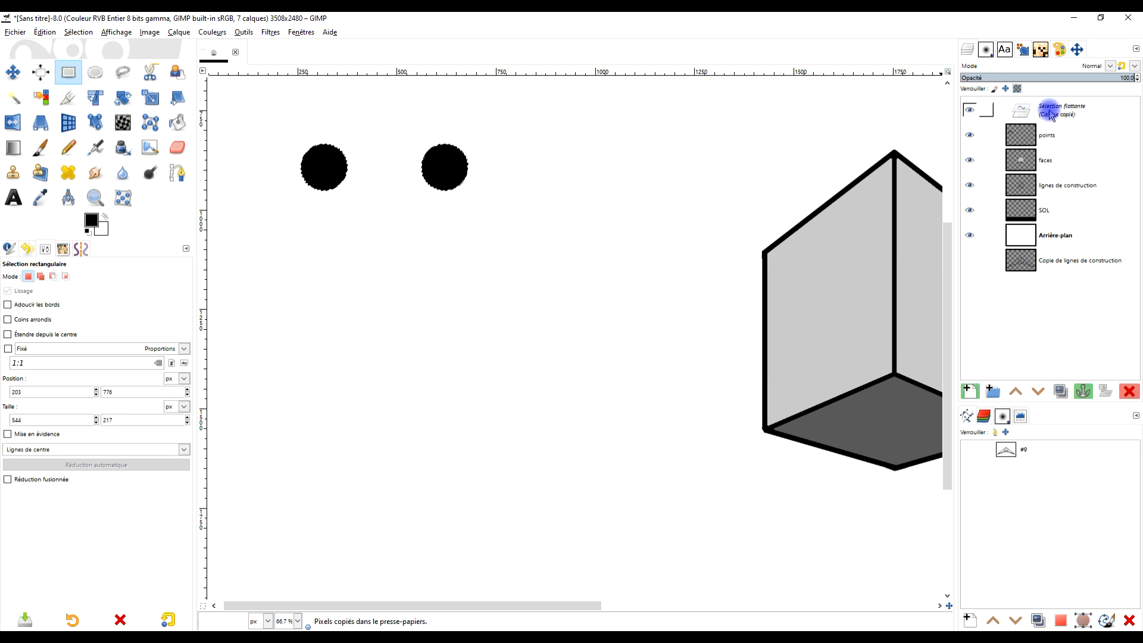
left_click(52, 32)
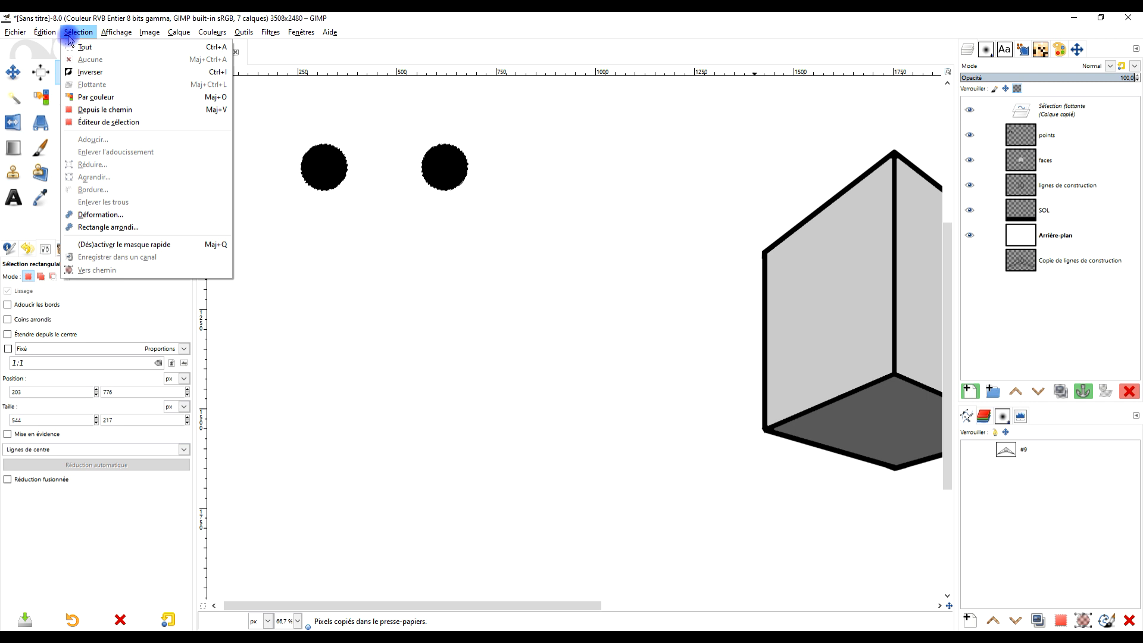
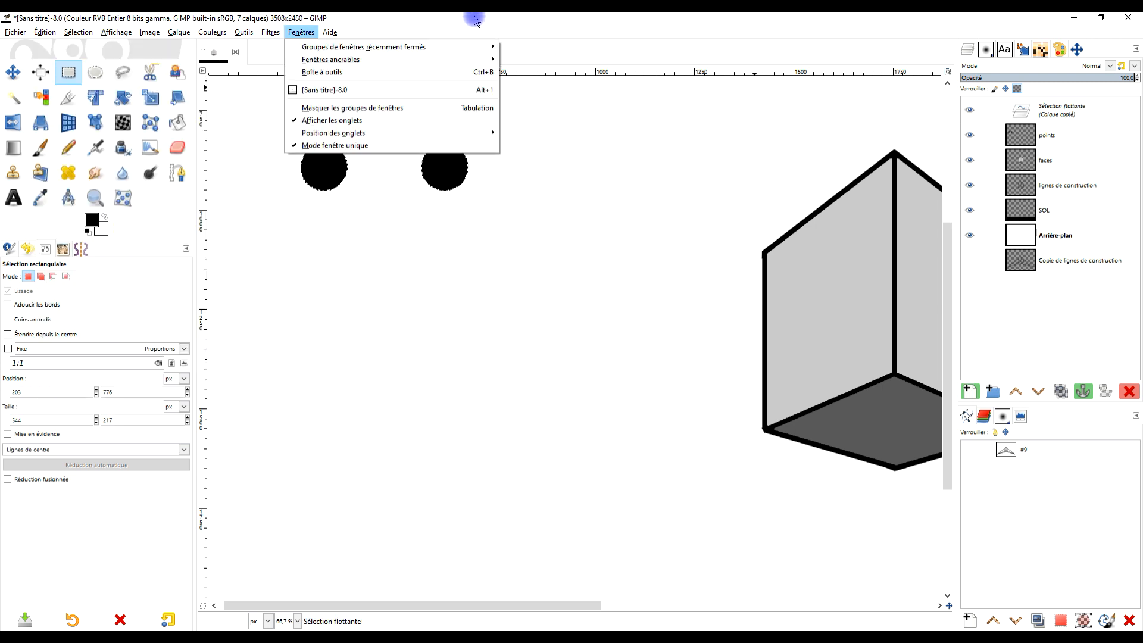
- Undo the last paste and make a new rectangular selection about 540 × 234 px around the two dots on the points layer
left_click(538, 25)
key("ctrl+z")
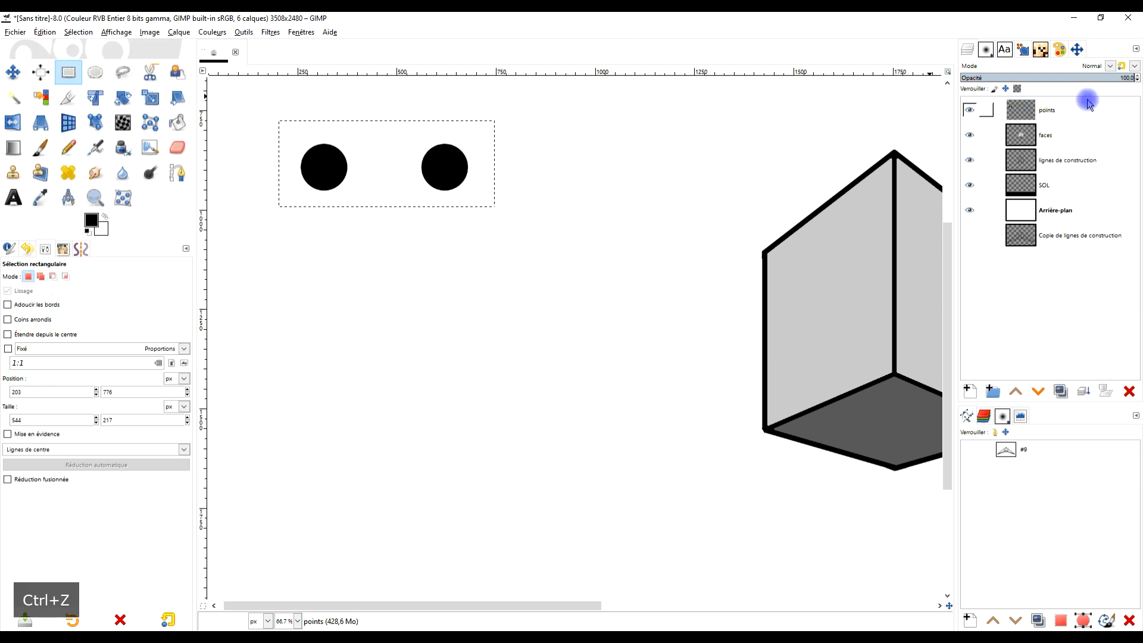
left_click(1056, 113)
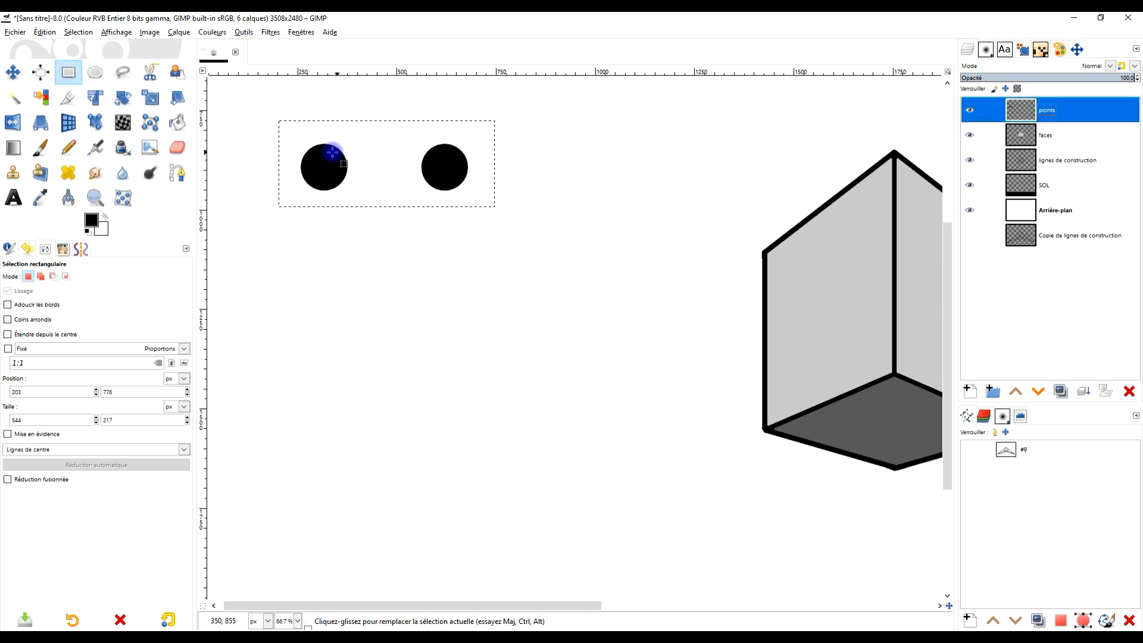
left_click_drag(276, 117, 490, 211)
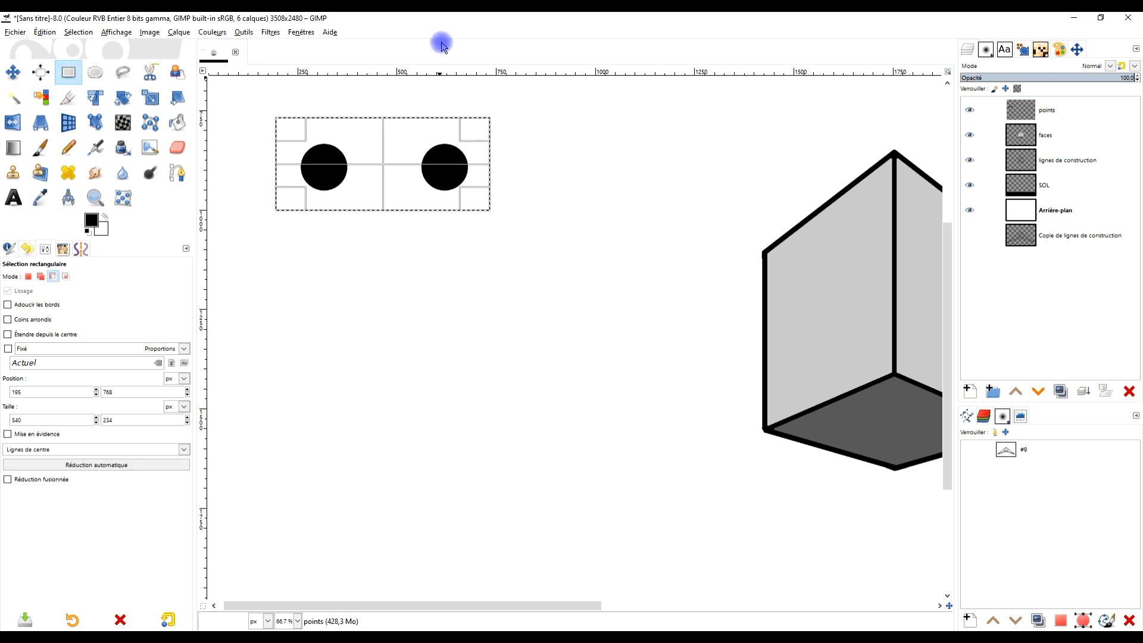
- Paste a copy of the two selected dots, shift it straight down about 190 px, and anchor it as a second row
key("ctrl+c")
key("ctrl+v")
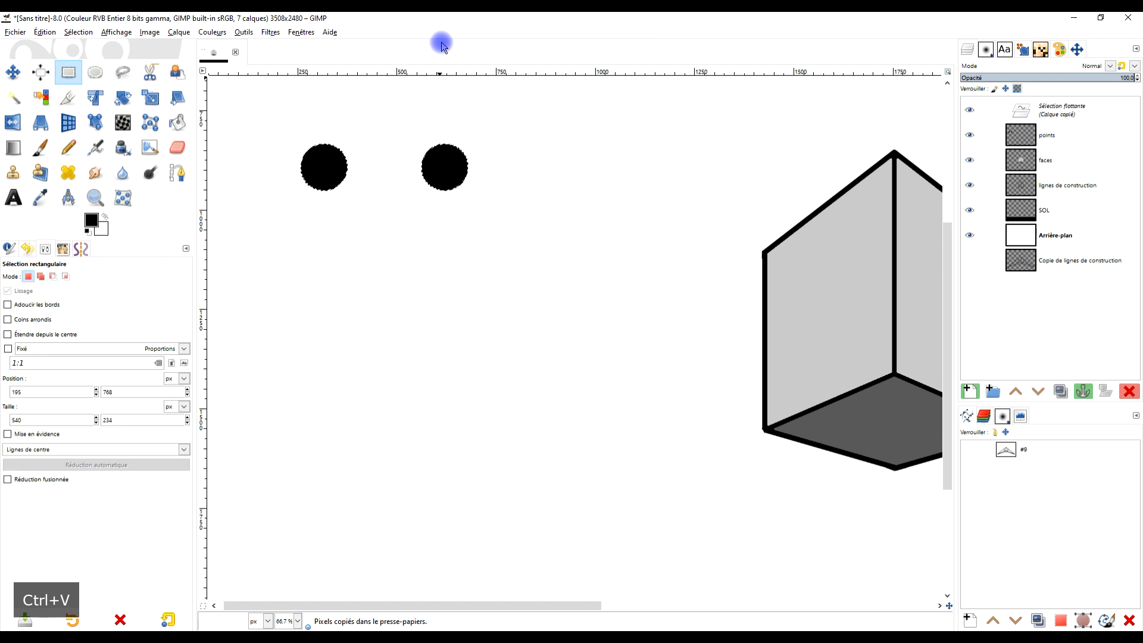
key("shift")
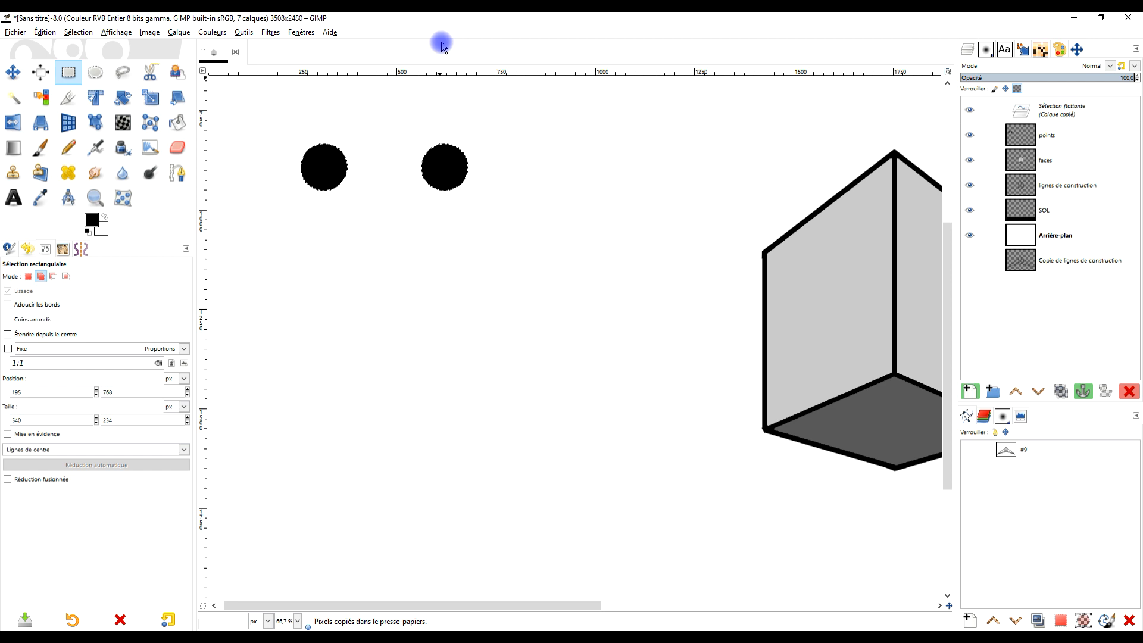
key("shift+Down")
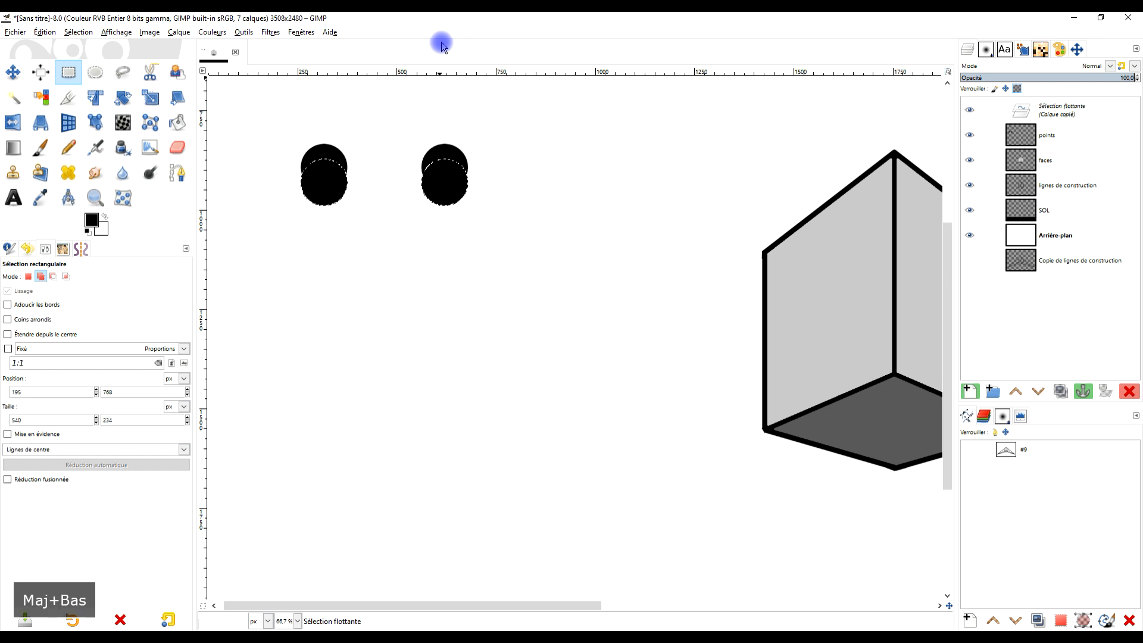
key("shift+Down")
key("shift+Down")
key("shift+Down")
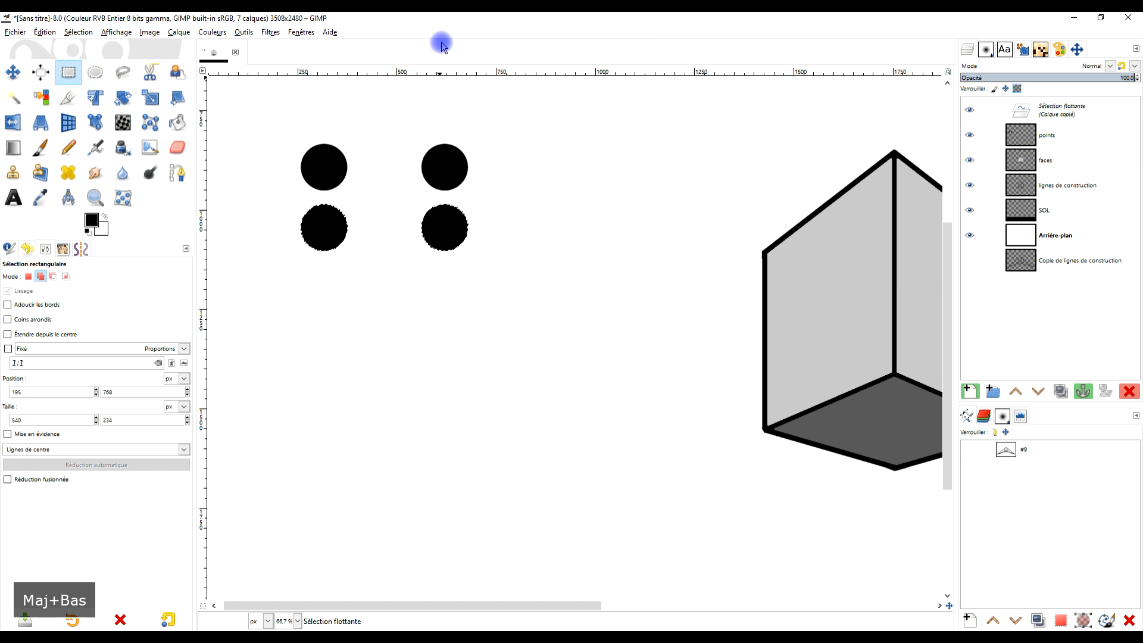
key("shift+Down")
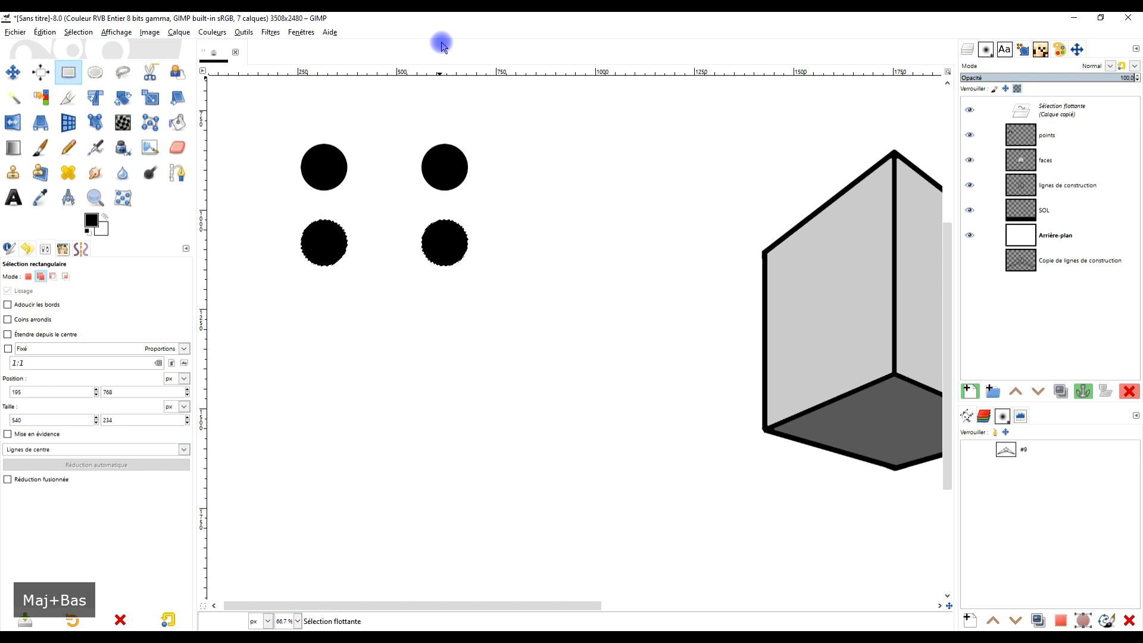
left_click(366, 207)
- Copy the second row of dots with a selection about 554 × 158 px and anchor the copy about 190 px below it
left_click_drag(287, 210, 505, 273)
key("ctrl+c")
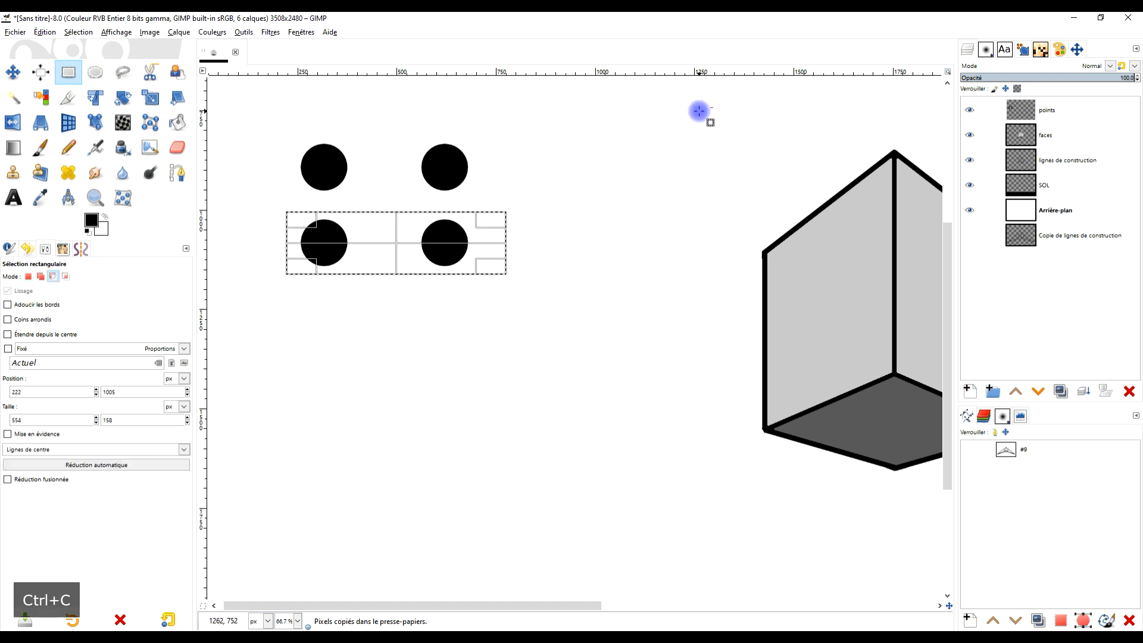
key("ctrl+v")
key("shift+Down")
key("shift+Down")
key("shift+Down")
key("shift+Down")
key("shift+Down")
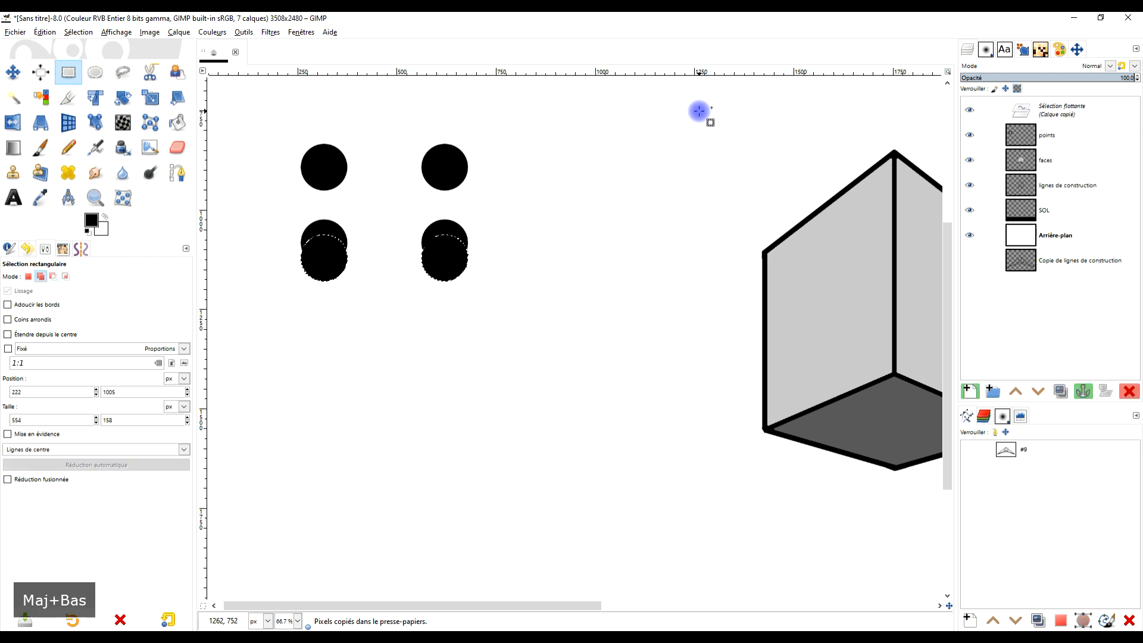
key("shift+Down")
key("shift+Down")
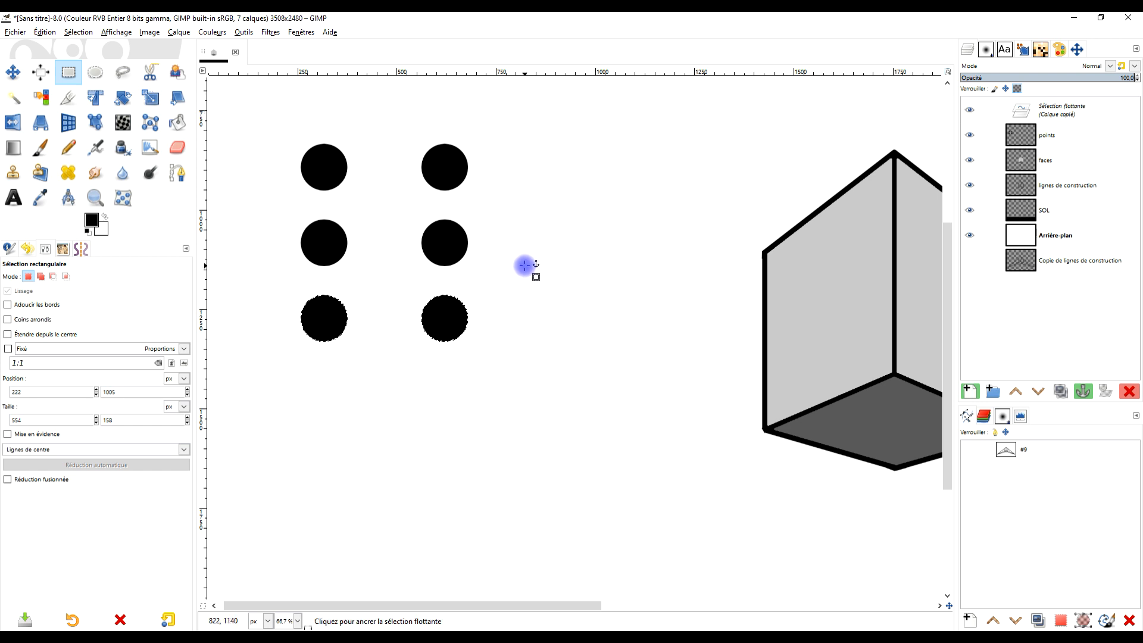
left_click(554, 240)
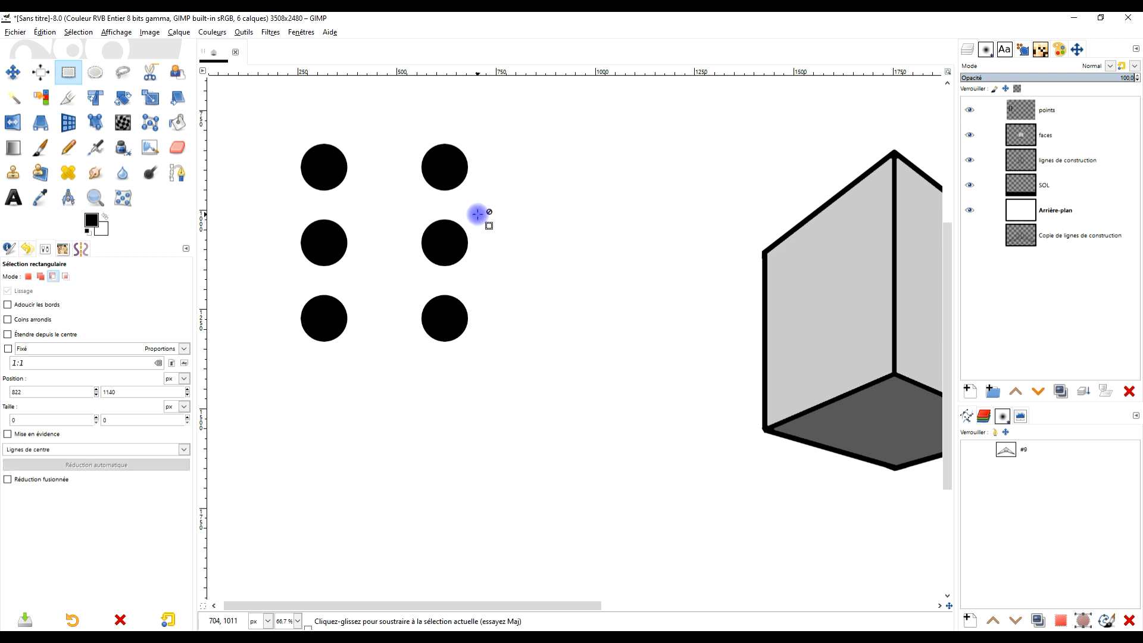
- Duplicate the points layer with its six dots and hide the duplicate
scroll(477, 213, "down", 2, "ctrl")
scroll(477, 213, "up", 1, "ctrl")
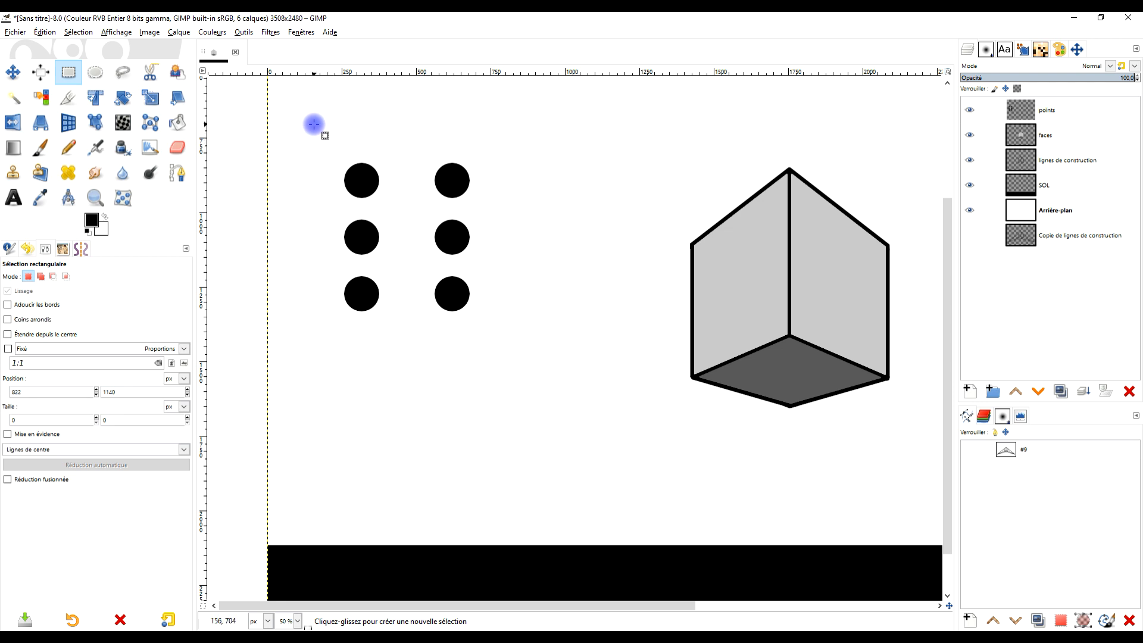
left_click(1060, 118)
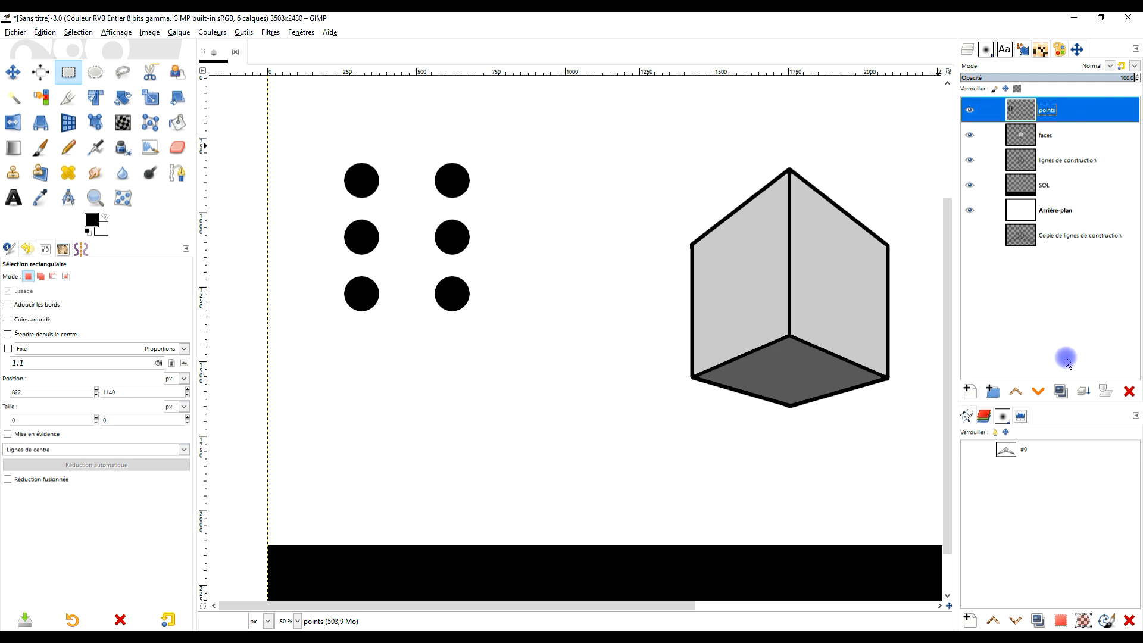
left_click(1061, 391)
left_click(969, 110)
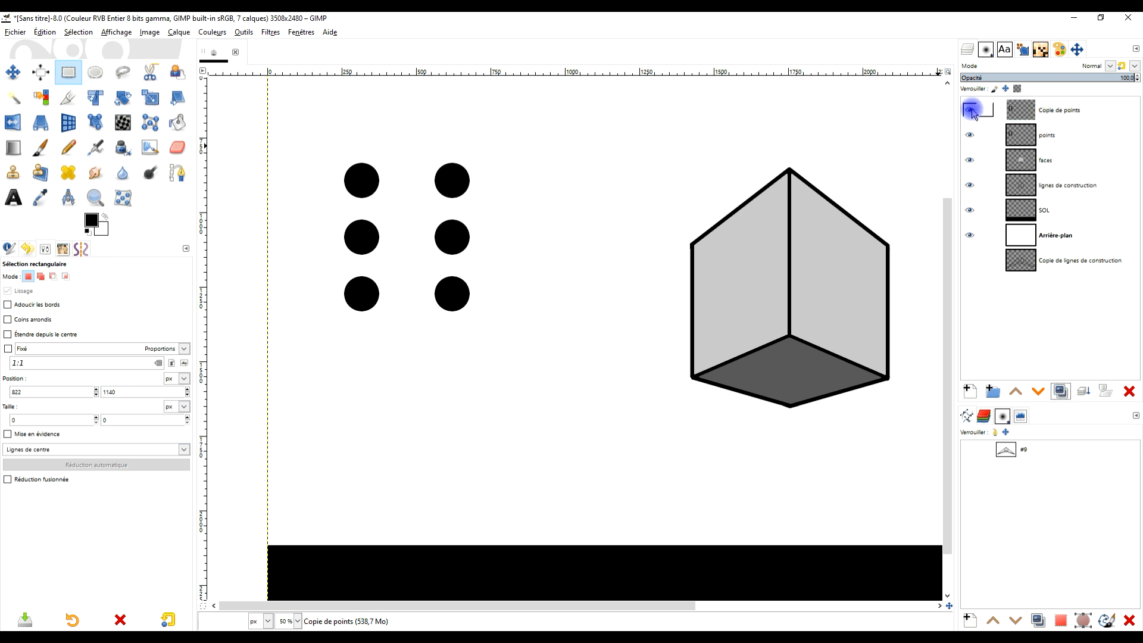
- Crop the original points layer to its content
left_click(1069, 139)
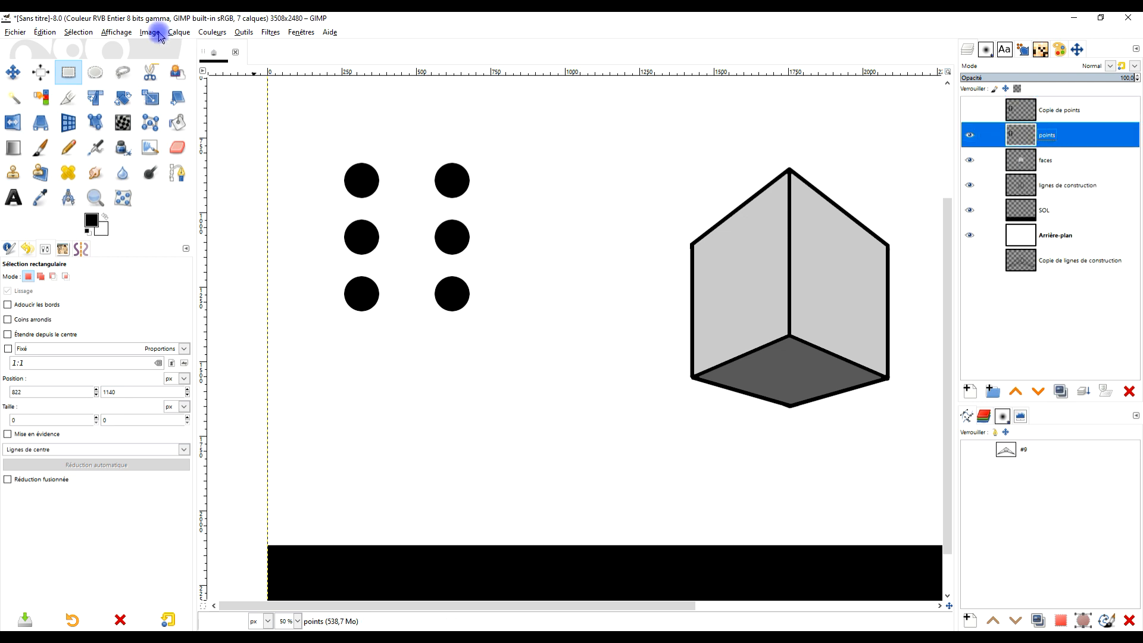
left_click(178, 33)
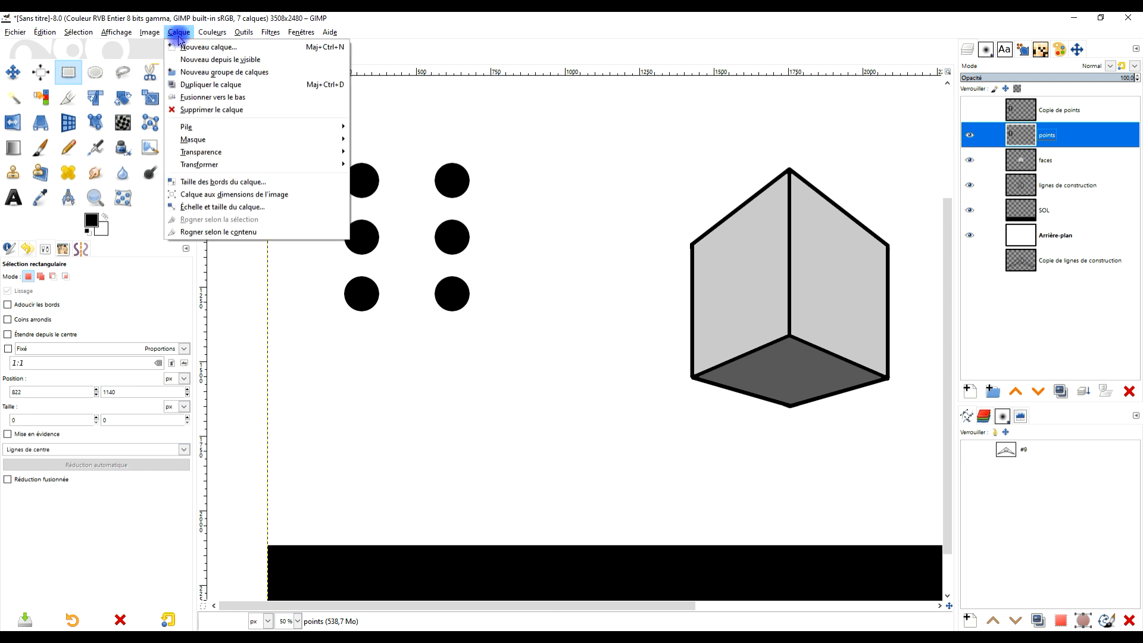
left_click(226, 232)
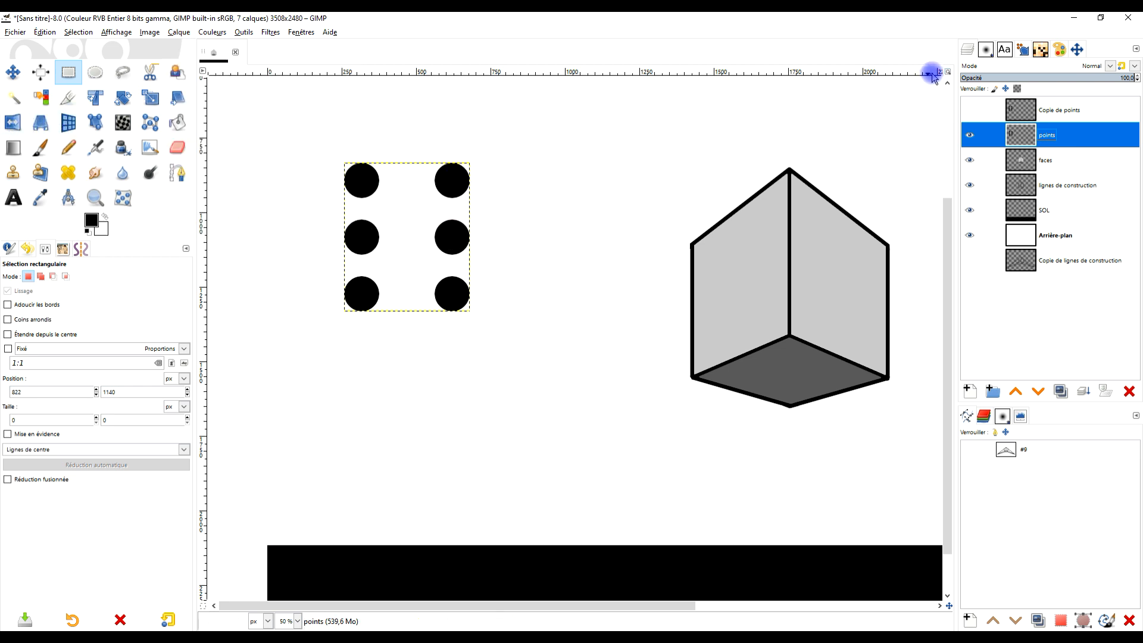
- Start a Perspective transform on the cropped points layer and move the six dots over the box's left face
left_click(41, 123)
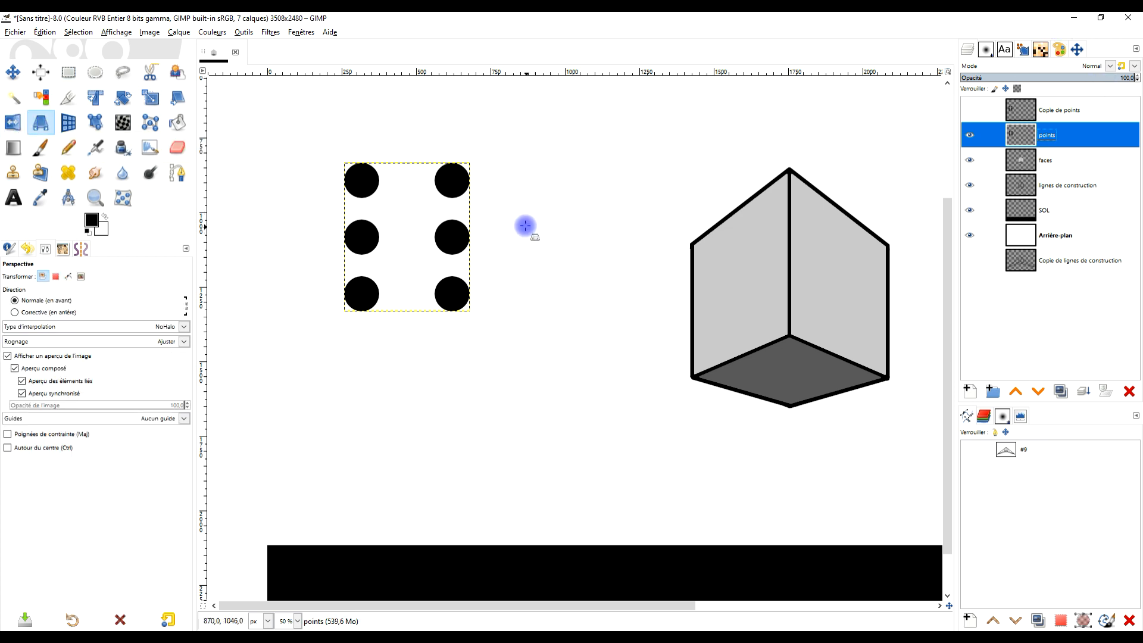
left_click(367, 181)
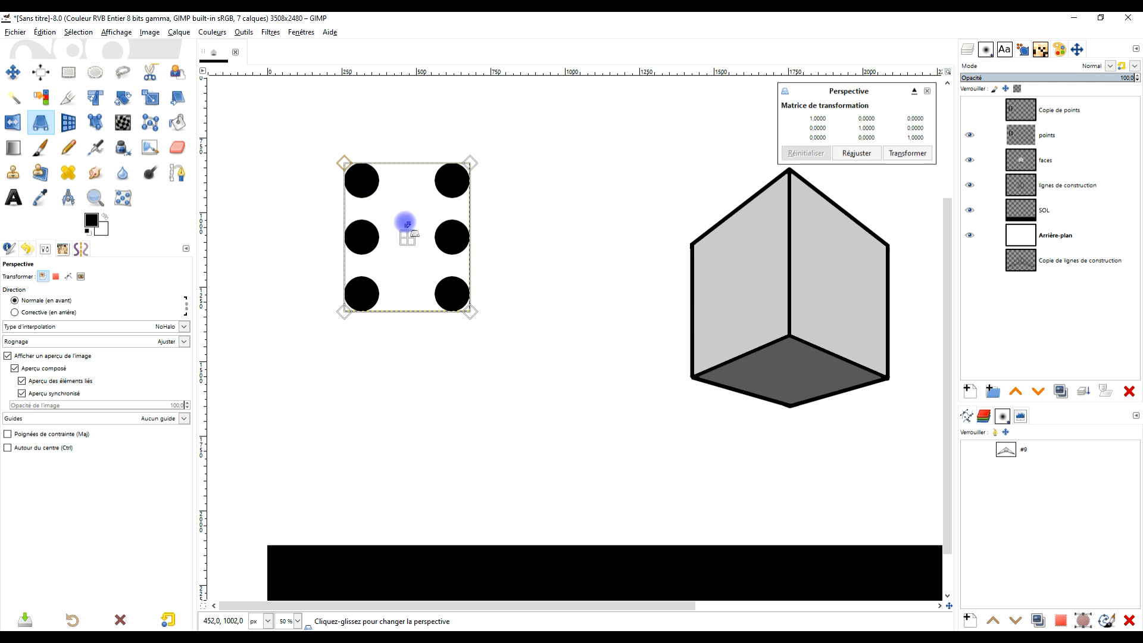
left_click_drag(407, 236, 760, 324)
scroll(773, 300, "up", 1, "ctrl")
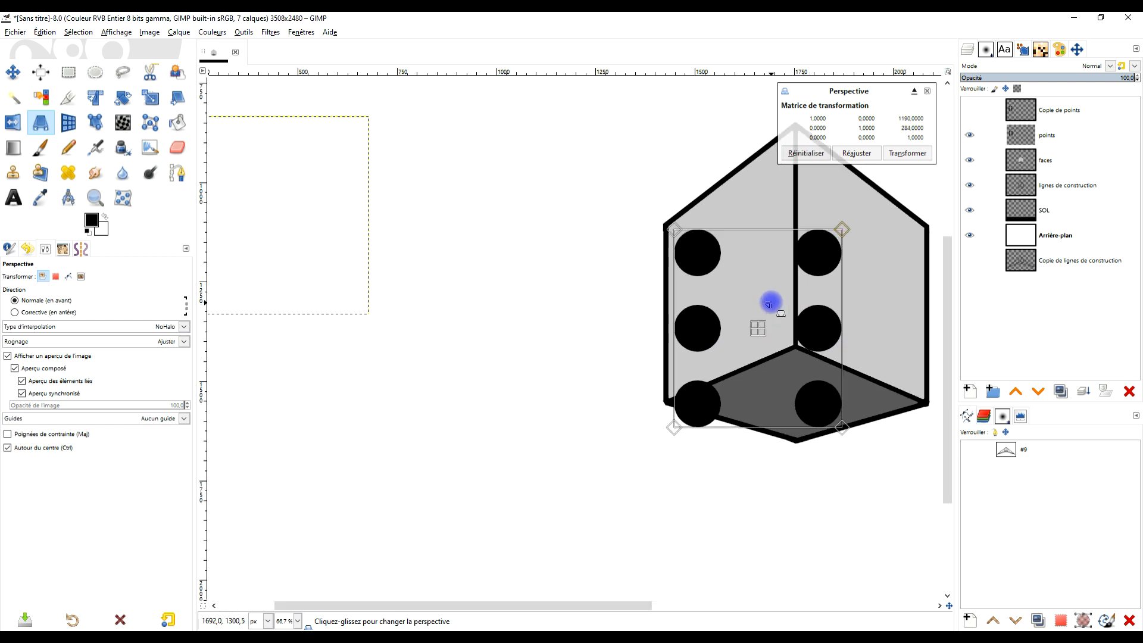
scroll(768, 304, "up", 3, "ctrl")
scroll(619, 293, "down", 3, "ctrl")
scroll(620, 288, "up", 1, "ctrl")
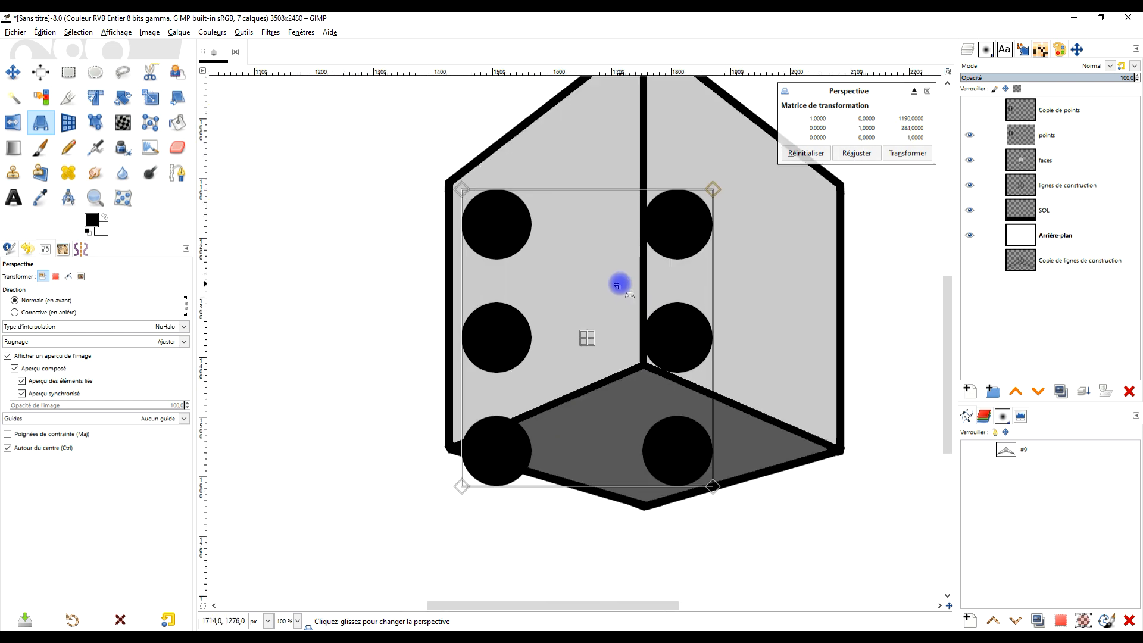
scroll(619, 286, "up", 3)
scroll(619, 287, "right", 1)
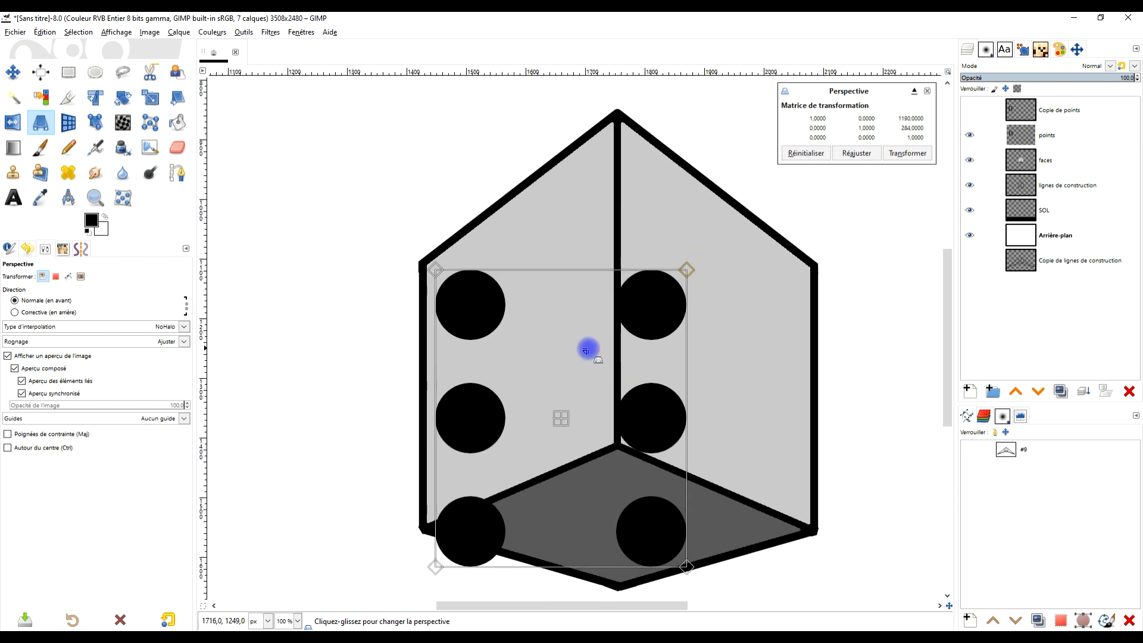
left_click_drag(563, 420, 562, 416)
- Fit the dots' two right corners and lower-left corner in the Perspective transform to the corners of the box's left face
left_click_drag(686, 268, 607, 136)
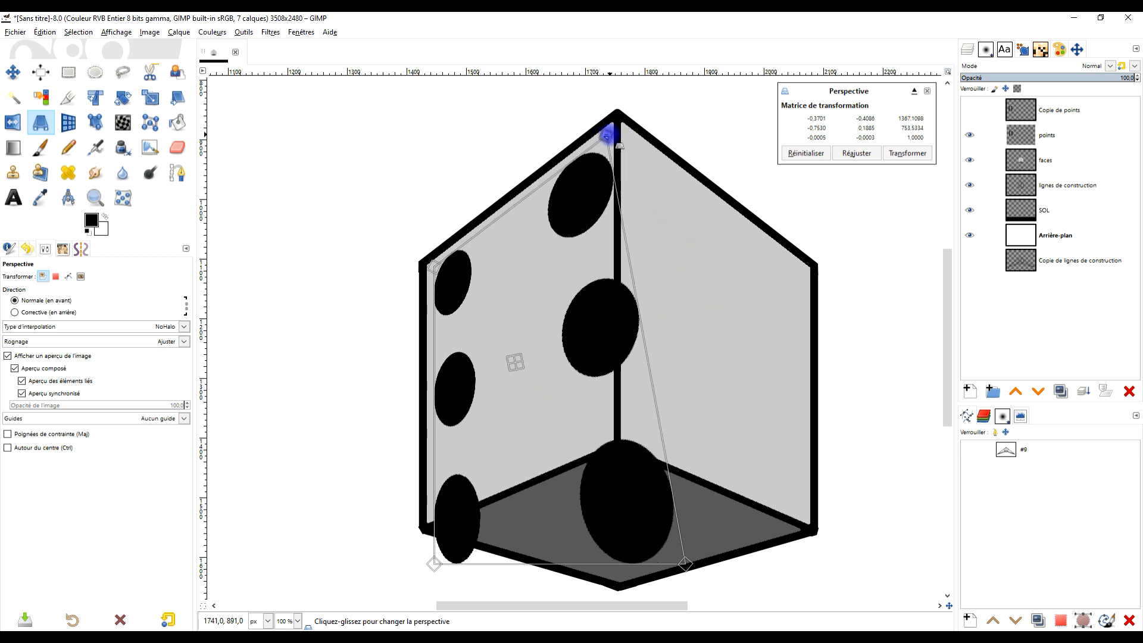
left_click_drag(683, 564, 604, 440)
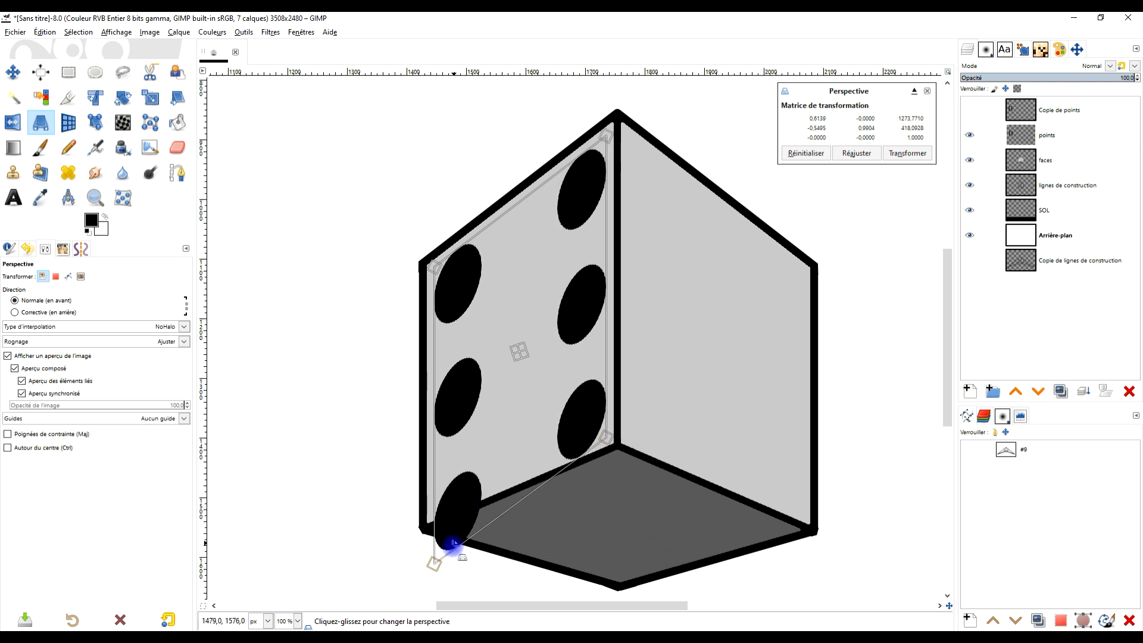
left_click_drag(436, 562, 432, 513)
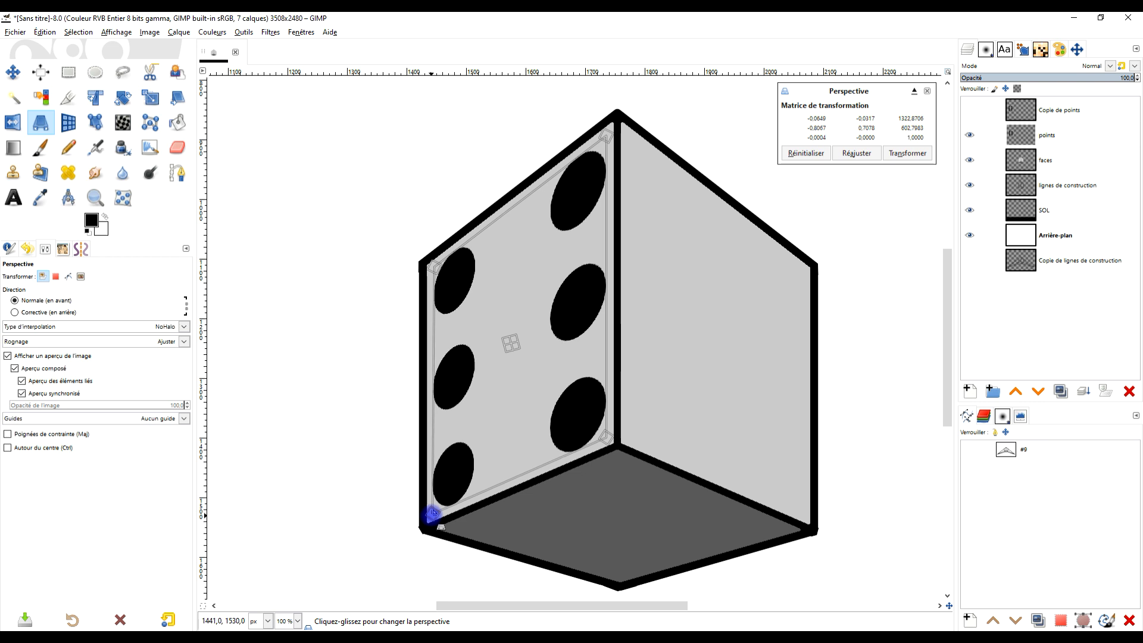
- Pull the four corners of the six-dot perspective frame slightly inward from the edges of the box's left face
scroll(469, 494, "down", 2)
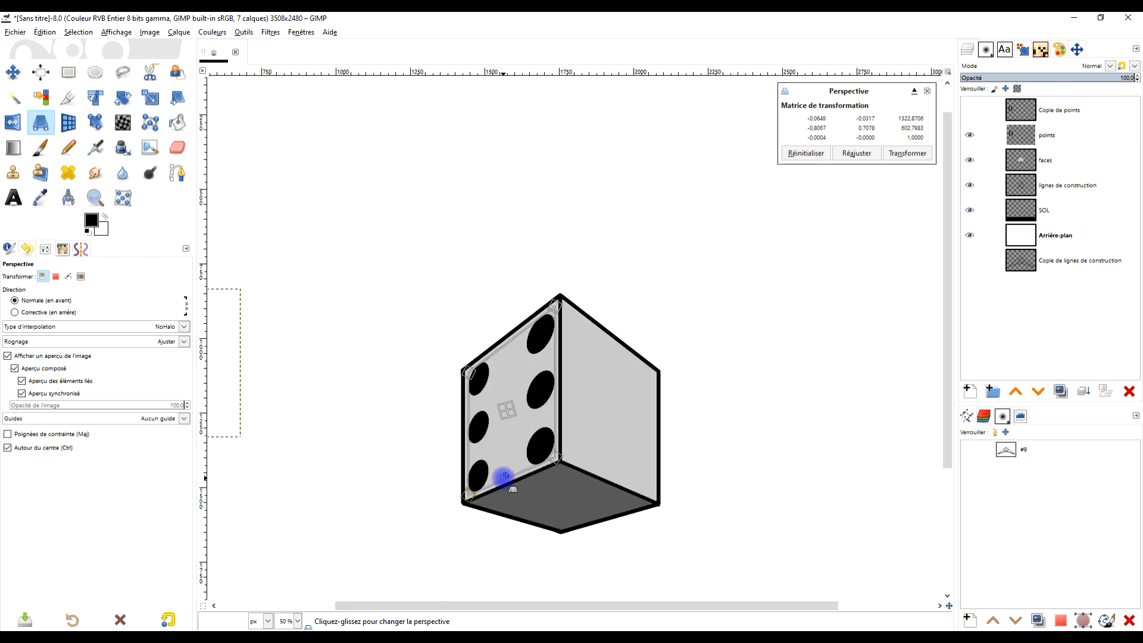
scroll(504, 475, "up", 2)
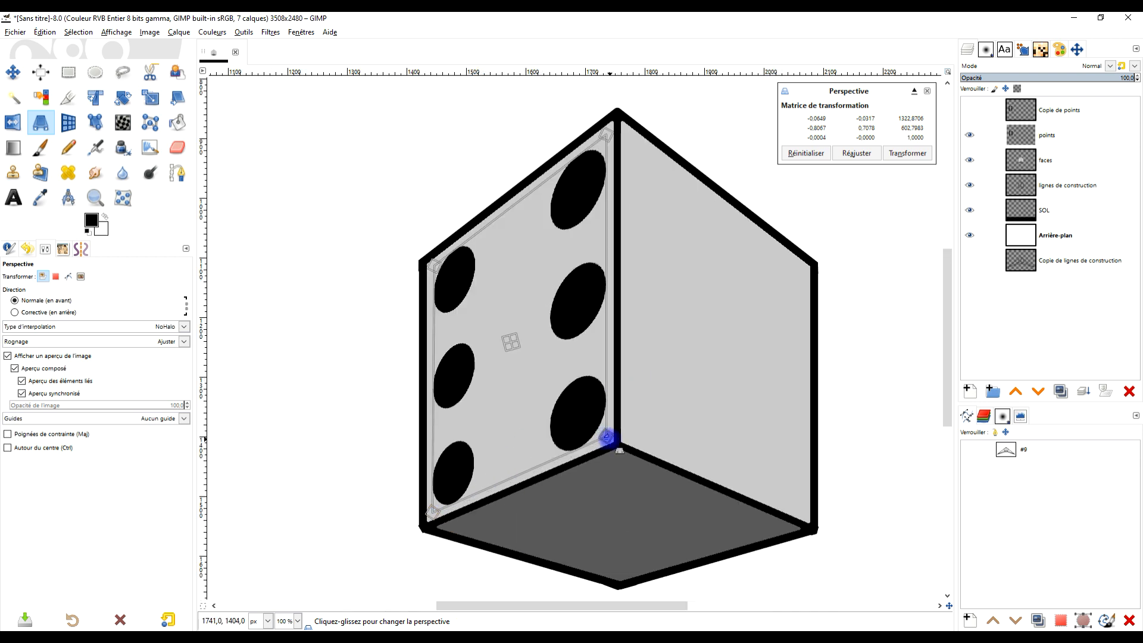
scroll(608, 436, "down", 1)
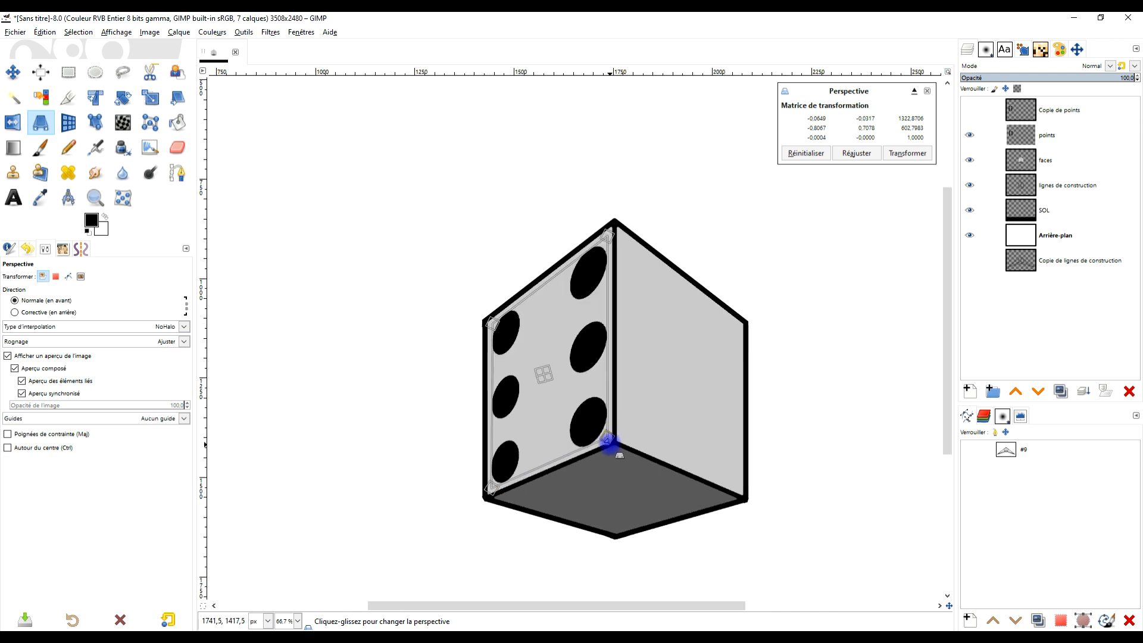
left_click_drag(610, 439, 603, 435)
left_click_drag(541, 467, 495, 481)
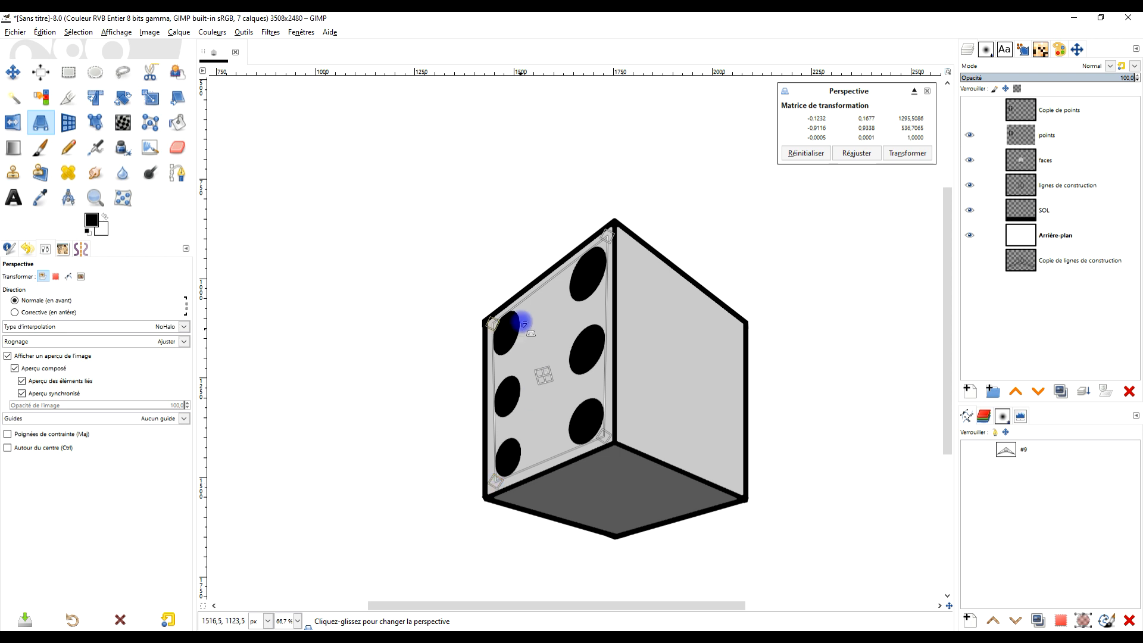
left_click_drag(489, 321, 493, 325)
left_click_drag(608, 235, 604, 242)
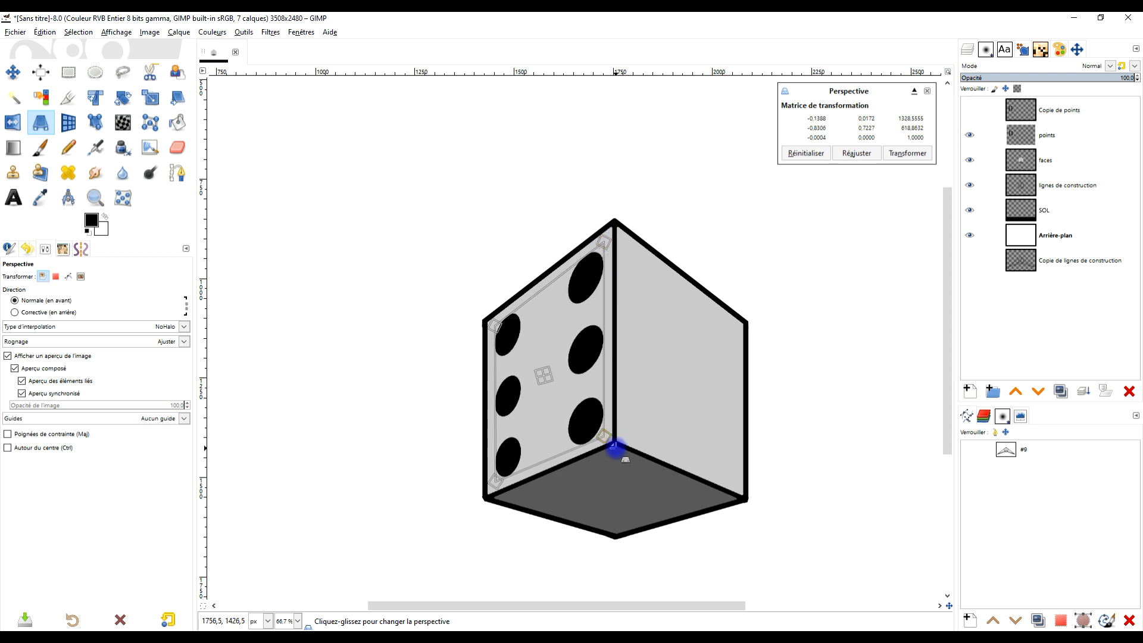
- Fine-tune the four corners of the six-dot frame within the left face and apply the Perspective transform
left_click_drag(607, 438, 606, 436)
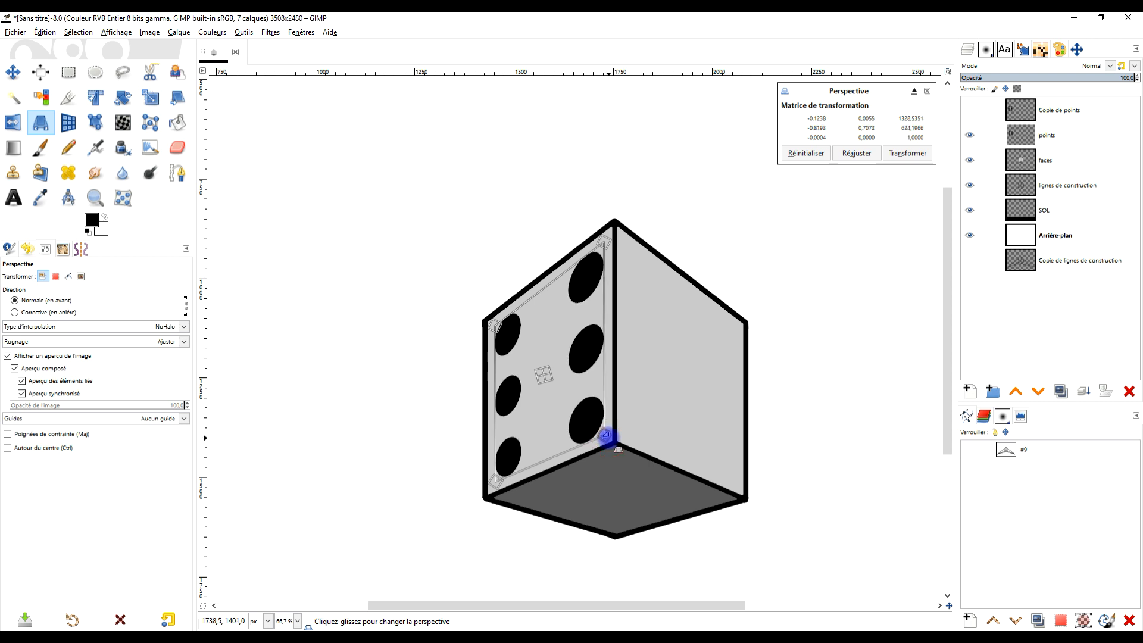
left_click_drag(602, 242, 604, 244)
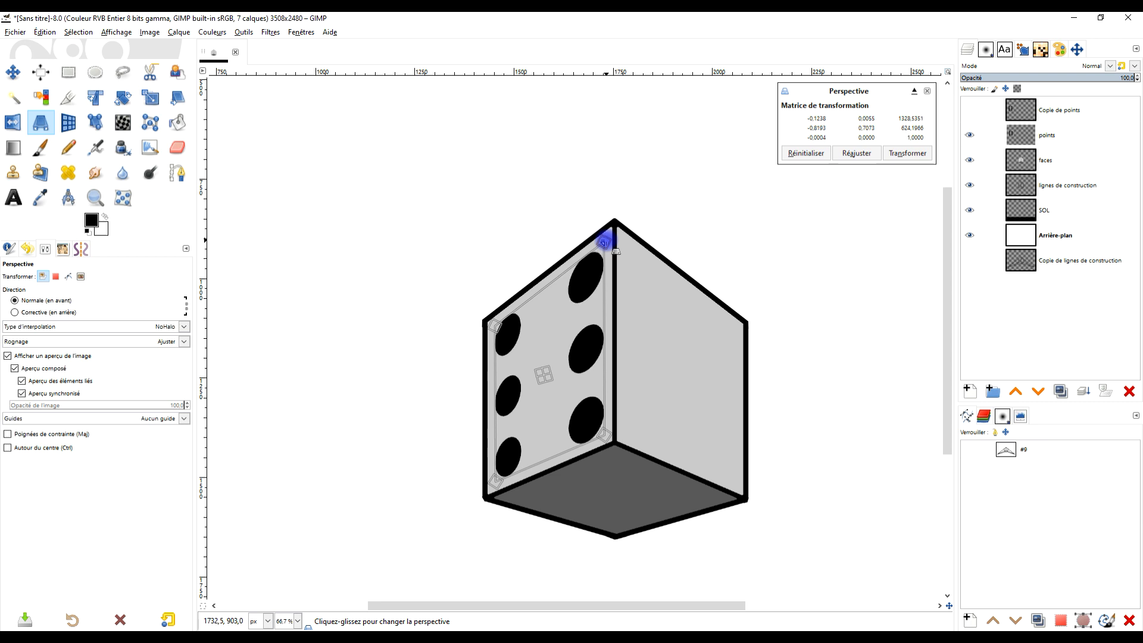
left_click_drag(492, 323, 494, 323)
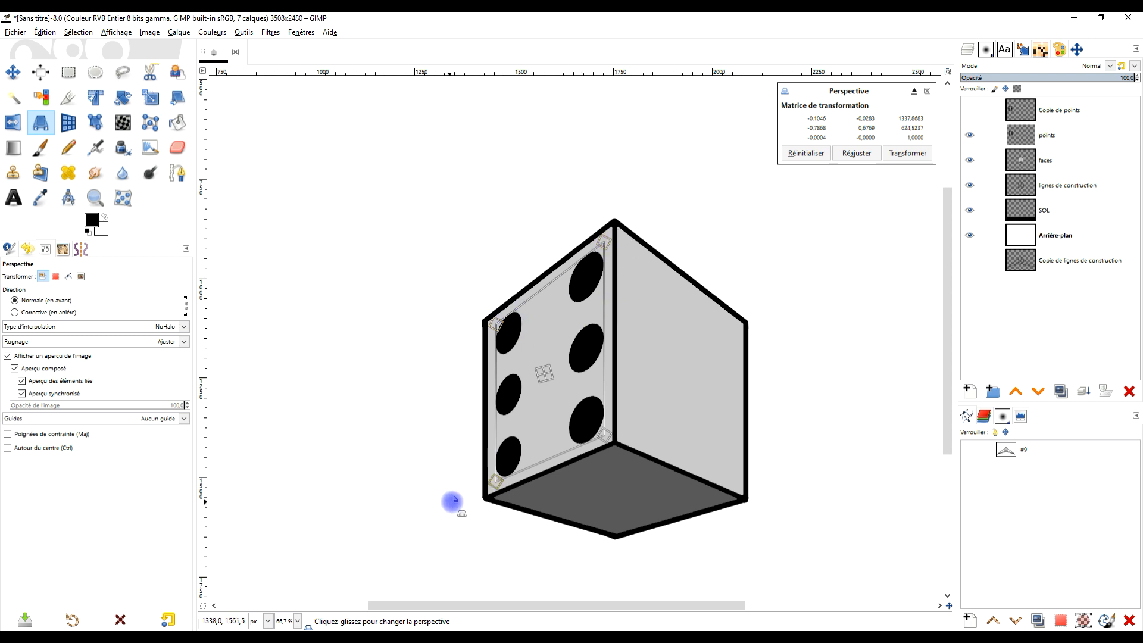
left_click_drag(493, 484, 496, 479)
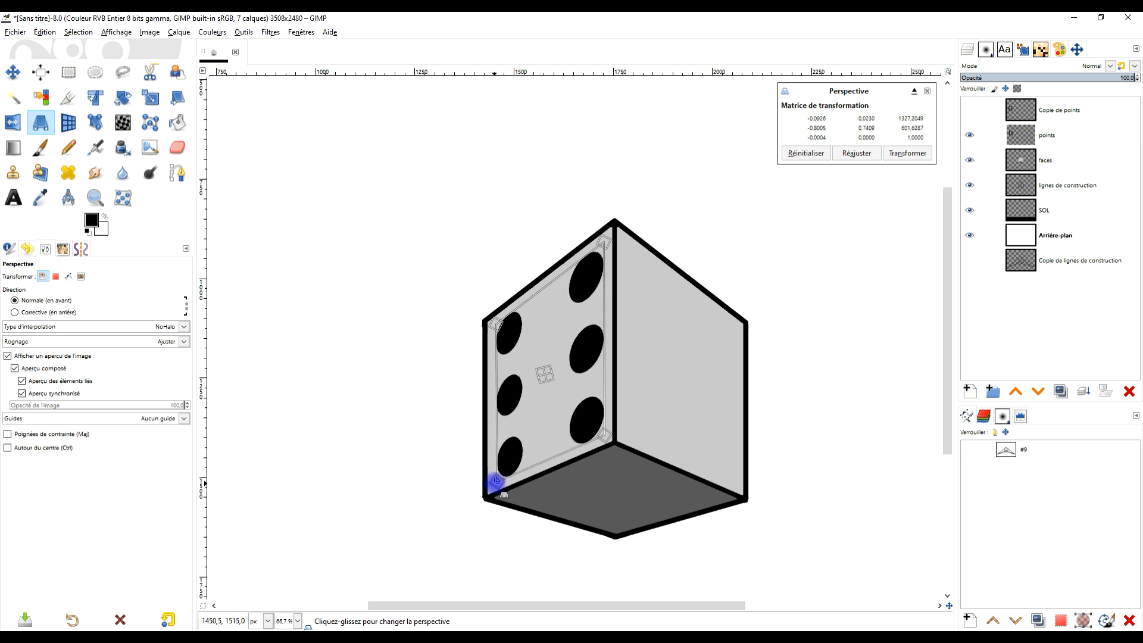
left_click(914, 154)
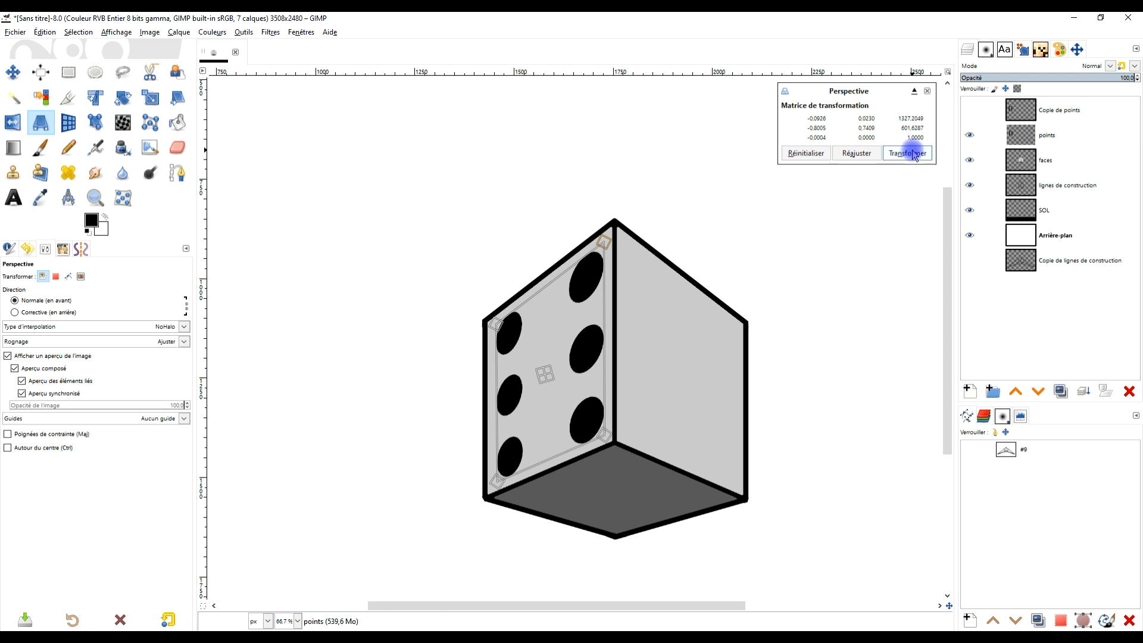
- Resize the points layer to the image dimensions
scroll(767, 326, "down", 3)
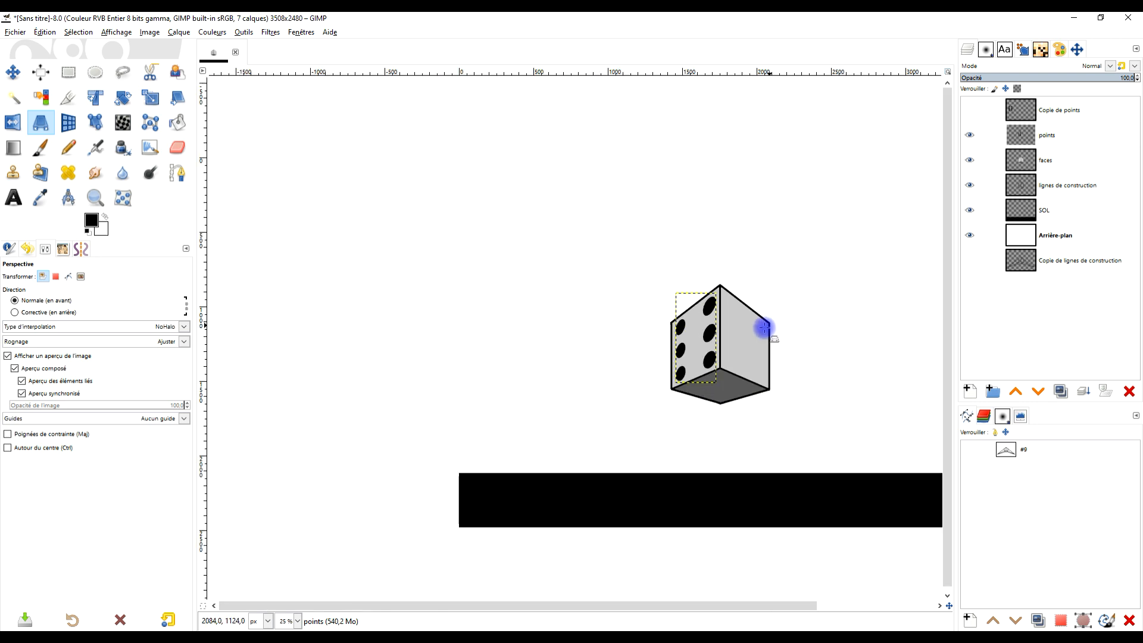
right_click(1020, 136)
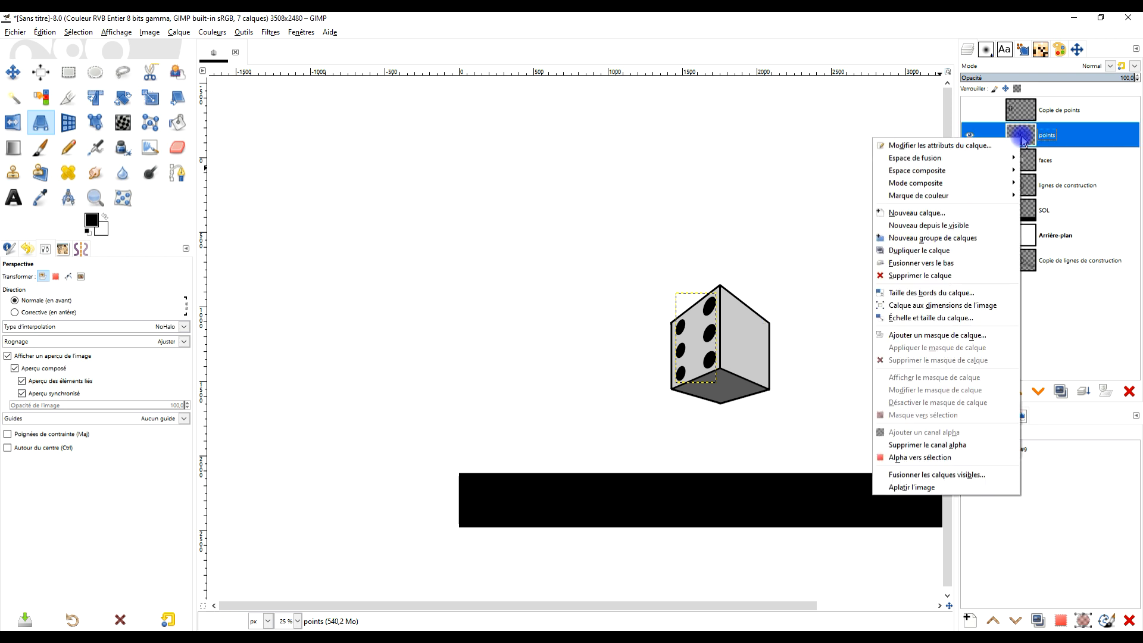
left_click(983, 305)
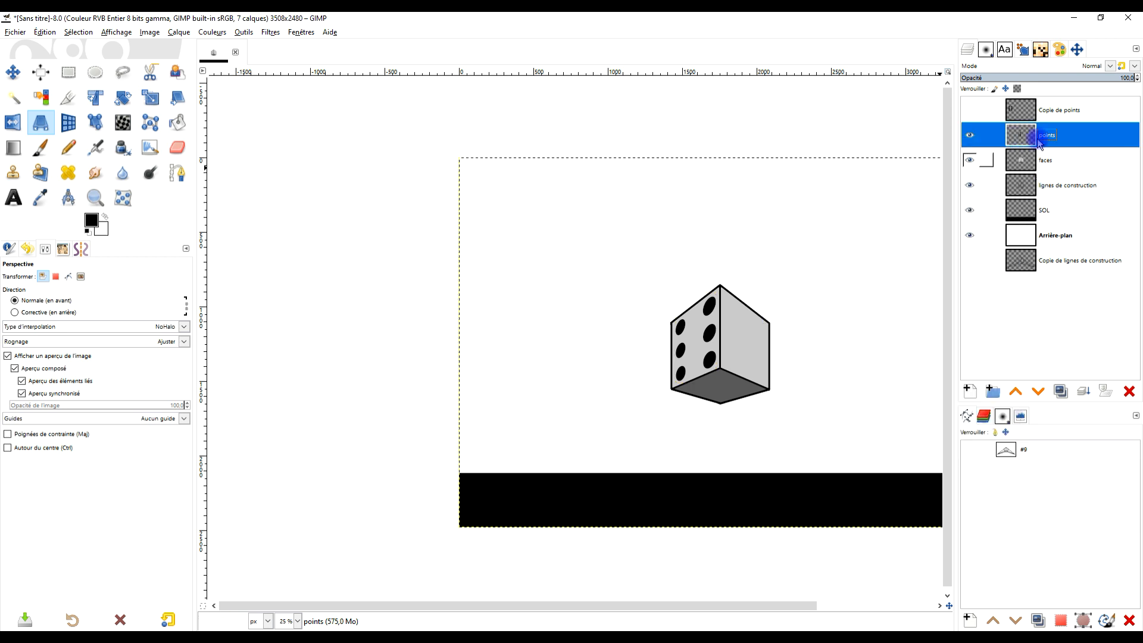
- Select the "Copie de points" layer and make it visible
left_click(1019, 119)
left_click(1066, 108)
left_click(969, 110)
scroll(656, 340, "up", 1)
left_click_drag(728, 358, 639, 393)
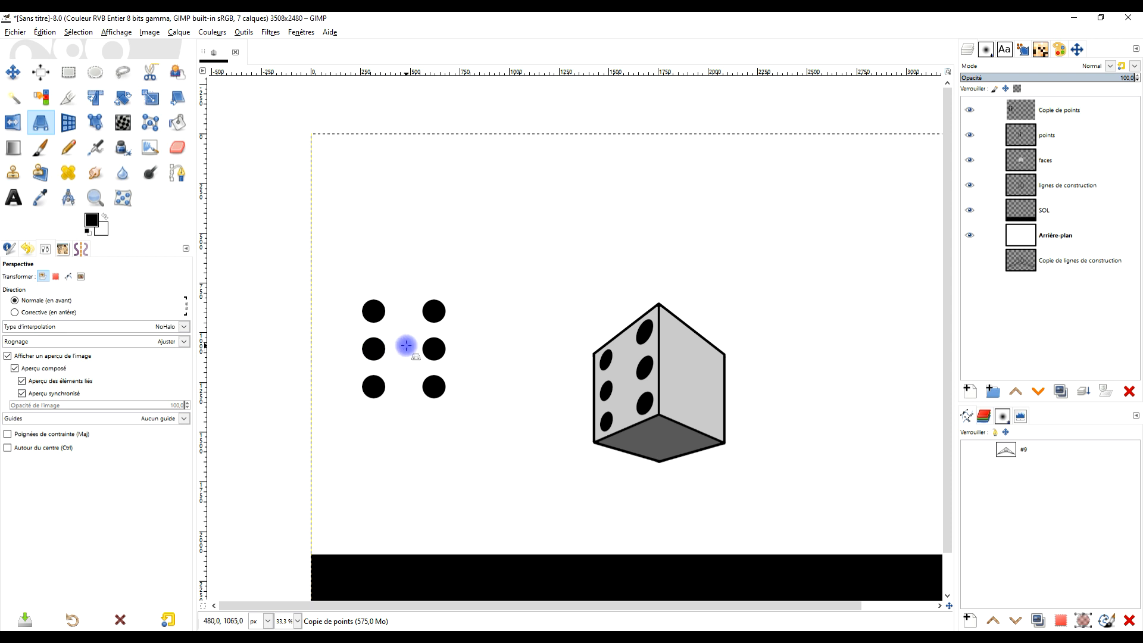
- Select the right column of three dots on "Copie de points" with a rectangle, cut it and paste it as a new layer
left_click(68, 74)
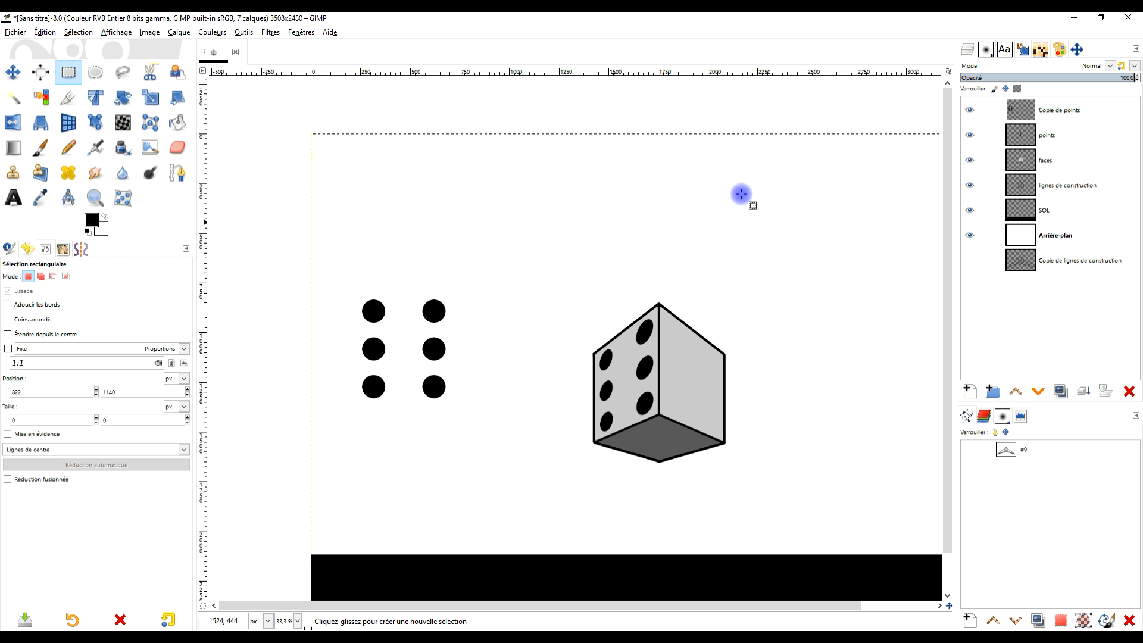
left_click(1047, 111)
left_click_drag(415, 284, 456, 414)
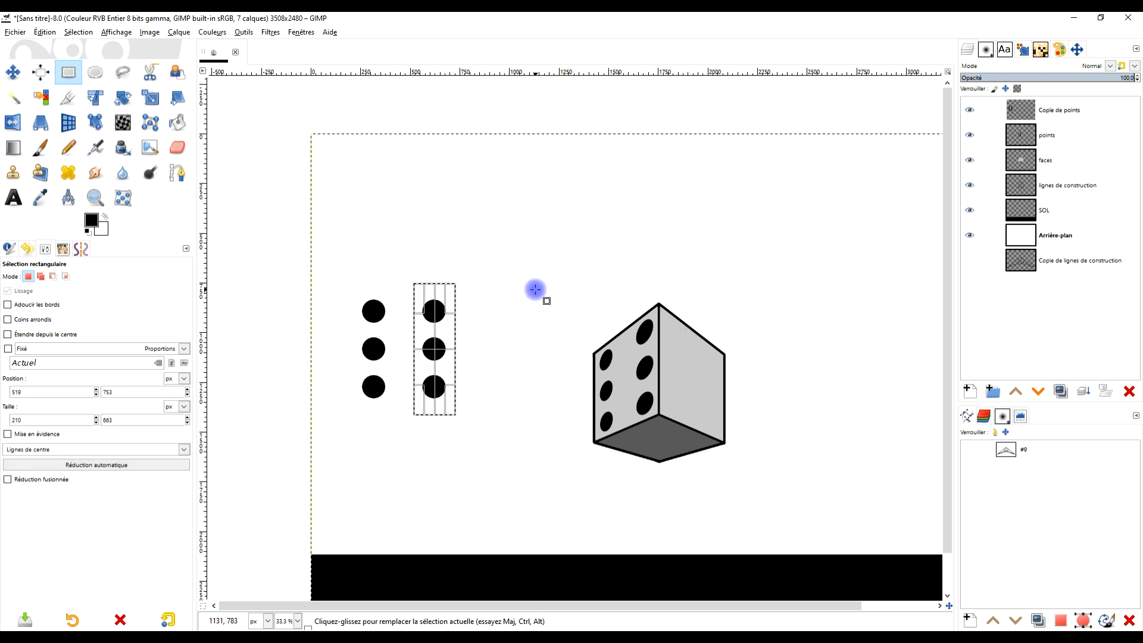
key("ctrl+x")
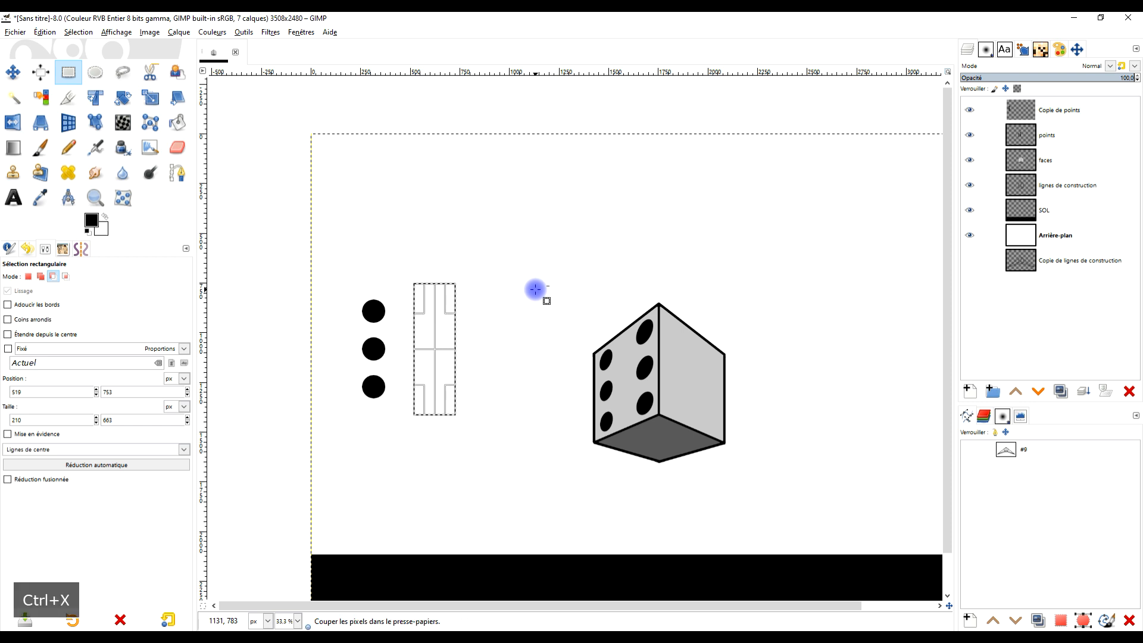
key("ctrl+v")
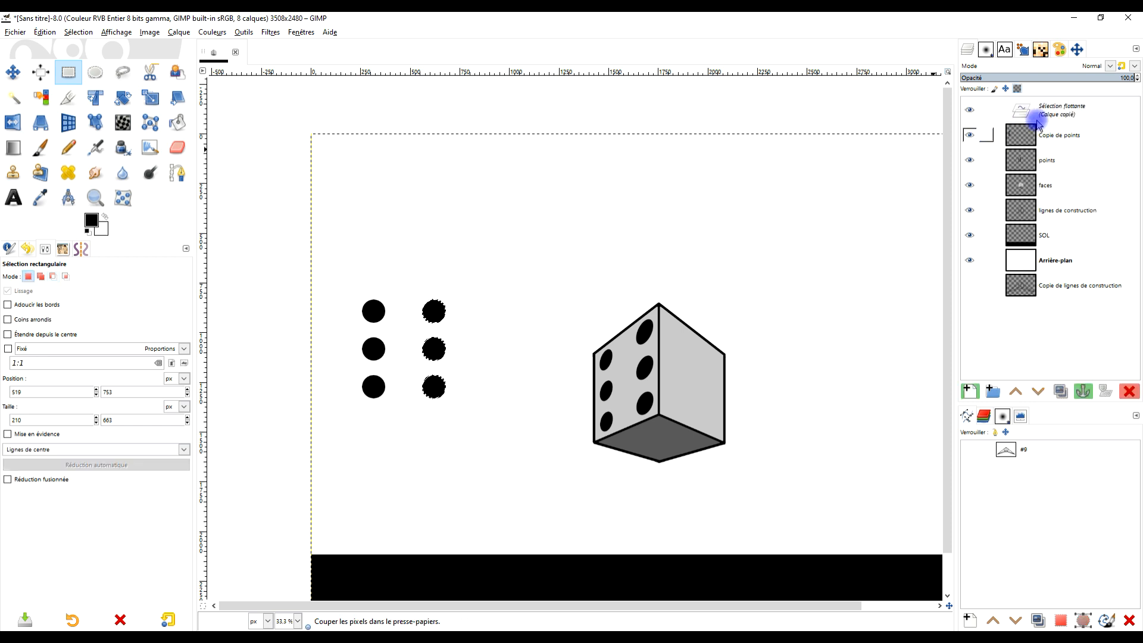
left_click(969, 391)
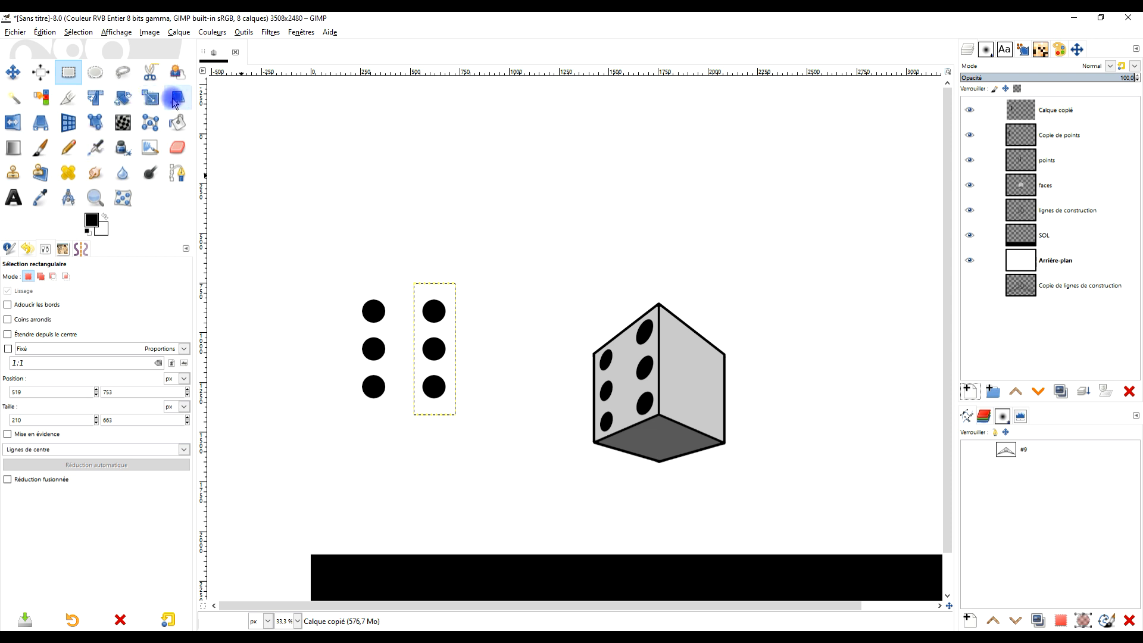
- Start a Perspective transform on the pasted three-dot layer and move the column over the lower part of the box
left_click(41, 125)
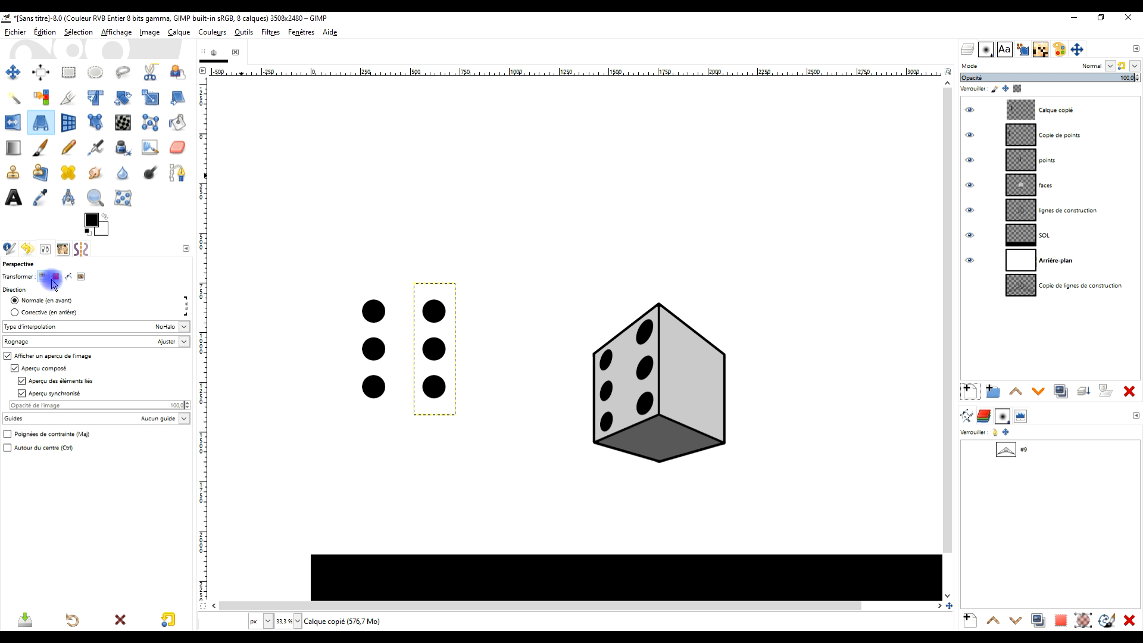
left_click(434, 312)
scroll(454, 366, "up", 2)
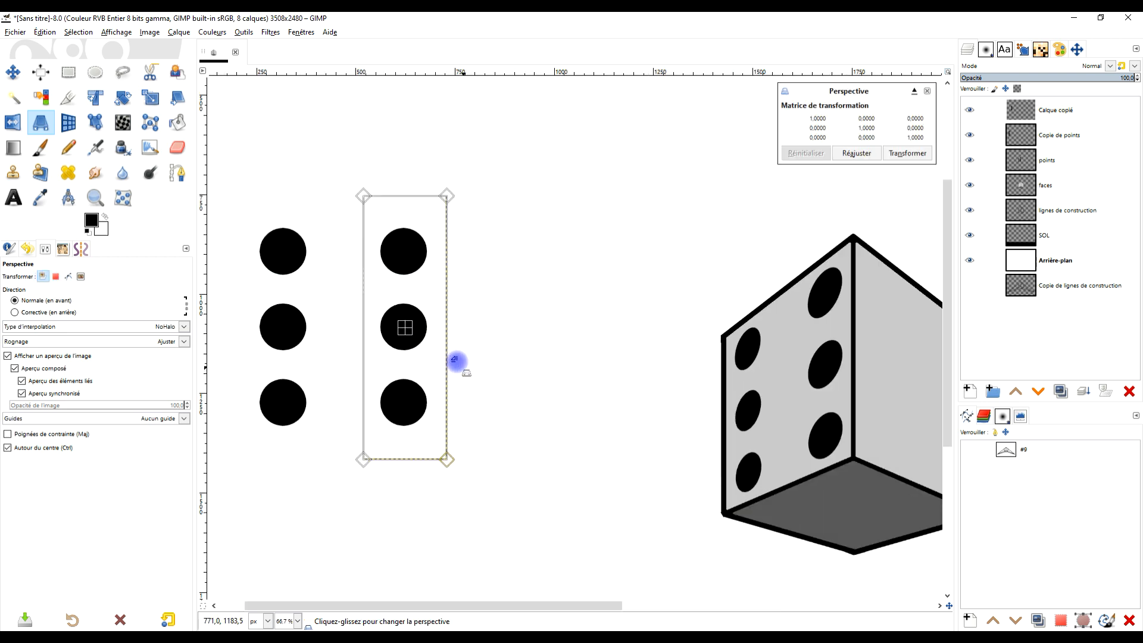
left_click_drag(407, 328, 589, 394)
- Pull the four corners of the three-dot frame in so that the dots lie on the box's dark bottom face
left_click_drag(536, 521, 558, 422)
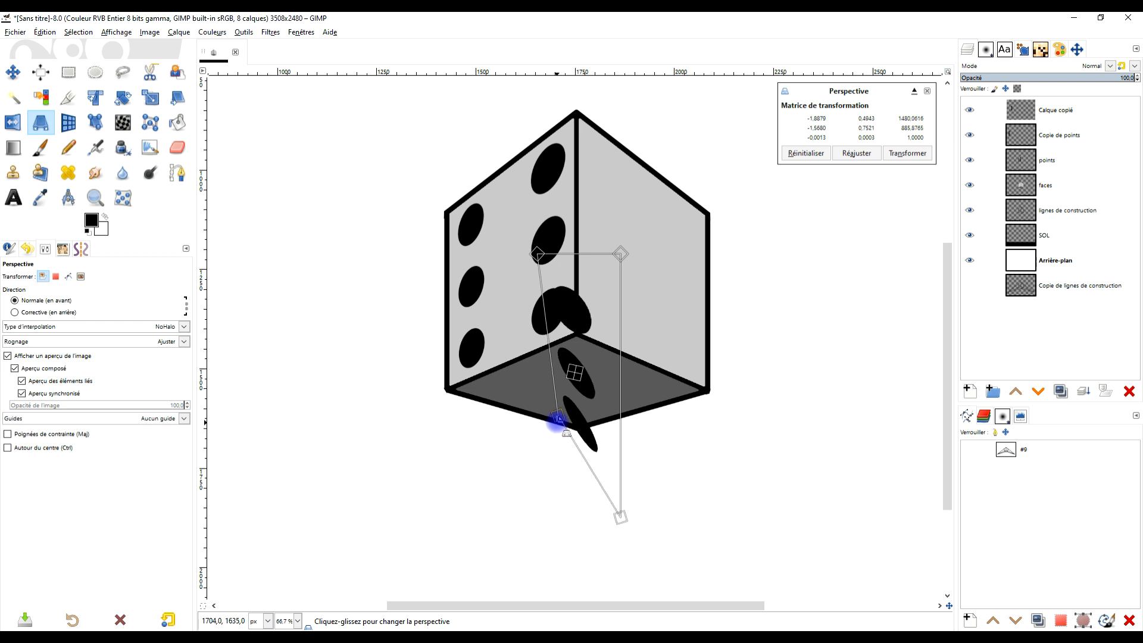
left_click_drag(619, 516, 594, 422)
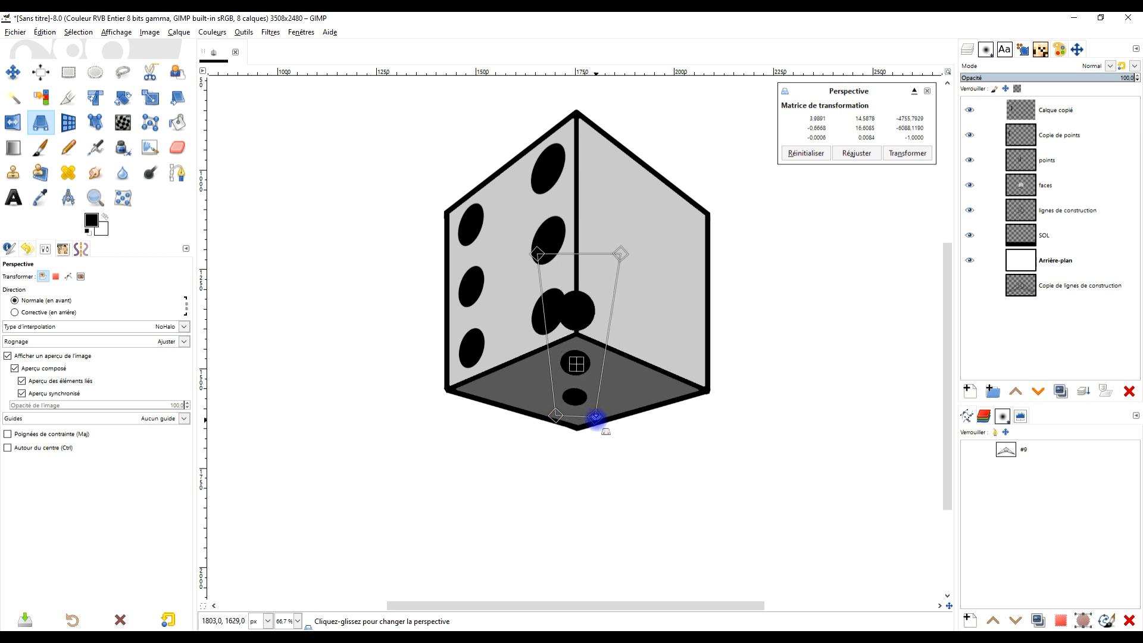
left_click_drag(535, 253, 549, 350)
left_click_drag(621, 254, 602, 344)
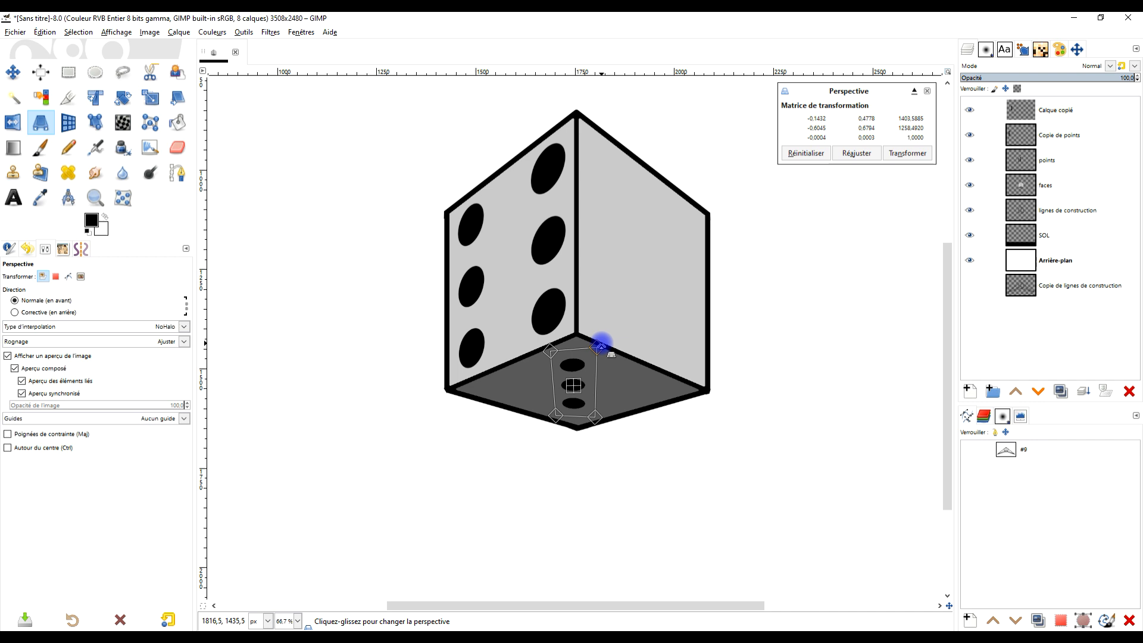
- Enlarge the three dots on the bottom face by moving the frame's four corners outward to the face's edges
scroll(601, 344, "up", 3)
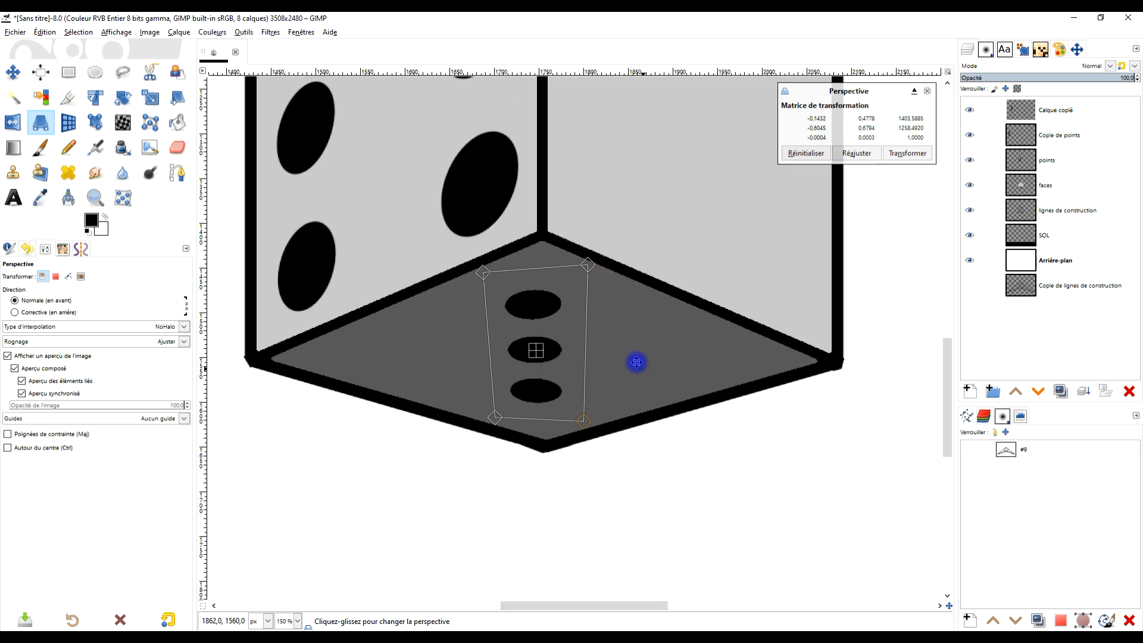
left_click_drag(541, 423, 555, 447)
scroll(484, 434, "up", 3)
scroll(484, 434, "down", 3)
left_click_drag(450, 410, 439, 432)
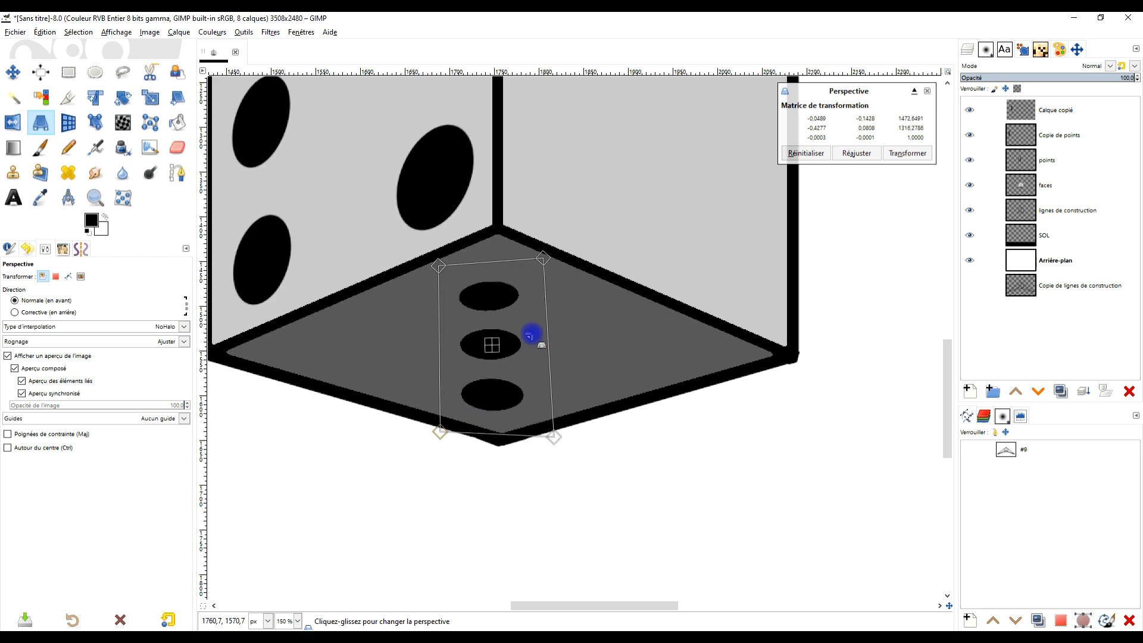
left_click_drag(543, 255, 560, 234)
left_click_drag(438, 266, 426, 236)
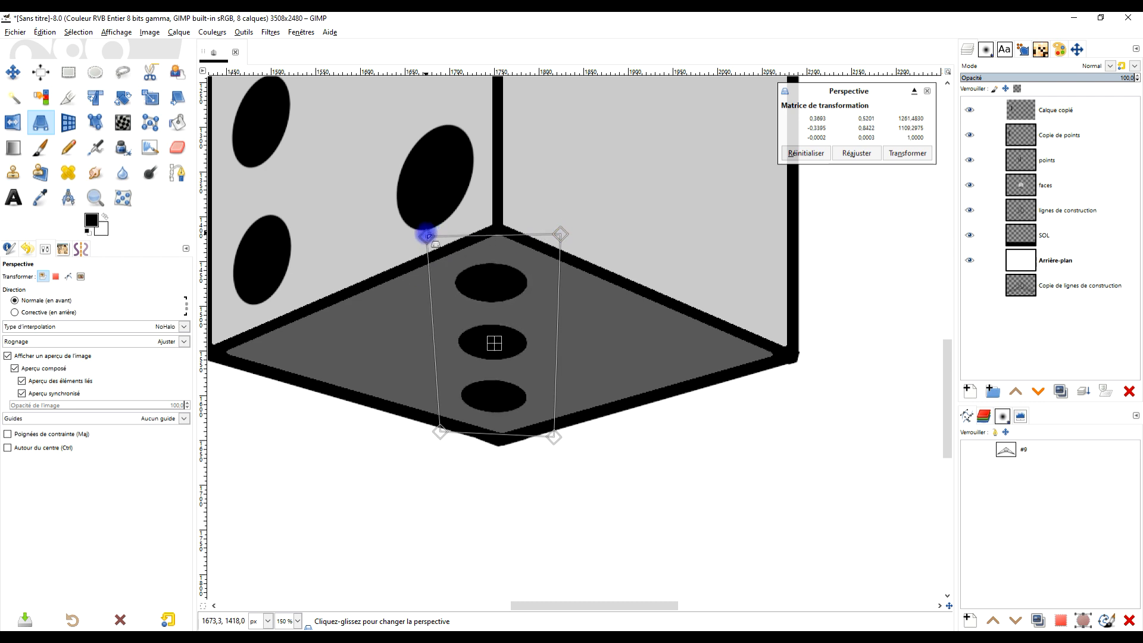
- Widen the three-dot frame's upper edge and narrow and lower its lower edge so the dots taper along the bottom face
left_click_drag(564, 230, 564, 227)
left_click_drag(554, 436, 556, 437)
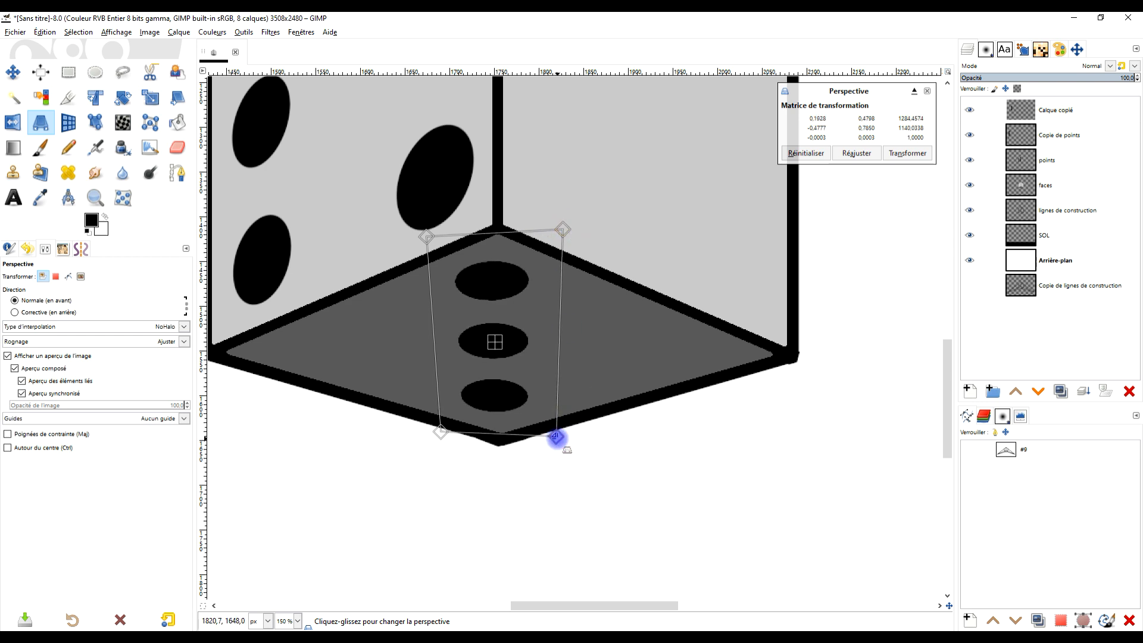
left_click_drag(439, 433, 444, 436)
left_click_drag(563, 228, 568, 224)
left_click_drag(426, 237, 422, 228)
left_click_drag(557, 435, 551, 440)
left_click_drag(441, 436, 447, 441)
left_click_drag(550, 440, 551, 444)
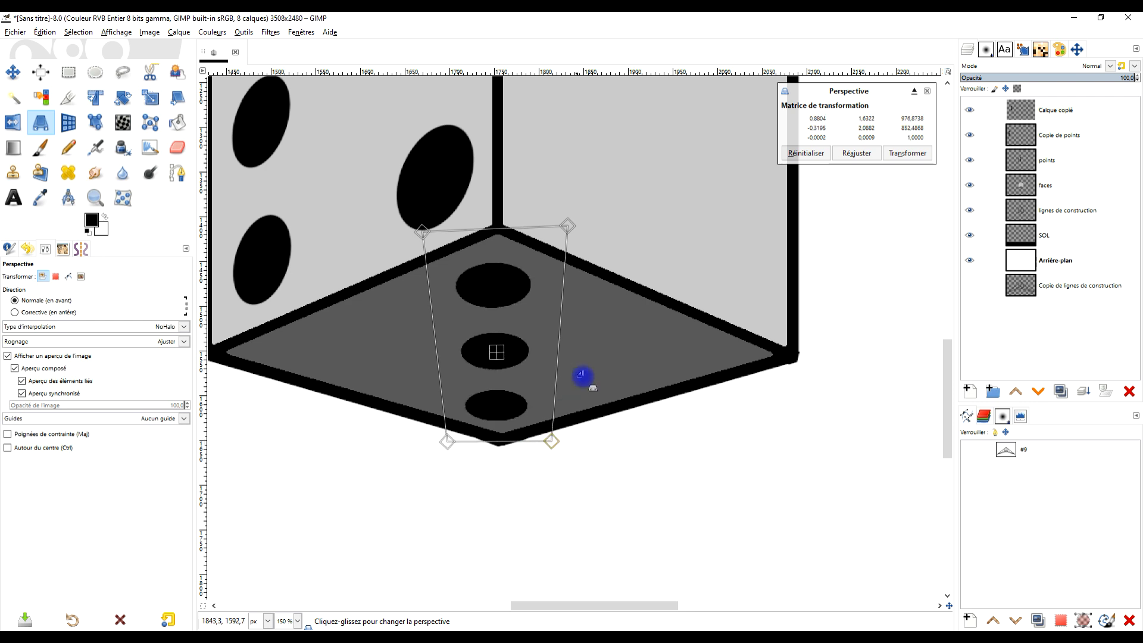
- Level the upper and lower edges of the three-dot frame on the bottom face and apply the Perspective transform
scroll(612, 385, "down", 4)
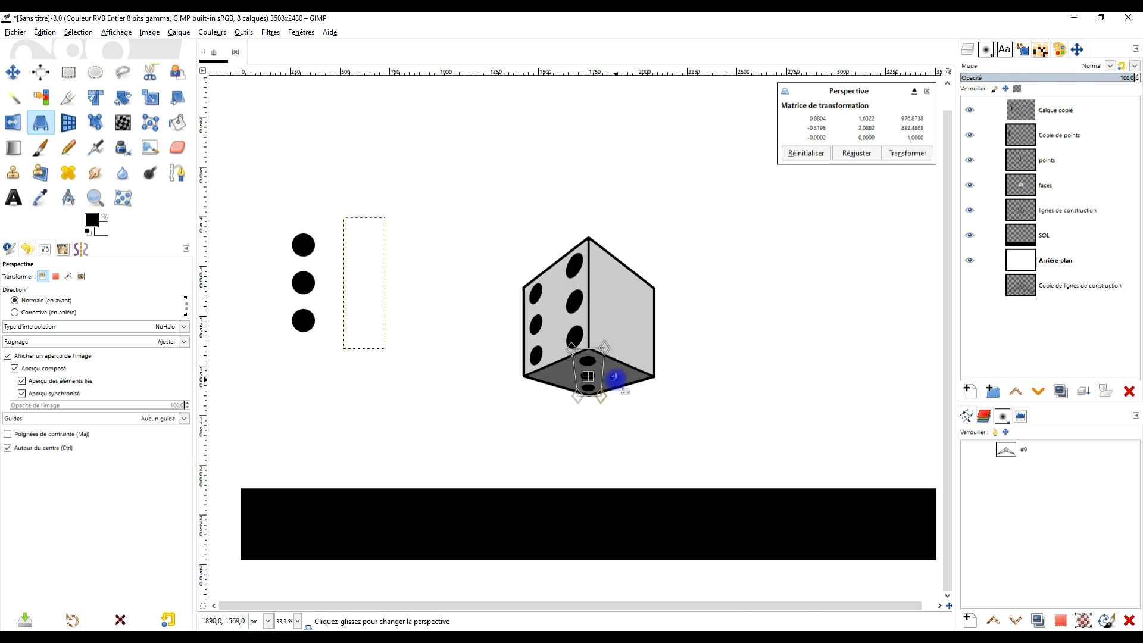
scroll(615, 379, "up", 4)
left_click_drag(564, 239, 569, 242)
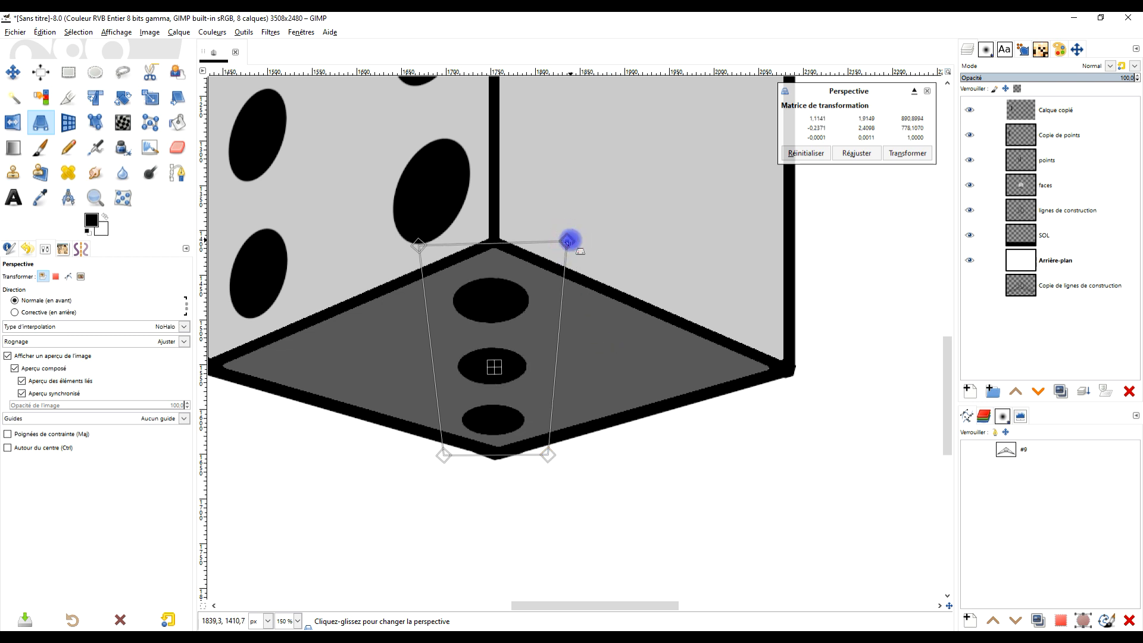
left_click_drag(419, 243, 420, 240)
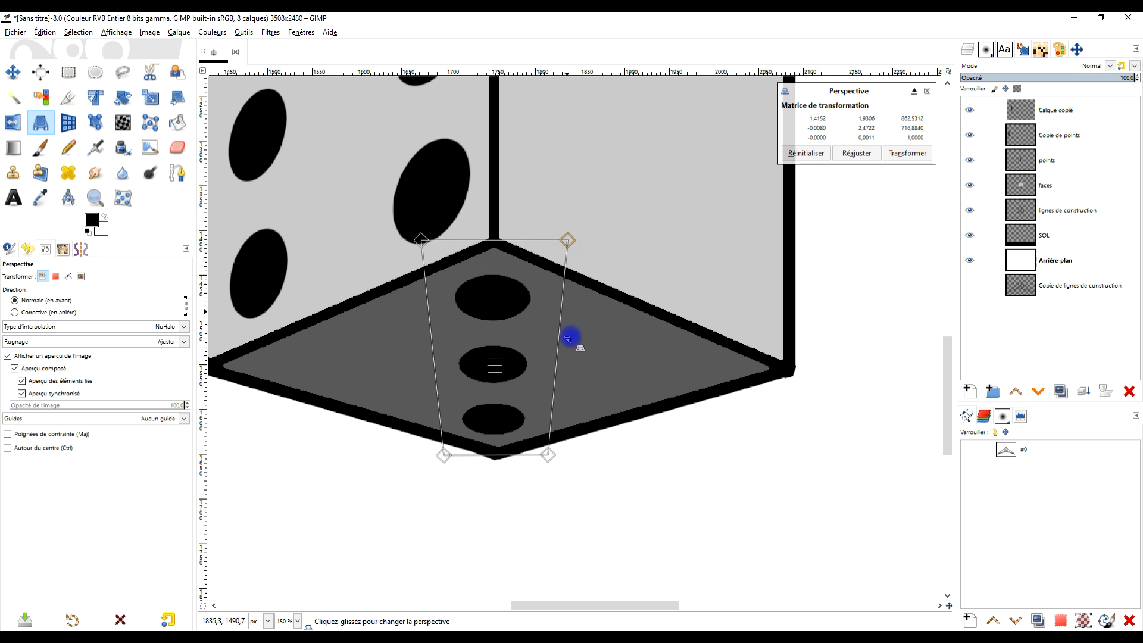
left_click_drag(548, 456, 548, 454)
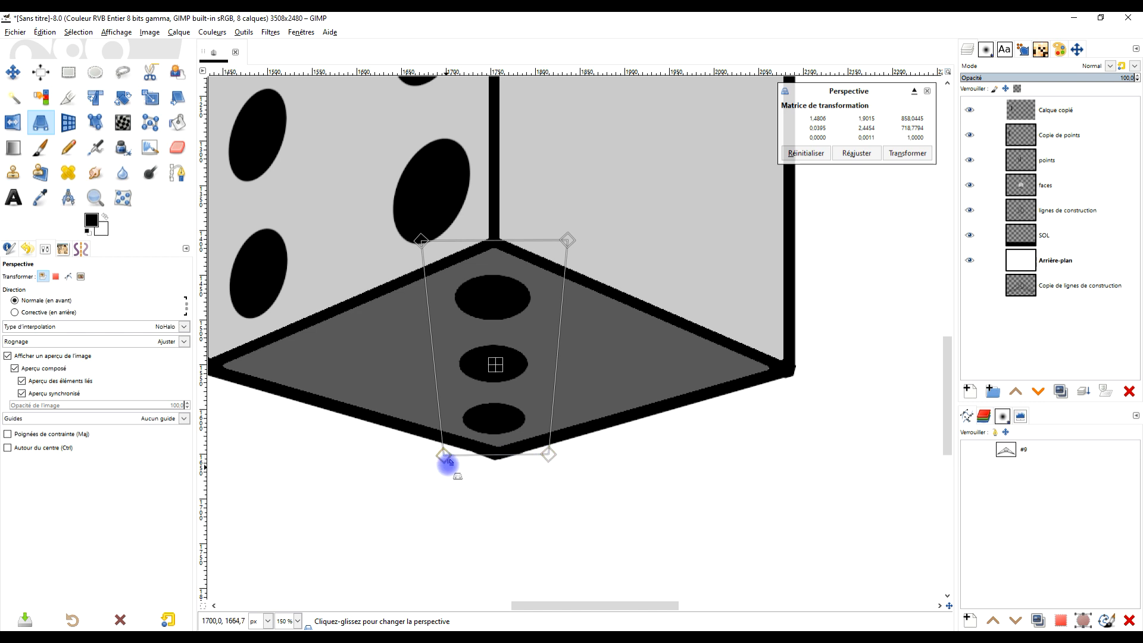
left_click_drag(442, 461, 443, 461)
left_click(907, 153)
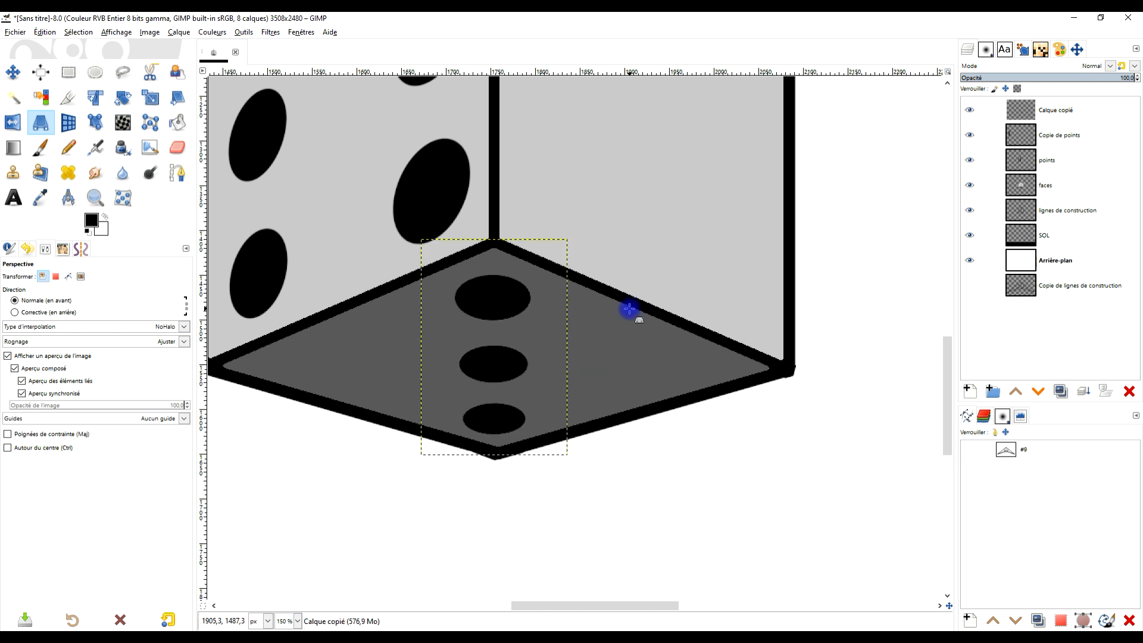
- Expand the pasted three-dot layer to the image dimensions and rename it 3
scroll(629, 309, "down", 5)
scroll(634, 289, "up", 2)
right_click(1014, 116)
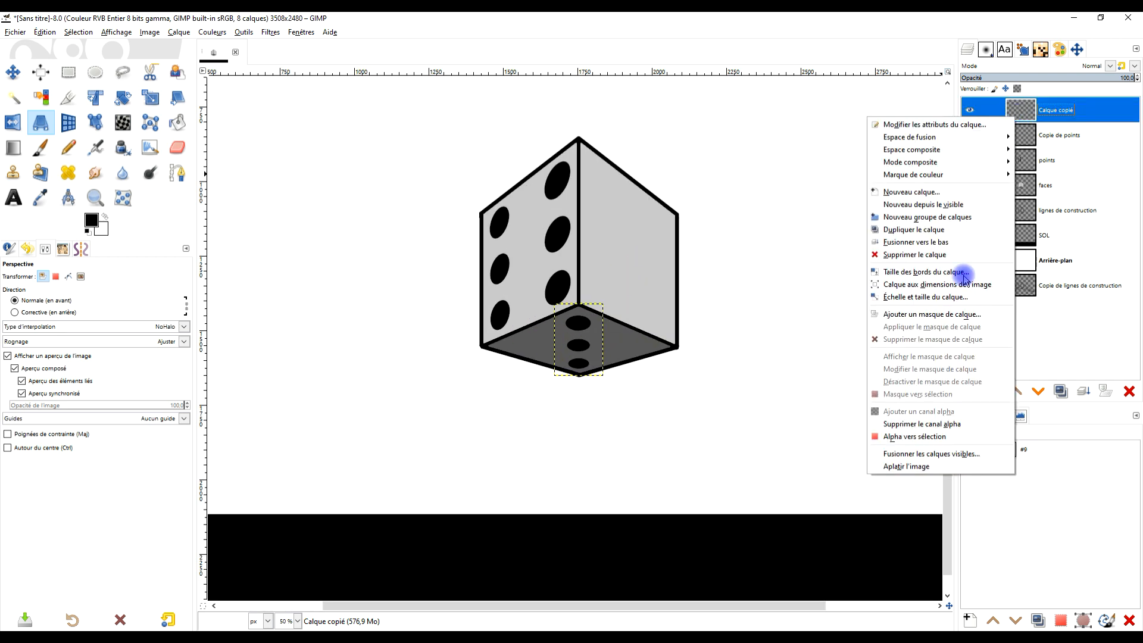
left_click(964, 284)
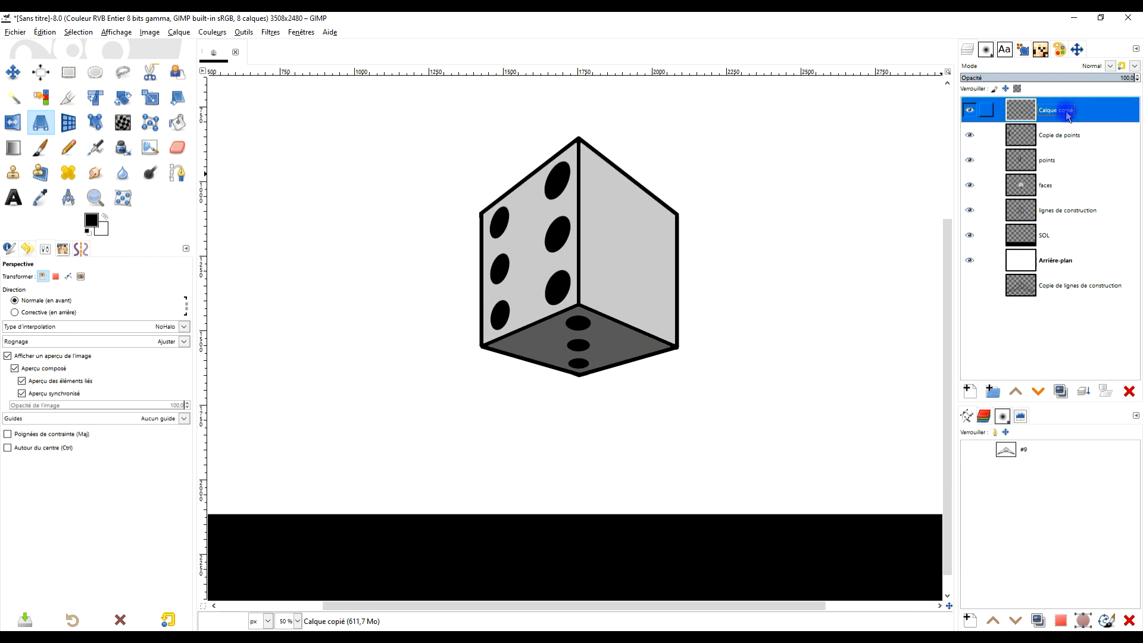
double_click(1067, 117)
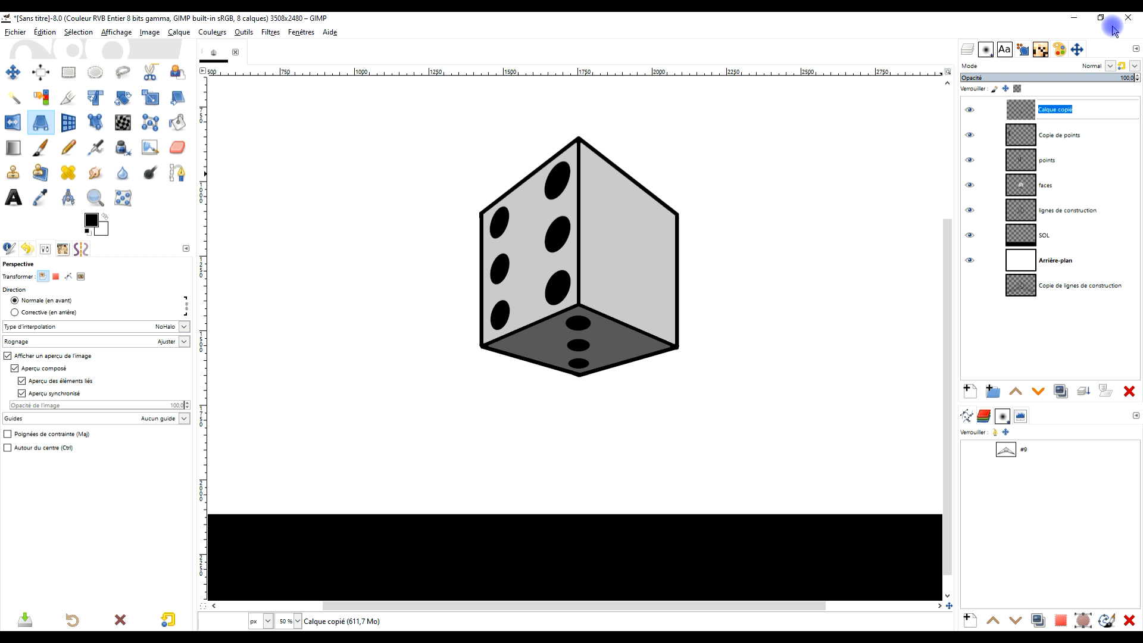
type("3")
key("Return")
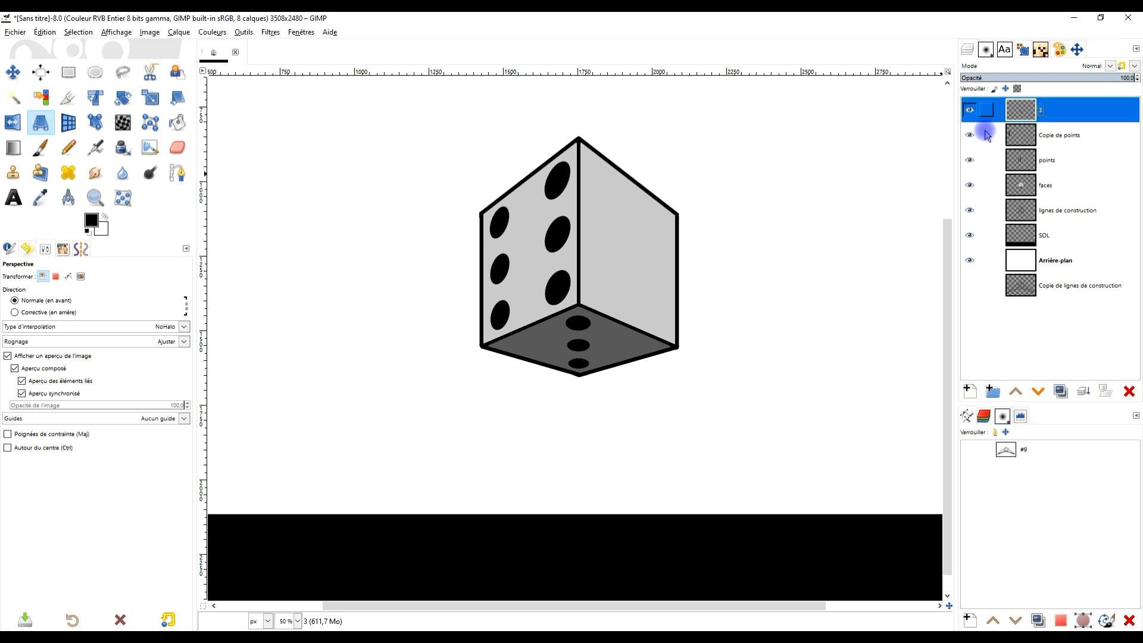
- Rename the layer "Copie de points" as 2 and the layer "points" as "6 points"
double_click(1077, 135)
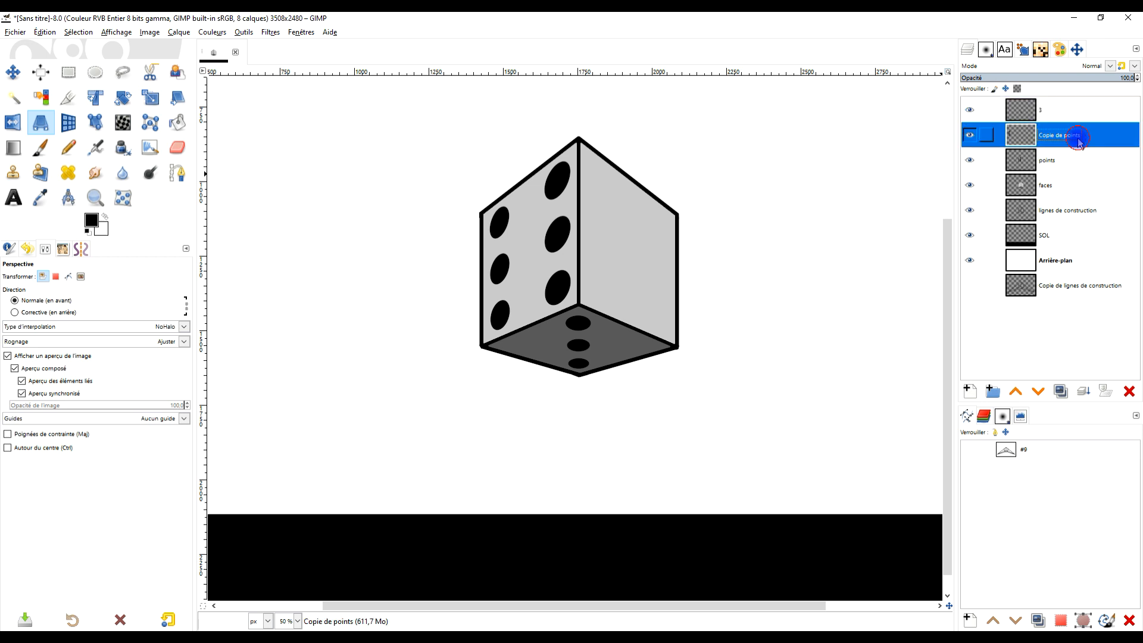
type("2")
key("Return")
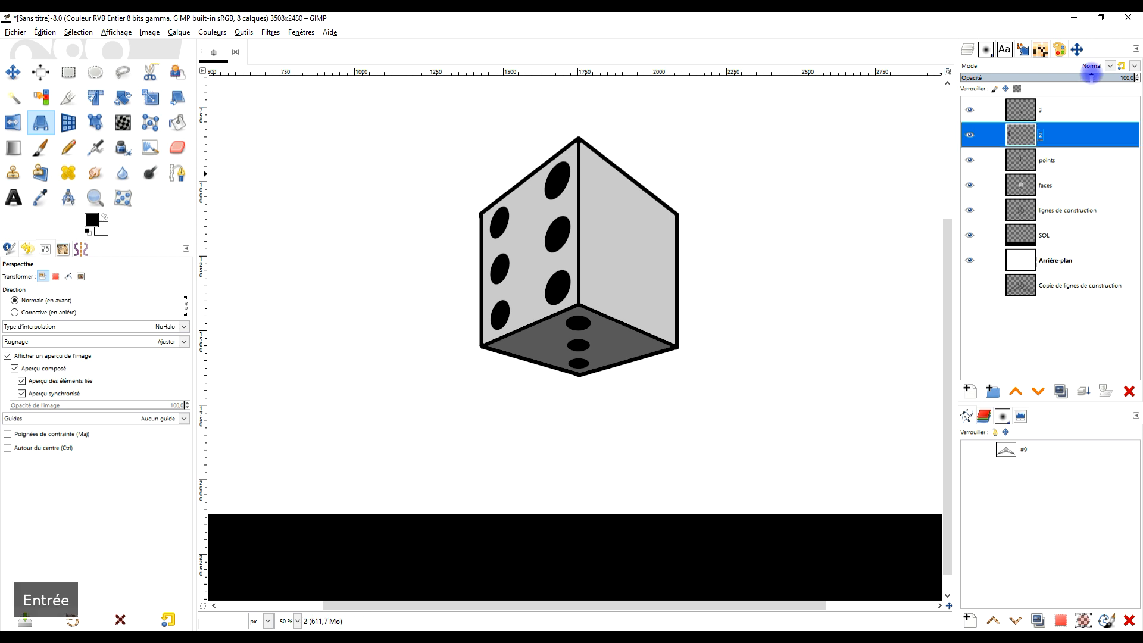
double_click(1050, 160)
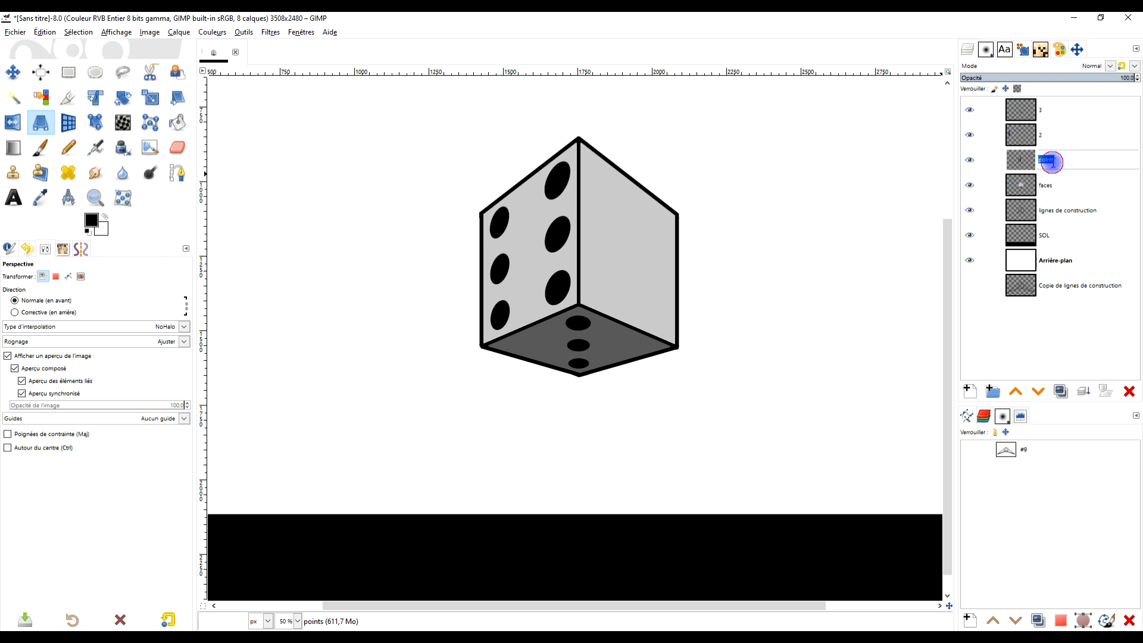
type("6 p")
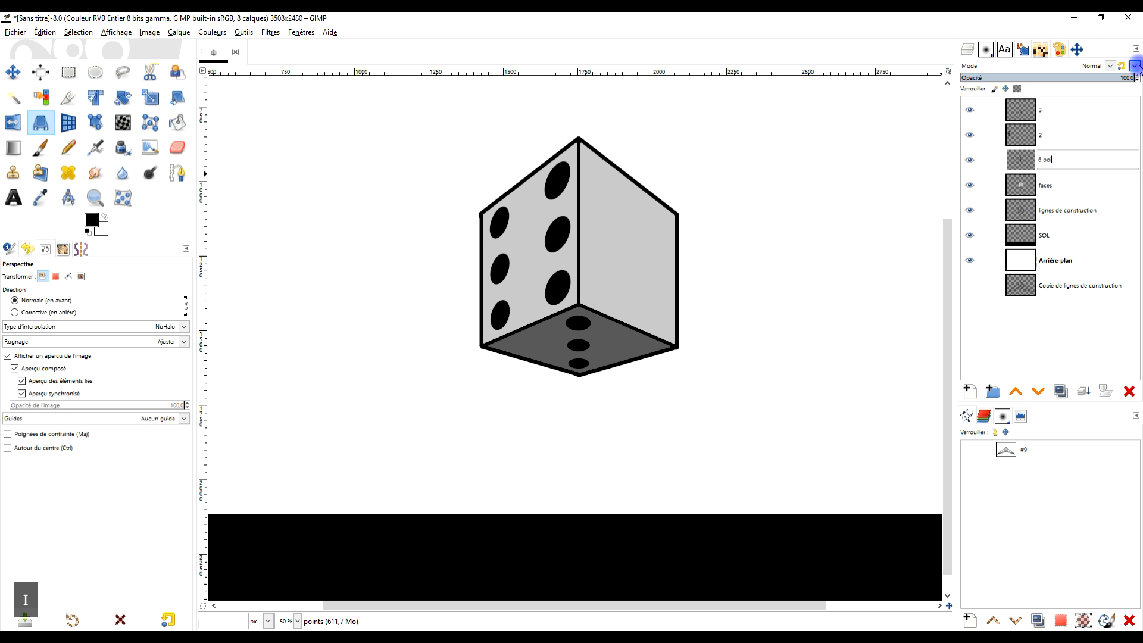
key("Return")
- Complete the names of layers 2 and 3 as "2 points" and "3 points"
key("Up")
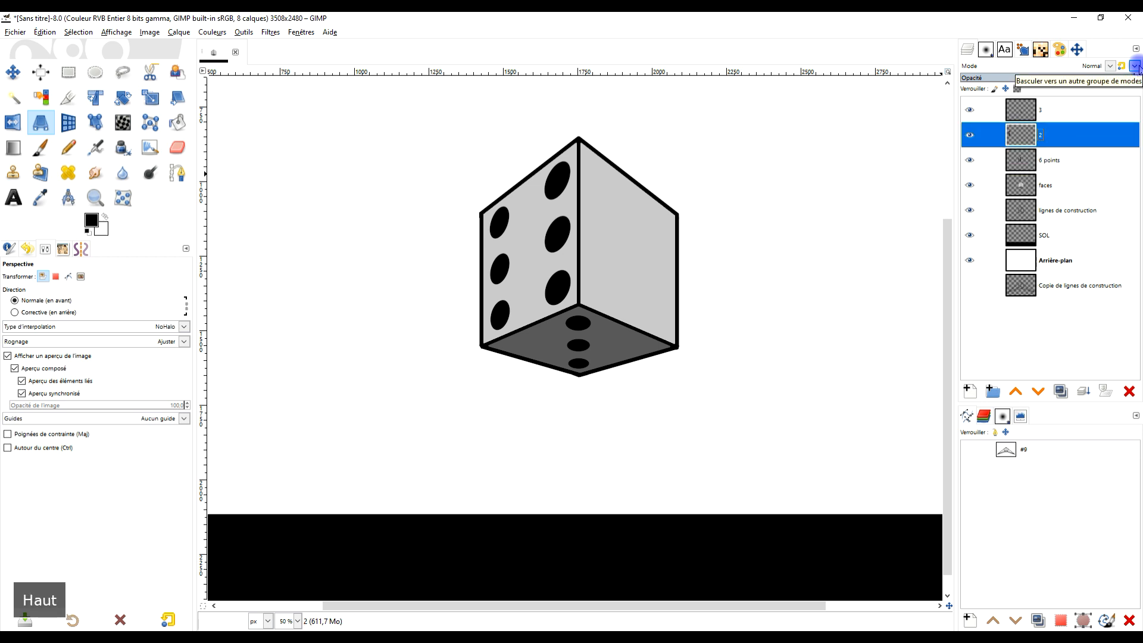
key("Return")
key("Right")
type("points")
key("Return")
key("Up")
key("F2")
key("Right")
type("p")
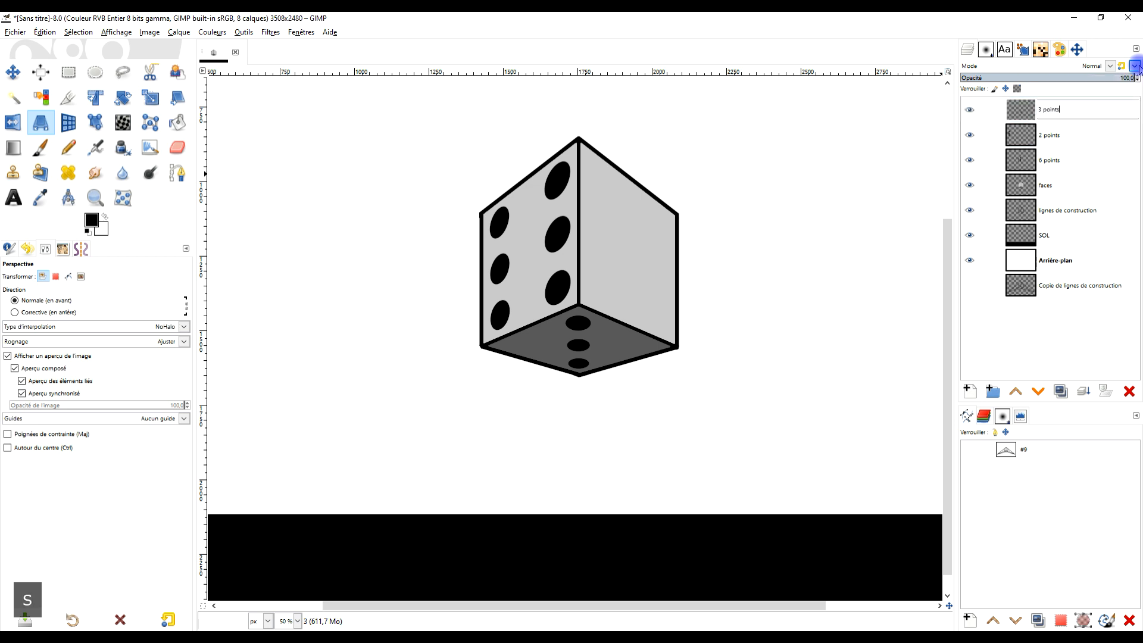
key("Return")
- On the "2 points" layer, select the middle of the three round dots with a rectangle, delete it and clear the selection
left_click_drag(522, 260, 657, 265)
left_click(69, 74)
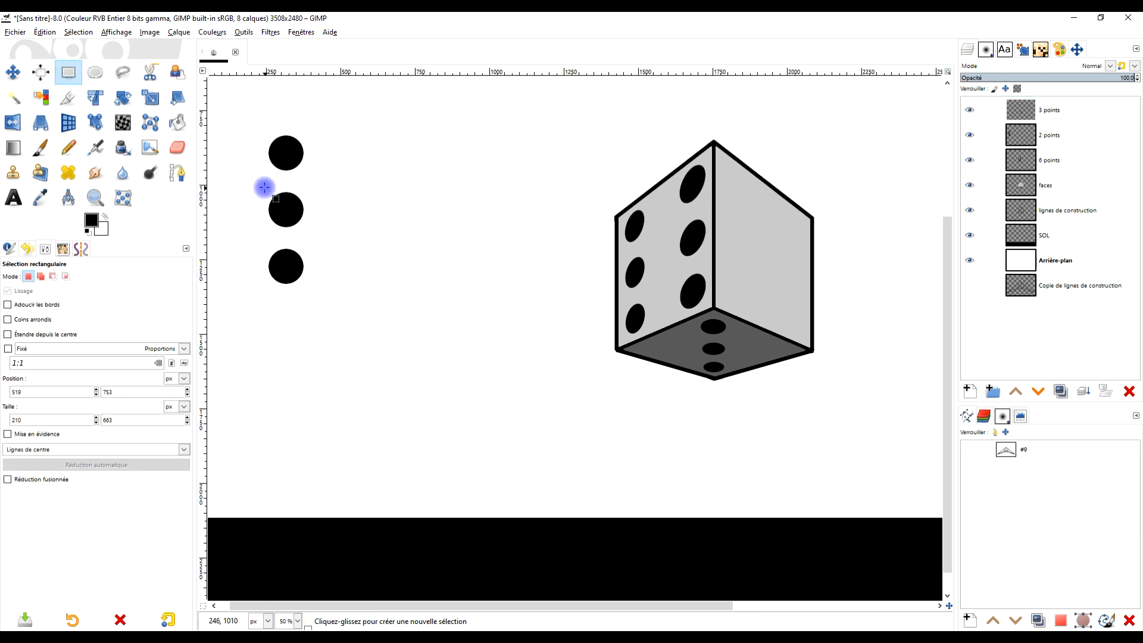
left_click(1071, 134)
left_click_drag(247, 189, 361, 234)
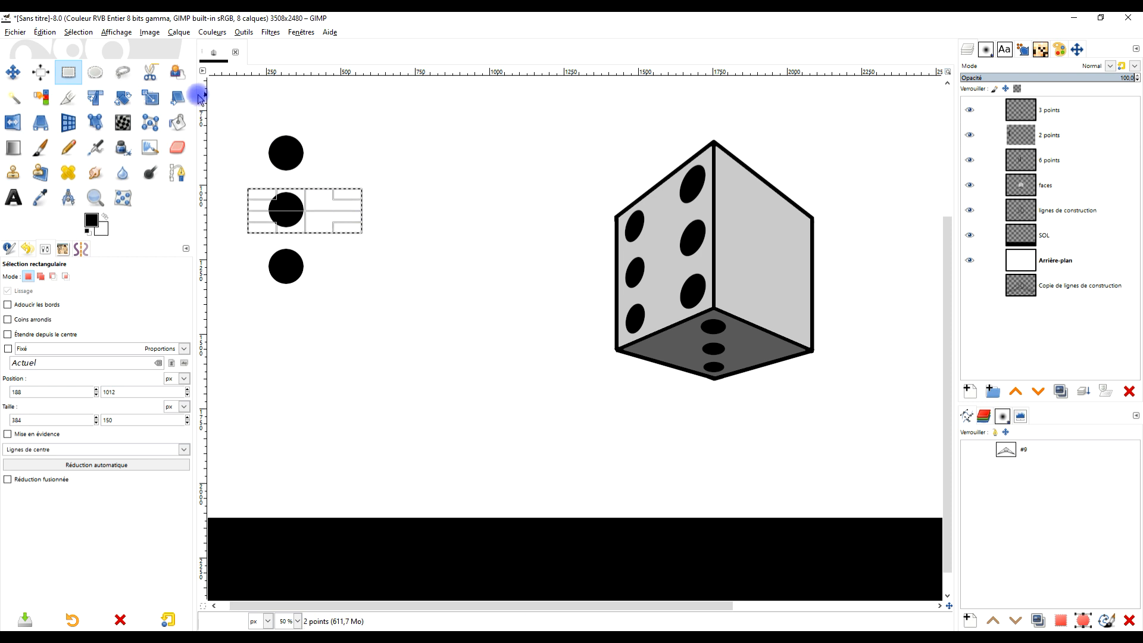
key("Delete")
left_click(357, 143)
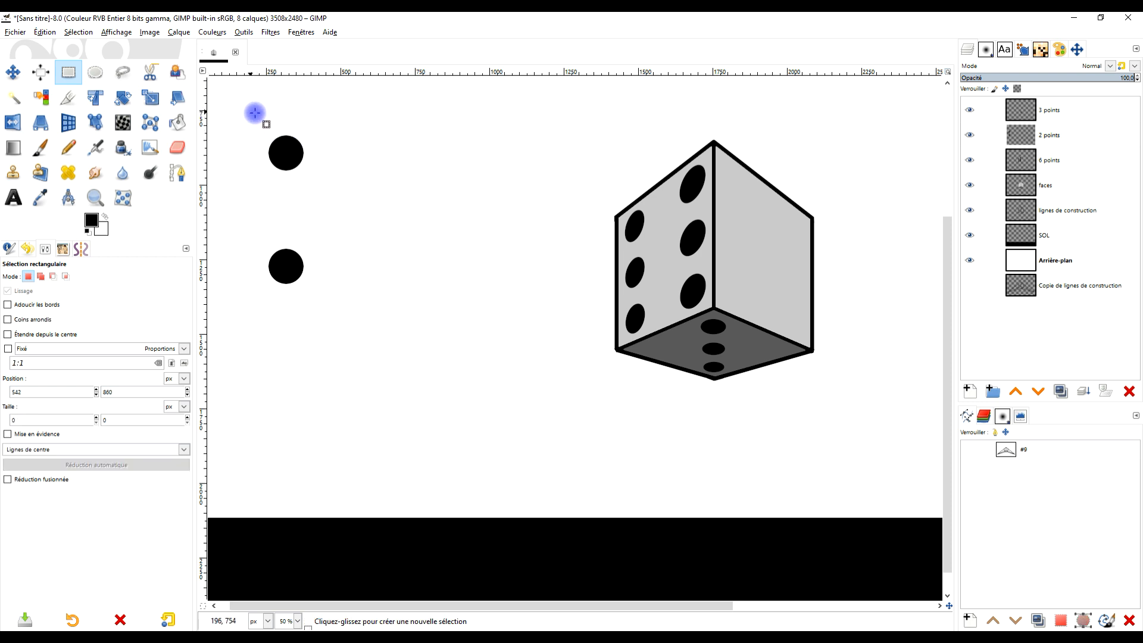
- Crop the "2 points" layer to its content and start a Perspective transform on it
left_click(1077, 134)
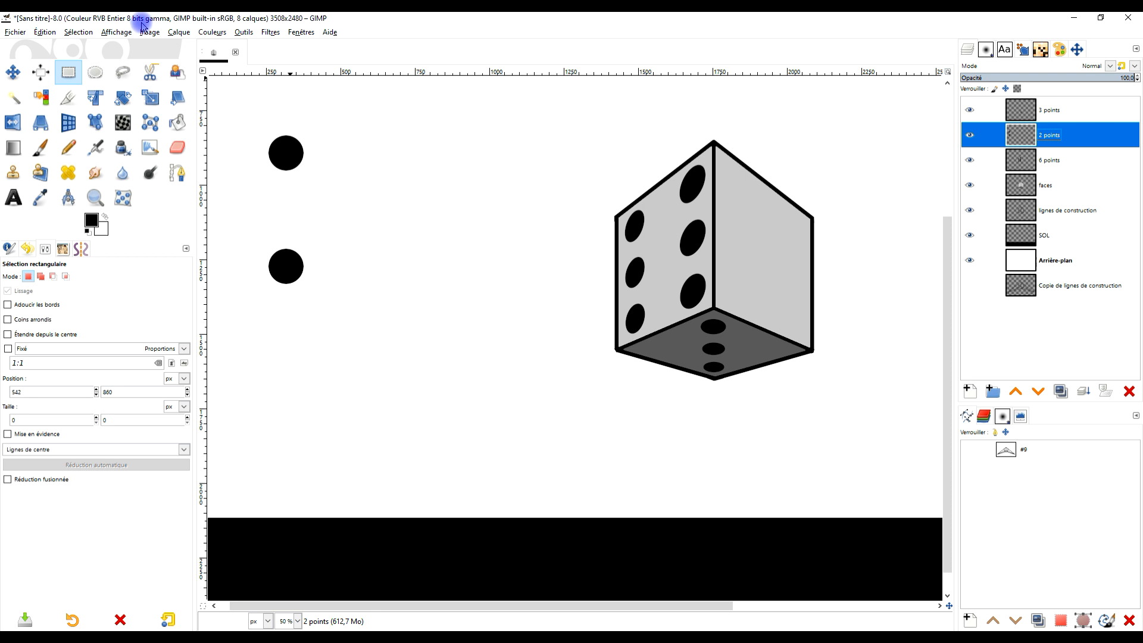
left_click(179, 32)
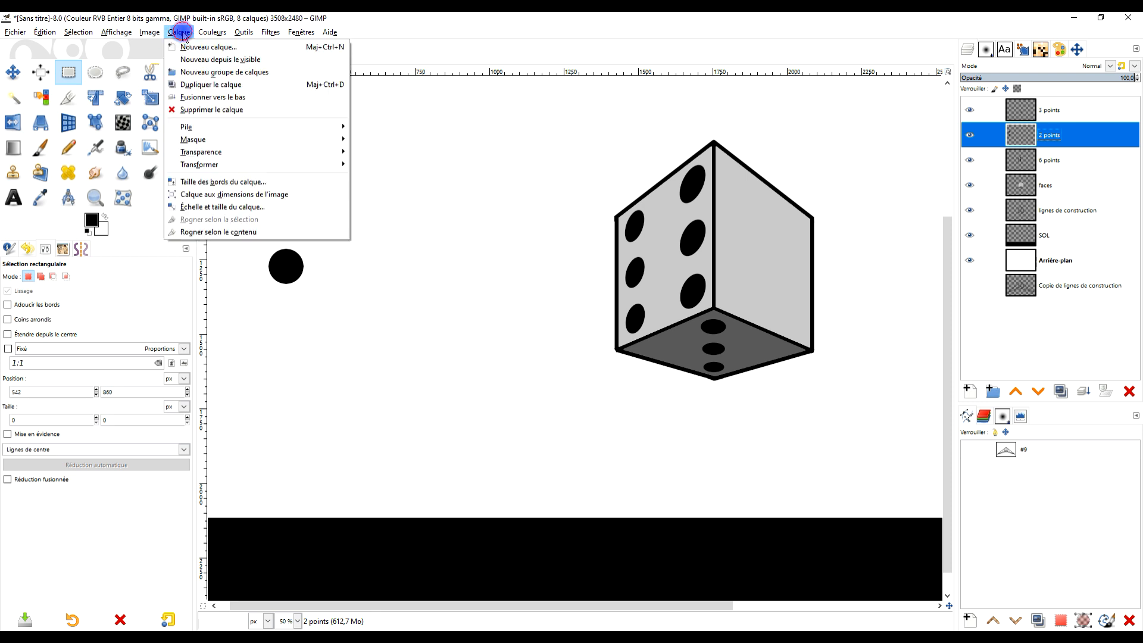
left_click(213, 232)
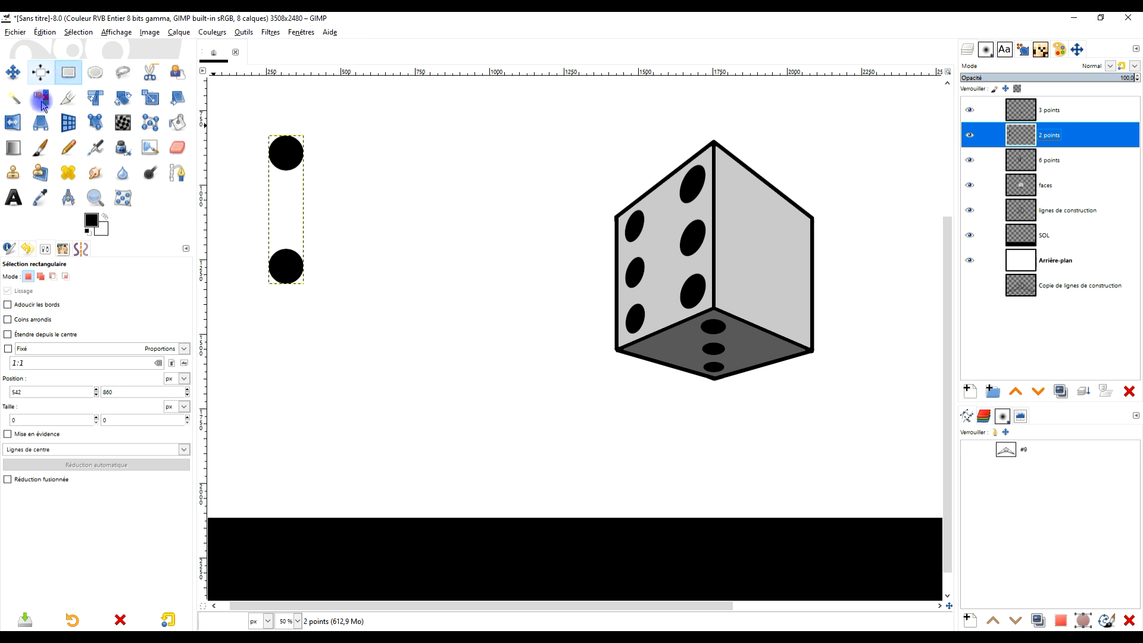
left_click(38, 123)
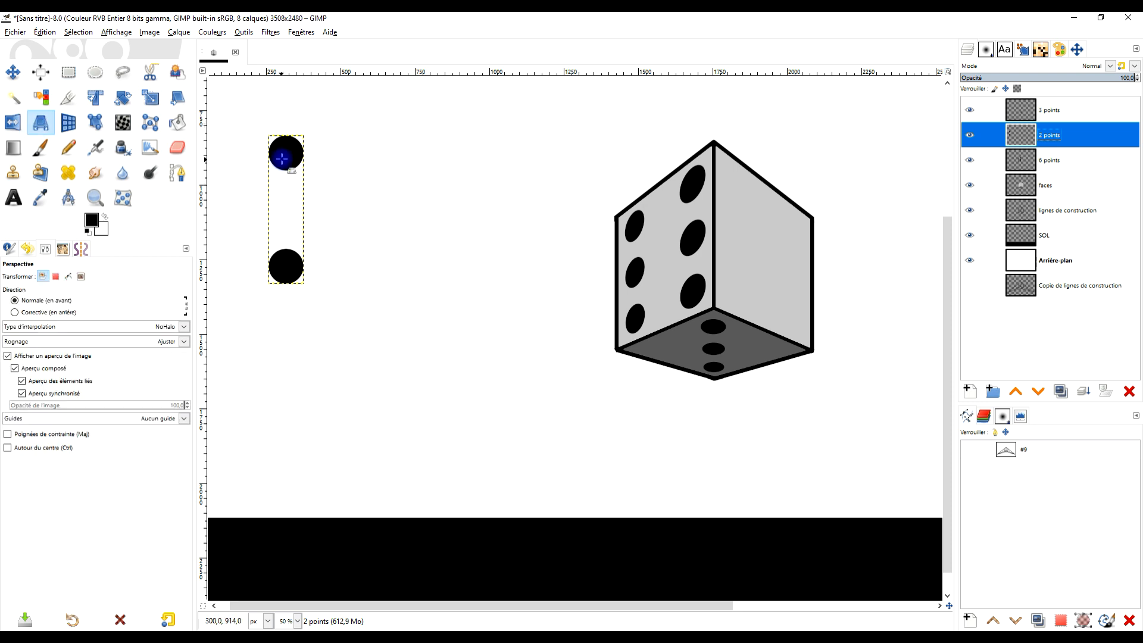
left_click(294, 176)
- Try to lay the two-dot frame across the box's right face, from its lower inner corner to its upper outer corner
left_click_drag(286, 211, 780, 289)
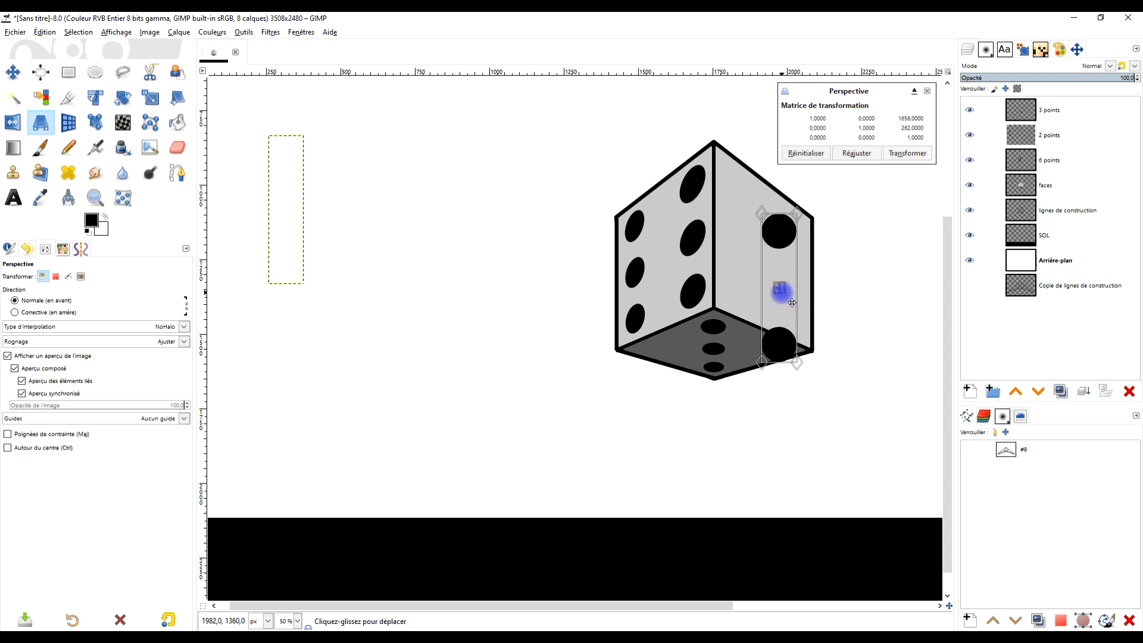
scroll(592, 286, "right", 3)
scroll(601, 285, "up", 1)
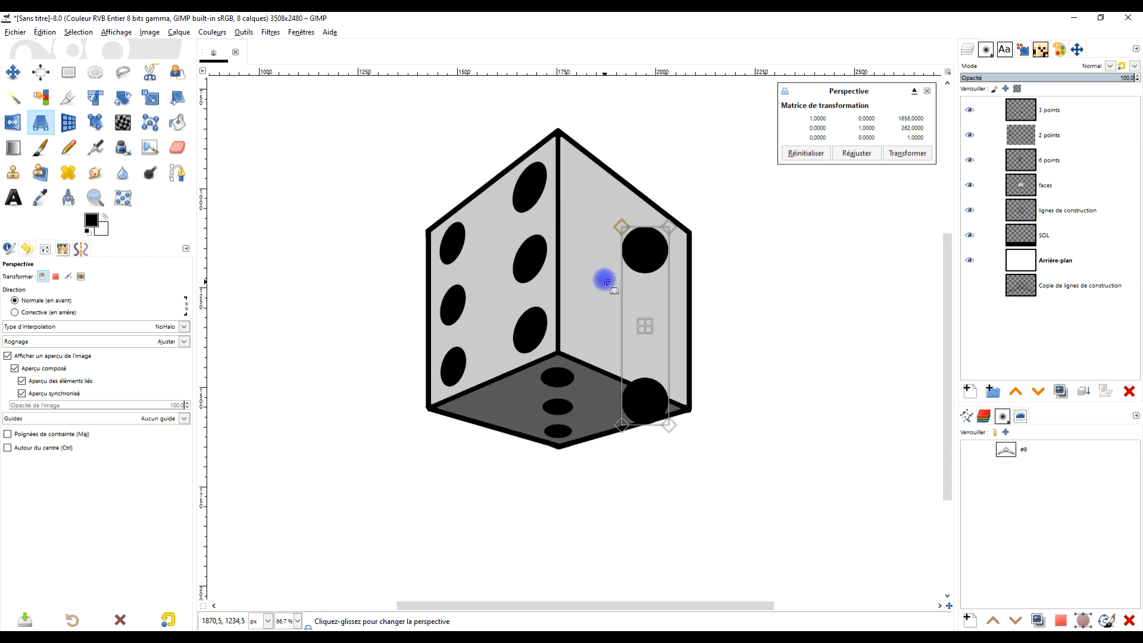
left_click_drag(604, 279, 637, 302)
left_click_drag(774, 357, 757, 329)
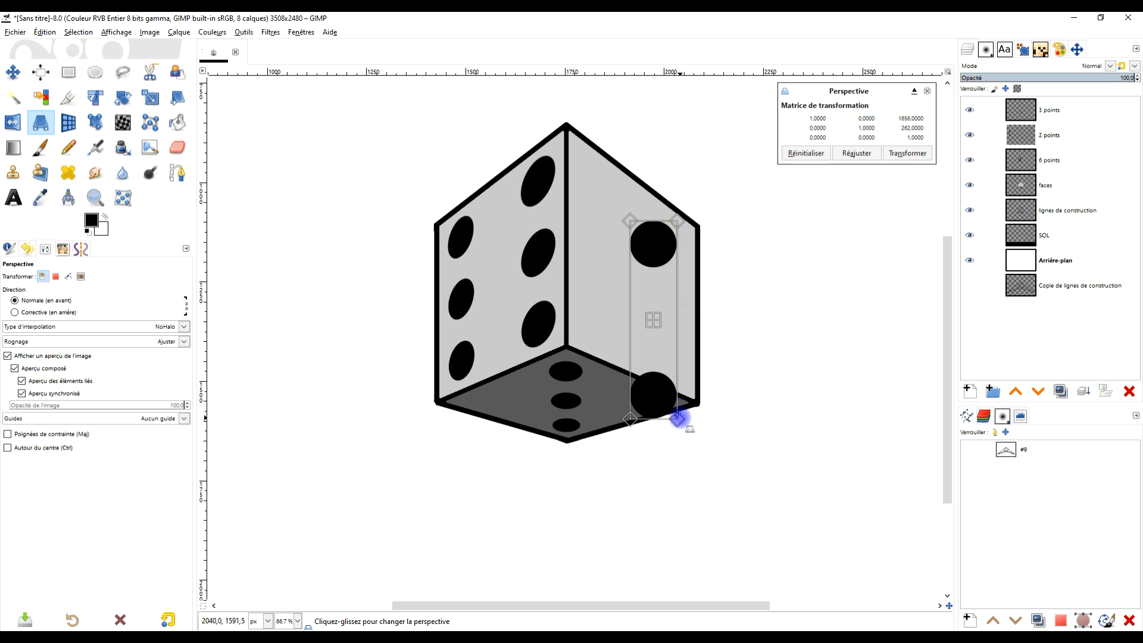
left_click_drag(628, 418, 573, 316)
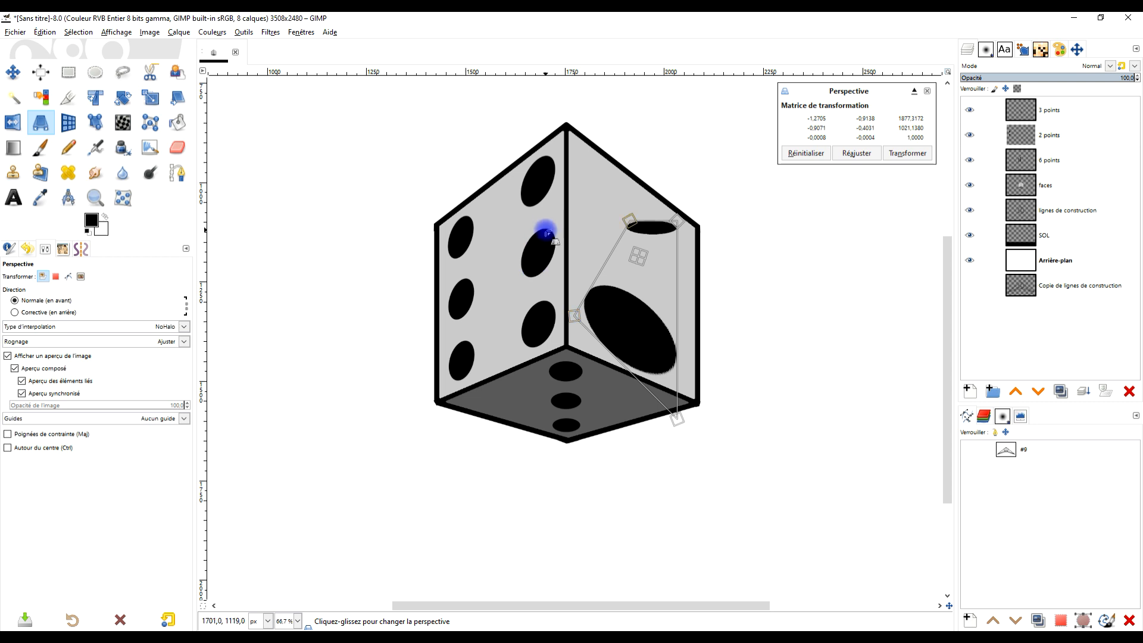
left_click_drag(677, 420, 594, 352)
left_click_drag(630, 220, 694, 246)
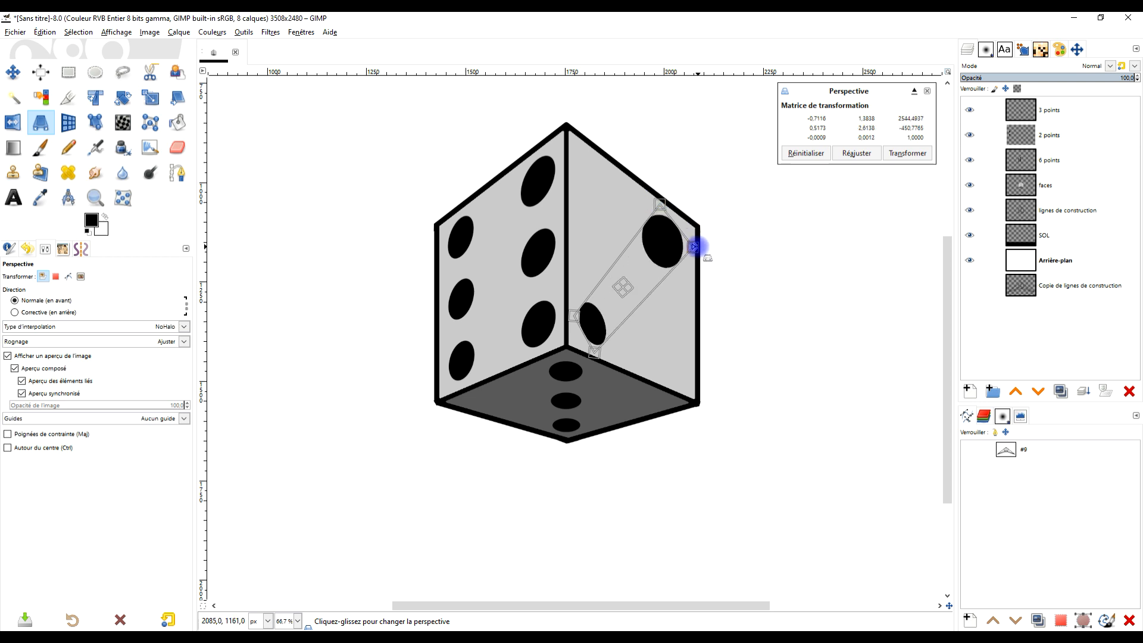
- Try to swing the two-dot frame onto the right face's other diagonal, from the upper inner to the lower outer corner
left_click_drag(694, 246, 570, 190)
left_click_drag(689, 235, 606, 161)
left_click_drag(594, 355, 682, 299)
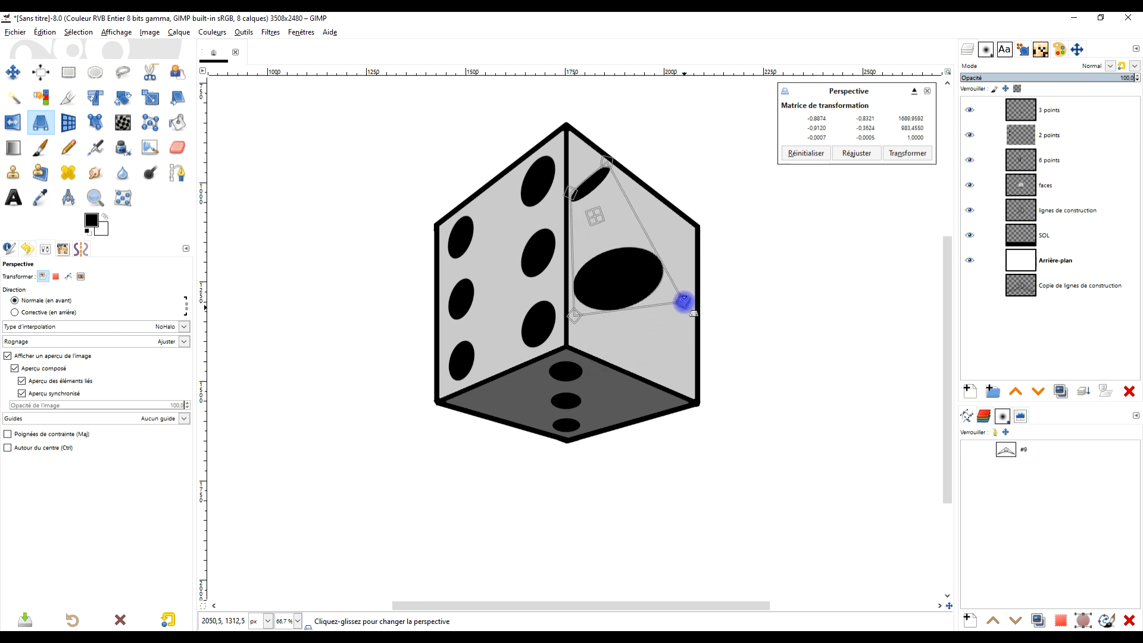
left_click_drag(576, 321, 633, 369)
left_click_drag(683, 299, 694, 342)
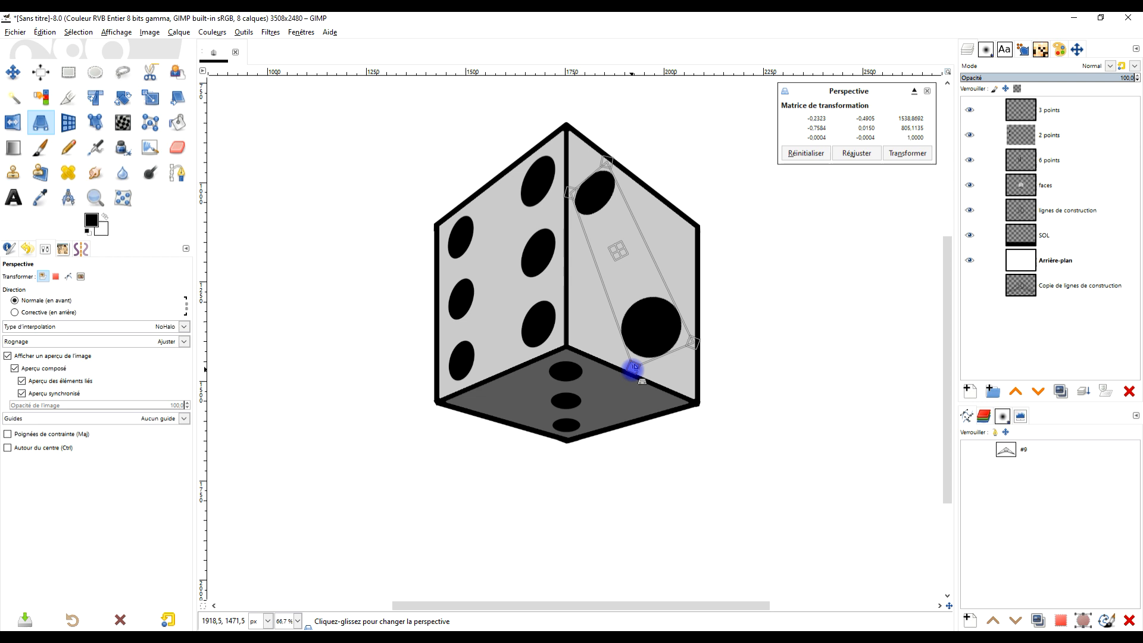
- Try to even out the two dots by nudging the frame's corners along the diagonal, and reset the Perspective transform
left_click_drag(632, 369, 647, 374)
left_click_drag(608, 158, 569, 201)
left_click_drag(695, 346, 691, 342)
left_click_drag(647, 375, 642, 370)
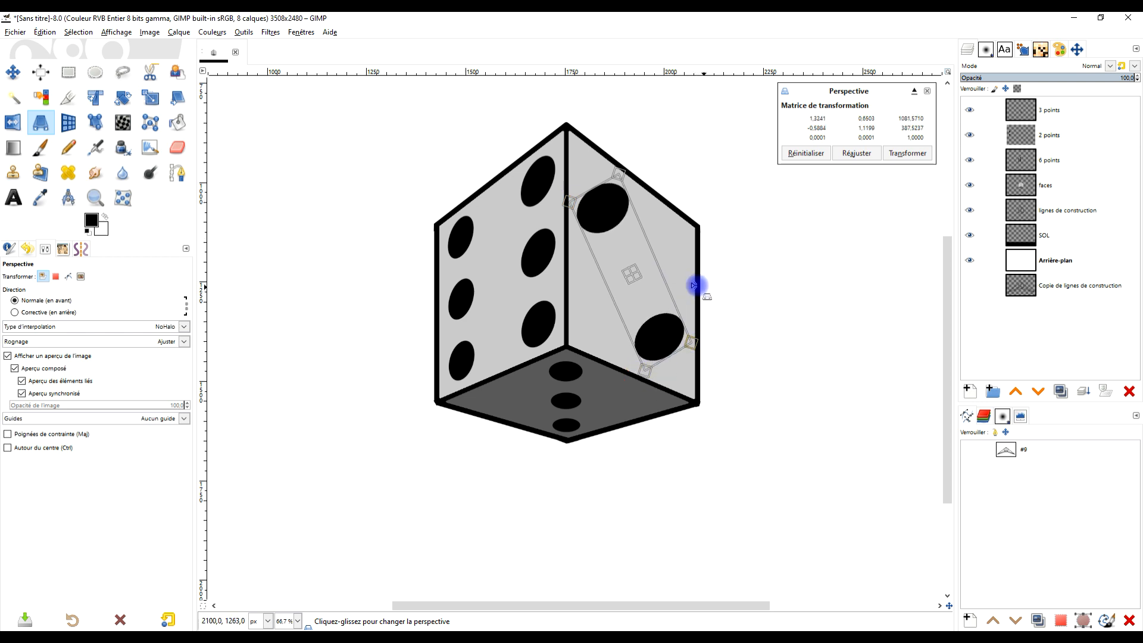
left_click_drag(566, 199, 577, 199)
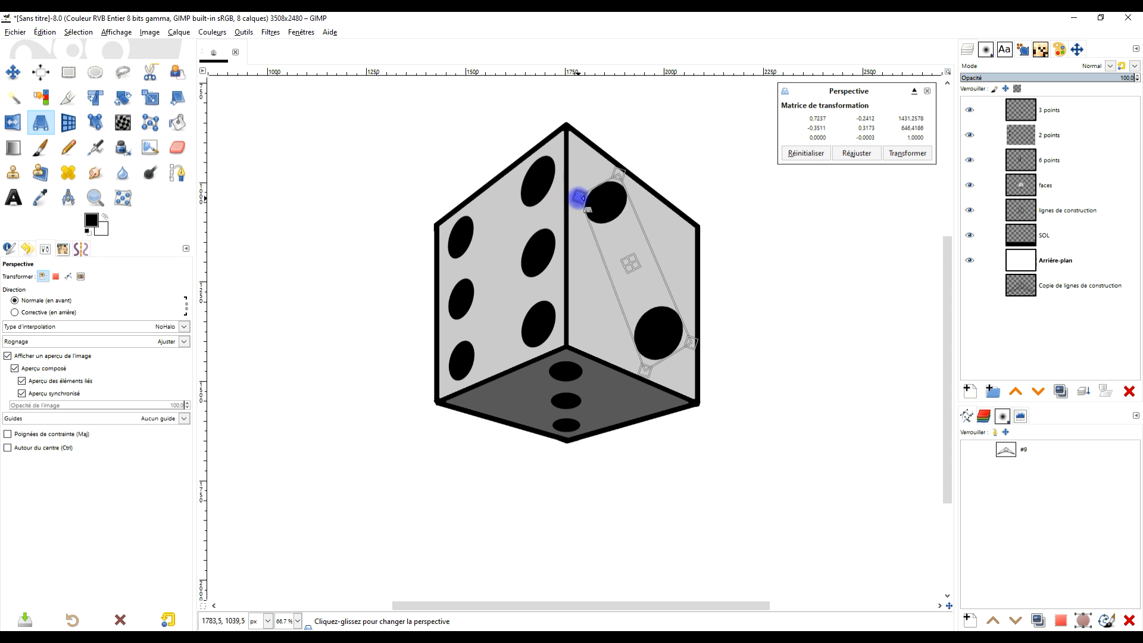
left_click(804, 153)
- Move the undistorted two-dot frame from the canvas's left area onto the outer half of the box's right face
scroll(730, 196, "down", 3)
scroll(541, 221, "up", 3)
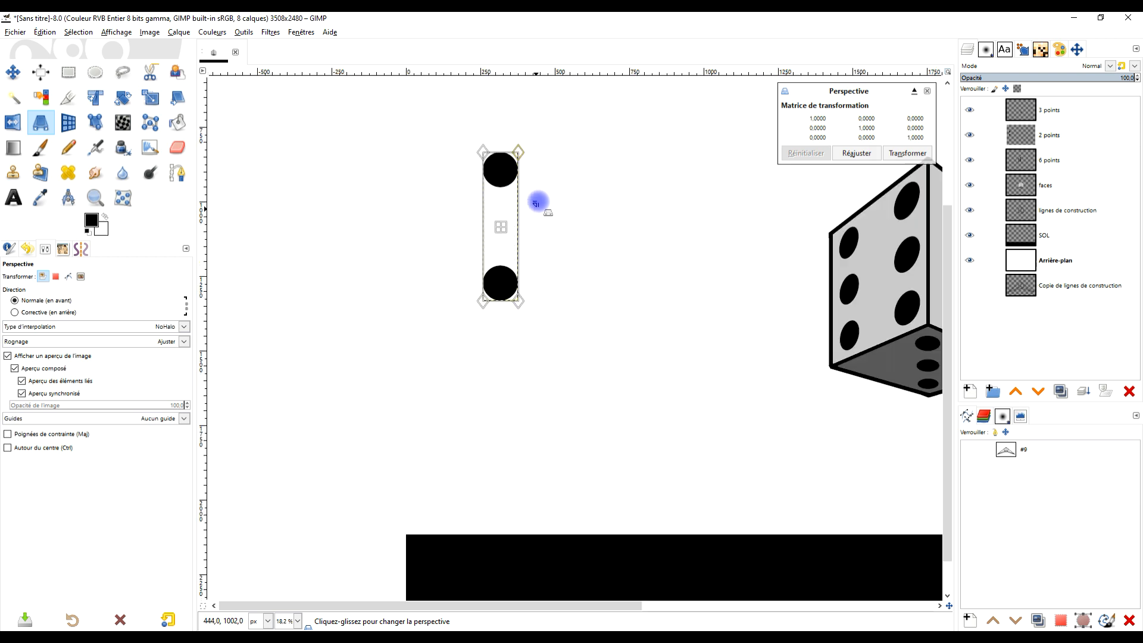
left_click_drag(484, 238, 908, 292)
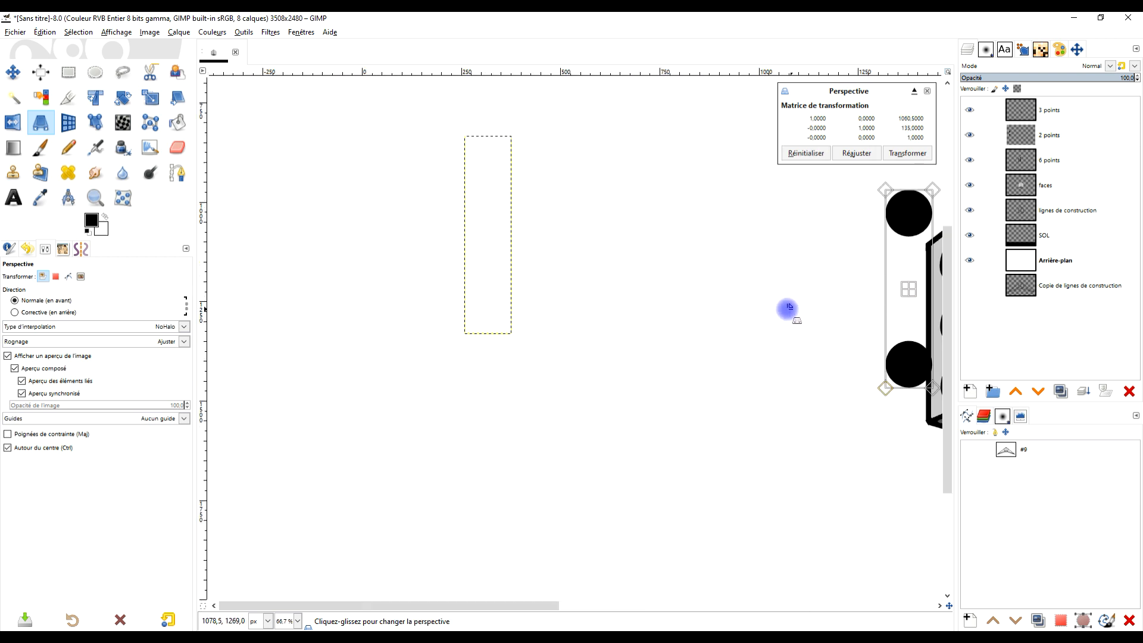
left_click_drag(655, 334, 569, 331)
left_click_drag(795, 362, 668, 362)
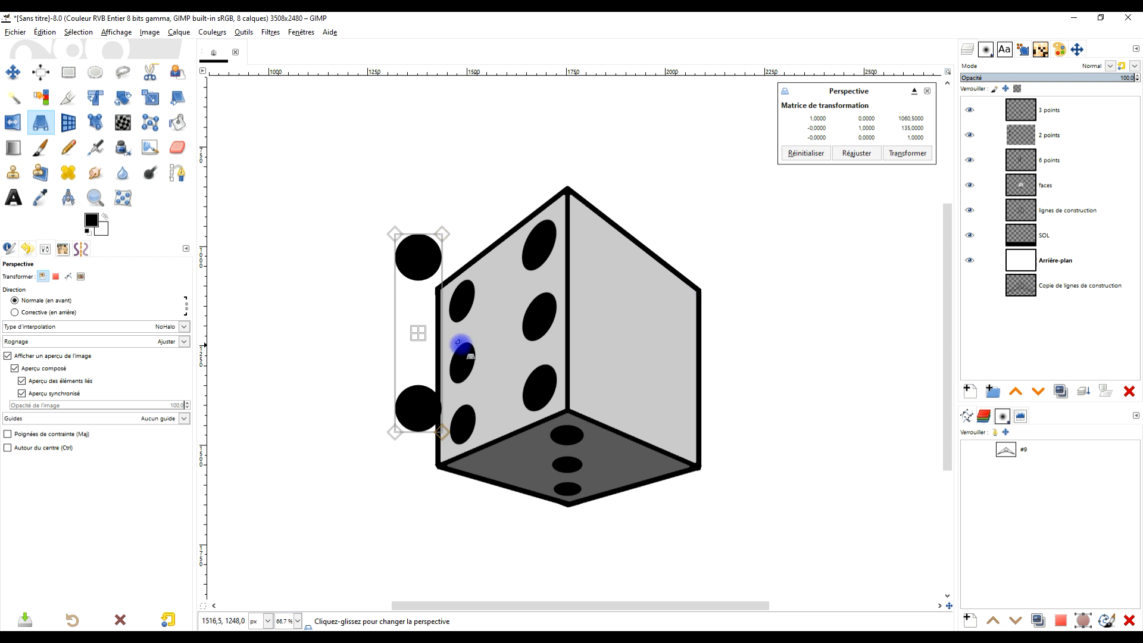
left_click_drag(419, 333, 673, 339)
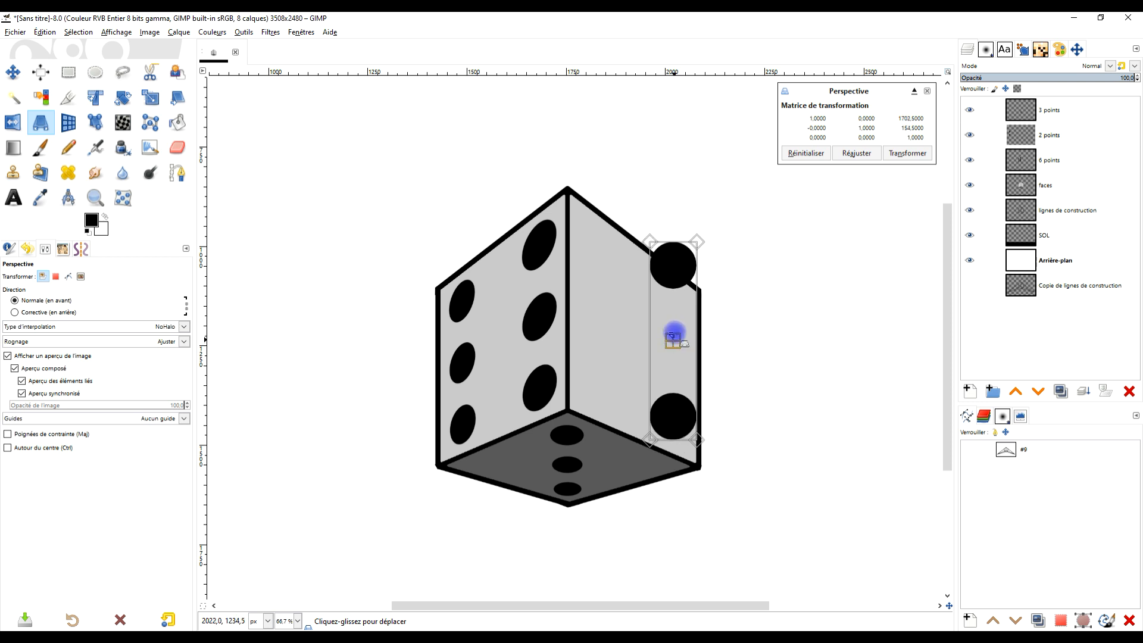
- Reshape the two-dot frame's corners so the dots lie diagonally from the right face's upper inner corner to its lower outer corner
left_click_drag(647, 243, 571, 248)
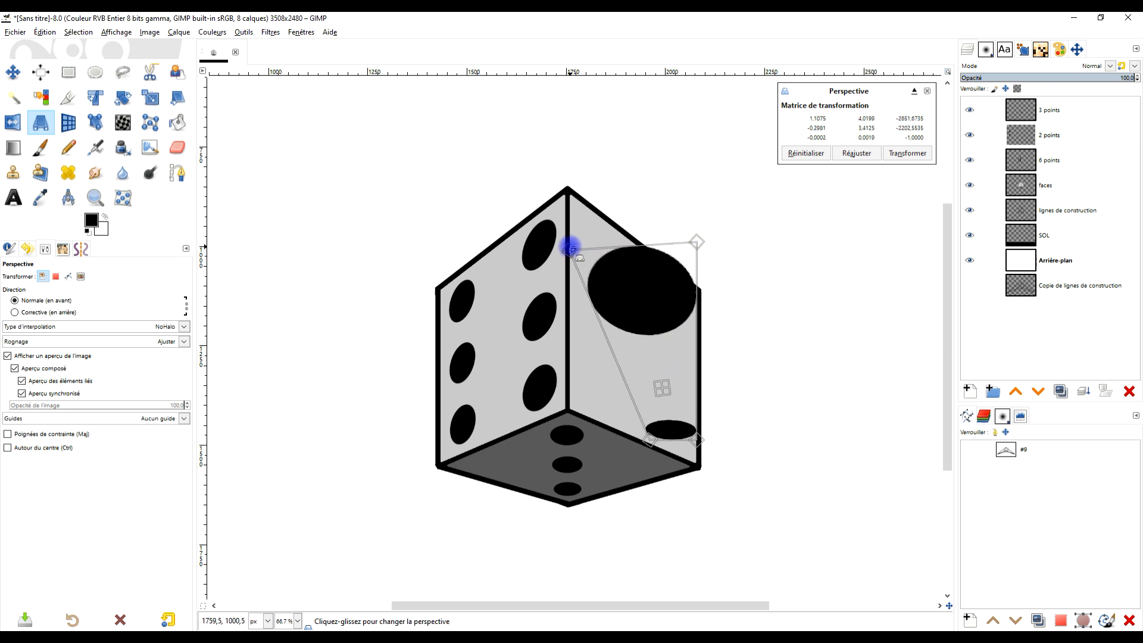
left_click_drag(703, 241, 570, 241)
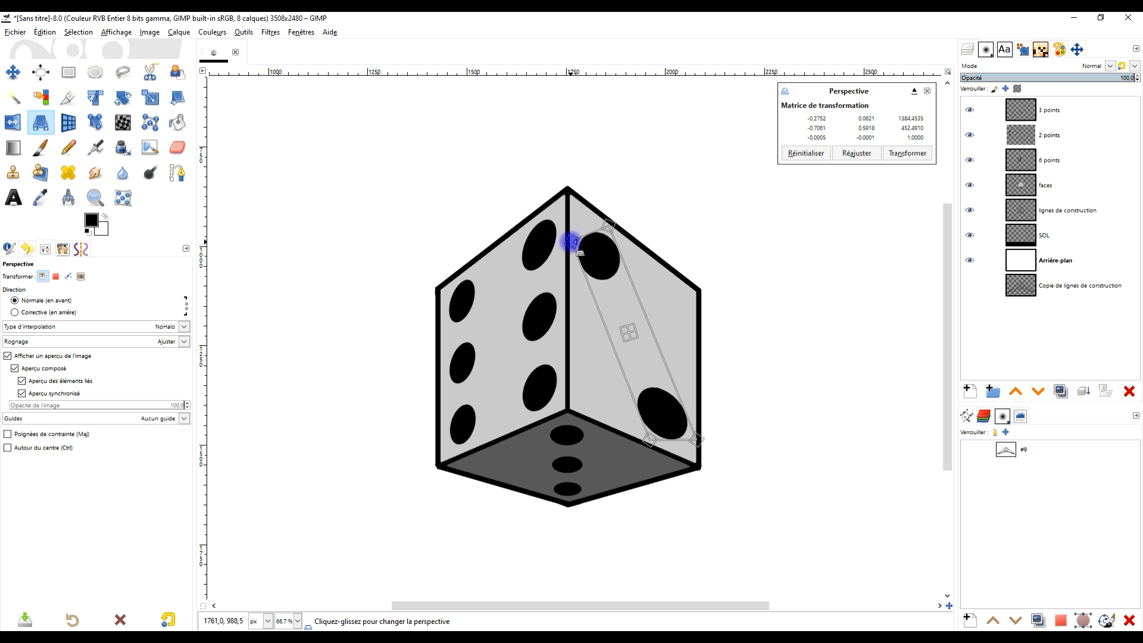
left_click_drag(695, 463, 655, 439)
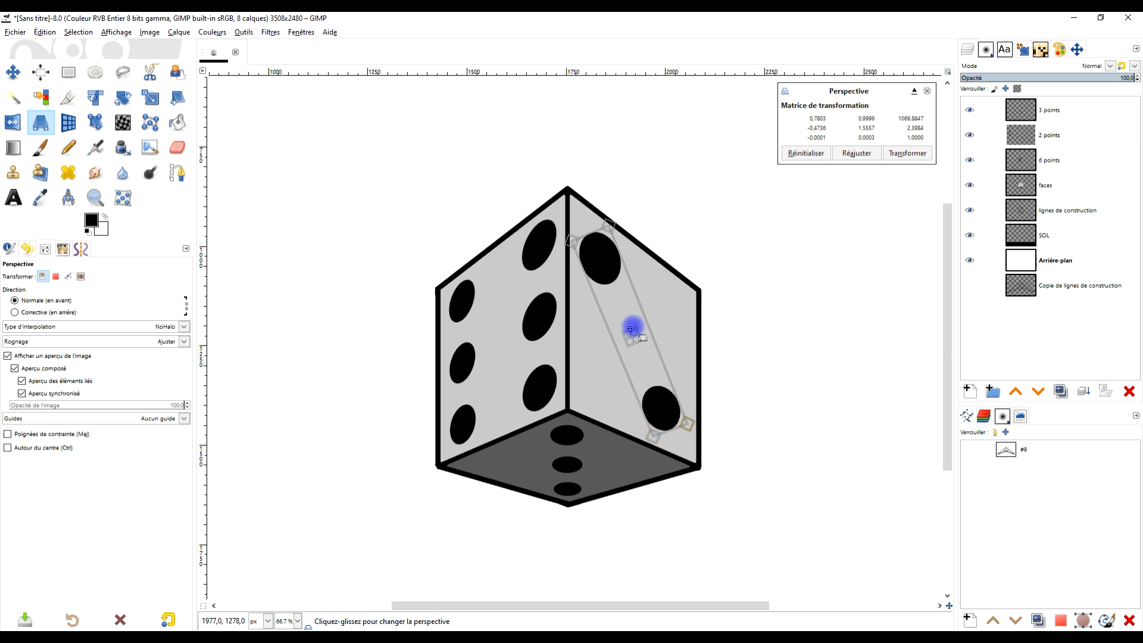
left_click_drag(572, 245, 612, 231)
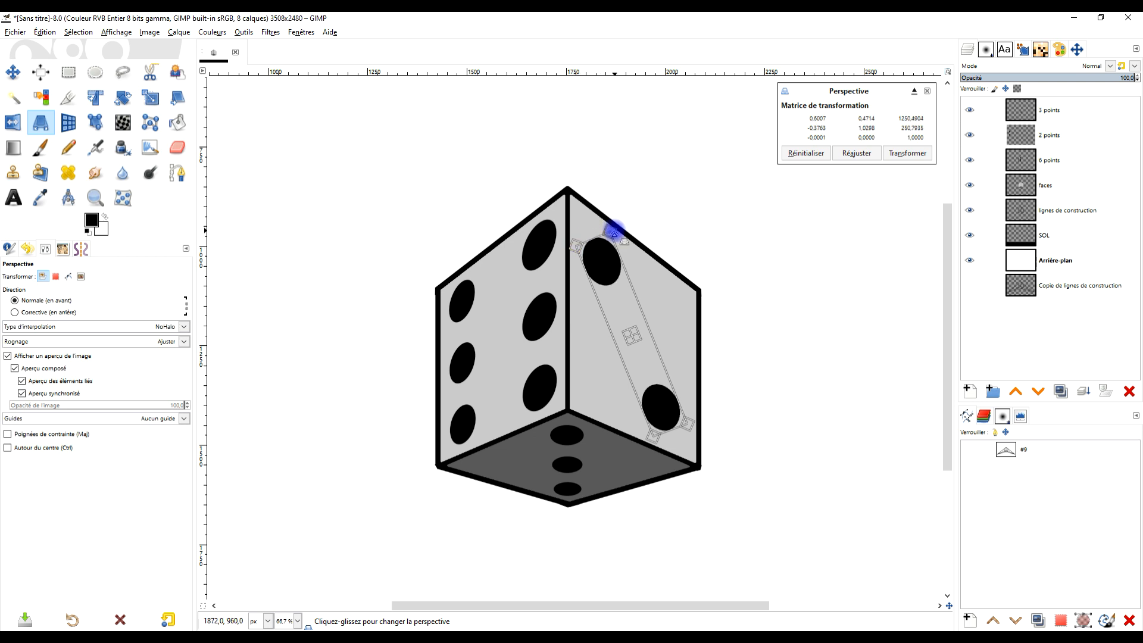
scroll(683, 304, "down", 2)
scroll(683, 305, "up", 2)
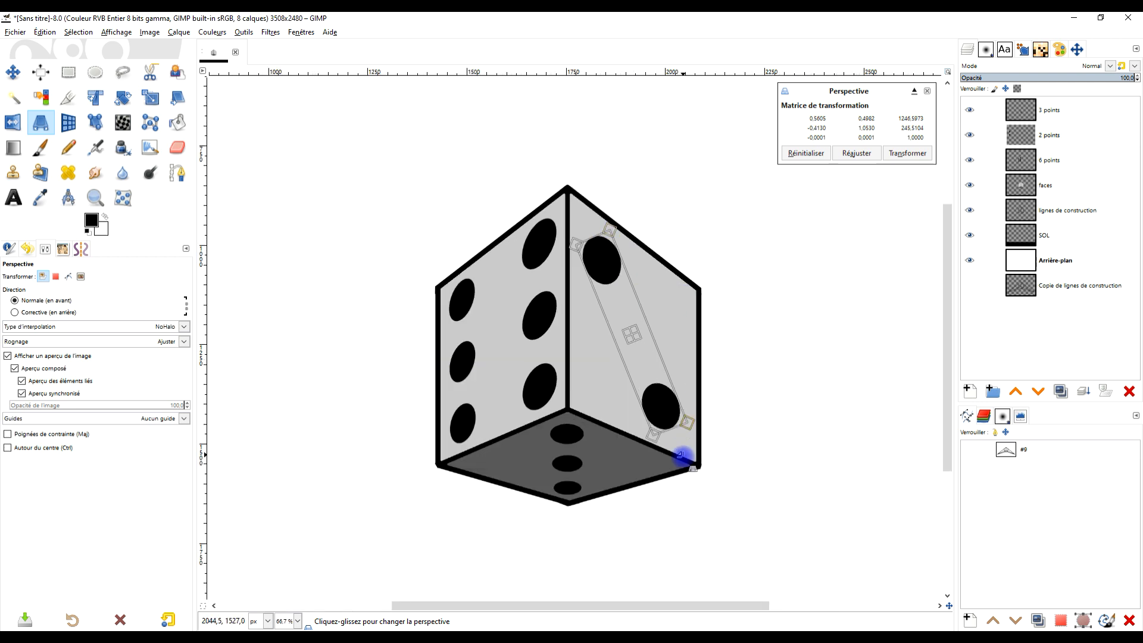
- Fine-tune the two-dot frame's corners on the die's right face and apply the Perspective transform
left_click_drag(687, 419, 654, 435)
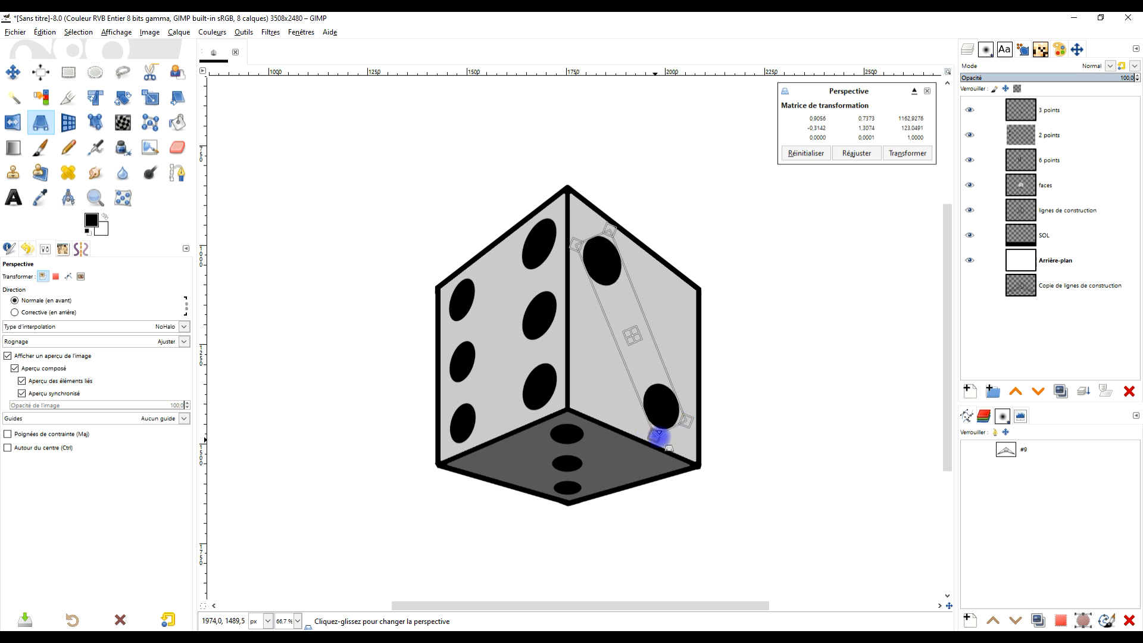
left_click_drag(573, 242, 598, 231)
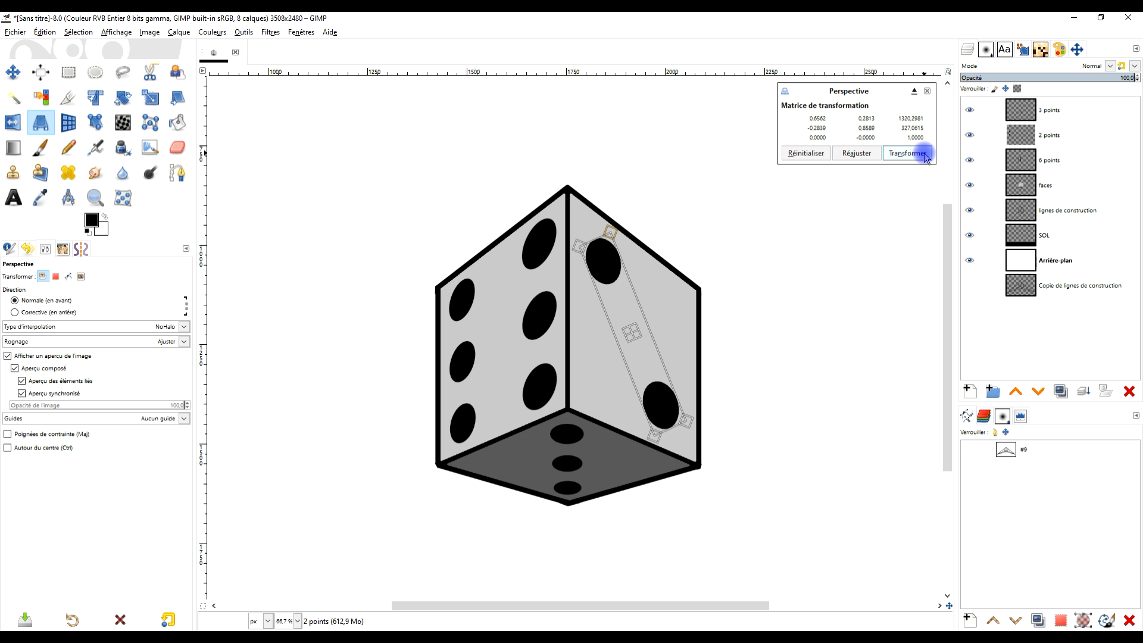
left_click(925, 154)
- Resize the 2 points layer to the dimensions of the image
left_click(1049, 135)
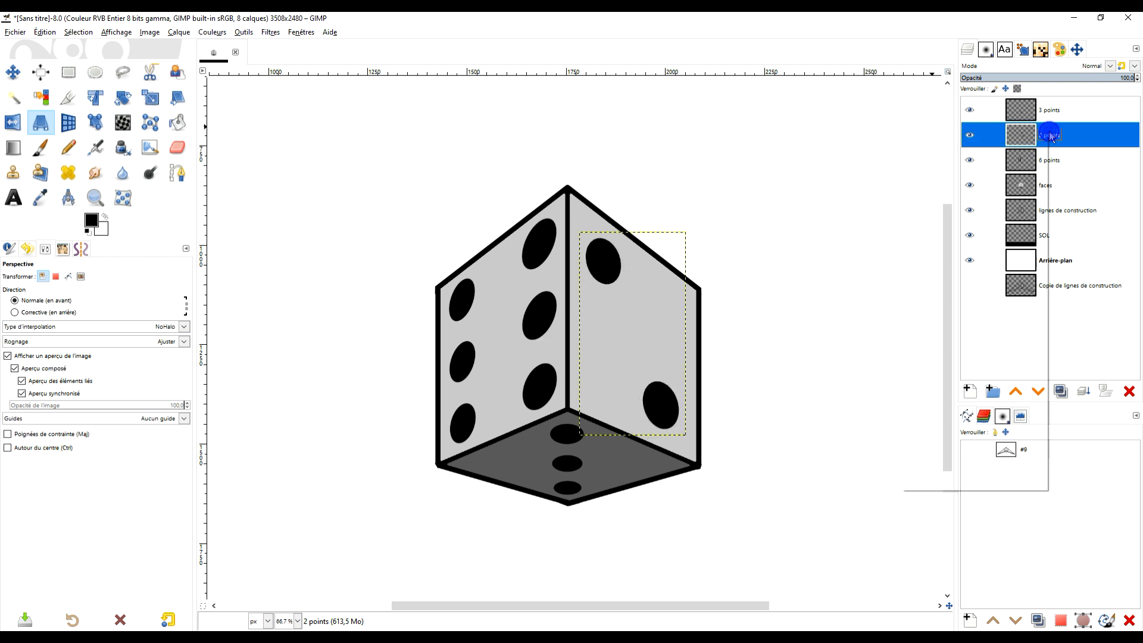
right_click(1049, 135)
left_click(986, 300)
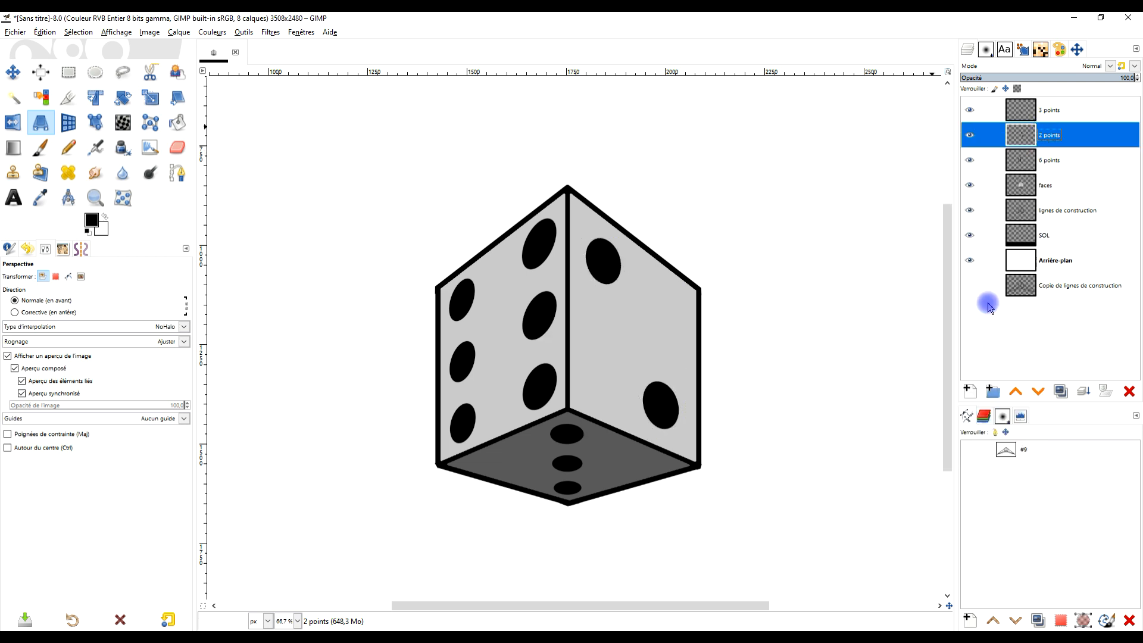
- Lighten the black floor strip on the SOL layer with Brightness-Contrast, setting the brightness to 127
scroll(730, 228, "down", 3)
scroll(722, 228, "up", 1)
left_click_drag(774, 309, 697, 310)
left_click(1058, 233)
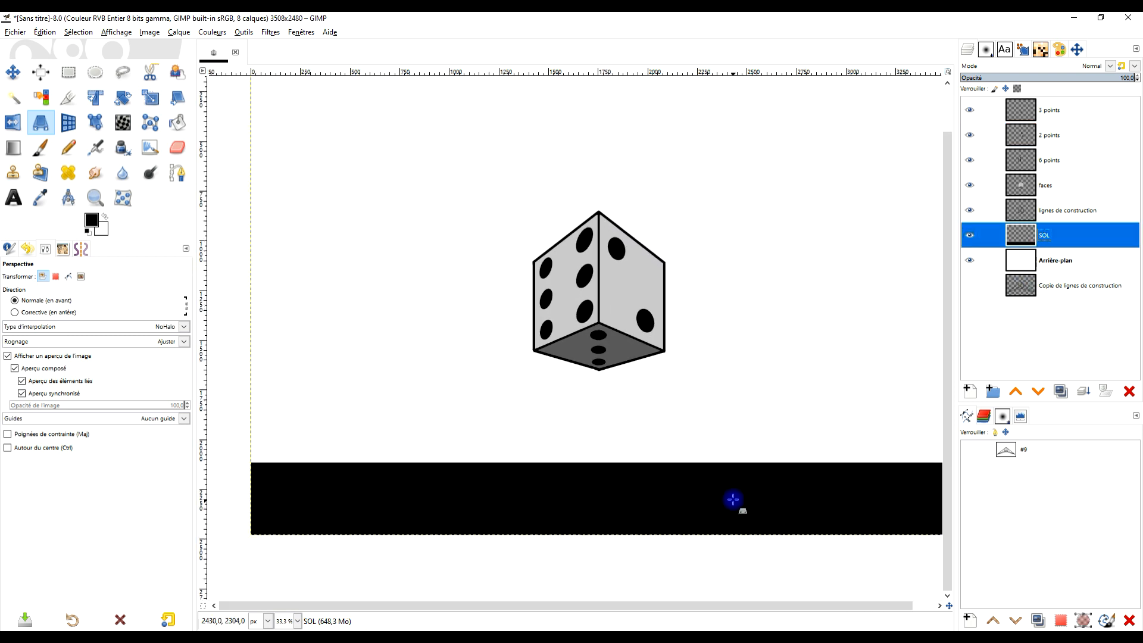
left_click(232, 37)
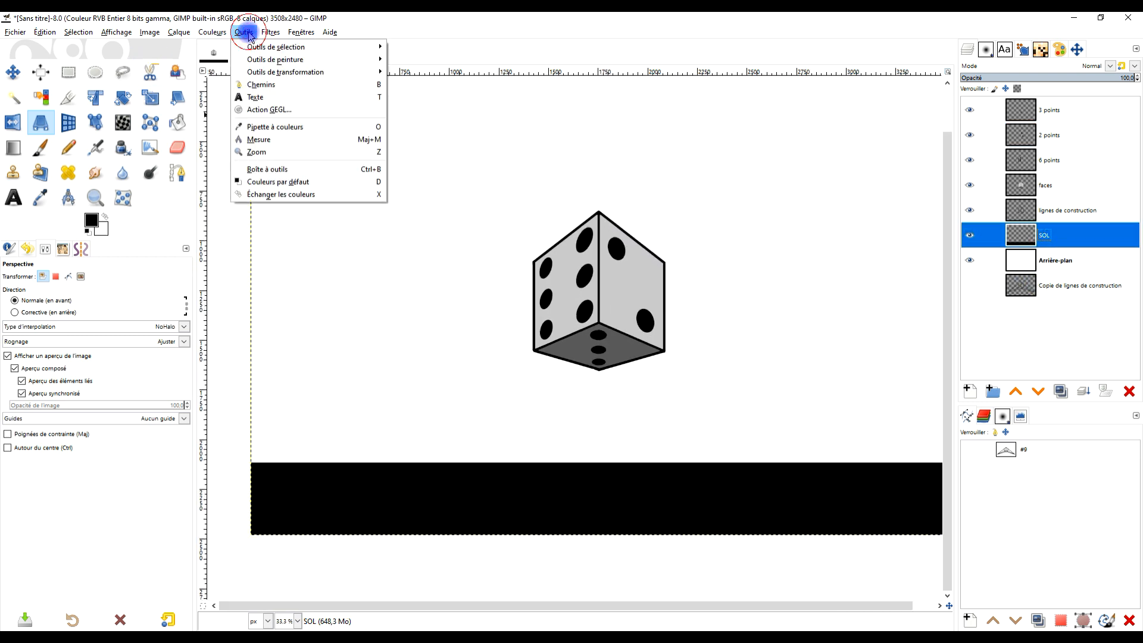
left_click(266, 35)
mouse_move(214, 34)
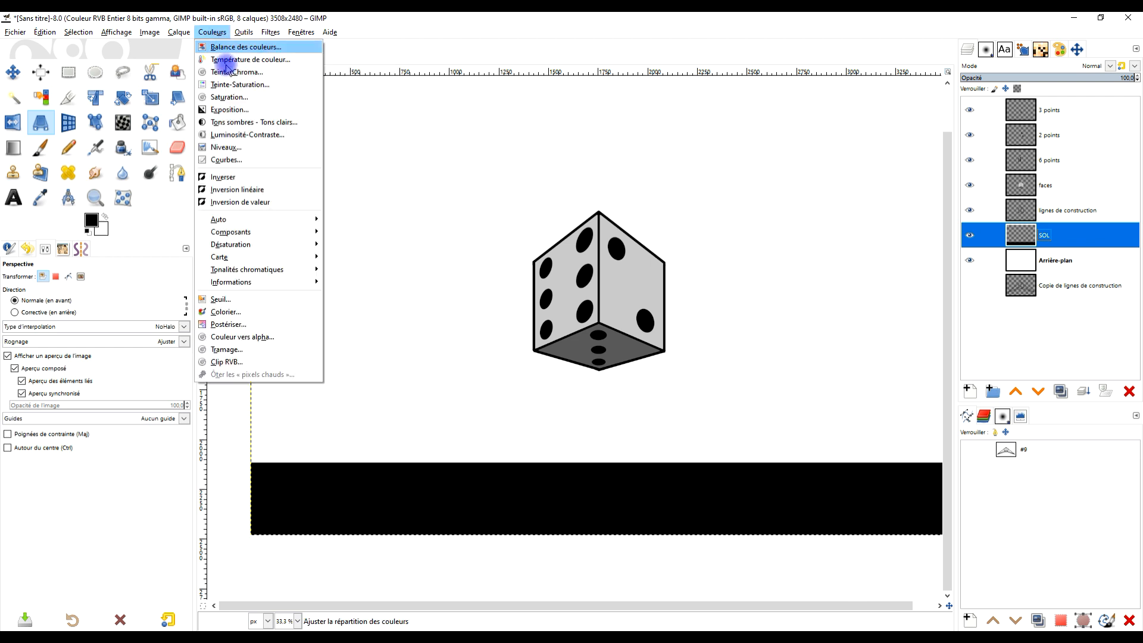
left_click(278, 141)
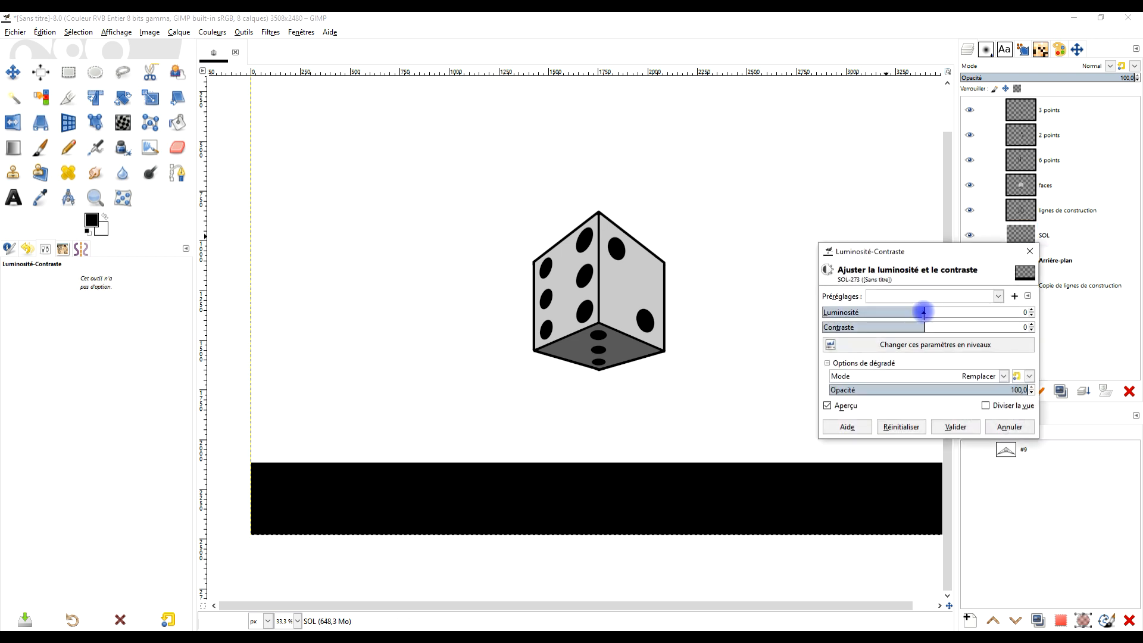
left_click(926, 311)
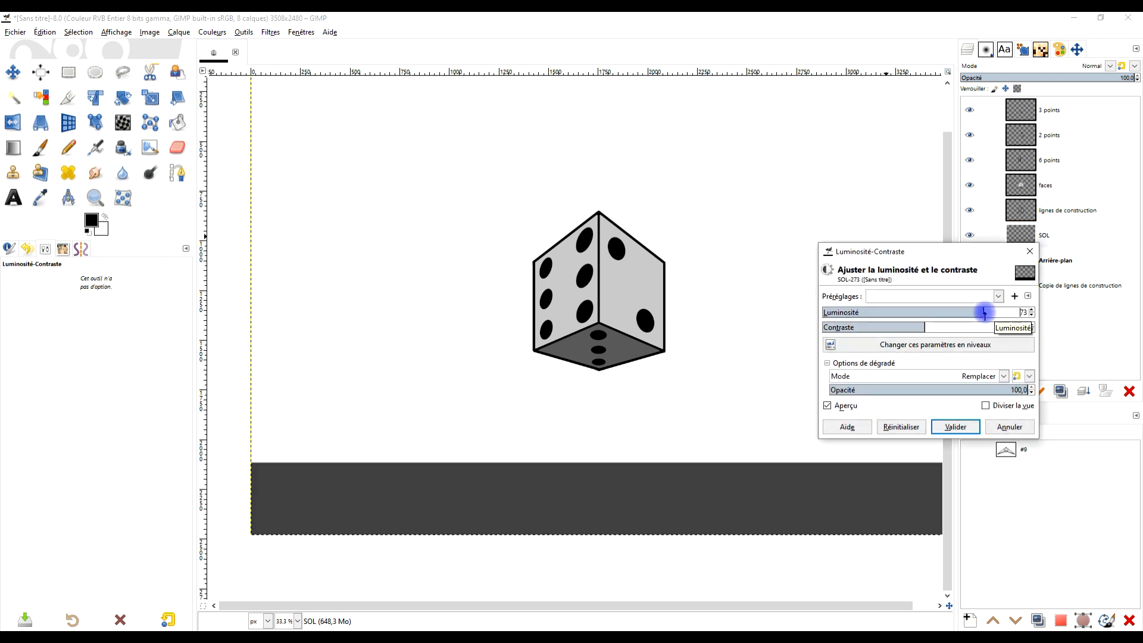
left_click_drag(1006, 314, 1043, 321)
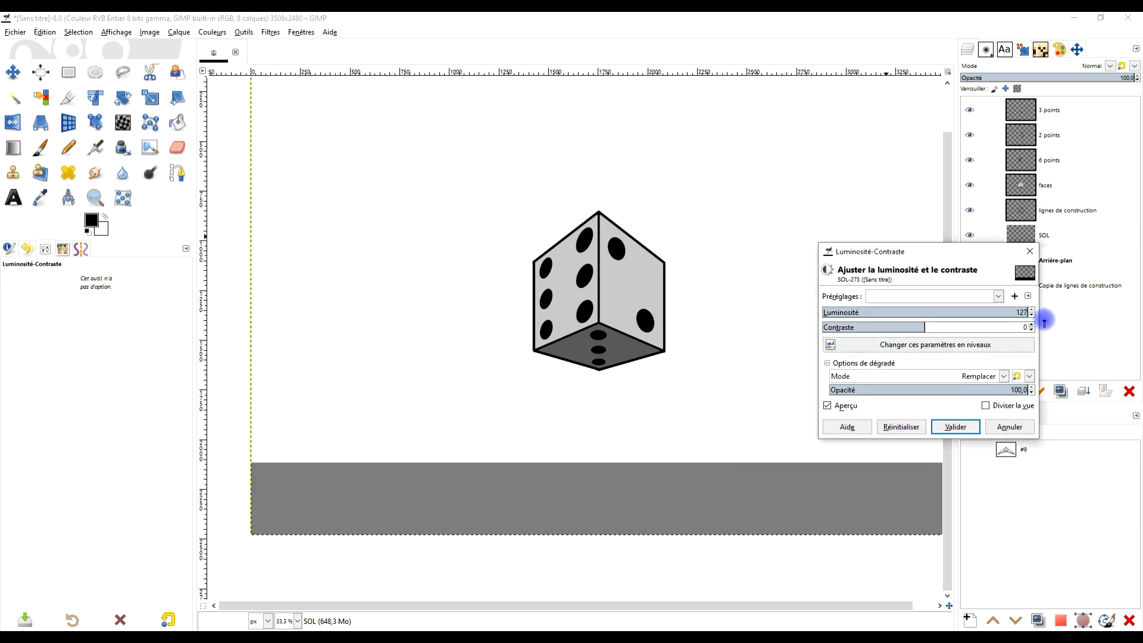
- Apply the Brightness-Contrast adjustment to the SOL layer and repeat it until the floor strip is light grey
left_click_drag(964, 326, 1034, 313)
left_click(900, 426)
left_click(961, 428)
left_click(271, 32)
left_click(270, 48)
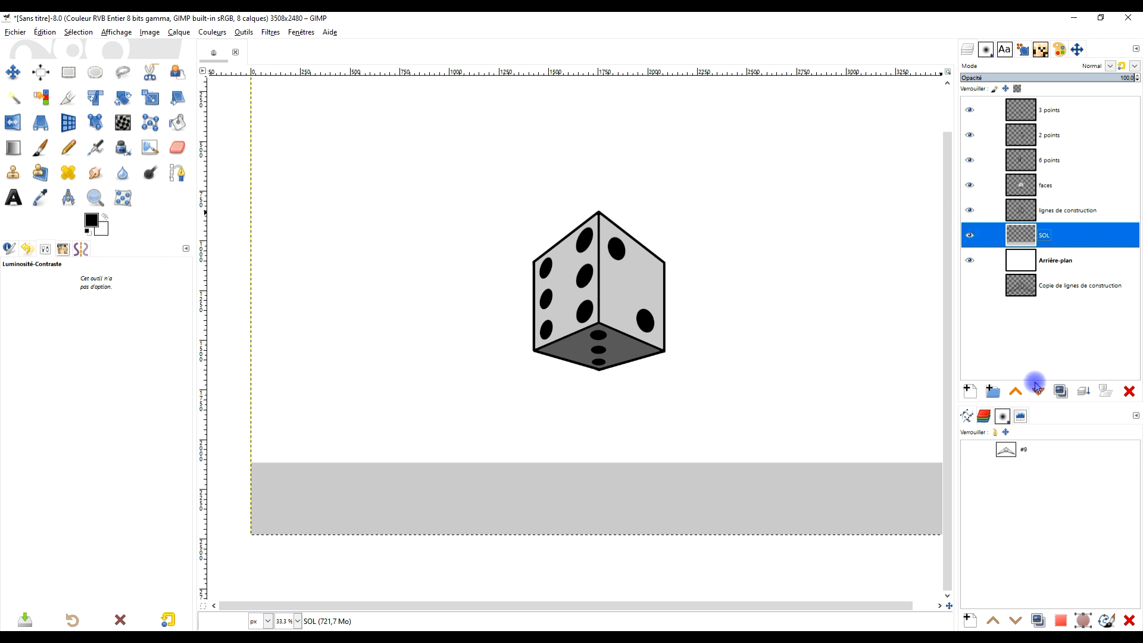
- Create a transparent layer named ombre directly above the SOL layer
left_click(970, 392)
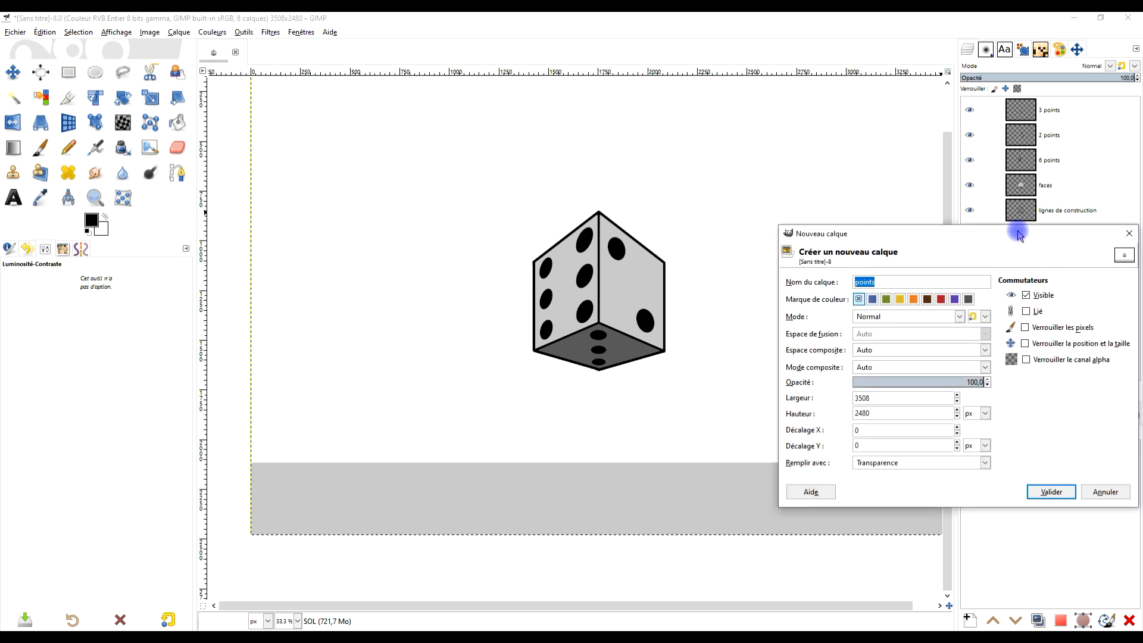
type("om")
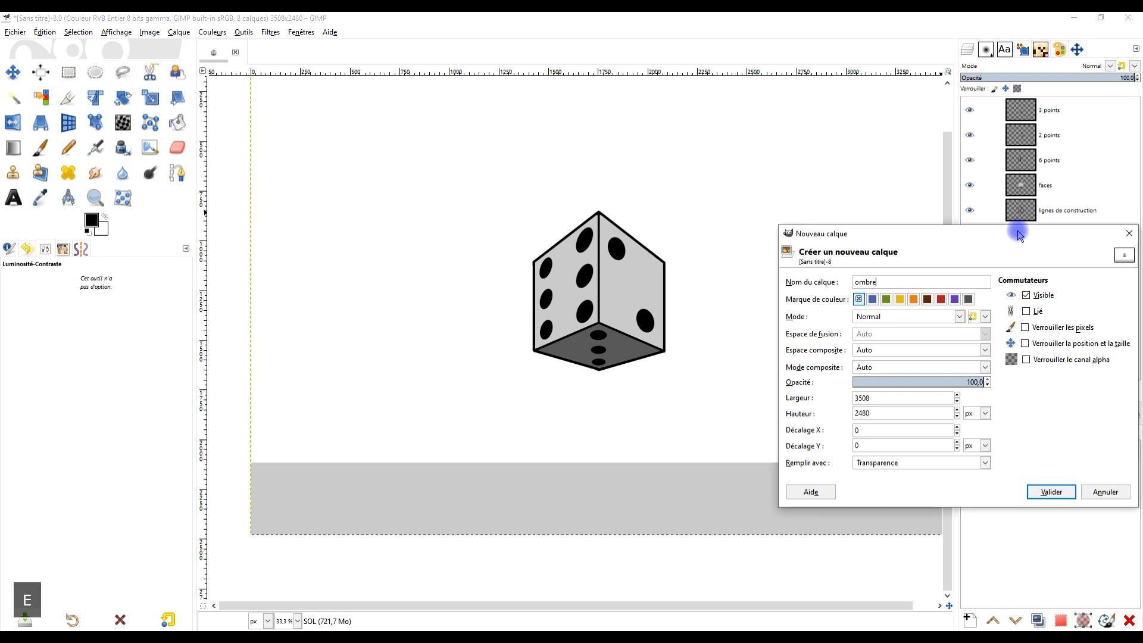
type("bre")
key("Return")
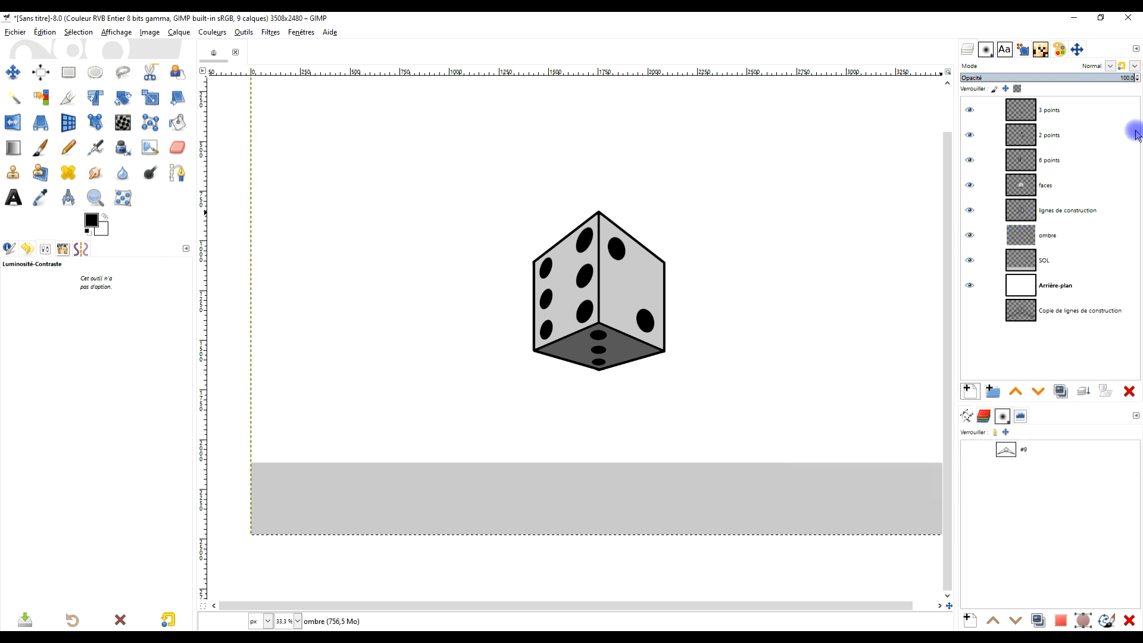
- Select the die's dark bottom face on the faces layer with Fuzzy Select
left_click(1047, 186)
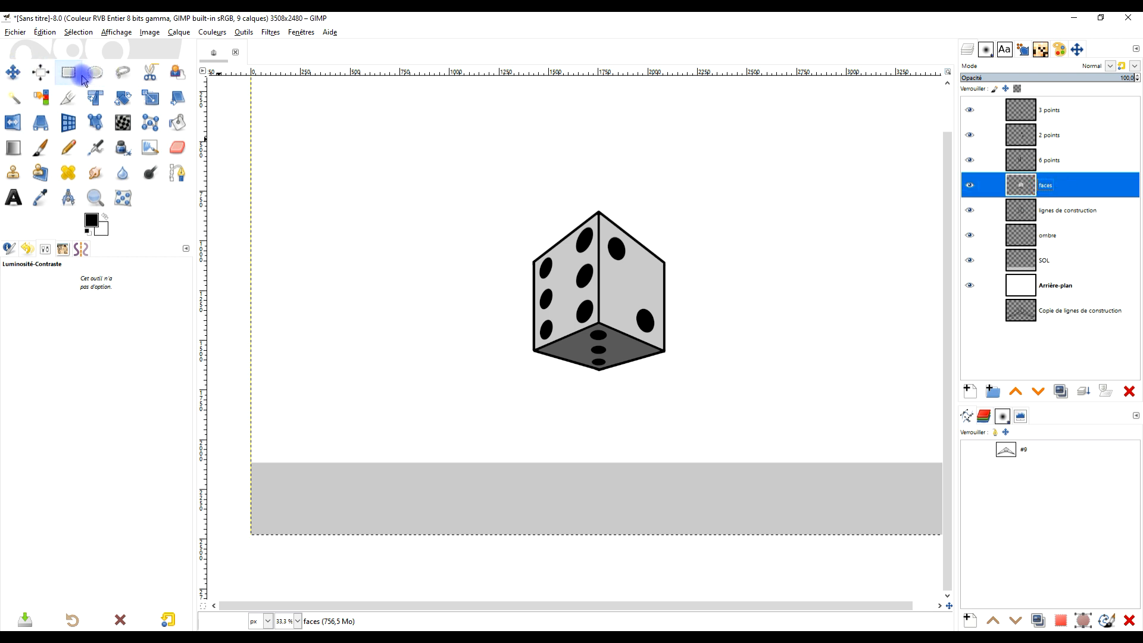
left_click(14, 102)
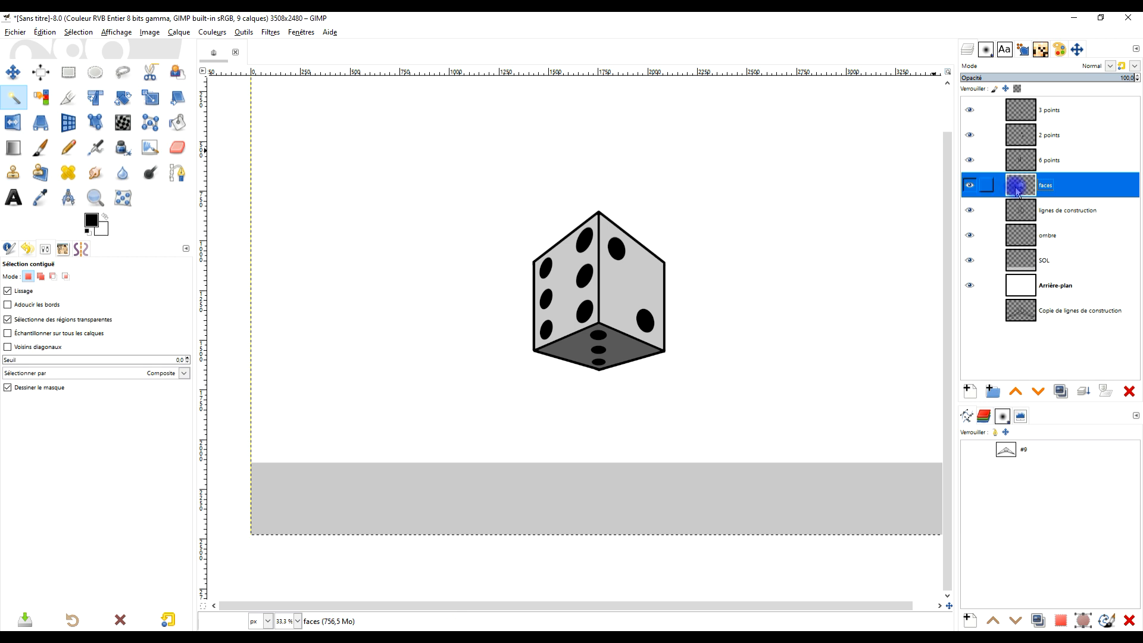
left_click(617, 350)
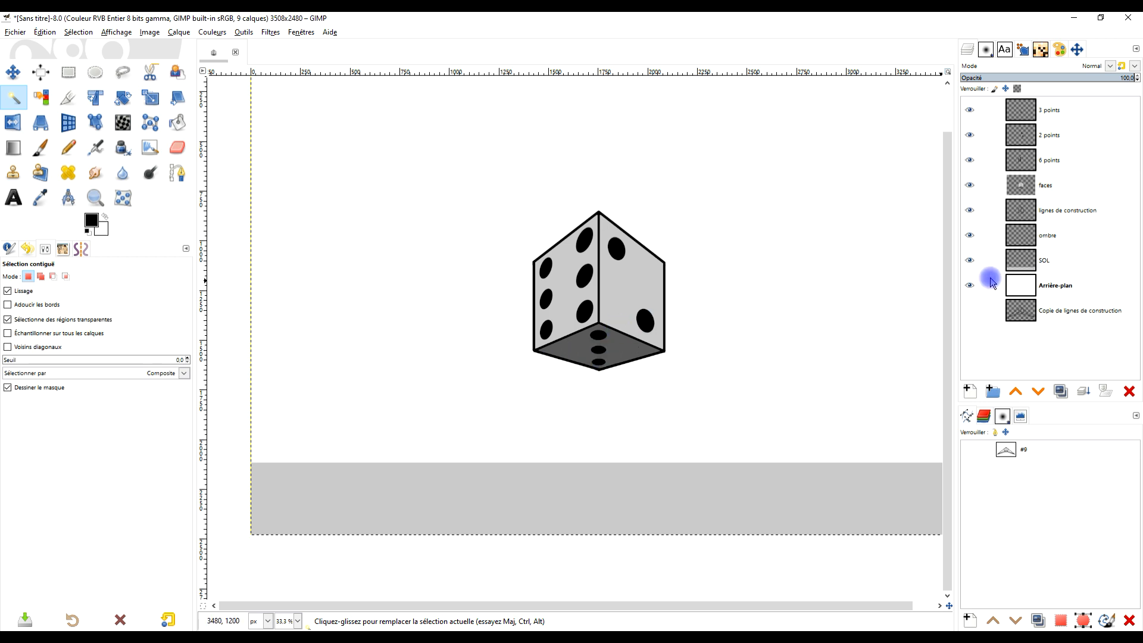
- With the ombre layer active, move only the selection outline down onto the grey floor strip, below the die
left_click(1061, 244)
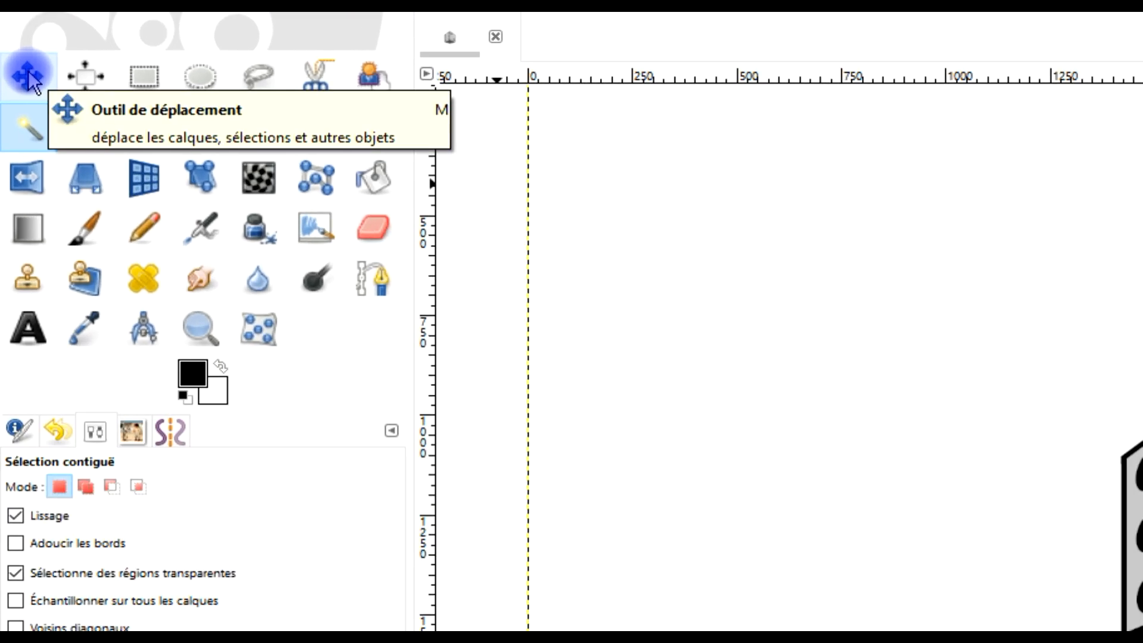
left_click(28, 75)
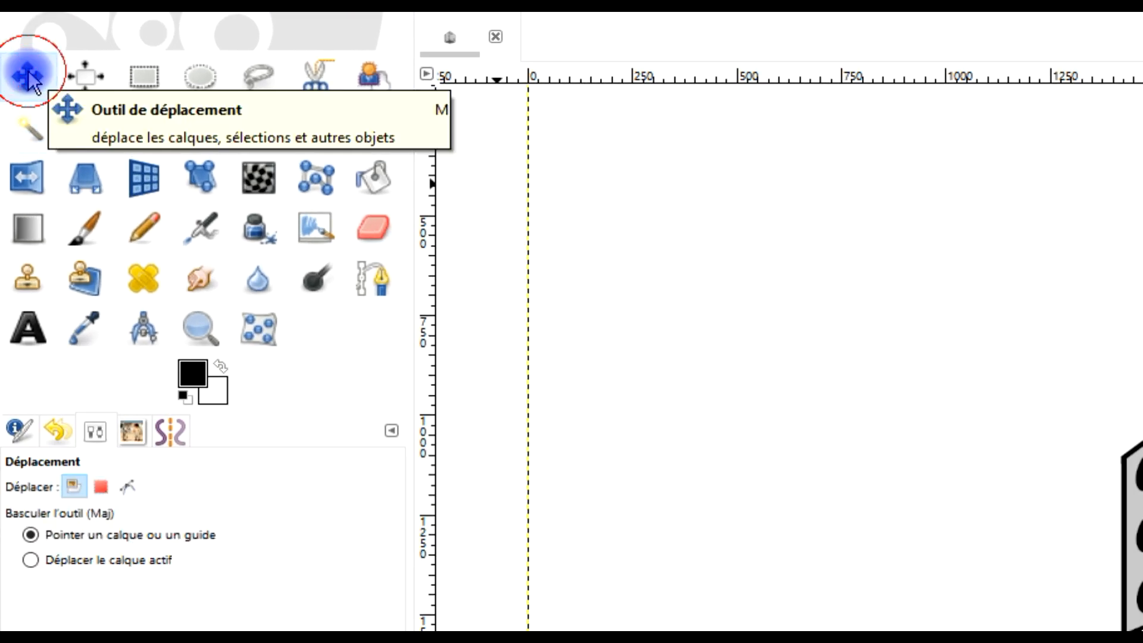
left_click(102, 485)
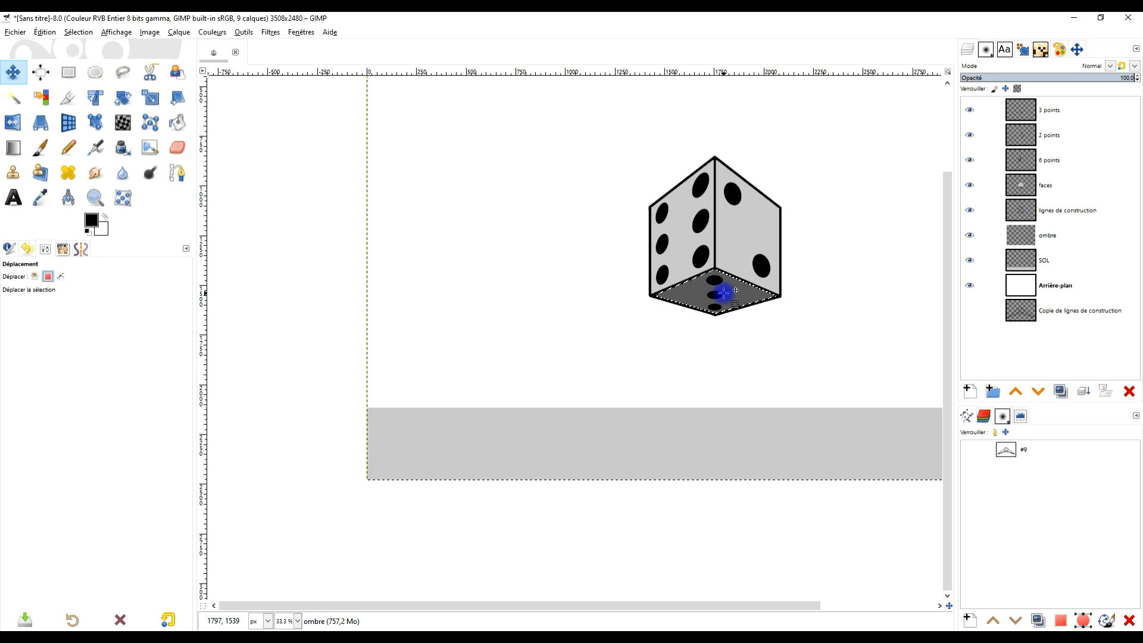
left_click_drag(723, 293, 719, 444)
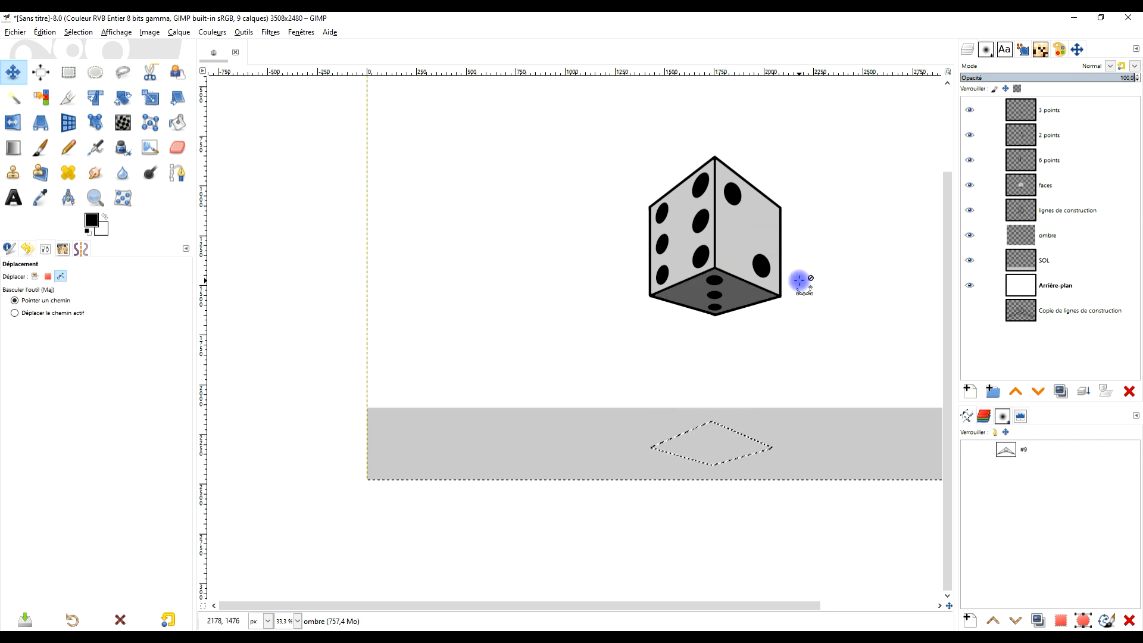
scroll(798, 283, "down", 1)
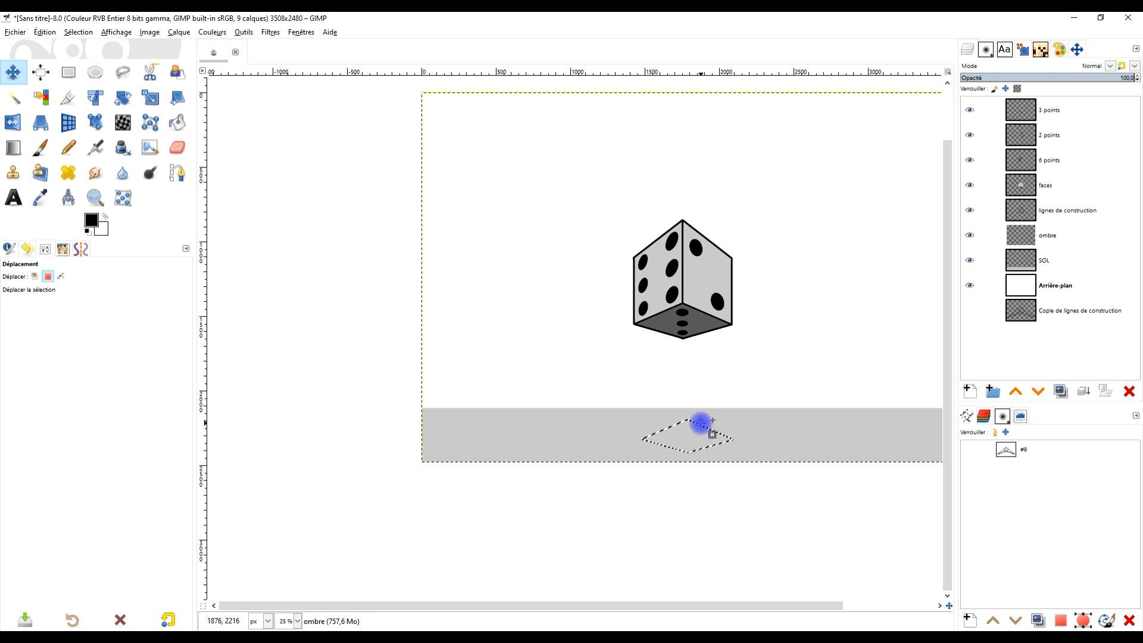
- Fill the diamond-shaped selection with black on the ombre layer
left_click(1070, 236)
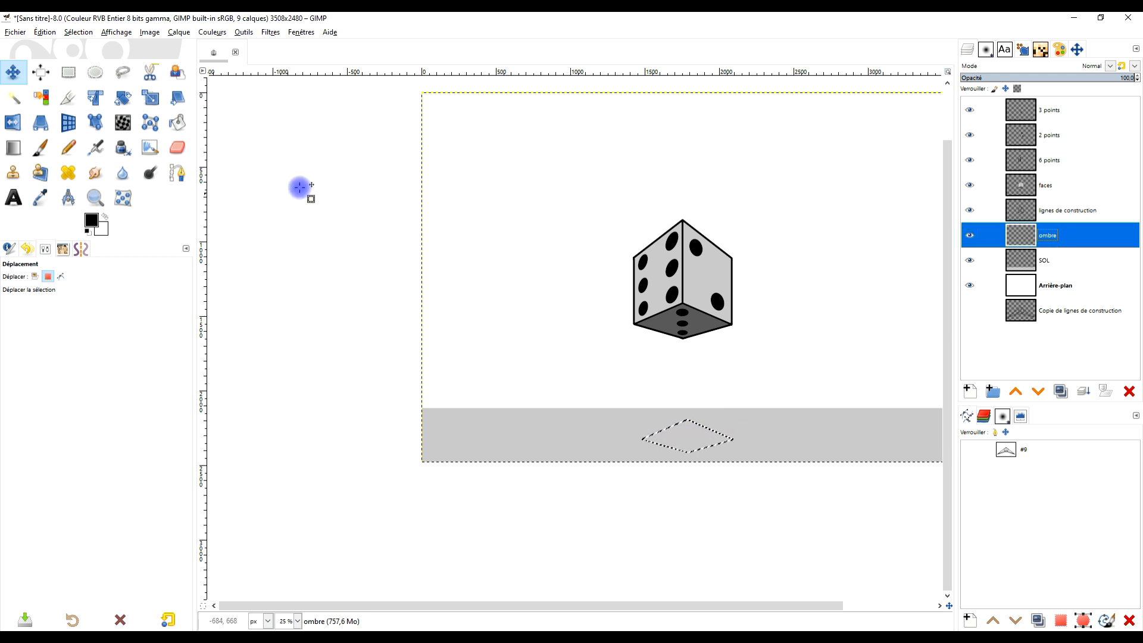
key("d")
left_click_drag(93, 222, 683, 429)
scroll(721, 463, "up", 2, "ctrl")
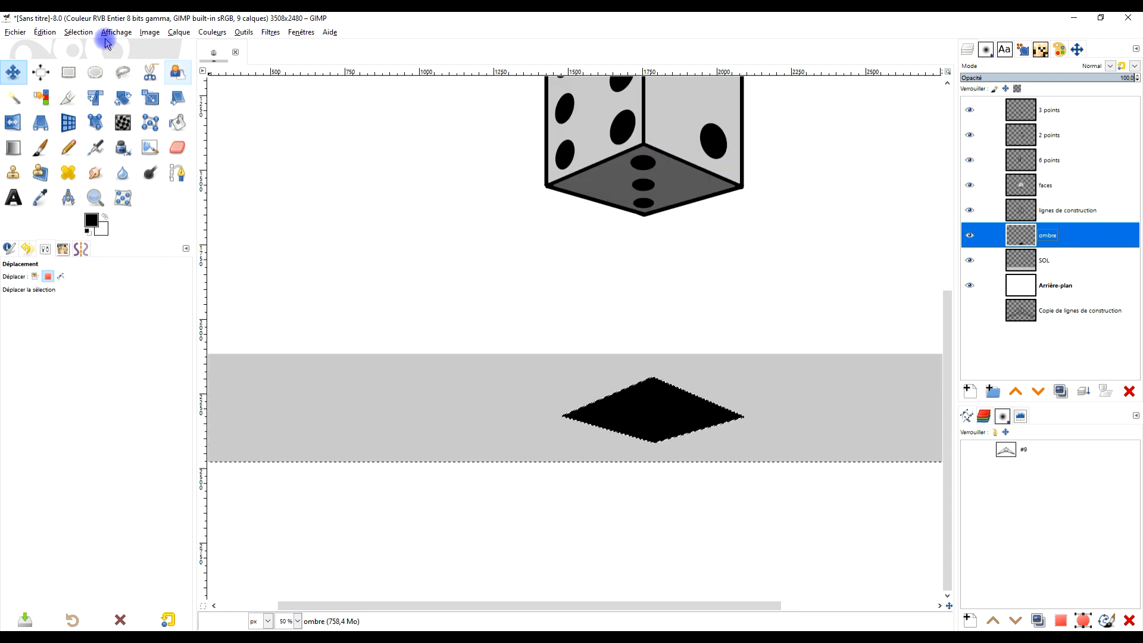
- Clear the selection and crop the ombre layer to its content
left_click(84, 37)
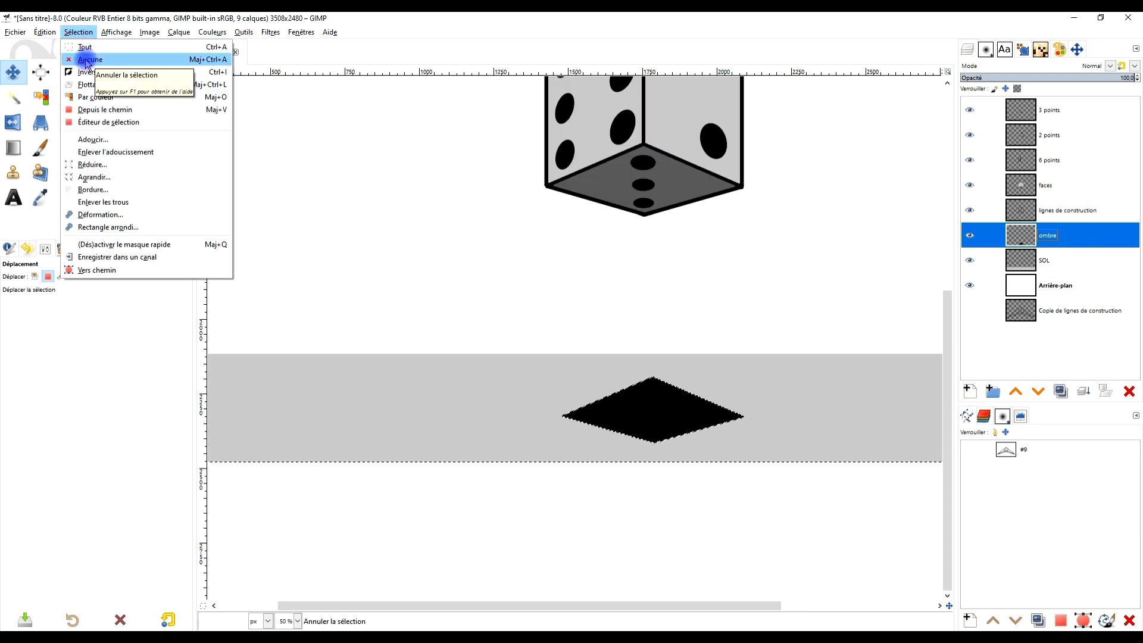
left_click(93, 69)
left_click(178, 32)
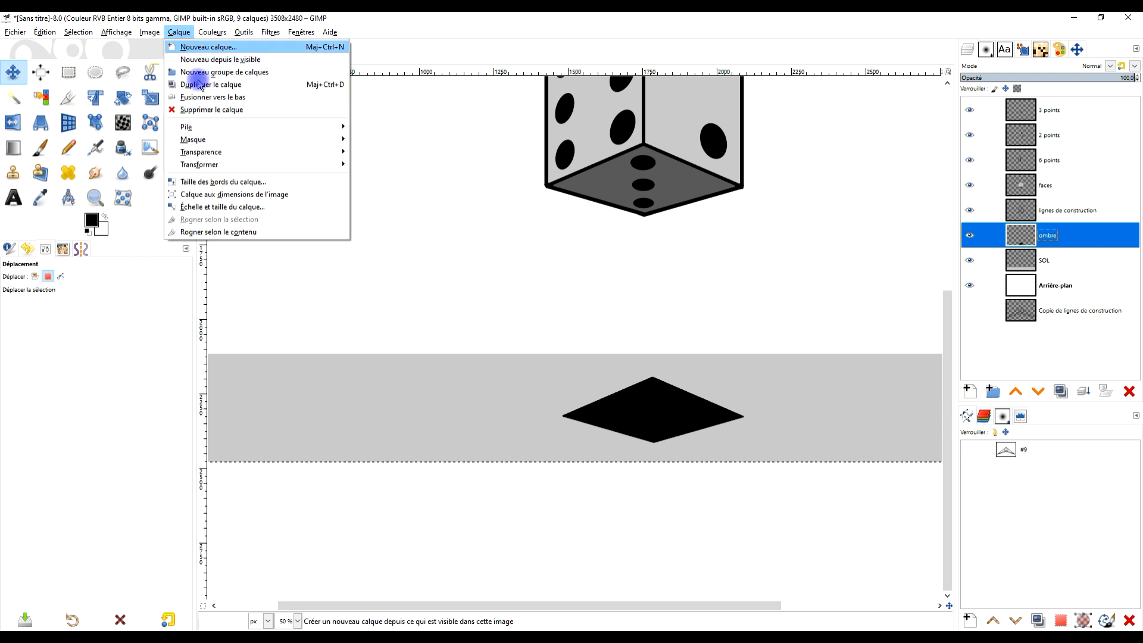
left_click(241, 233)
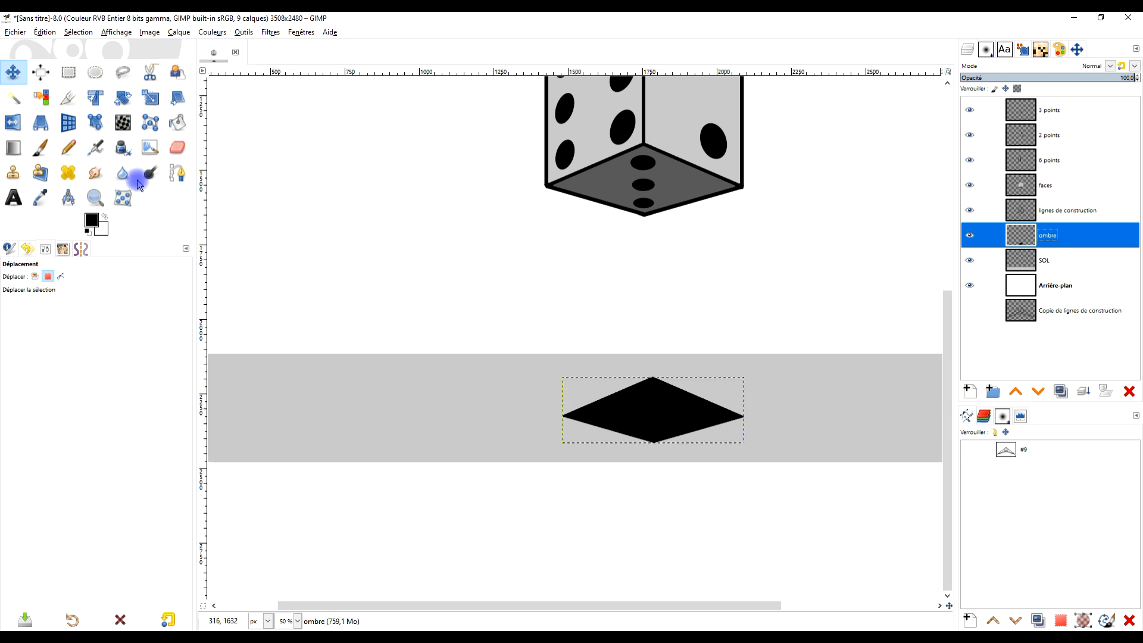
- Flatten the black shadow diamond with the Perspective tool by pulling the frame's upper corners inward and down
left_click(40, 122)
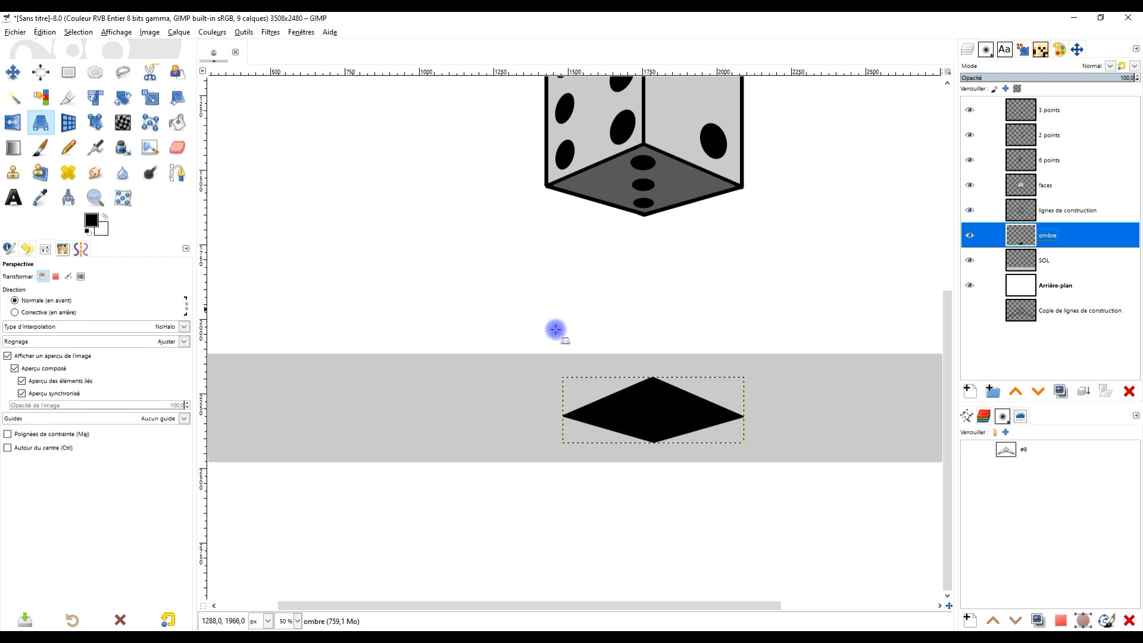
left_click(652, 395)
left_click_drag(563, 377, 569, 388)
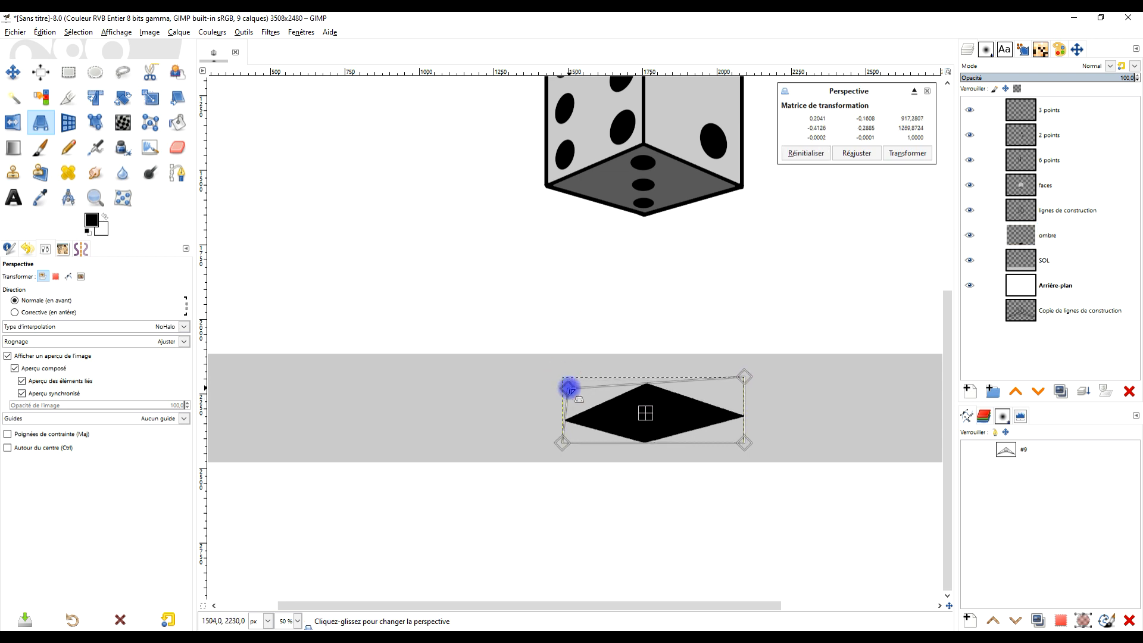
left_click_drag(745, 377, 736, 394)
left_click_drag(567, 386, 580, 397)
left_click_drag(742, 387, 727, 396)
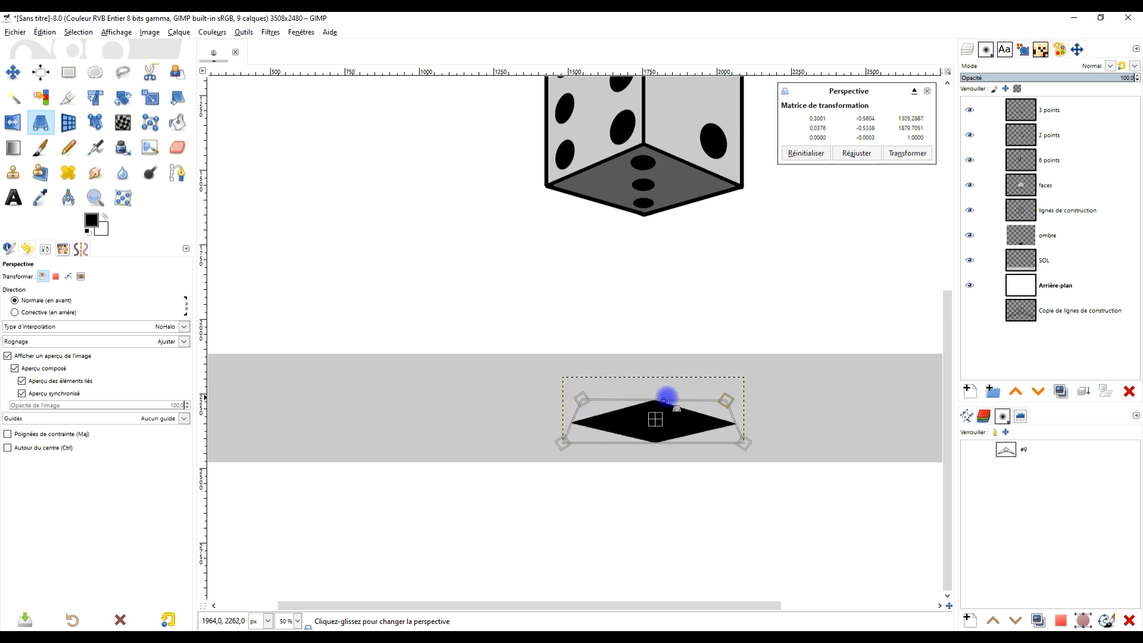
- Spread the shadow frame's lower corners outward, even out its upper corners, and apply the Perspective transform
left_click_drag(591, 396, 544, 454)
left_click_drag(744, 443, 751, 449)
left_click_drag(595, 404, 599, 400)
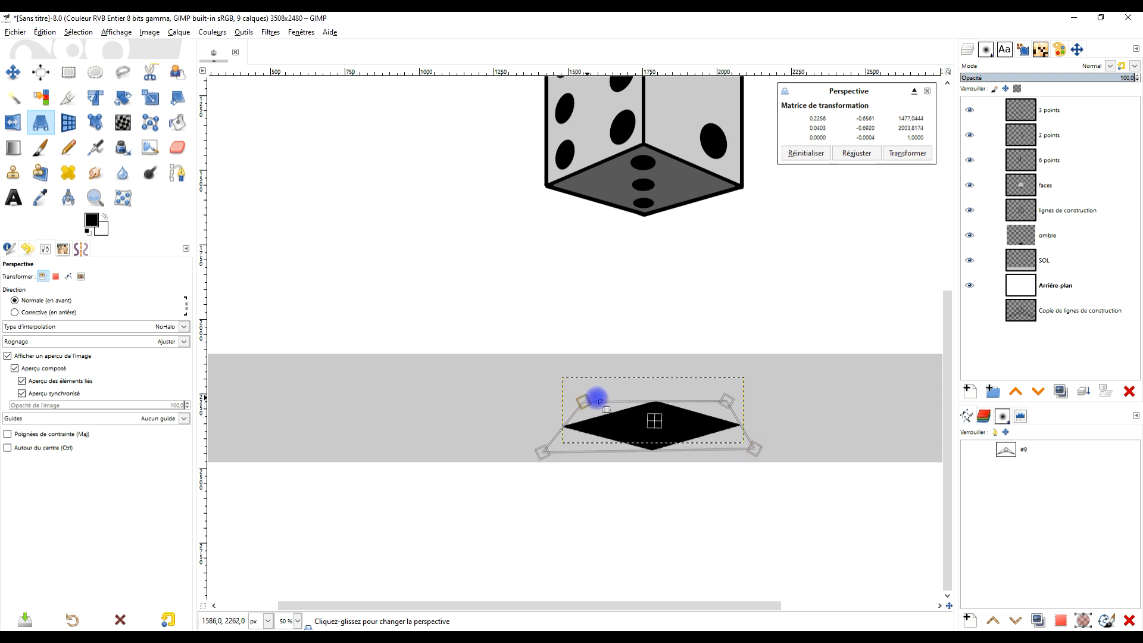
left_click_drag(729, 396, 731, 402)
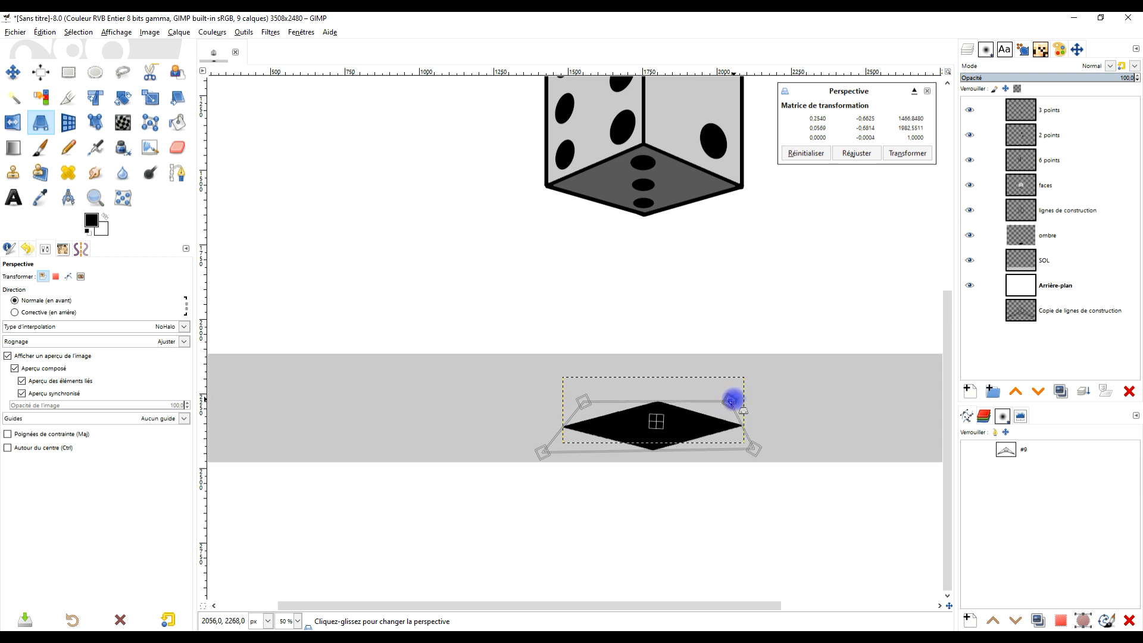
left_click_drag(585, 397, 584, 395)
left_click_drag(732, 395, 725, 400)
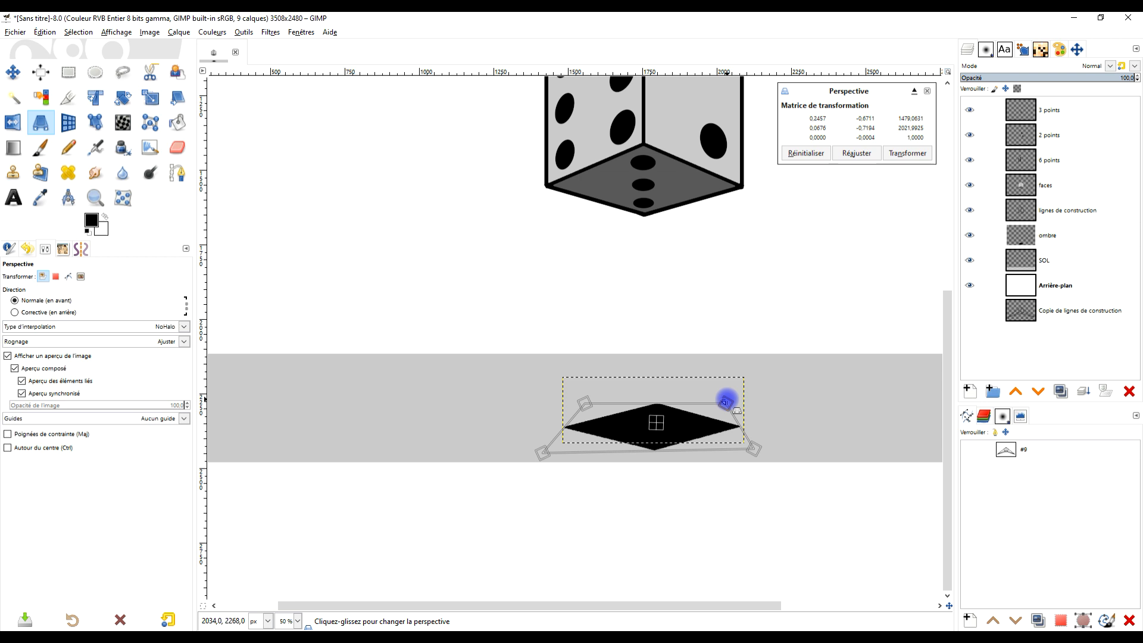
left_click(907, 153)
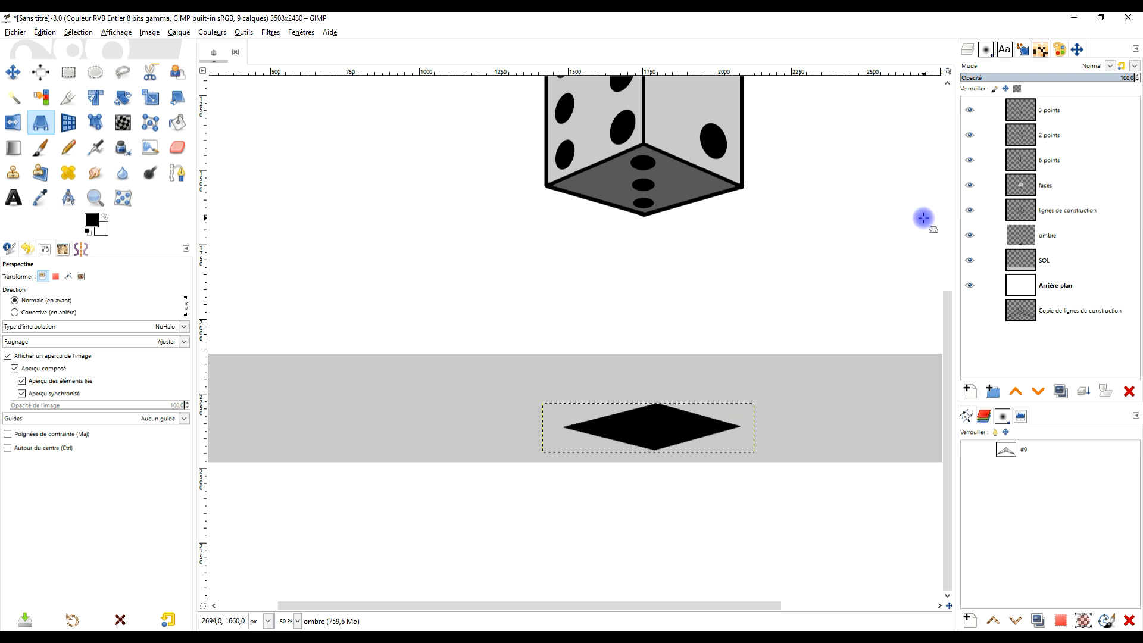
- Resize the ombre layer to the dimensions of the image
right_click(1064, 239)
left_click(1009, 400)
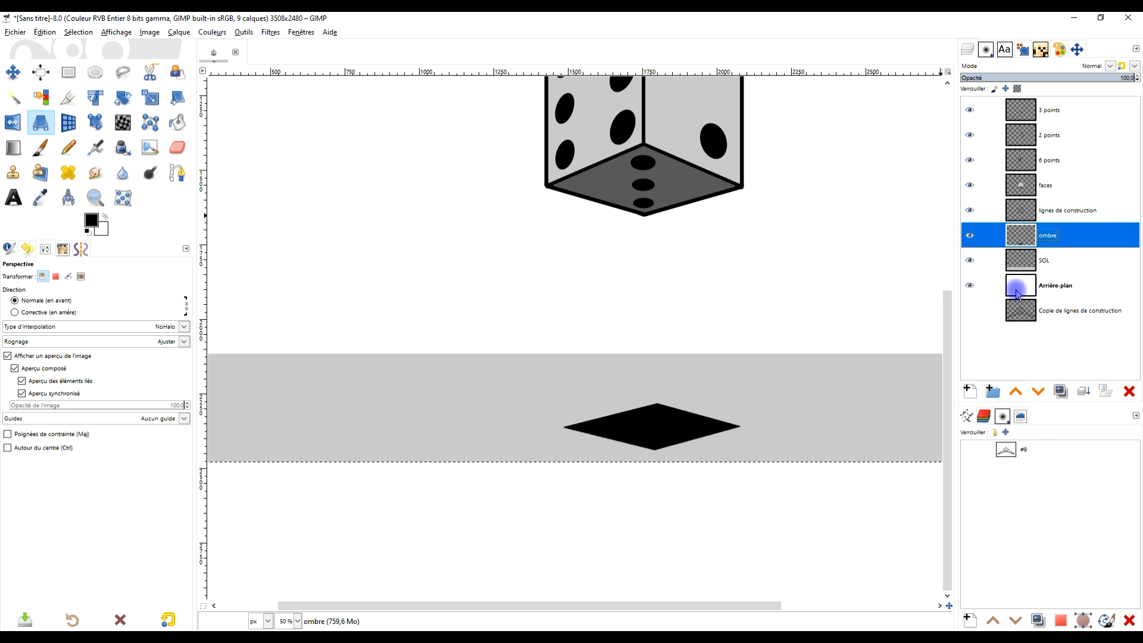
- Apply a Gaussian blur to the ombre layer with X and Y sizes of about 5.47
left_click(242, 34)
left_click(252, 32)
left_click(271, 32)
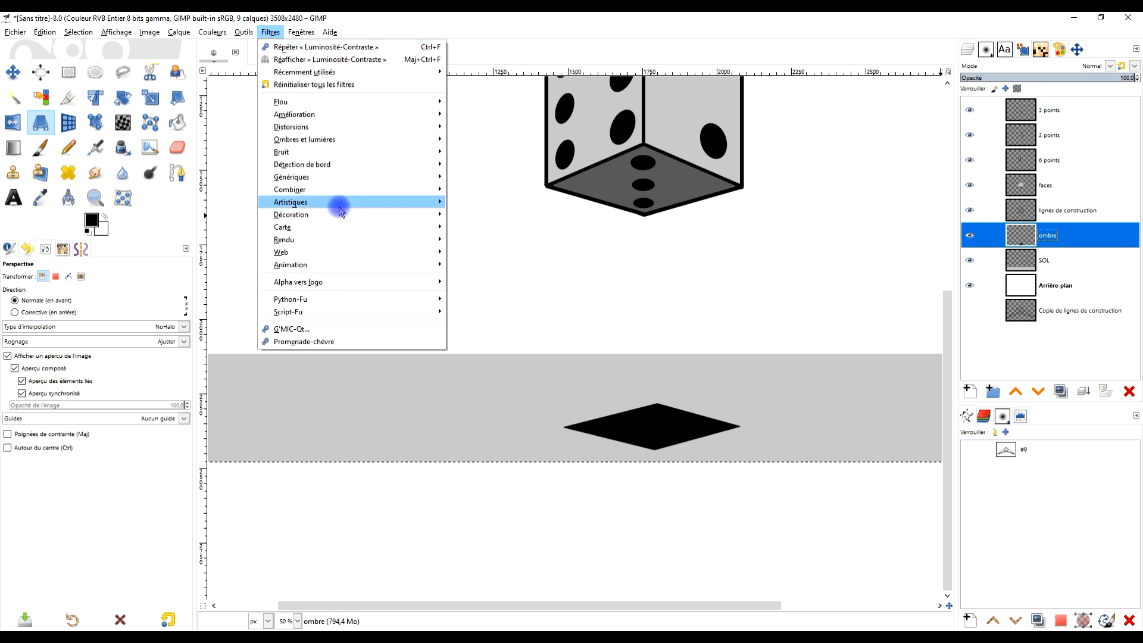
mouse_move(344, 101)
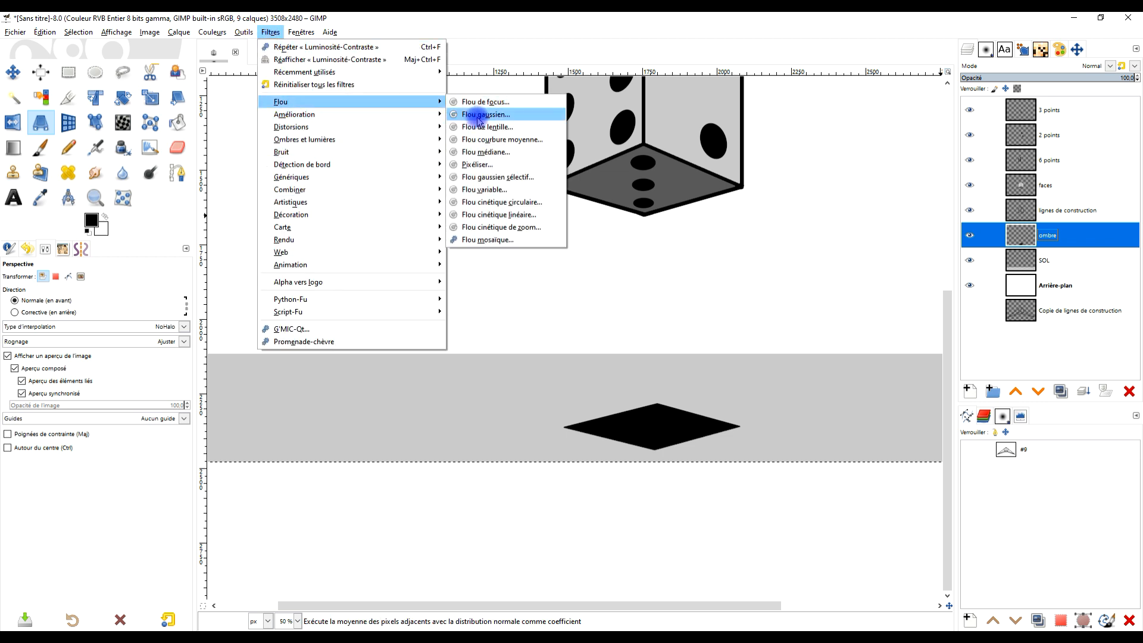
left_click(476, 115)
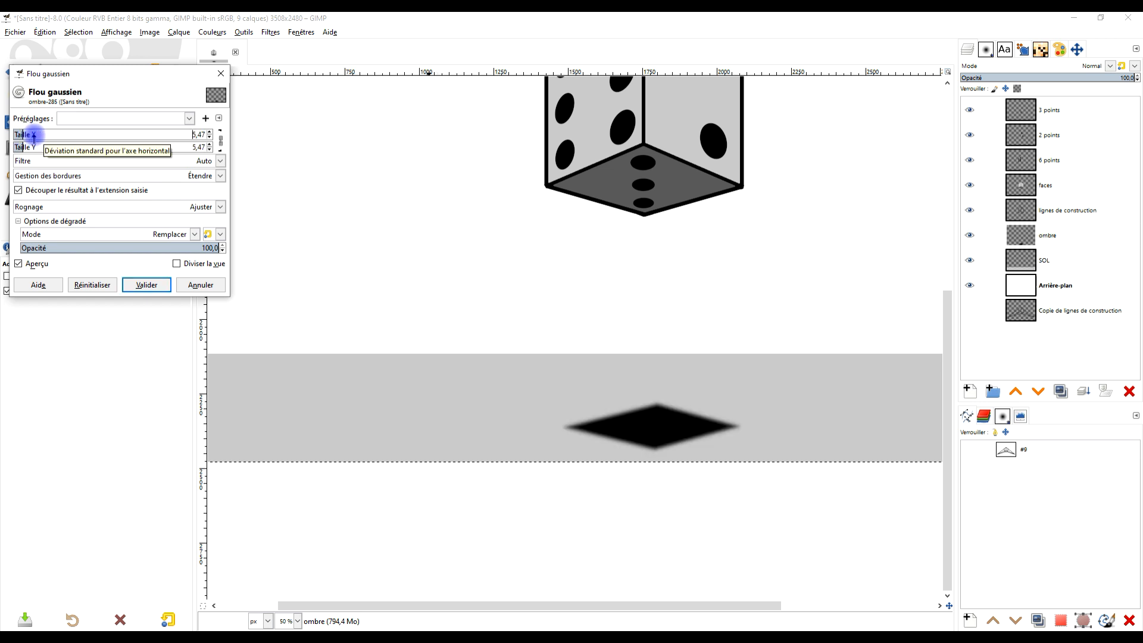
left_click(149, 284)
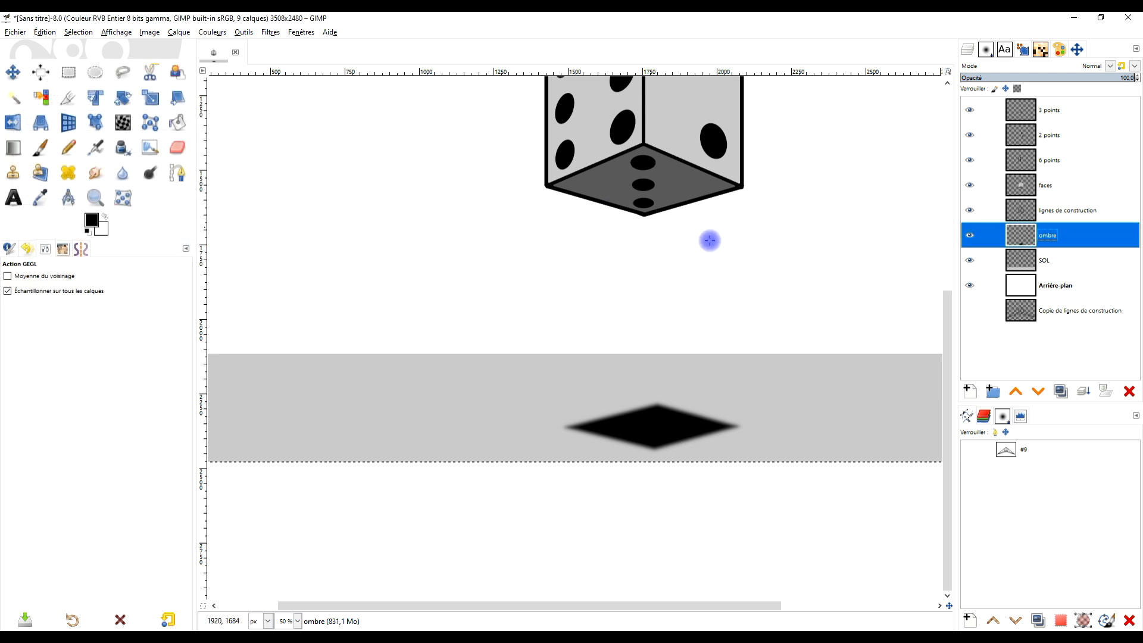
- Lower the opacity of the ombre layer to about 84 percent
left_click(1110, 78)
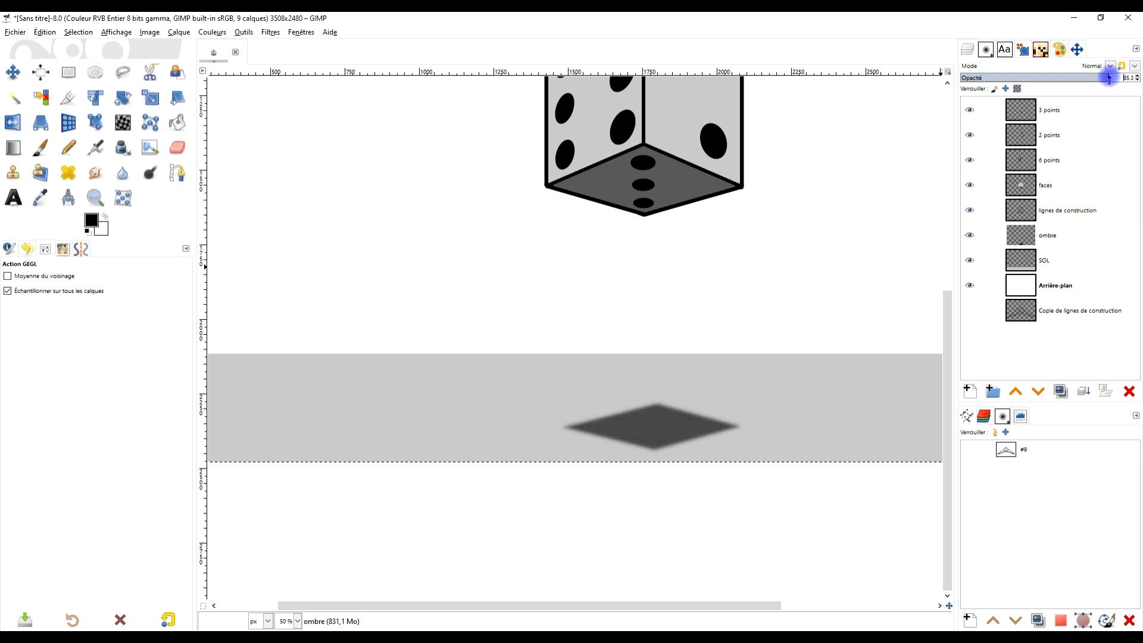
scroll(825, 286, "down", 1)
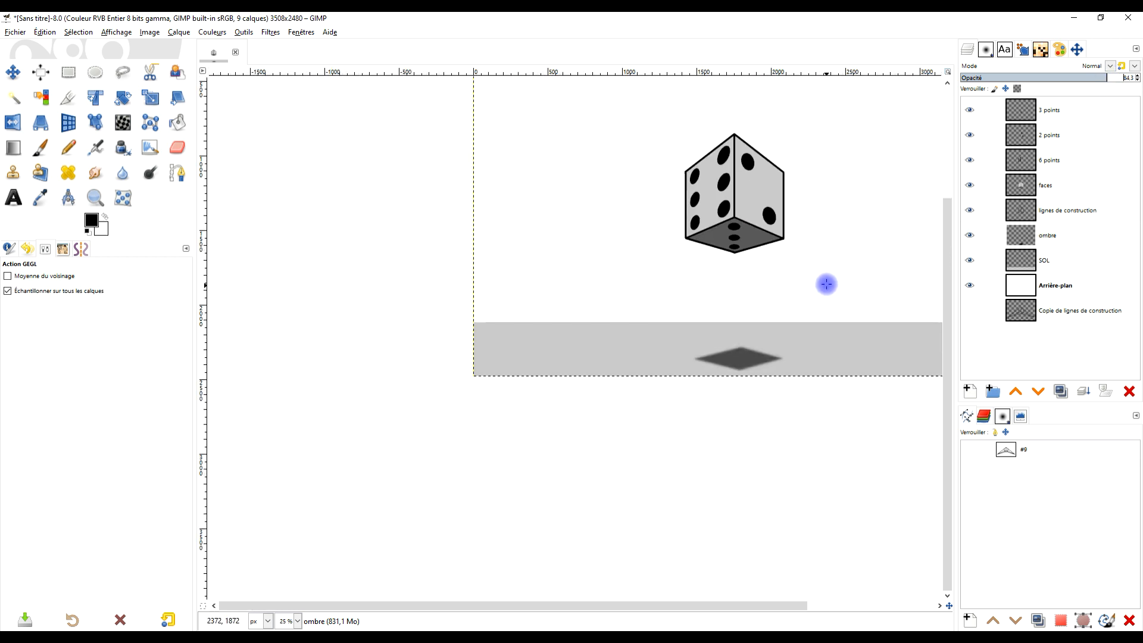
scroll(820, 274, "up", 1)
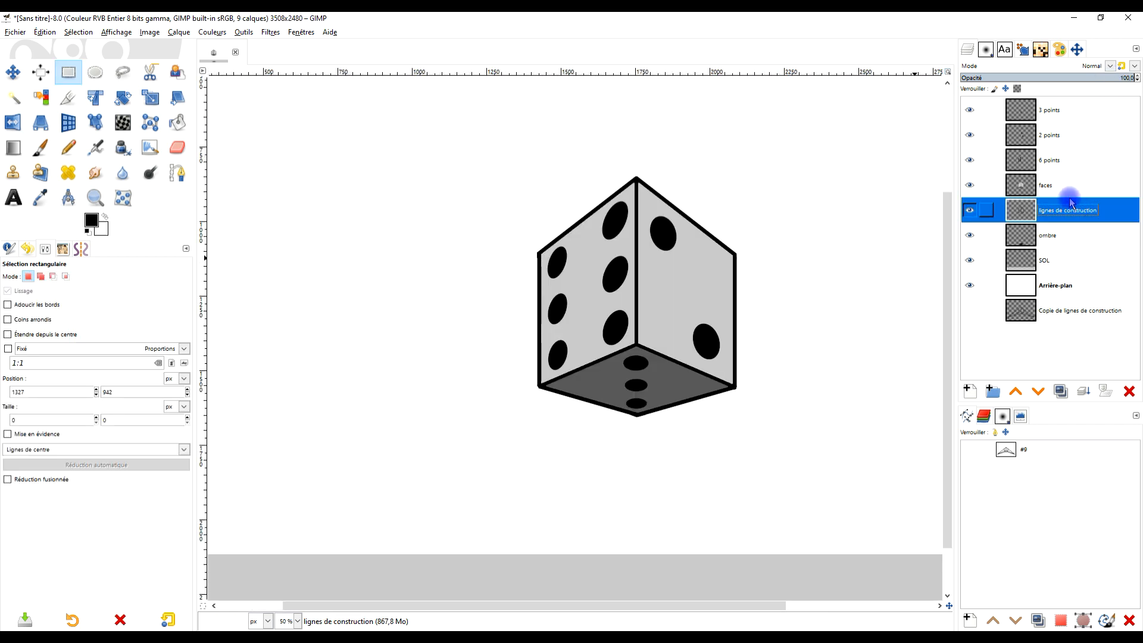
- Open the Median Blur filter for the lignes de construction layer holding the die's outlines
left_click(1071, 184)
double_click(1071, 210)
left_click(1068, 185)
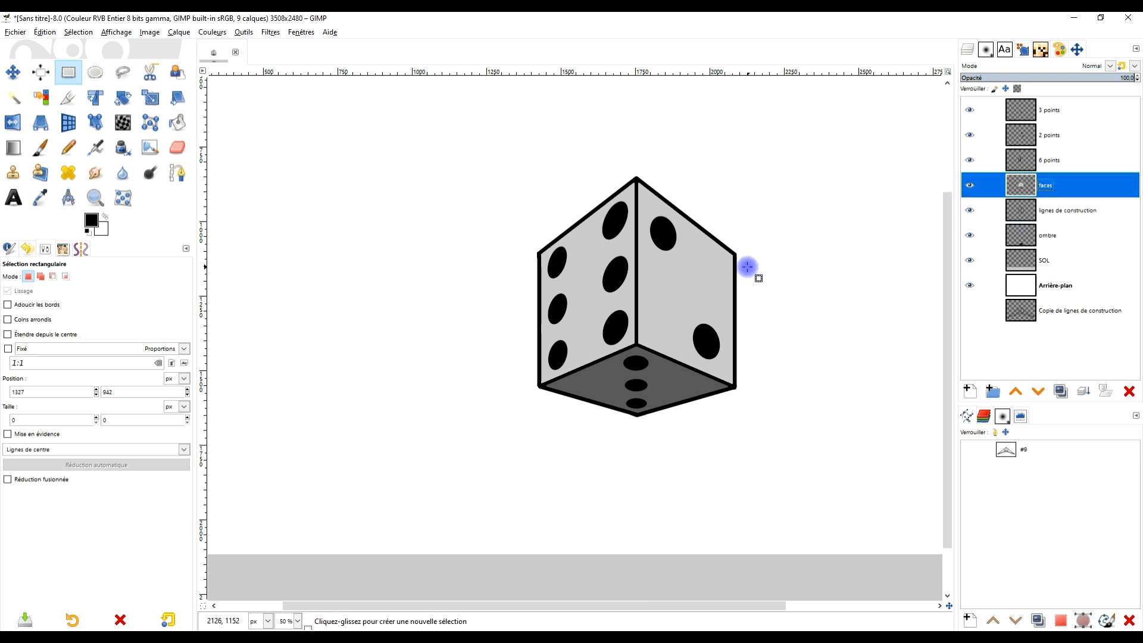
scroll(744, 265, "up", 1)
left_click(1099, 211)
scroll(717, 344, "up", 1)
scroll(711, 335, "down", 1)
scroll(712, 335, "up", 1)
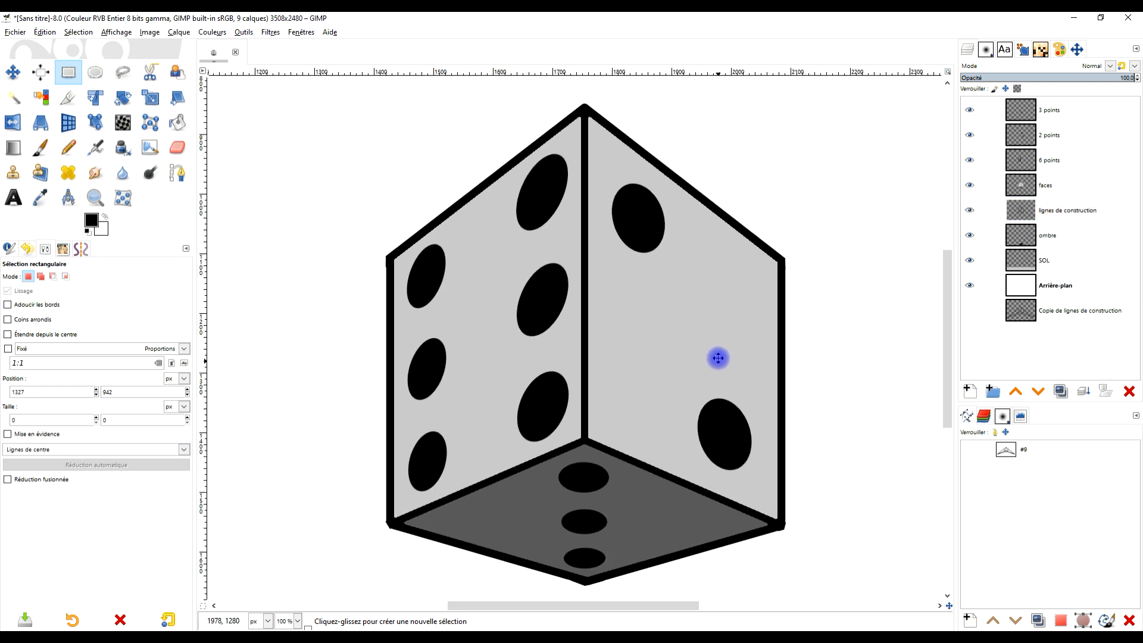
left_click(1129, 202)
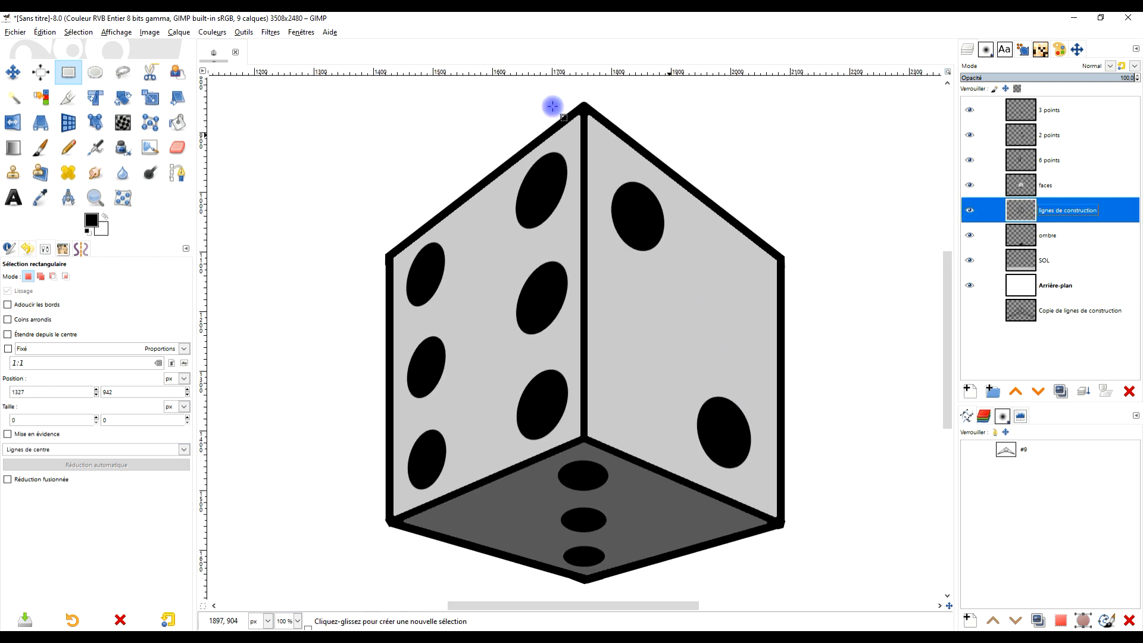
left_click(270, 33)
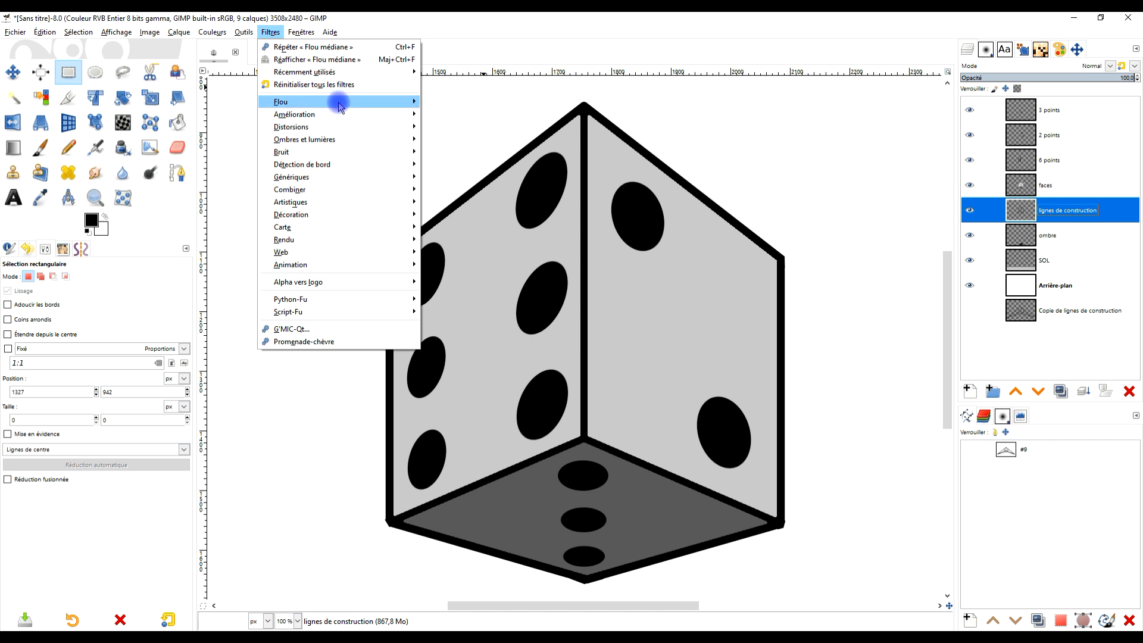
mouse_move(334, 102)
left_click(485, 153)
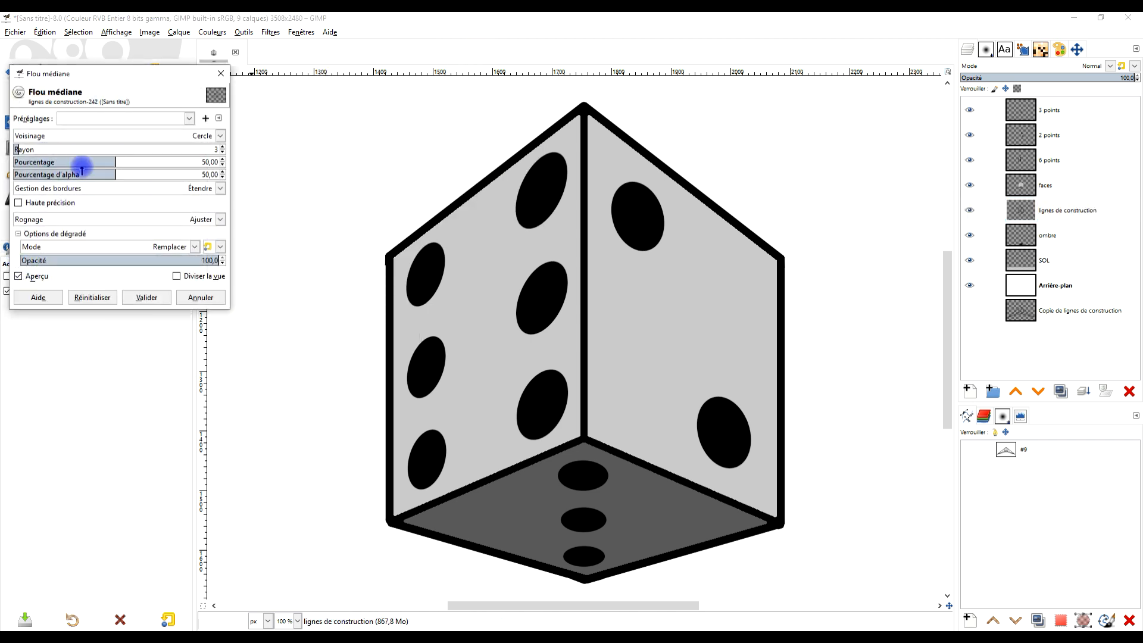
- Set the median blur's alpha percentile to 100, its radius to 6 and its color percentile to 21.10
left_click_drag(115, 174, 244, 173)
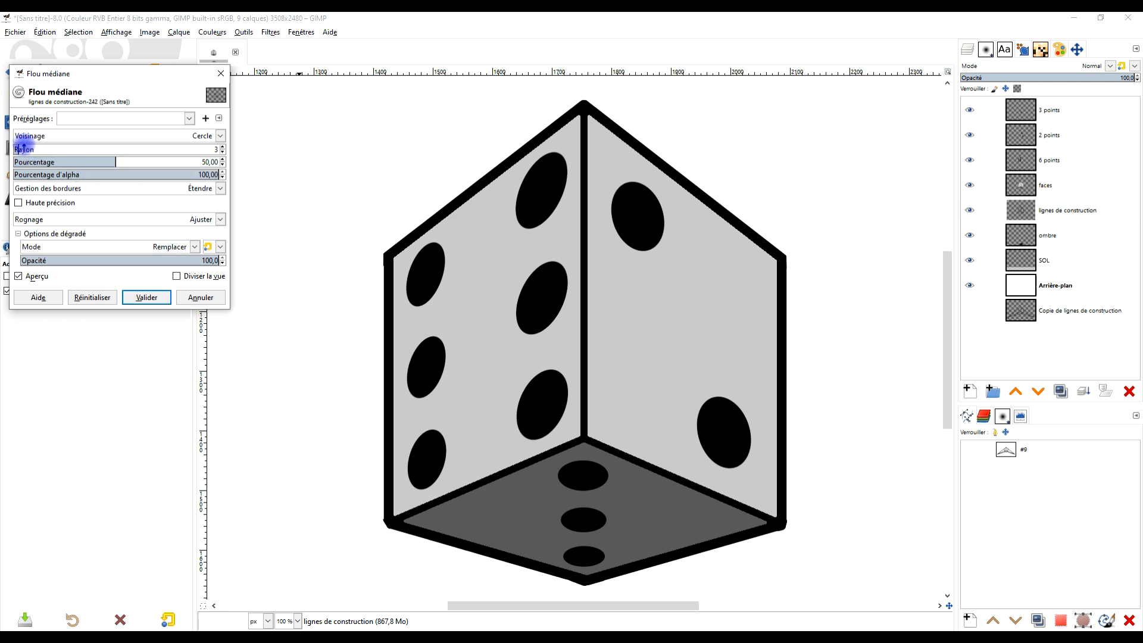
mouse_move(22, 148)
left_mouse_down()
mouse_move(38, 150)
mouse_move(21, 150)
left_mouse_up()
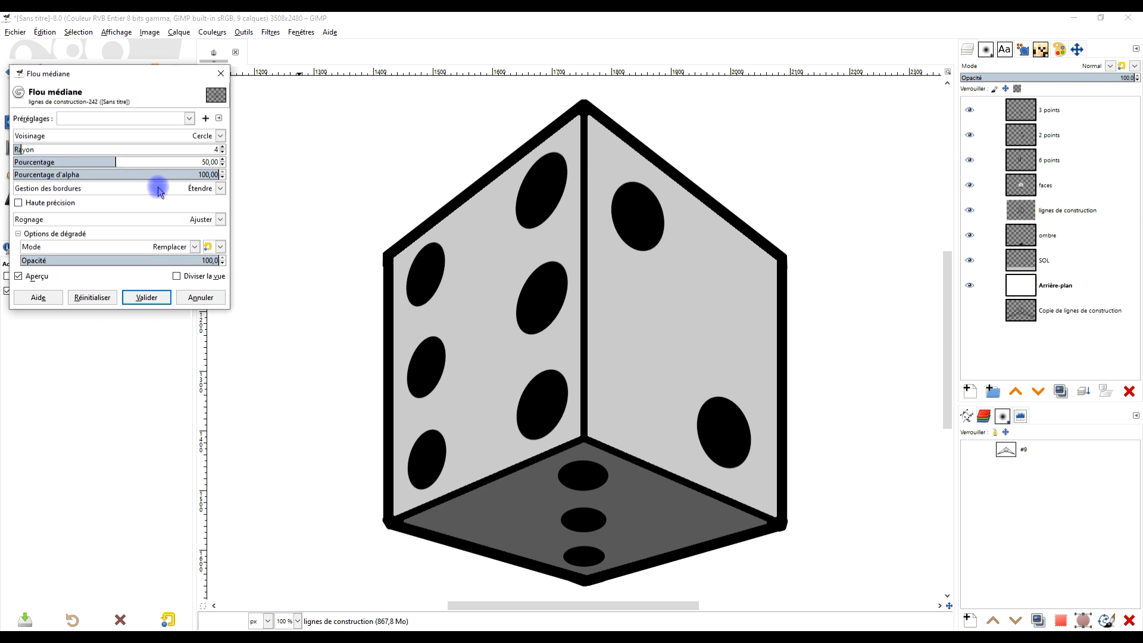
left_click_drag(20, 147, 36, 148)
left_click_drag(104, 162, 72, 162)
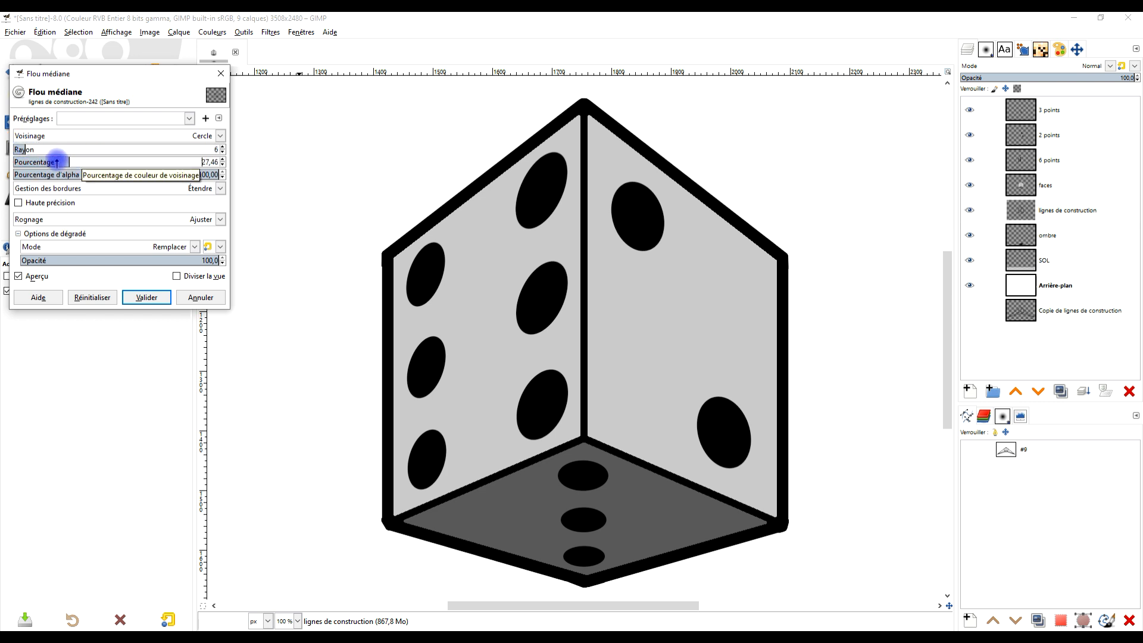
- Try a median blur radius of -5 with an alpha percentile of 39.02 and compare it with the unfiltered outlines
left_click(24, 149)
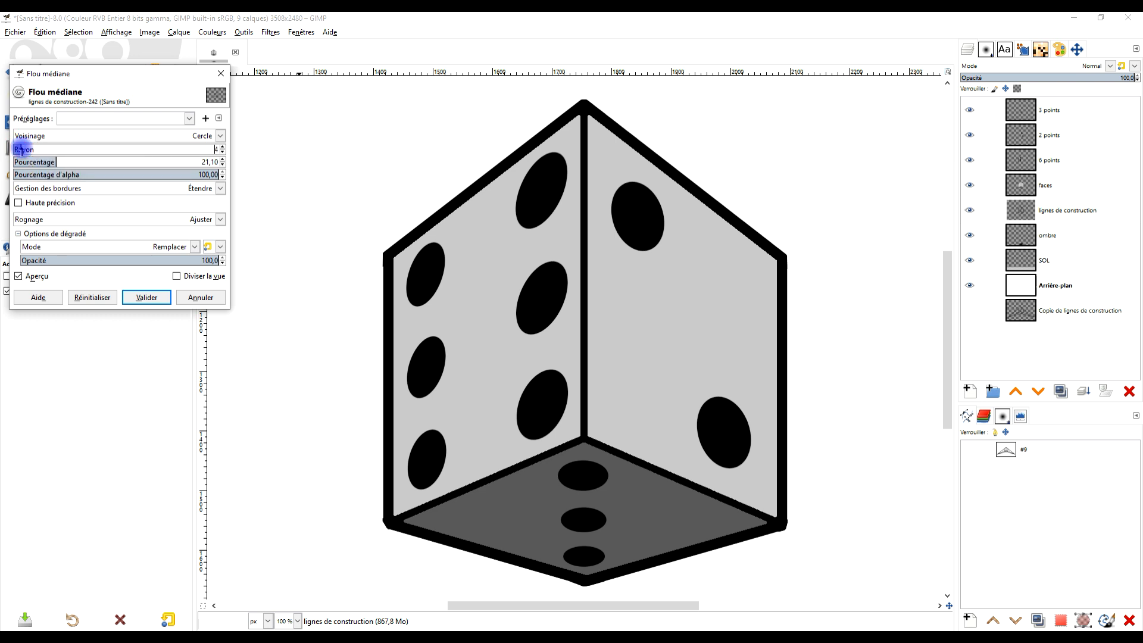
left_click_drag(24, 148, 2, 155)
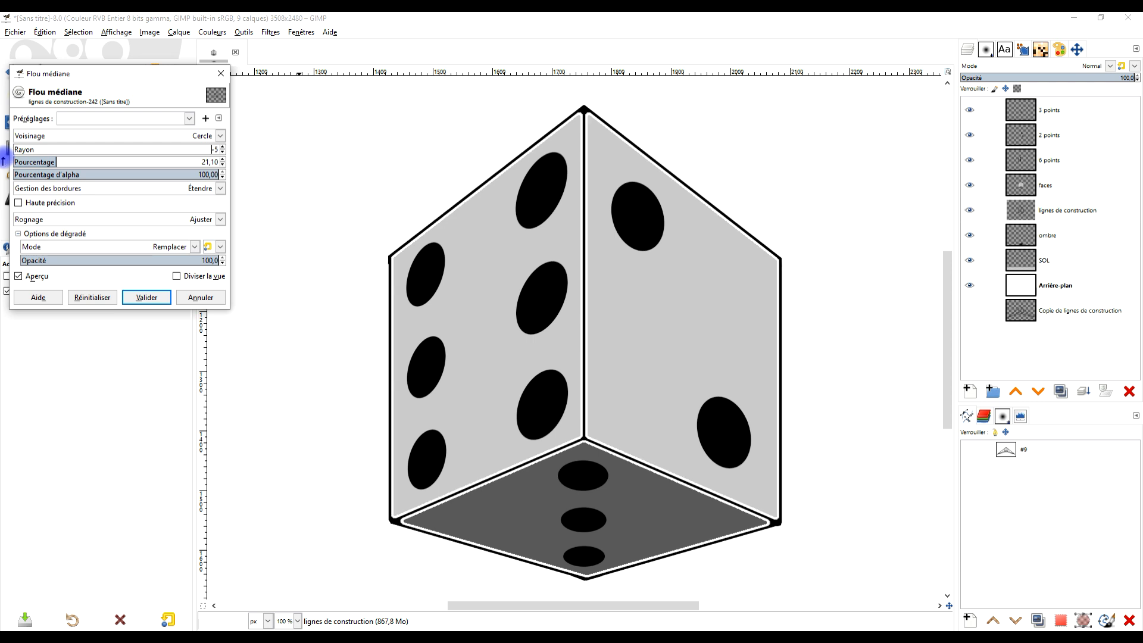
left_click_drag(188, 174, 241, 175)
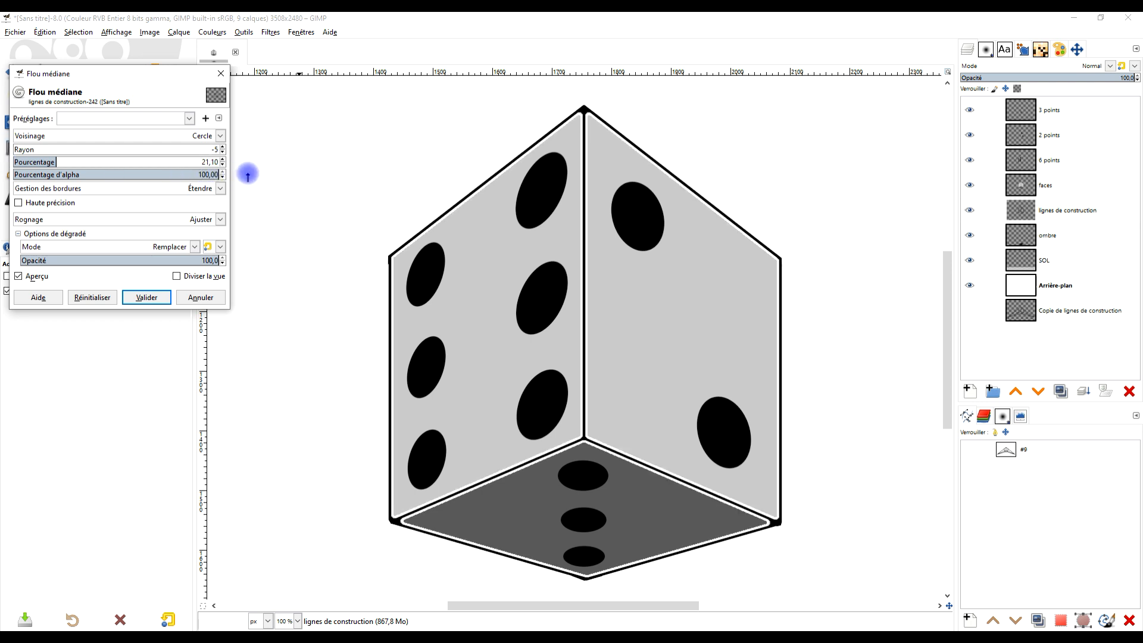
left_click_drag(247, 174, 93, 174)
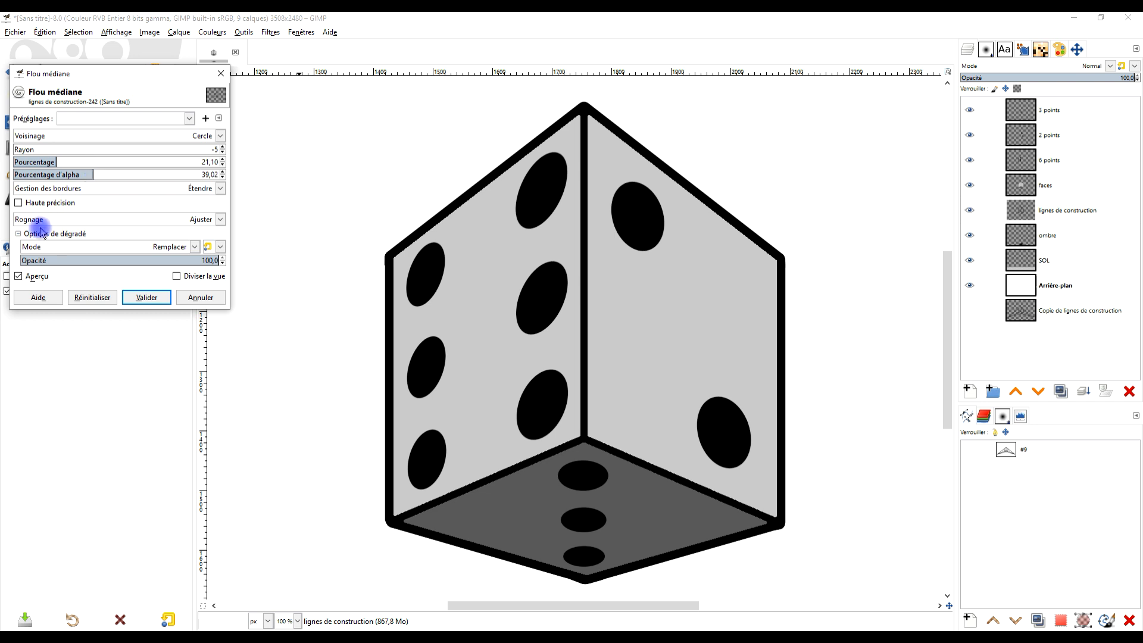
left_click(37, 277)
left_click(37, 278)
- Set the outlines' median blur radius to 11 and alpha percentile to 63.58, and apply the filter
mouse_move(19, 146)
left_mouse_down()
mouse_move(82, 156)
mouse_move(36, 156)
left_mouse_up()
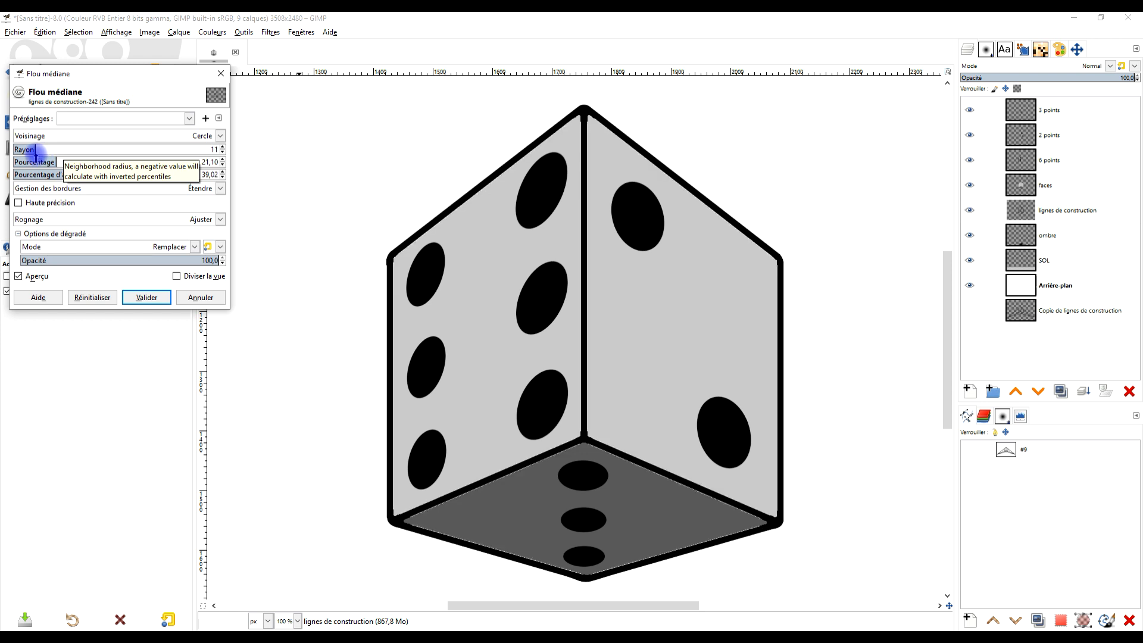
left_click_drag(91, 174, 131, 174)
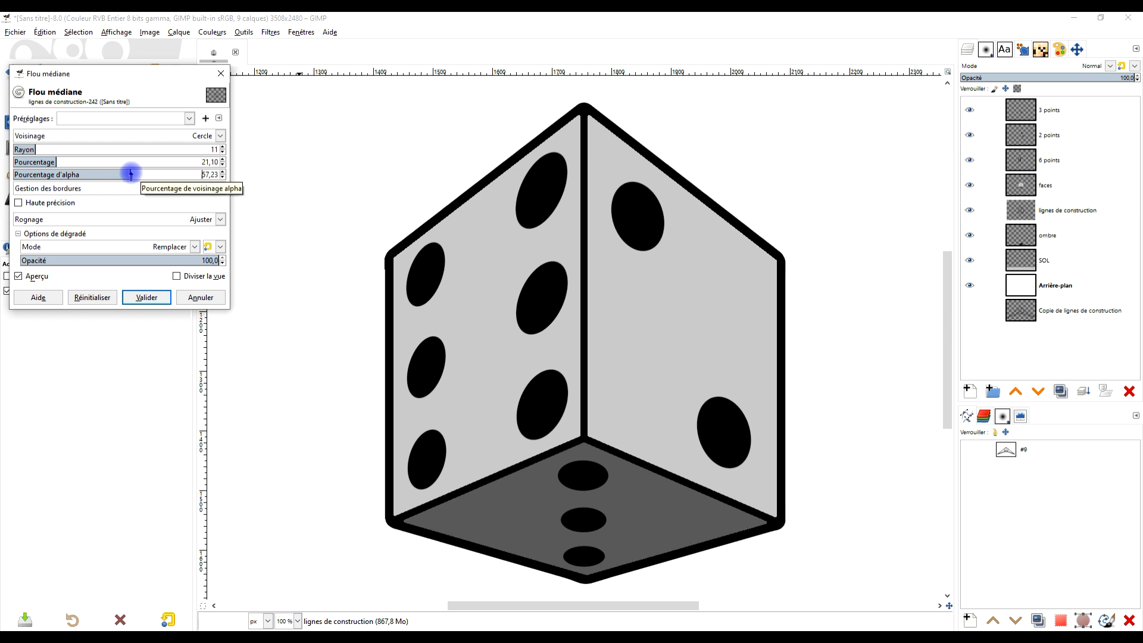
left_click(29, 277)
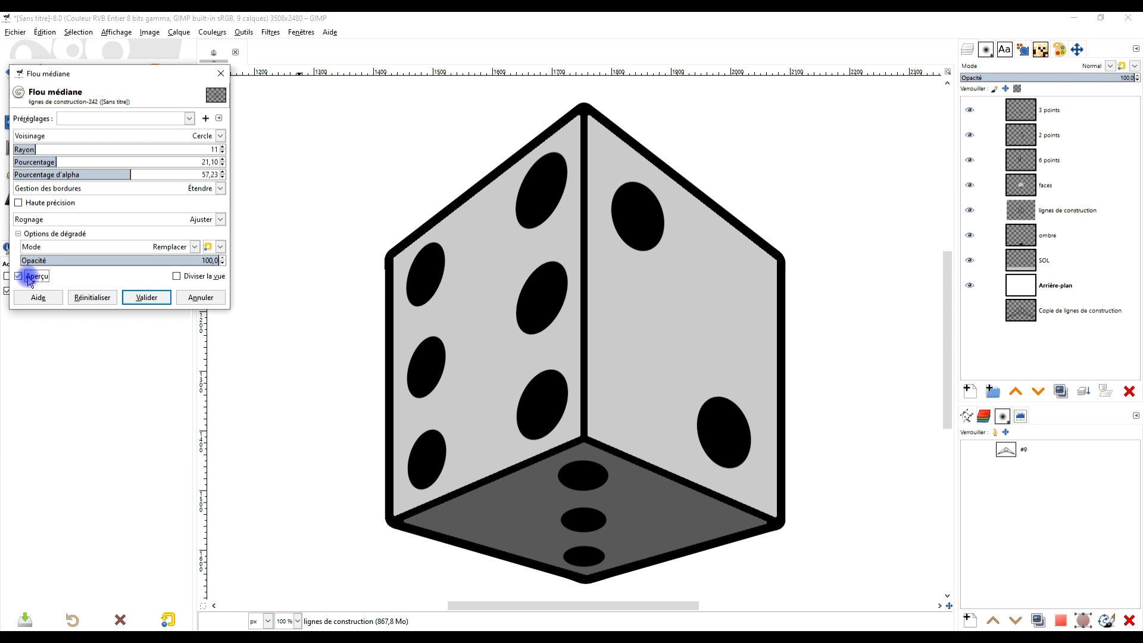
left_click_drag(133, 174, 139, 174)
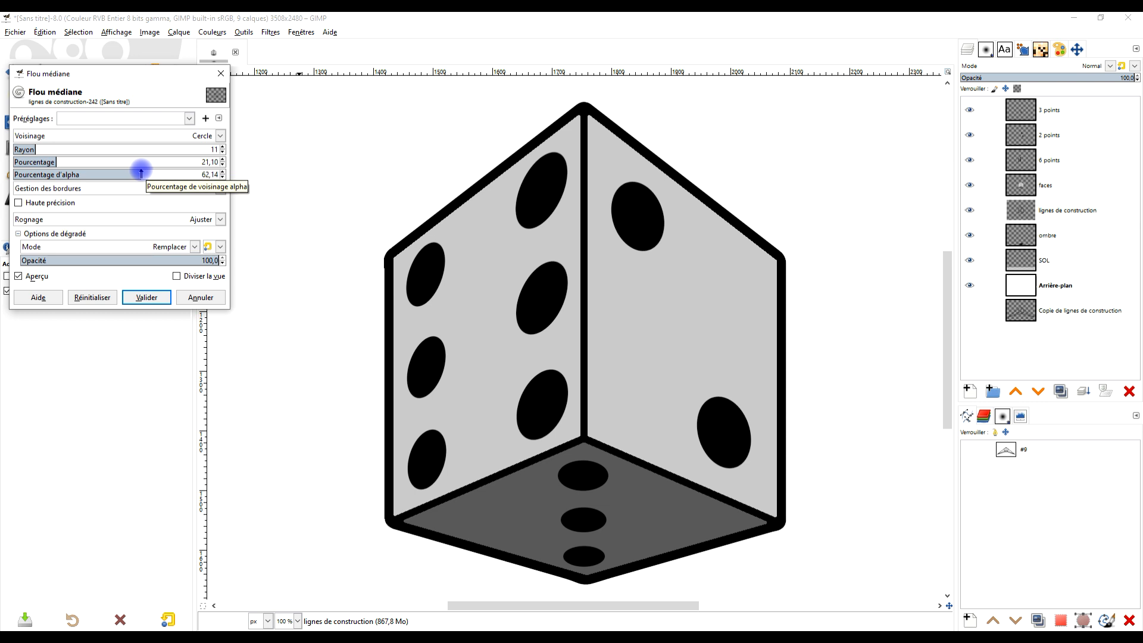
left_click_drag(143, 173, 144, 172)
left_click(146, 297)
- Apply a Median Blur to the faces layer with a lowered radius and raised alpha percentile, shrinking the die faces inside the outlines
left_click(1074, 189)
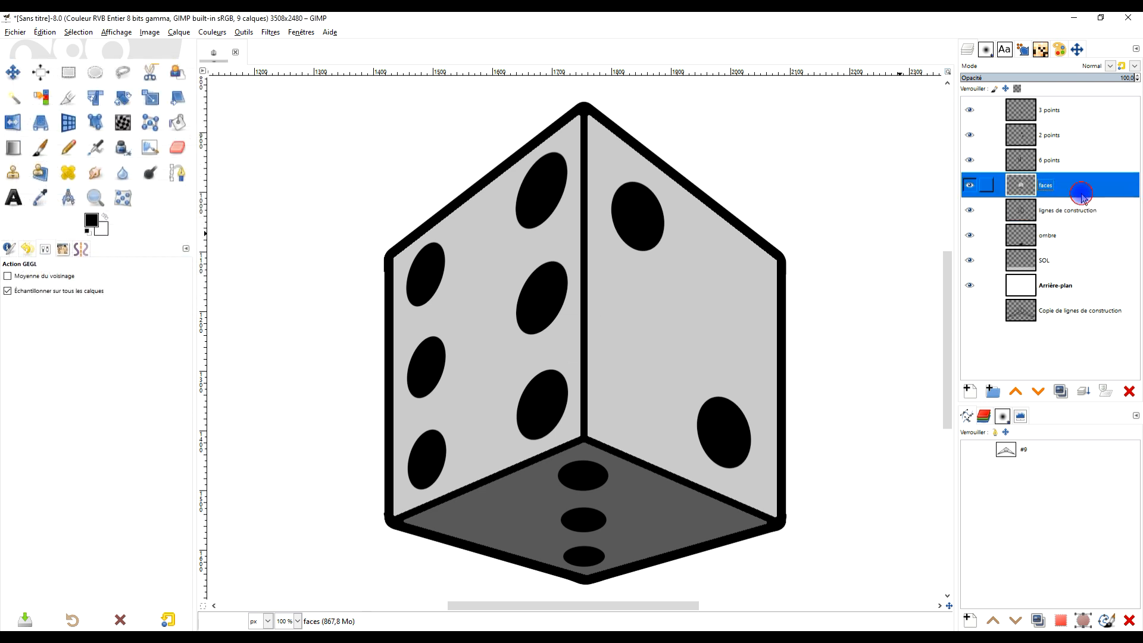
left_click(271, 33)
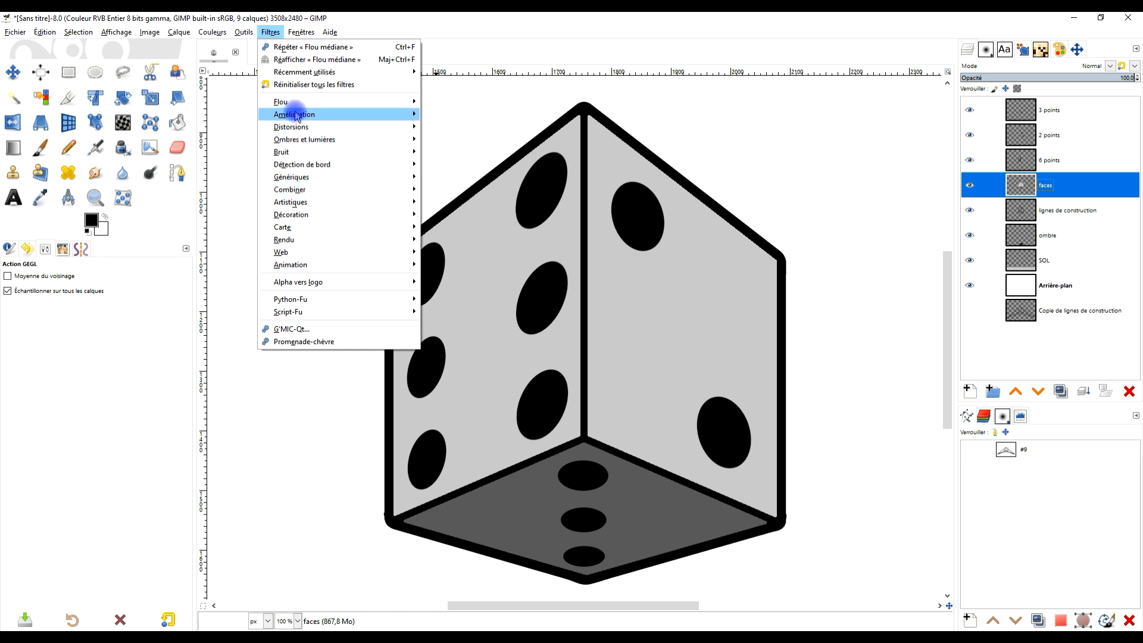
mouse_move(297, 114)
mouse_move(387, 102)
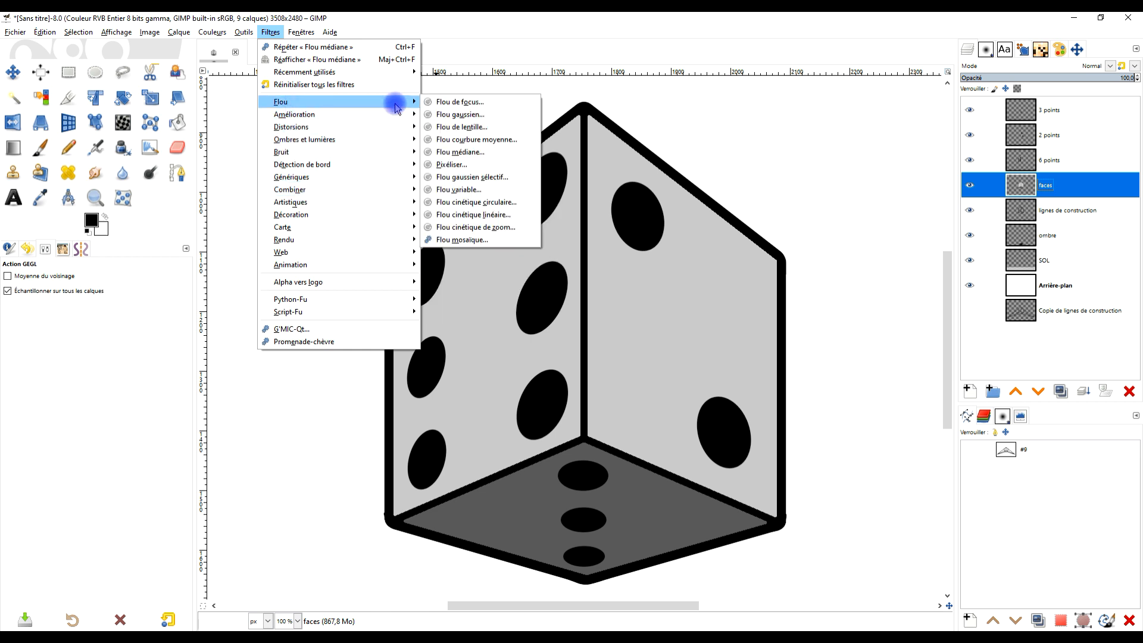
left_click(482, 152)
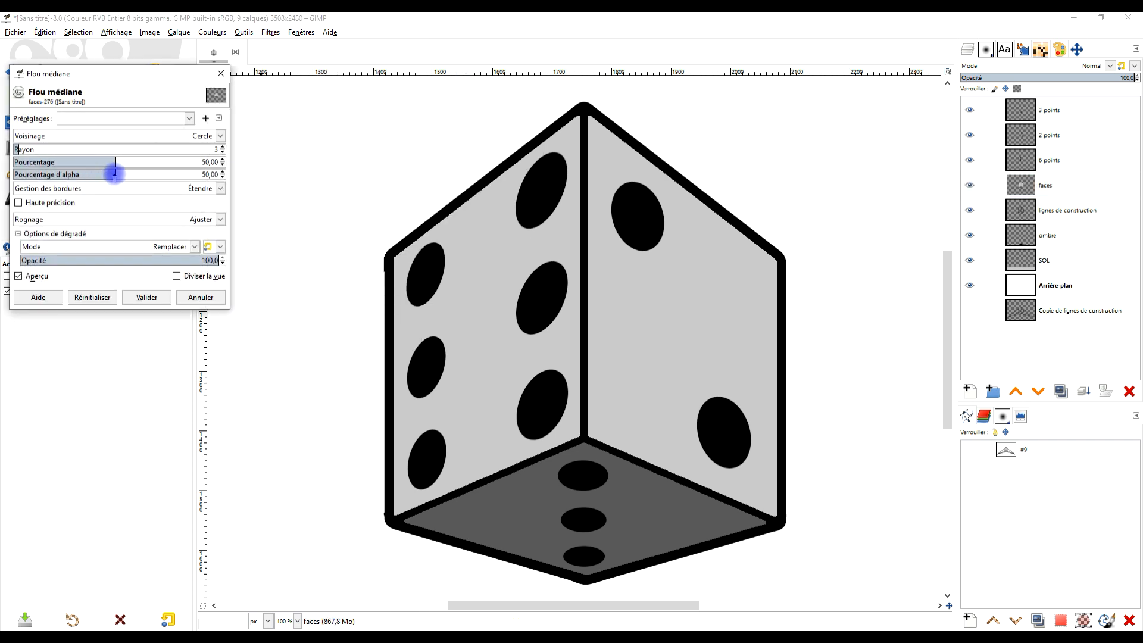
left_click_drag(114, 173, 301, 171)
left_click_drag(97, 151, 0, 147)
left_click(73, 158)
left_click(209, 174)
left_click(147, 298)
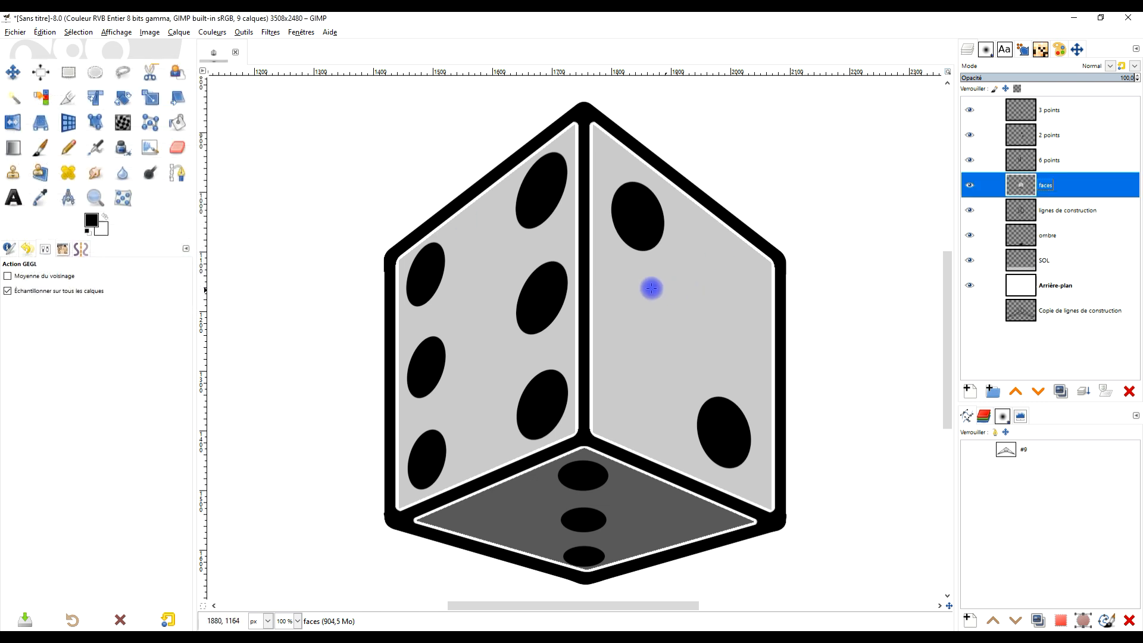
- Brighten the faces layer with Brightness-Contrast, using brightness 61 and contrast 21
scroll(647, 286, "down", 4)
scroll(646, 286, "up", 2)
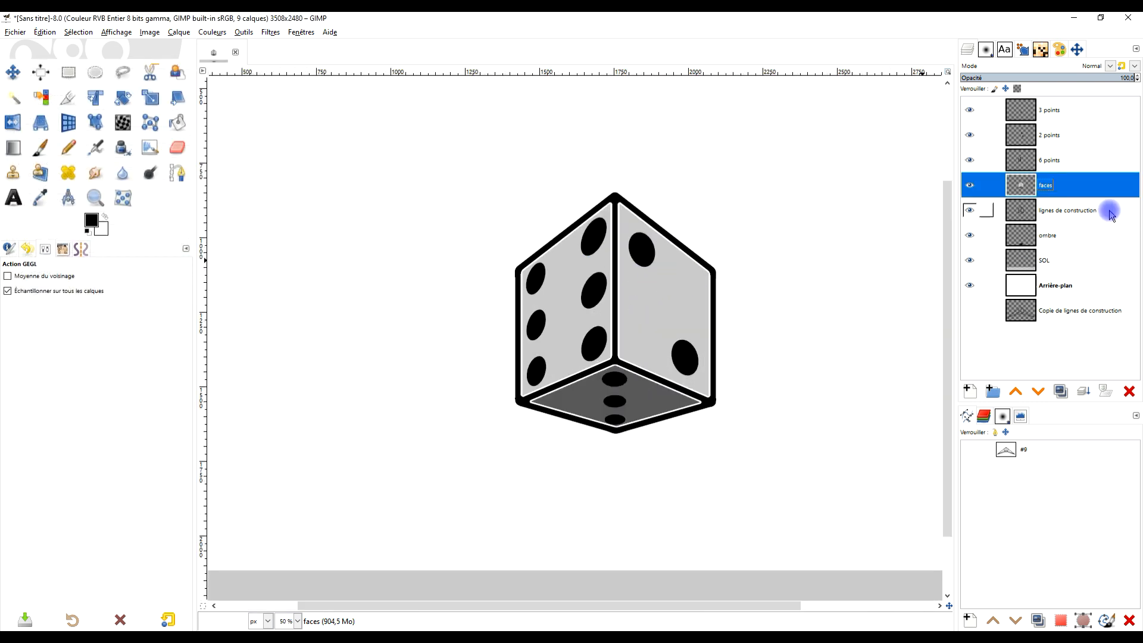
scroll(708, 295, "up", 1)
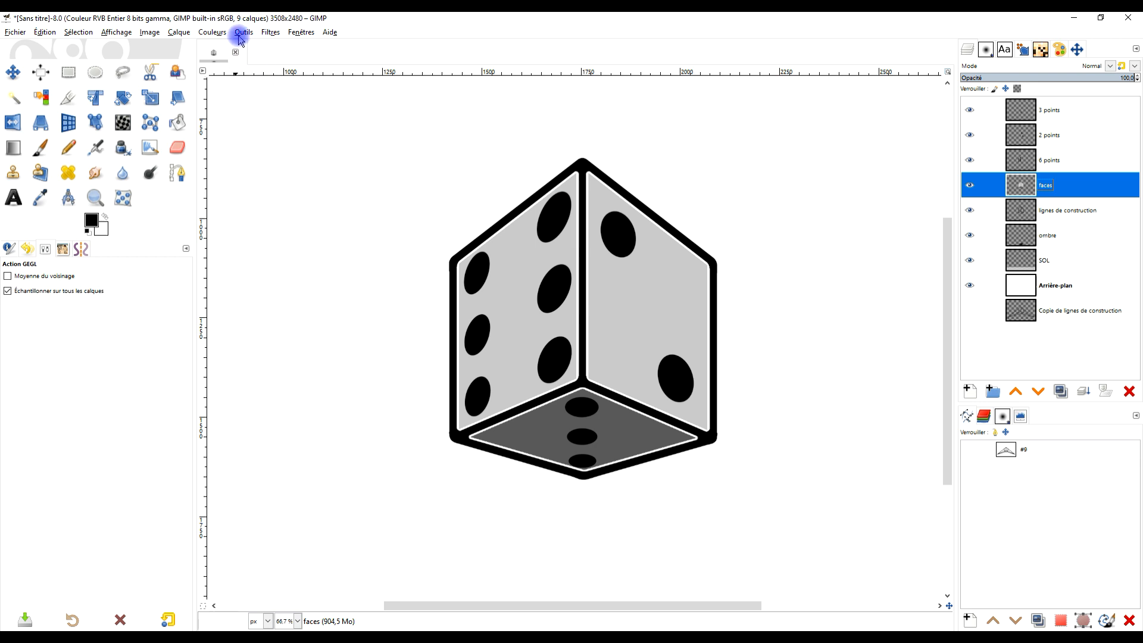
left_click(220, 33)
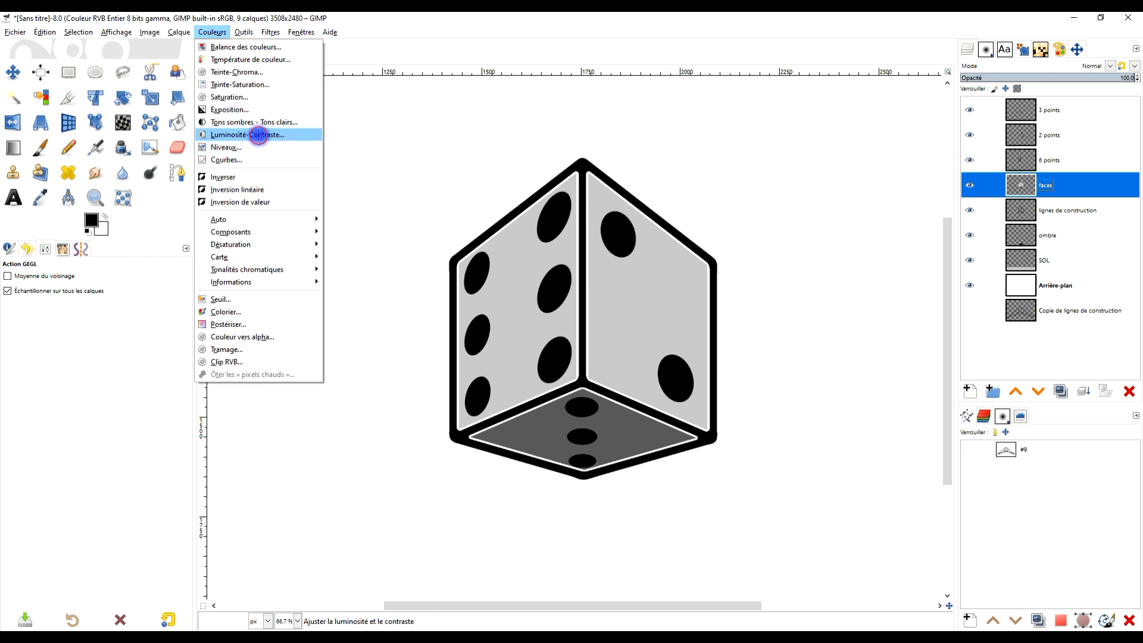
left_click(258, 134)
left_click_drag(922, 312, 948, 320)
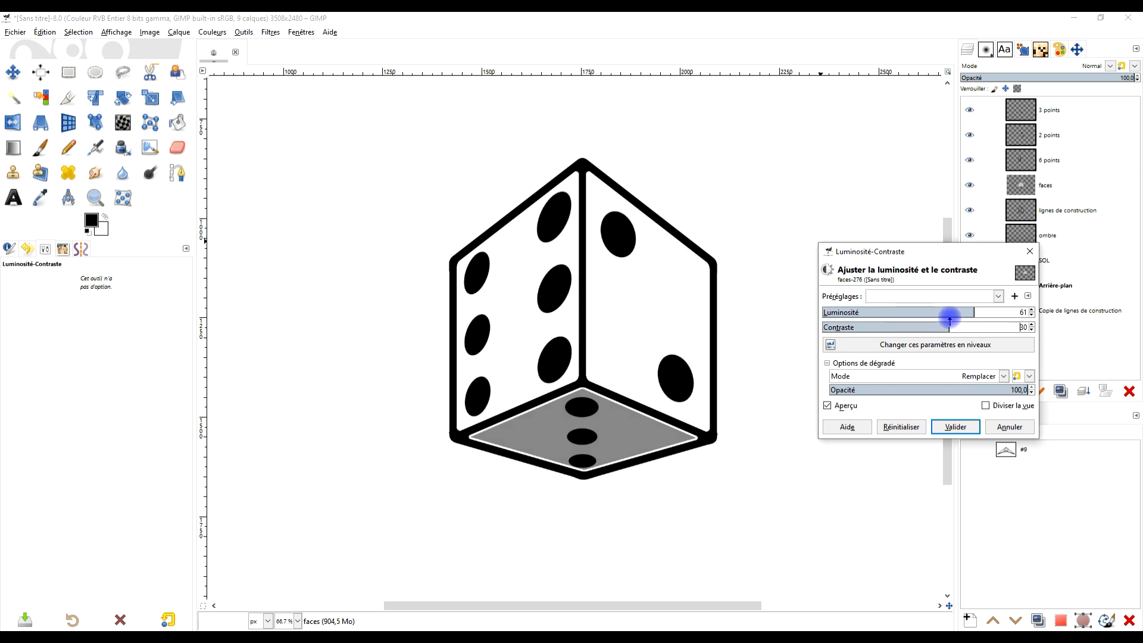
left_click(844, 407)
left_click_drag(944, 324, 940, 327)
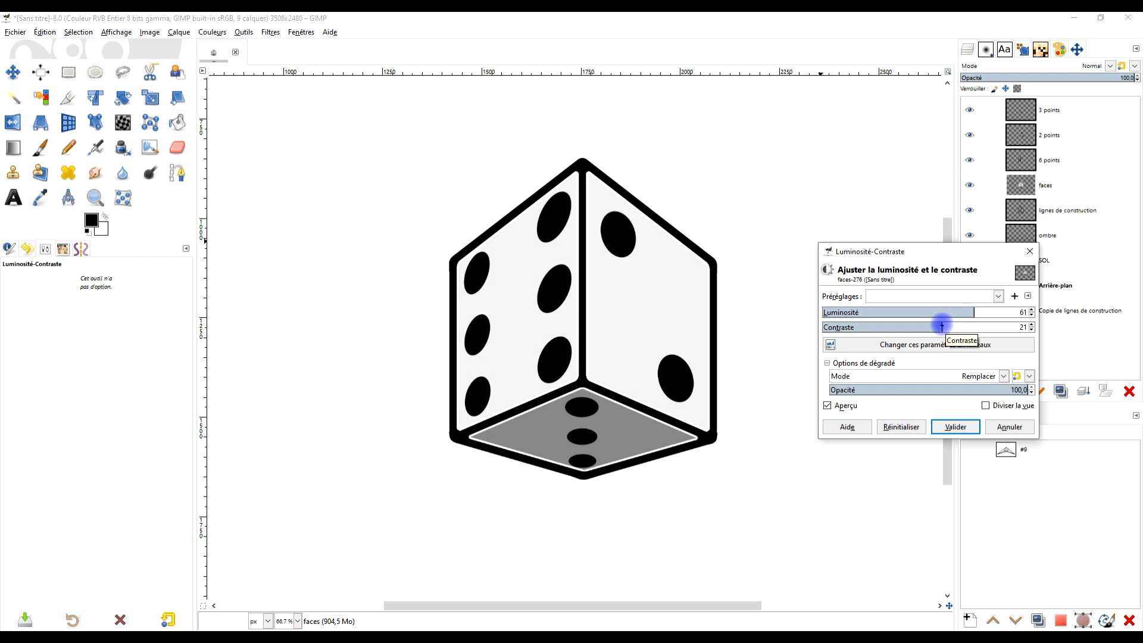
left_click(955, 427)
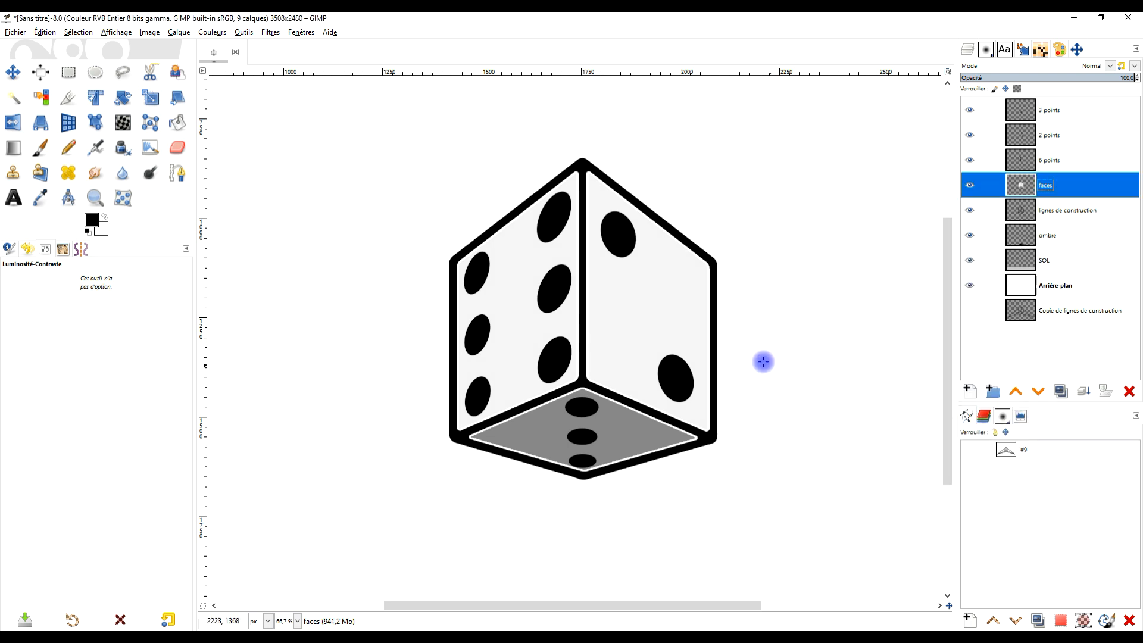
- Undo the Brightness-Contrast adjustment on the faces layer
scroll(755, 360, "down", 4)
scroll(729, 452, "up", 2)
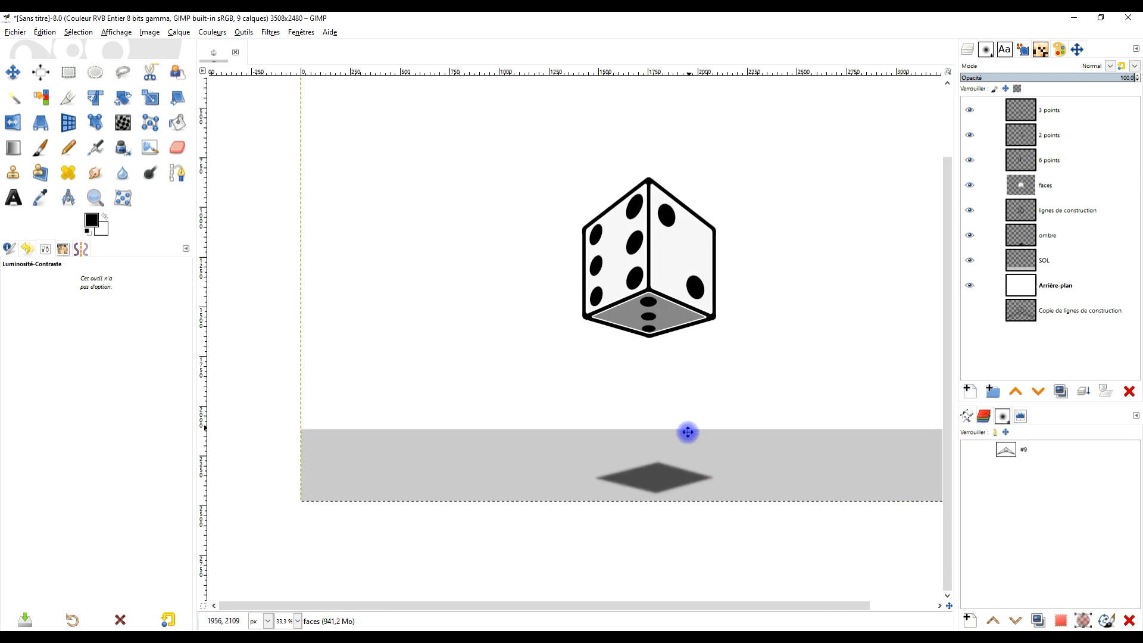
scroll(713, 429, "down", 1)
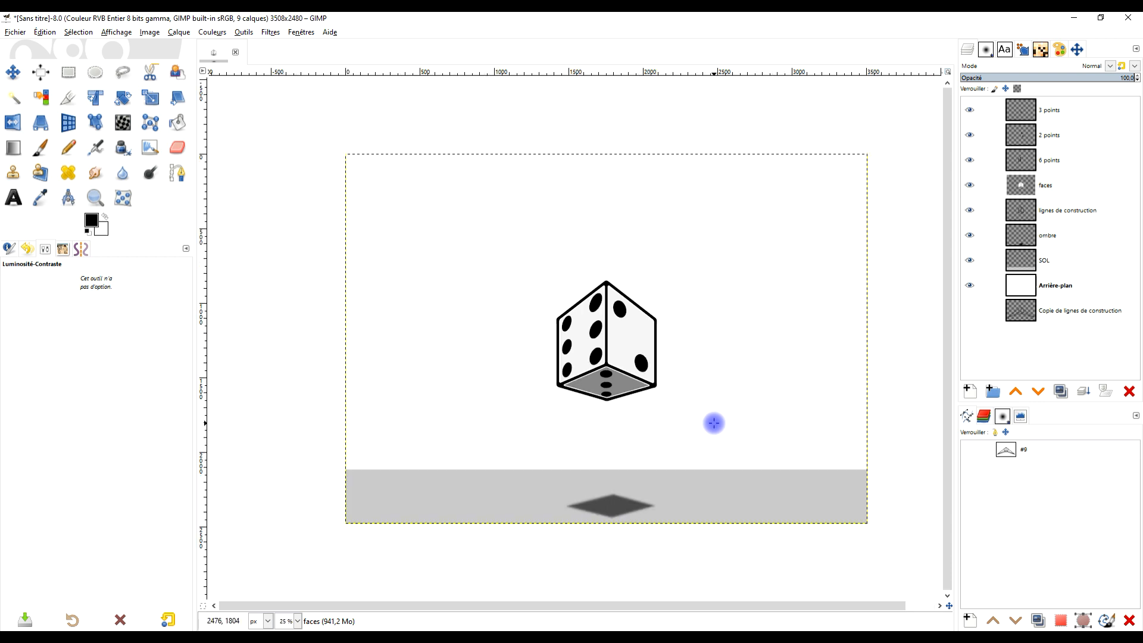
left_click(96, 197)
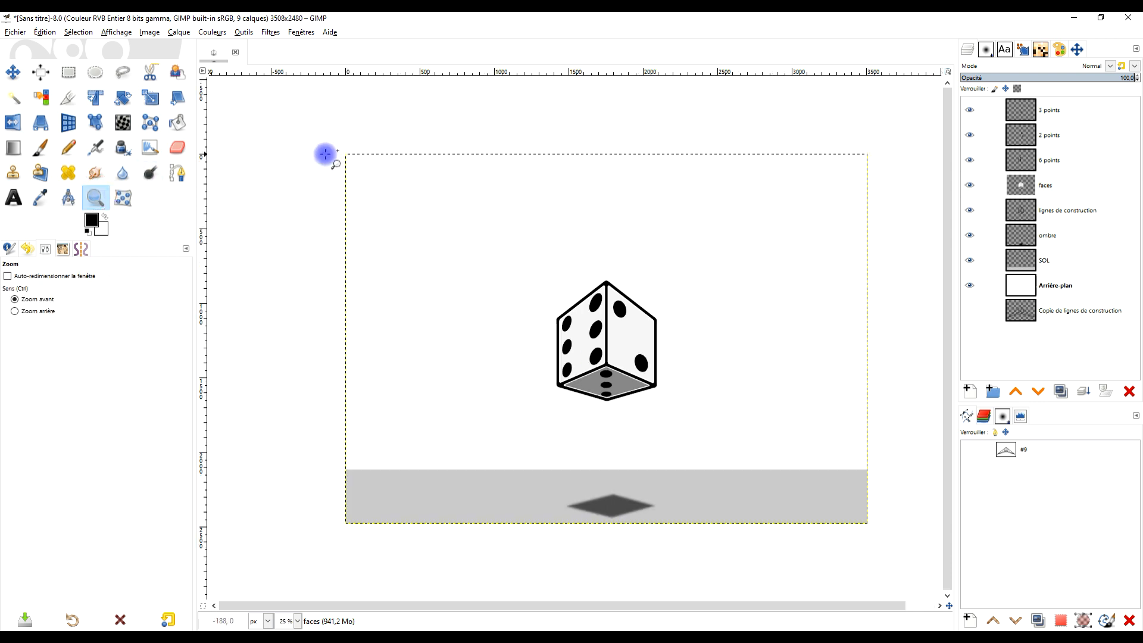
left_click_drag(342, 147, 877, 534)
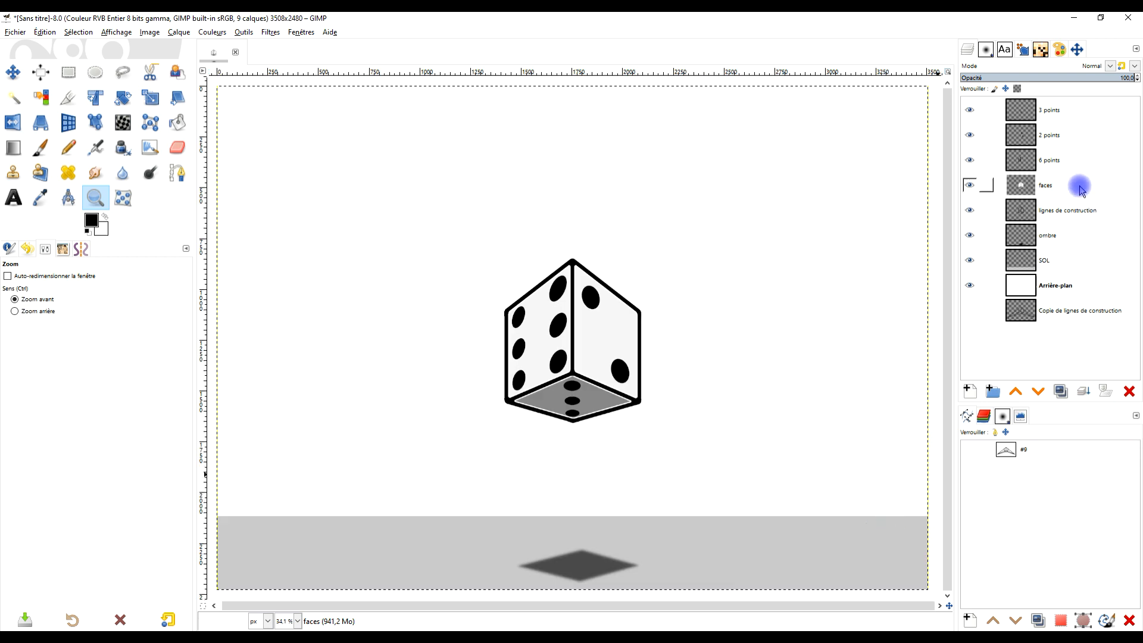
key("ctrl+z")
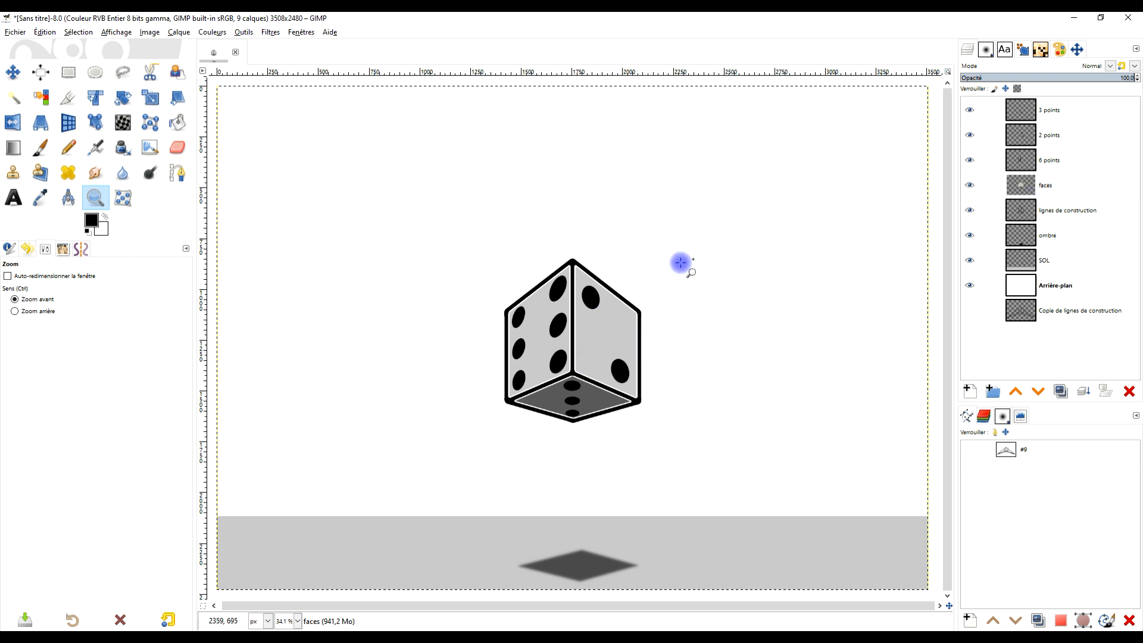
- Colorize the Arrière-plan layer violet with hue 0.7139, saturation 0.5 and lightness about -0.41
left_click(1066, 292)
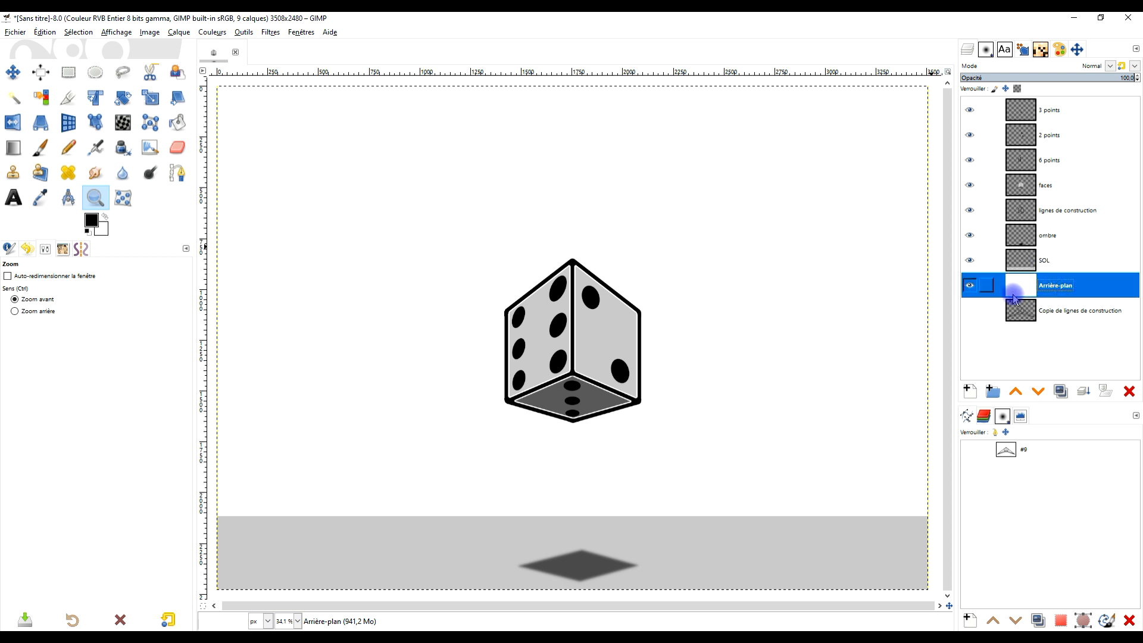
left_click(230, 34)
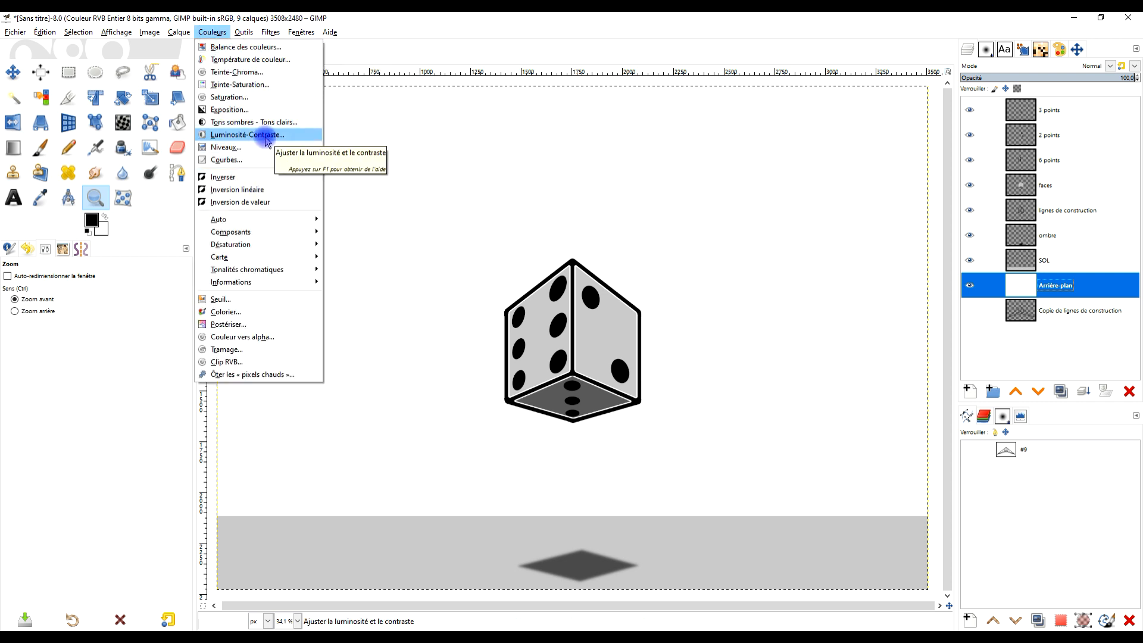
key("Escape")
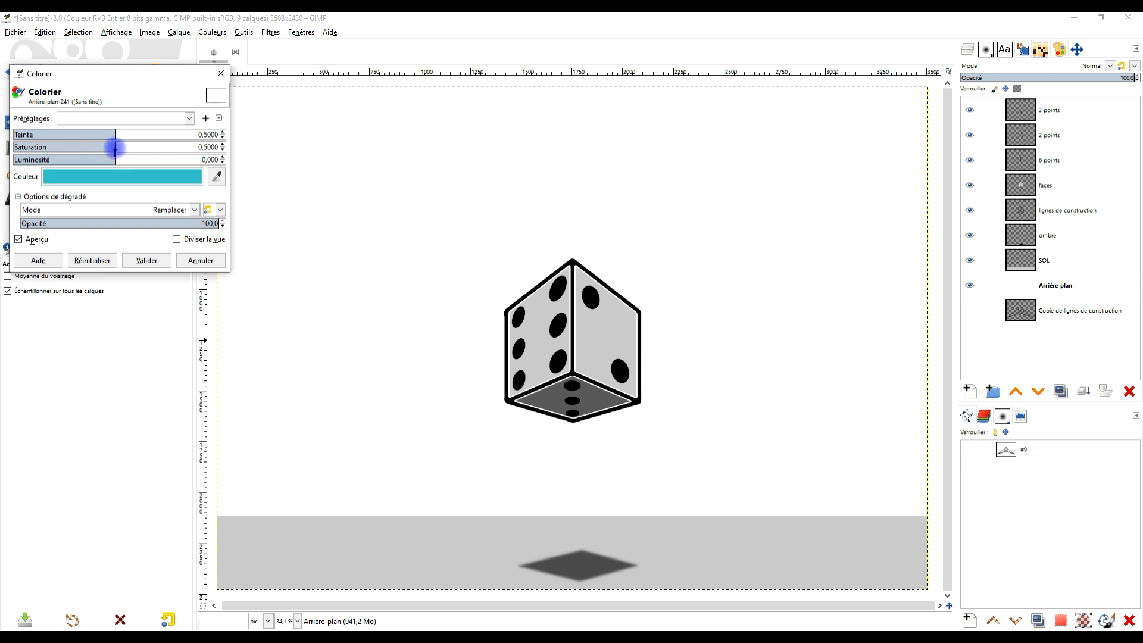
left_click_drag(115, 157, 102, 158)
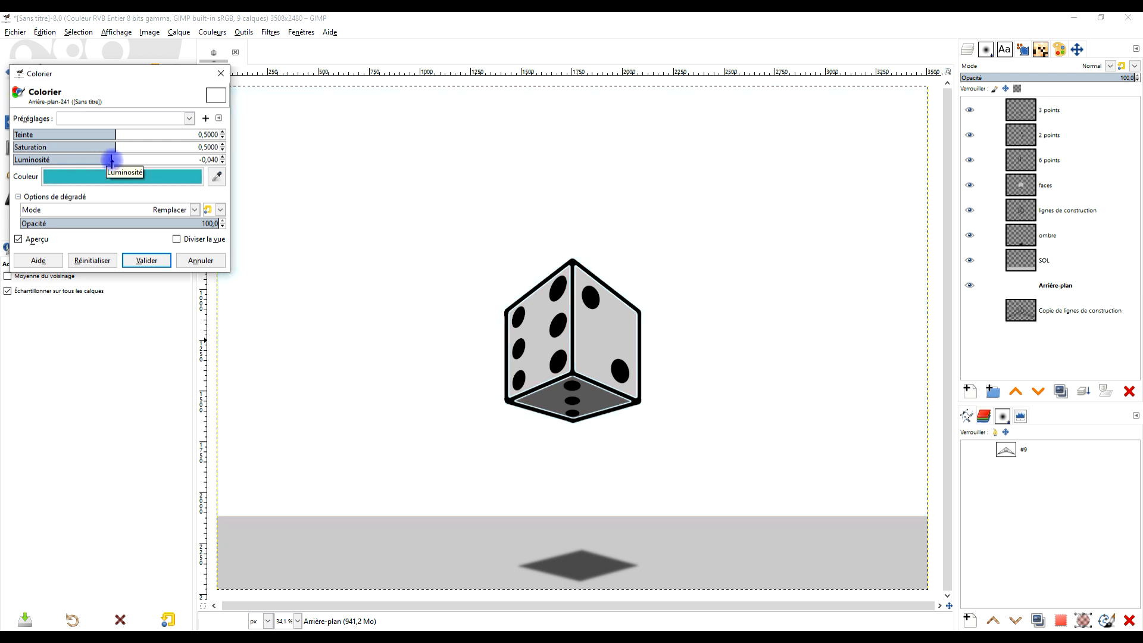
left_click_drag(115, 133, 74, 163)
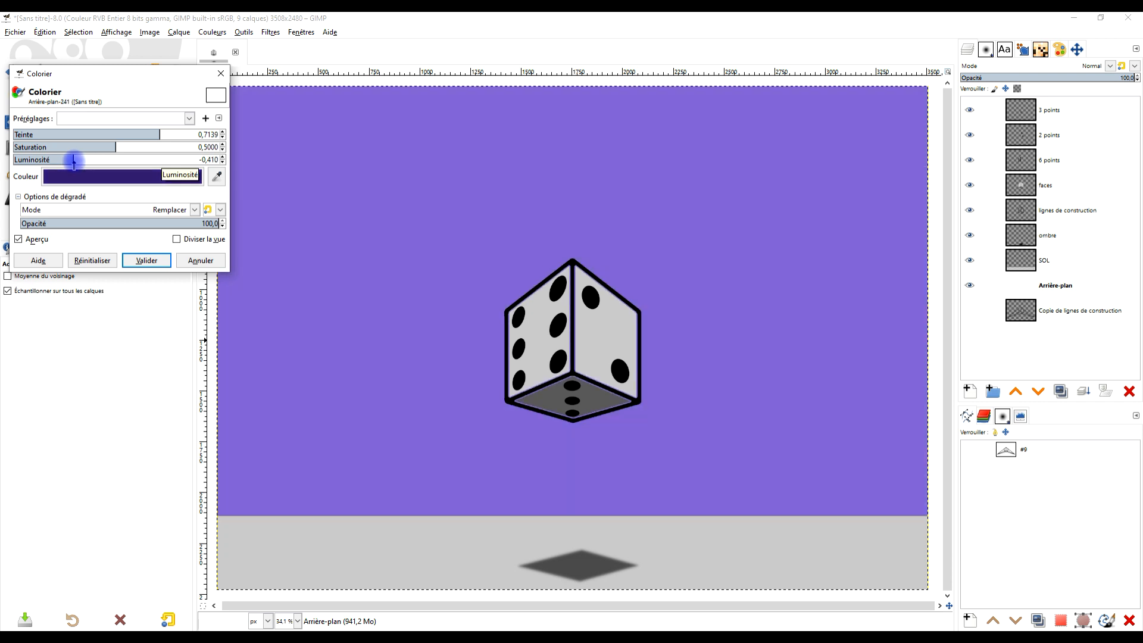
left_click(147, 260)
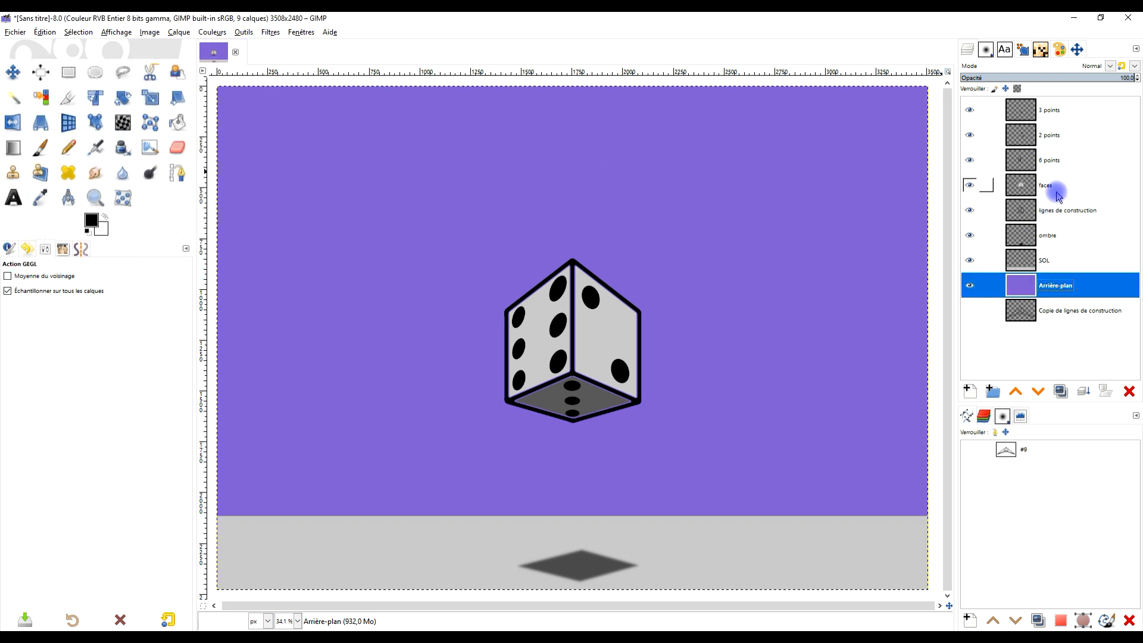
- Create a transparent 3508 x 2480 px layer named "fond blanc" directly above the ombre layer
left_click(1057, 212)
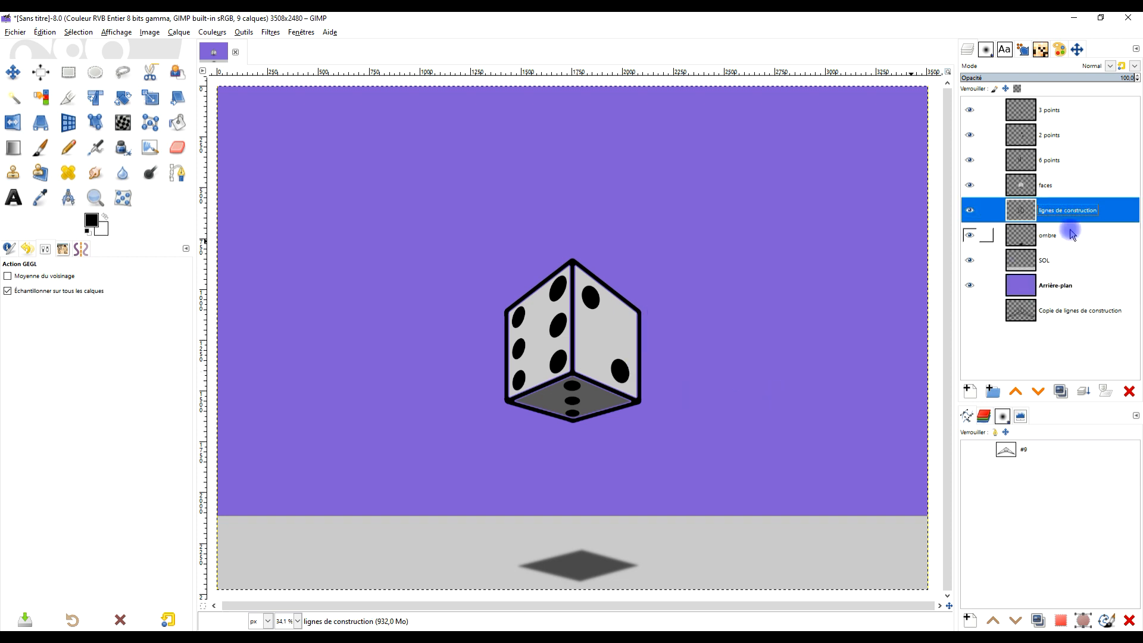
left_click(1071, 233)
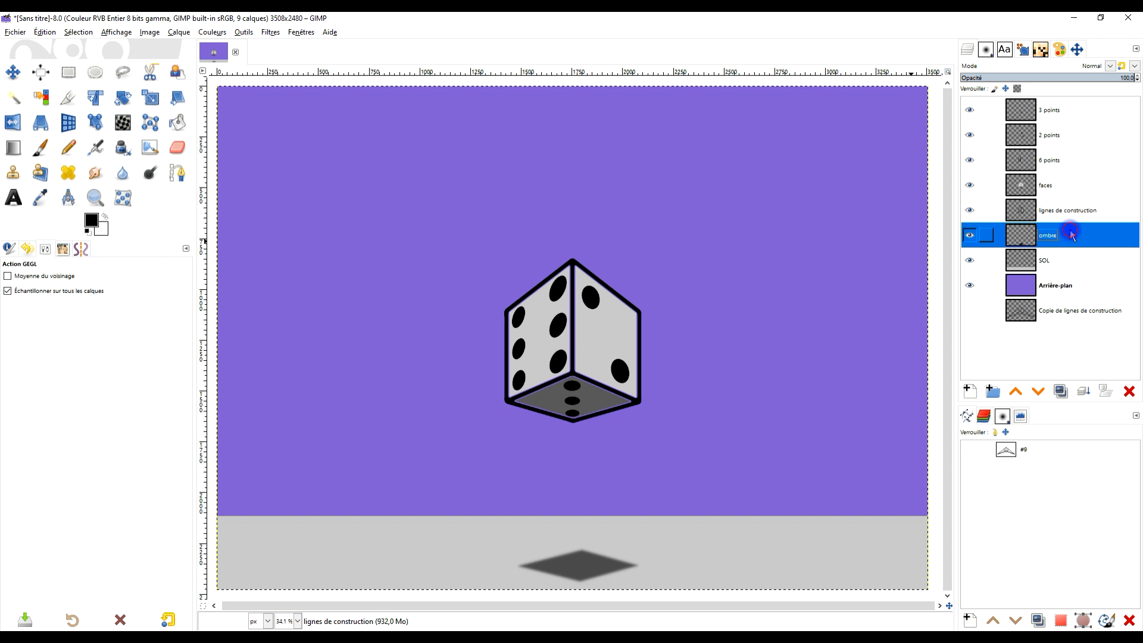
left_click(970, 391)
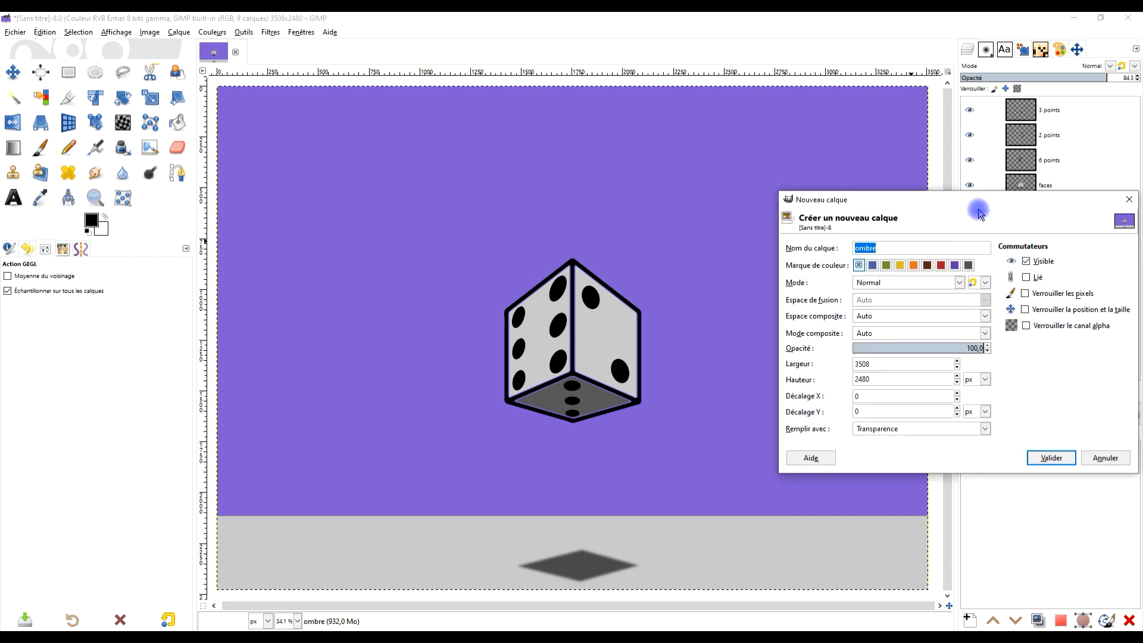
type("fond bl")
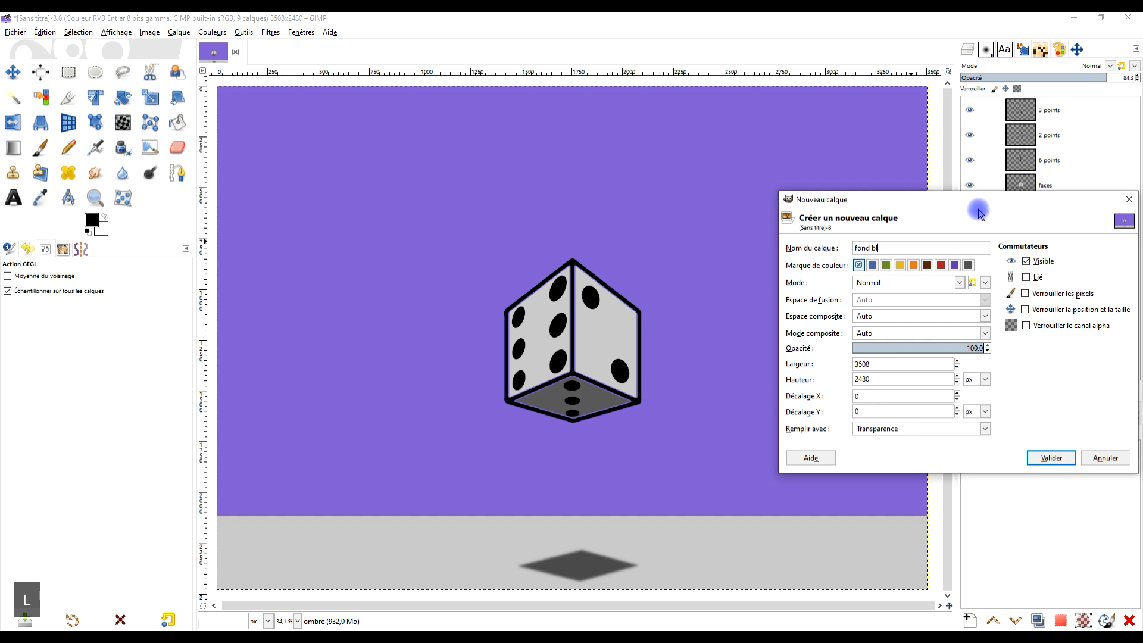
type("nac")
key("BackSpace")
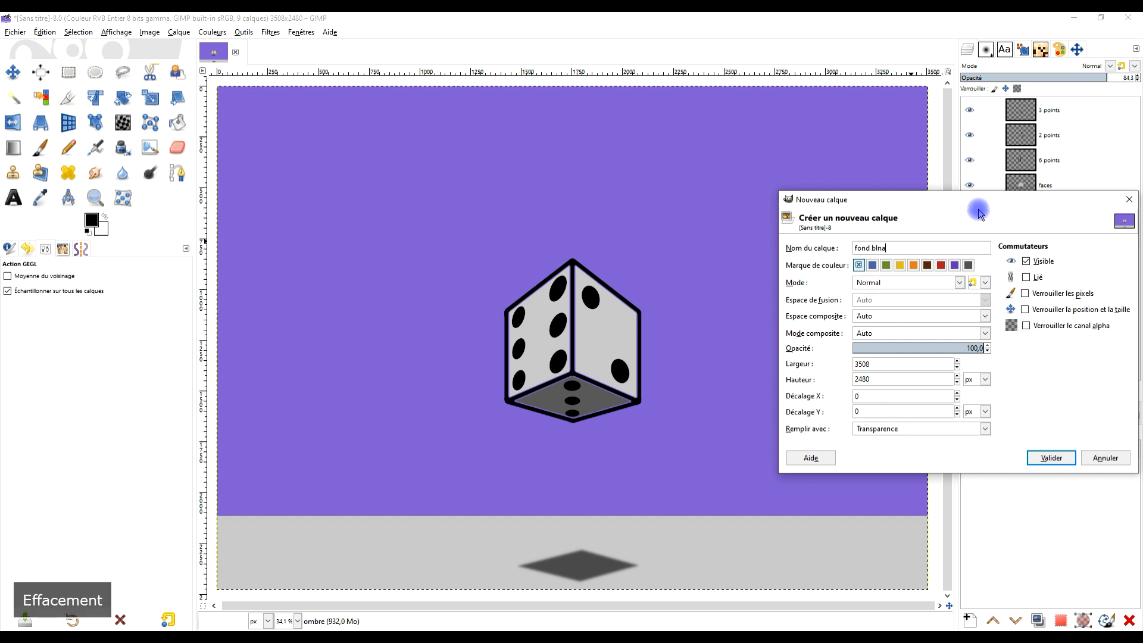
type("anc")
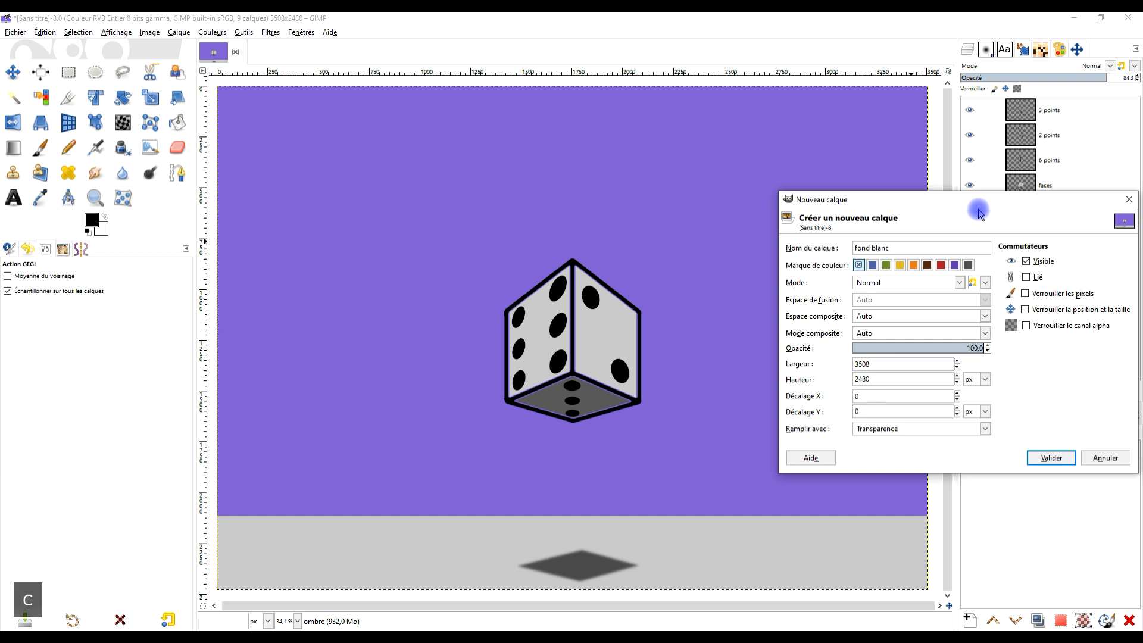
key("Return")
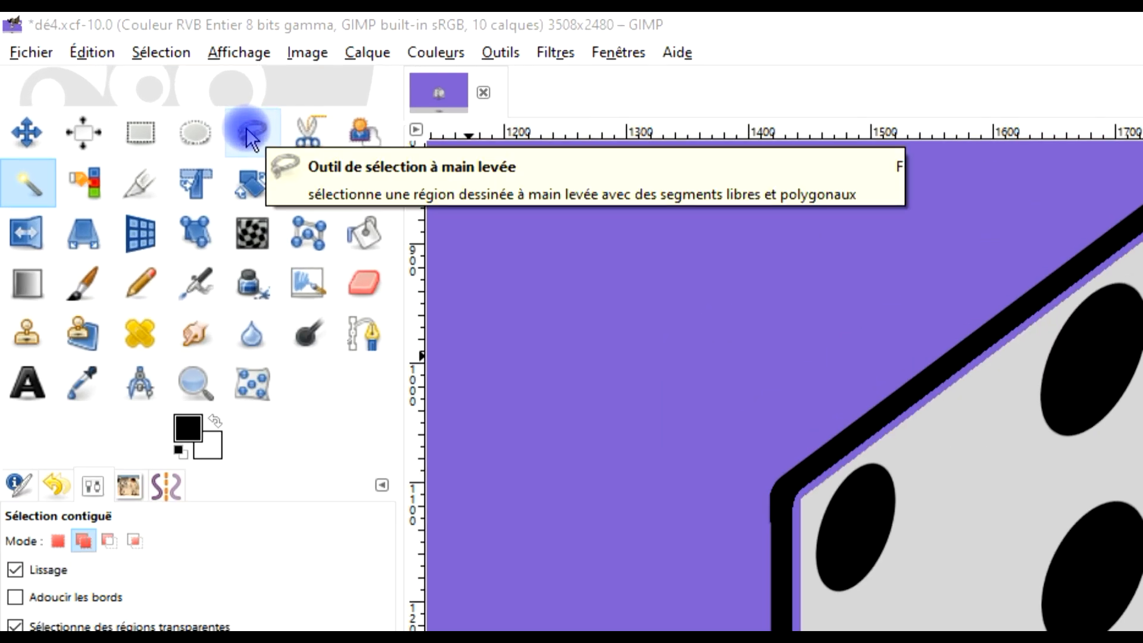
- Draw a closed polygonal Free Select selection around the whole die, running inside its black outer outline
left_click(247, 134)
left_click(574, 105)
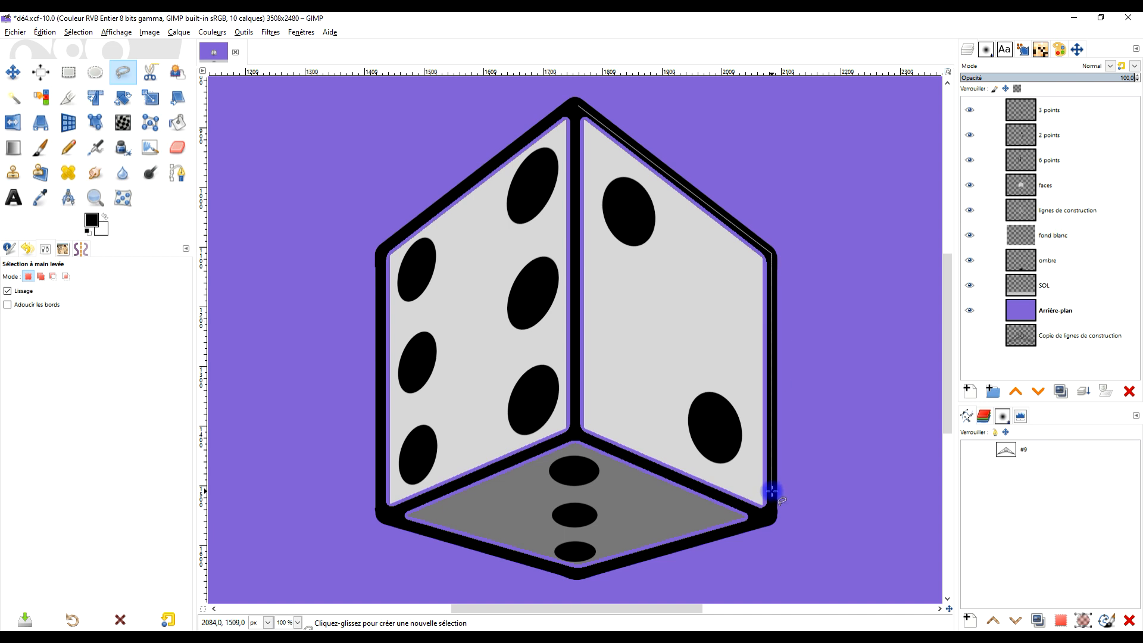
left_click(770, 510)
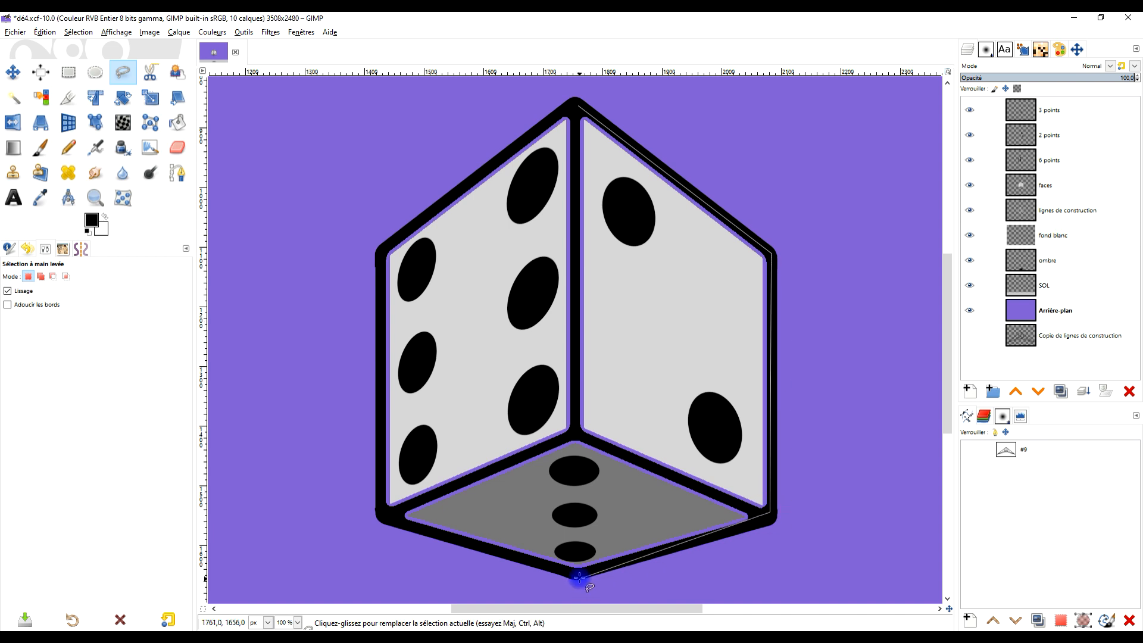
left_click(759, 521)
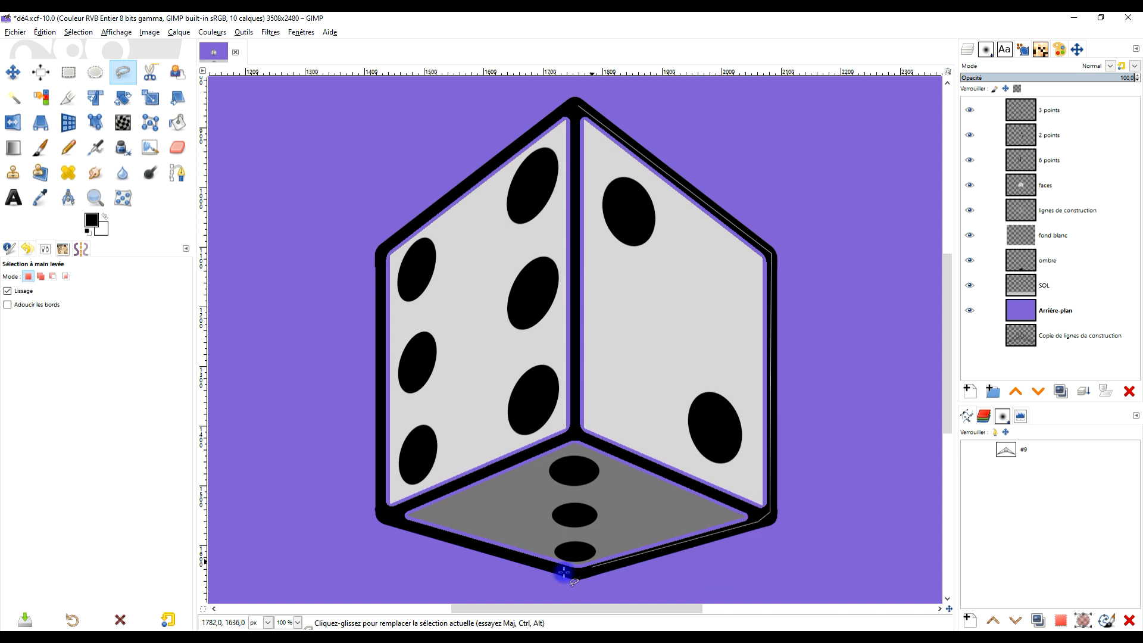
left_click(574, 574)
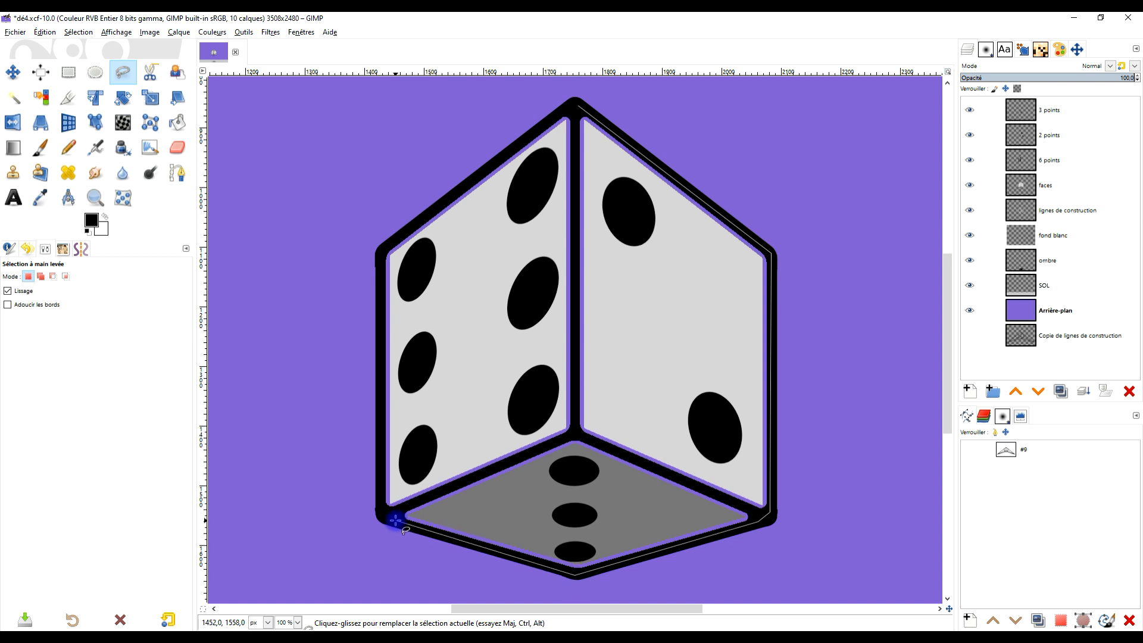
left_click(387, 514)
left_click(378, 493)
left_click(391, 241)
left_click(576, 106)
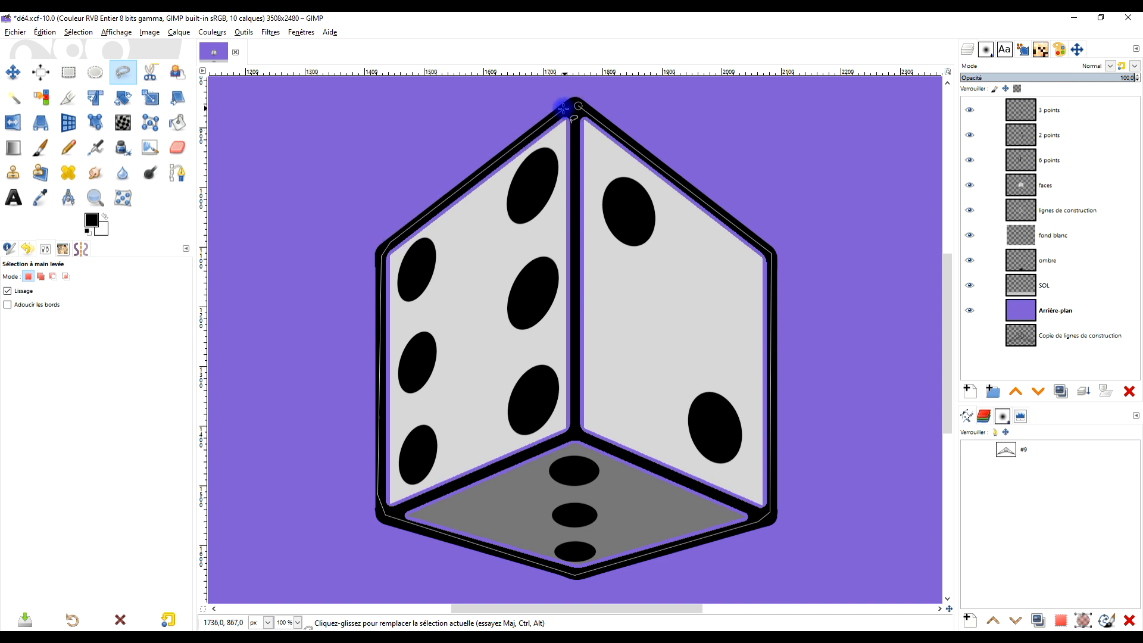
left_click(576, 106)
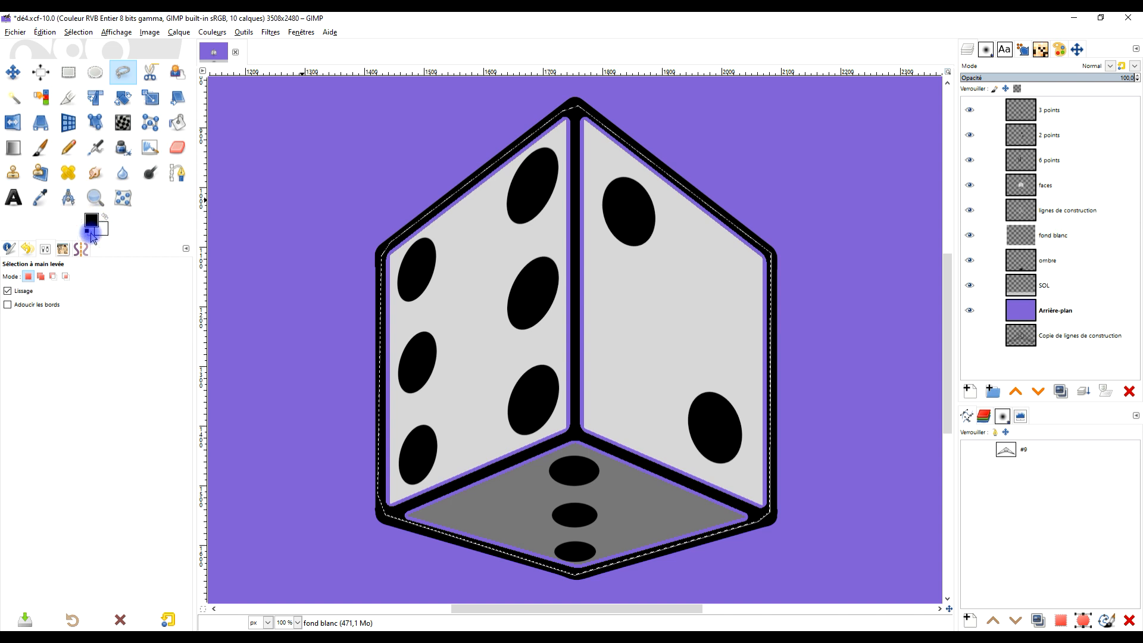
- Fill the die-shaped selection on the fond blanc layer with the white background colour, and clear the selection
left_click_drag(108, 234, 632, 285)
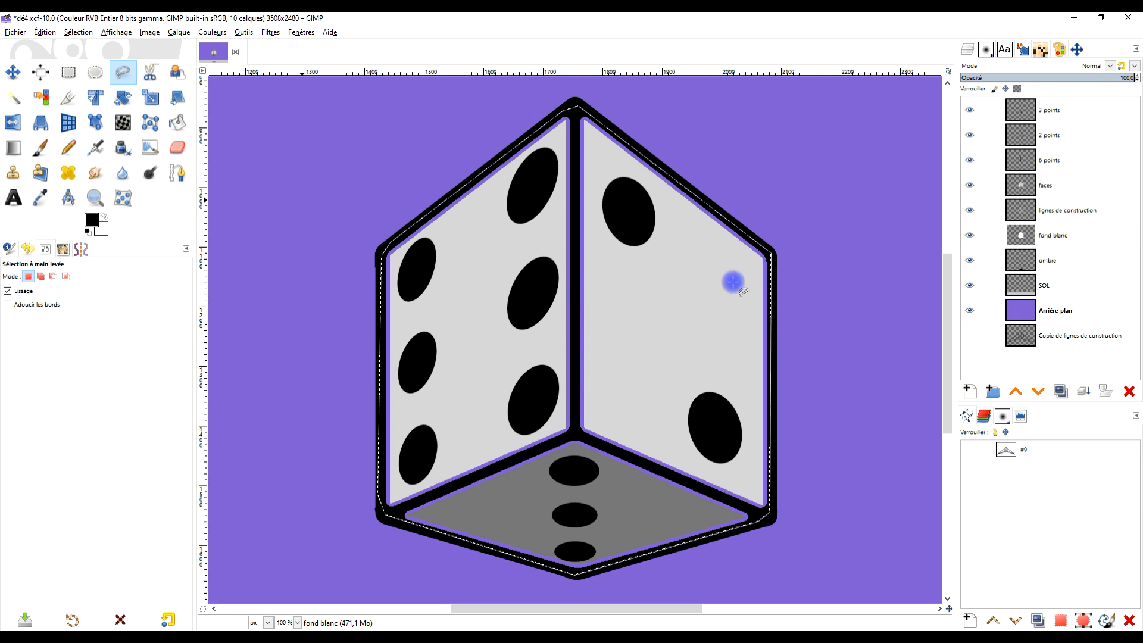
left_click(78, 32)
left_click(98, 63)
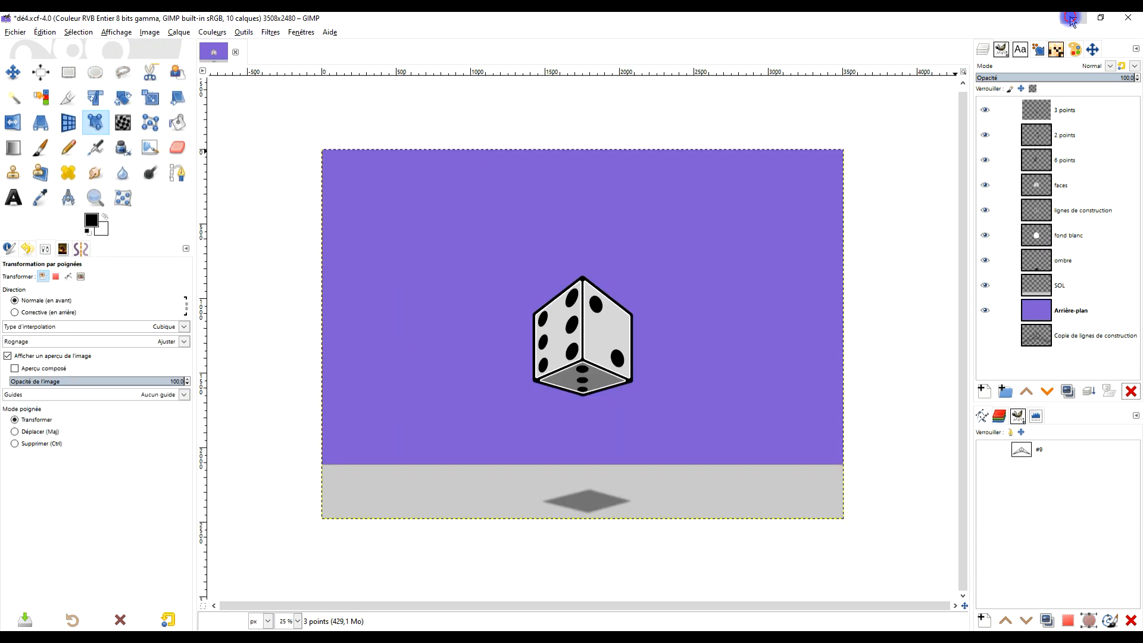
- Switch to the browser's Pixabay page of the octagonal dice tray, open its 3648×3648 PNG and copy the image
left_click(1074, 19)
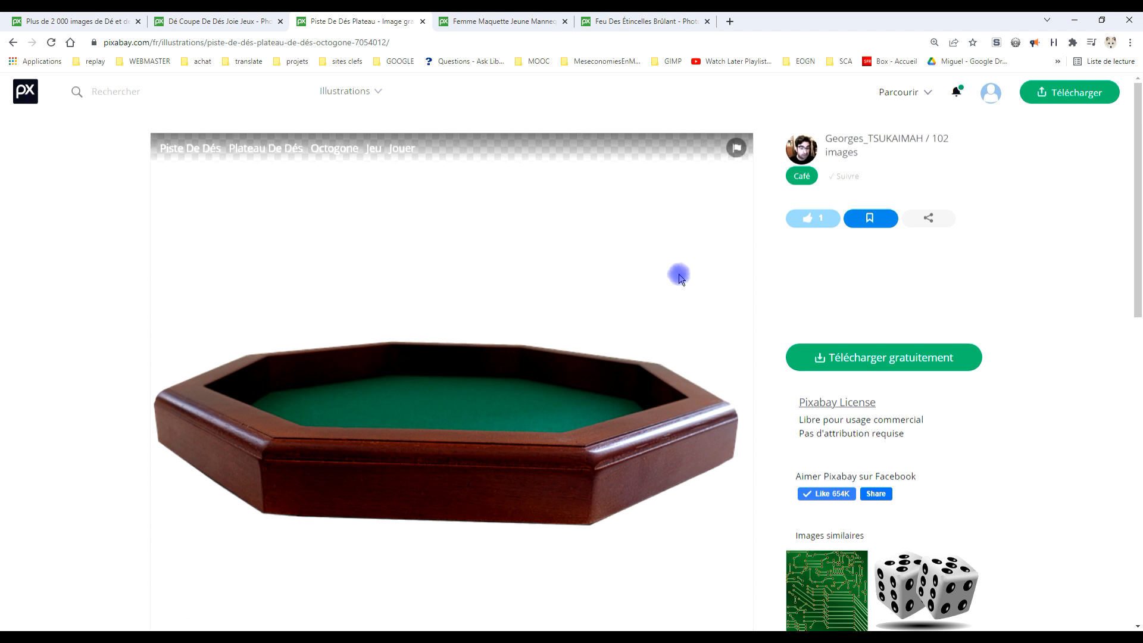
scroll(678, 273, "down", 1)
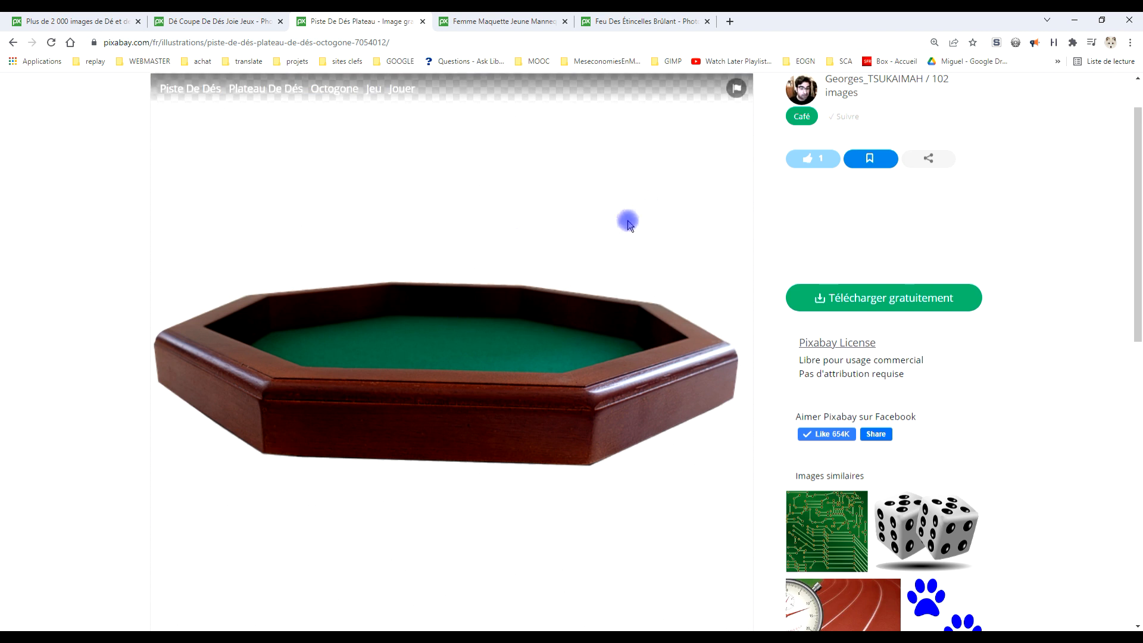
scroll(738, 222, "up", 1)
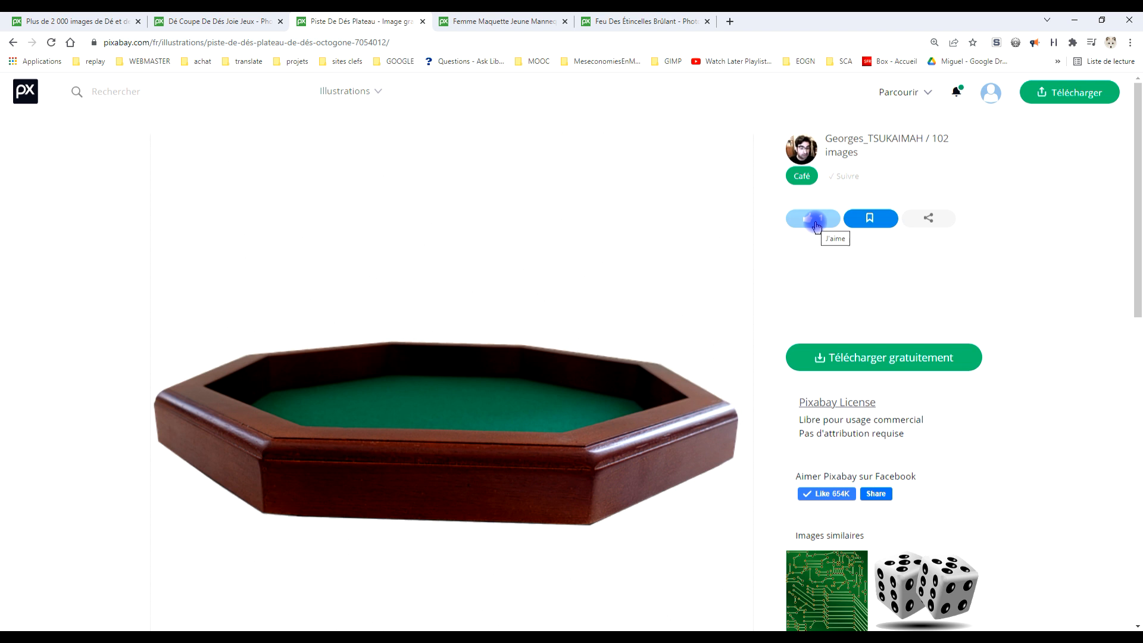
left_click(879, 360)
left_click(807, 453)
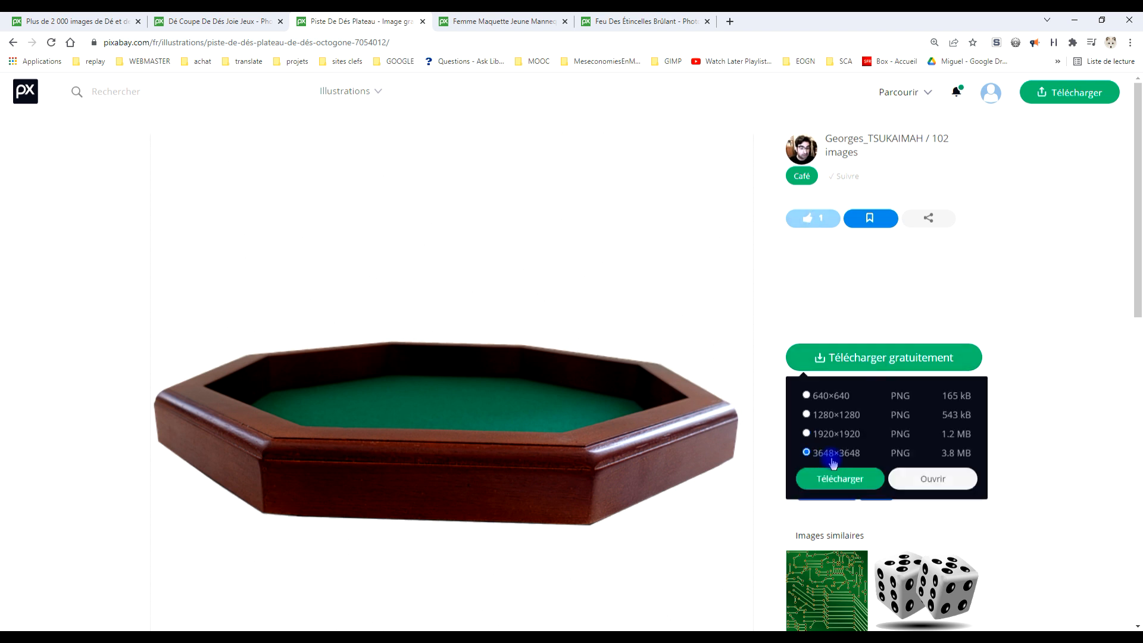
left_click(935, 475)
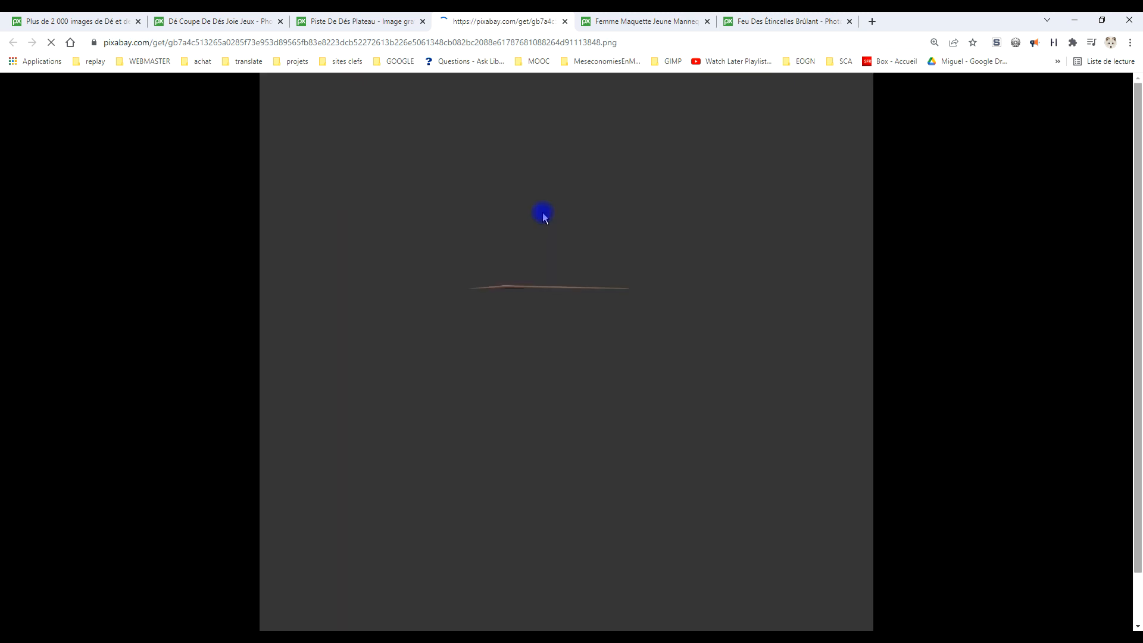
right_click(543, 212)
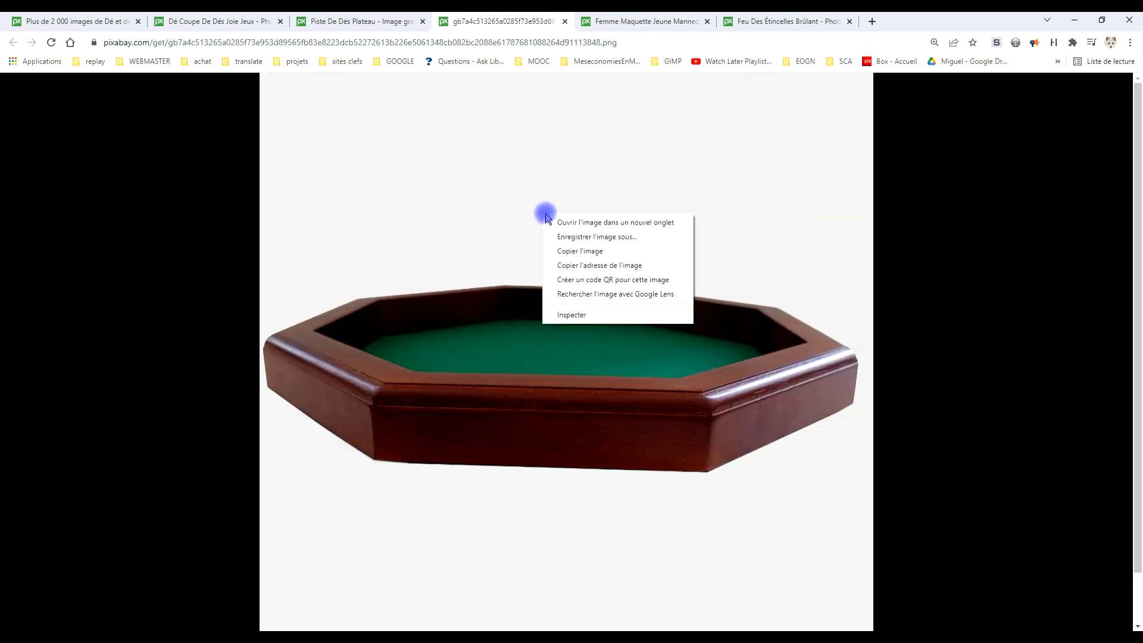
left_click(574, 252)
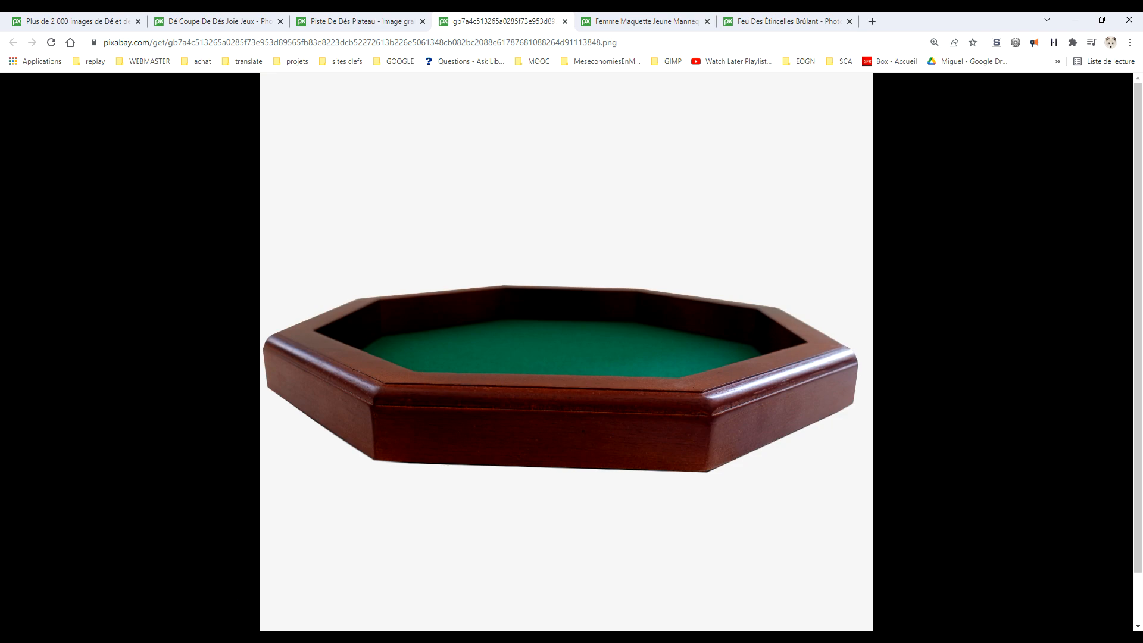
- Switch back to GIMP and paste the copied dice tray image as a new layer directly above SOL
key("alt+Tab")
left_click(44, 32)
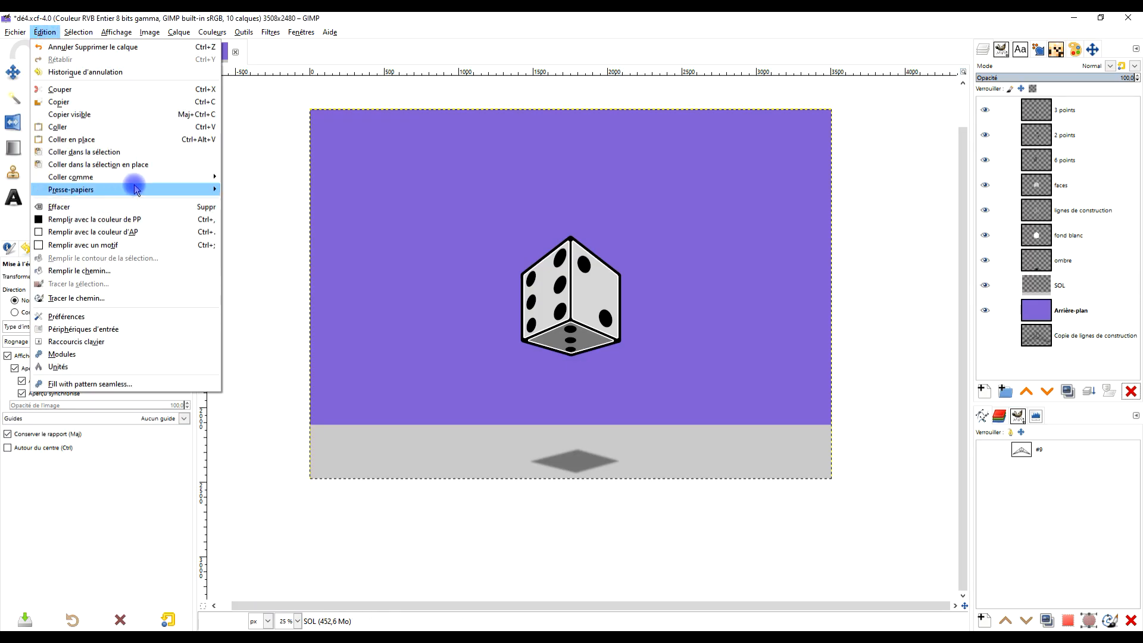
mouse_move(142, 183)
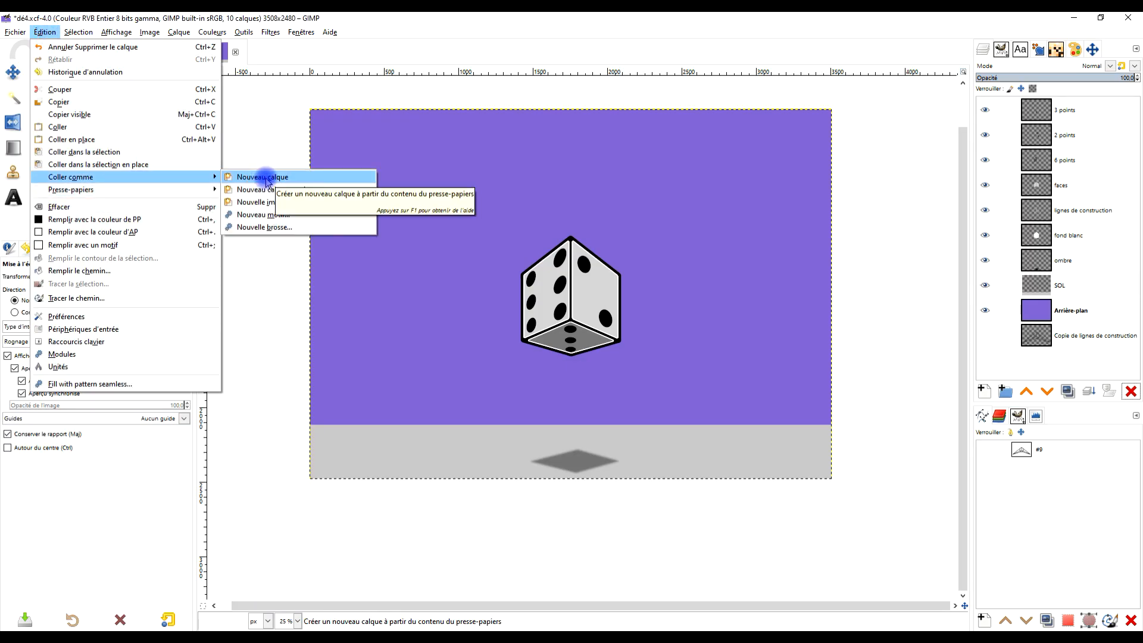
left_click(245, 180)
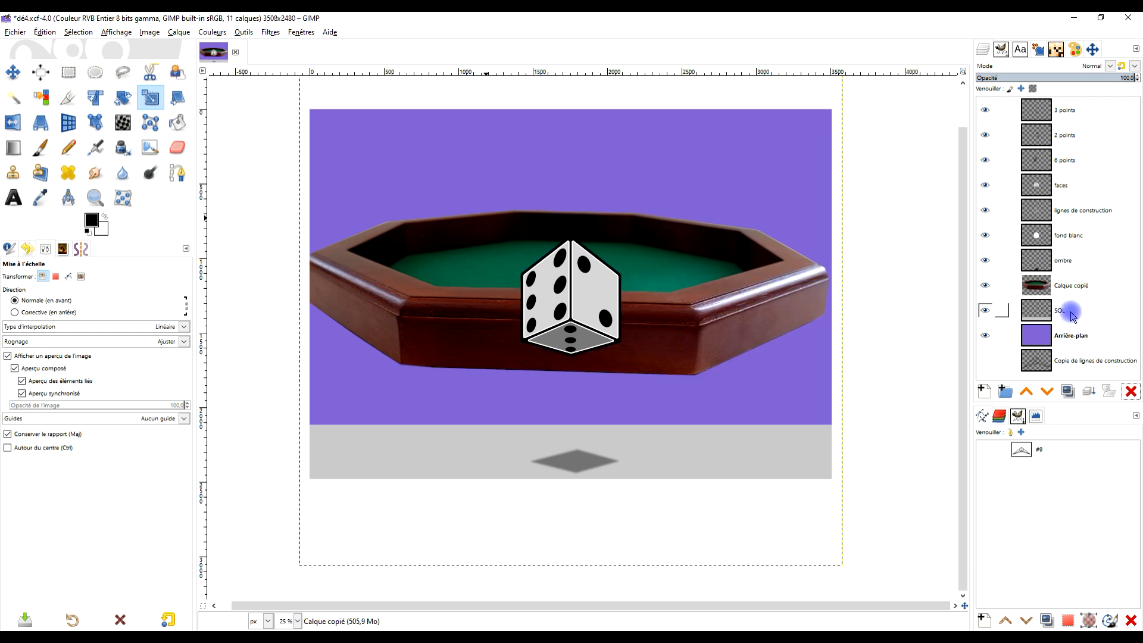
- Rename the pasted dice tray layer as "plateau de dés"
left_click(1071, 315)
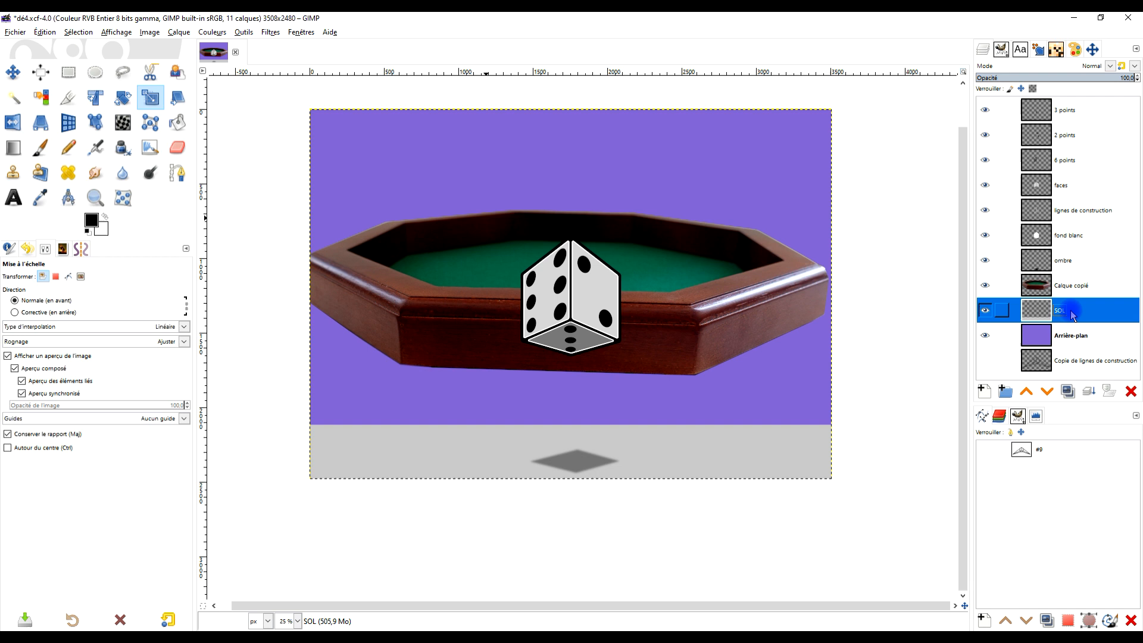
left_click(14, 74)
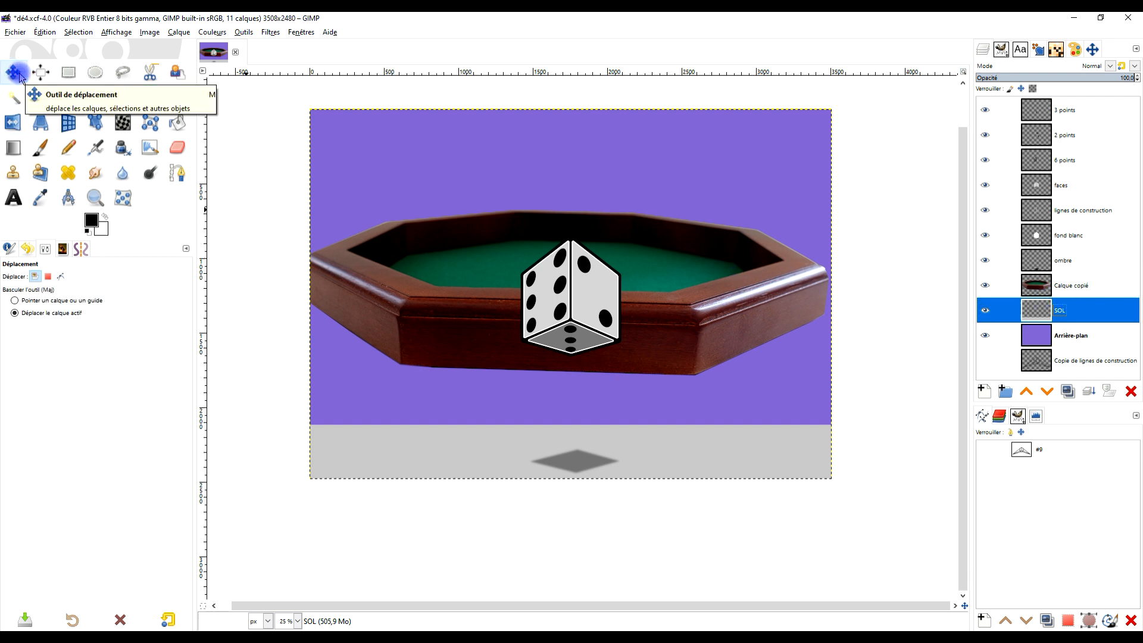
double_click(1077, 285)
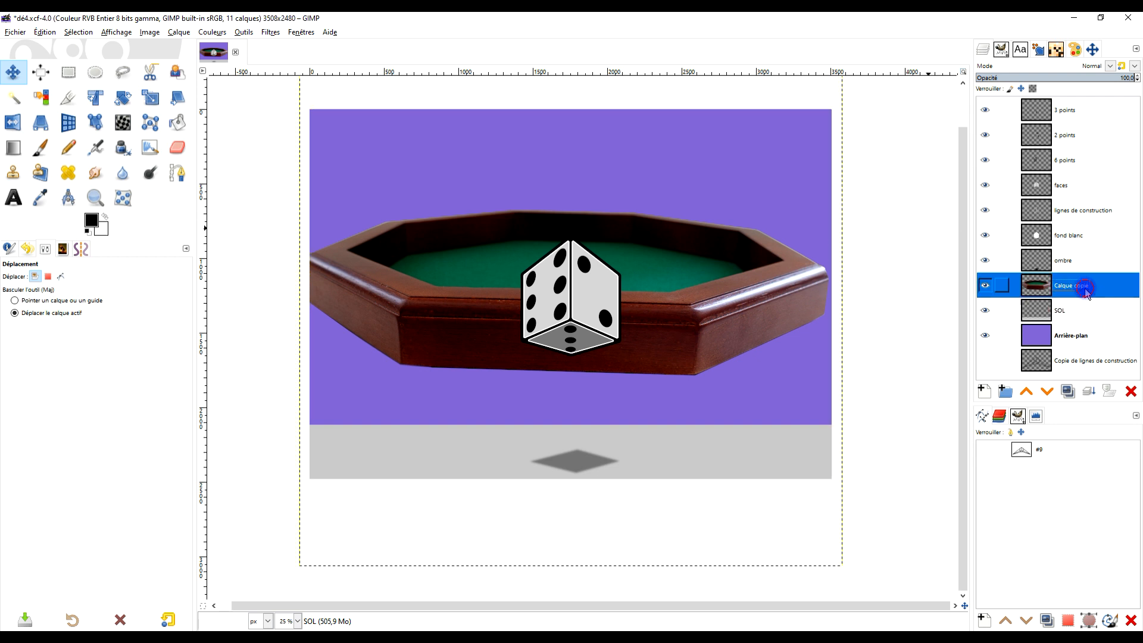
type("pl")
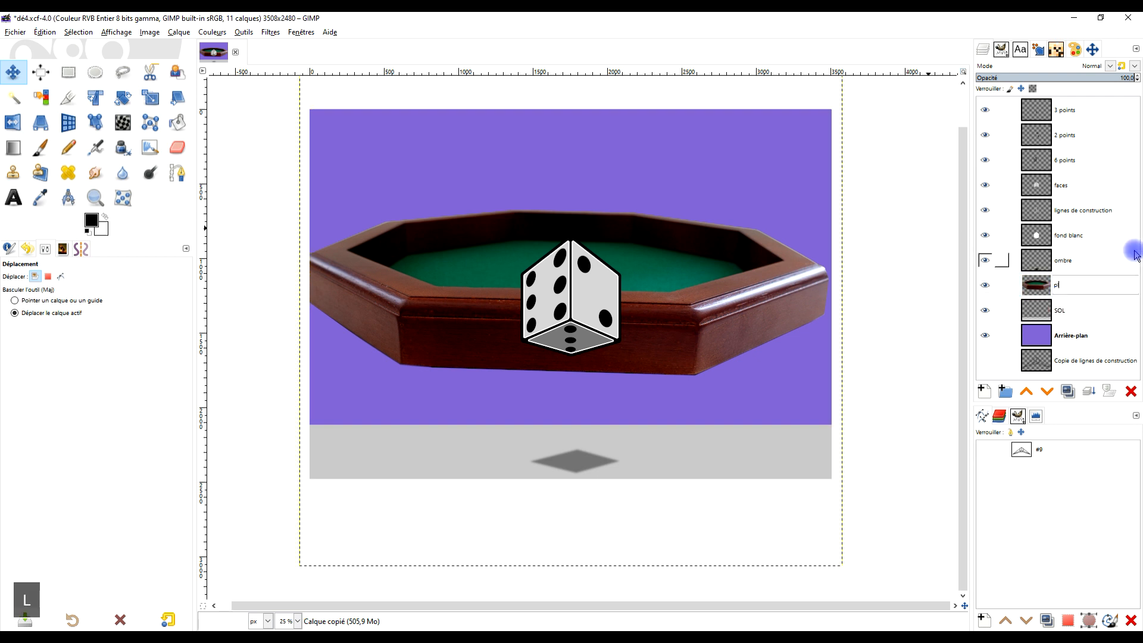
type("ateau de dé")
key("Return")
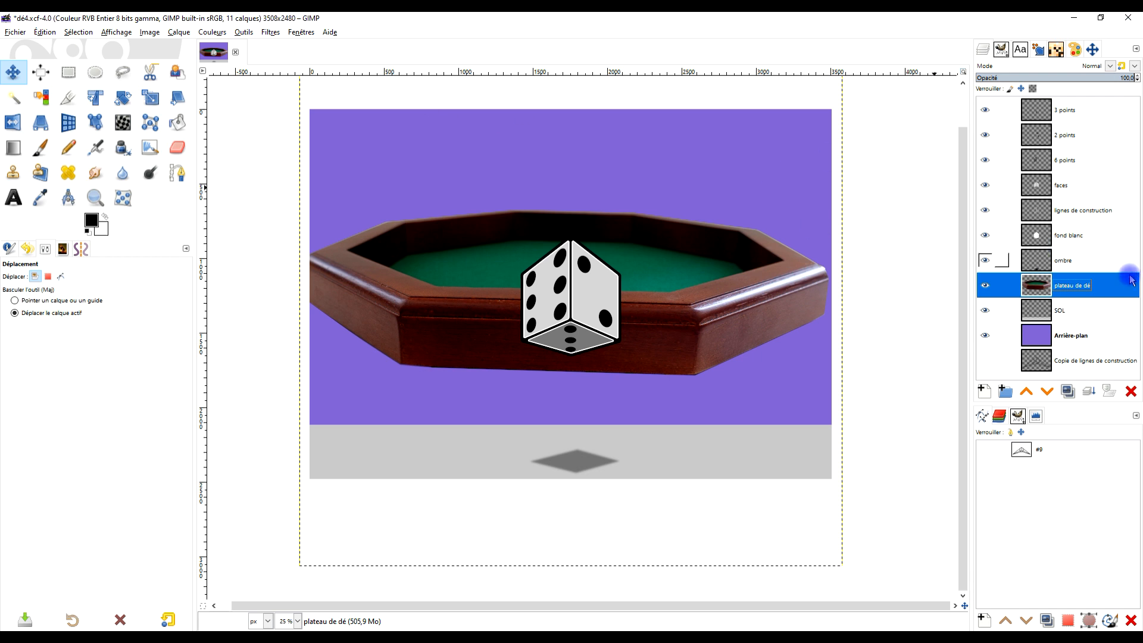
double_click(1087, 290)
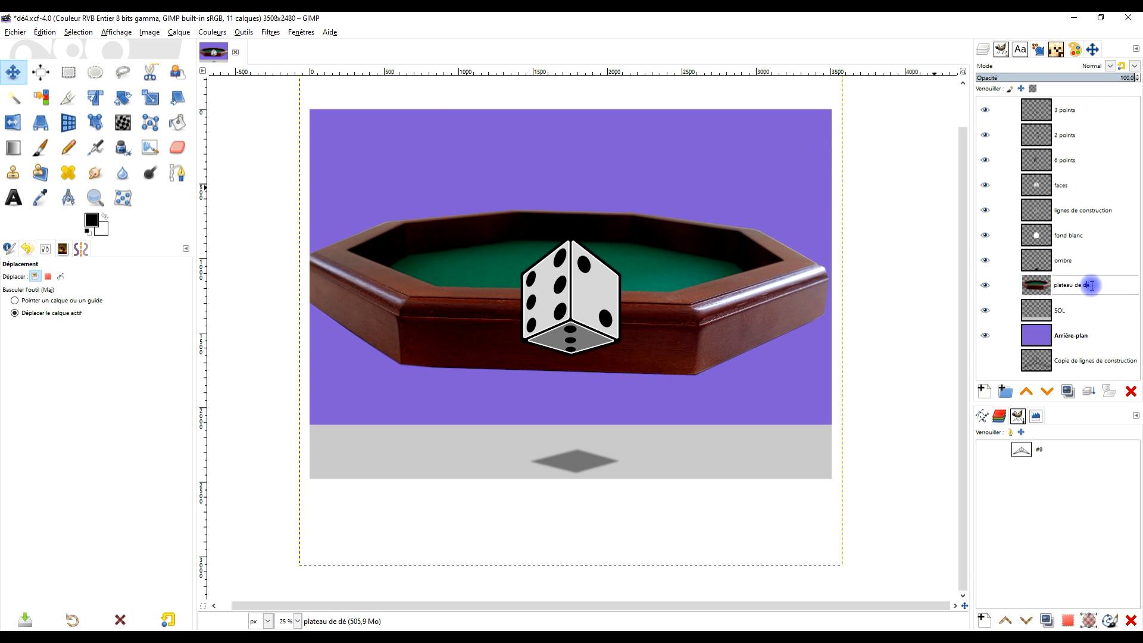
double_click(1090, 286)
type("s")
key("BackSpace")
type("dés")
key("Return")
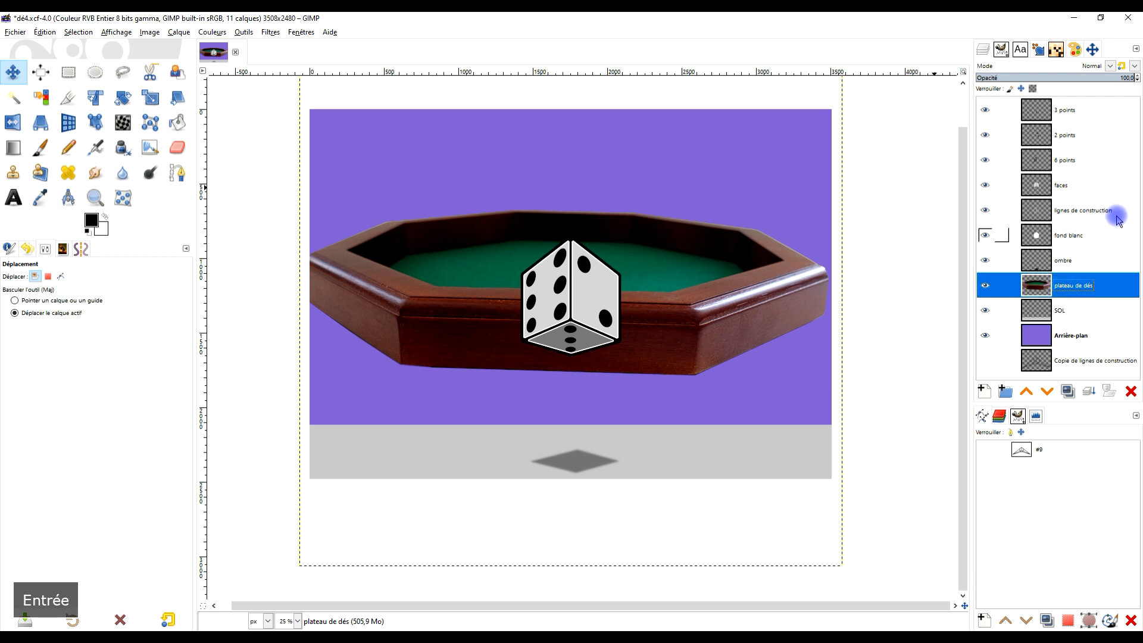
- Crop the plateau de dés layer to its content and move the tray straight down until the die's shadow lies on the green felt
left_click(178, 33)
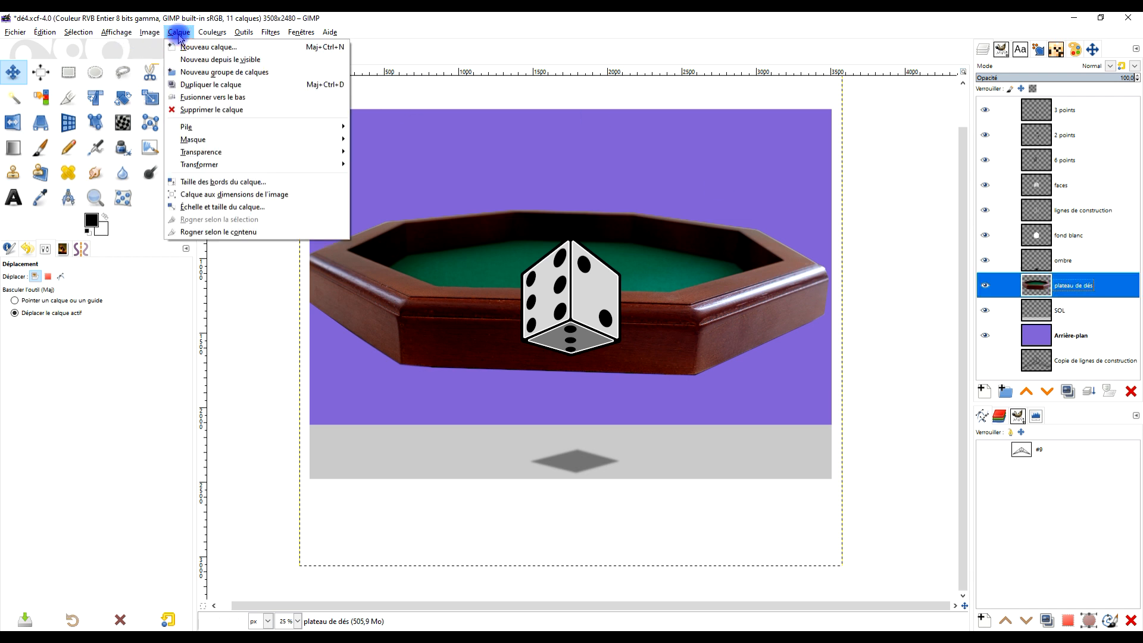
left_click(227, 232)
left_click_drag(502, 261, 504, 449)
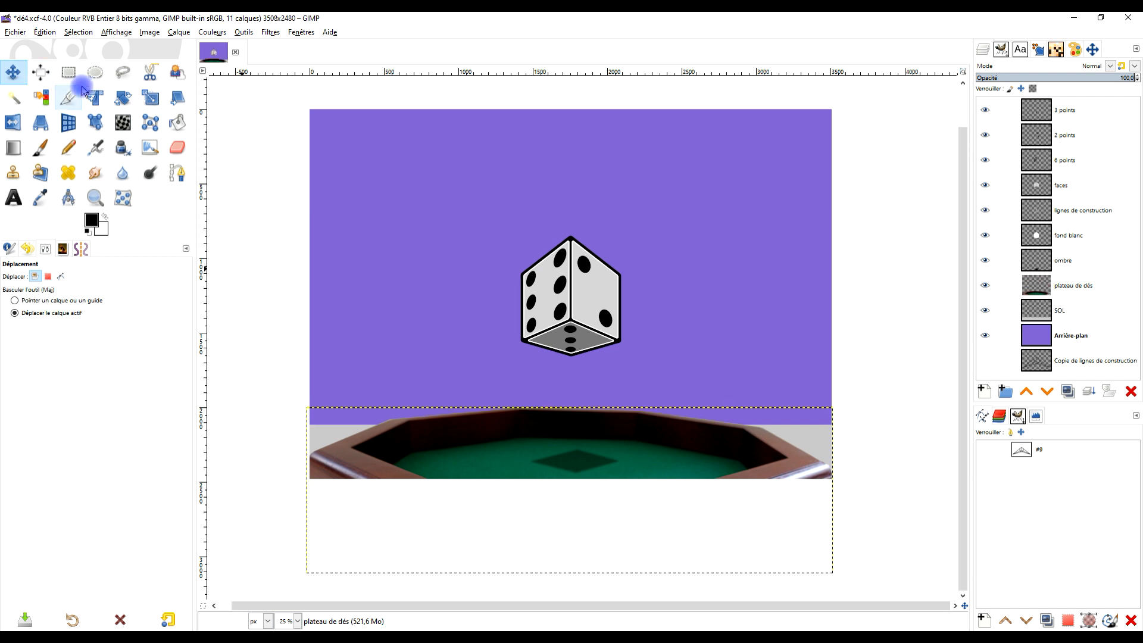
- Fit the canvas to the layers to include the whole dice tray
left_click(146, 33)
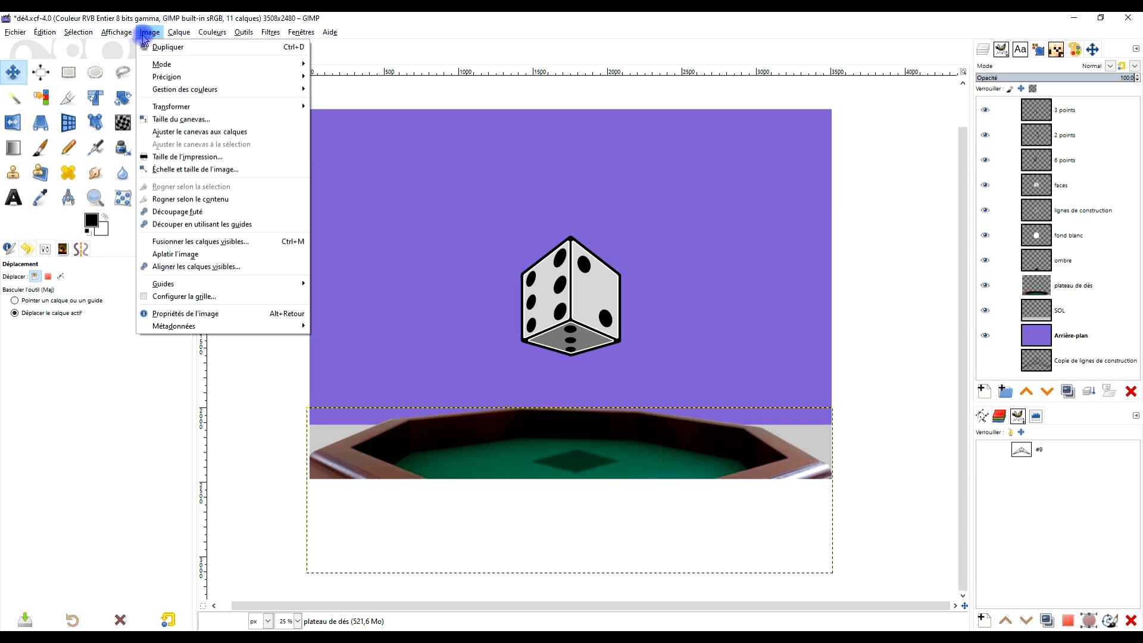
left_click(194, 134)
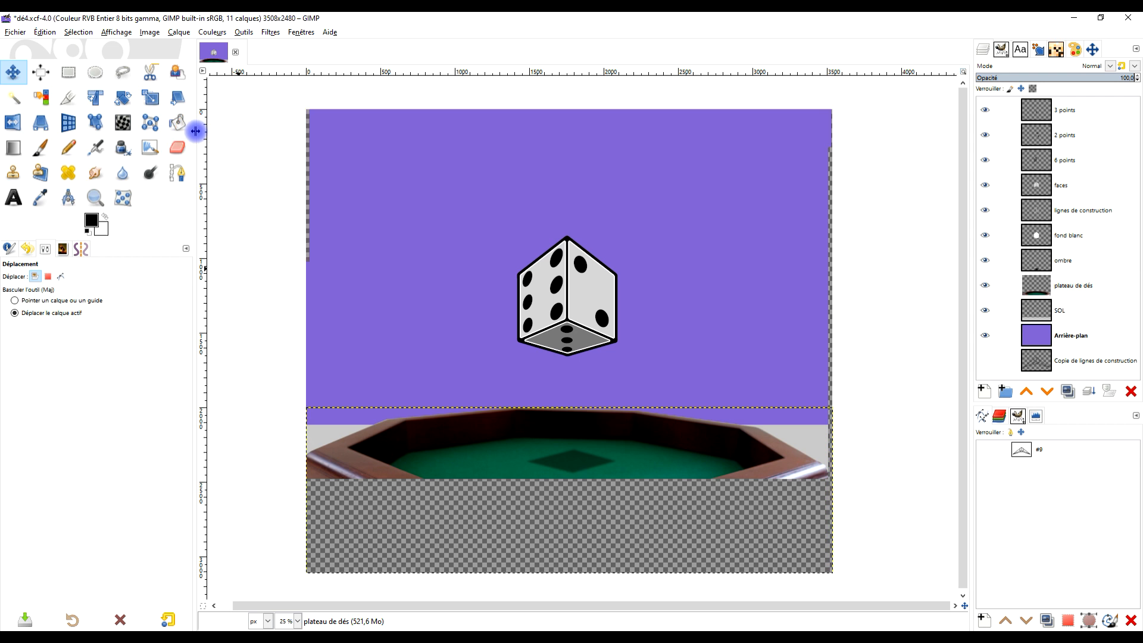
scroll(633, 300, "down", 1)
scroll(625, 338, "up", 1)
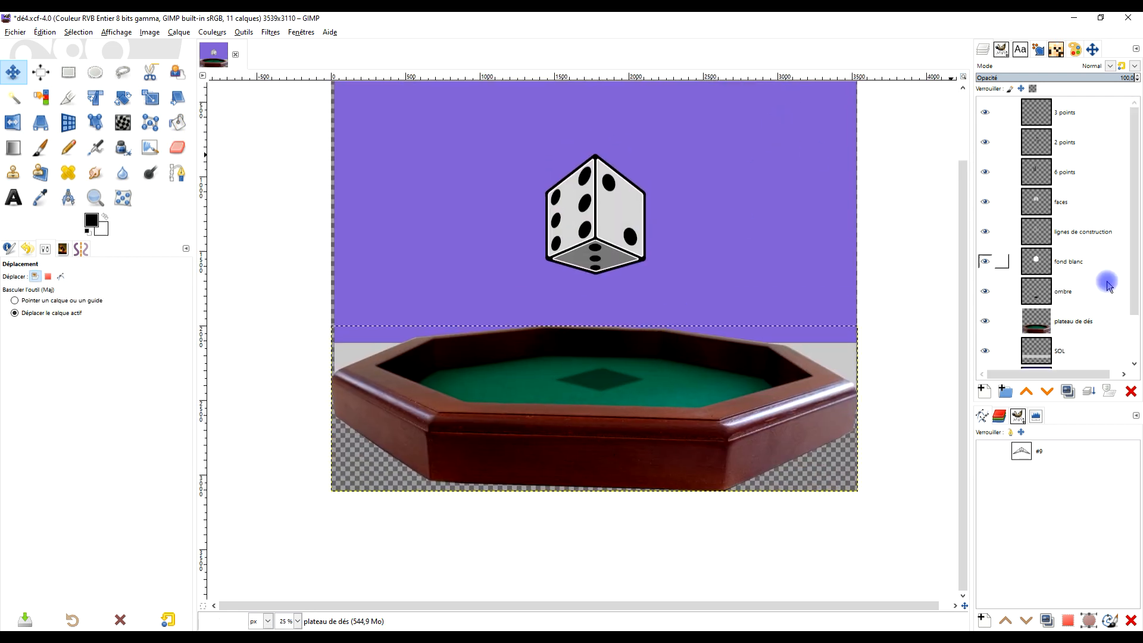
- Crop the SOL layer to its grey floor content
scroll(1069, 300, "down", 2)
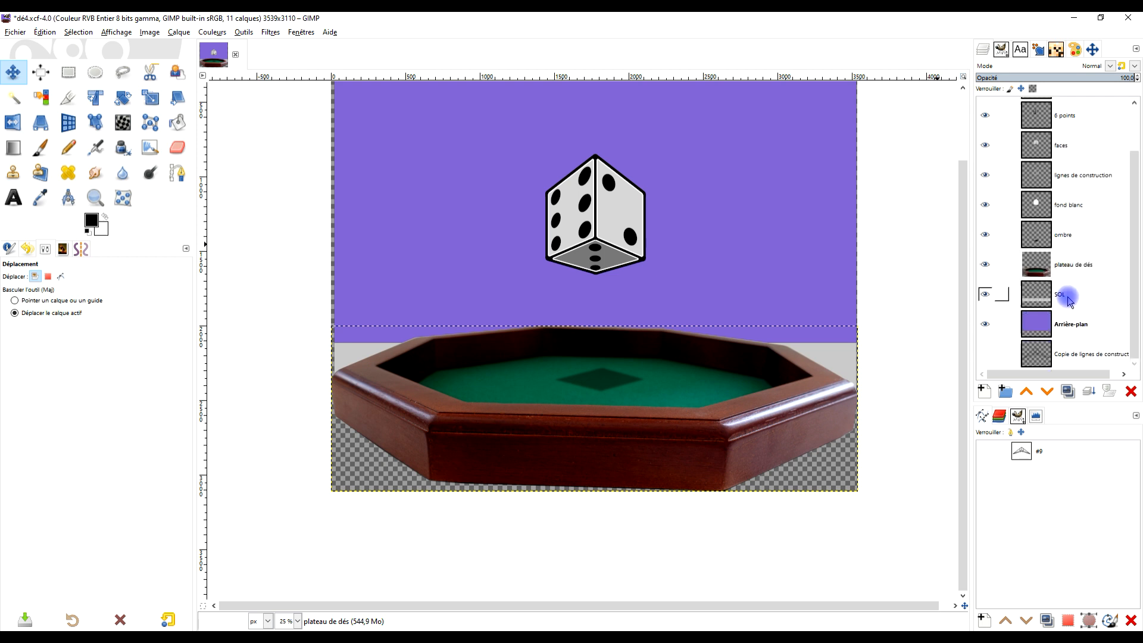
left_click(1085, 299)
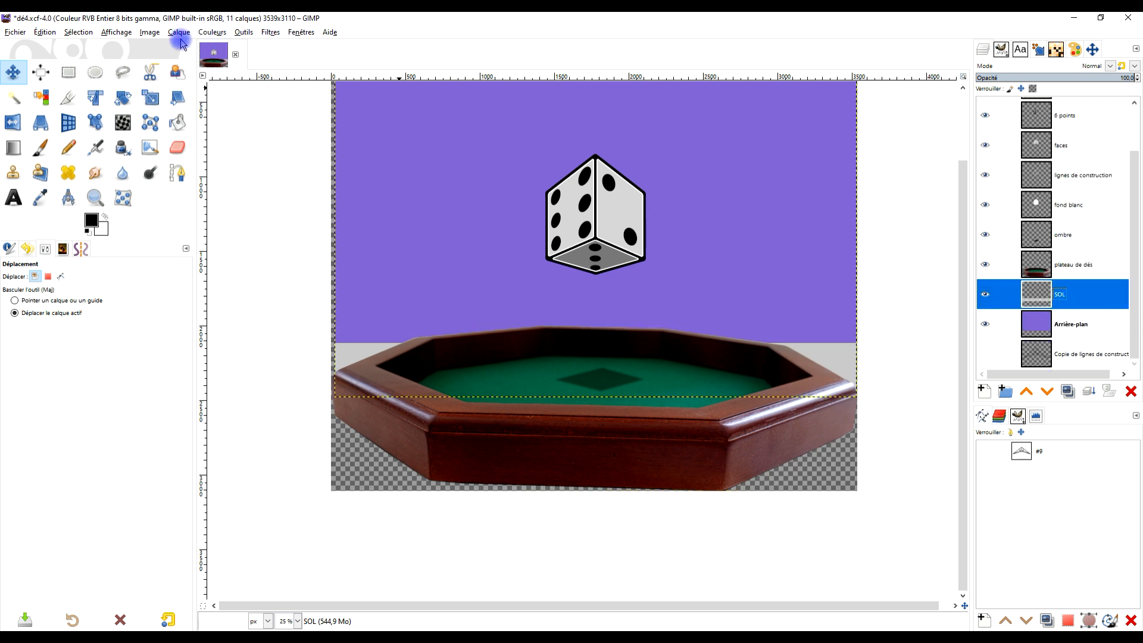
left_click(178, 33)
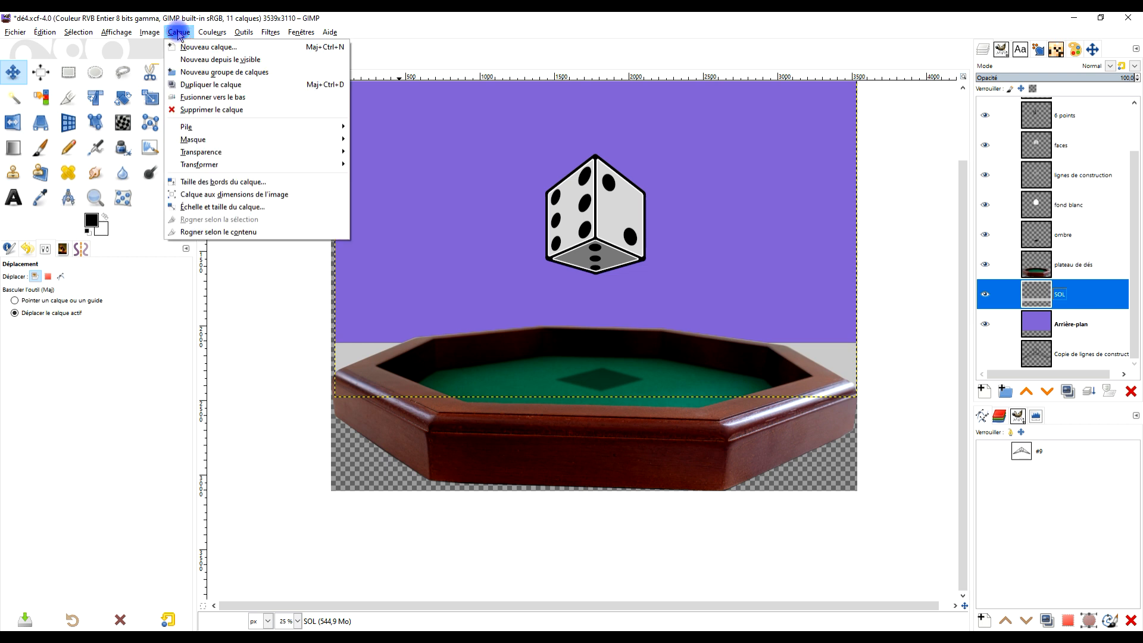
left_click(224, 230)
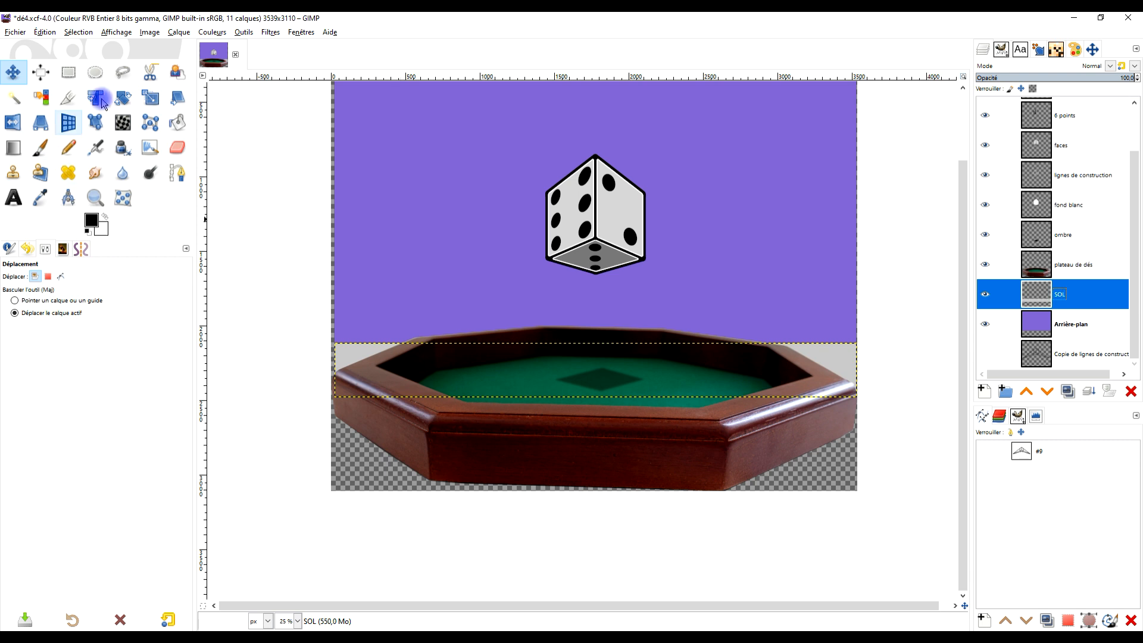
- Scale the SOL layer without keeping proportions to about 3700 x 1284 px, extending the floor below the tray and past both sides
left_click(146, 101)
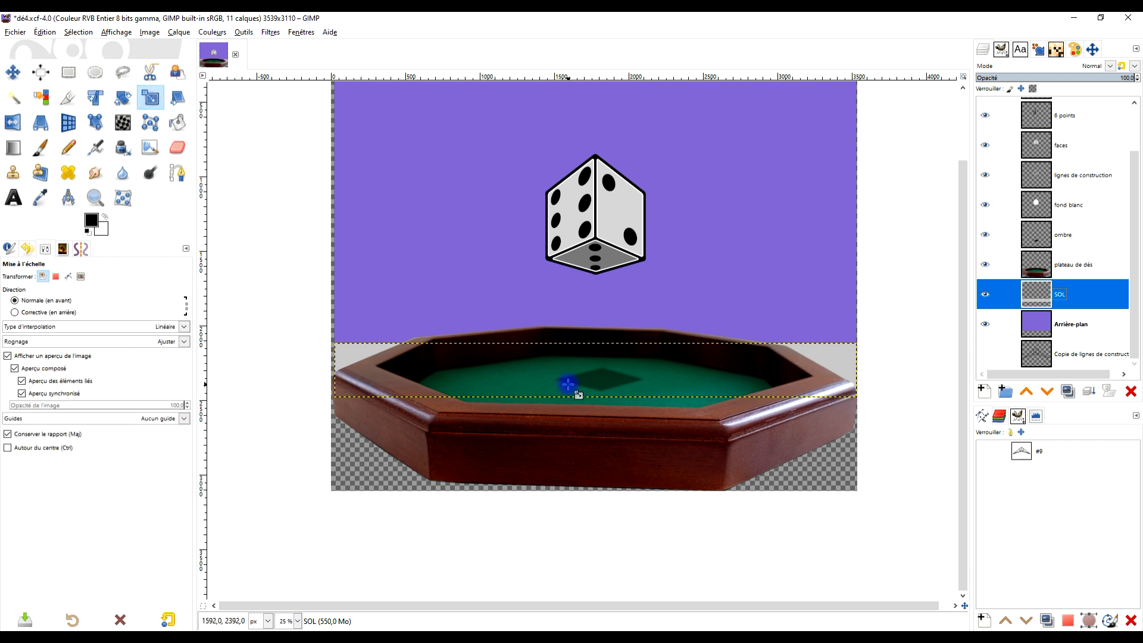
left_click(573, 370)
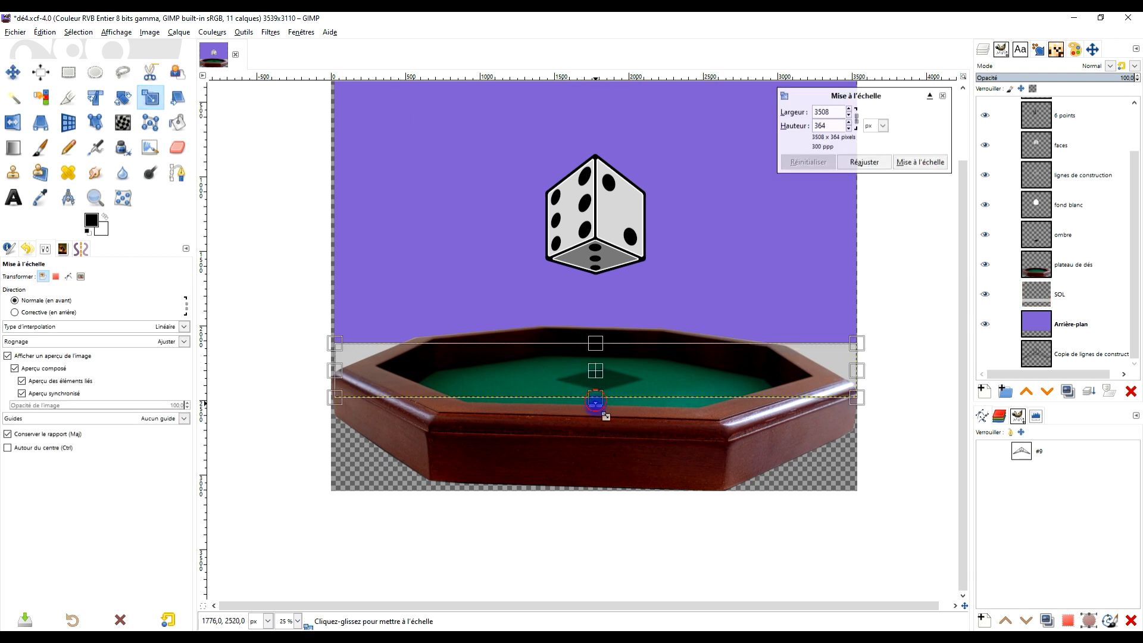
left_click(856, 117)
left_click_drag(596, 421, 582, 533)
left_click_drag(332, 434, 315, 438)
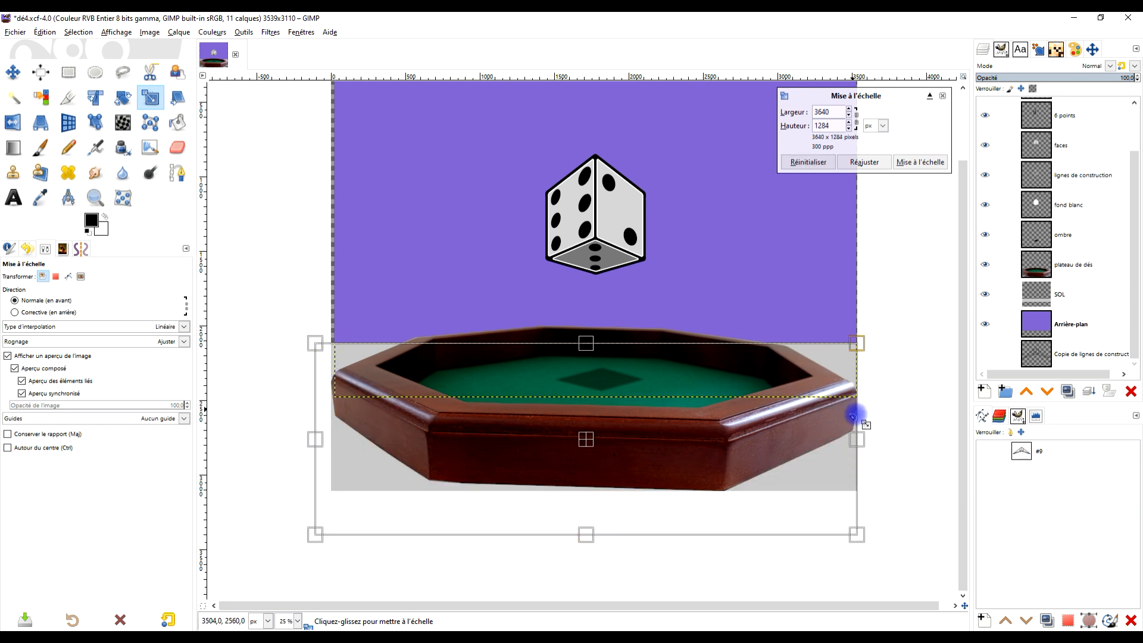
left_click_drag(861, 438, 869, 436)
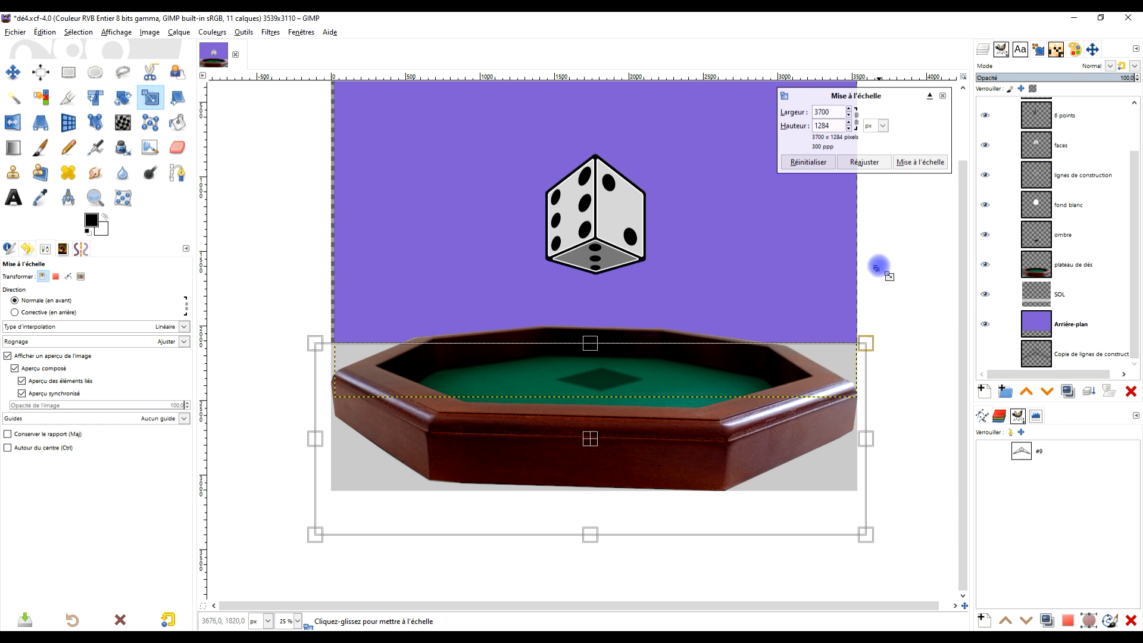
left_click(920, 161)
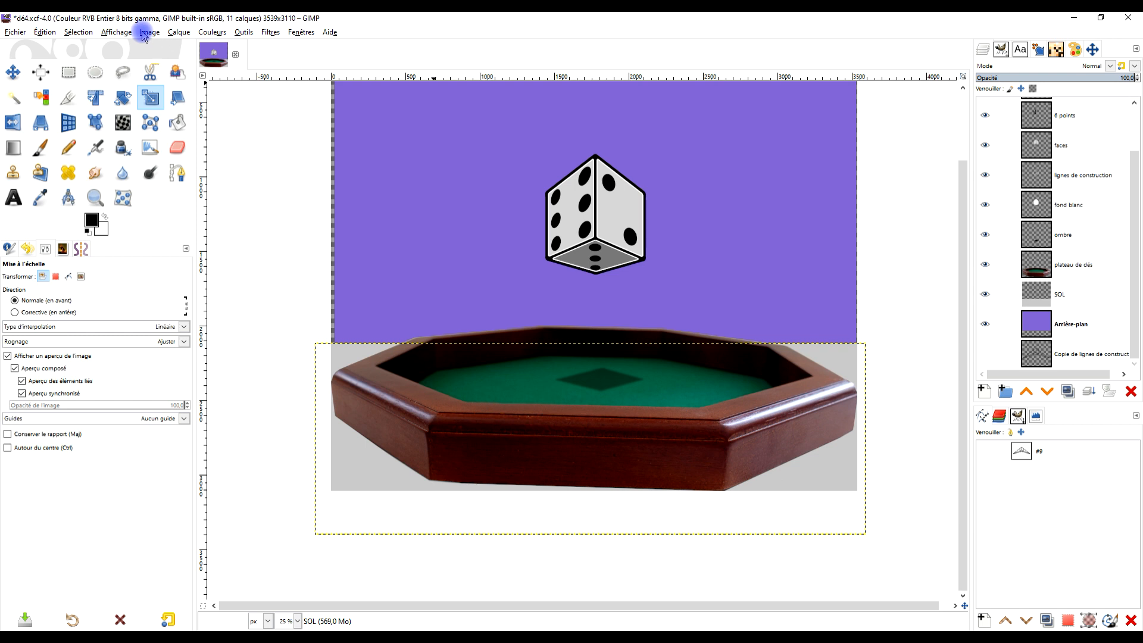
- Fit the canvas to the layers again to include the enlarged grey floor
left_click(119, 32)
mouse_move(149, 32)
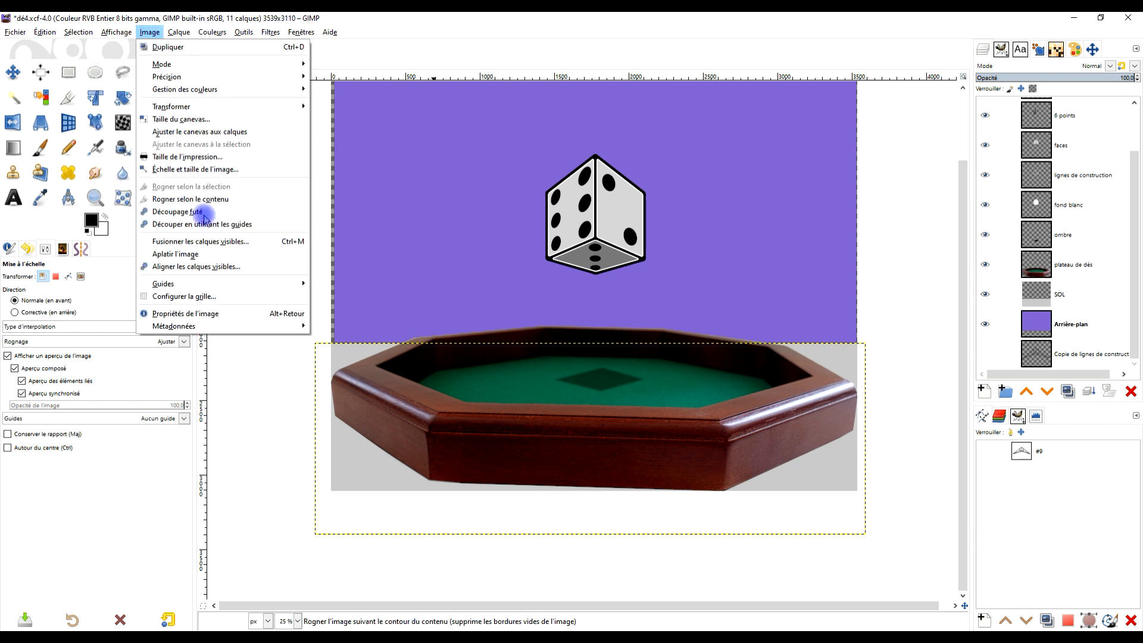
left_click(221, 132)
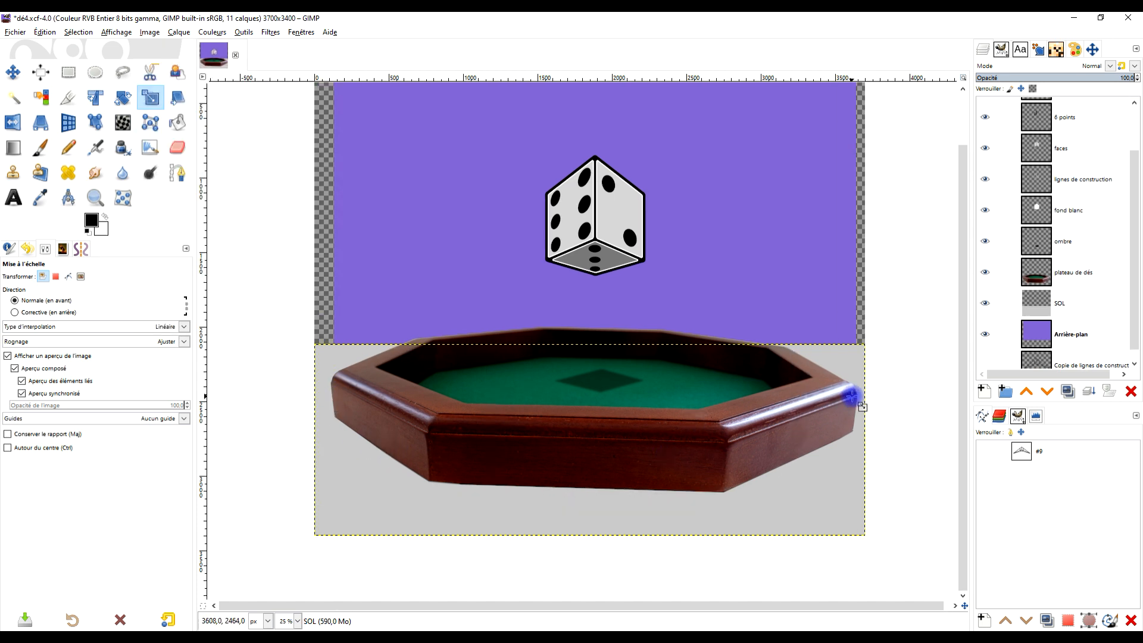
scroll(658, 383, "up", 3)
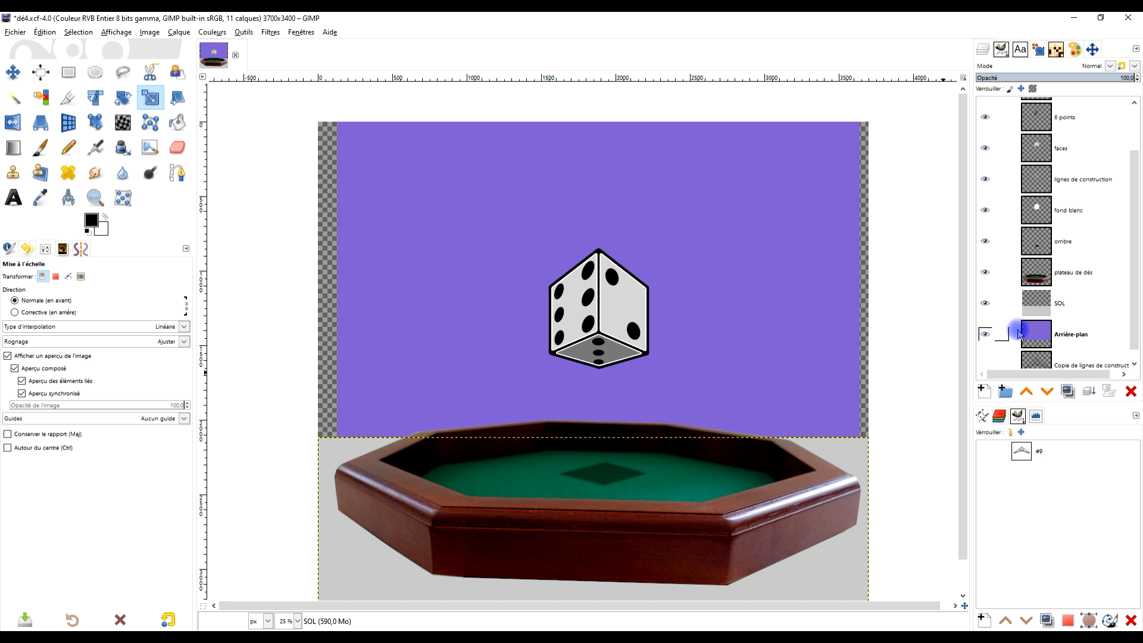
- Stretch the violet Arrière-plan layer sideways past both canvas edges to about 4072 x 2480 px
left_click(1063, 337)
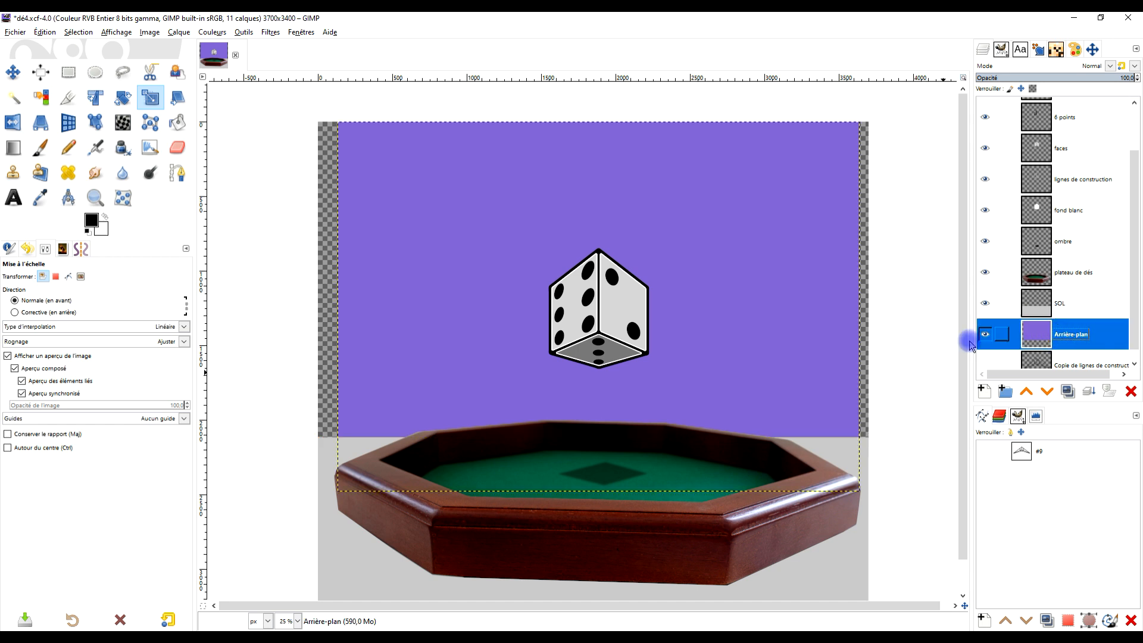
left_click(675, 238)
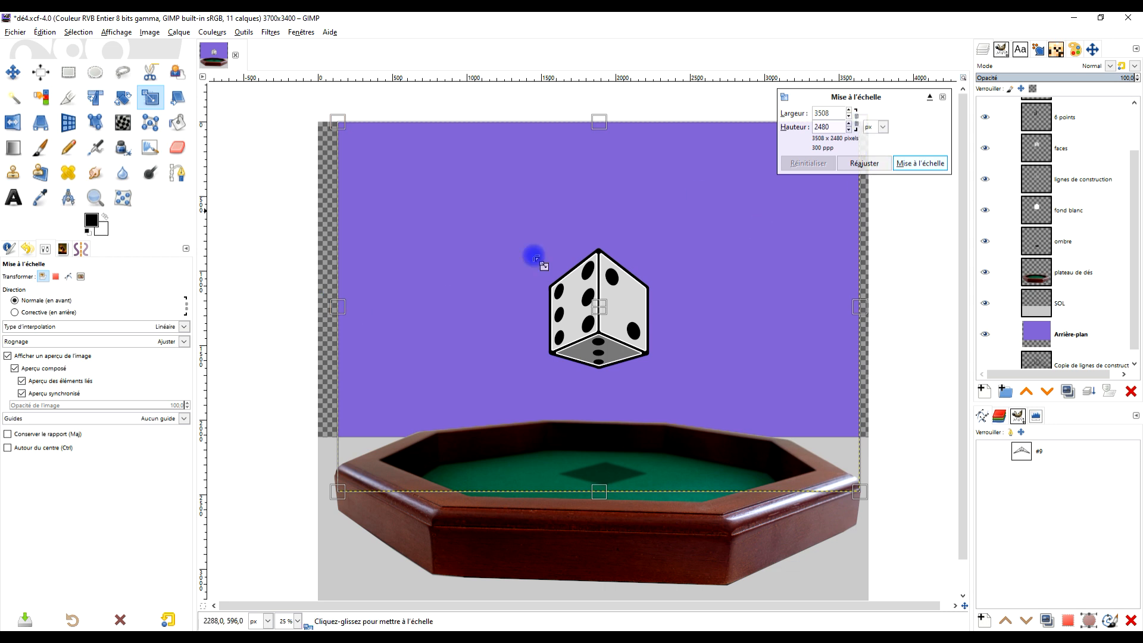
left_click_drag(313, 309, 303, 309)
left_click_drag(859, 306, 908, 303)
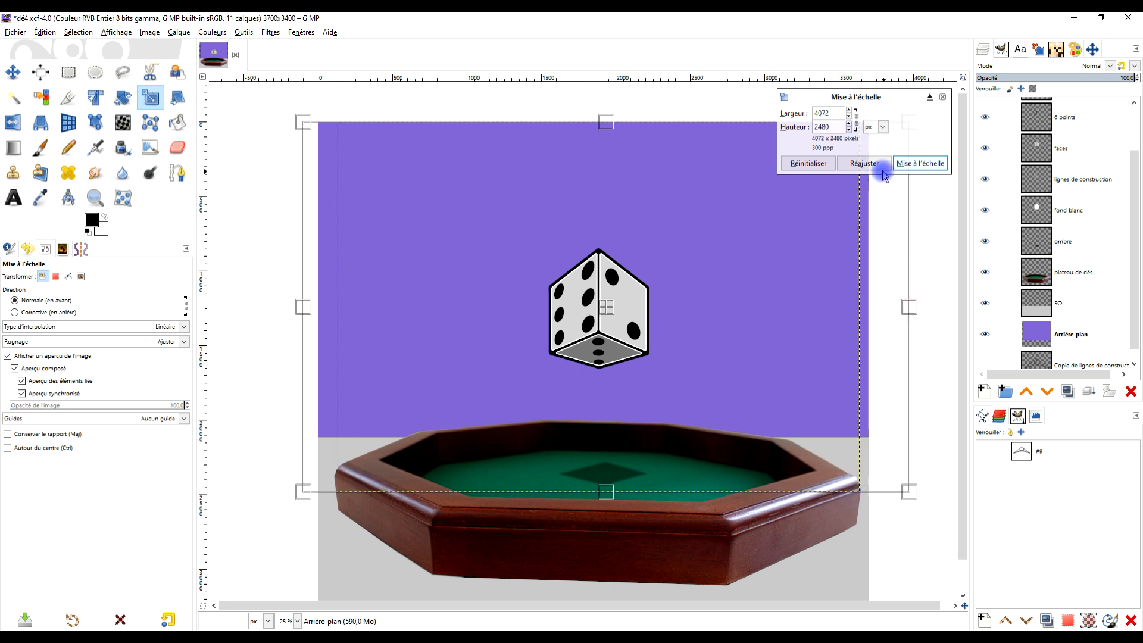
left_click(916, 164)
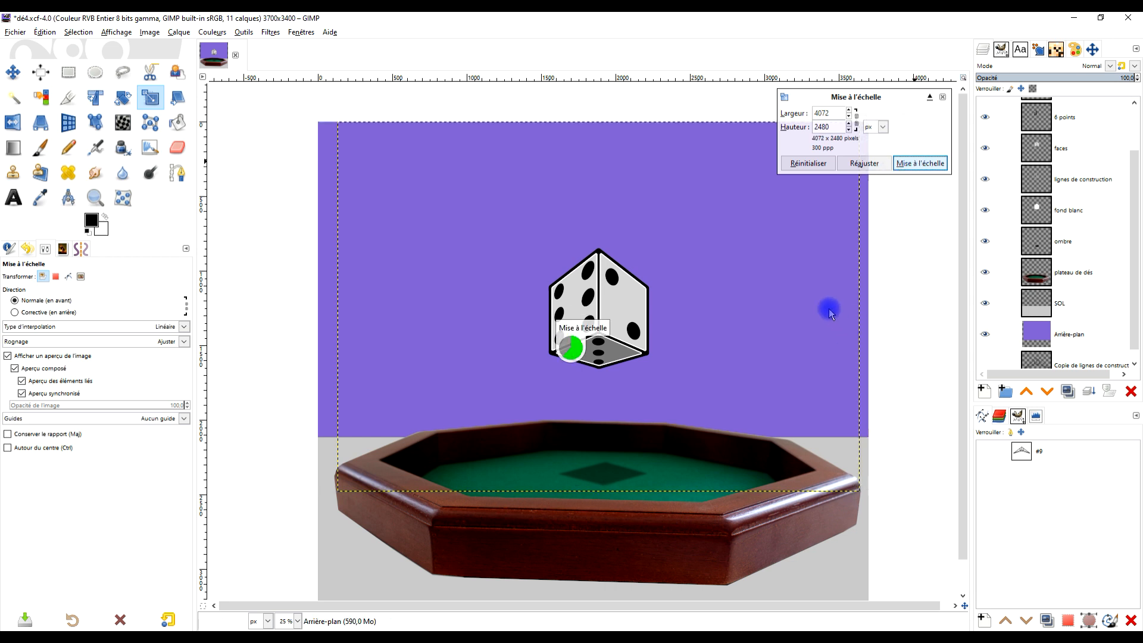
- Resize the Arrière-plan layer's boundary to the image size
scroll(769, 383, "down", 3)
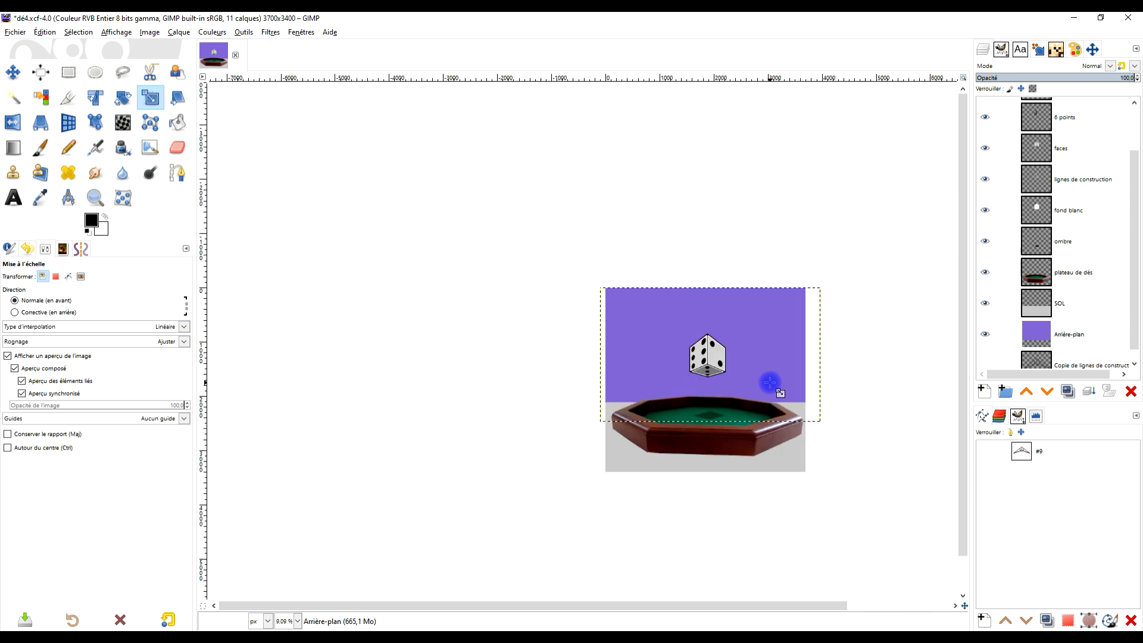
scroll(735, 376, "up", 3)
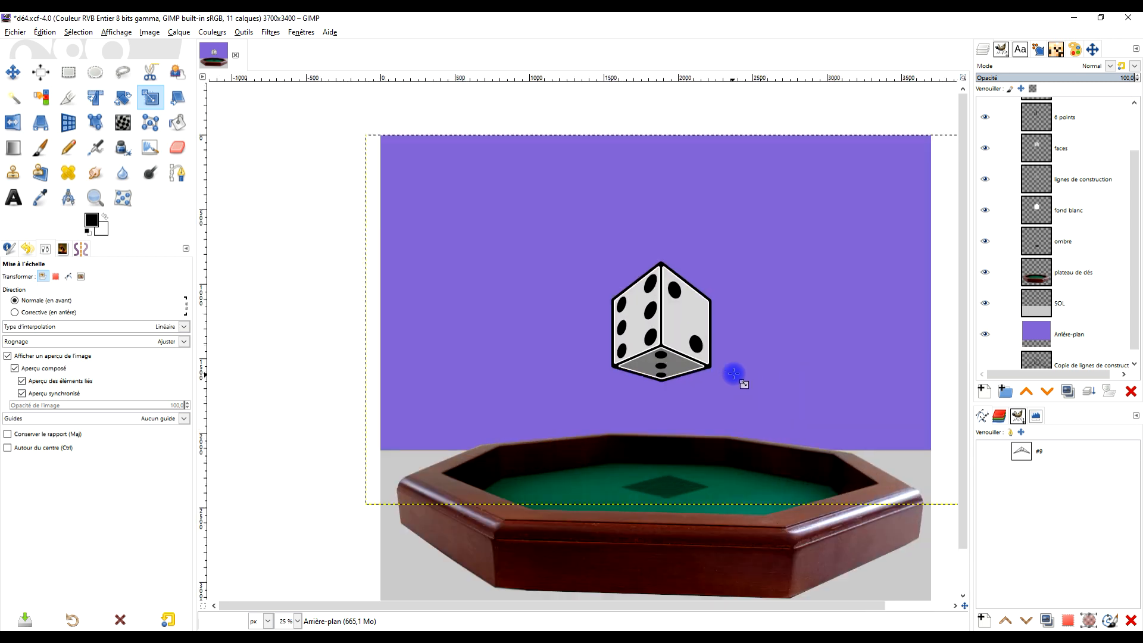
right_click(1040, 332)
left_click(1011, 178)
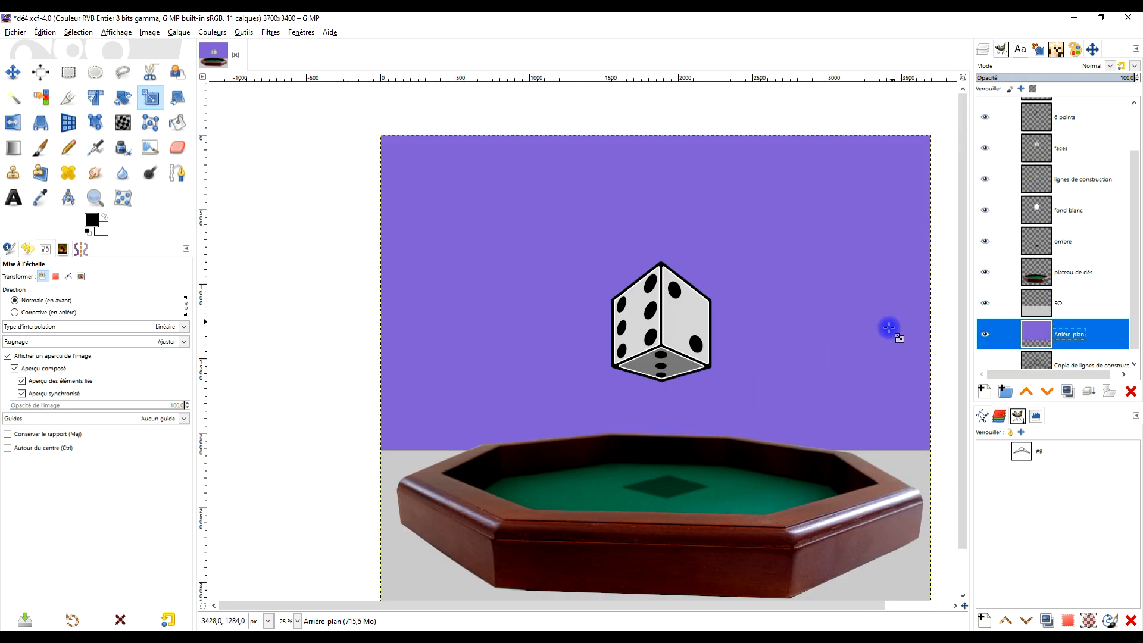
scroll(877, 327, "down", 2)
scroll(744, 329, "up", 2)
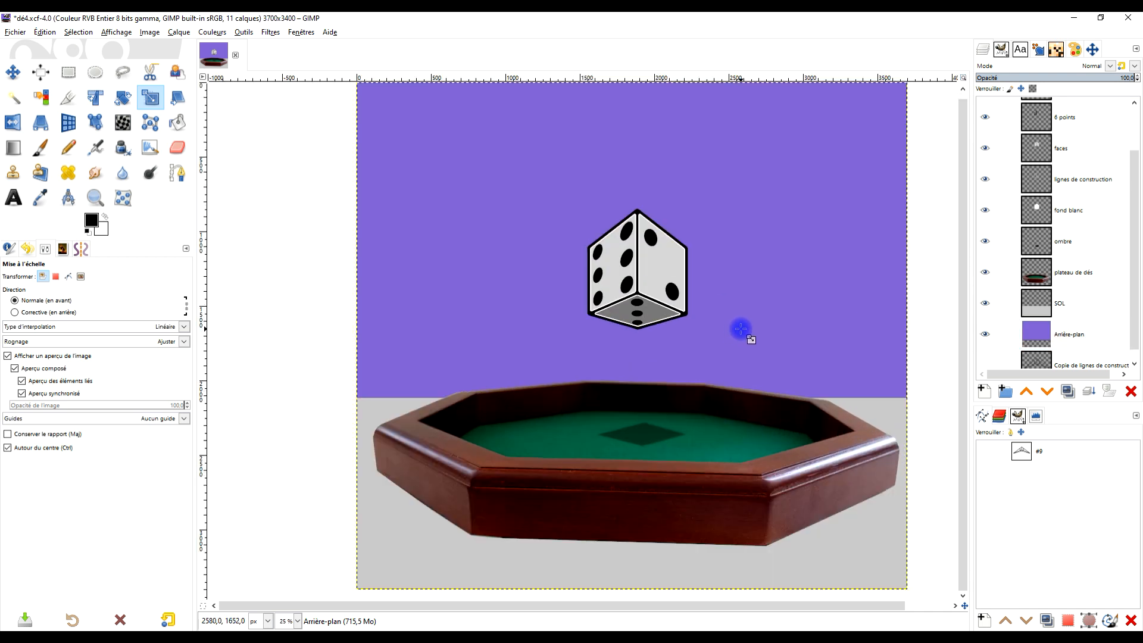
scroll(740, 329, "down", 1)
left_click_drag(752, 319, 717, 345)
left_click_drag(765, 378, 745, 367)
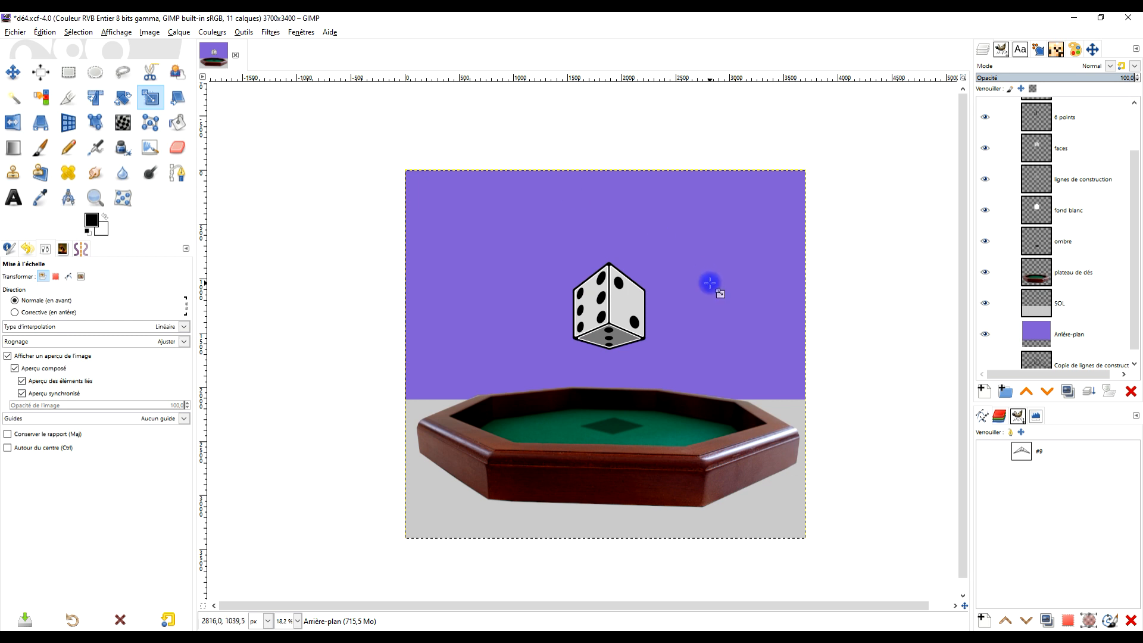
scroll(653, 382, "up", 1)
left_click_drag(663, 378, 698, 372)
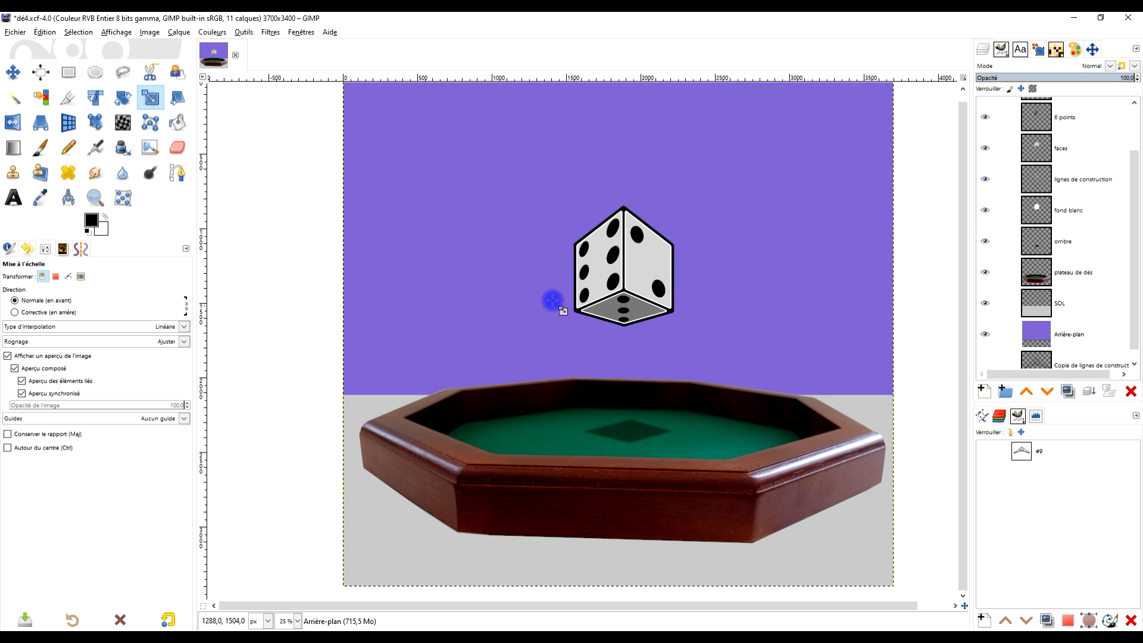
left_click_drag(835, 213, 776, 217)
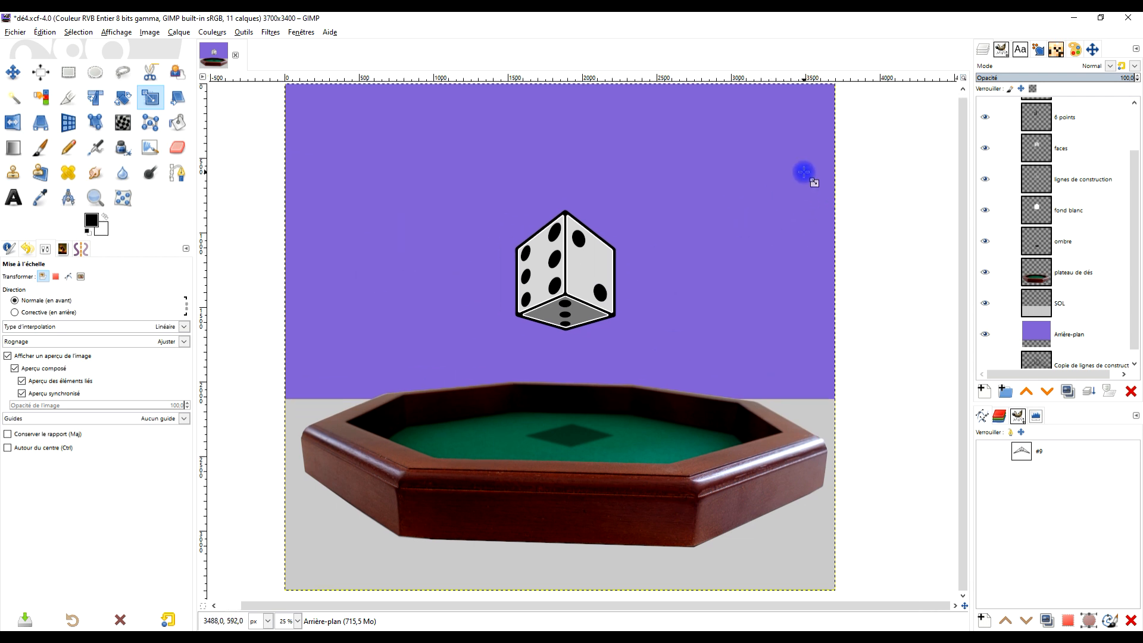
- Hide the plateau de dés, SOL, Arrière-plan and ombre layers so only the die is visible
left_click(1106, 330)
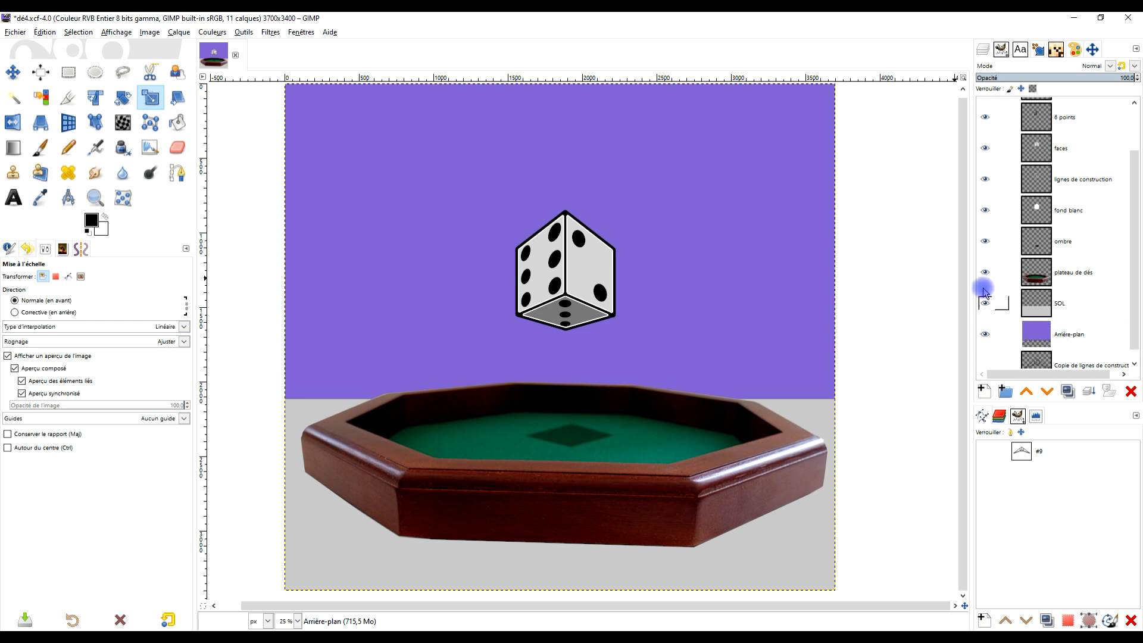
left_click_drag(984, 274, 985, 334)
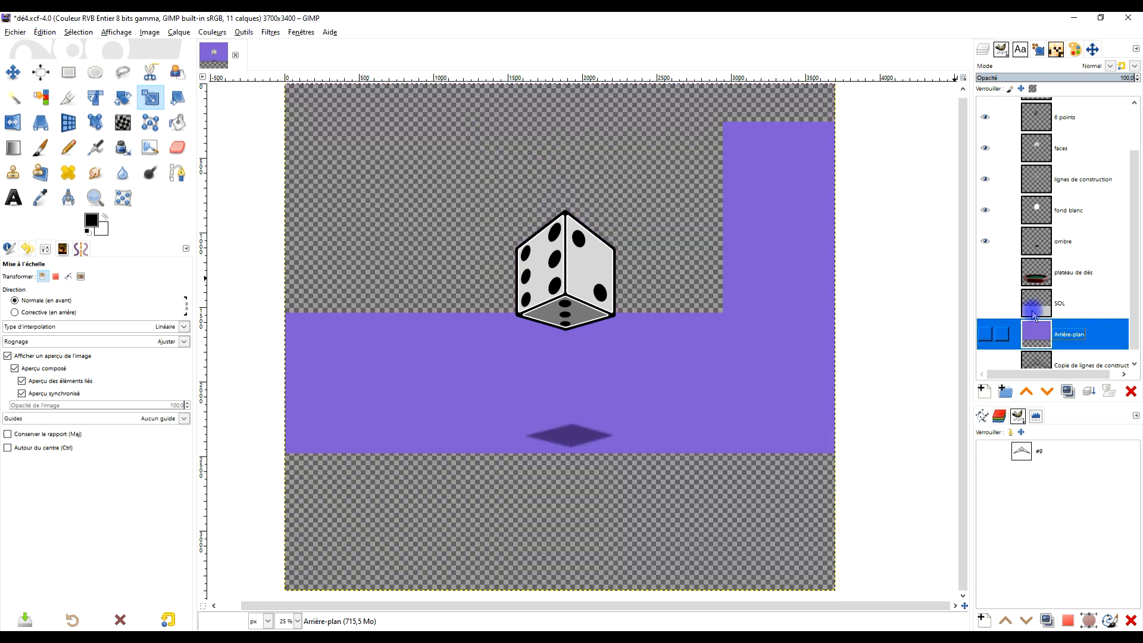
scroll(1046, 272, "up", 2)
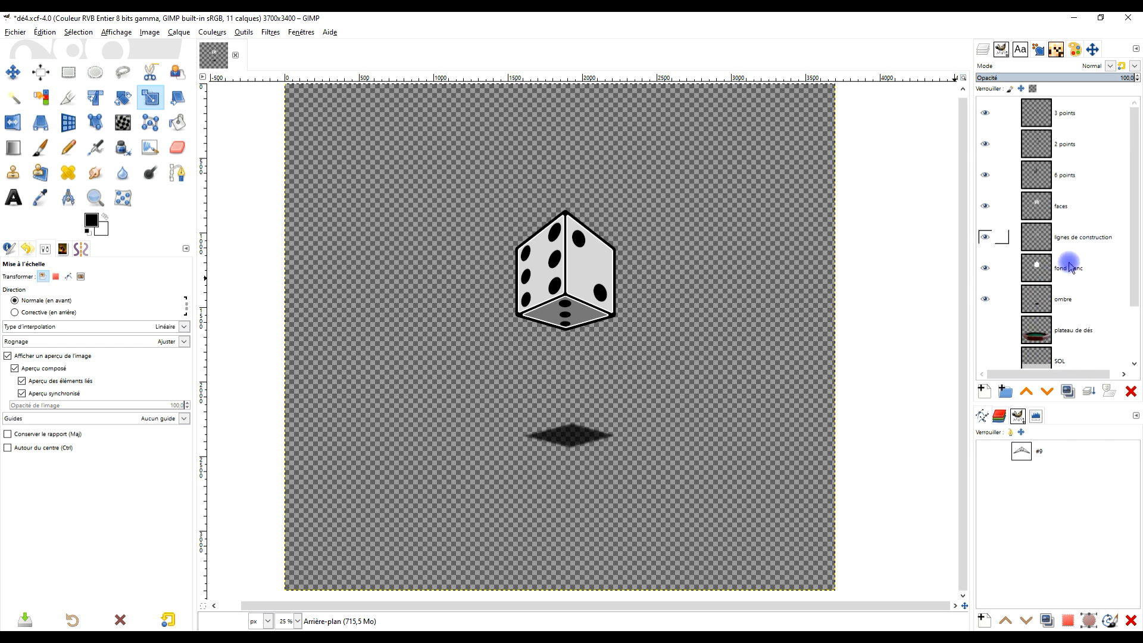
left_click(985, 299)
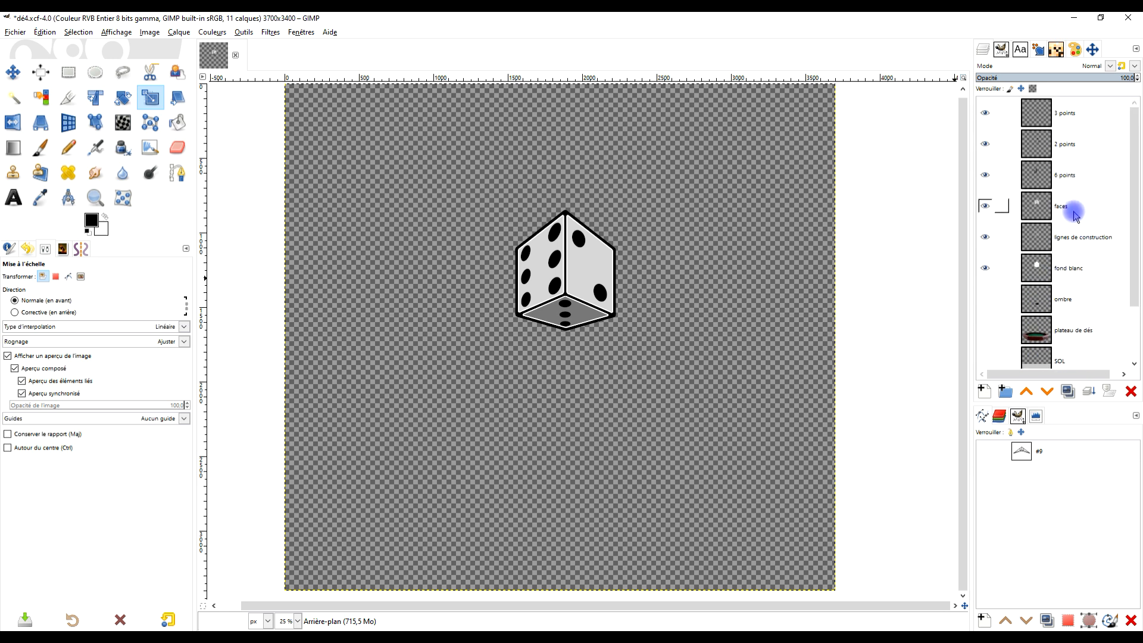
- Create a new layer from the visible die above the 3 points layer and name it "dé 2"
right_click(1024, 114)
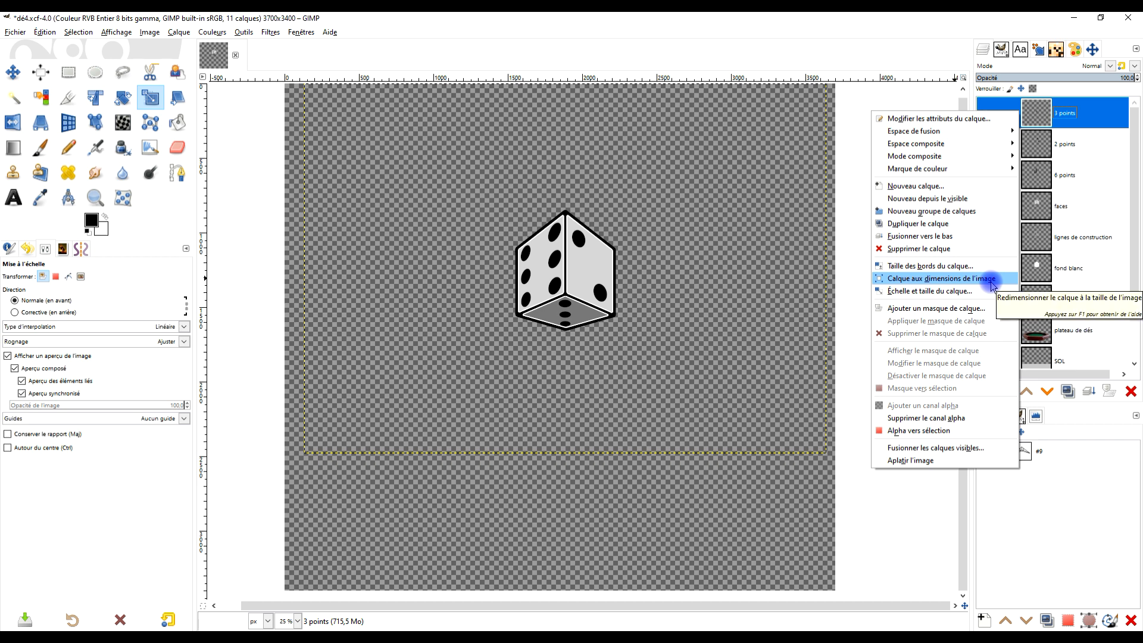
left_click(978, 199)
double_click(1061, 112)
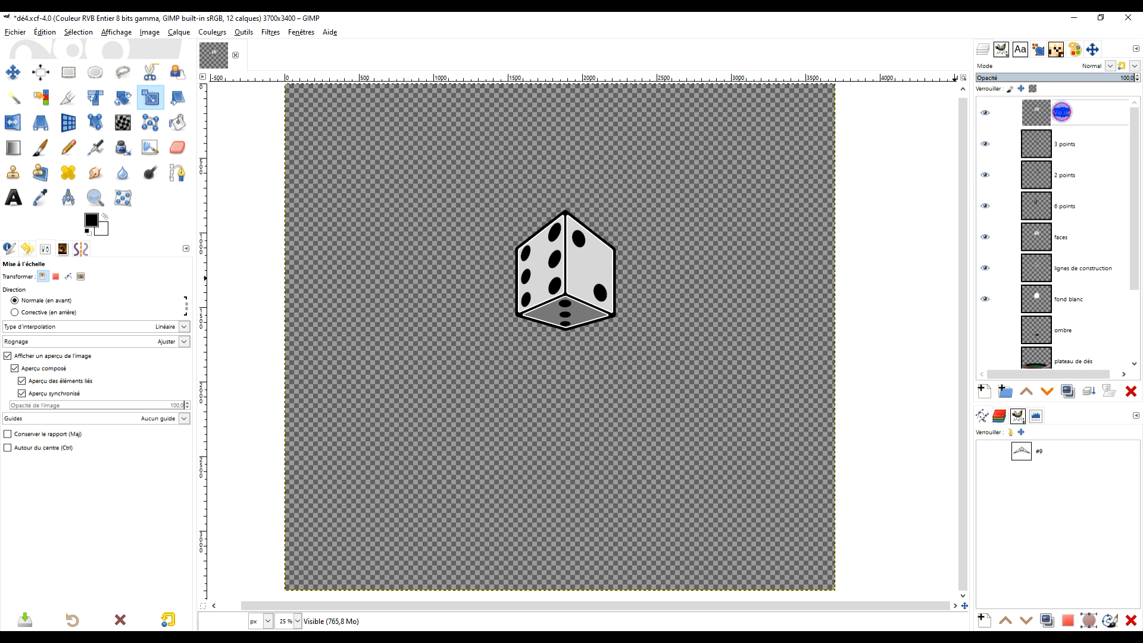
type("dé 2")
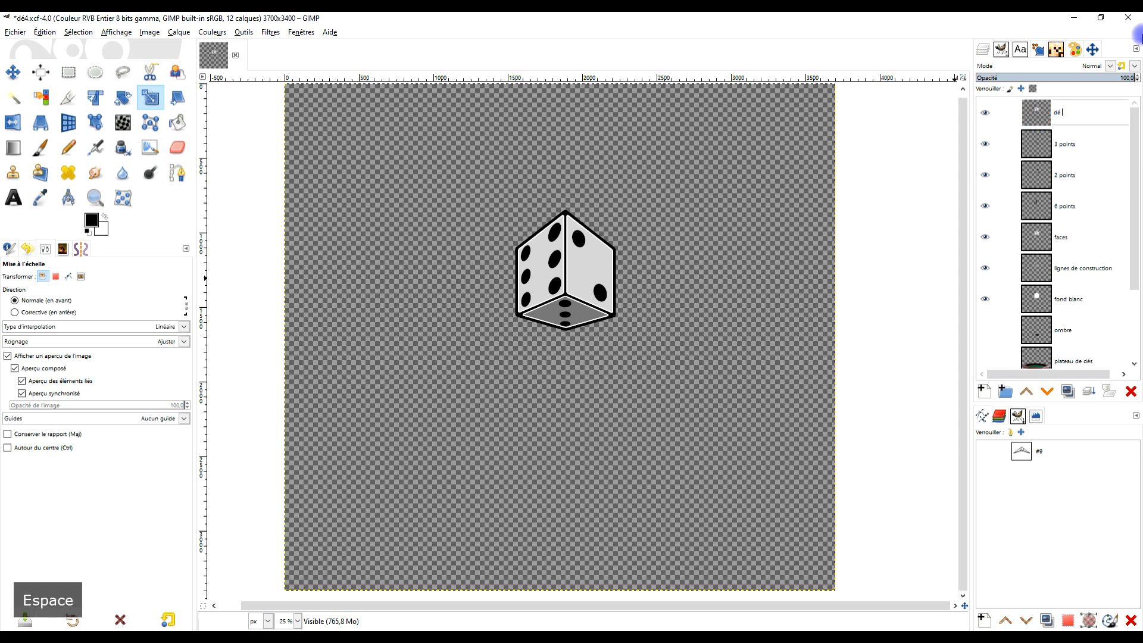
key("Return")
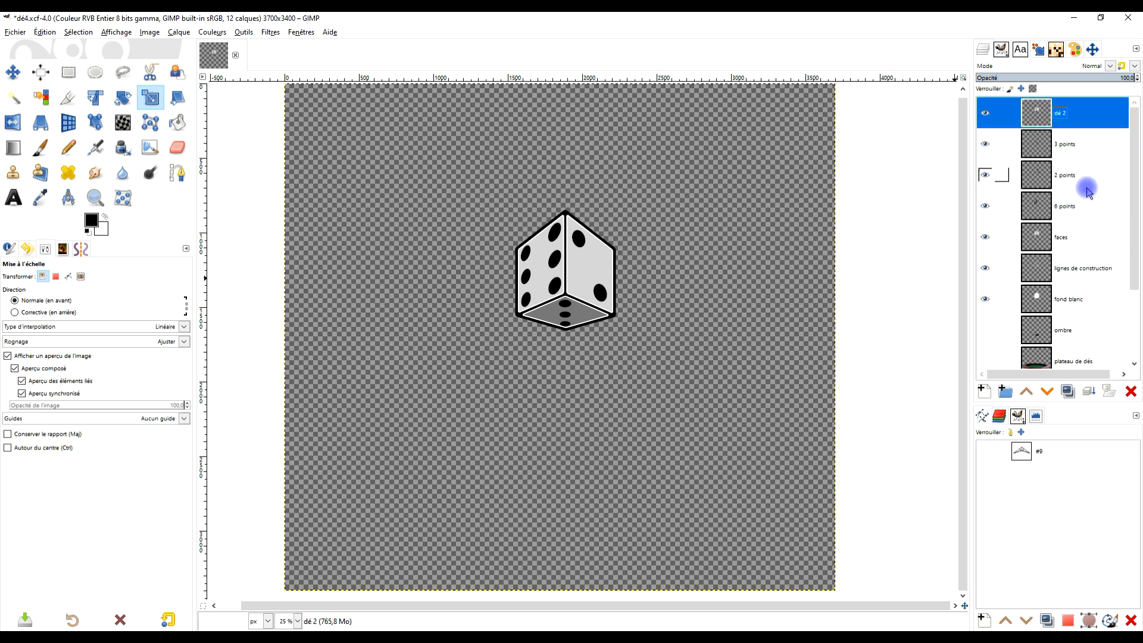
- Show the ombre, plateau de dés, SOL and Arrière-plan layers again
left_click(983, 330)
scroll(1046, 281, "down", 3)
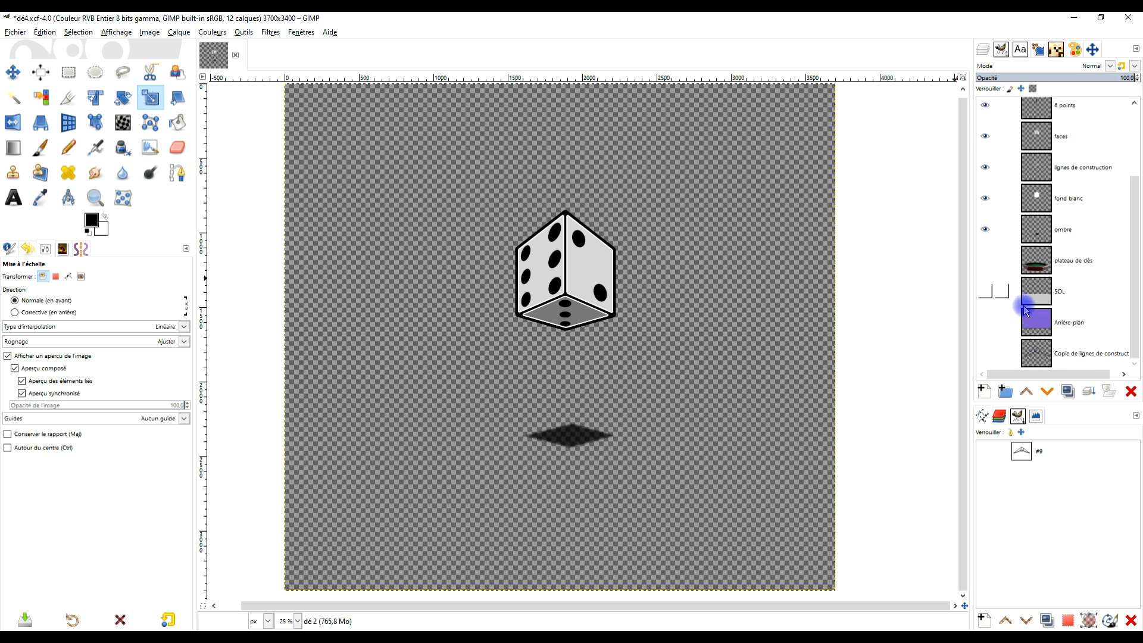
left_click(985, 271)
left_click(985, 291)
left_click(985, 322)
scroll(1099, 148, "up", 3)
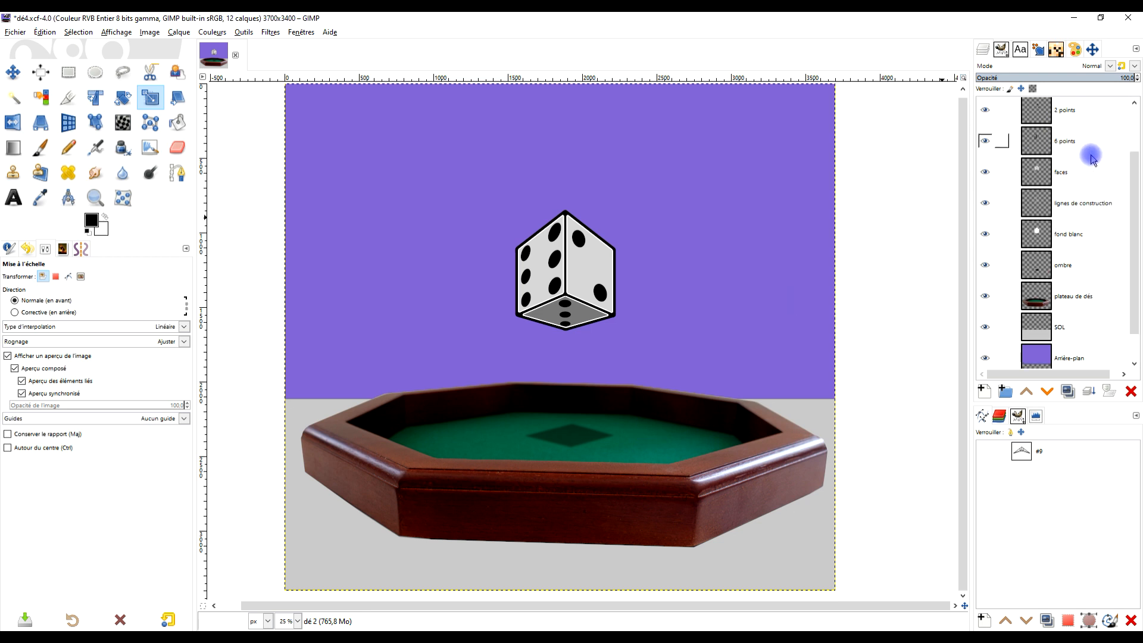
- Move the active dé 2 layer down and to the left of the original die, clear of it
left_click(1071, 113)
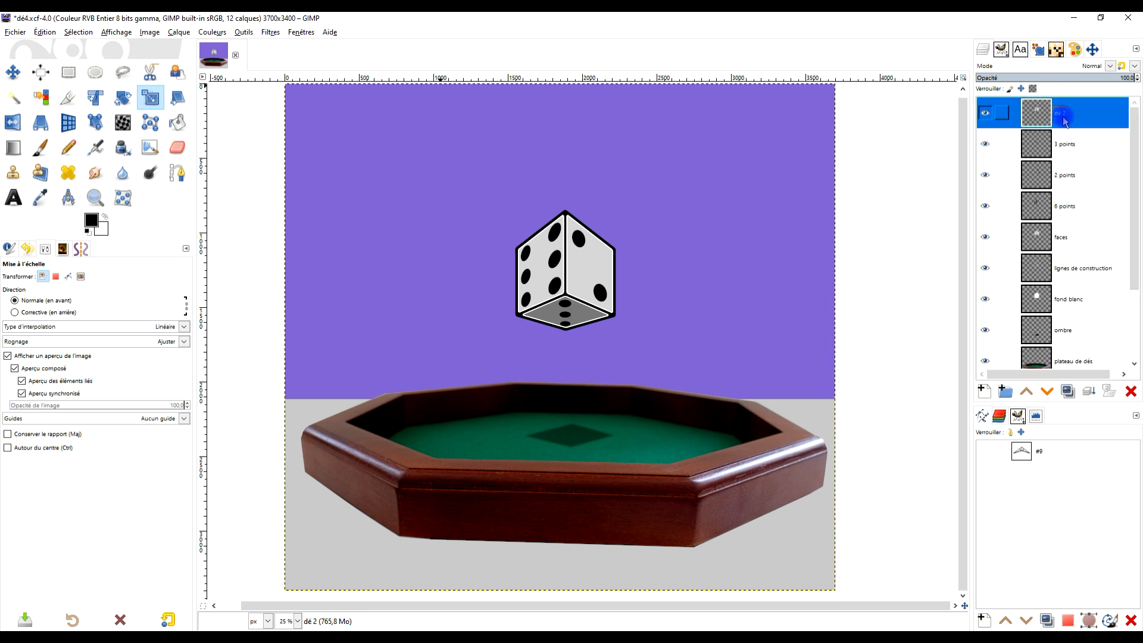
left_click(17, 72)
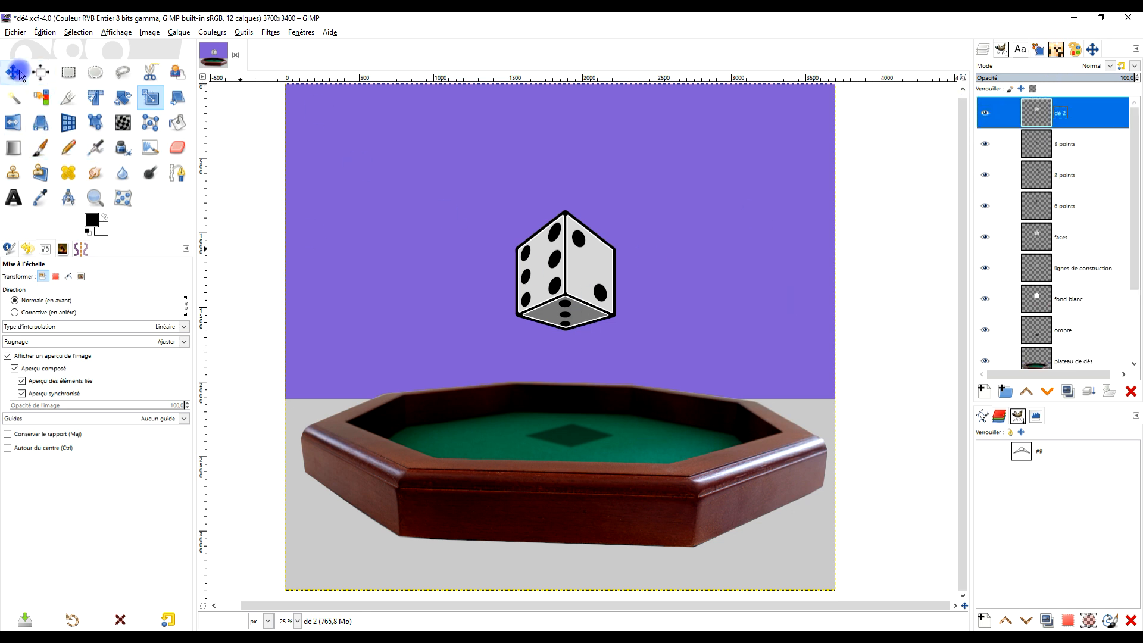
left_click(35, 276)
left_click(42, 315)
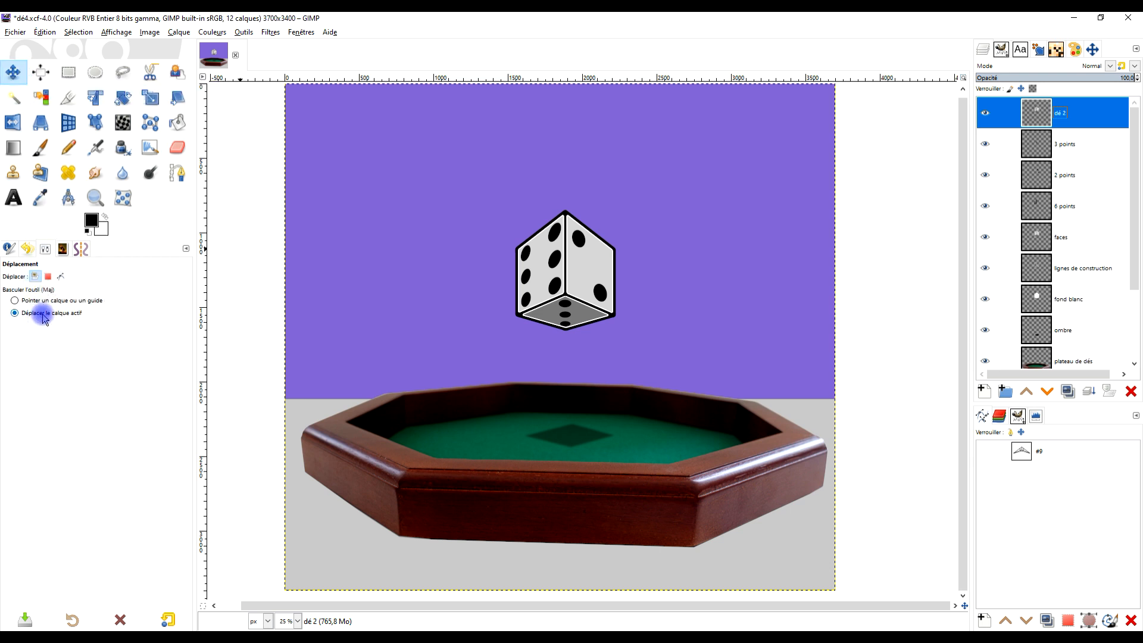
left_click(1017, 114)
left_click(528, 332)
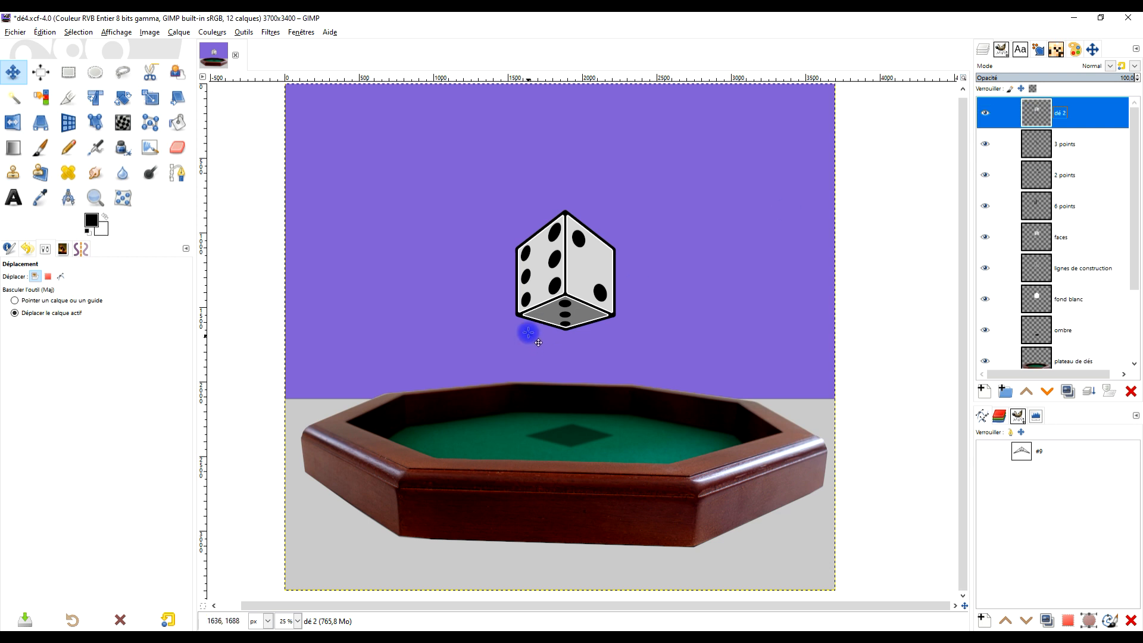
left_click_drag(574, 270, 458, 317)
- Crop the dé 2 layer to its content so its boundary fits tightly around the die
scroll(457, 330, "up", 2)
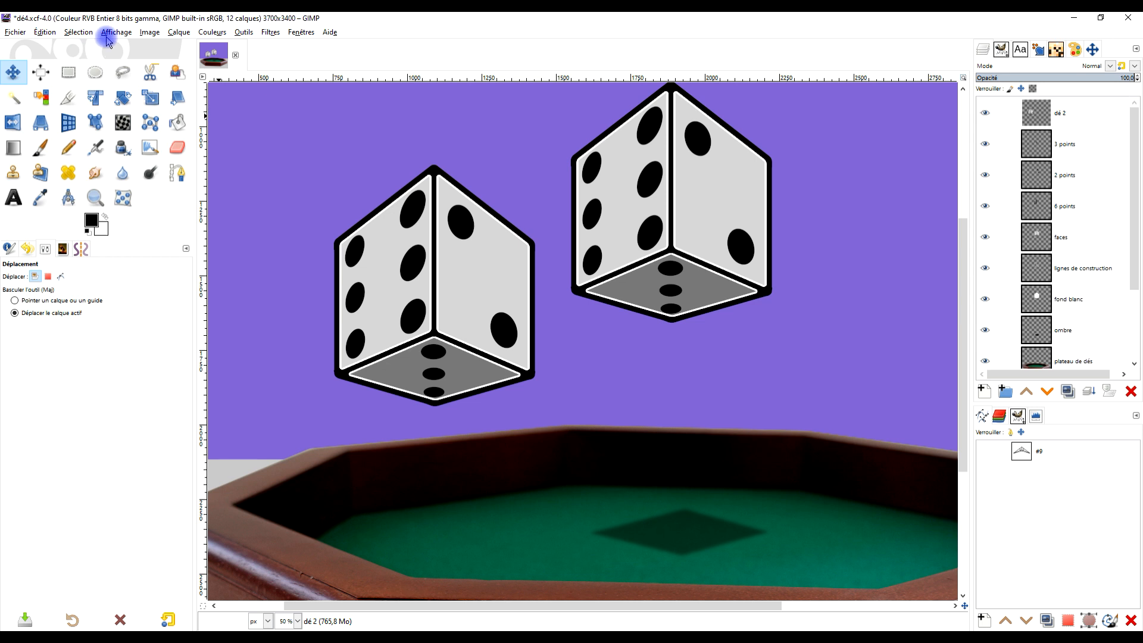
left_click(177, 33)
left_click(222, 232)
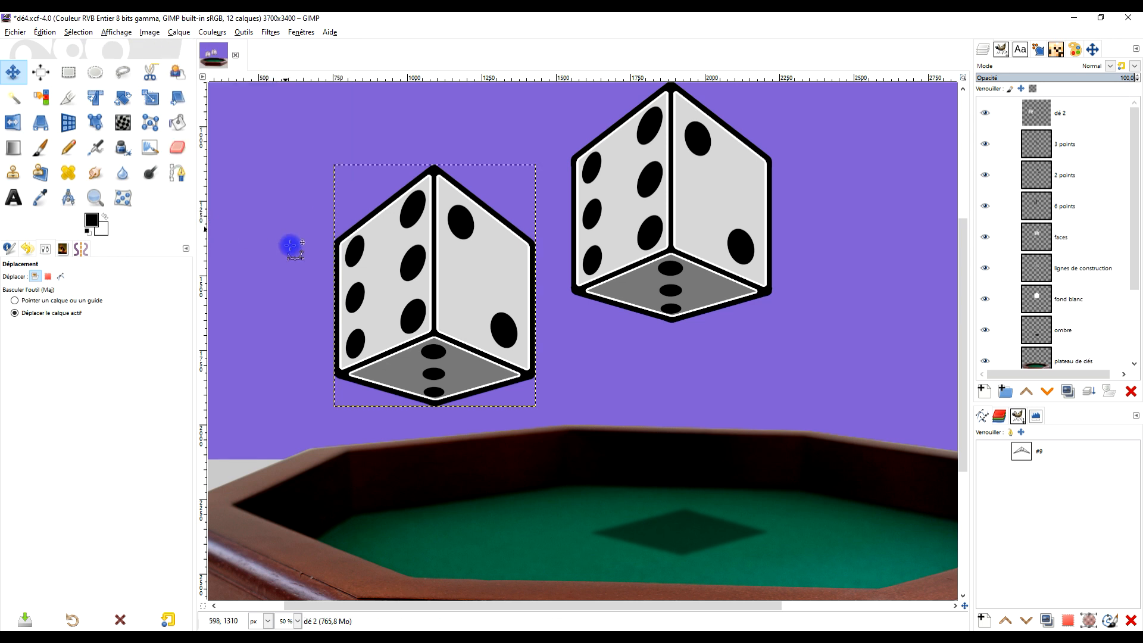
scroll(460, 385, "down", 2)
scroll(445, 351, "up", 2)
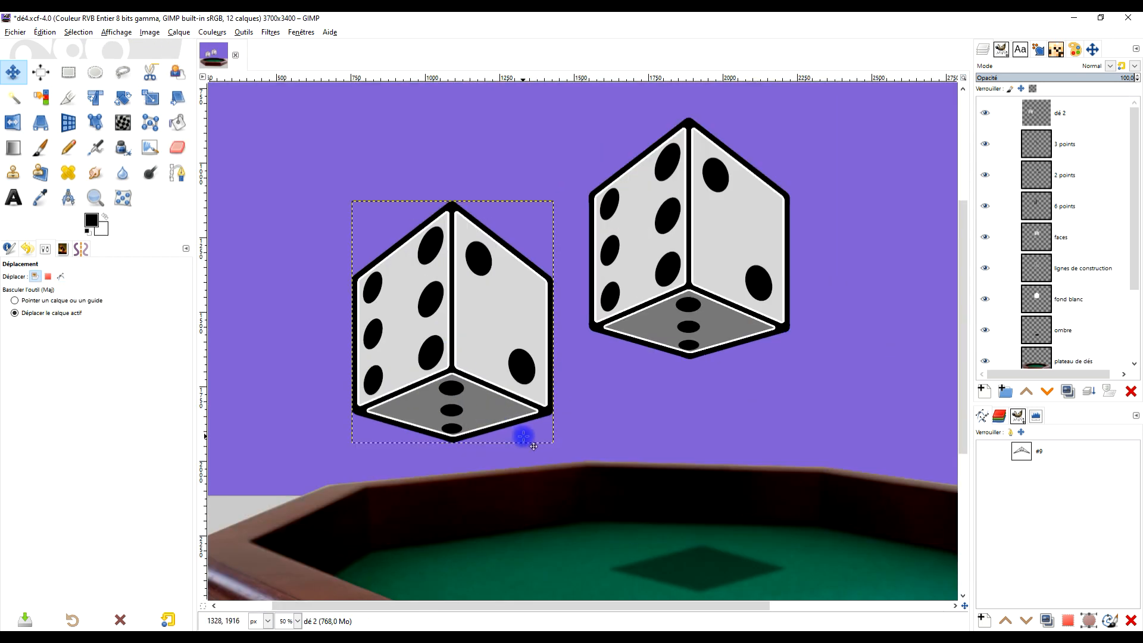
left_click_drag(529, 432, 546, 338)
- Try to distort the dé 2 die's perspective with four Handle Transform points on its corners, and undo the transformation
scroll(517, 232, "down", 2)
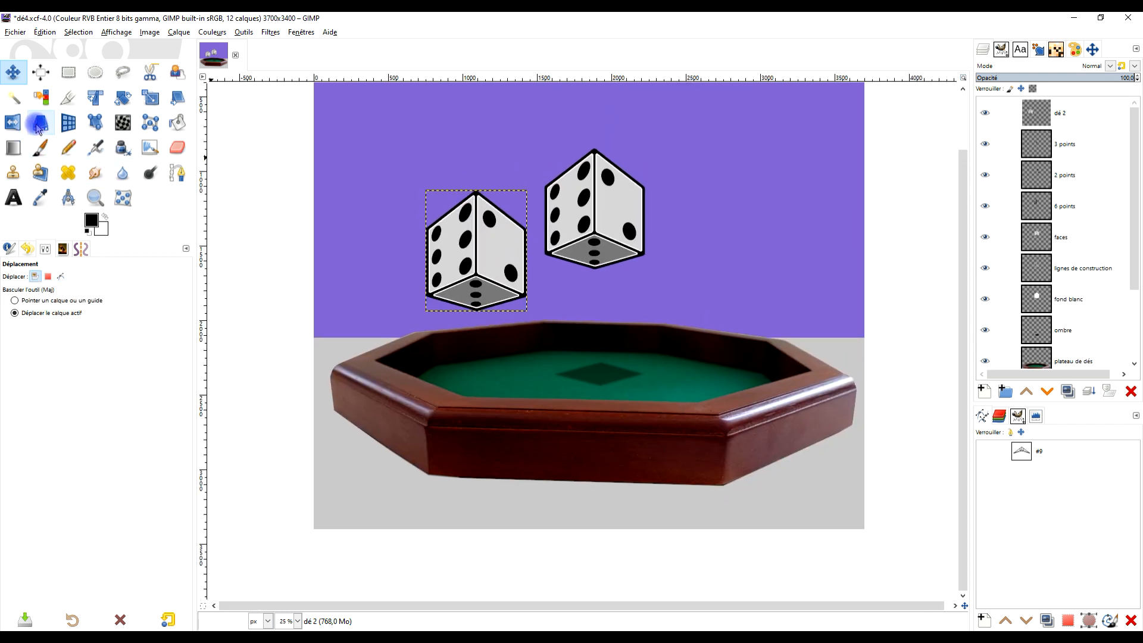
left_click(94, 121)
scroll(518, 224, "up", 2)
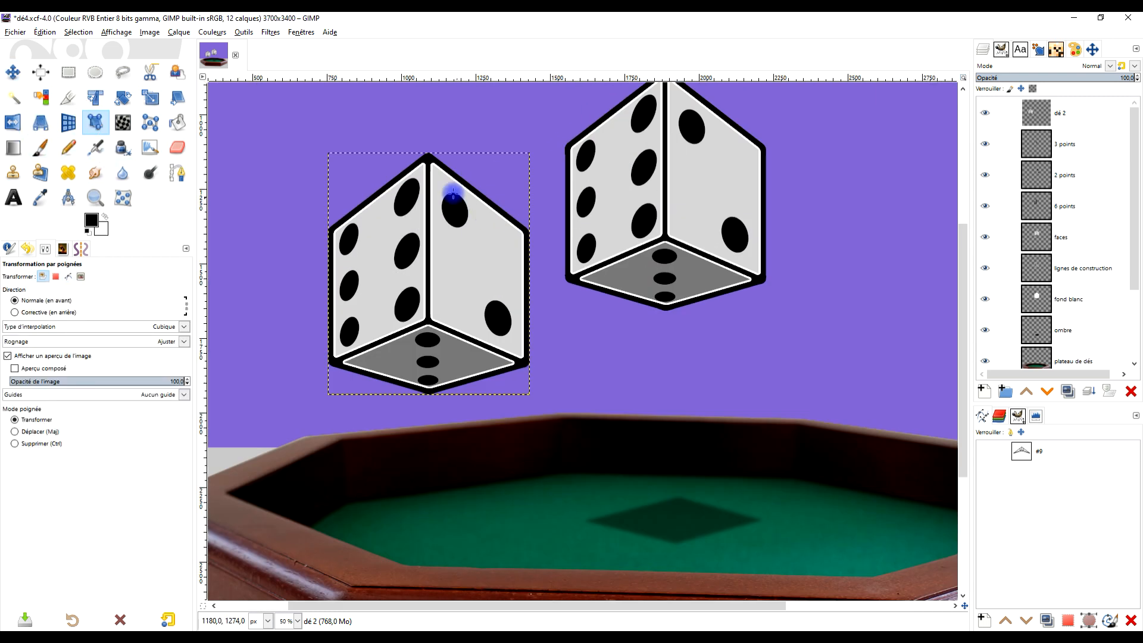
left_click(426, 154)
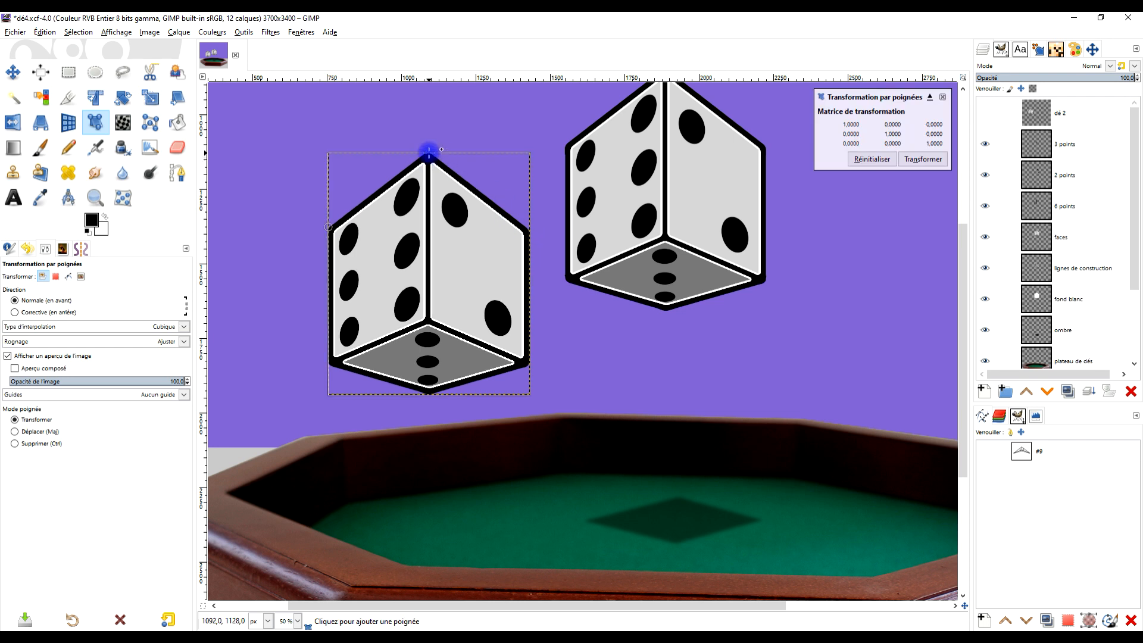
left_click(509, 216)
left_click(529, 345)
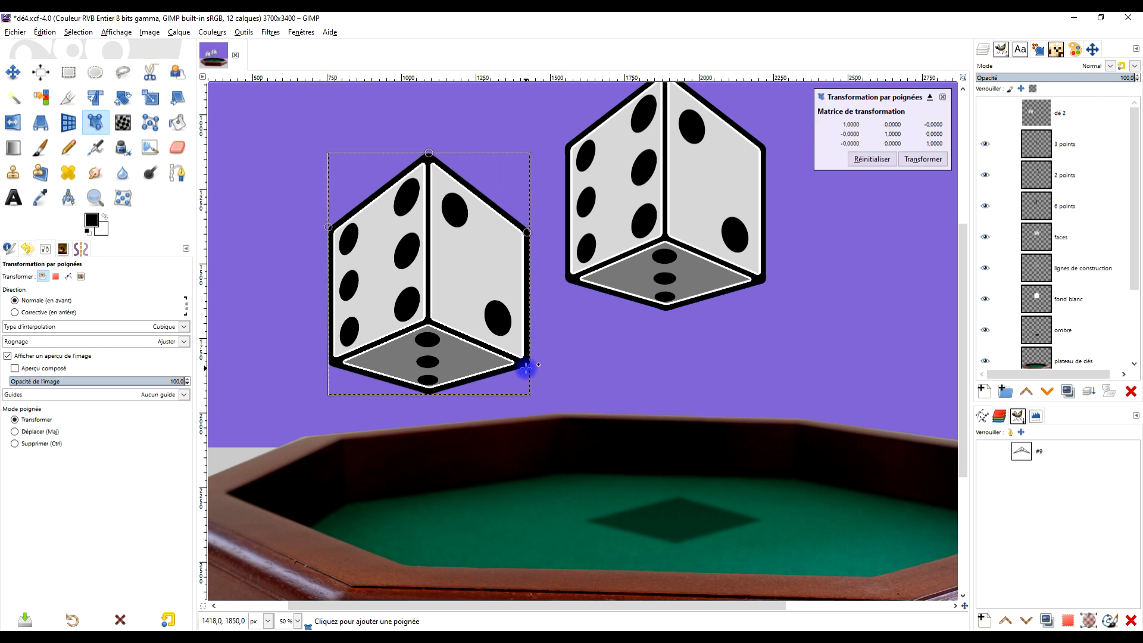
left_click_drag(429, 154, 430, 164)
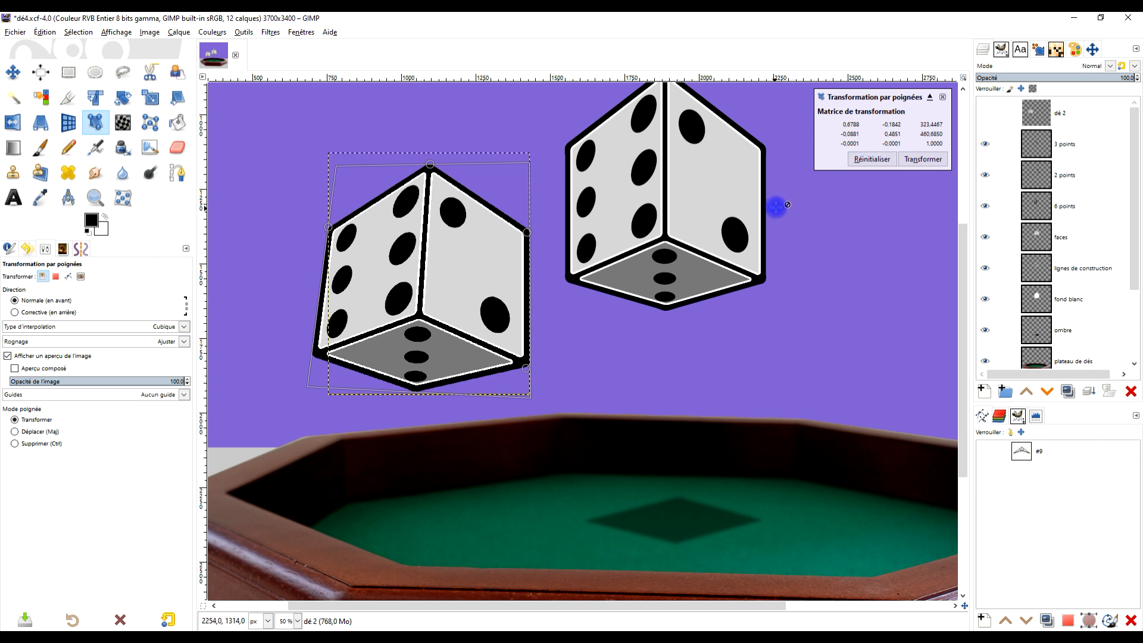
left_click(941, 156)
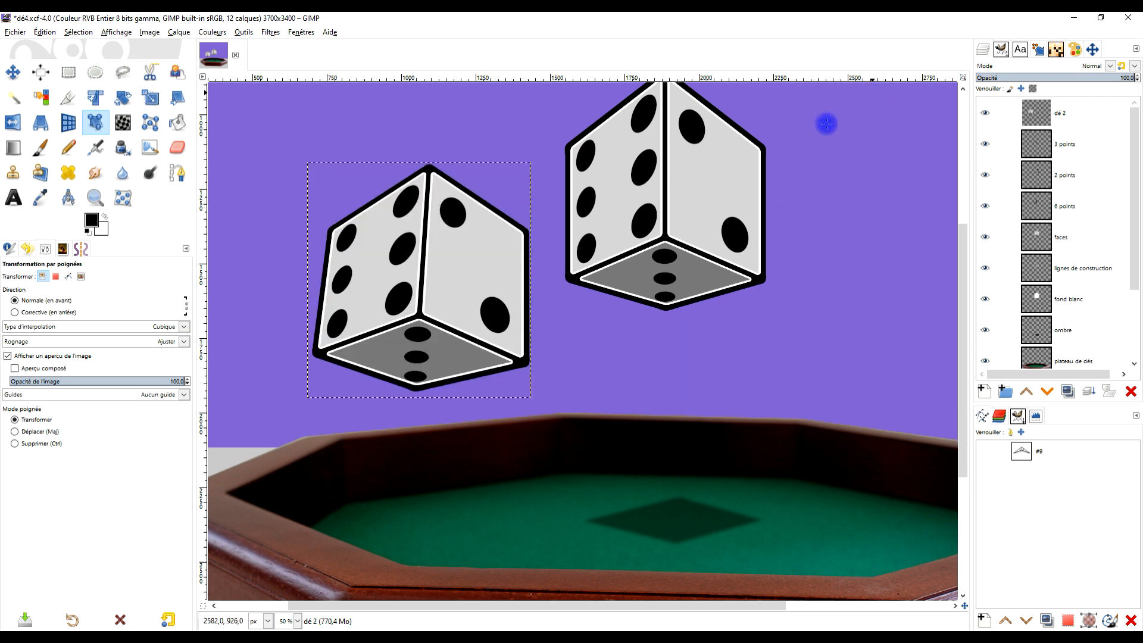
key("ctrl+z")
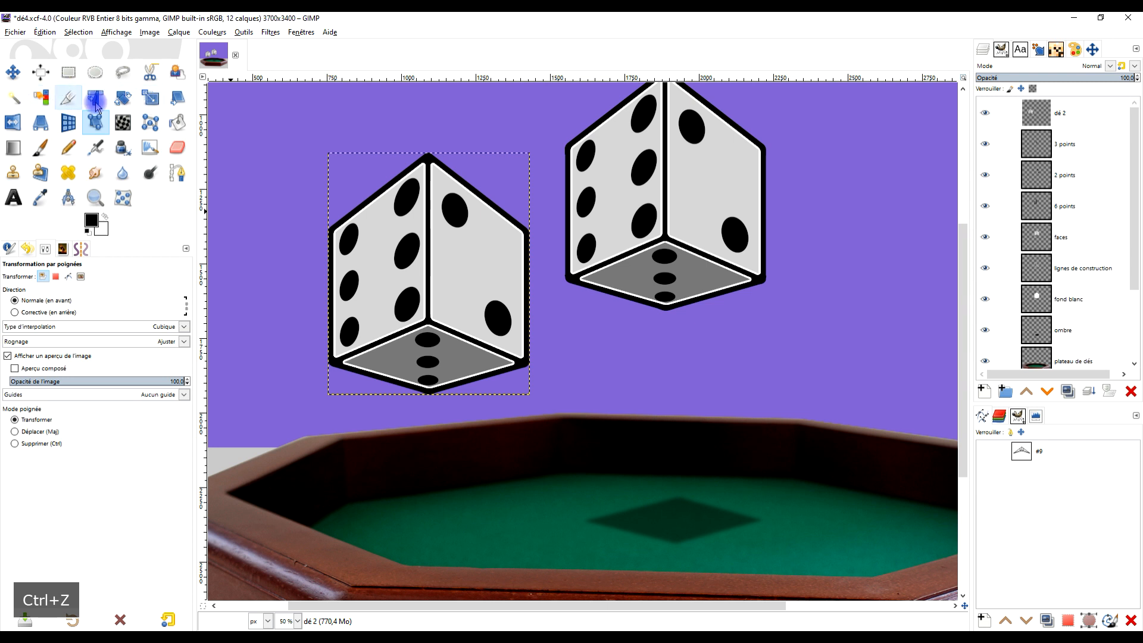
- Rotate the dé 2 layer about 90° counterclockwise so the two-dot face is on top and the three-dot face on the right
left_click(122, 97)
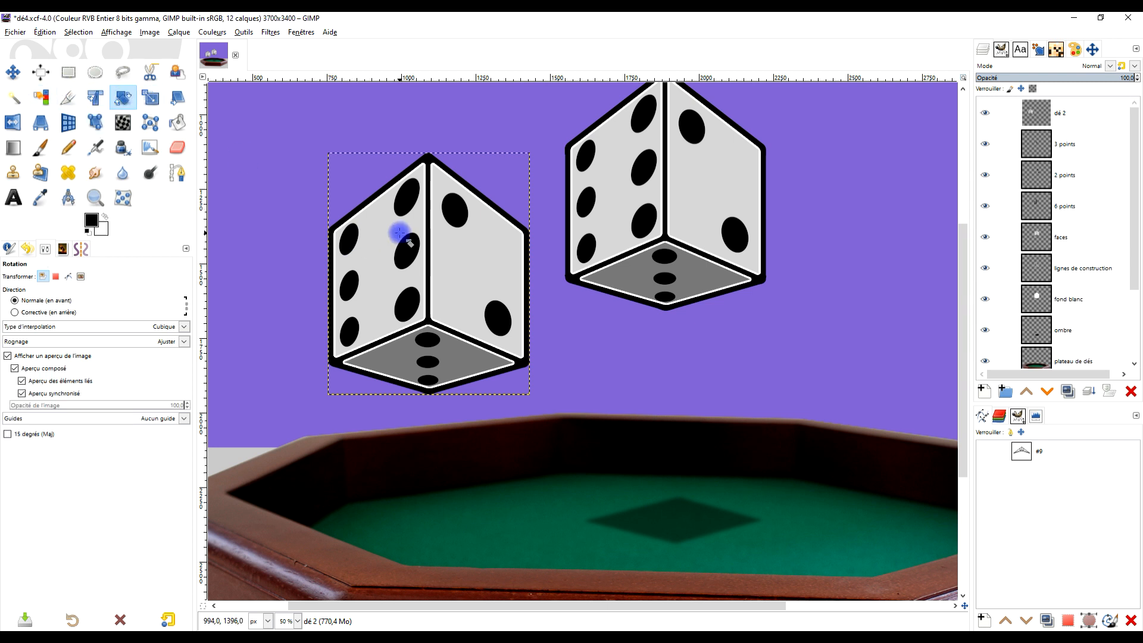
left_click(383, 244)
left_click_drag(364, 220, 369, 359)
left_click(922, 180)
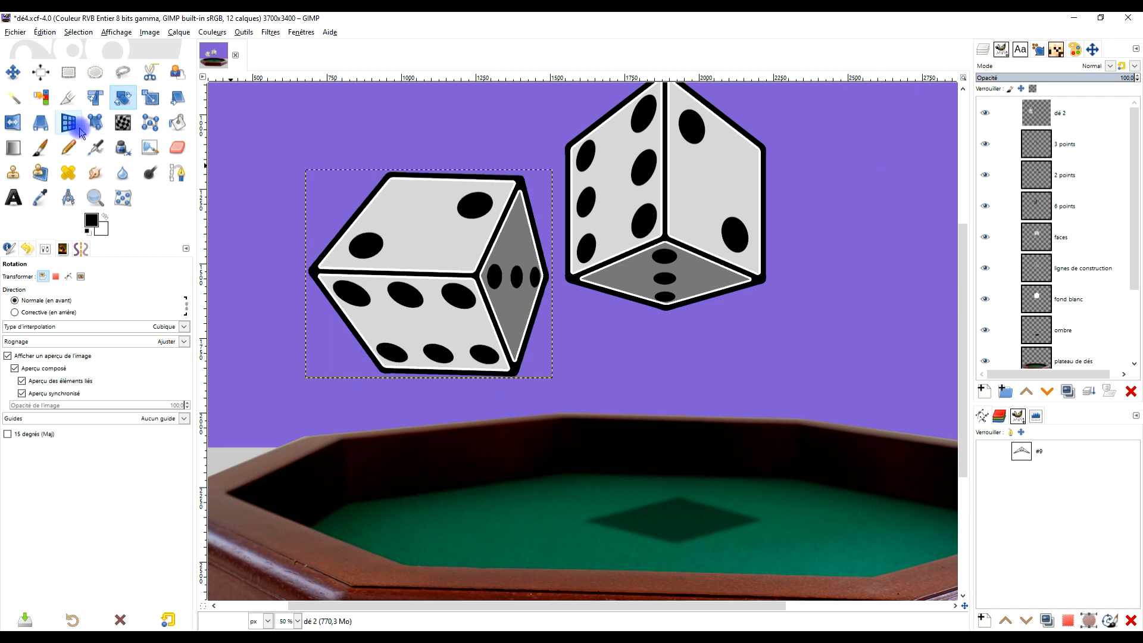
- Set Handle Transform points on the rotated die's left, two upper and right corners, and pull the left corner inward and slightly up
left_click(93, 119)
left_click(309, 270)
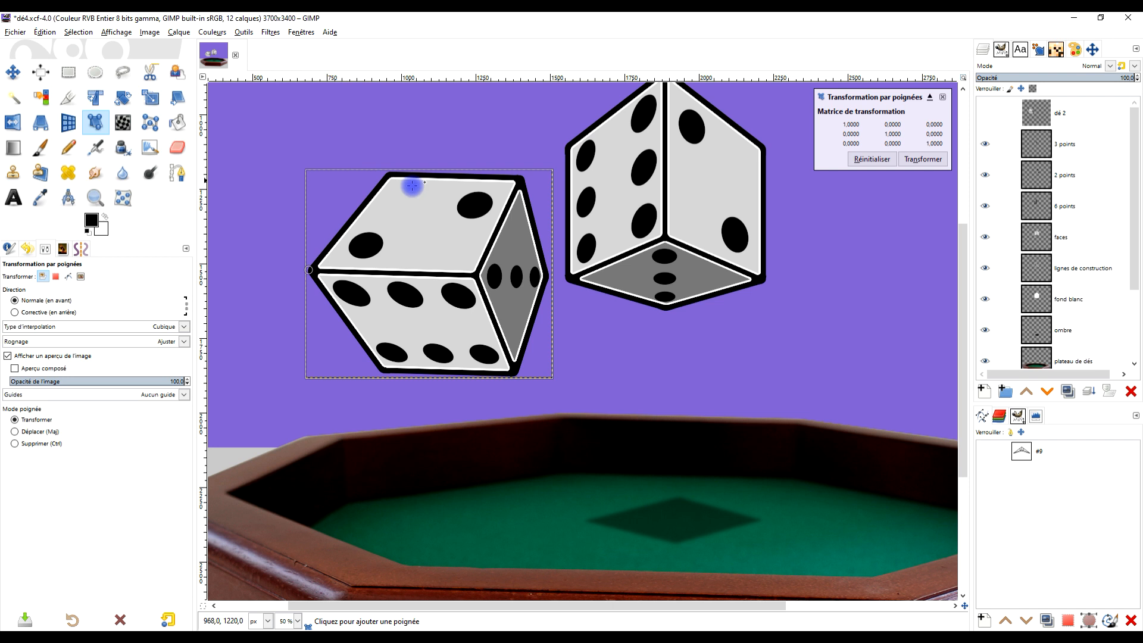
left_click(390, 174)
left_click(522, 175)
left_click(548, 276)
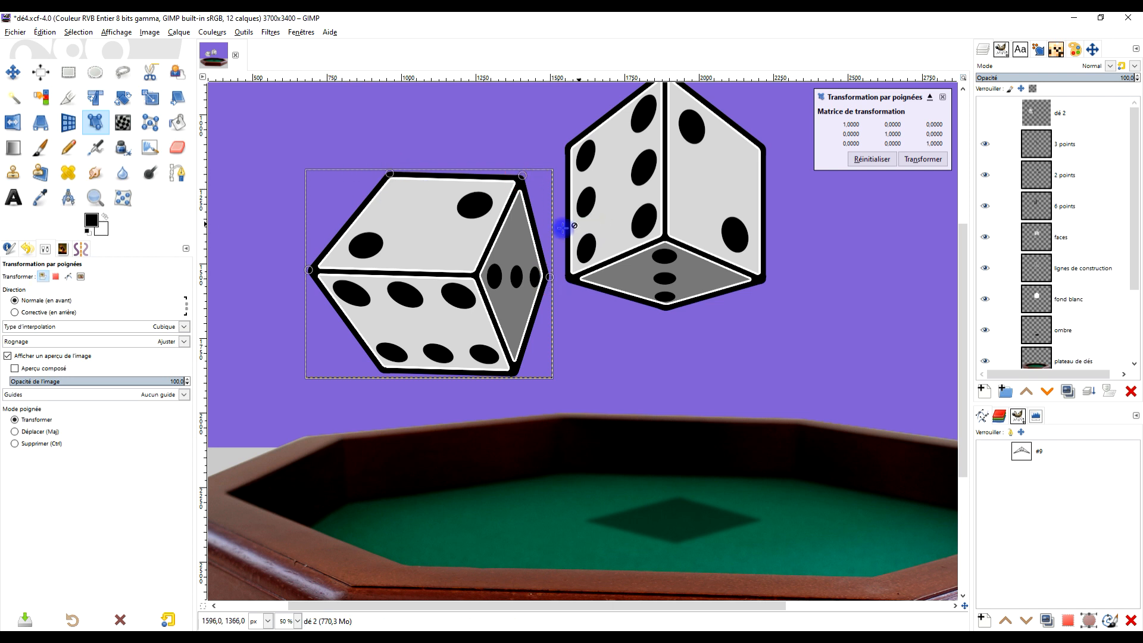
left_click_drag(308, 272, 336, 262)
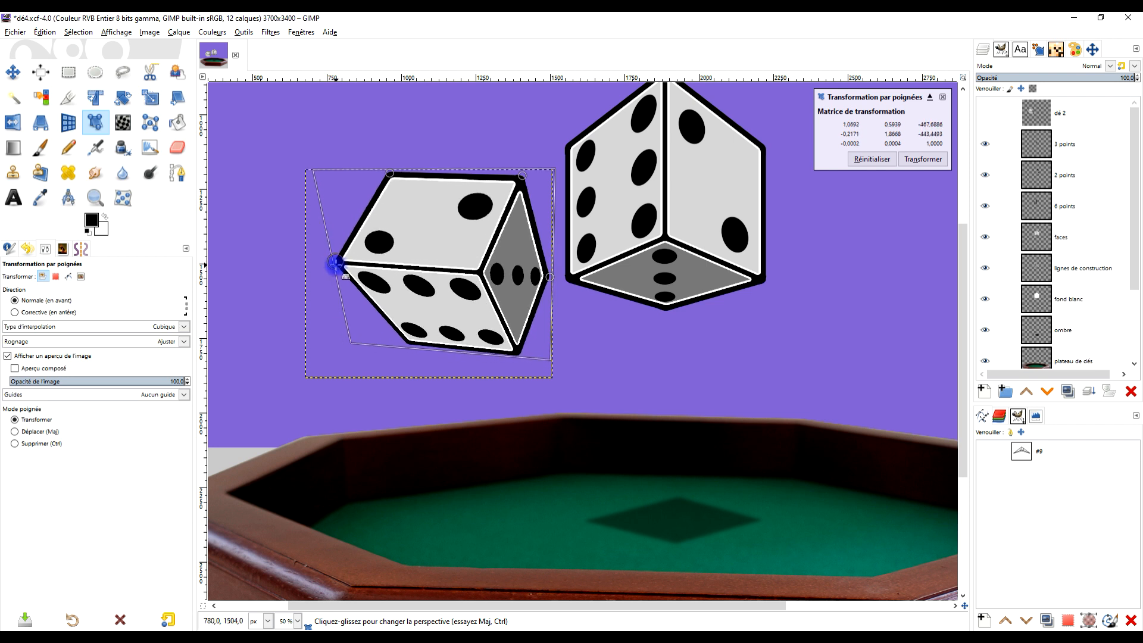
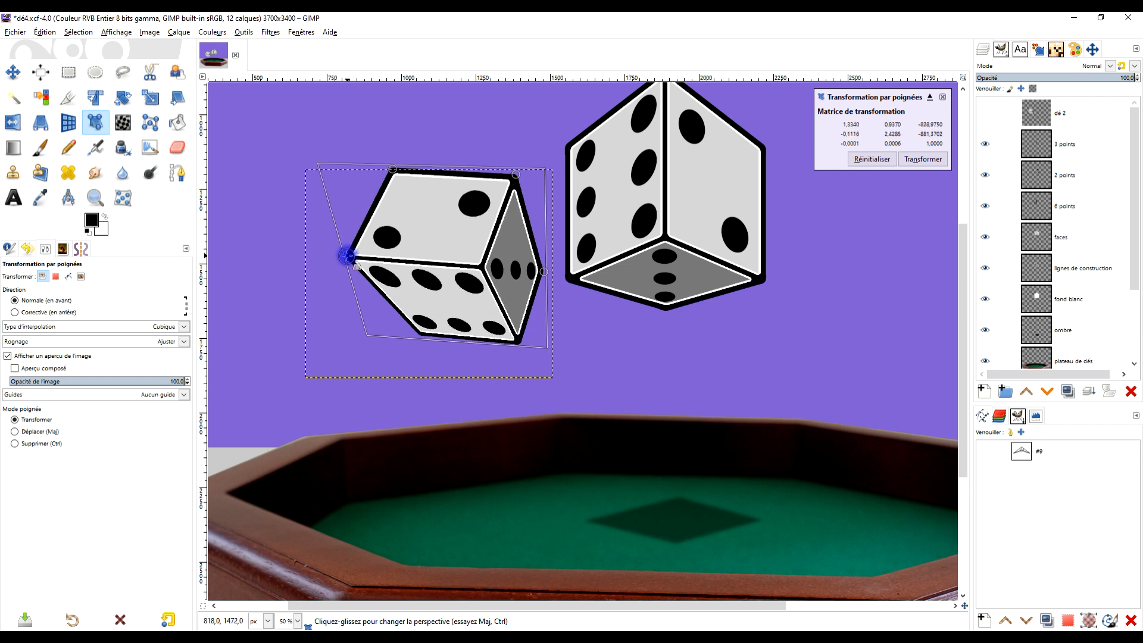
- Fine-tune the dé 2 die's perspective by nudging its right and upper-right Handle Transform points
left_click_drag(543, 271, 541, 270)
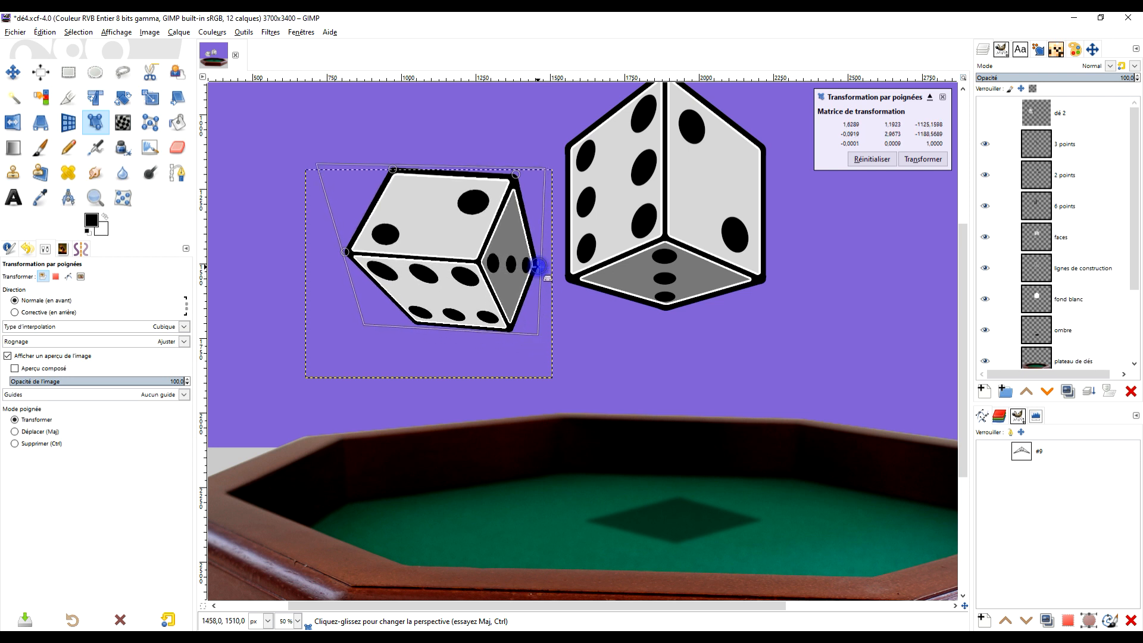
scroll(542, 266, "down", 3)
scroll(480, 203, "up", 3)
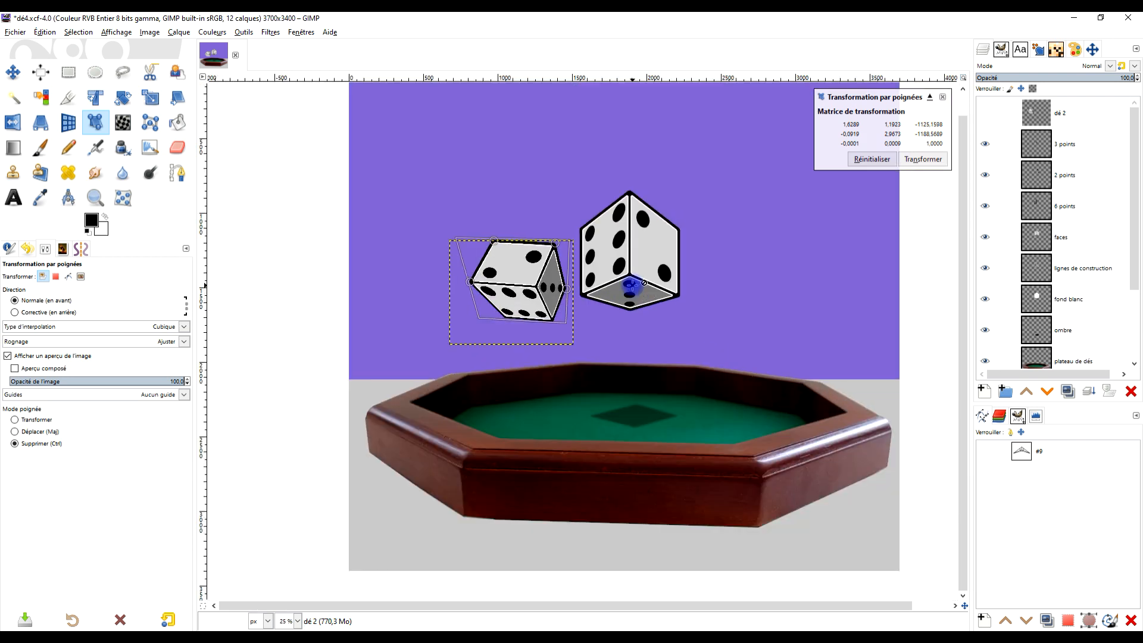
mouse_move(479, 203)
left_mouse_down()
mouse_move(484, 212)
mouse_move(481, 195)
left_mouse_up()
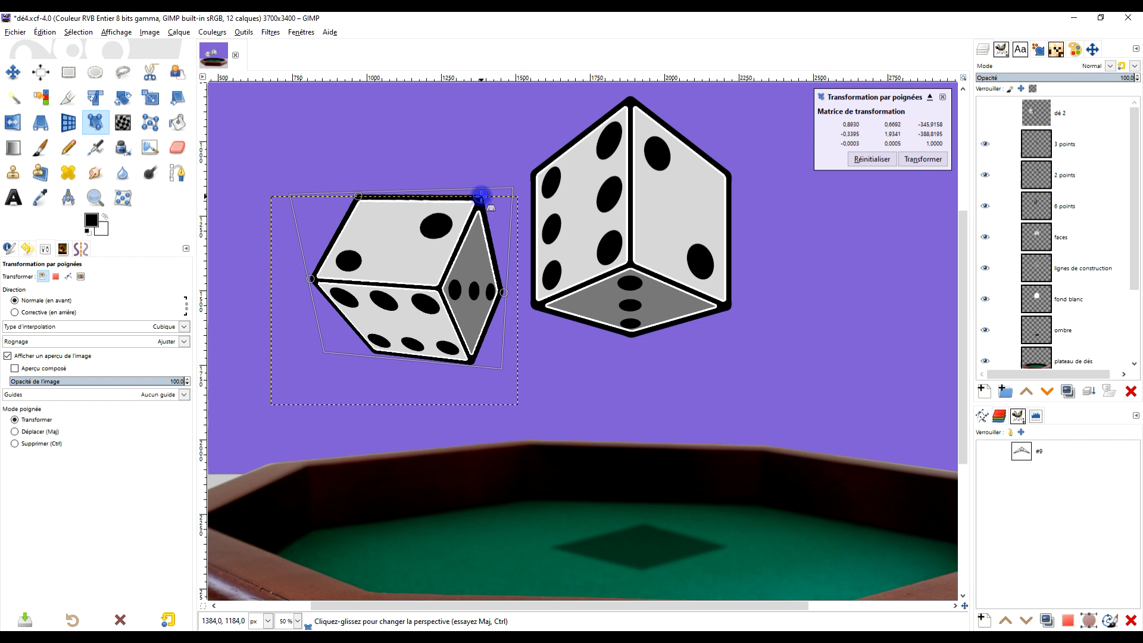
scroll(598, 255, "down", 2)
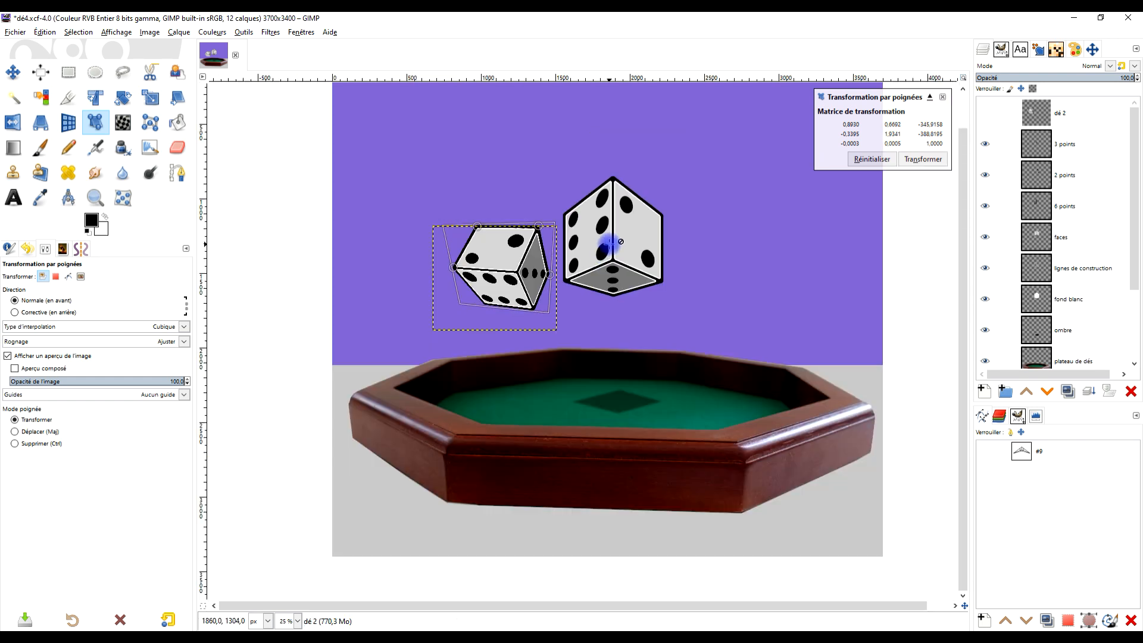
scroll(534, 230, "up", 1)
left_click_drag(536, 225, 537, 225)
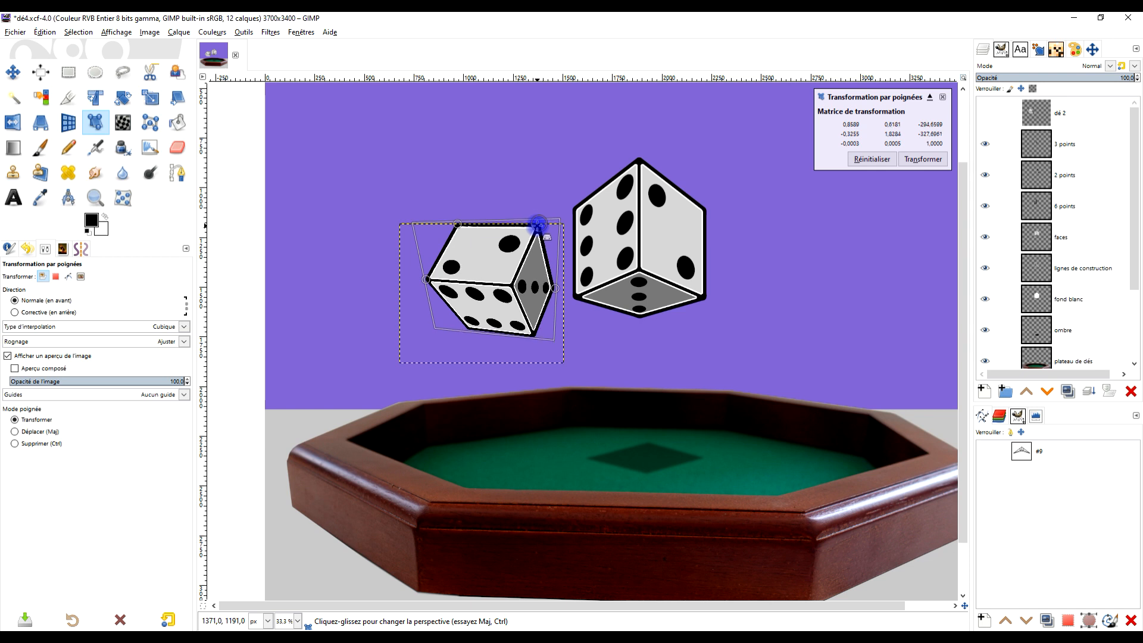
- Adjust the left, two upper and right corner points of the dé 2 die slightly, and apply the Handle Transform
left_click_drag(426, 279, 426, 286)
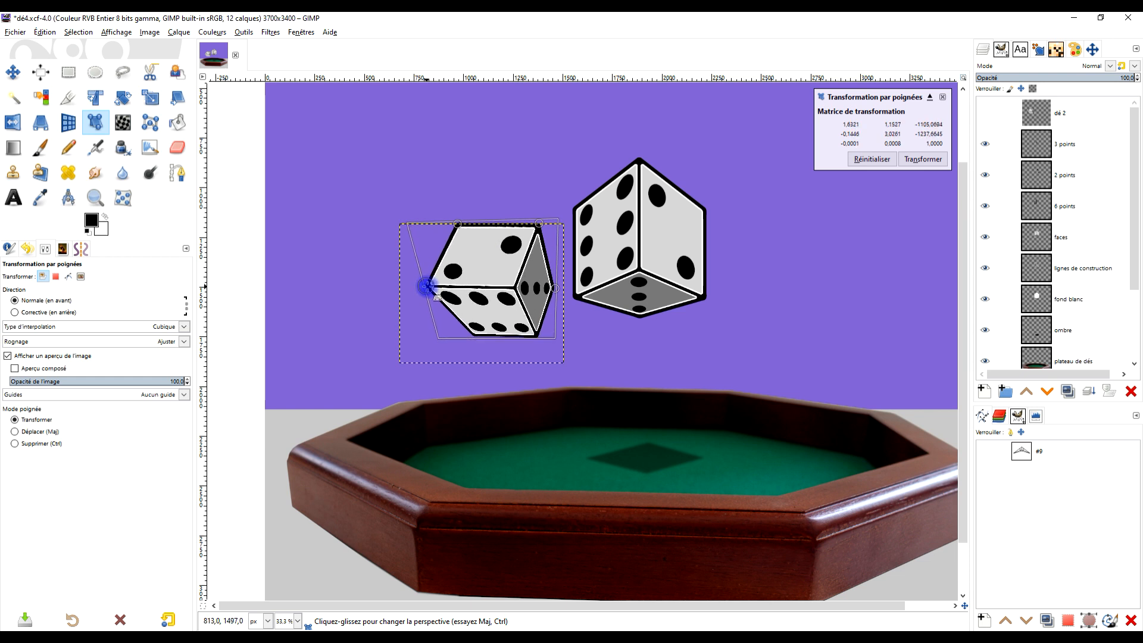
left_click_drag(457, 225, 457, 227)
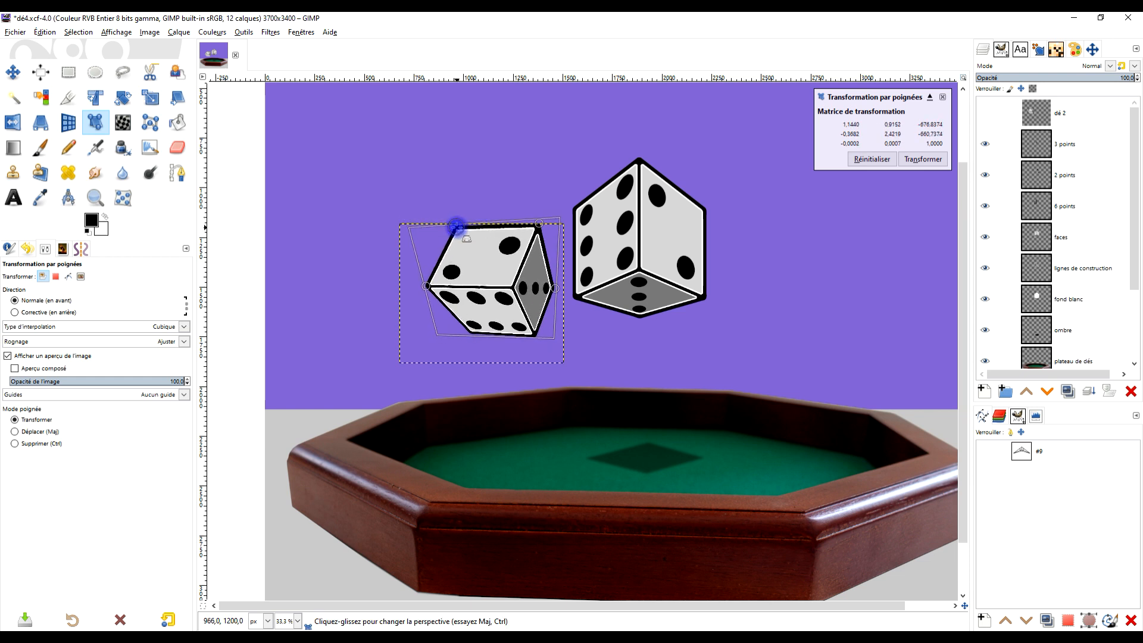
left_click_drag(556, 289, 555, 287)
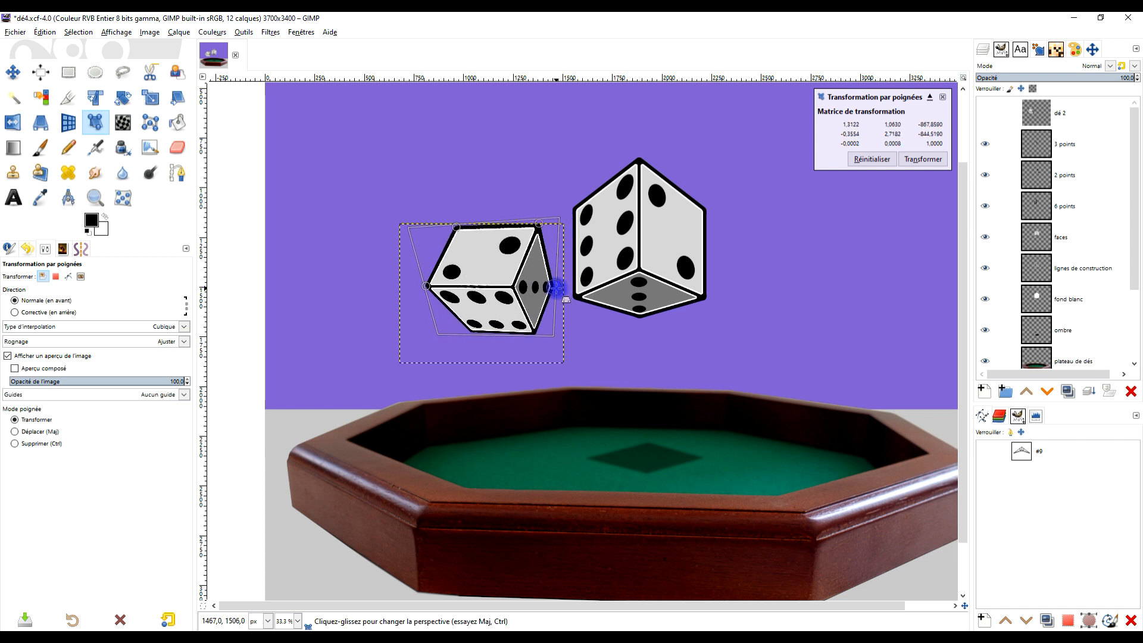
left_click_drag(537, 223, 532, 224)
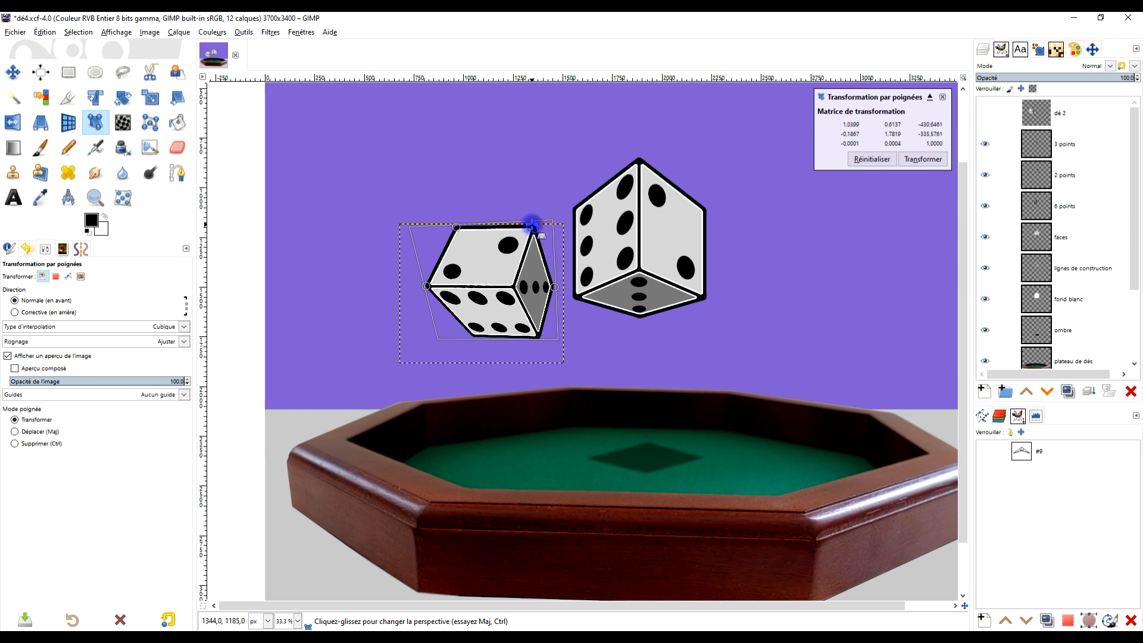
left_click_drag(554, 287, 549, 285)
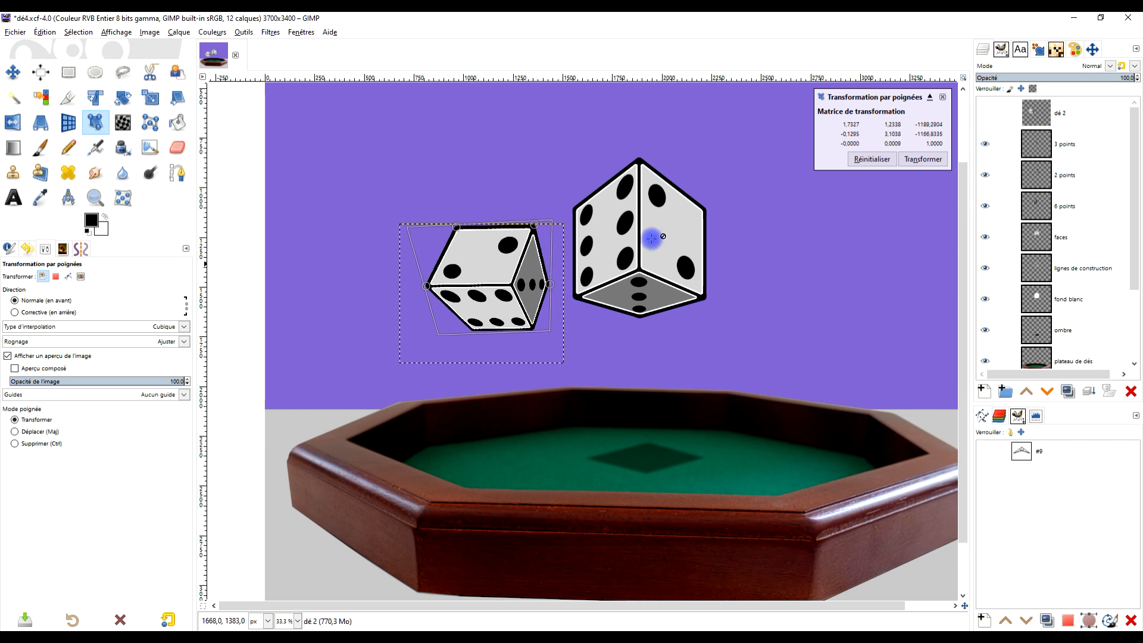
left_click(916, 158)
key("minus")
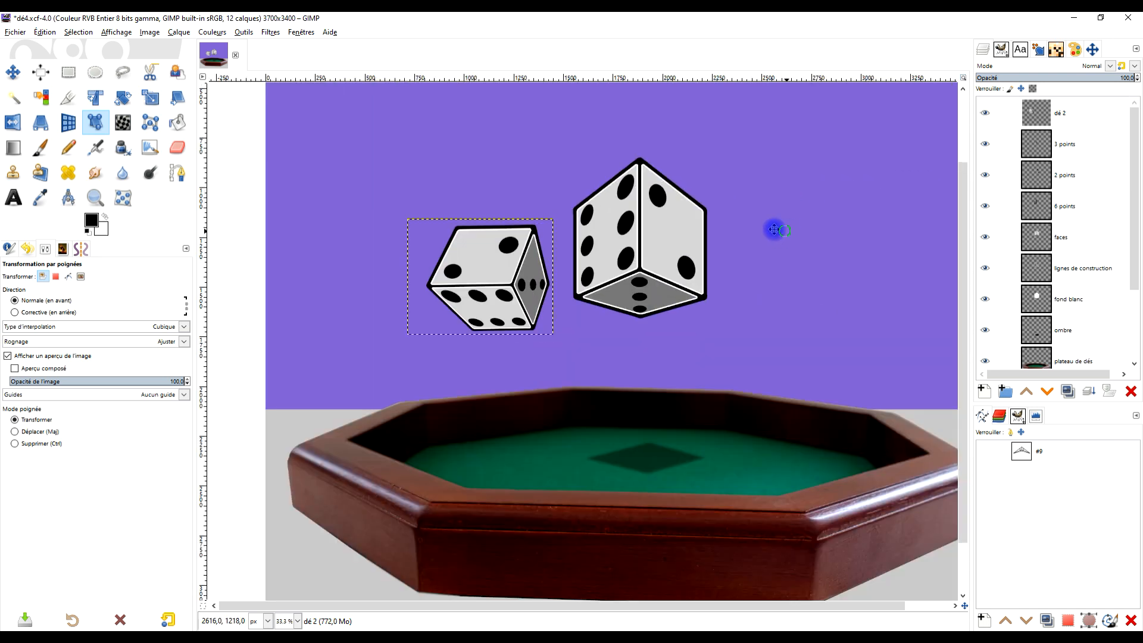
- Add a transparent 3700 × 3400 px layer named "points" above the dé 2 layer
key("plus")
key("plus")
key("plus")
left_click(98, 74)
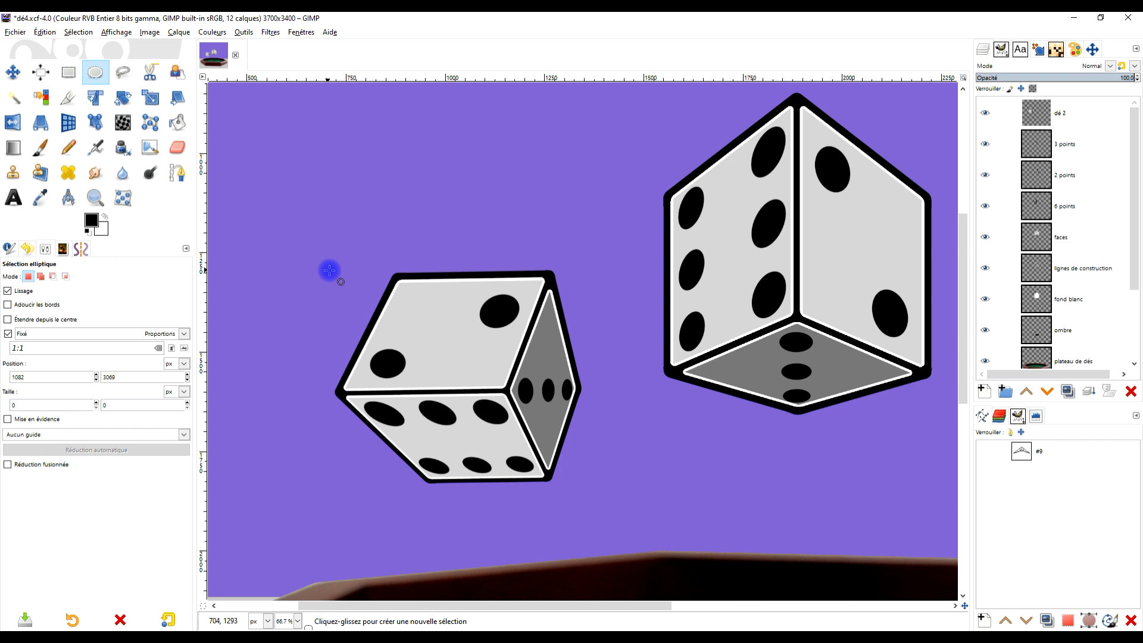
left_click_drag(331, 272, 411, 290)
left_click(1090, 119)
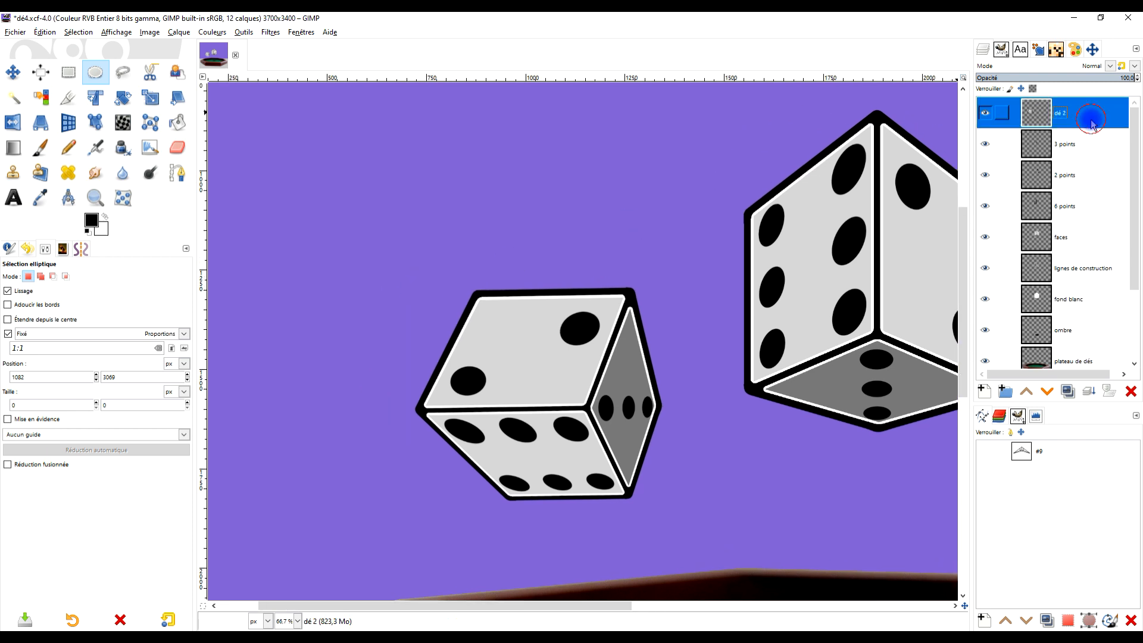
left_click(986, 396)
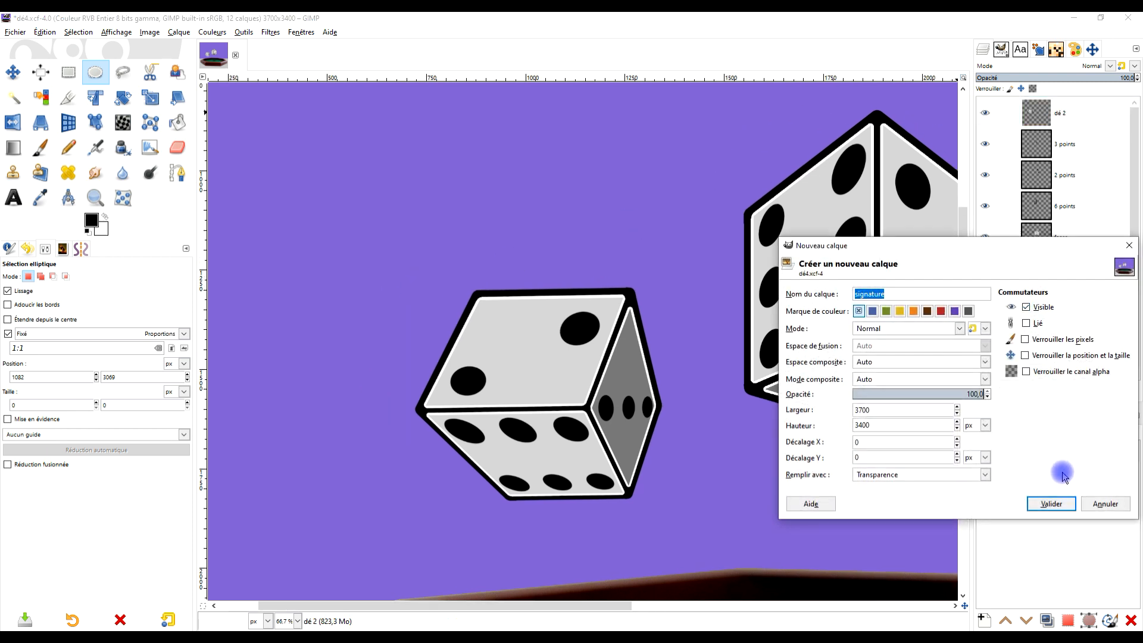
type("points")
key("Return")
- Make a circular selection about 170 px wide in the empty area above and left of the dice, and fill it with black
scroll(613, 120, "up", 3)
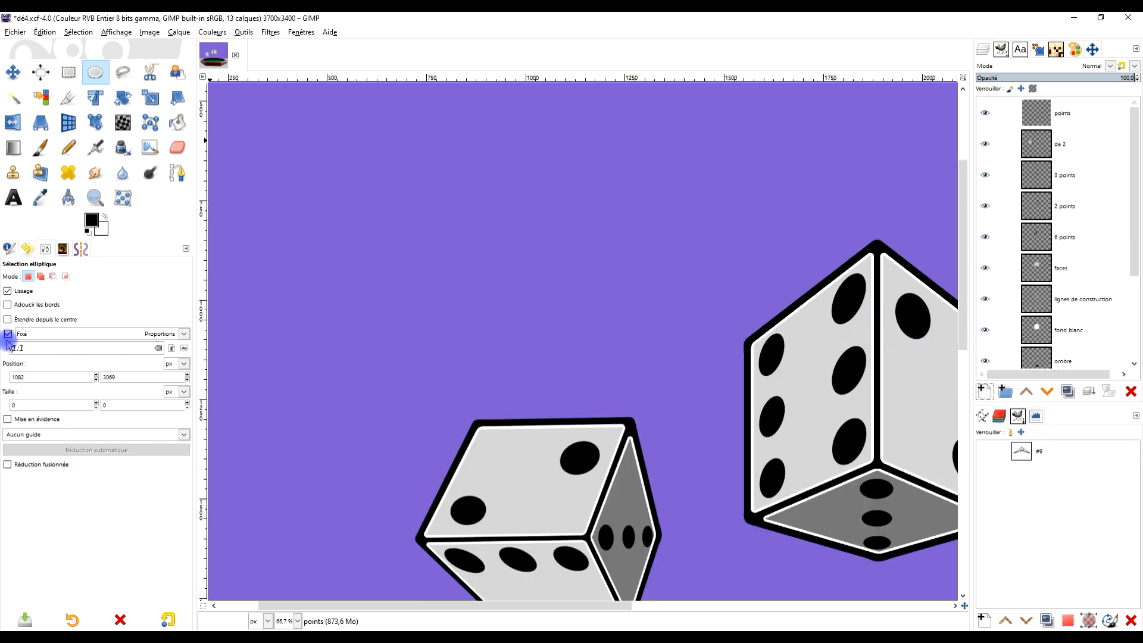
left_click_drag(288, 148, 342, 214)
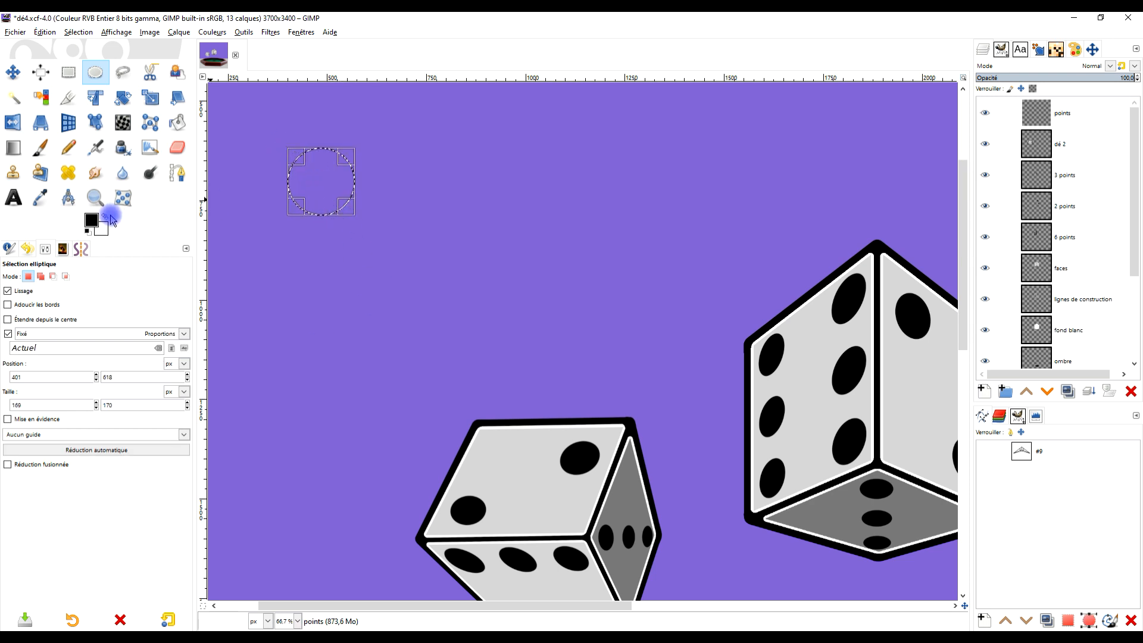
left_click_drag(92, 223, 342, 173)
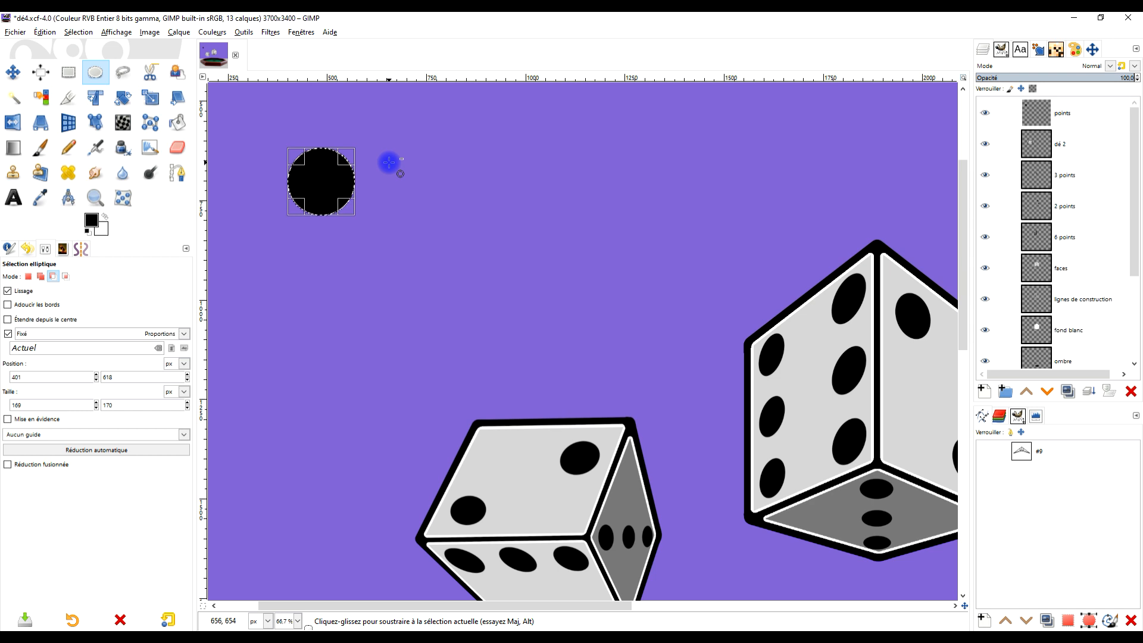
- Duplicate the black dot, shift the copy horizontally to the right, and anchor it on the points layer
key("ctrl+c")
key("ctrl+v")
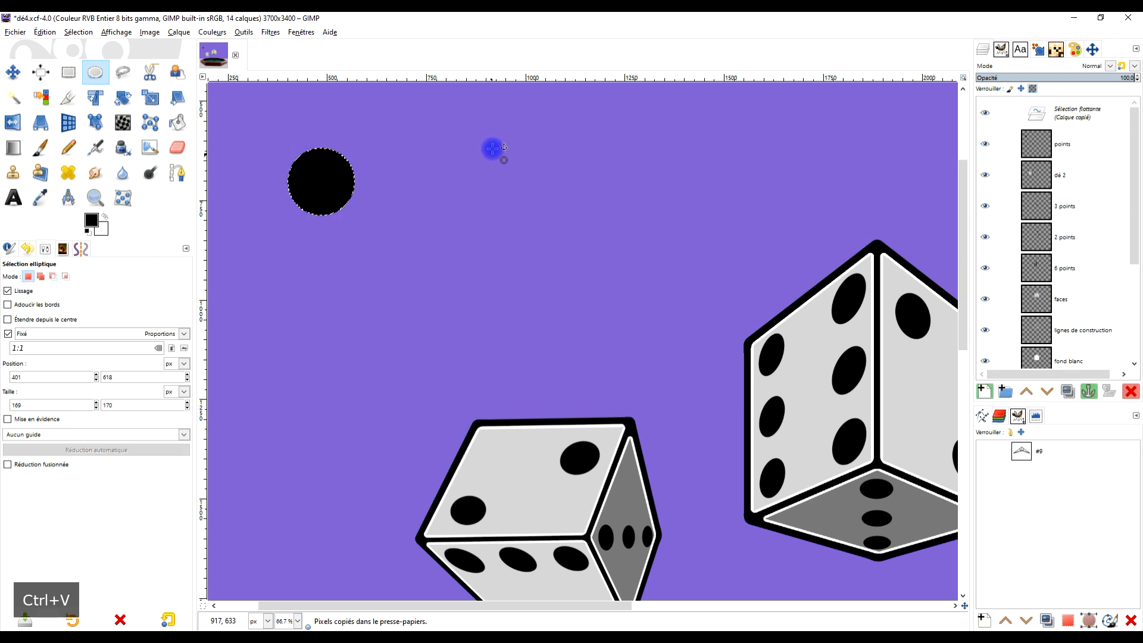
key("shift+Right")
key("shift+Right")
key("shift+Right")
key("shift+Right")
key("shift+Right")
key("shift+Right")
key("shift+Right")
key("shift+Right")
key("shift+Right")
key("shift+Right")
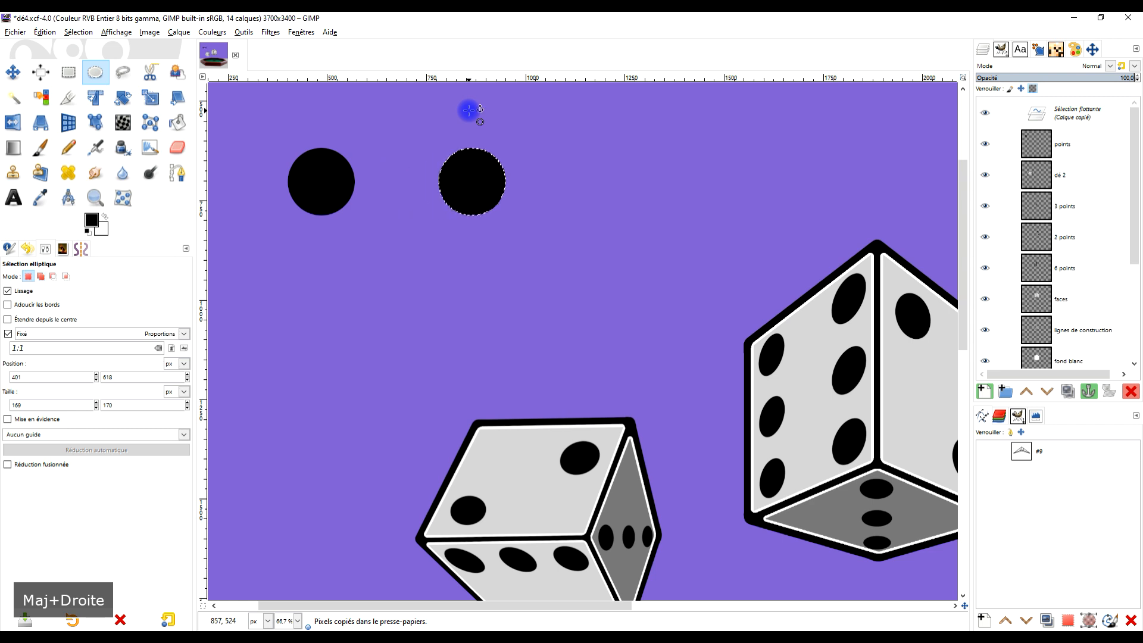
left_click(542, 129)
- Duplicate the pair of dots with a rectangular selection, place the copy straight below to form a four-dot square, and anchor it
left_click_drag(269, 126, 529, 209)
left_click(70, 74)
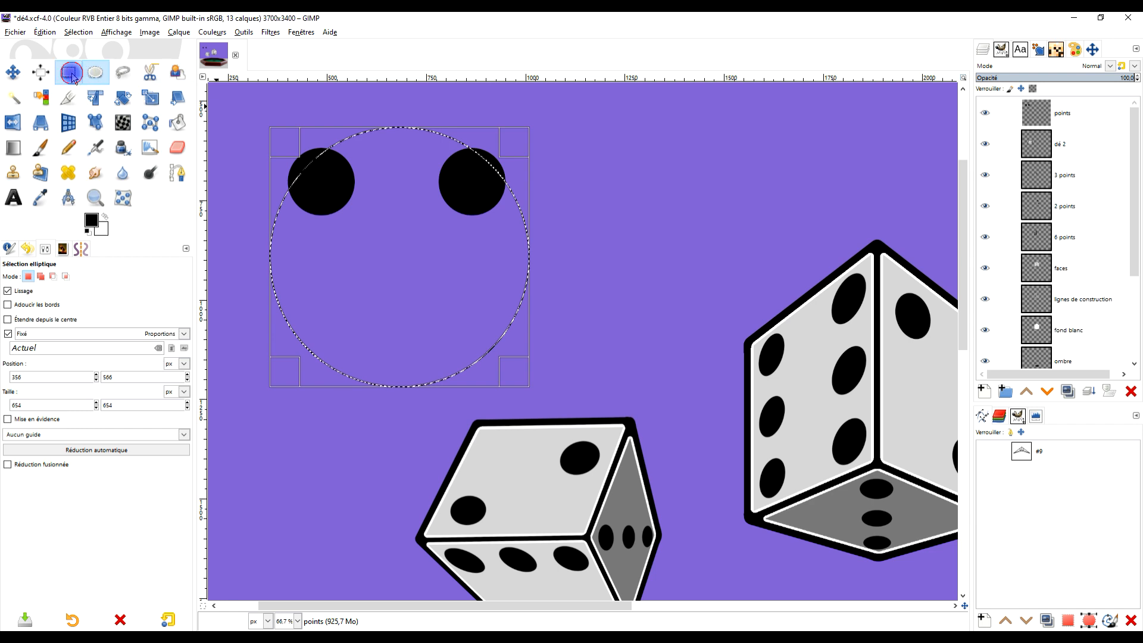
left_click_drag(258, 131, 546, 244)
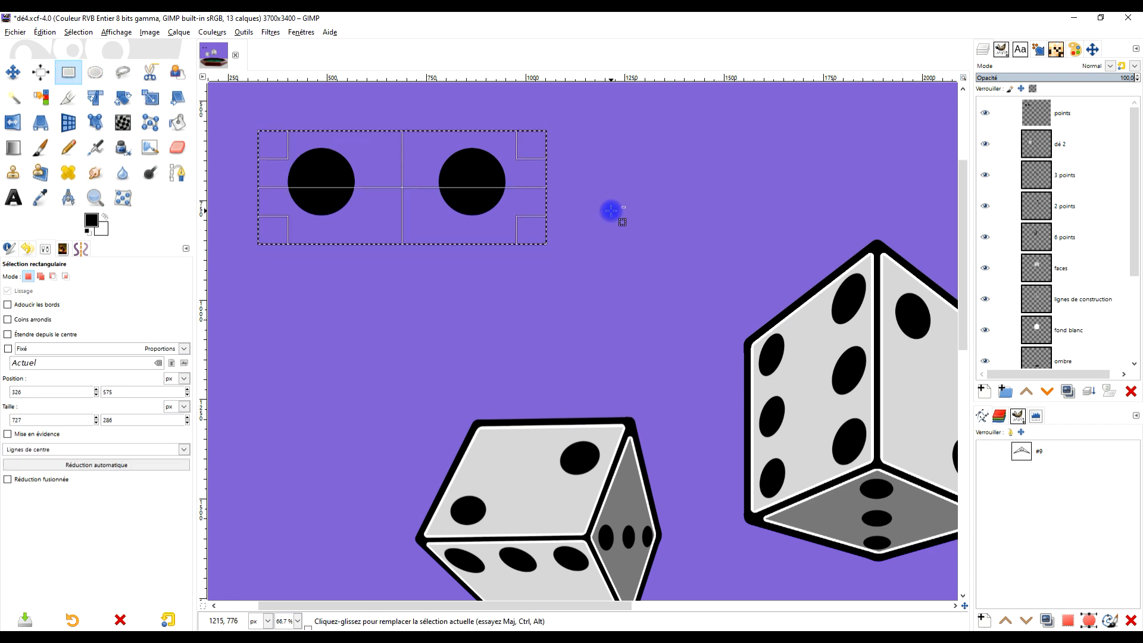
key("ctrl+c")
key("ctrl+v")
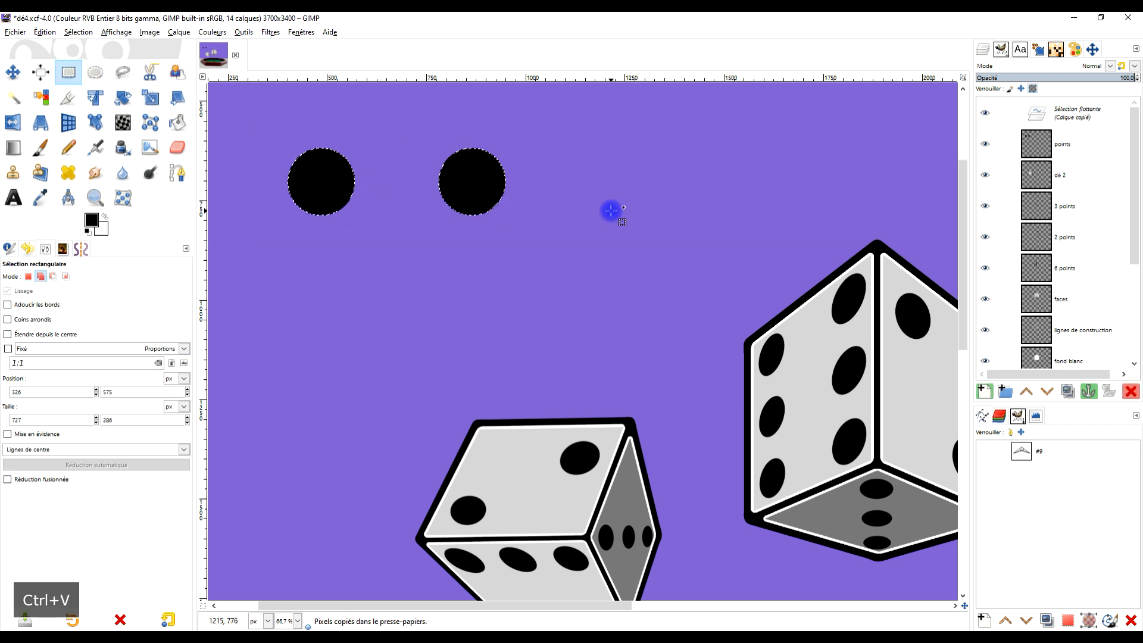
key("shift+Down")
key("shift+Down")
key("shift+Down")
key("shift+Down")
key("shift+Down")
key("shift+Down")
key("shift+Down")
key("shift+Down")
key("shift+Down")
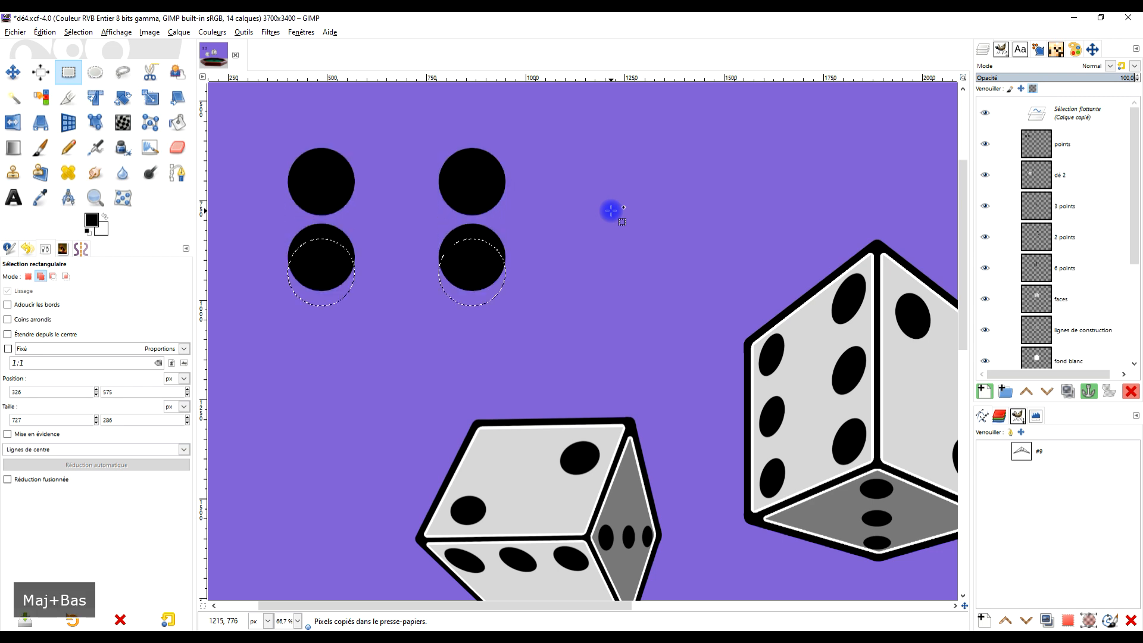
key("shift+Down")
key("shift+Down")
key("shift+Down")
key("shift+Down")
key("shift+Down")
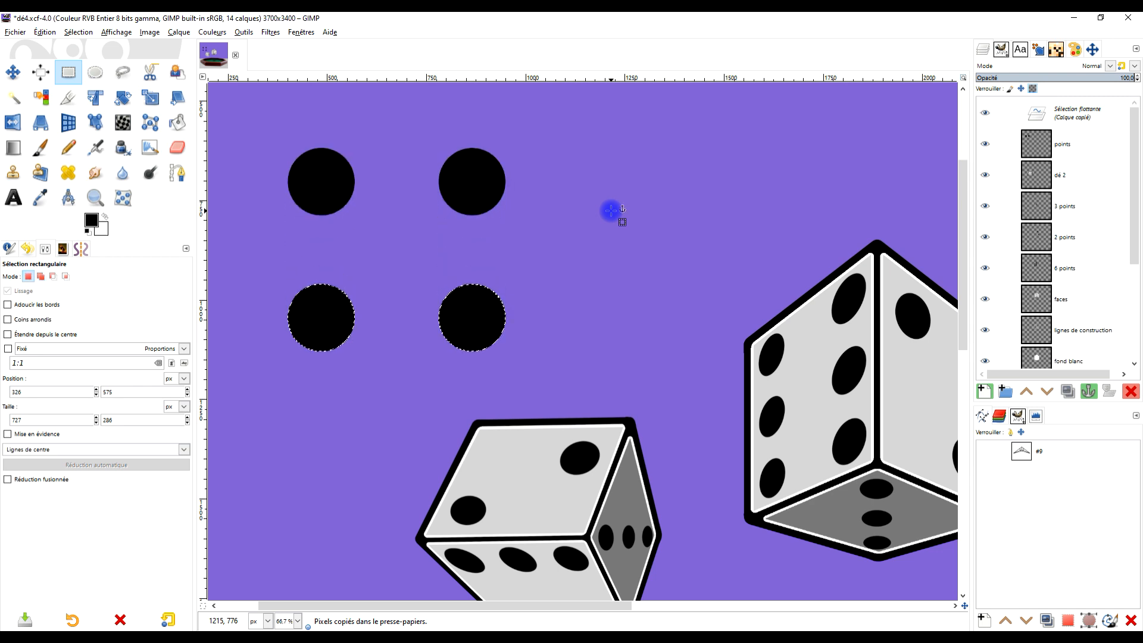
key("shift+Down")
key("shift+Up")
key("shift+Down")
key("shift+Up")
key("shift+Down")
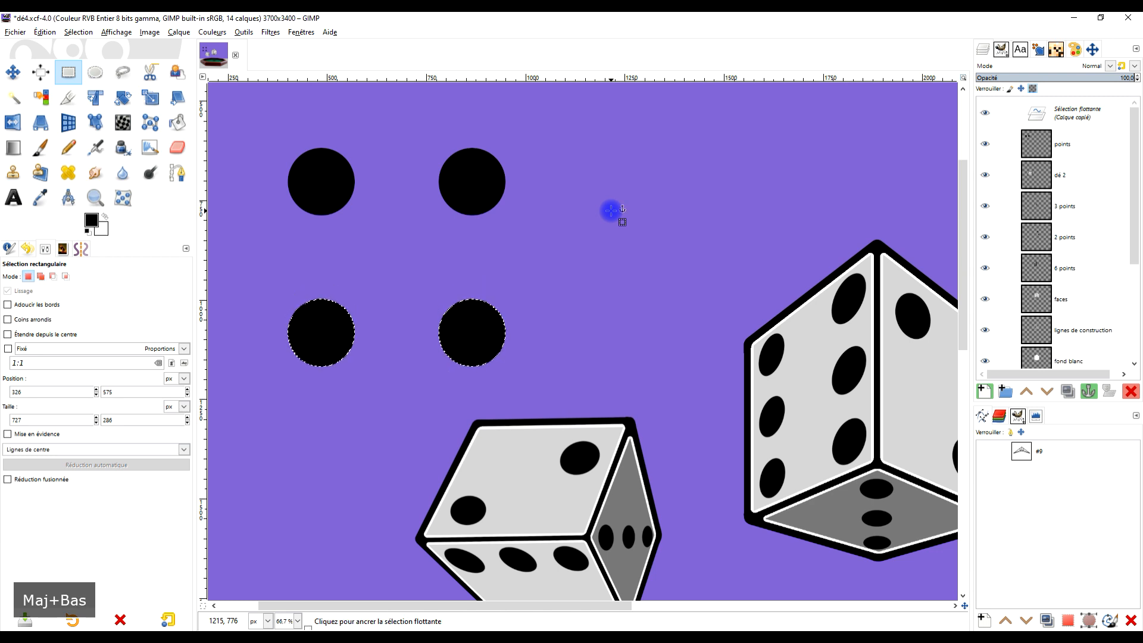
key("shift+Up")
key("shift+Down")
key("shift+Up")
left_click(684, 192)
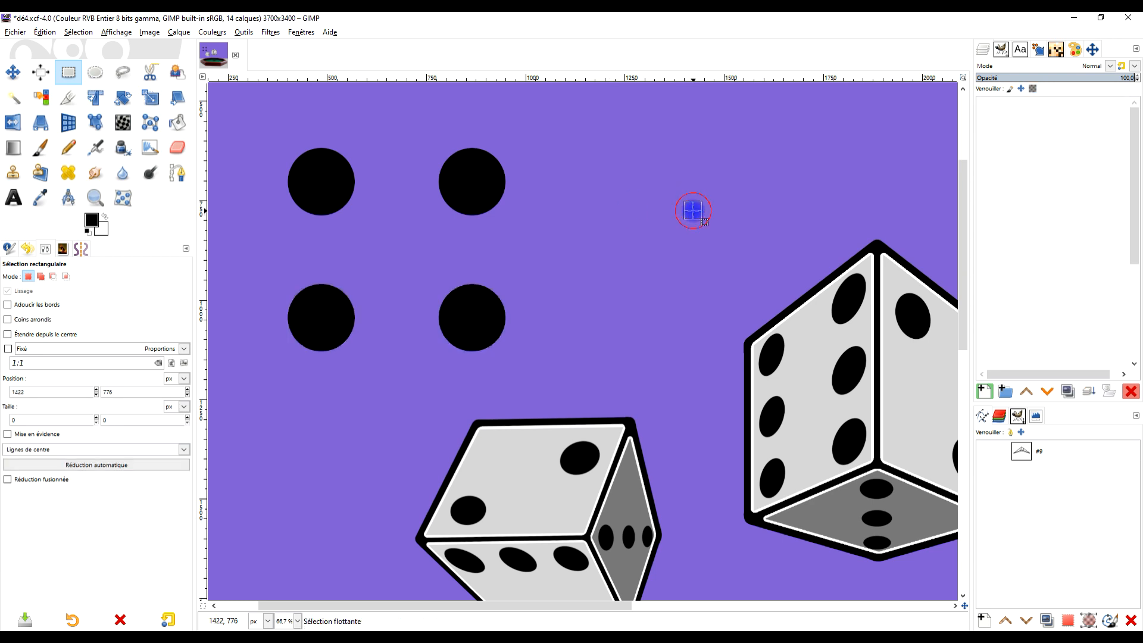
- Cut out the square's two right-hand dots, paste them slightly closer to the left pair, and anchor them
scroll(595, 226, "down", 2)
scroll(476, 232, "right", 2)
scroll(456, 231, "up", 1)
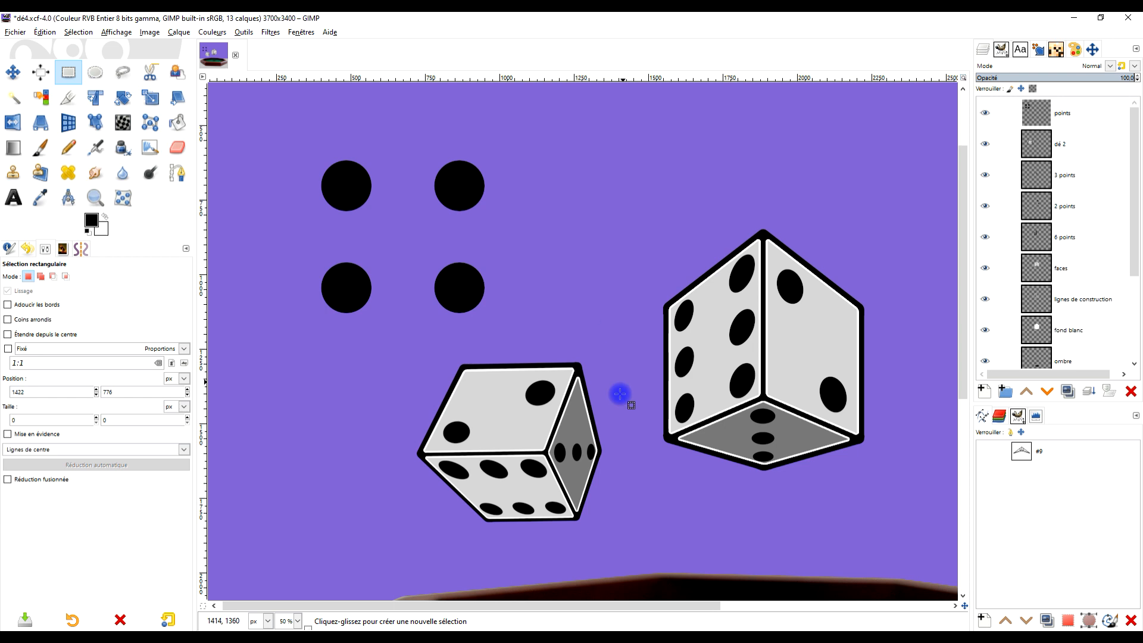
left_click_drag(534, 132, 420, 359)
key("ctrl+x")
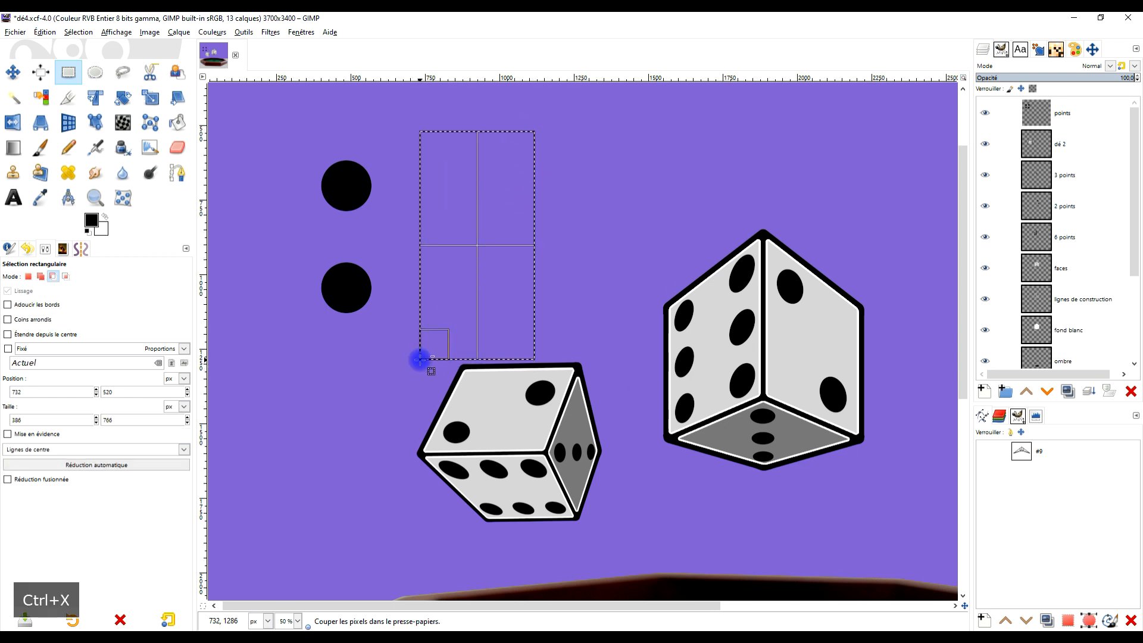
key("ctrl+v")
key("ctrl+z")
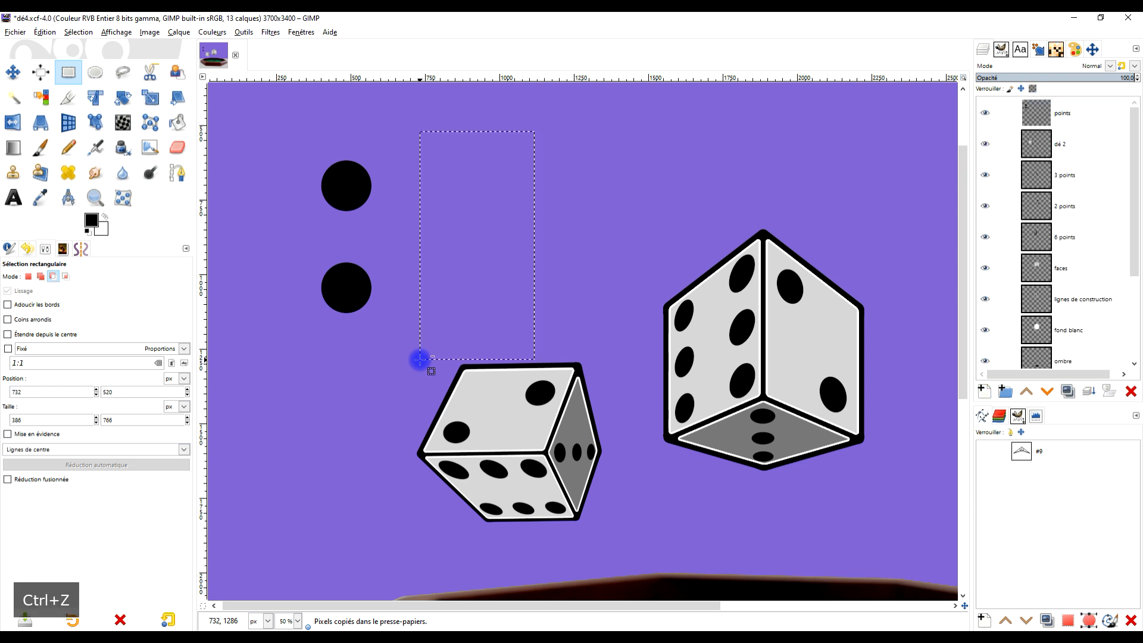
key("ctrl+z")
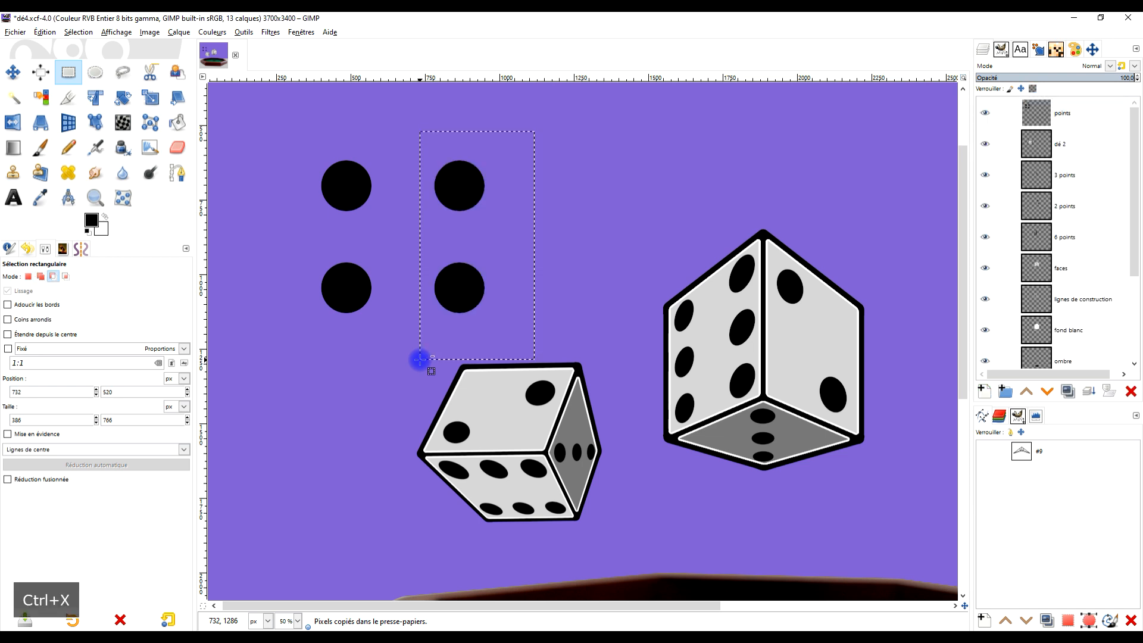
key("ctrl+x")
key("ctrl+v")
key("shift+Left")
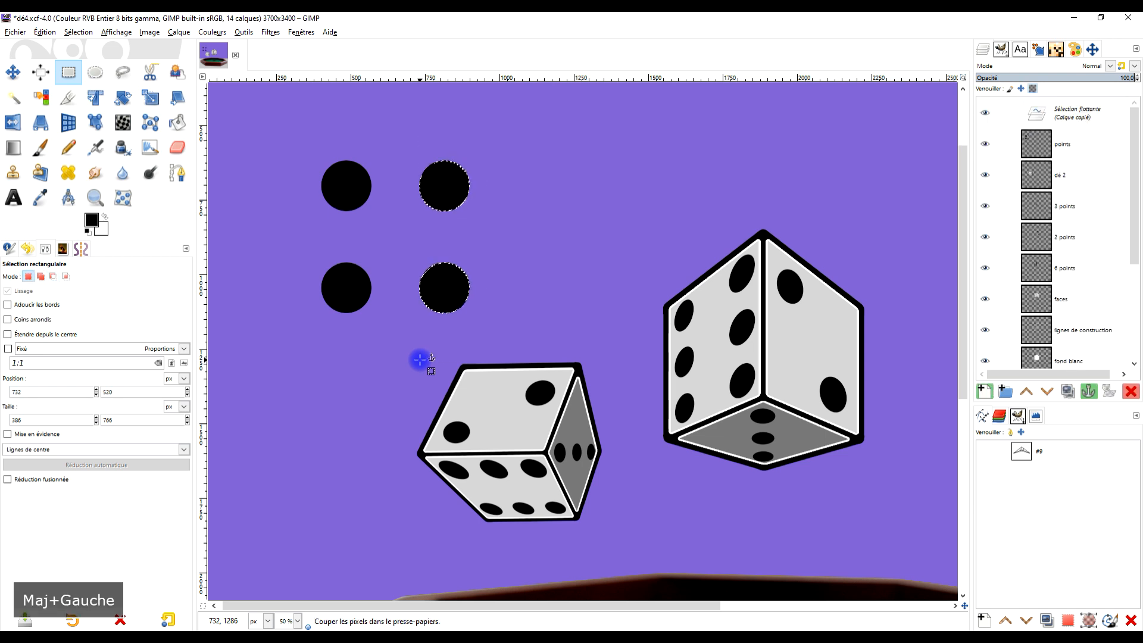
left_click(577, 205)
- Duplicate the four-dot square, place the copy beside it on the right, and anchor it
left_click_drag(585, 326, 605, 341)
left_click_drag(511, 151, 310, 361)
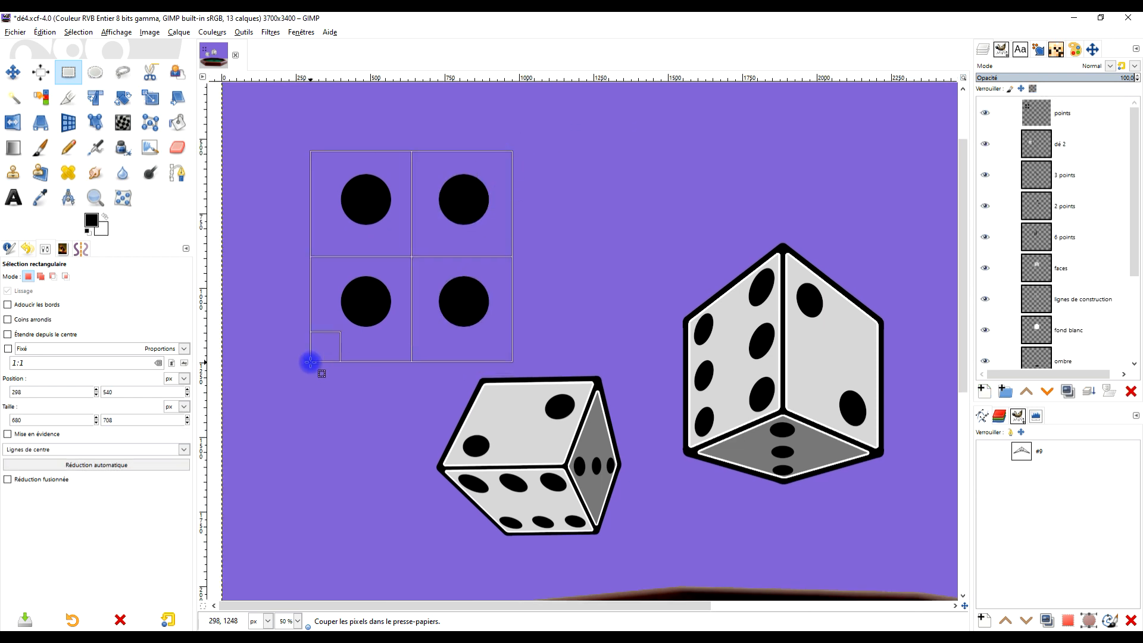
key("ctrl+c")
key("ctrl+v")
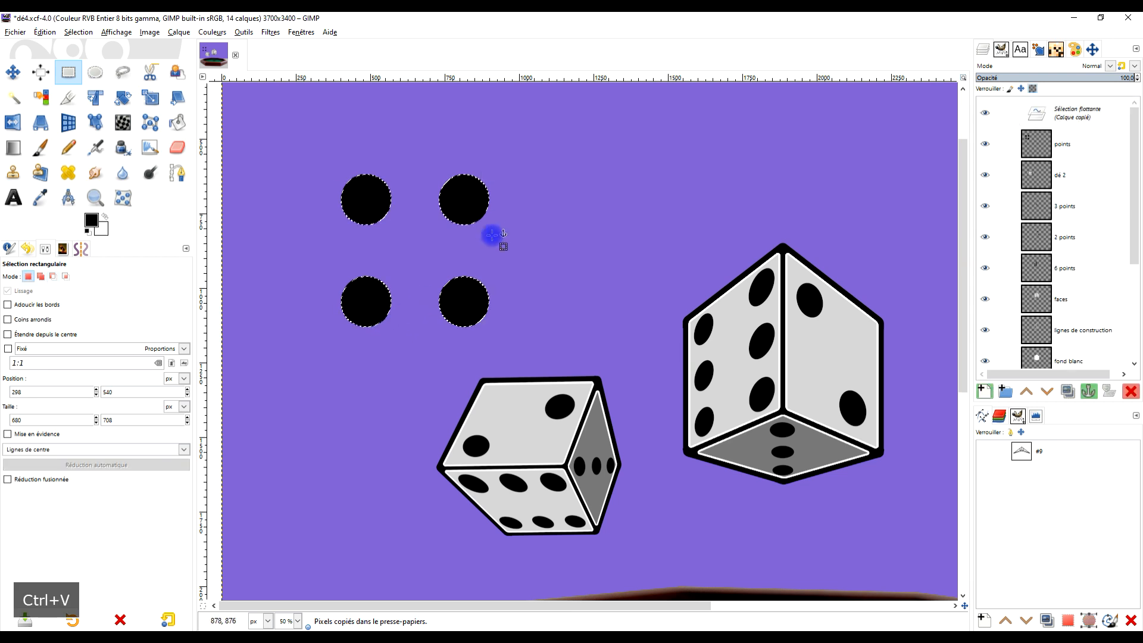
left_click_drag(474, 204, 684, 207)
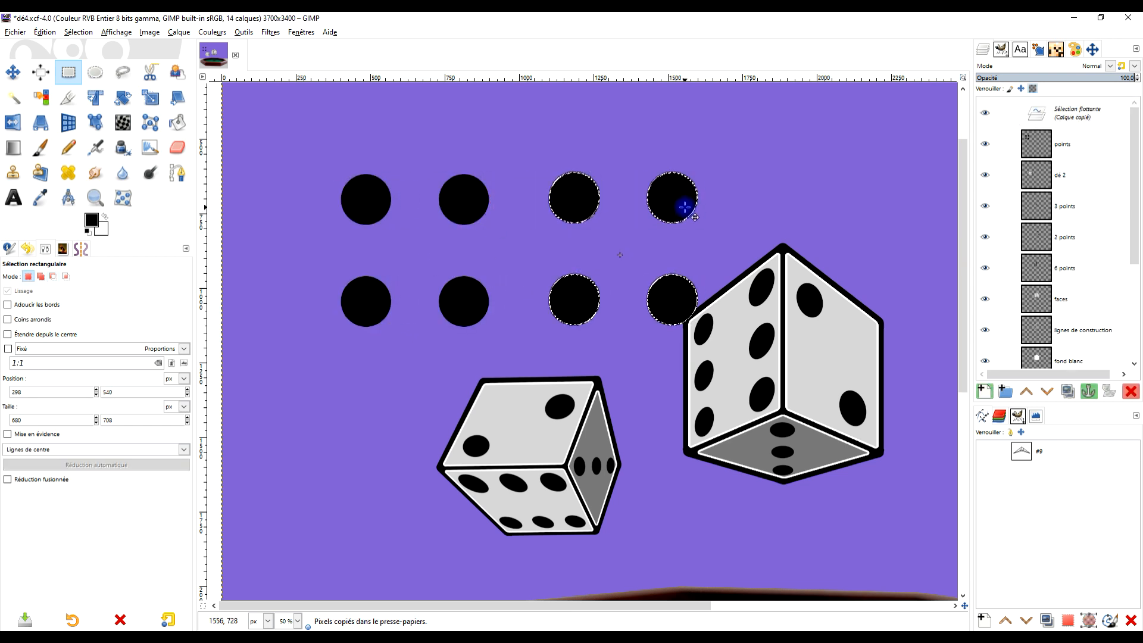
left_click(778, 195)
- Select the upper-right dot of the left four-dot square, lift it in place and paste a second copy of it
left_click_drag(504, 155, 425, 242)
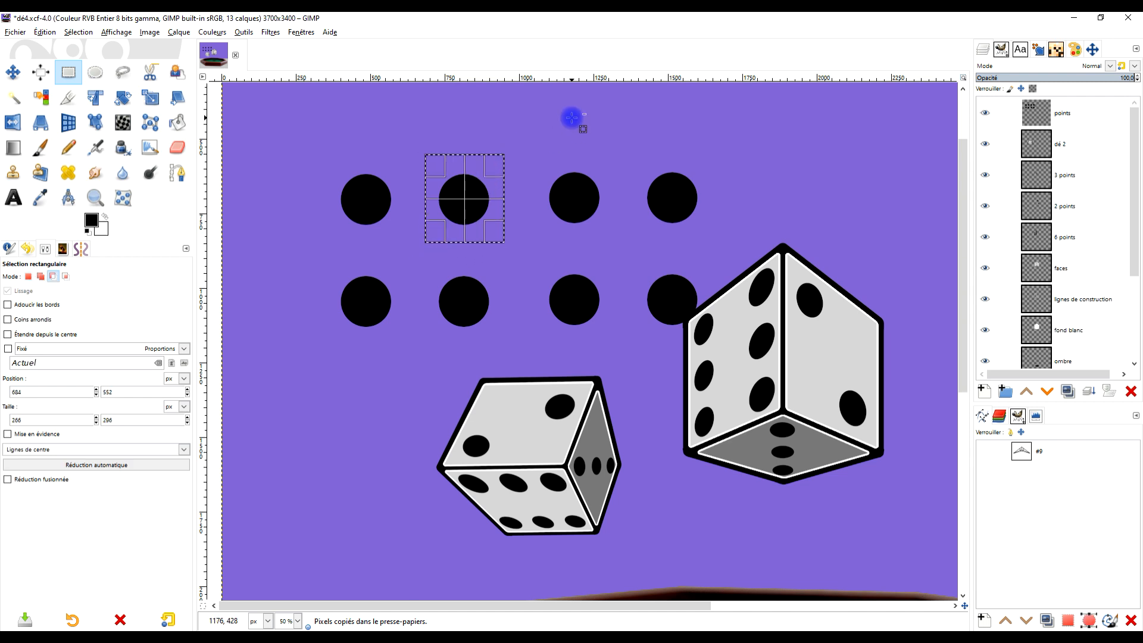
key("ctrl+x")
key("ctrl+v")
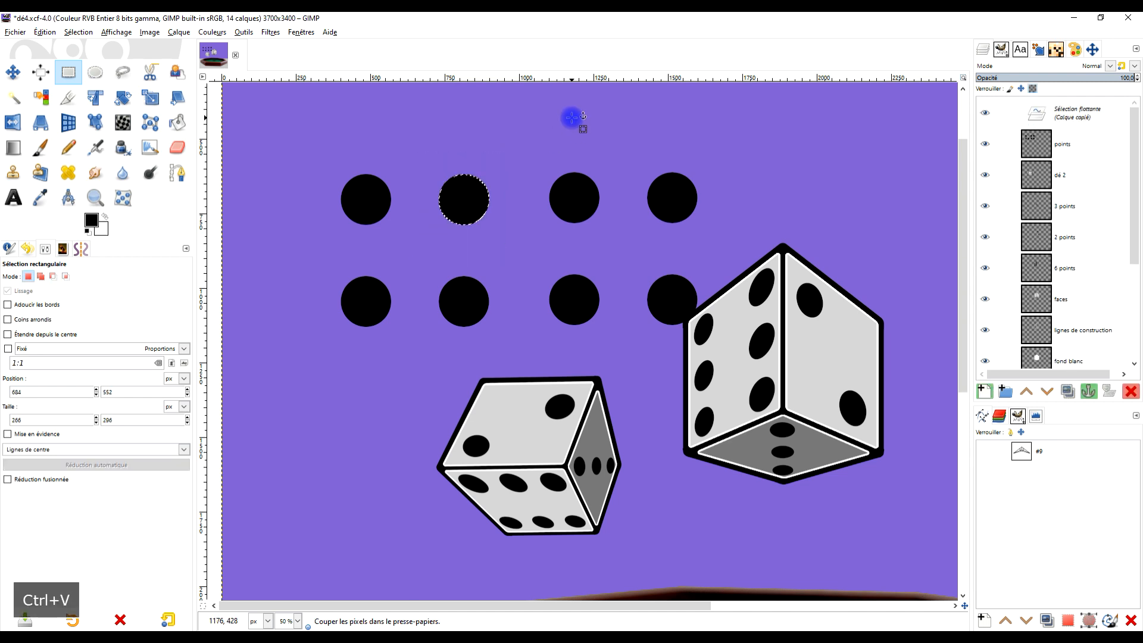
key("ctrl+c")
key("ctrl+v")
- Nudge the copied dot to the centre of the left four-dot square to form a five, and anchor it
key("shift+Left")
key("shift+Left")
key("shift+Left")
key("shift+Left")
key("shift+Left")
key("shift+Left")
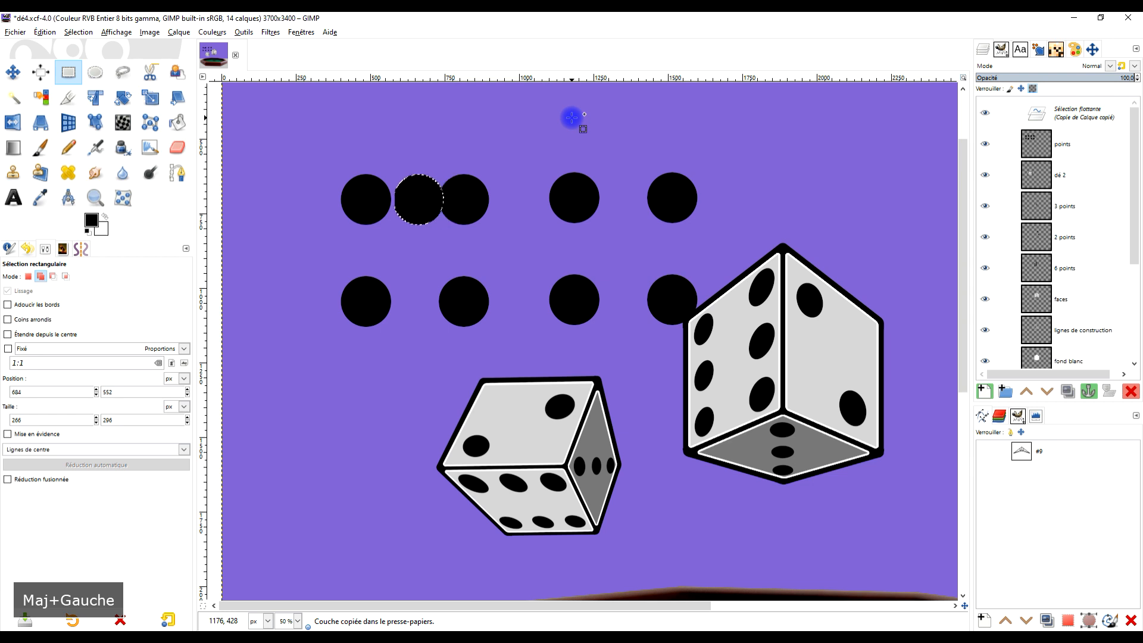
key("shift+Right")
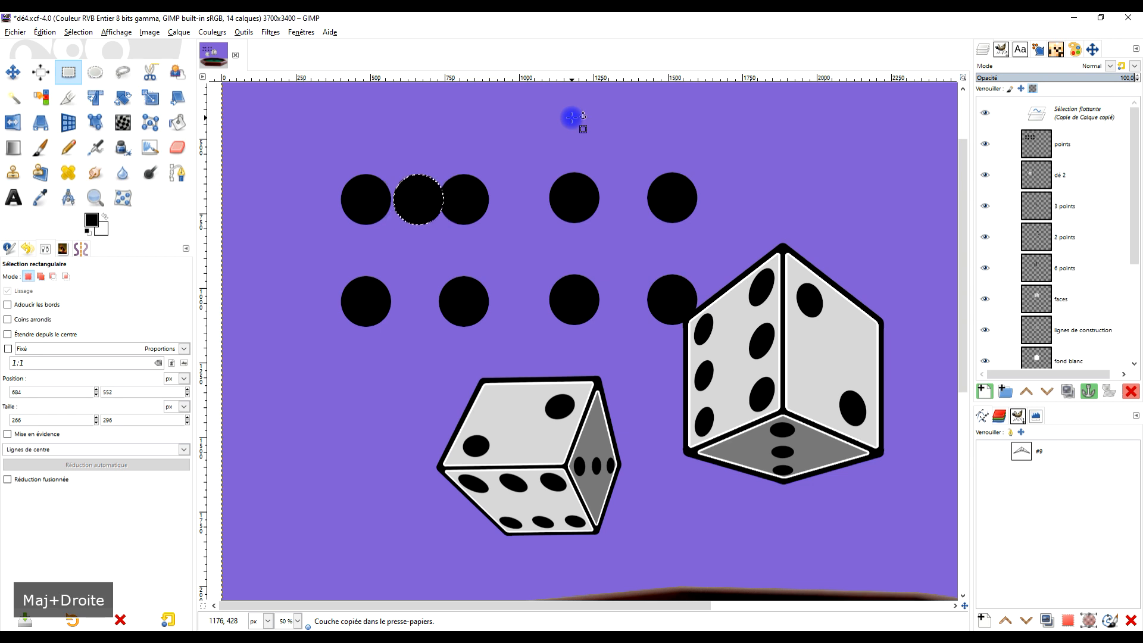
key("Down")
key("shift+Down")
key("shift+Down")
key("shift+Down")
key("shift+Down")
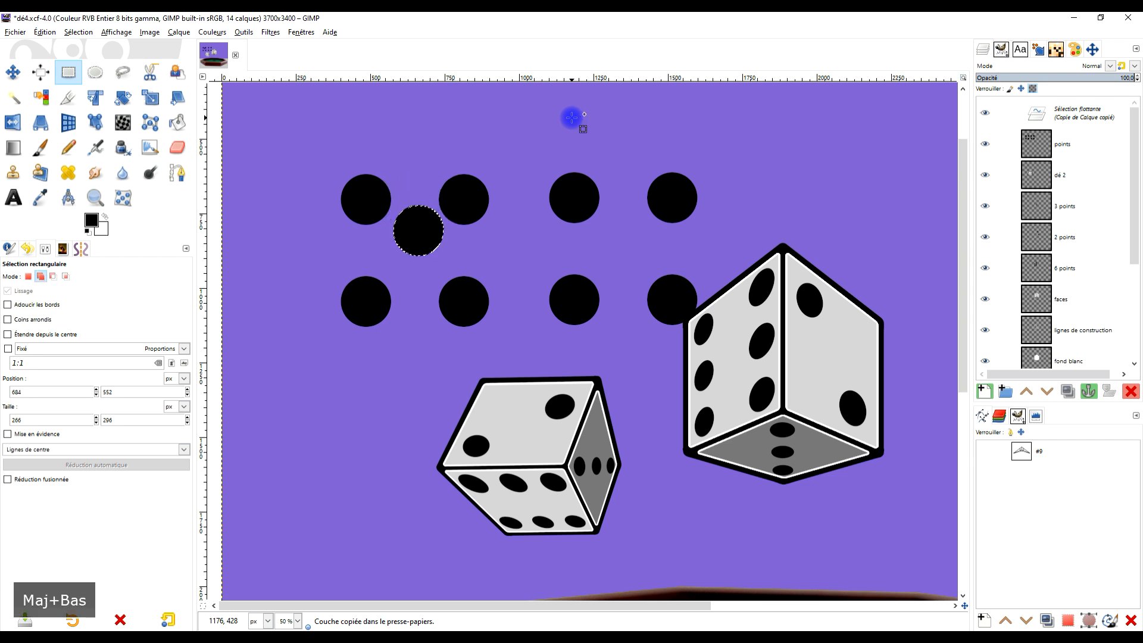
key("shift+Down")
key("shift+Down")
key("Down")
key("shift+Down")
key("shift+Up")
key("Left")
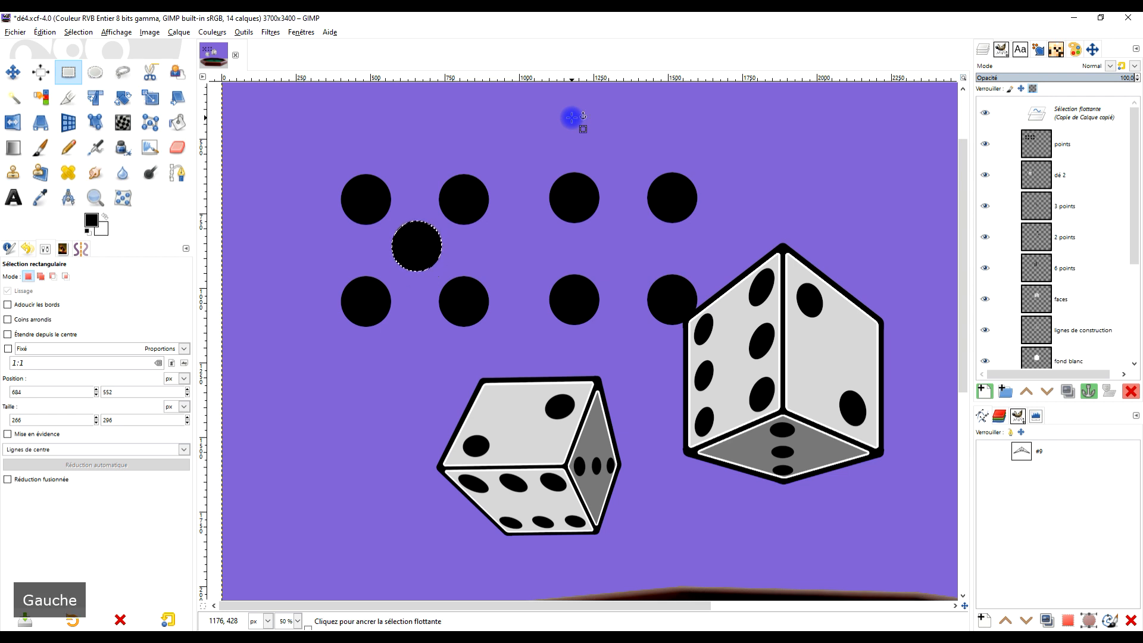
key("Left")
key("Down")
key("Left")
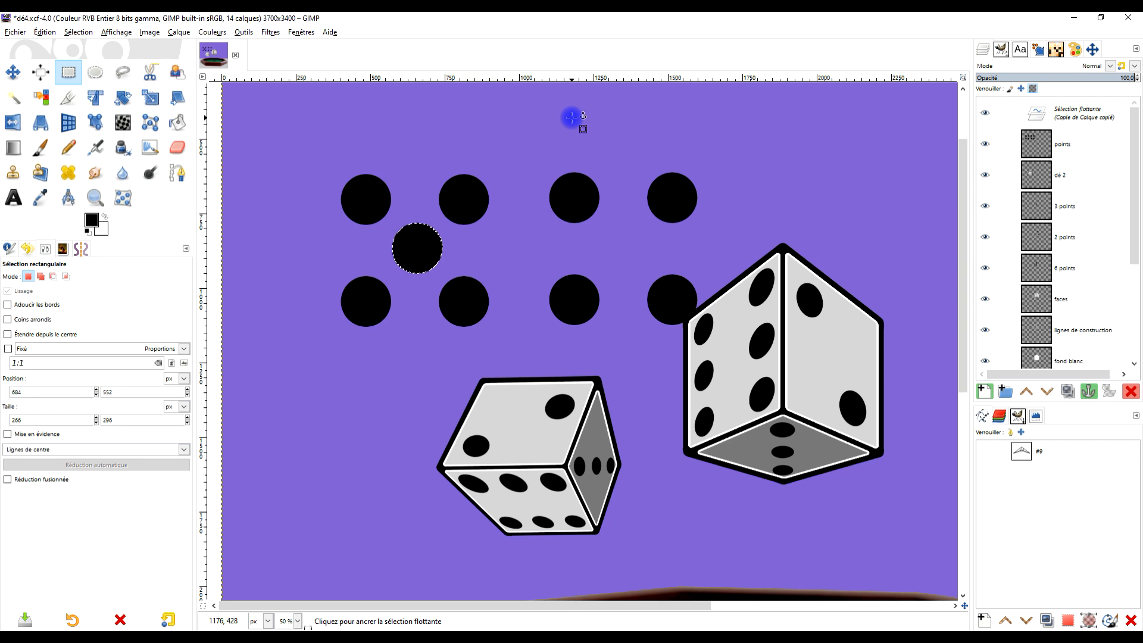
left_click(581, 138)
- On the dé 2 layer, outline the smaller die's upper two-dot face with Free Select, just inside its white edge
scroll(645, 141, "down", 1, "ctrl")
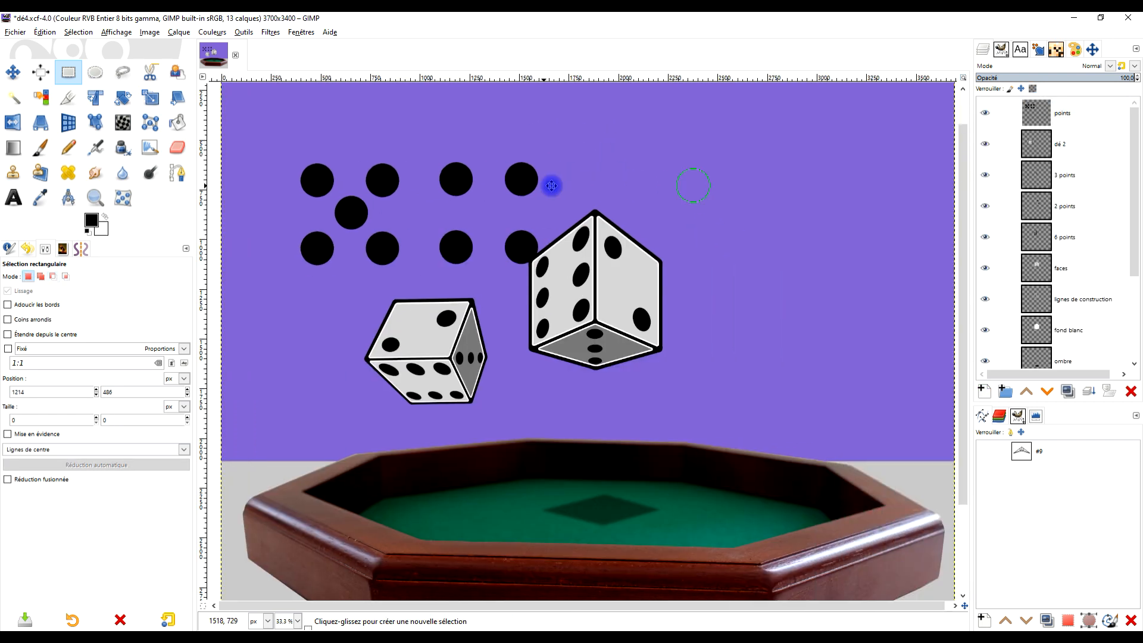
scroll(493, 299, "up", 2, "ctrl")
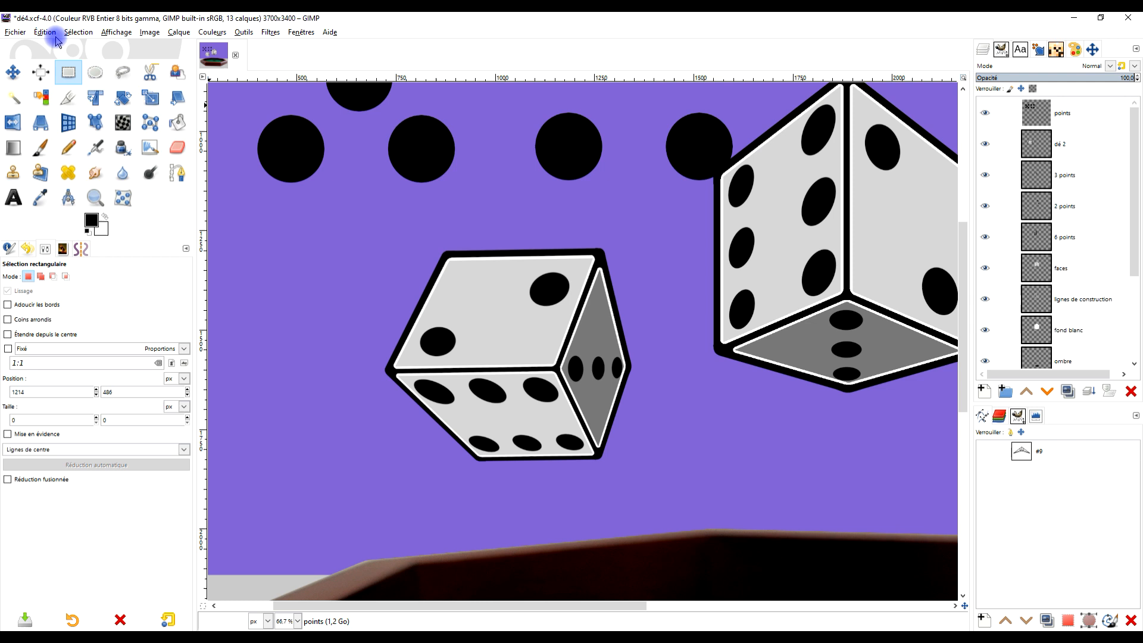
left_click(123, 72)
left_click(1086, 151)
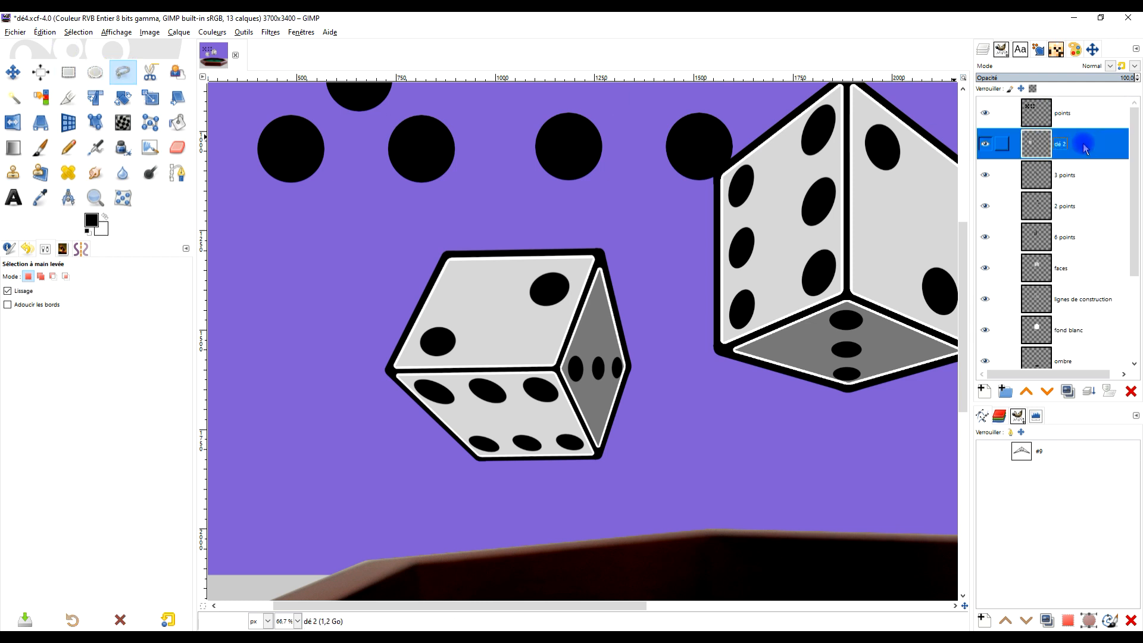
left_click(399, 363)
left_click(456, 255)
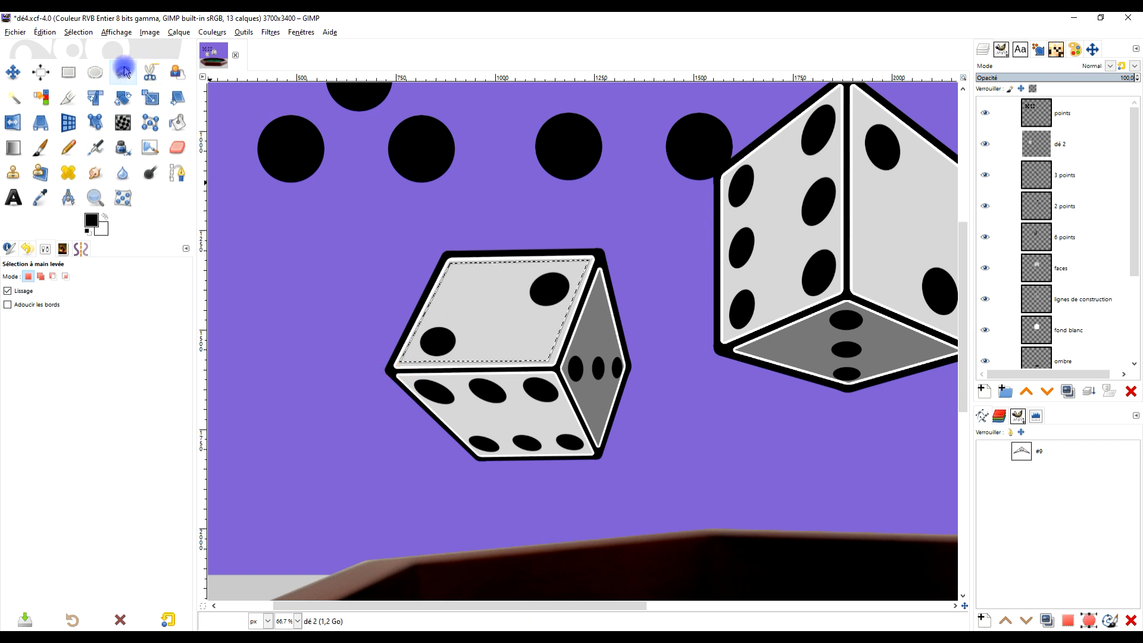
- Add the smaller die's lower six-dot face to the selection by outlining it just inside its white edge
left_click(40, 276)
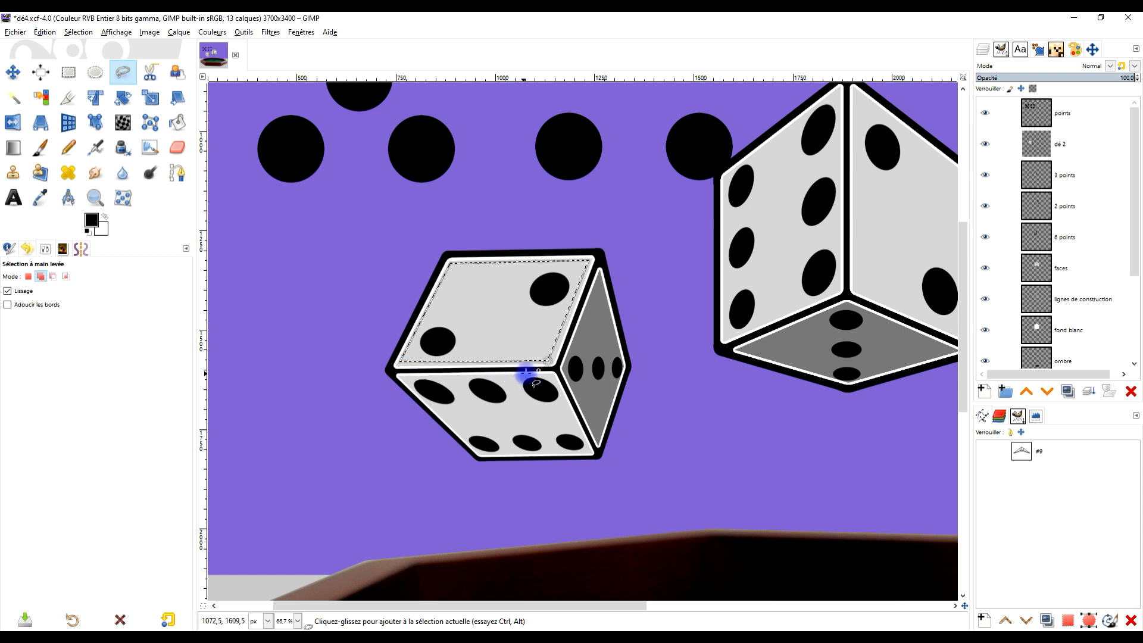
scroll(449, 397, "up", 2)
key("Return")
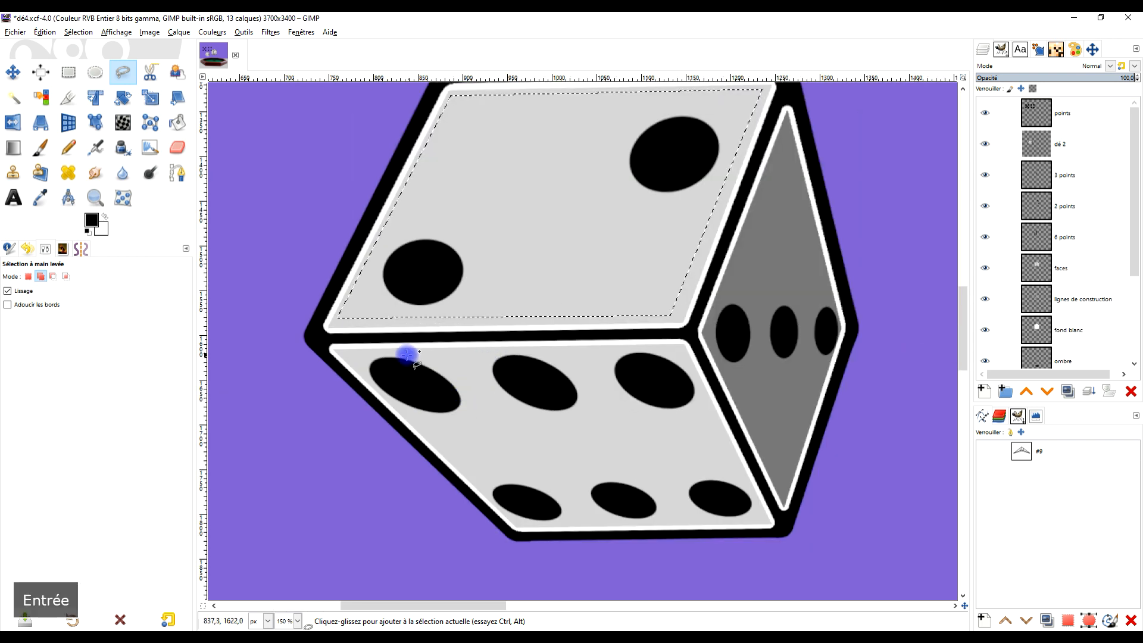
left_click(351, 355)
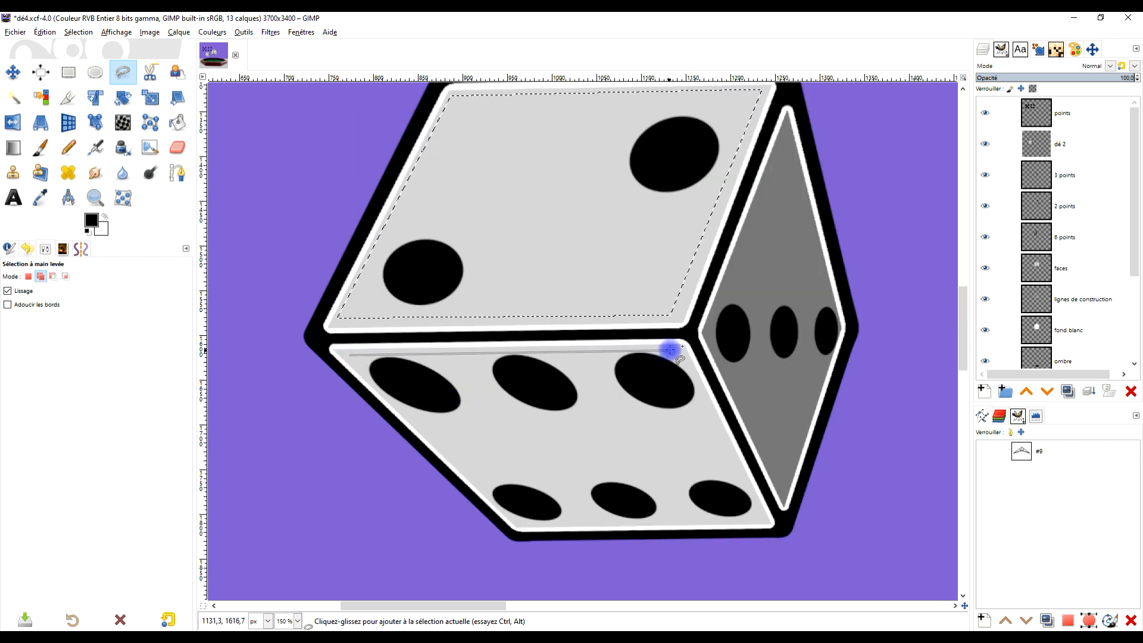
left_click(763, 516)
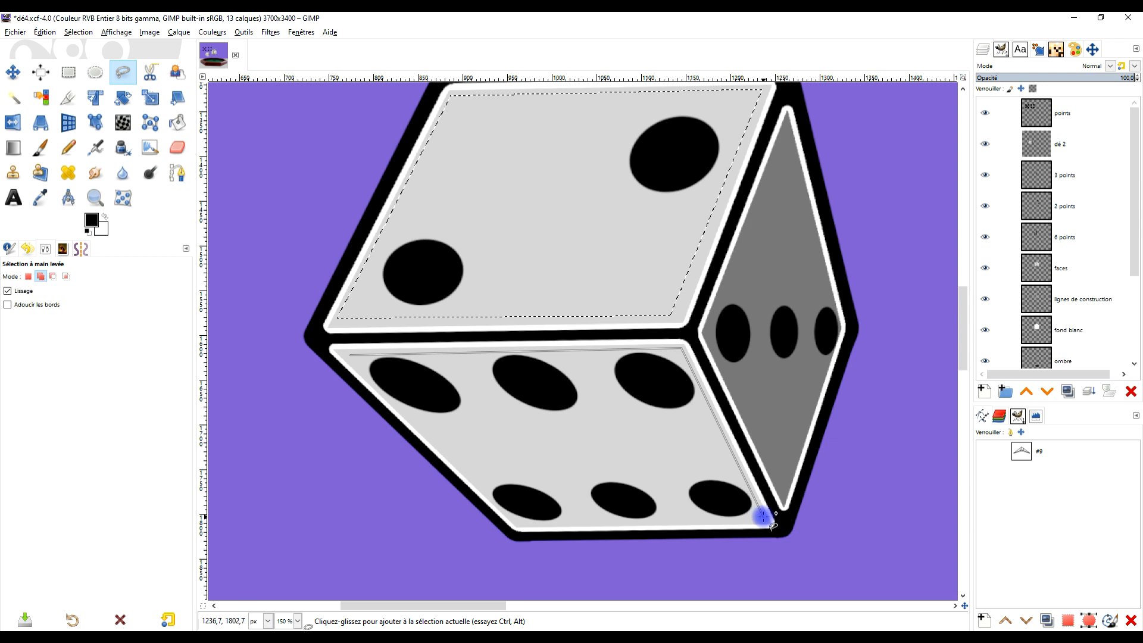
left_click(516, 523)
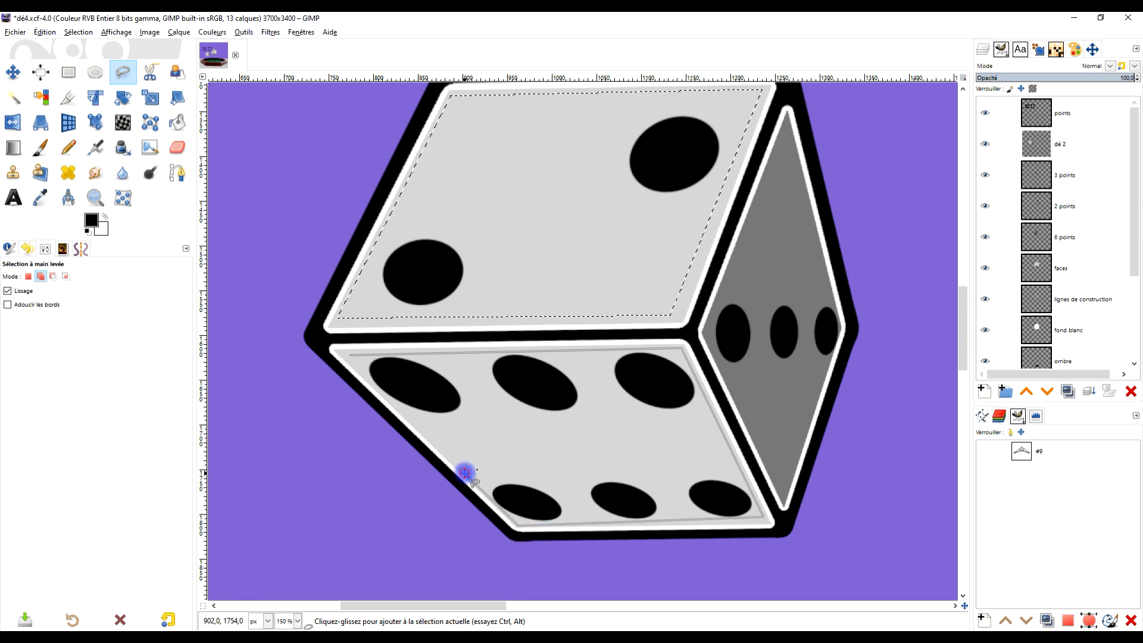
left_click(350, 355)
mouse_move(796, 272)
left_mouse_down()
mouse_move(676, 323)
mouse_move(661, 305)
left_mouse_up()
key("Return")
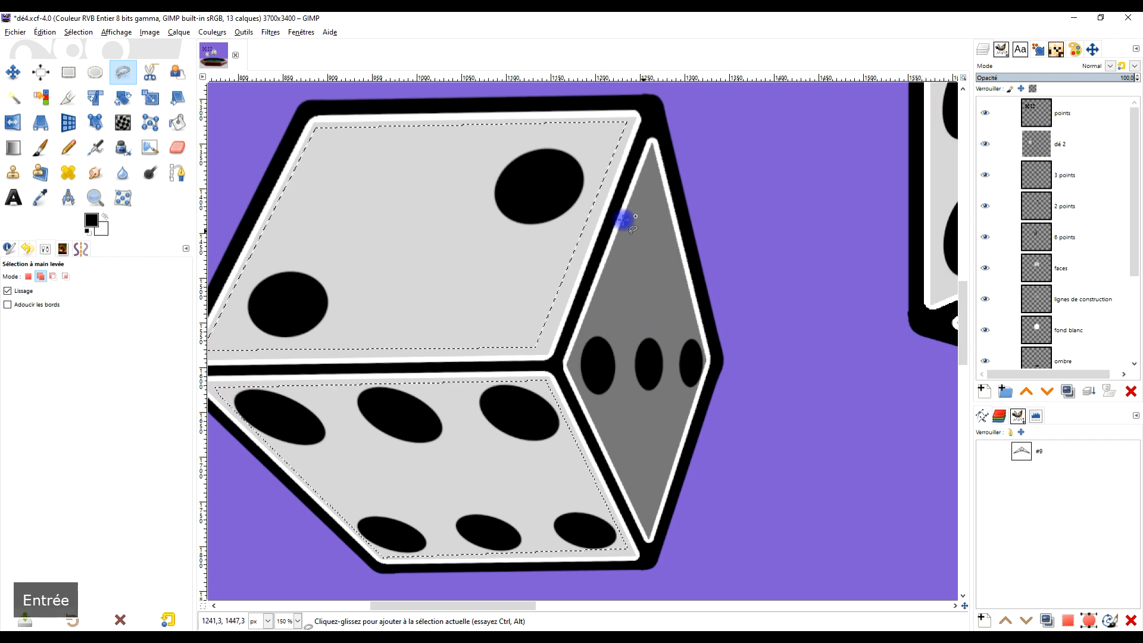
- Add the smaller die's dark three-dot diamond face to the selection by outlining it inside its white edge
left_click(650, 150)
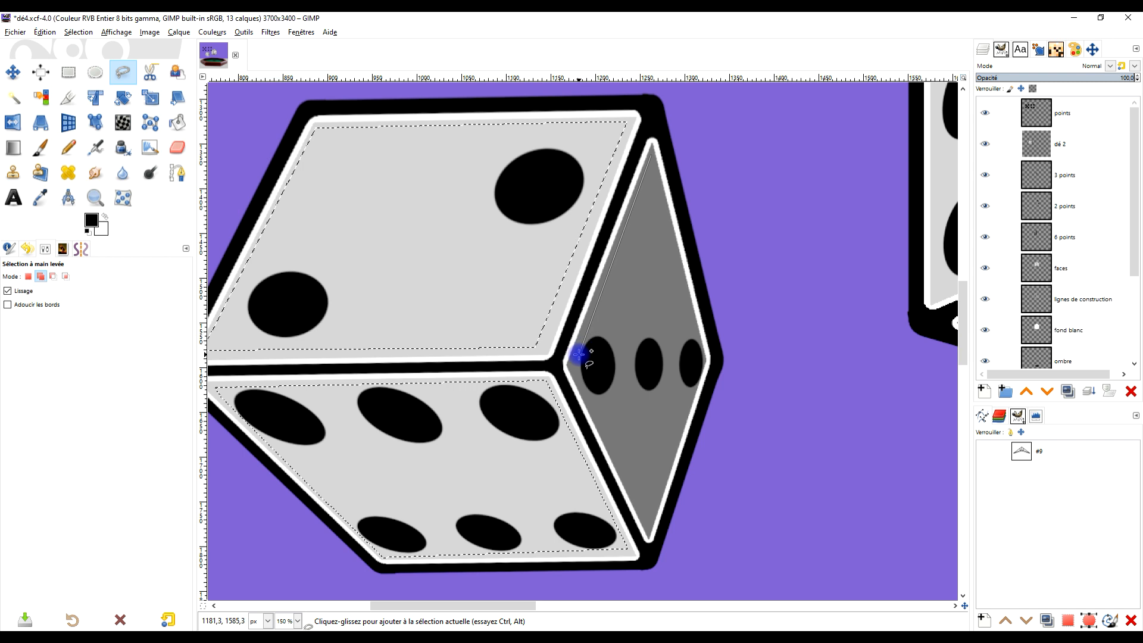
left_click(649, 530)
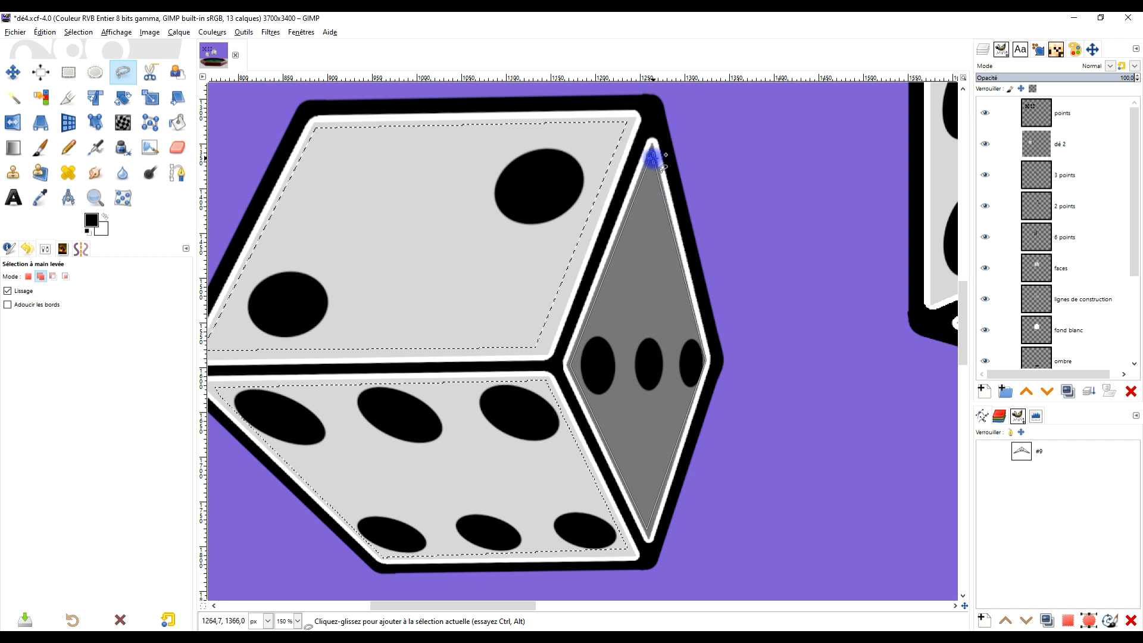
key("Return")
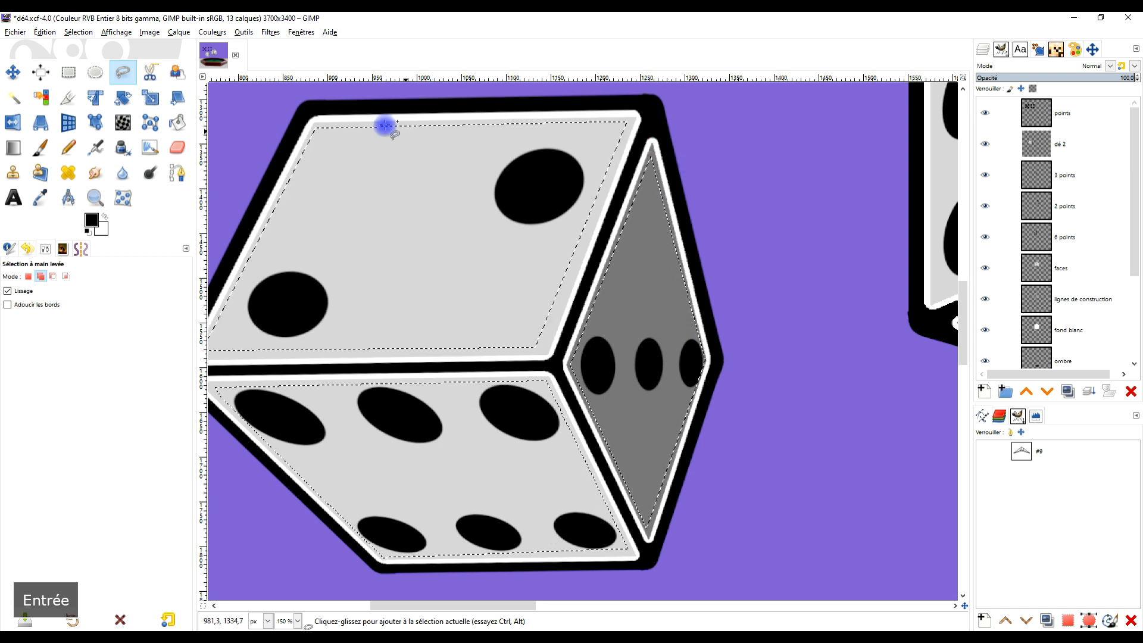
- Sample the faces' light grey as background colour and dark grey as foreground, and cover the selected faces' dots with light grey
left_click(40, 197)
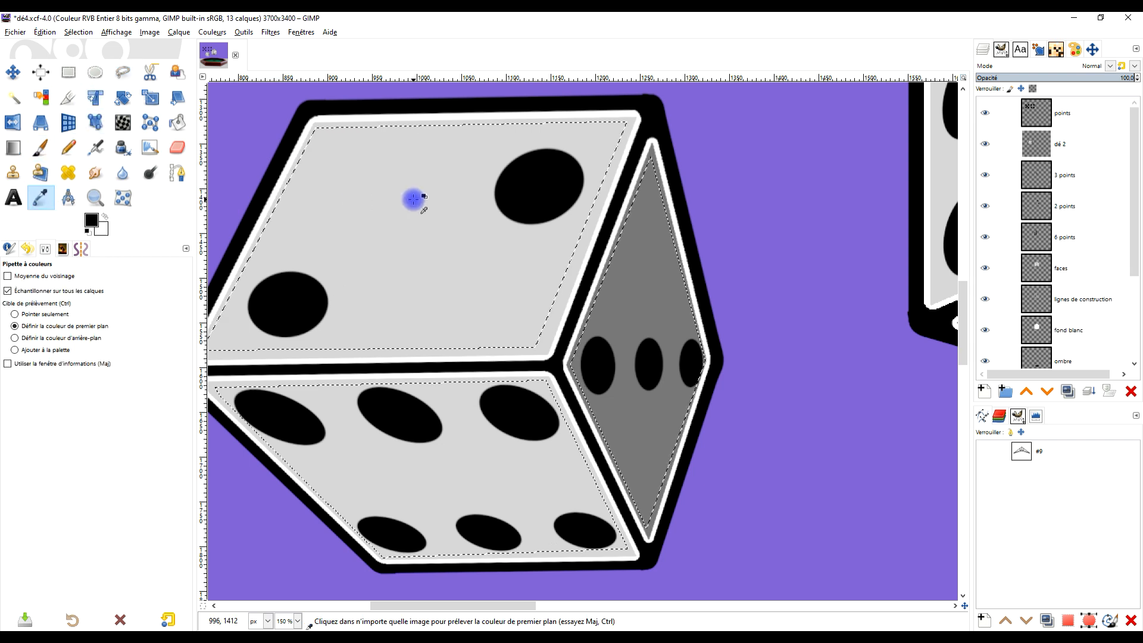
left_click(99, 231)
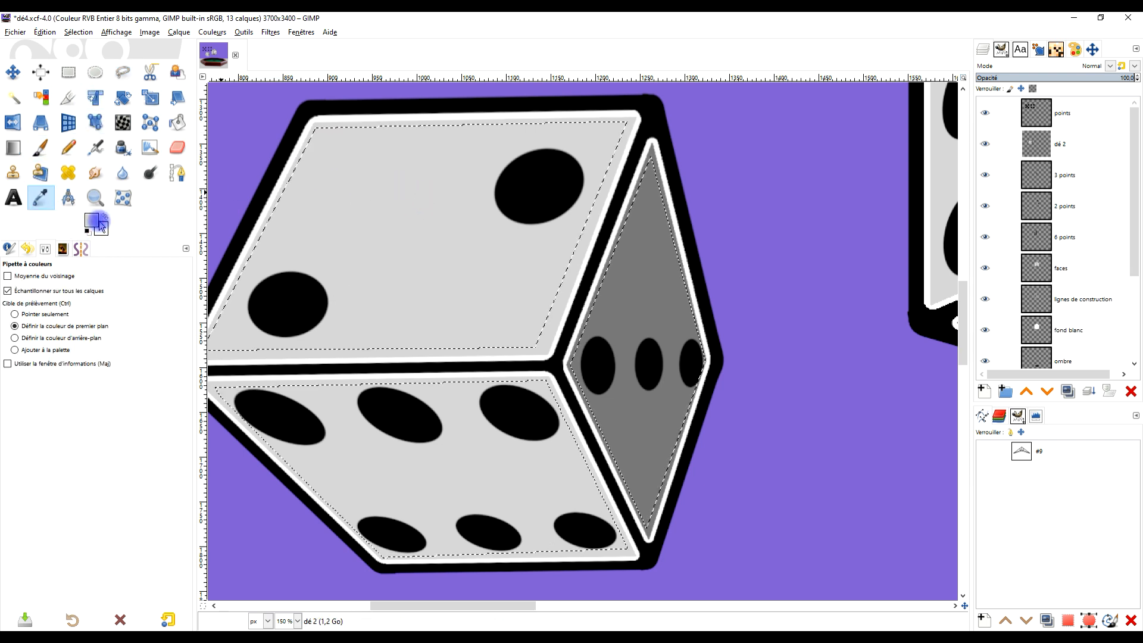
left_click_drag(92, 225, 85, 223)
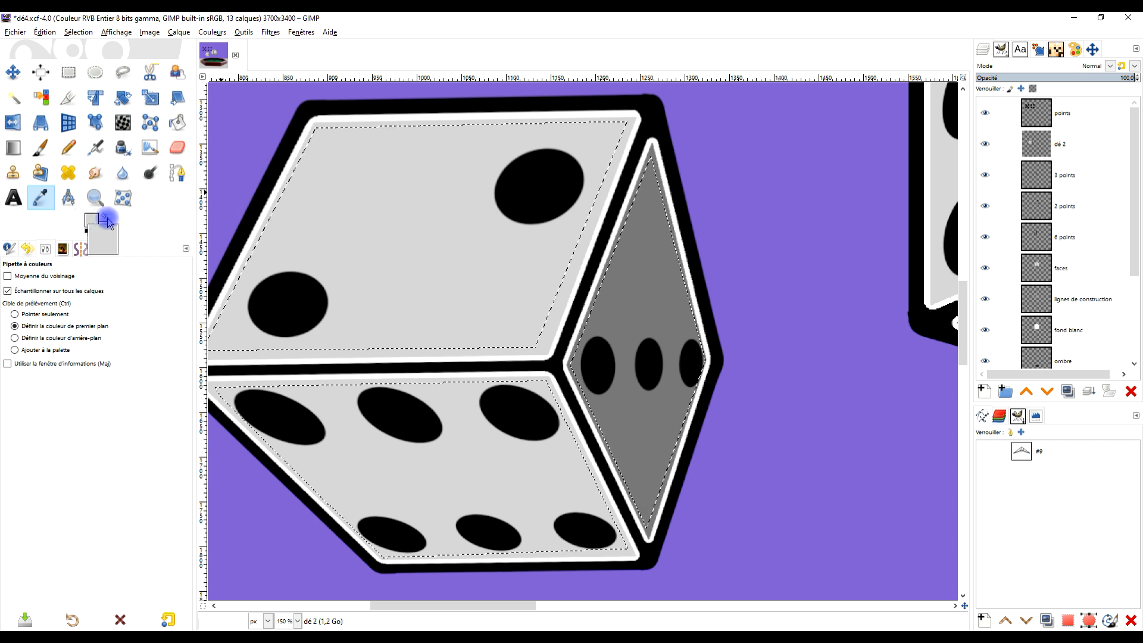
left_click(106, 217)
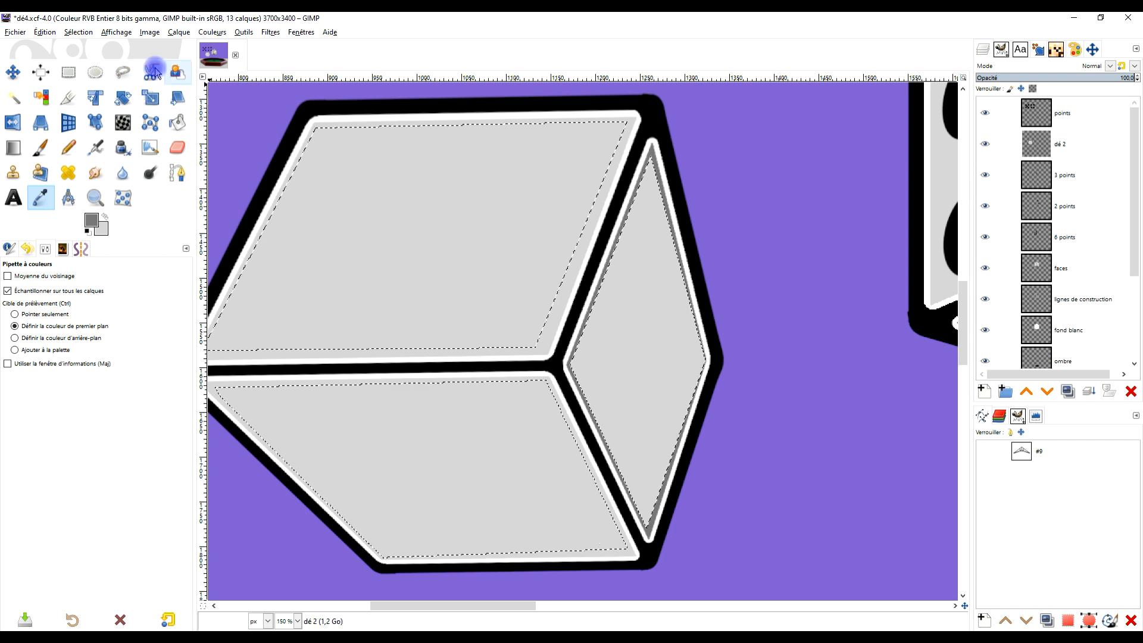
- Subtract the smaller die's two large light faces from the selection with Free Select, keeping only the narrow diamond face selected
scroll(382, 191, "down", 2)
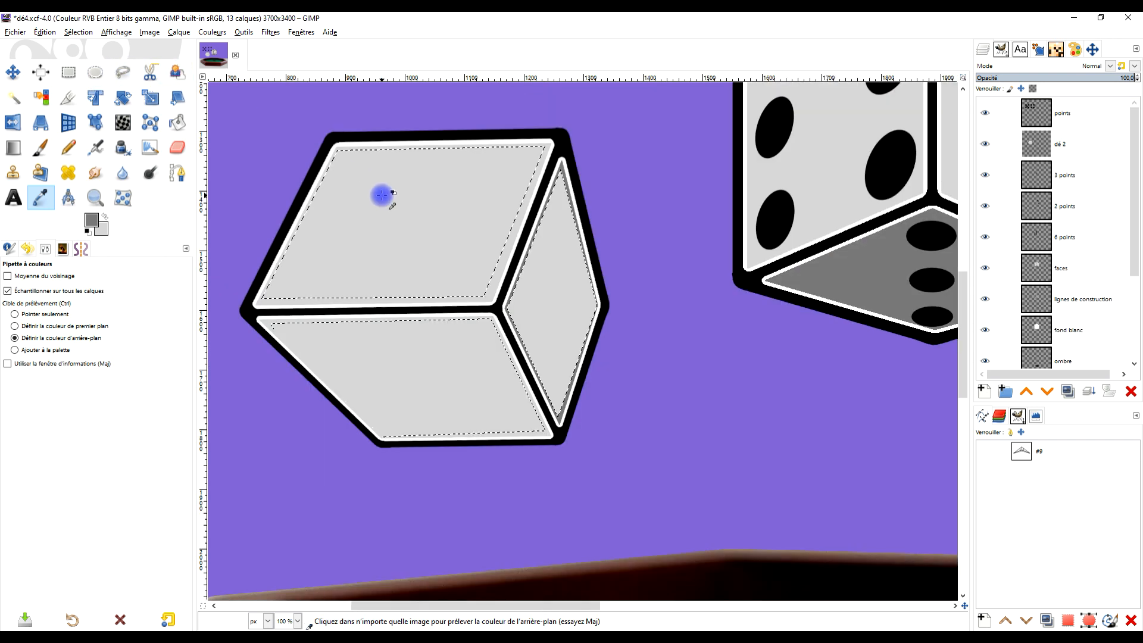
left_click(123, 73)
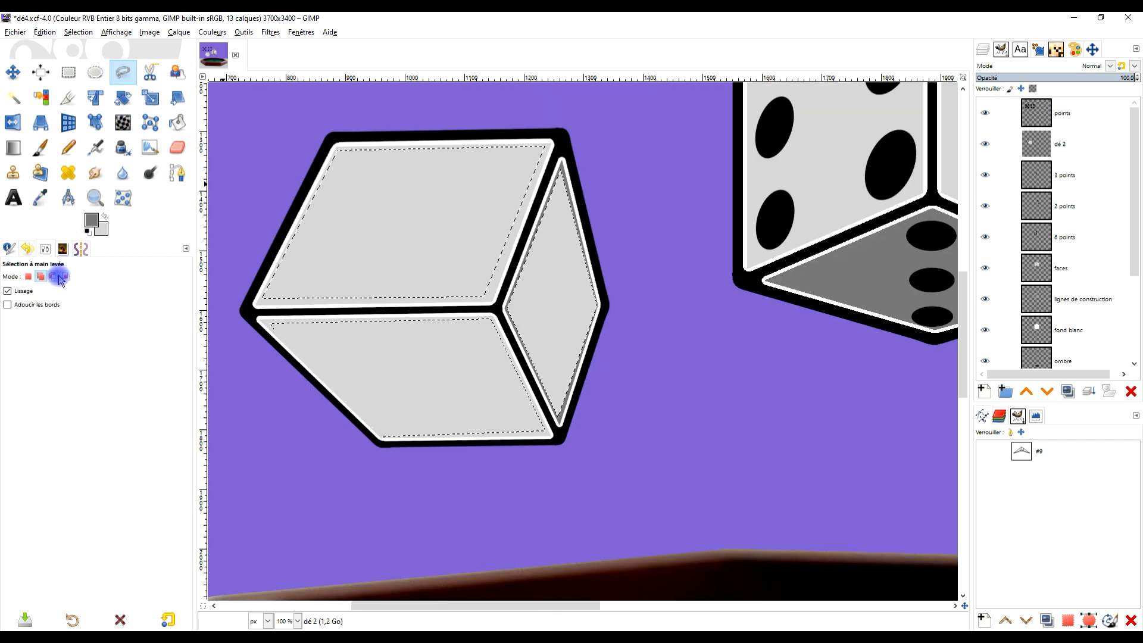
left_click(55, 277)
scroll(393, 258, "up", 1)
mouse_move(626, 169)
left_mouse_down()
mouse_move(649, 191)
mouse_move(730, 129)
left_mouse_up()
left_click(733, 117)
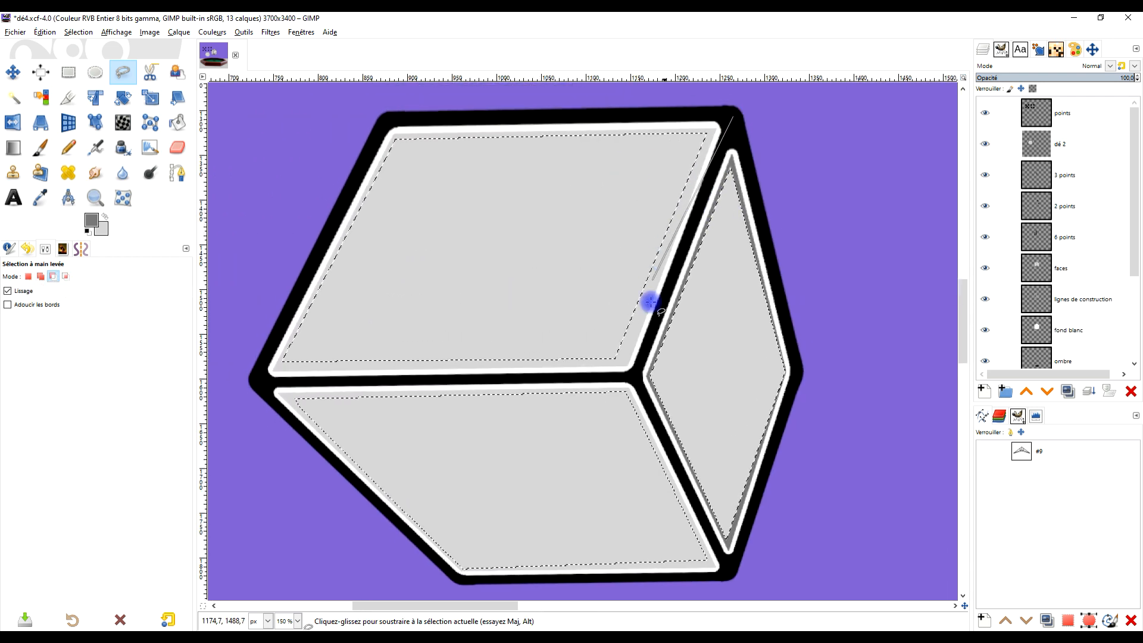
left_click(633, 377)
left_click(737, 591)
left_click(407, 589)
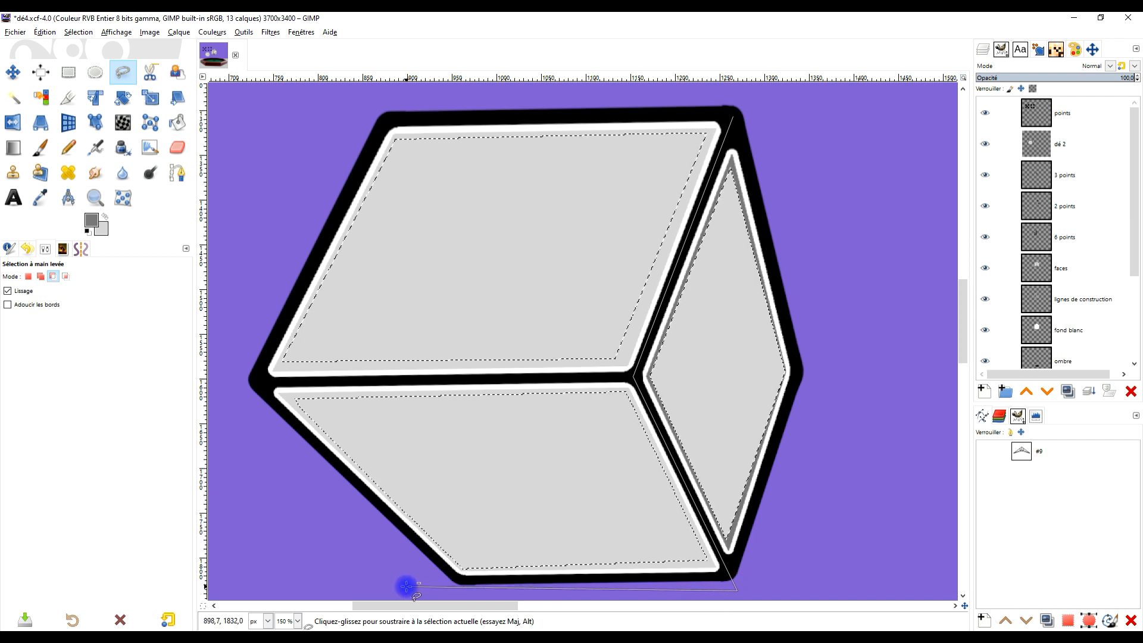
left_click(235, 369)
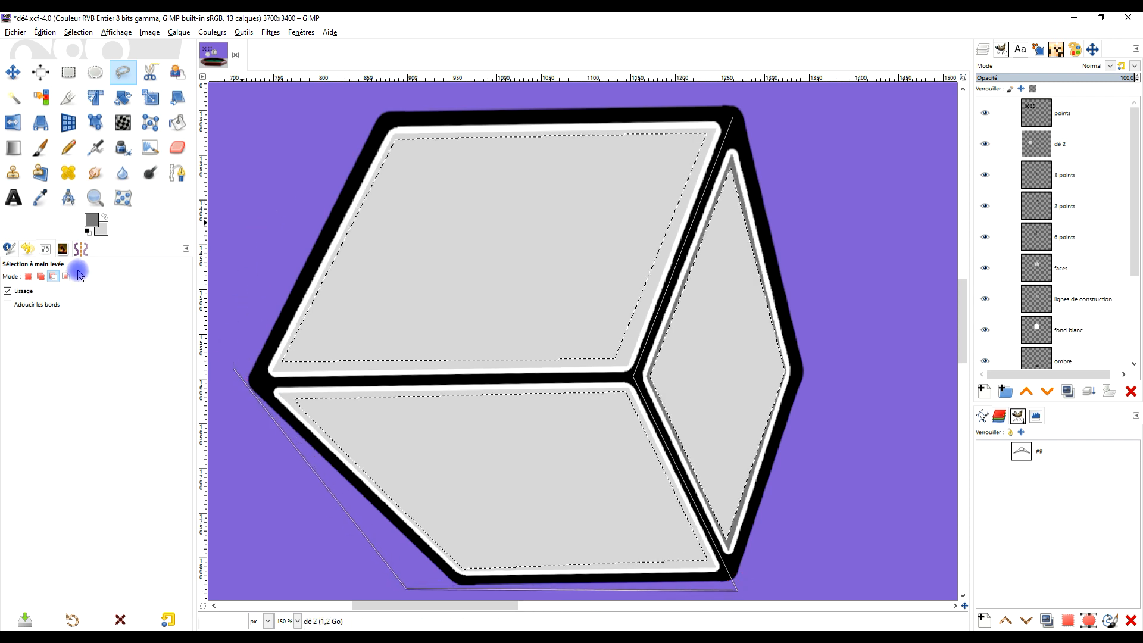
left_click(251, 295)
left_click(376, 101)
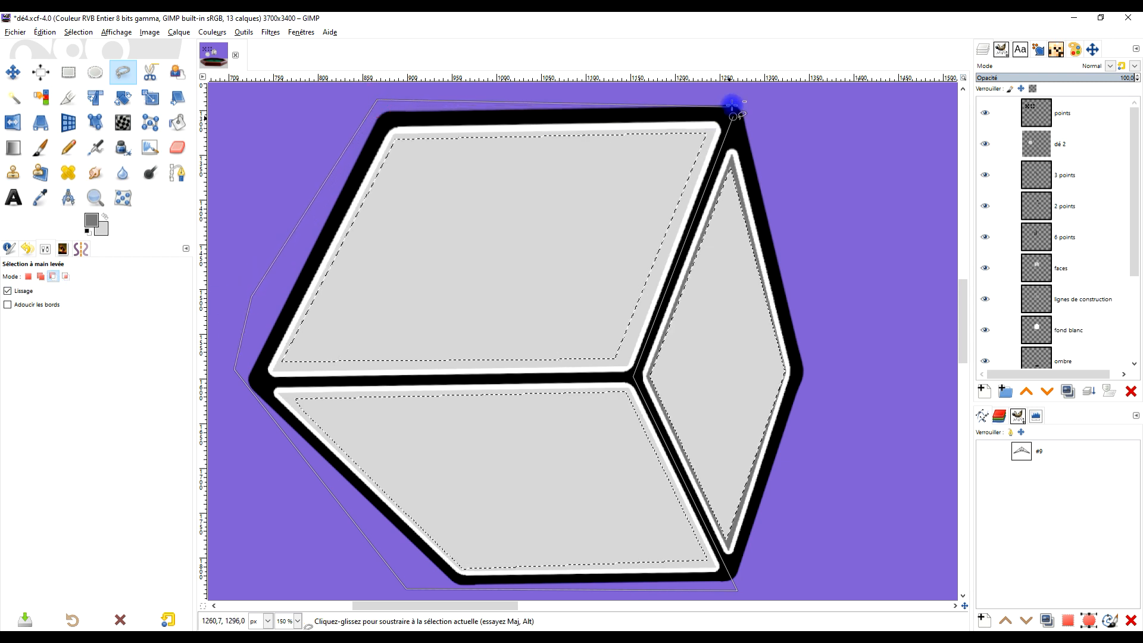
key("Return")
- Fill the selected diamond face with the dark grey foreground colour and clear the selection
mouse_move(773, 302)
left_mouse_down()
mouse_move(699, 252)
mouse_move(677, 261)
left_mouse_up()
left_click_drag(87, 225, 570, 318)
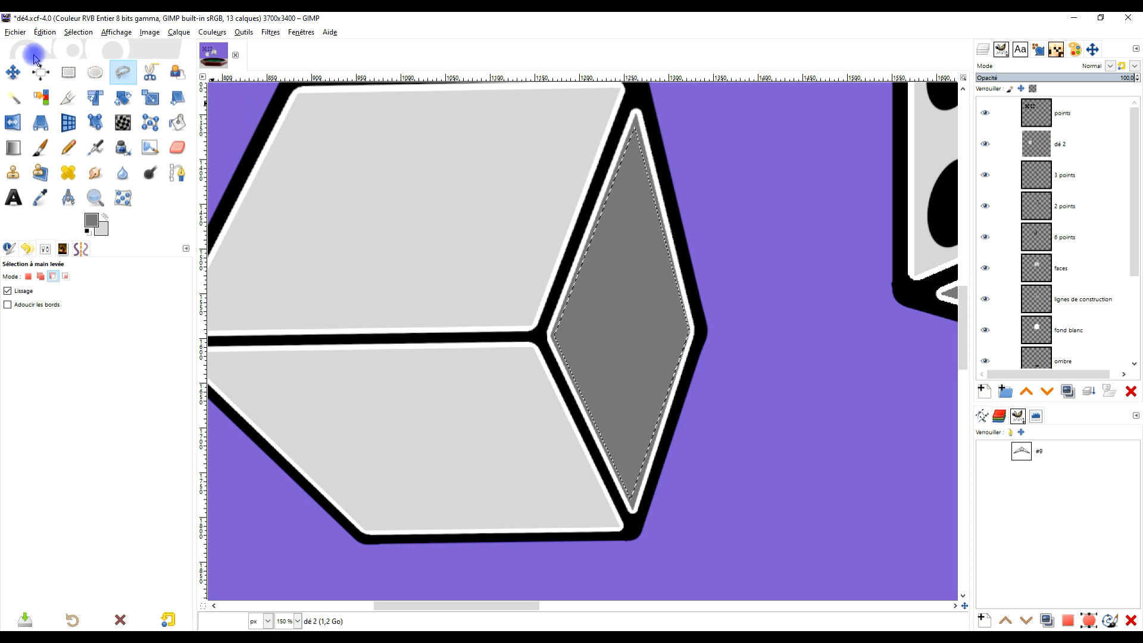
left_click(95, 72)
left_click(427, 166)
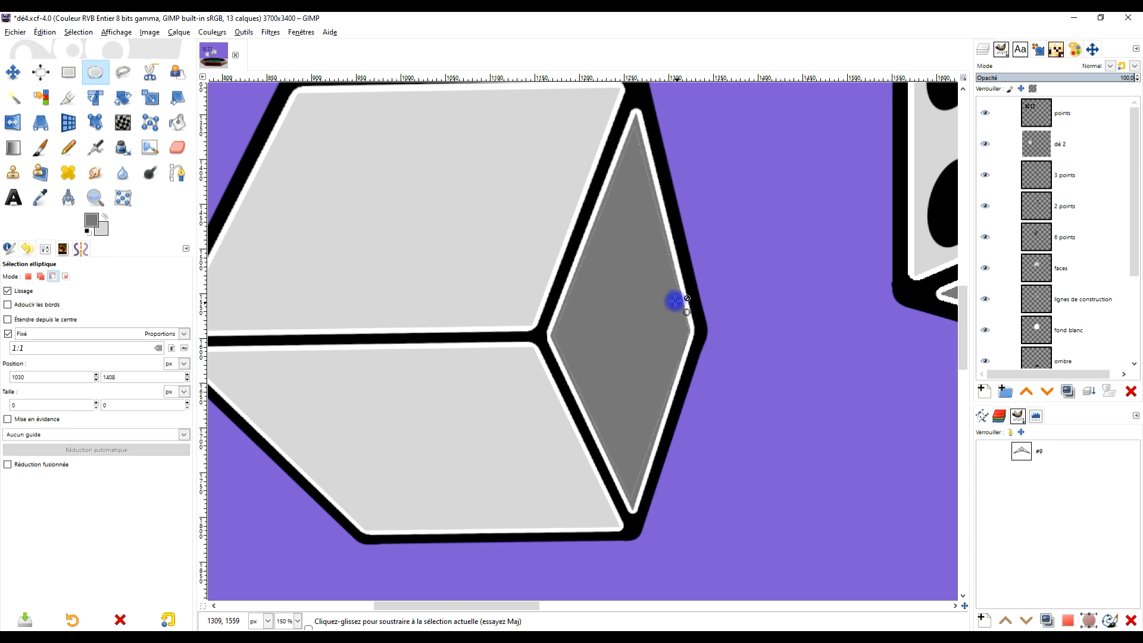
- Paint dark grey over the faint line inside the diamond face's upper-left edge, using the 2. Hardness 100 brush at size 51
scroll(675, 299, "up", 2)
left_click_drag(654, 288, 623, 424)
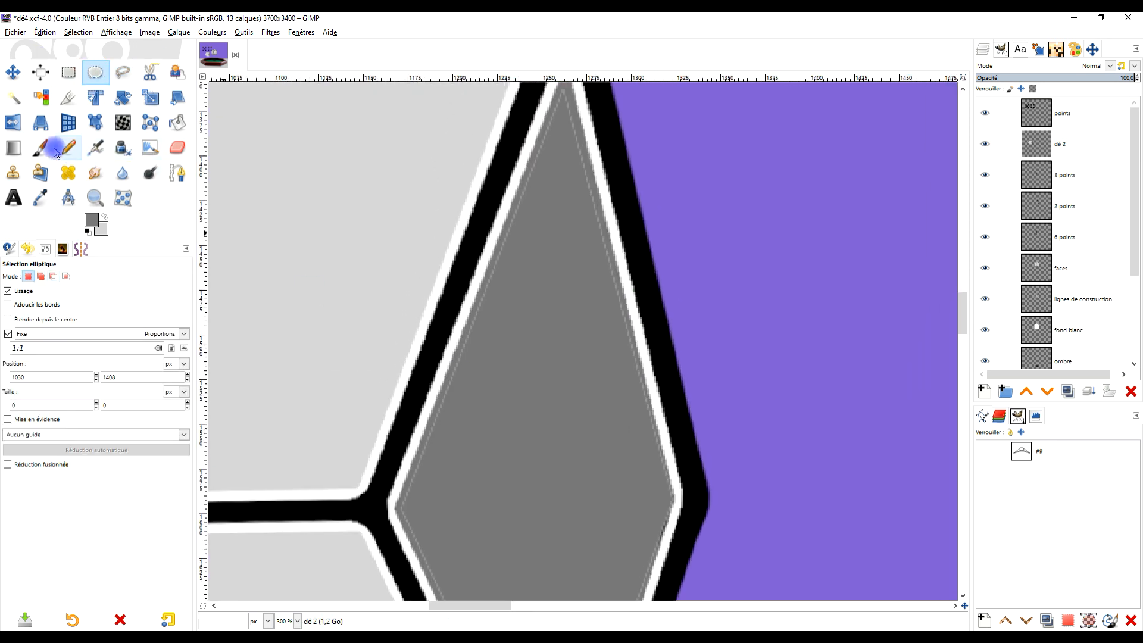
left_click(40, 147)
scroll(452, 470, "up", 2)
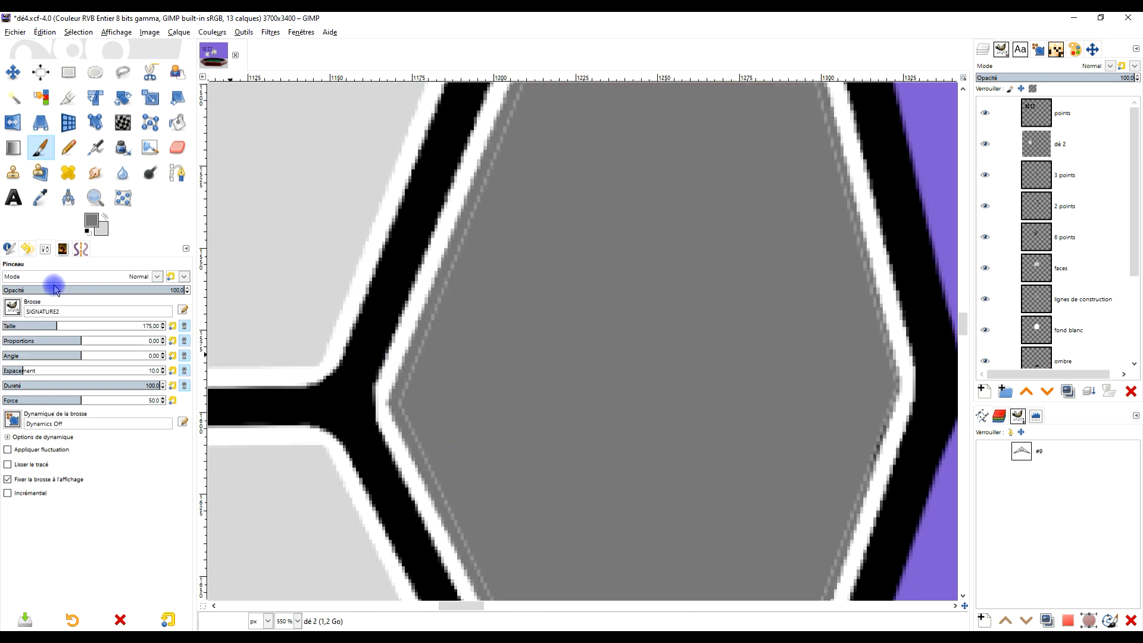
left_click(12, 306)
scroll(41, 464, "up", 2)
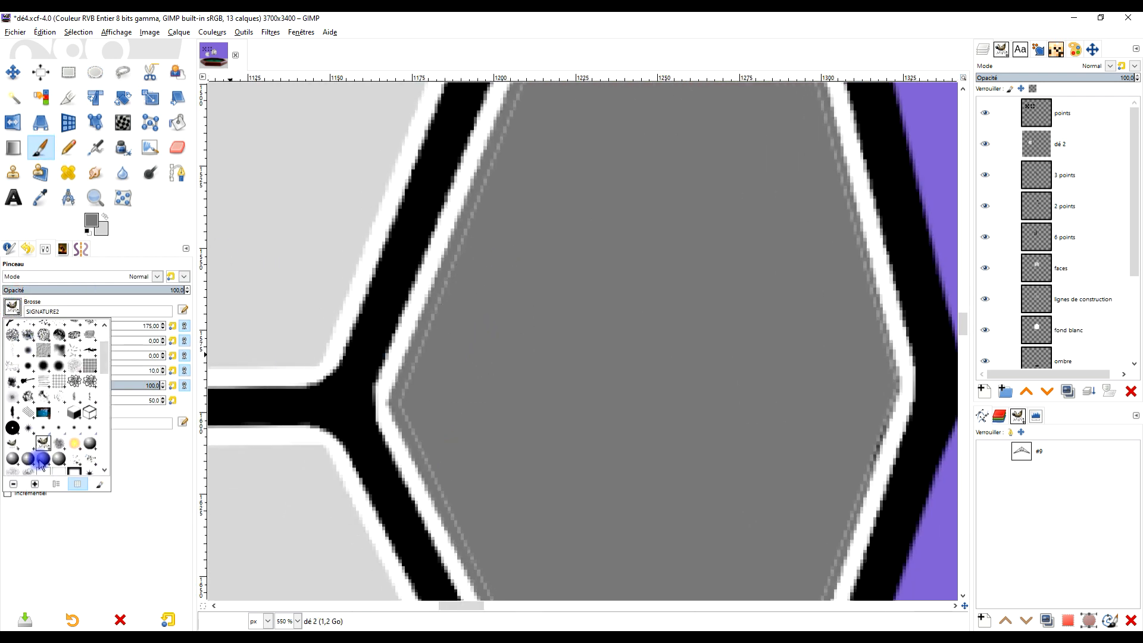
left_click(45, 348)
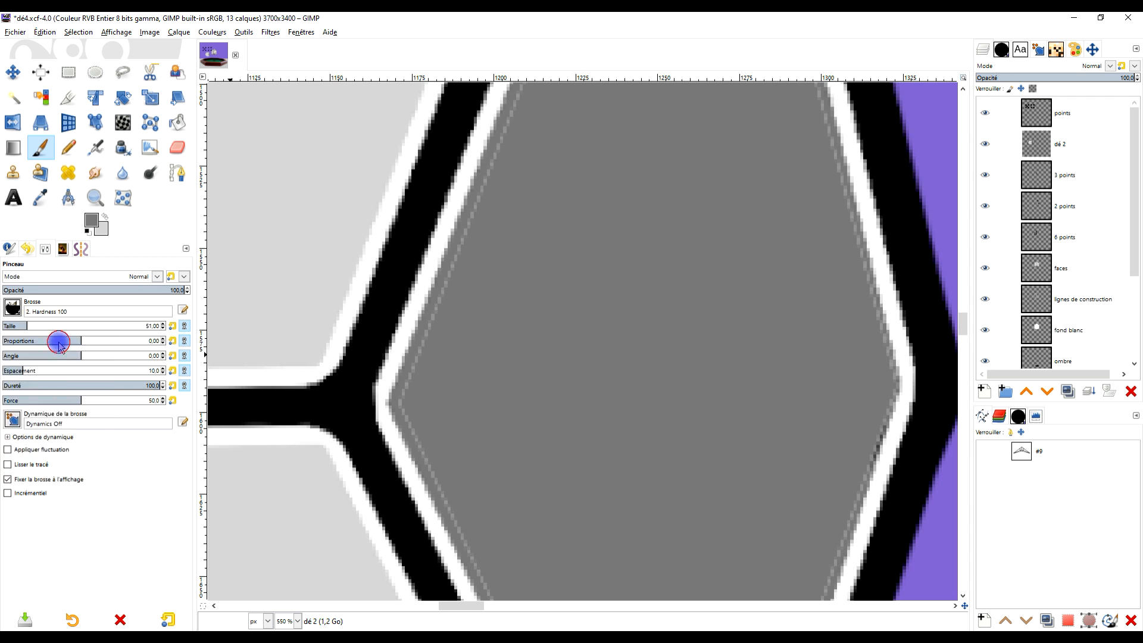
left_click(413, 386)
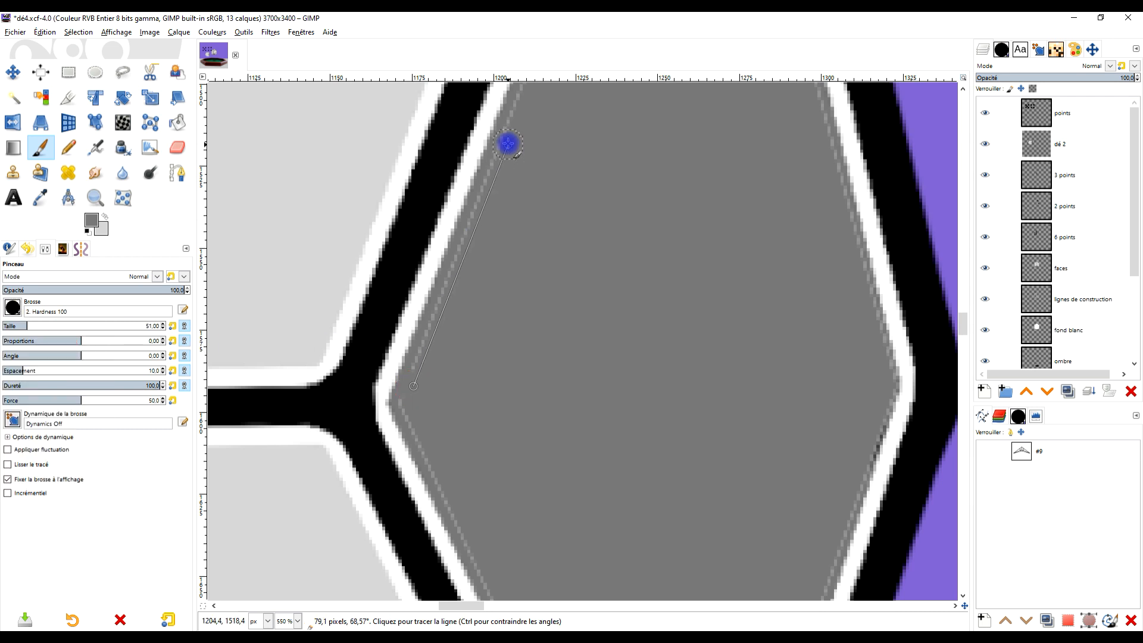
left_click(508, 141, "shift")
left_click_drag(576, 151, 520, 423)
left_click(572, 111, "shift")
left_click_drag(601, 176, 544, 434)
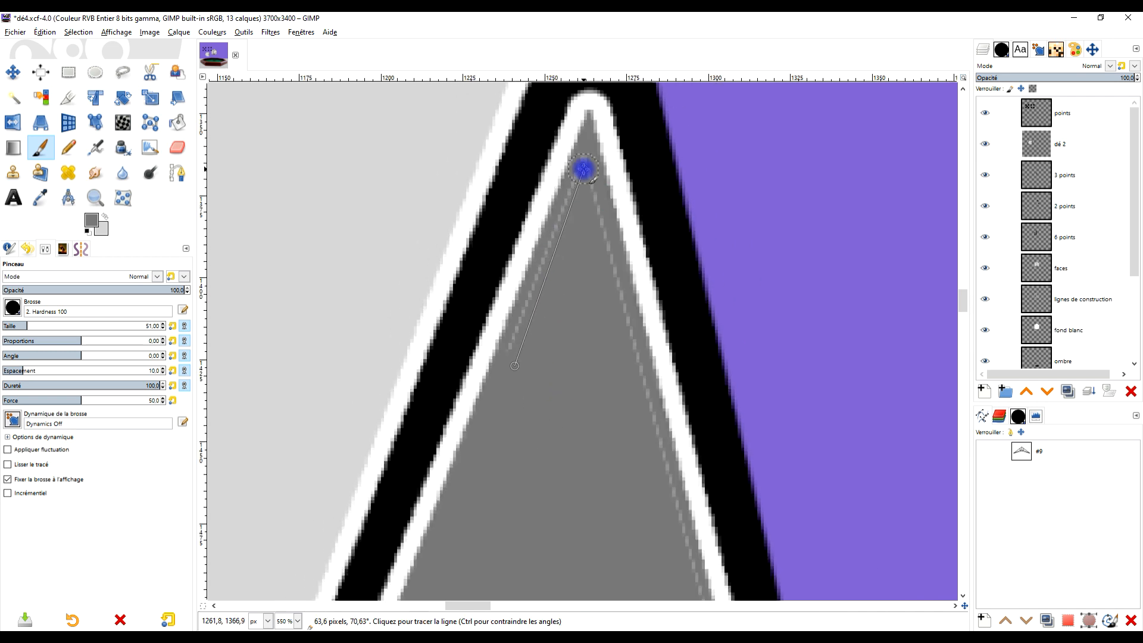
left_click(583, 170, "shift")
- Paint dark grey over the faint line inside the diamond face's two right-hand edges, down to its bottom tip
mouse_move(607, 374)
left_mouse_down()
mouse_move(569, 297)
mouse_move(484, 193)
left_mouse_up()
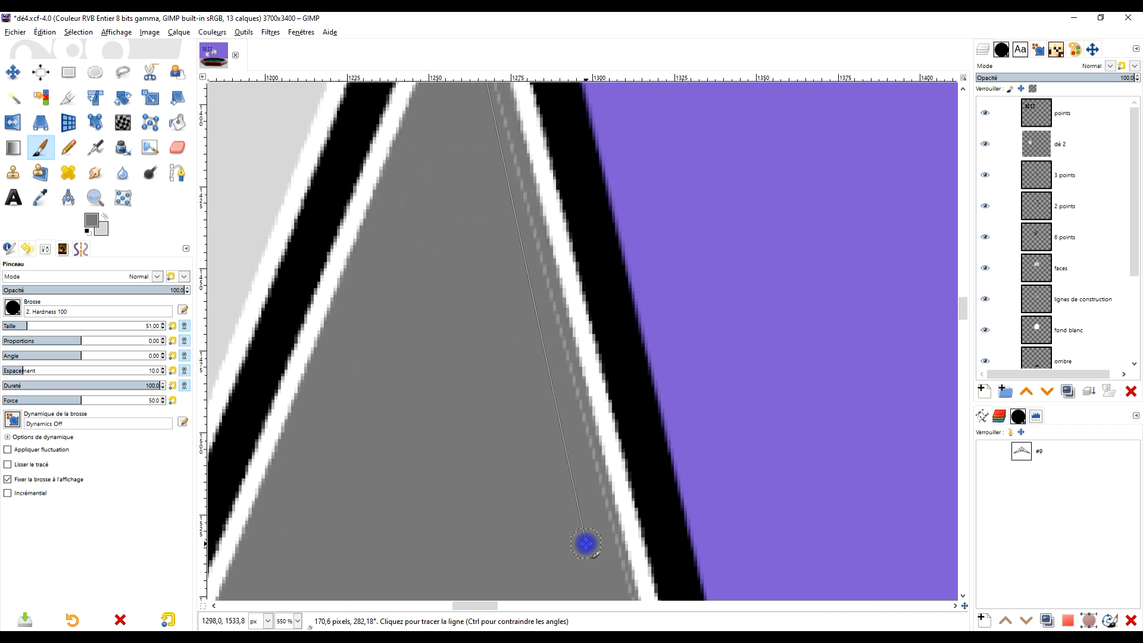
left_click(609, 550, "shift")
mouse_move(608, 551)
left_mouse_down()
mouse_move(577, 444)
mouse_move(581, 258)
left_mouse_up()
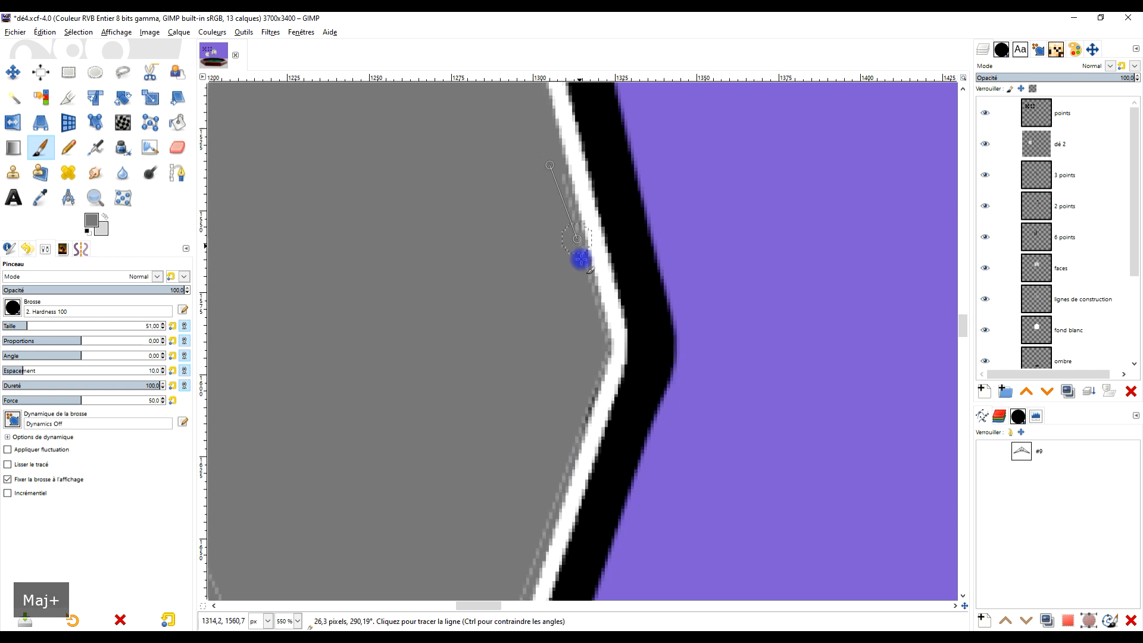
left_click(554, 454, "shift")
left_click_drag(554, 454, 614, 103)
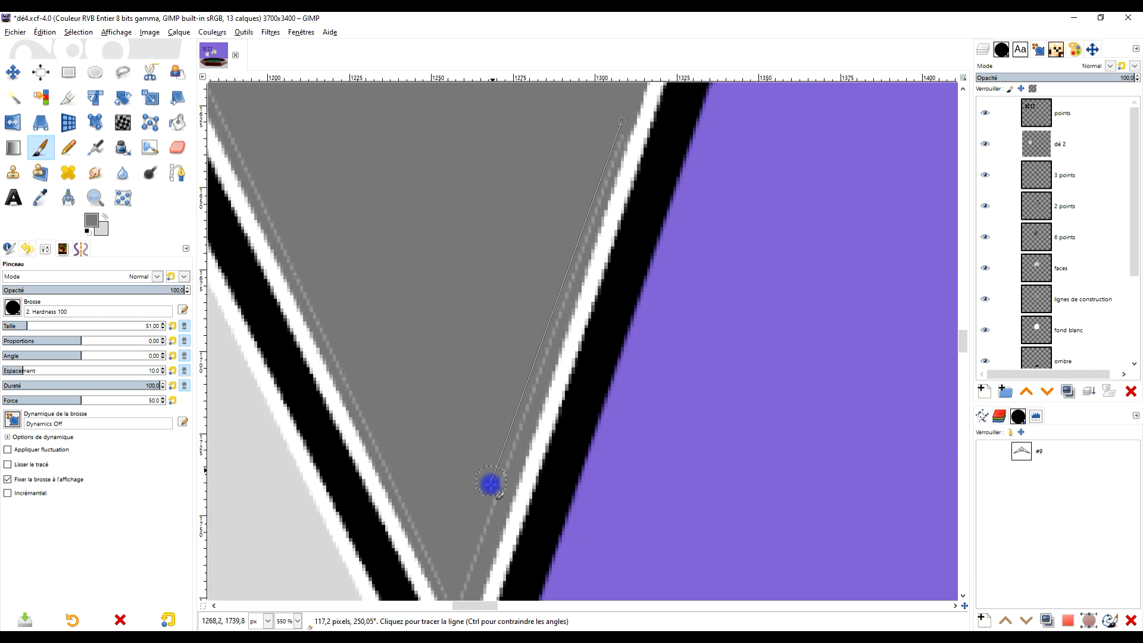
left_click(460, 581, "shift")
left_click_drag(485, 478, 558, 258)
left_click(524, 387)
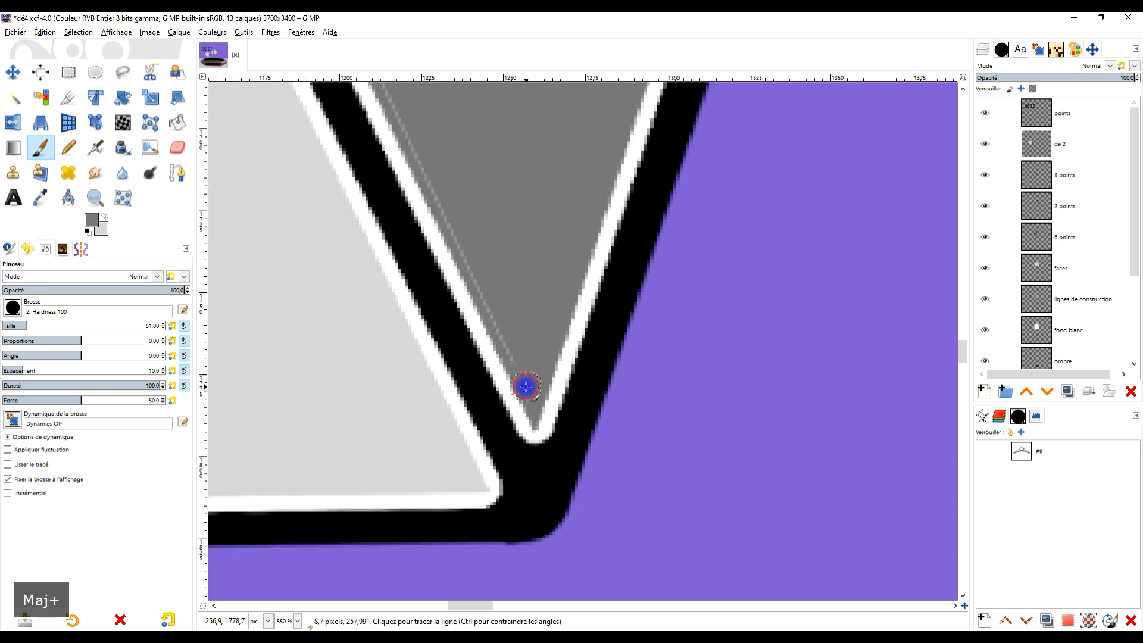
- Paint dark grey over the remaining faint line along the diamond face's lower-left edge
left_click(413, 112, "shift")
left_click_drag(413, 112, 630, 502)
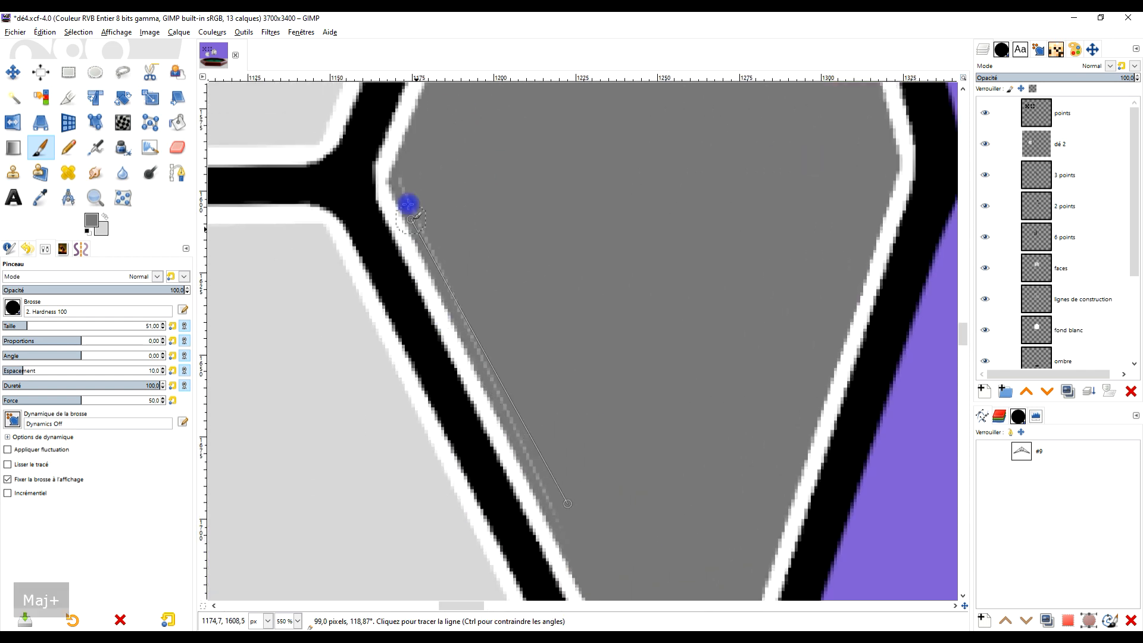
scroll(498, 201, "down", 8)
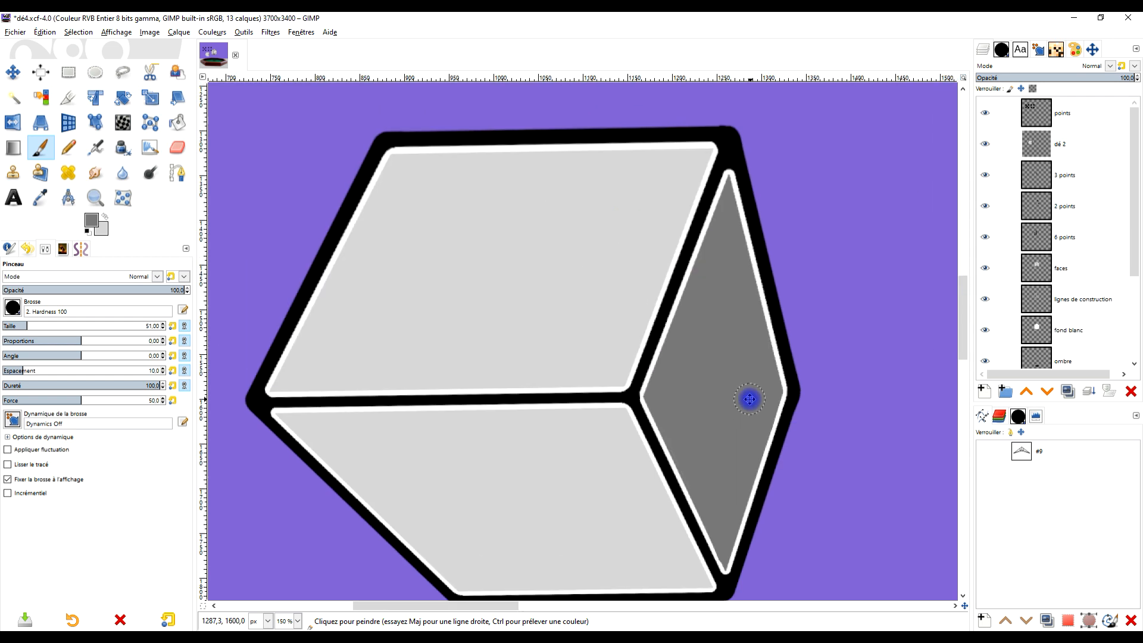
- Examine the blanked second die beside the finished die and the loose dot groups above the tray
scroll(696, 276, "down", 1)
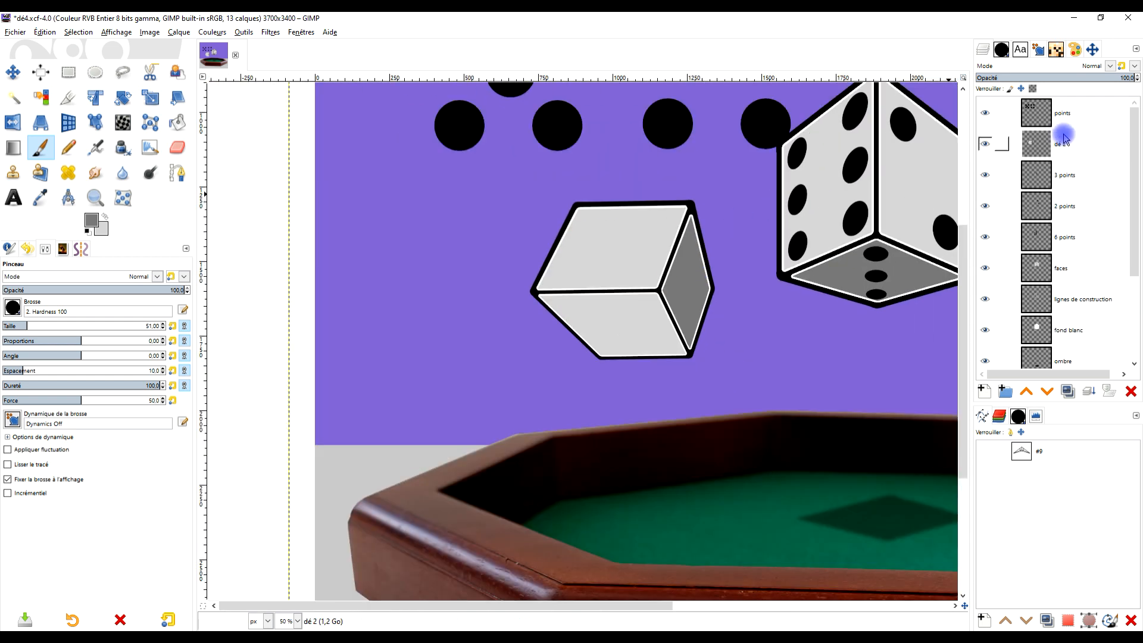
left_click_drag(694, 209, 554, 308)
scroll(645, 232, "down", 2)
scroll(592, 230, "up", 3)
scroll(602, 242, "down", 2)
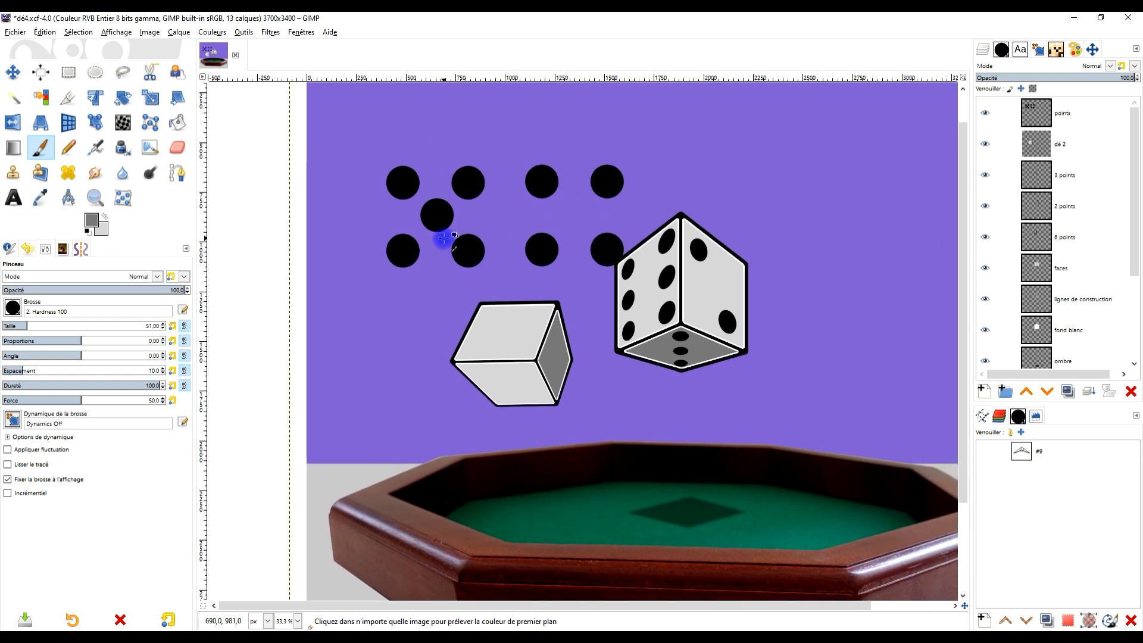
scroll(443, 238, "up", 1)
left_click_drag(682, 342, 623, 307)
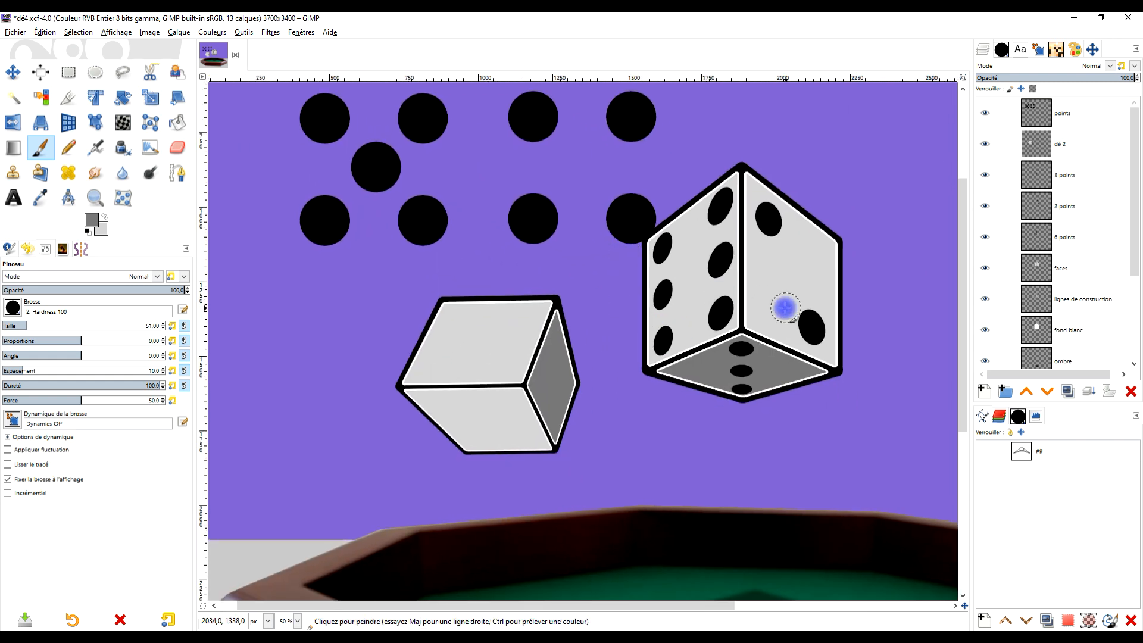
left_click_drag(745, 302, 694, 281)
left_click_drag(552, 288, 606, 334)
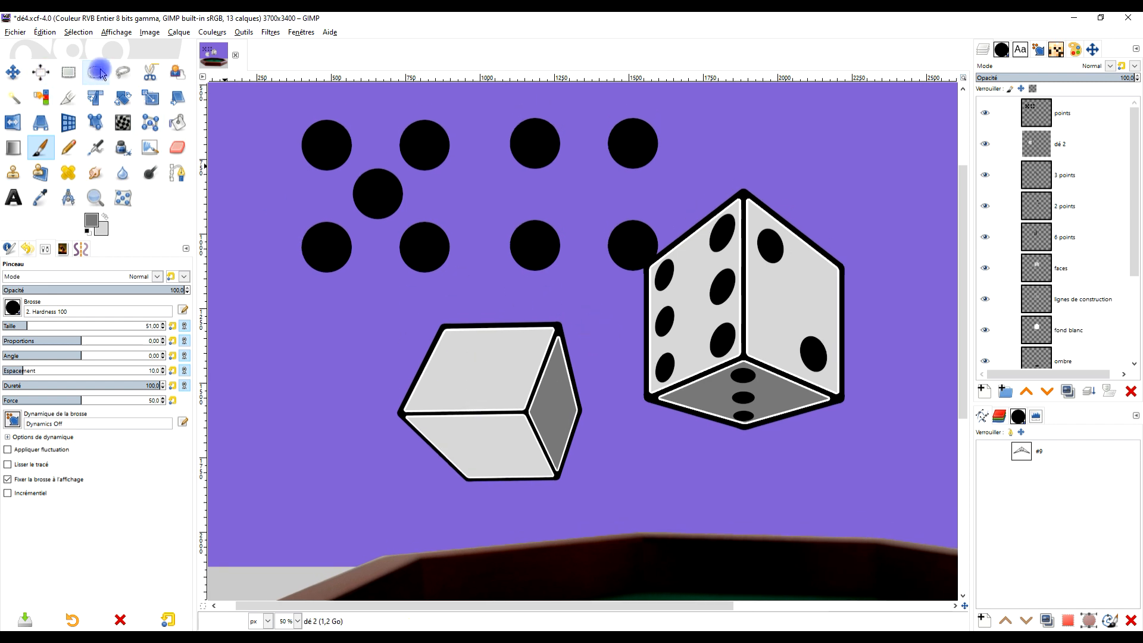
left_click(122, 72)
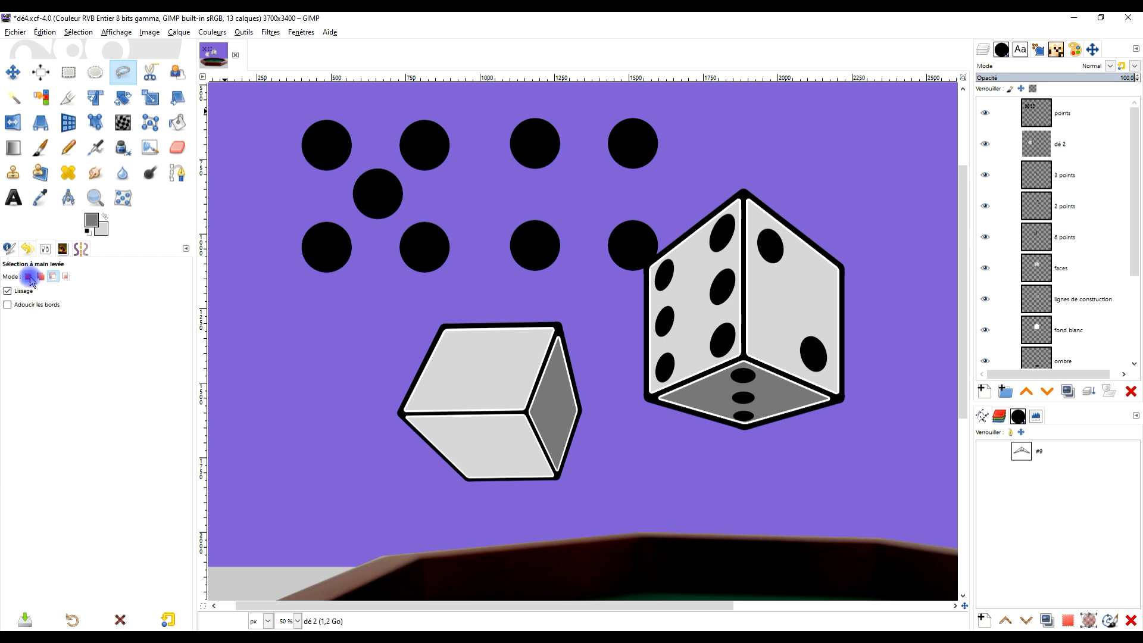
left_click(291, 112)
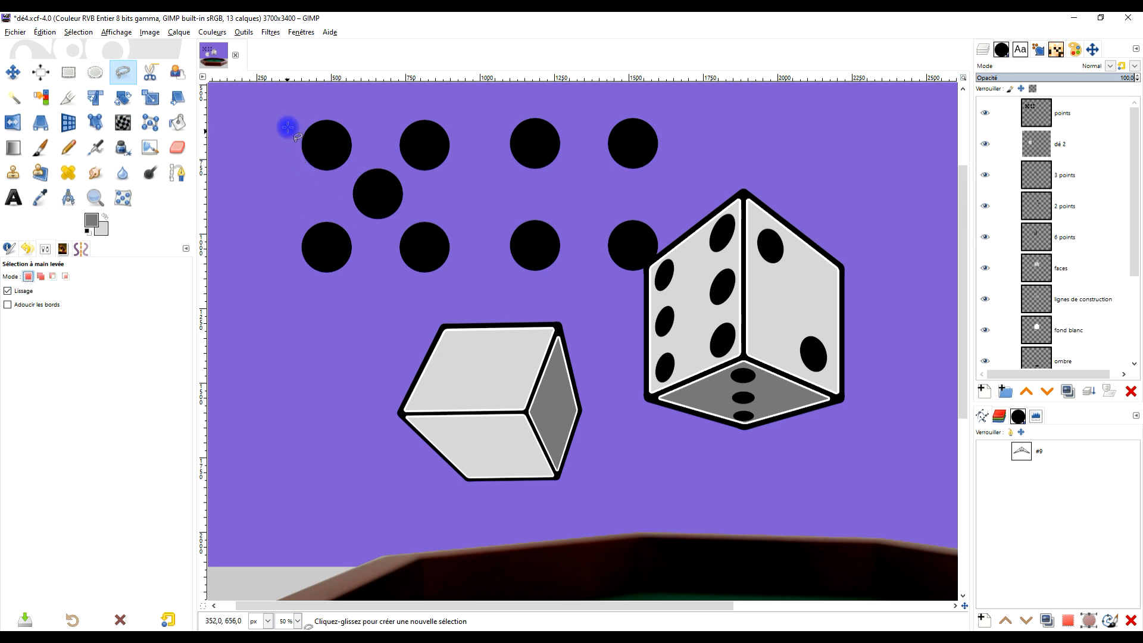
left_click(290, 288)
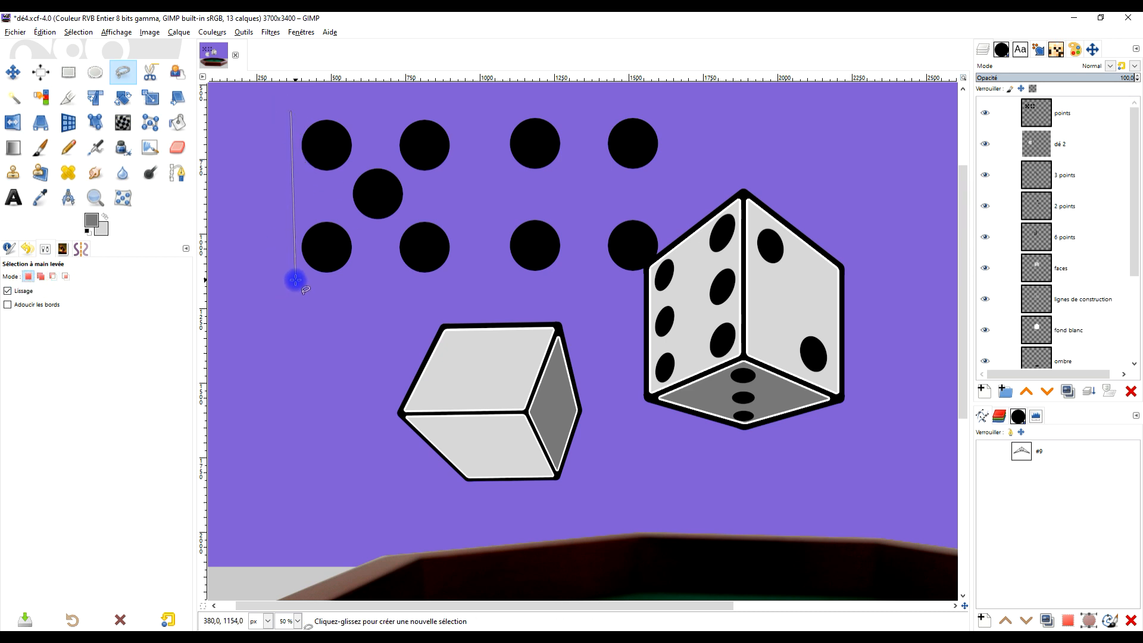
key("Escape")
- Select the loose five-dot group with a rectangle of about 530 × 538 px
left_click(69, 74)
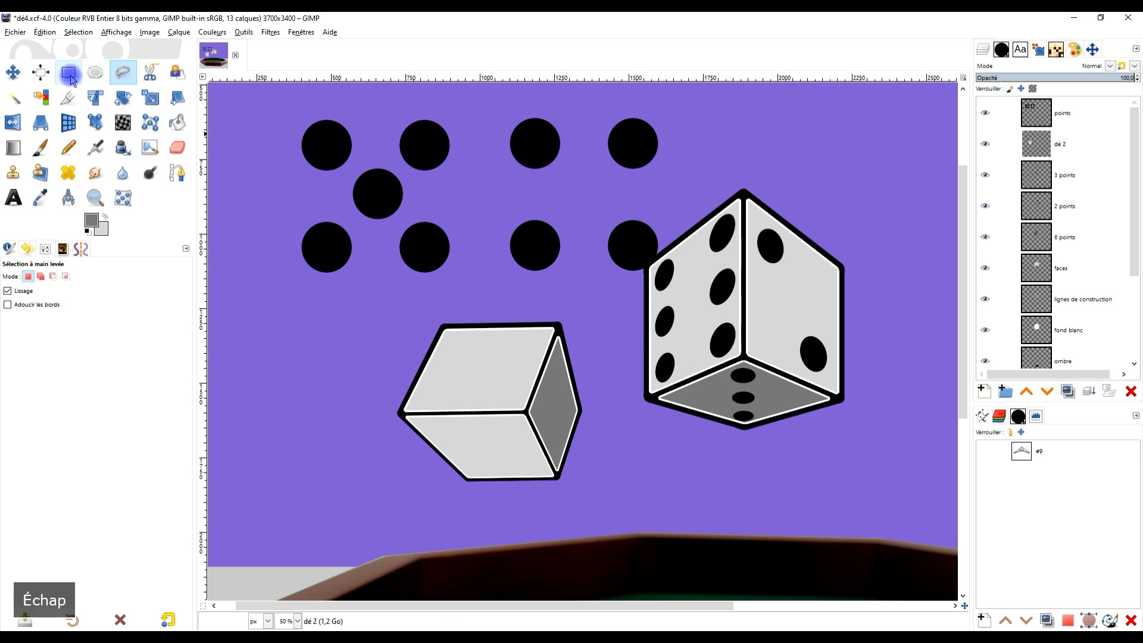
left_click_drag(298, 109, 454, 275)
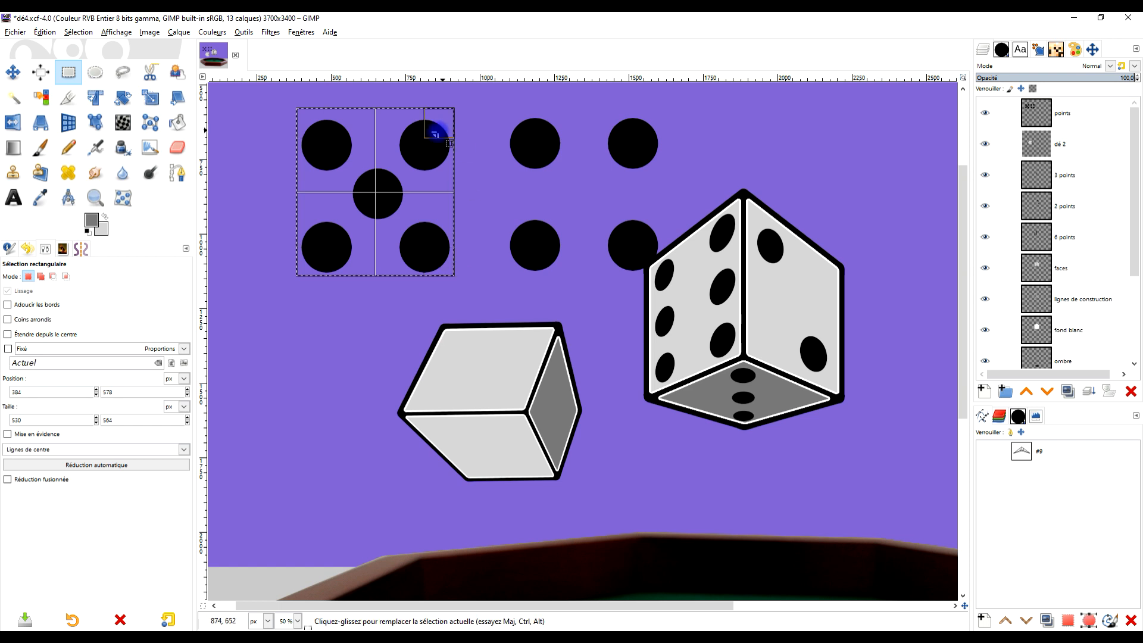
left_click_drag(395, 123, 394, 131)
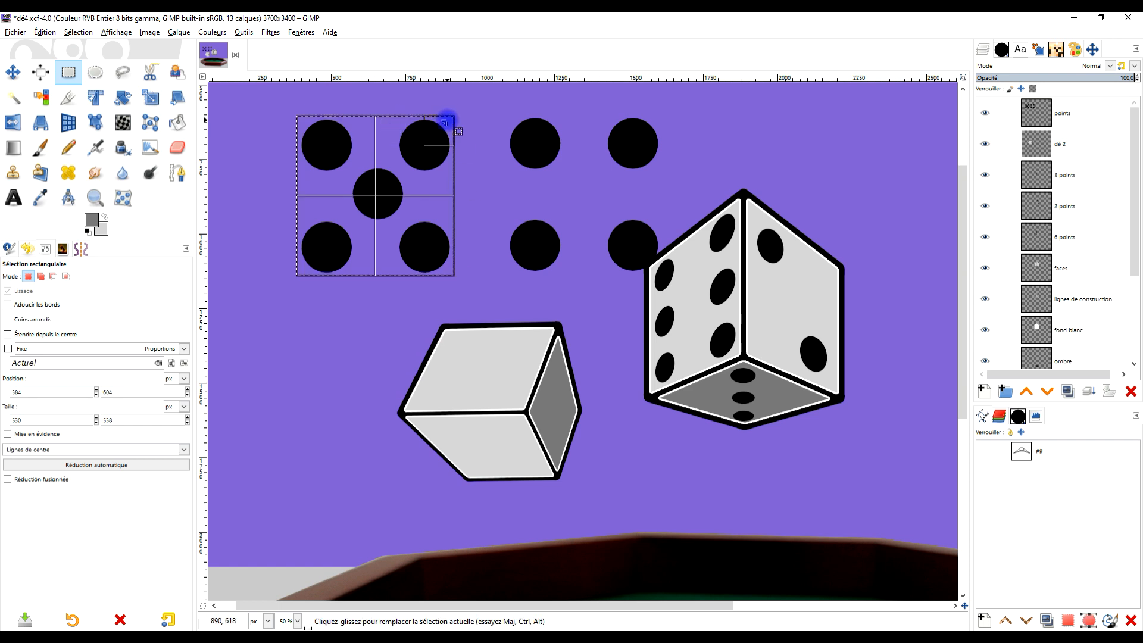
key("ctrl")
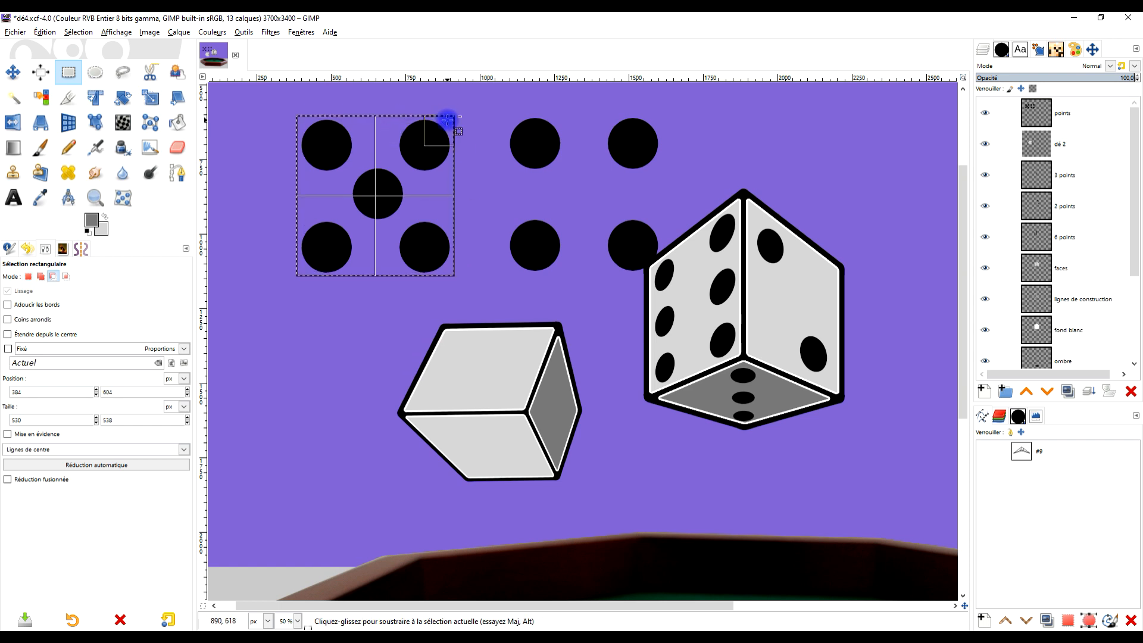
key("ctrl+x")
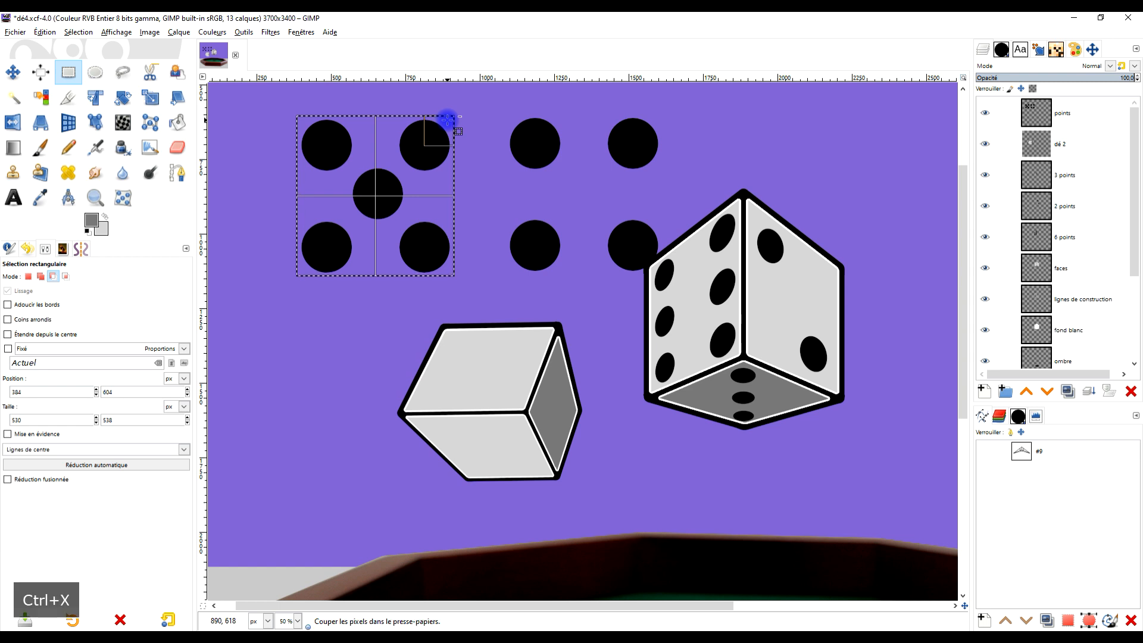
key("ctrl+v")
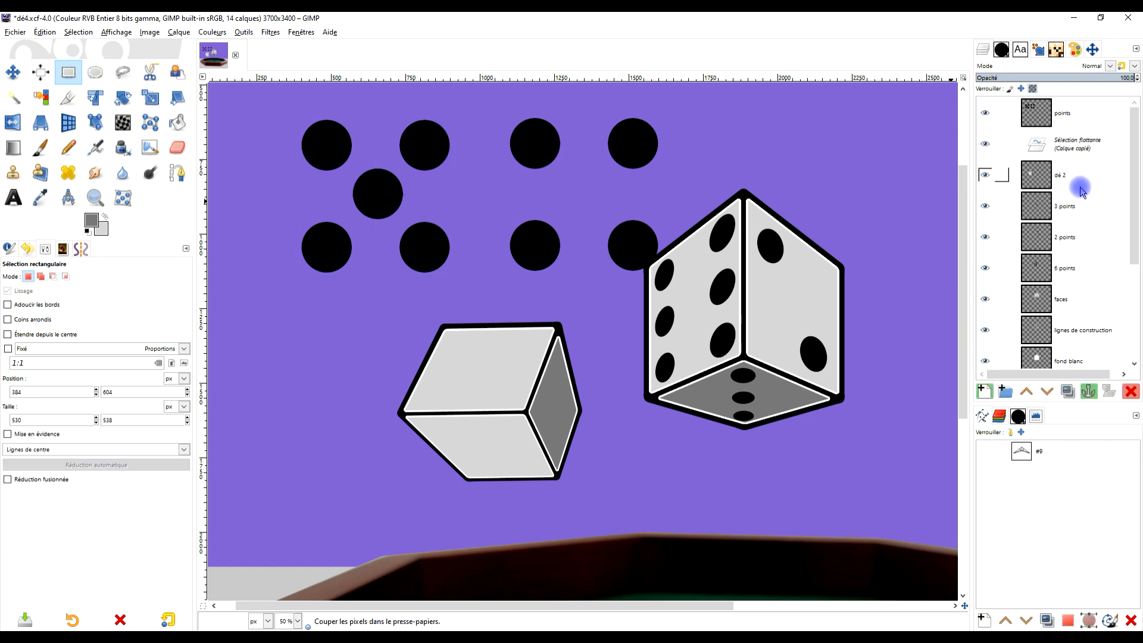
key("ctrl+z")
key("ctrl+z")
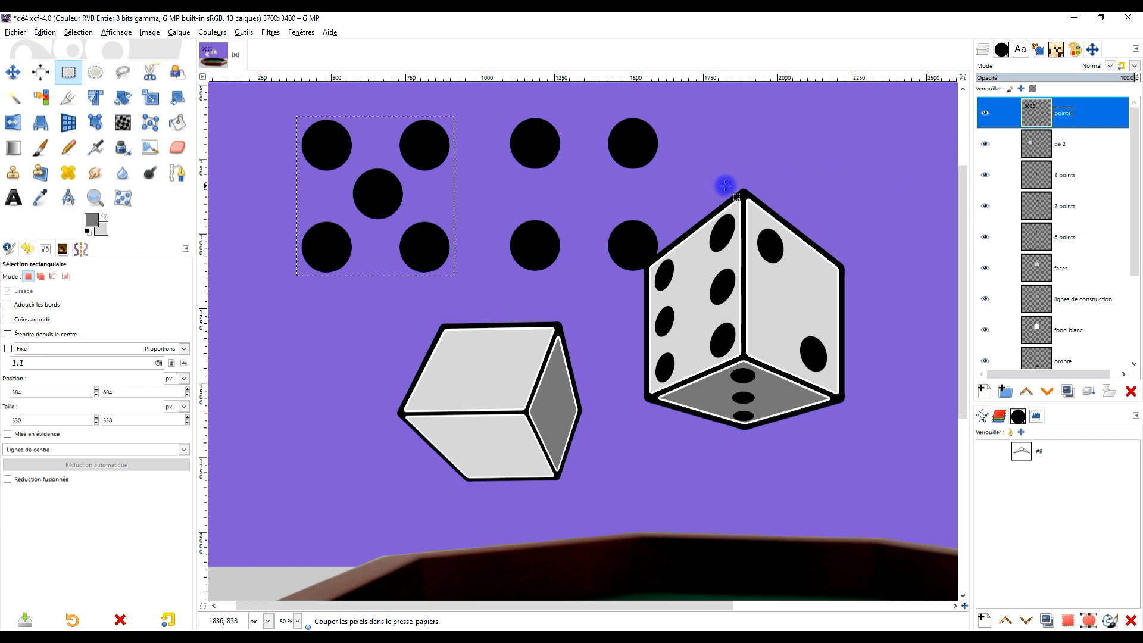
- Cut and paste the five dots from the points layer as a floating selection, and move them with Perspective onto the second die's lower face
key("ctrl+x")
key("ctrl+v")
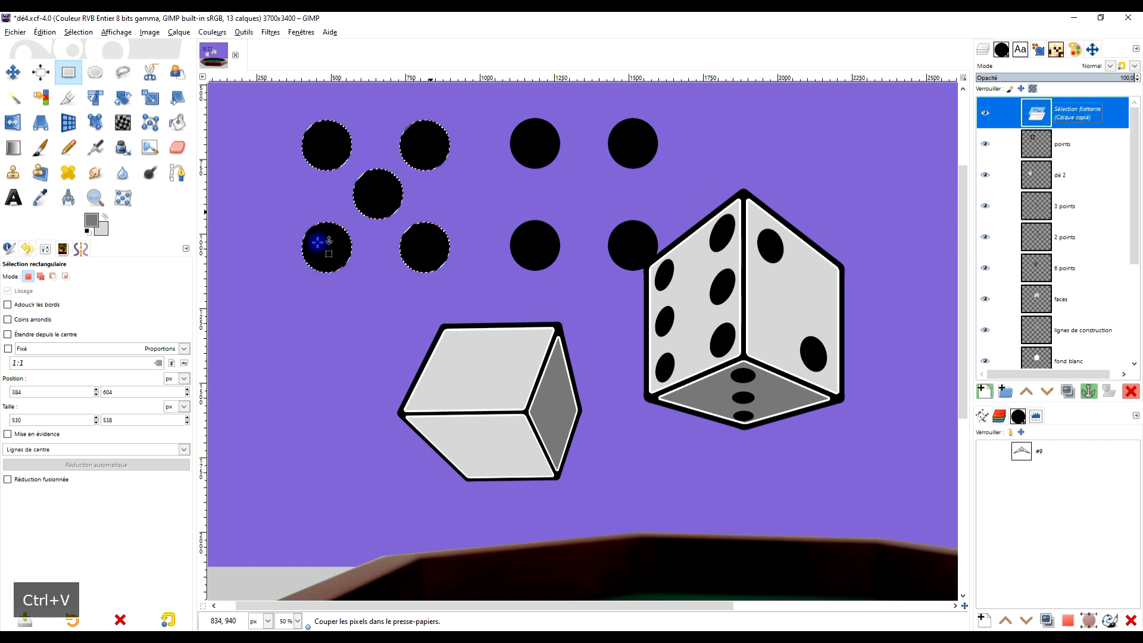
left_click(39, 123)
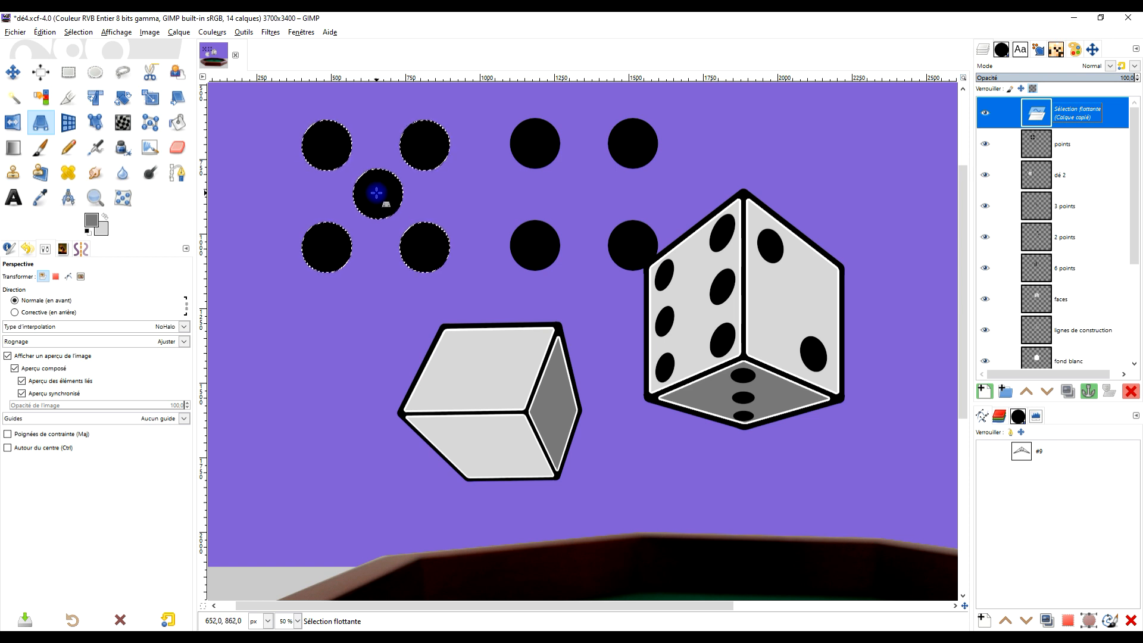
left_click(377, 193)
left_click_drag(385, 207, 510, 491)
scroll(506, 494, "up", 2)
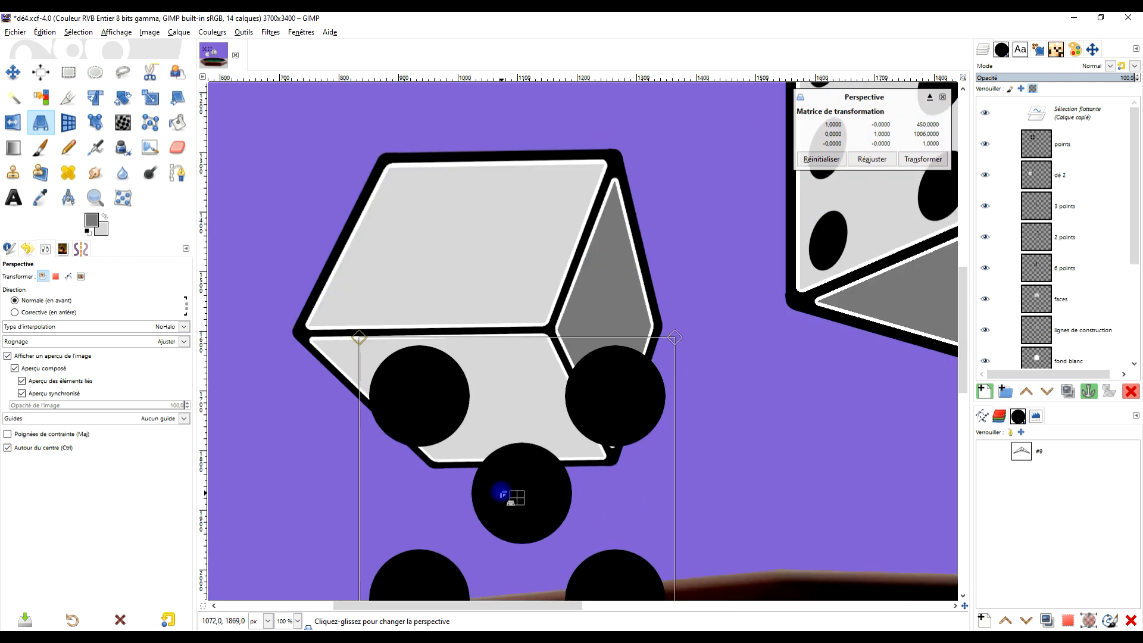
scroll(502, 493, "up", 1)
scroll(506, 494, "down", 3)
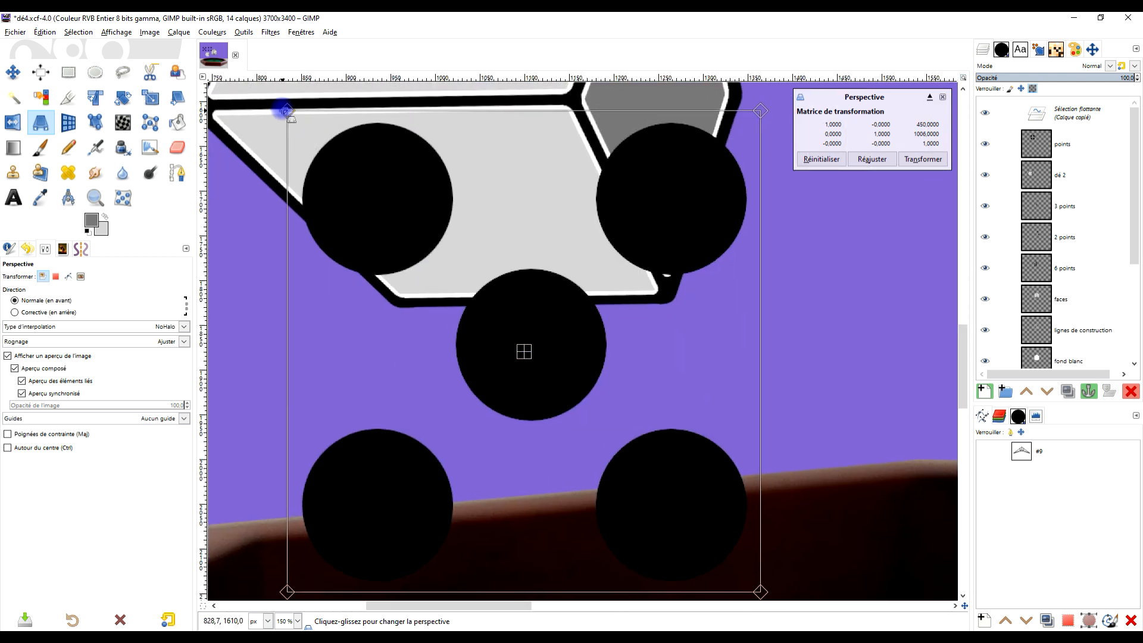
- Place the four perspective corners of the five-dot group near the corners of the second die's lower light face
left_click_drag(283, 111, 221, 115)
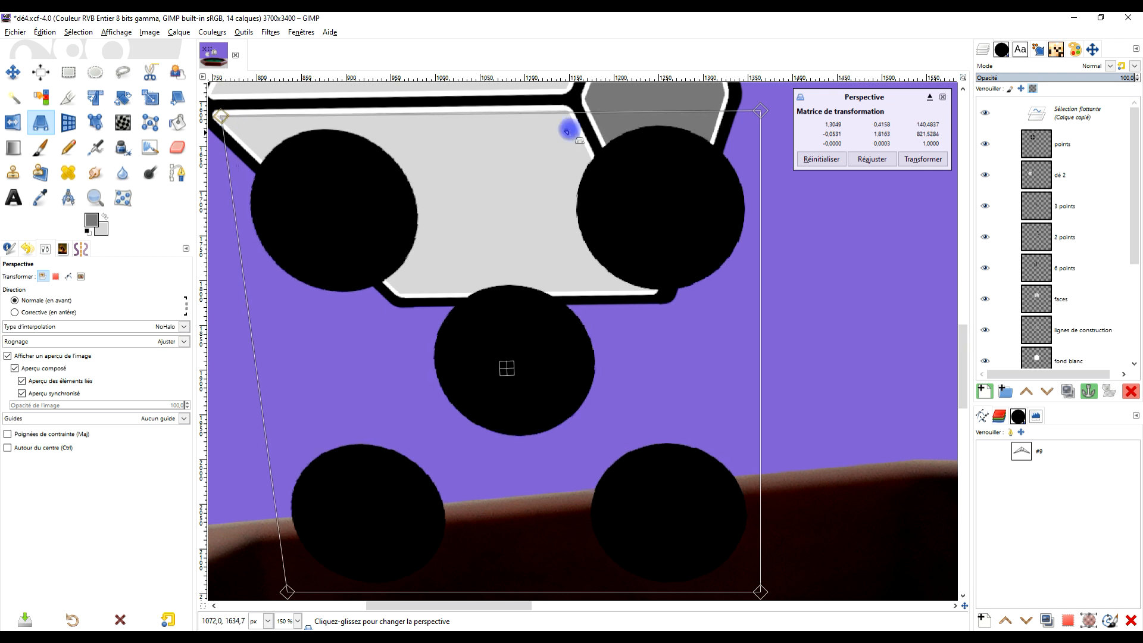
left_click_drag(755, 111, 560, 108)
scroll(655, 219, "down", 2)
left_click_drag(702, 385, 648, 247)
left_click_drag(492, 383, 548, 242)
scroll(551, 238, "up", 2)
left_click_drag(710, 241, 672, 385)
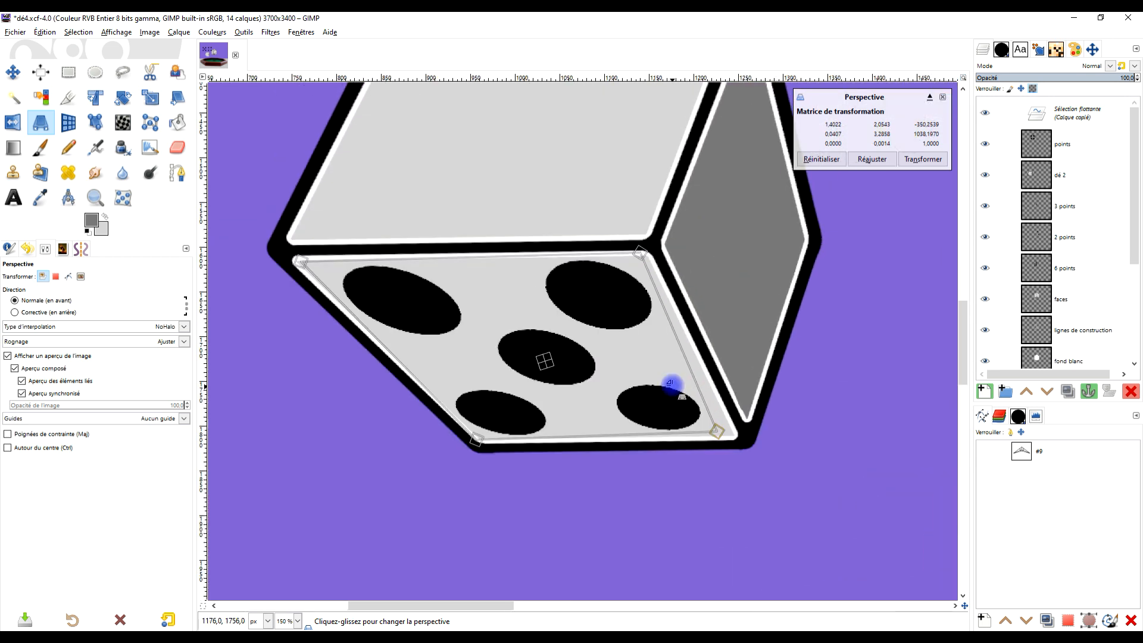
- Try pulling the five-dot group's perspective corners inward from the edges of the second die's lower face
left_click_drag(298, 251, 326, 273)
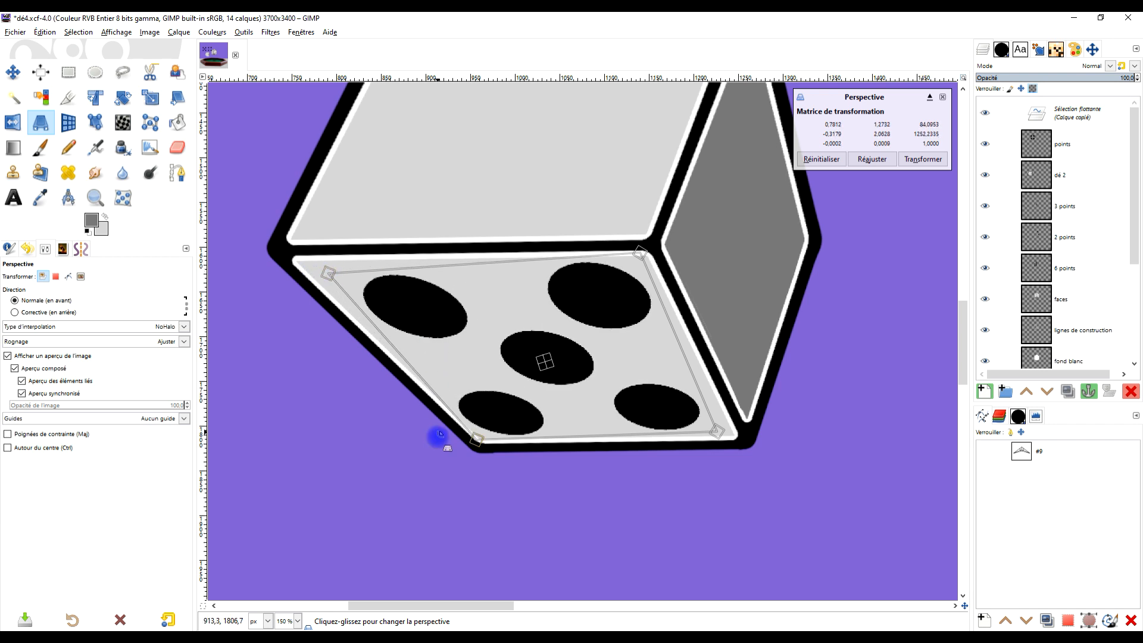
left_click_drag(478, 441, 485, 438)
left_click_drag(654, 263, 661, 270)
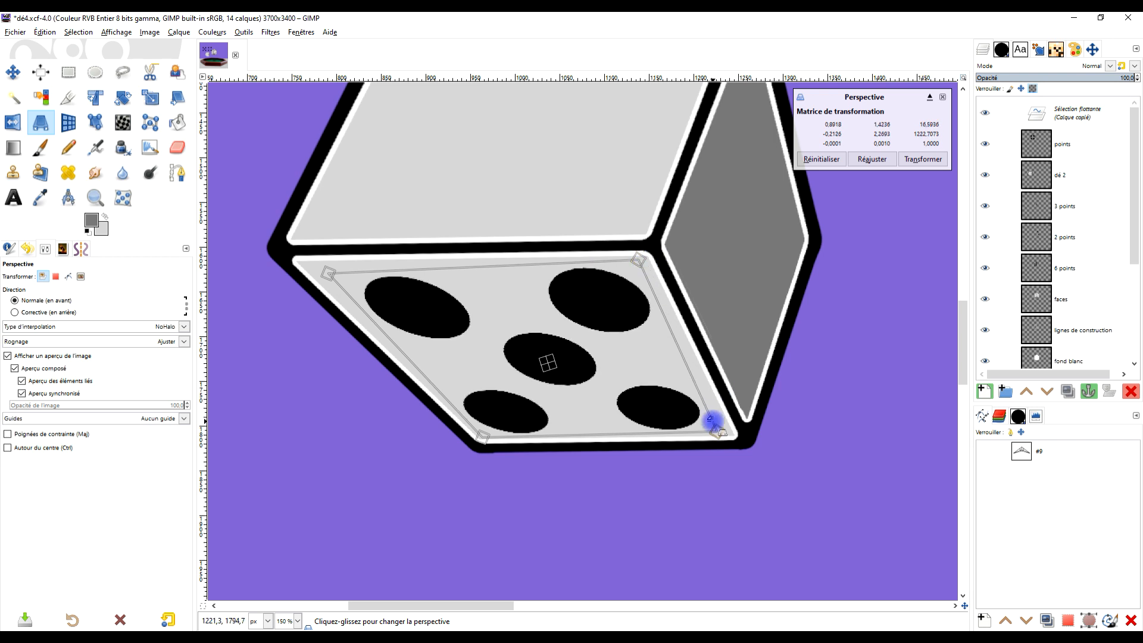
left_click_drag(717, 427, 731, 443)
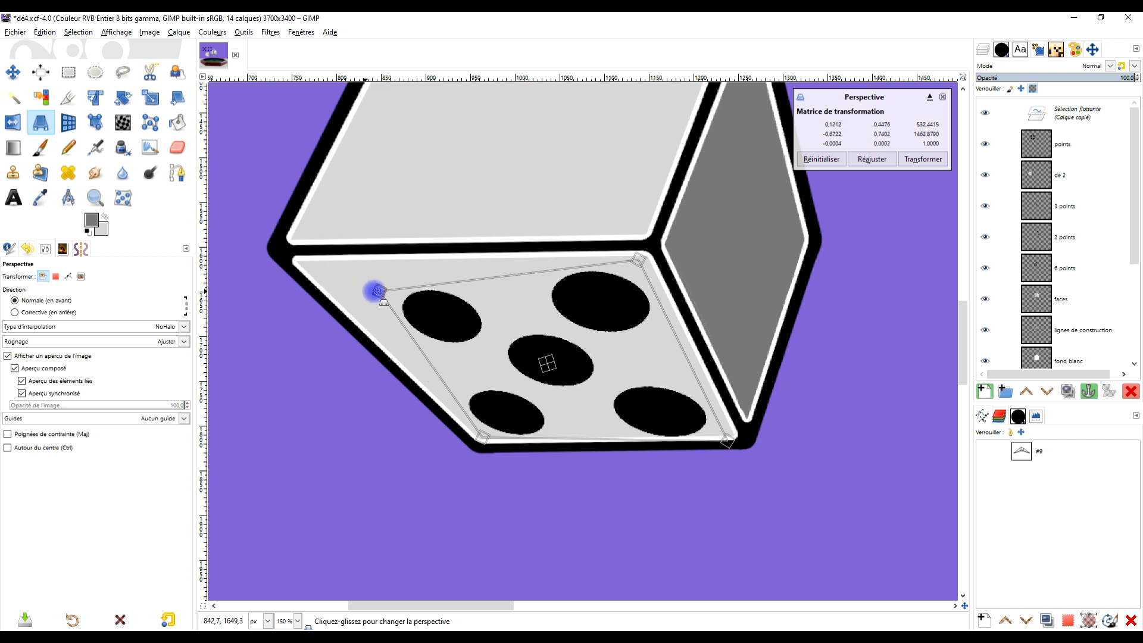
scroll(643, 351, "down", 2, "ctrl")
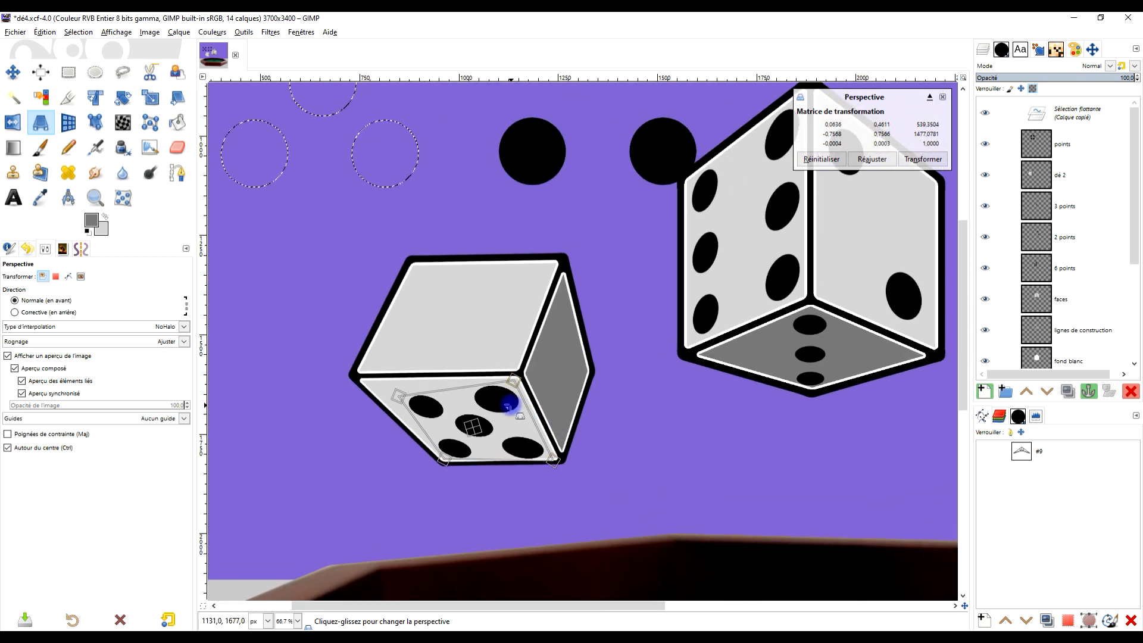
scroll(510, 395, "up", 1)
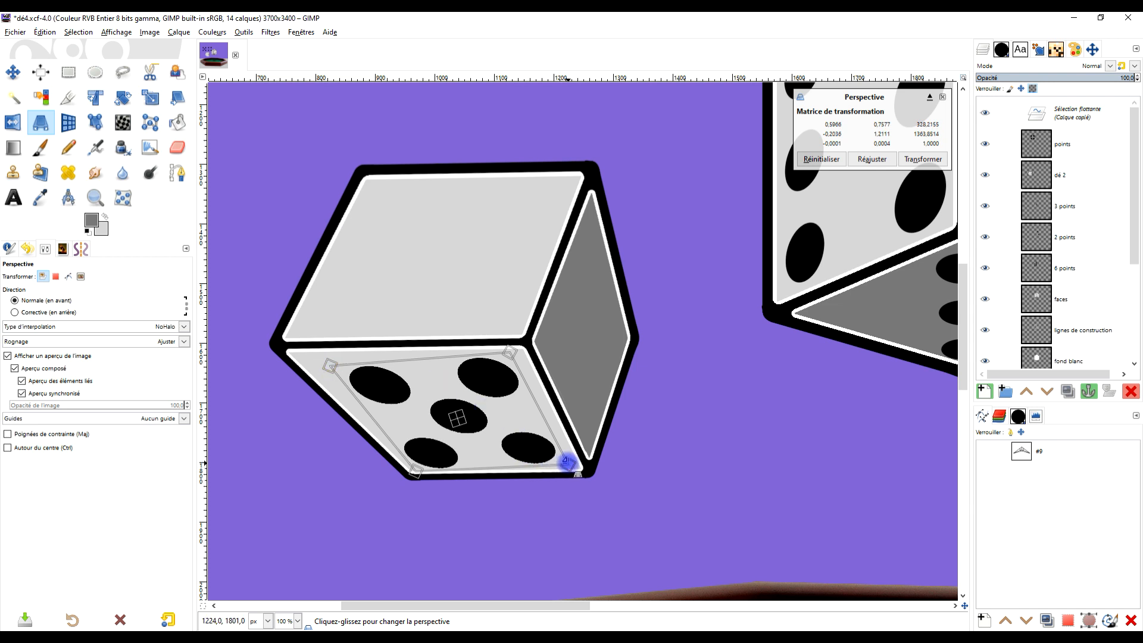
left_click_drag(569, 463, 566, 466)
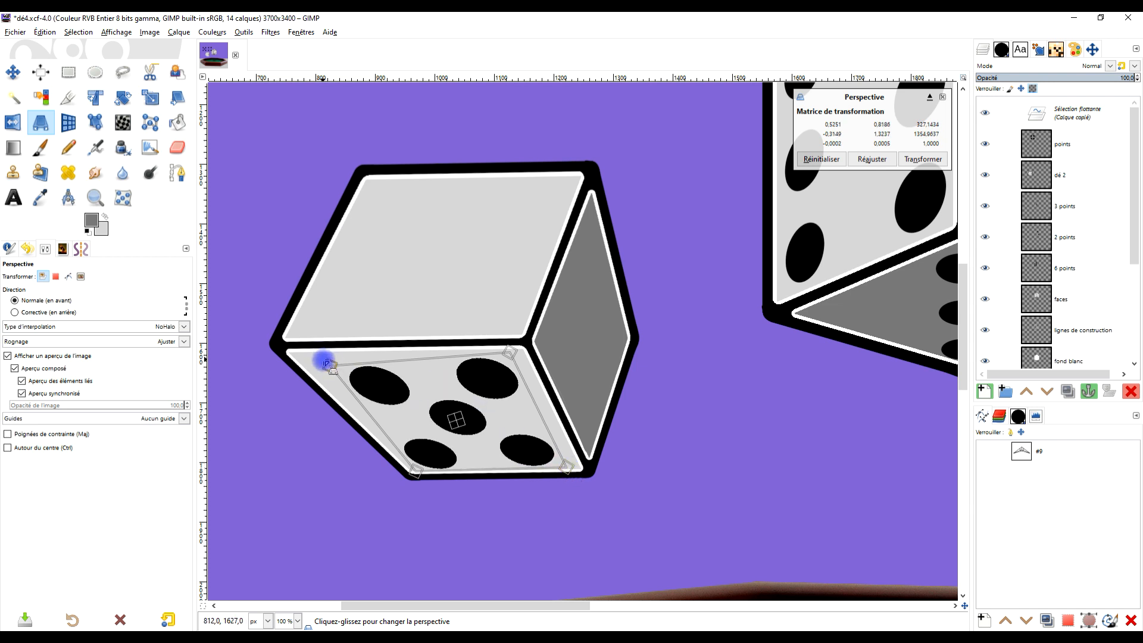
left_click_drag(317, 369, 314, 372)
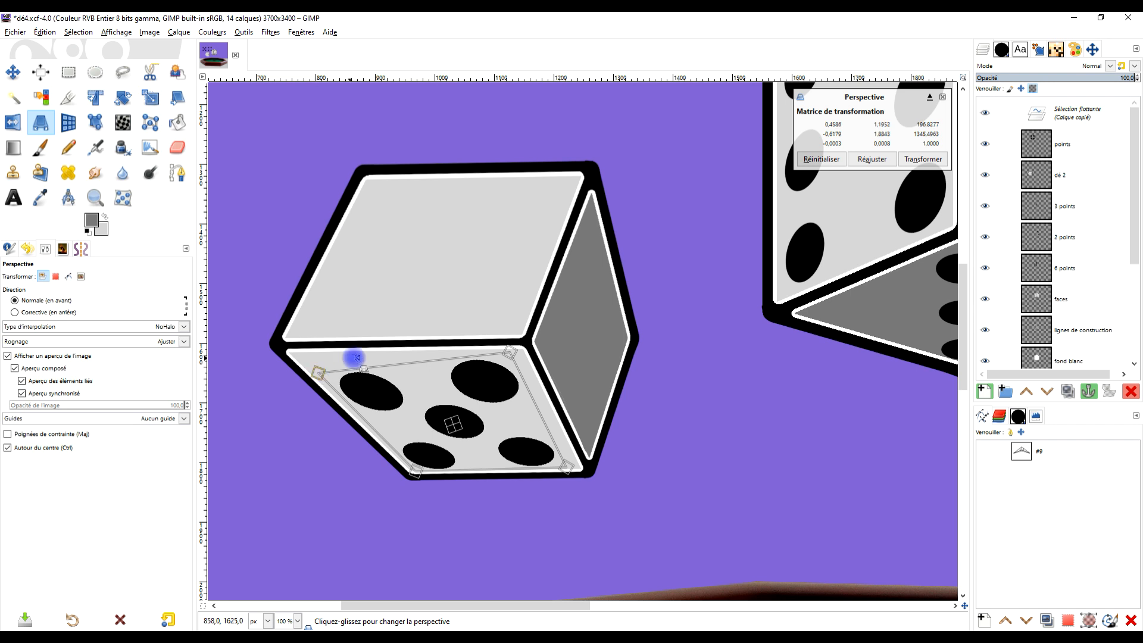
- Try fine-tuning the perspective corners of the five dots to even out their spacing on the lower face
scroll(363, 356, "down", 3)
left_click_drag(400, 387, 416, 379)
scroll(418, 385, "up", 2)
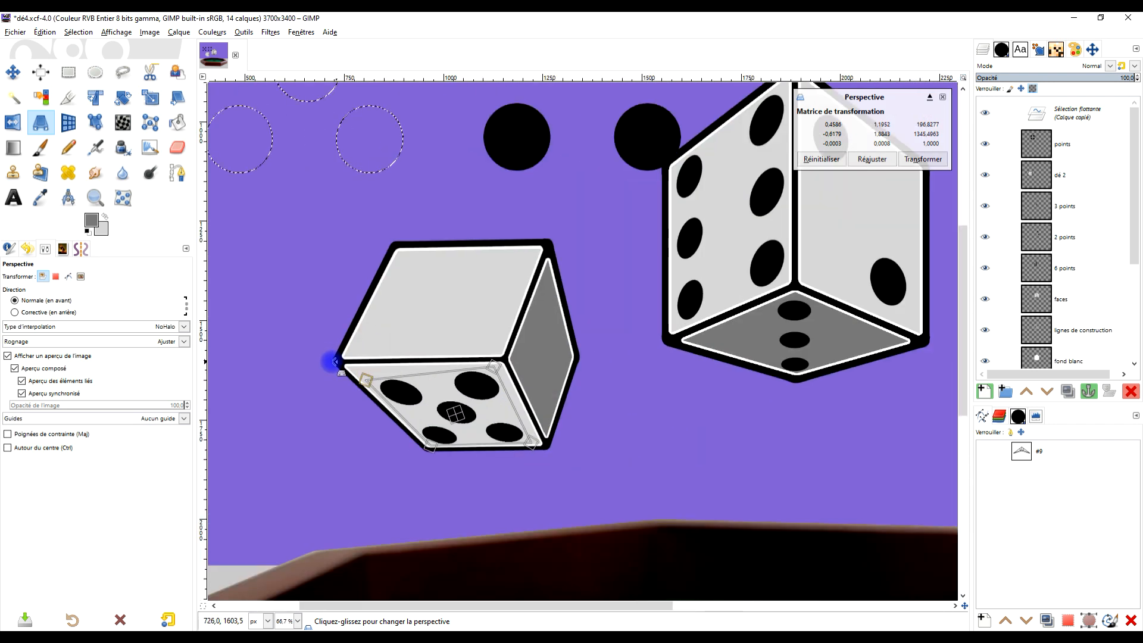
left_click_drag(369, 374, 374, 382)
left_click_drag(496, 366, 497, 373)
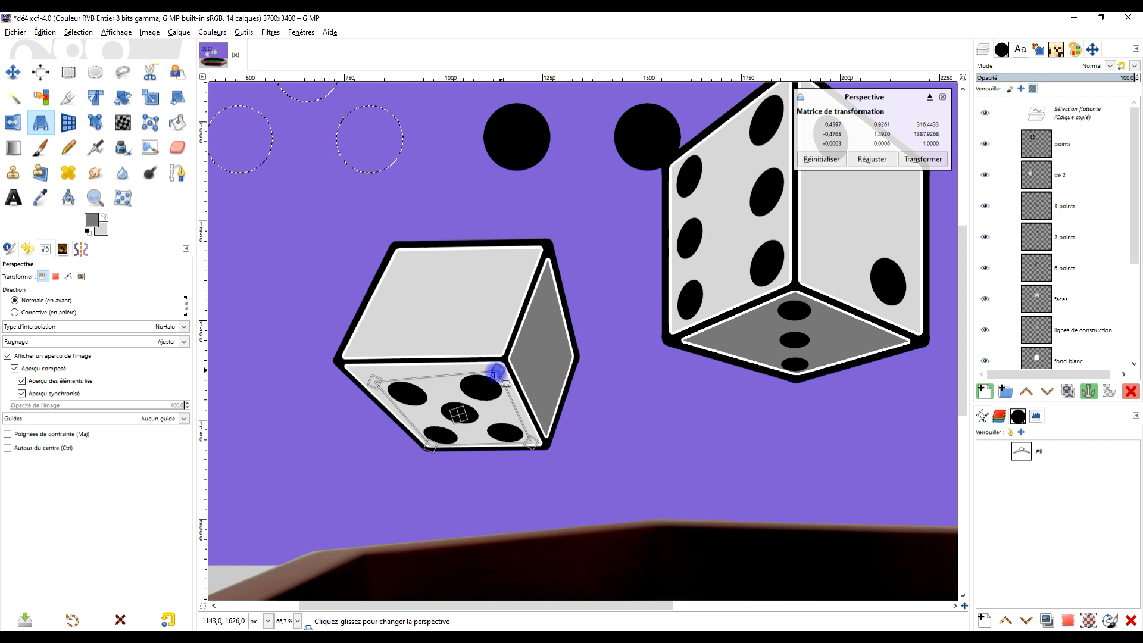
left_click_drag(374, 382, 374, 380)
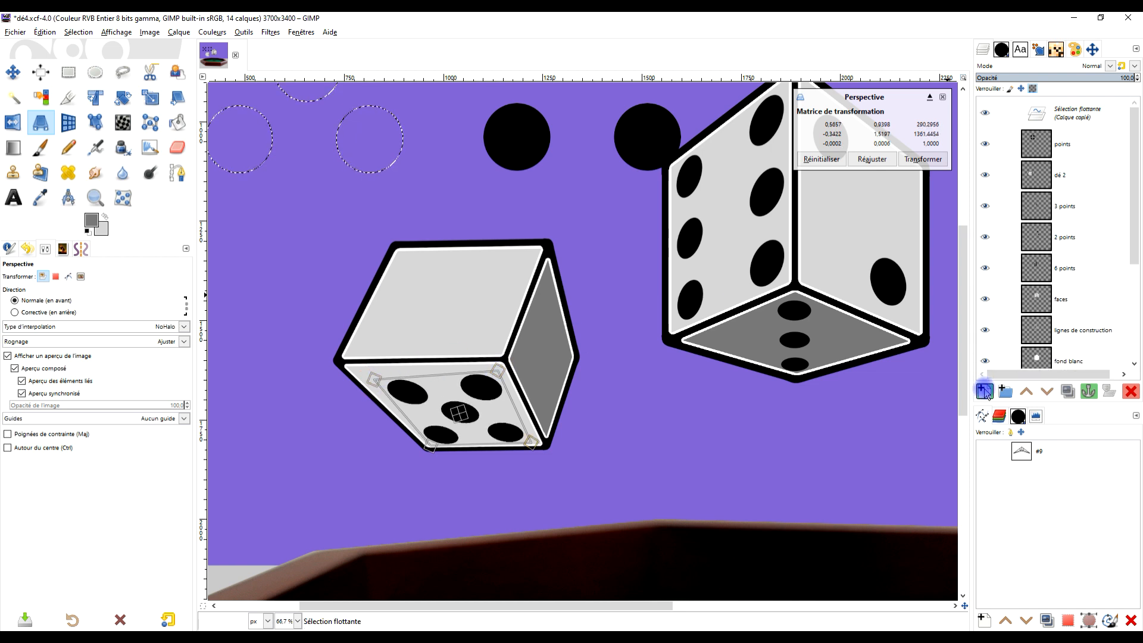
left_click_drag(371, 375, 374, 378)
left_click_drag(428, 445, 424, 441)
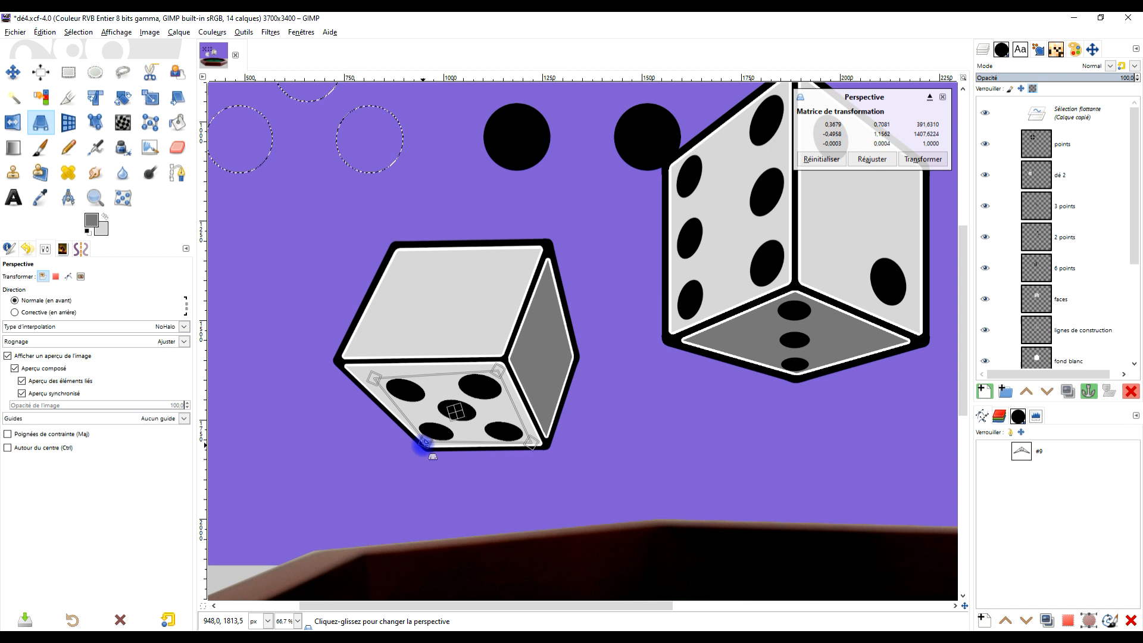
left_click_drag(376, 376, 376, 378)
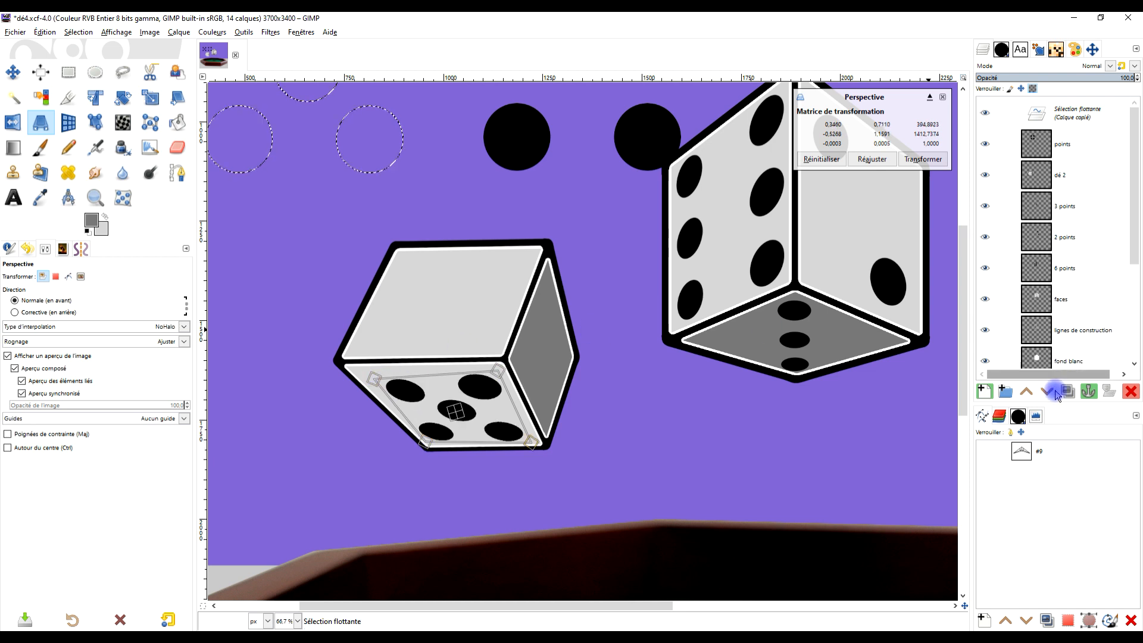
- Convert the floating five dots into a new layer, and toggle its visibility and that of the points layer to check their contents
left_click(983, 391)
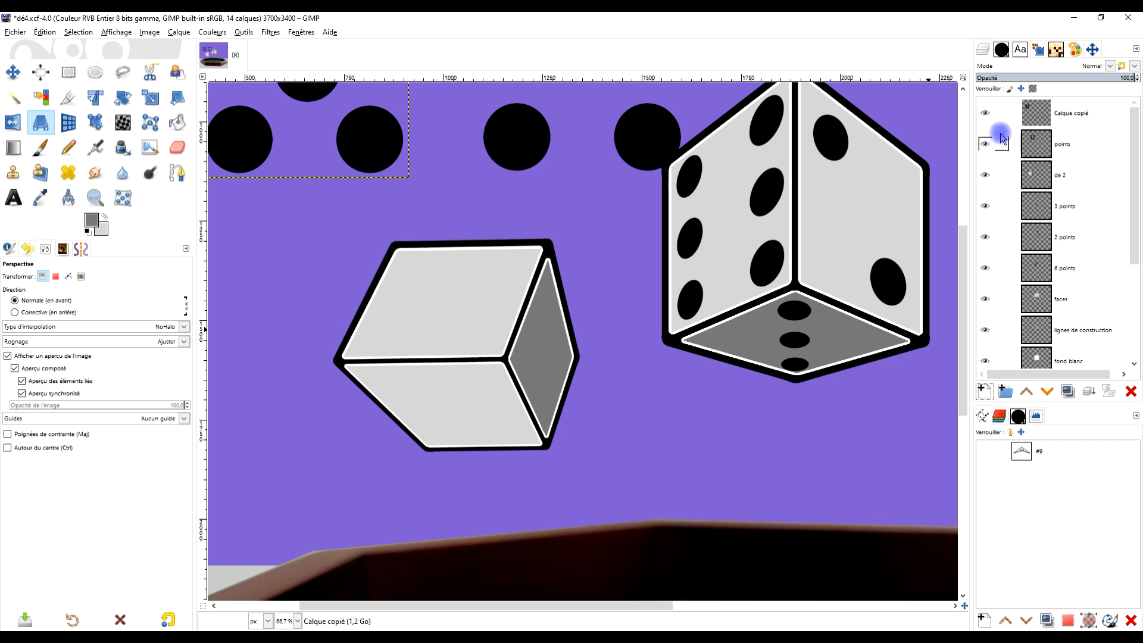
left_click(985, 113)
left_click(985, 112)
scroll(573, 297, "down", 2)
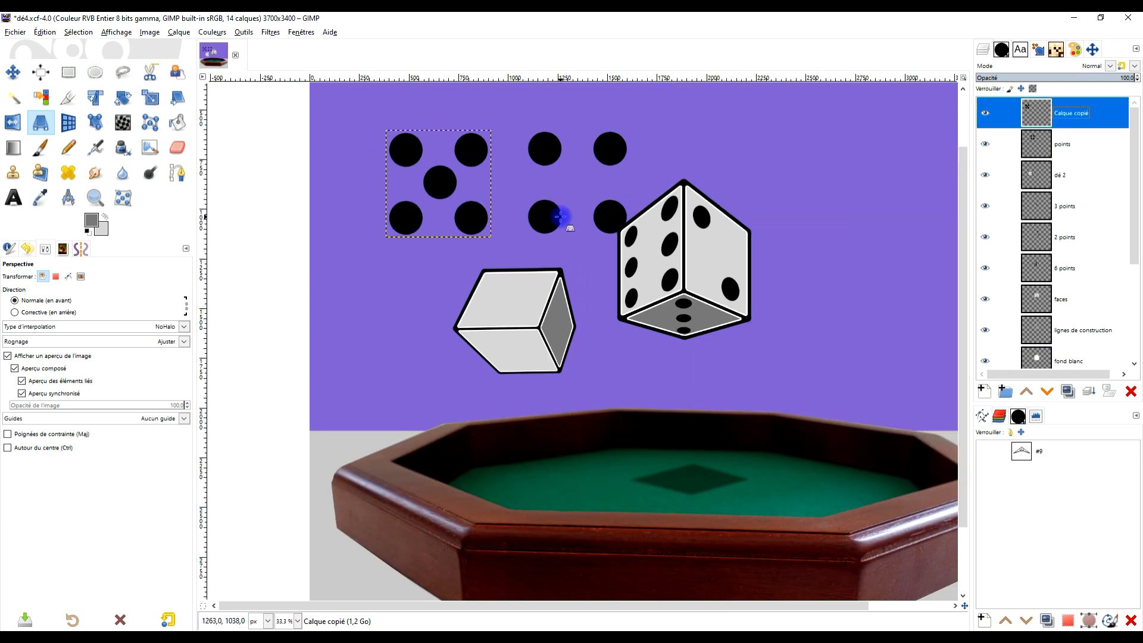
left_click(985, 113)
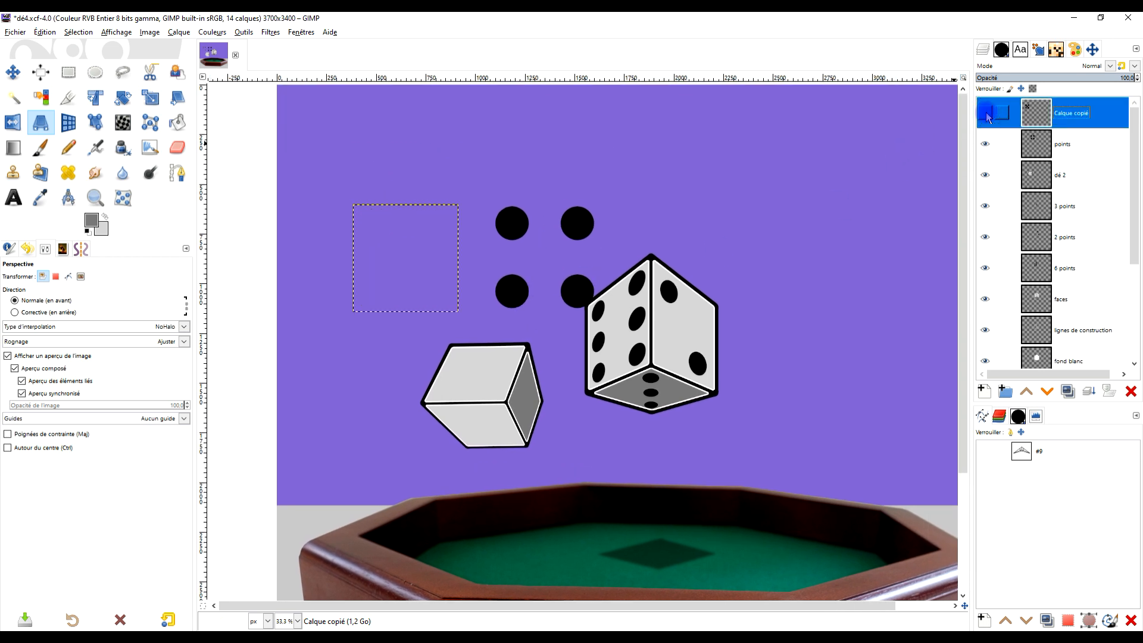
left_click(985, 143)
left_click(985, 144)
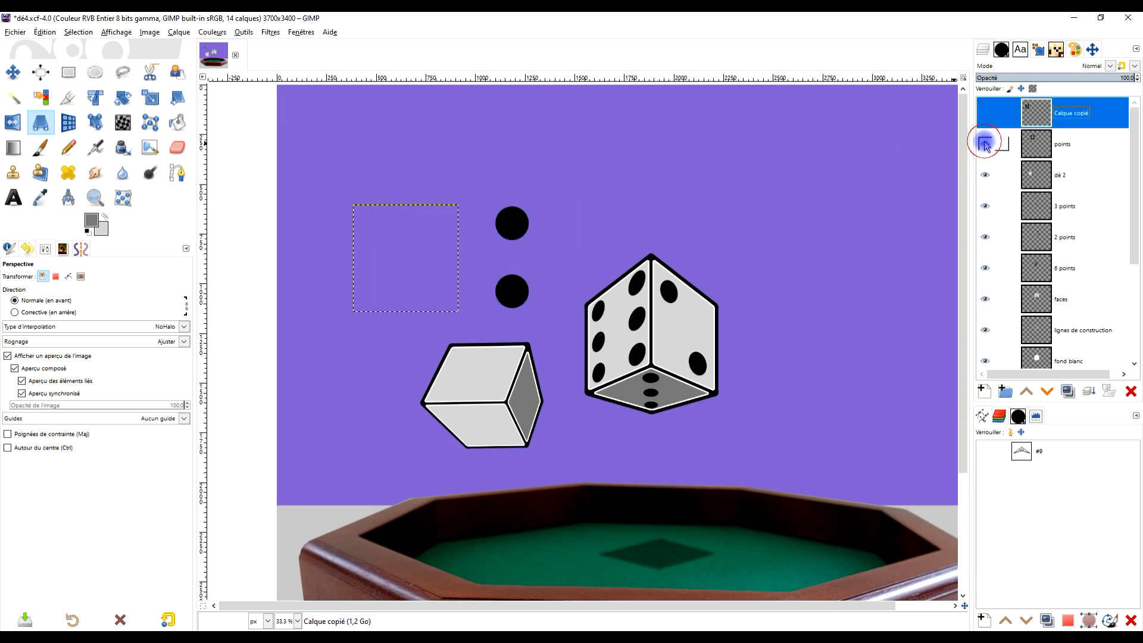
left_click(1040, 119)
left_click(987, 113)
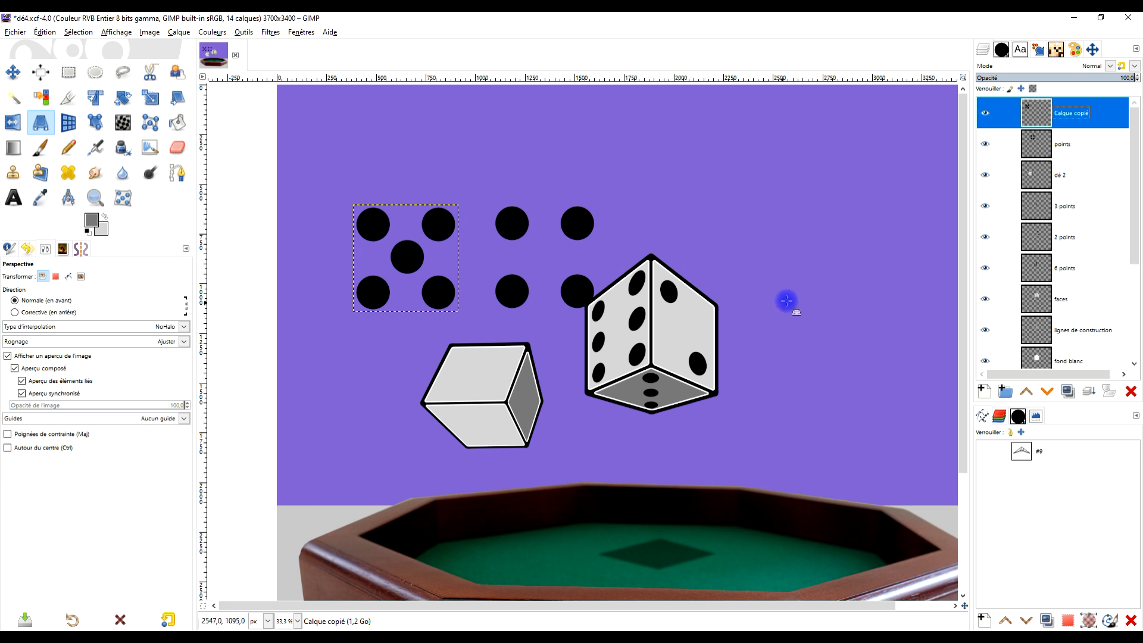
key("ctrl+z")
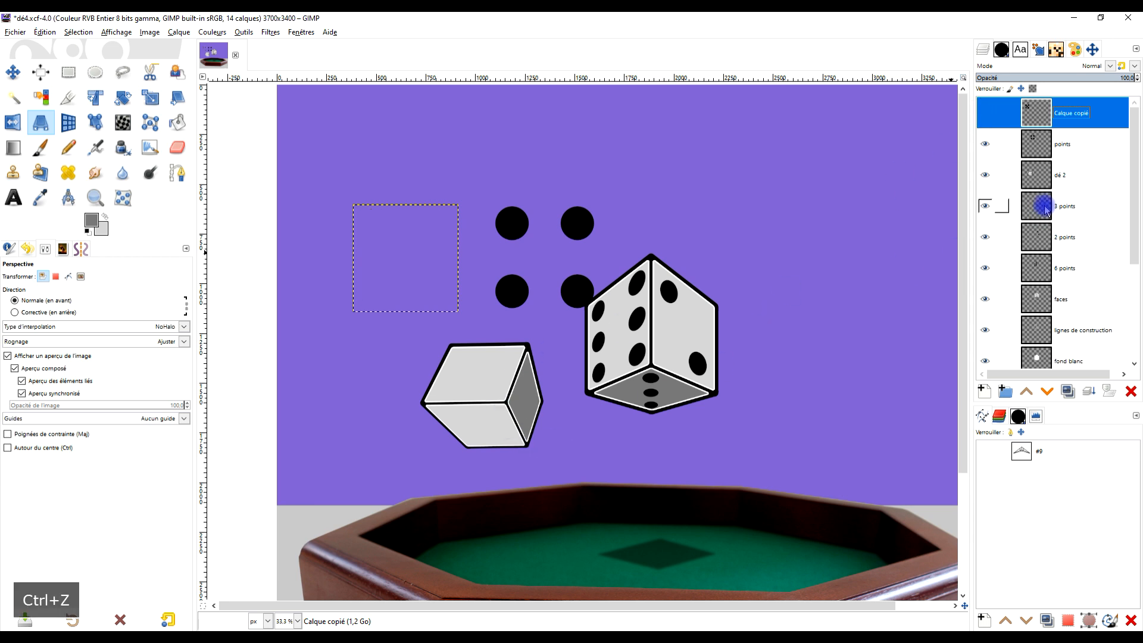
key("ctrl+z")
scroll(408, 262, "up", 1)
left_click_drag(408, 255, 552, 565)
left_click_drag(675, 465, 641, 306)
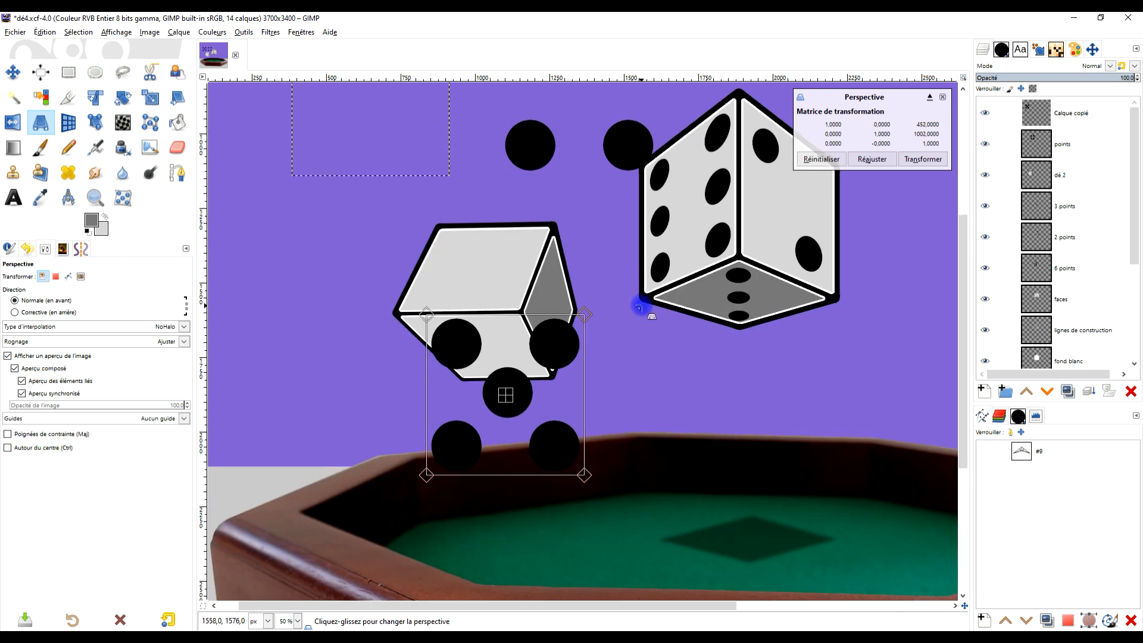
left_click(985, 115)
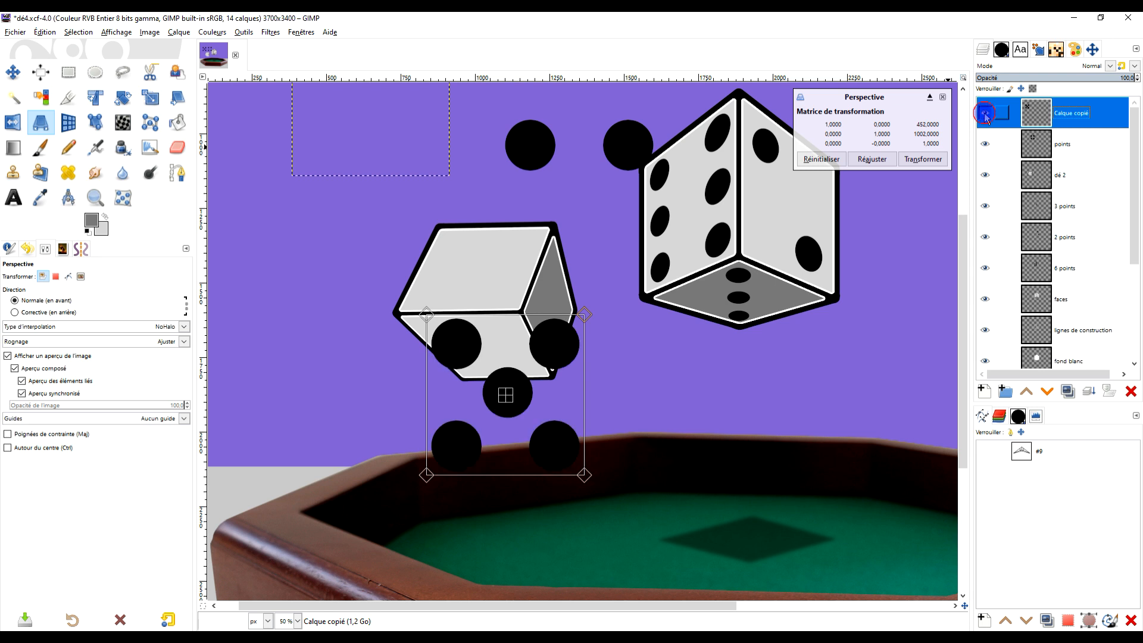
scroll(461, 399, "up", 1, "ctrl")
left_click_drag(633, 503, 589, 394)
left_click_drag(408, 287, 390, 291)
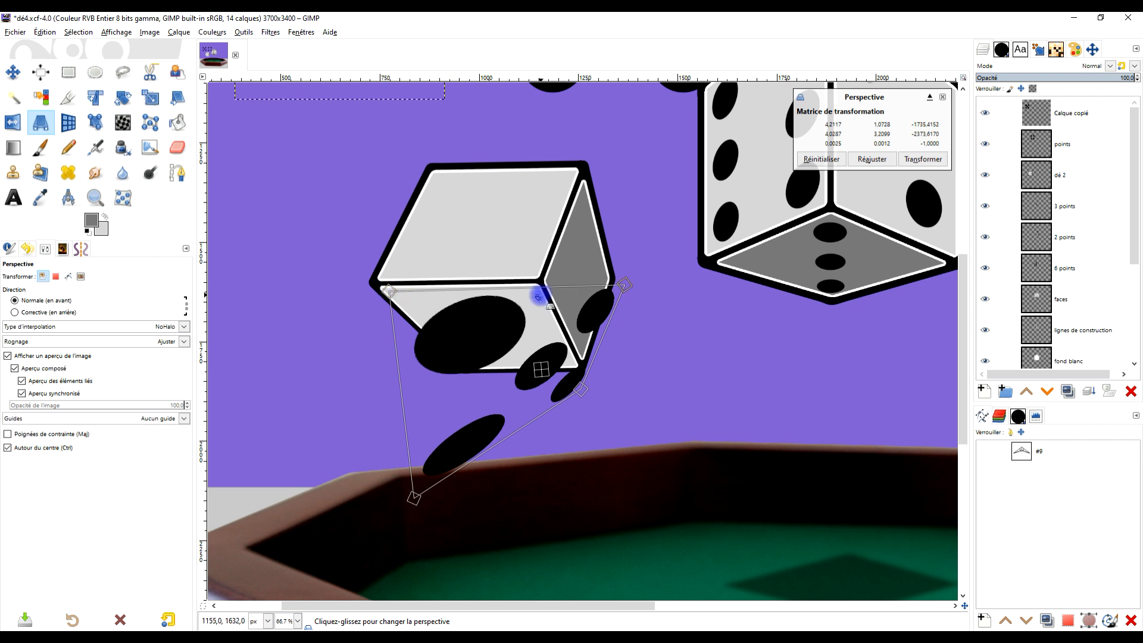
key("ctrl+z")
key("ctrl+z")
key("ctrl+z")
scroll(544, 298, "down", 3)
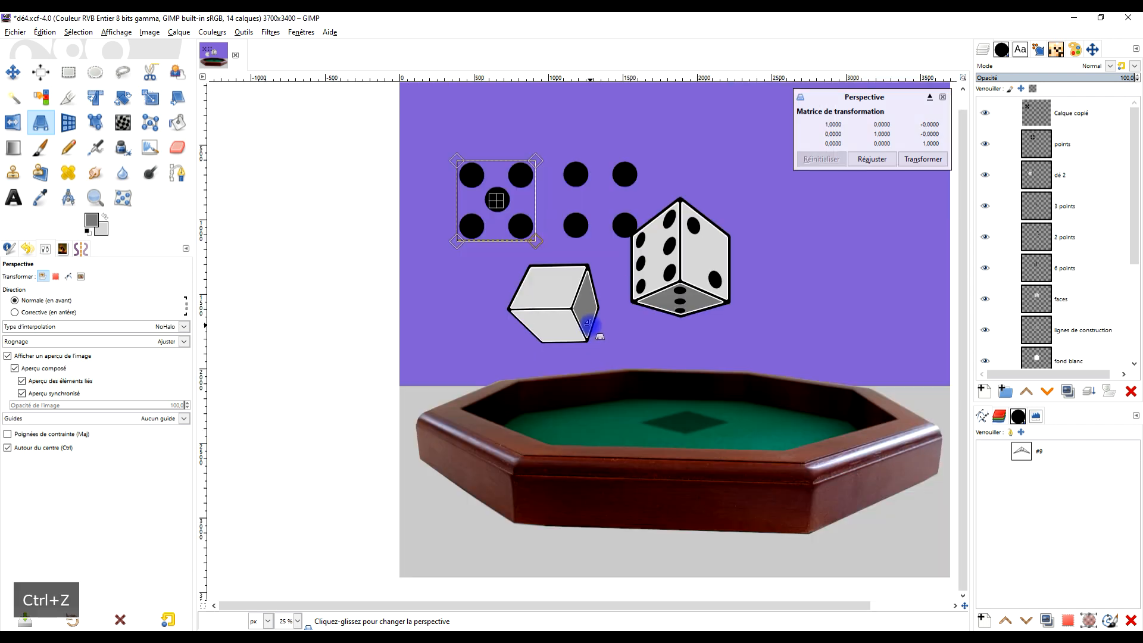
key("ctrl+z")
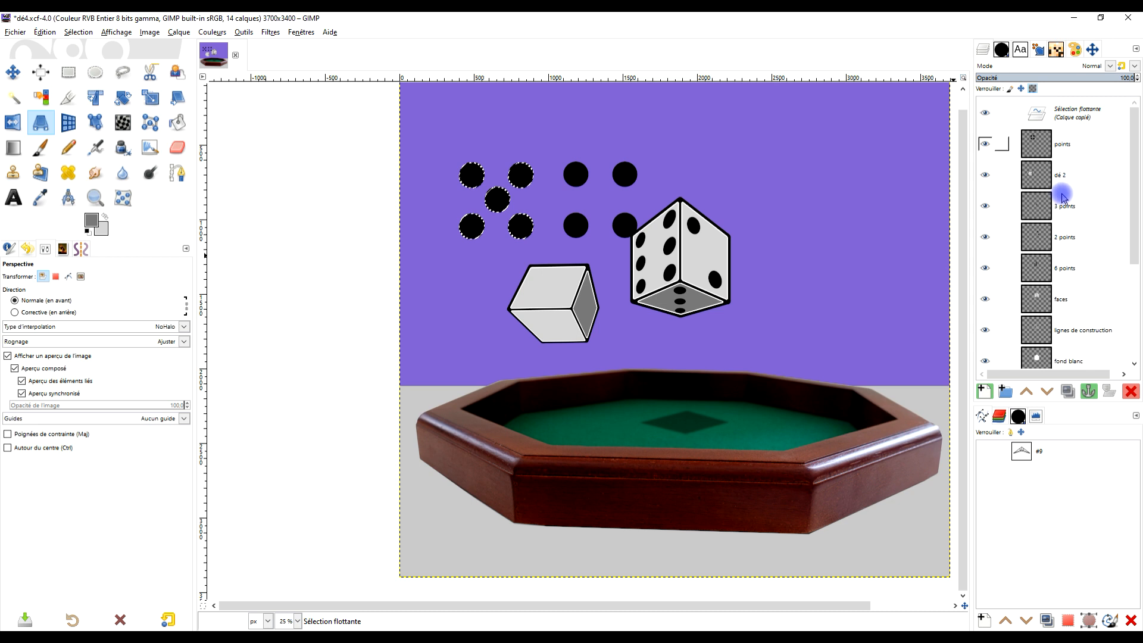
- Convert the floating five dots into a new layer and move it with Perspective onto the second die's lower face
left_click(985, 393)
scroll(569, 205, "up", 2)
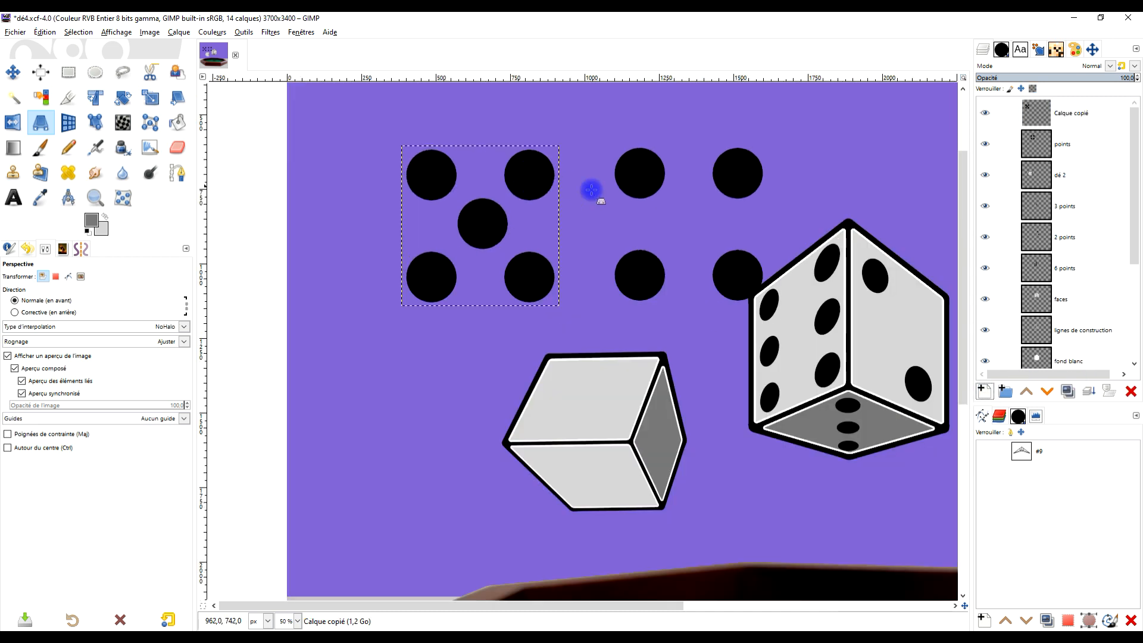
left_click(434, 252)
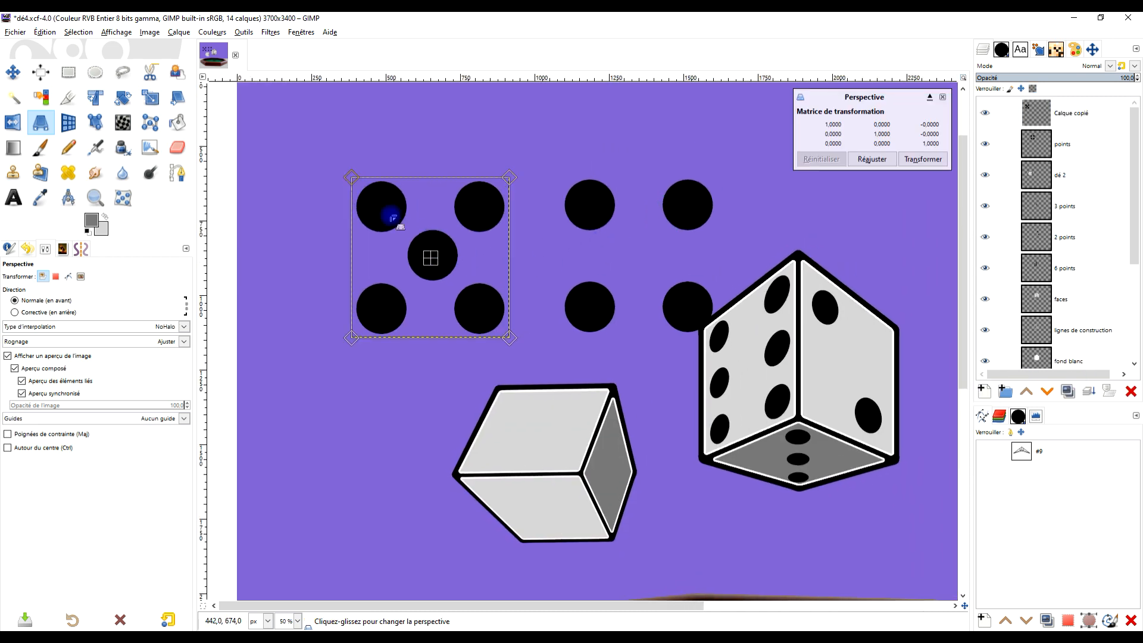
left_click_drag(436, 269, 541, 425)
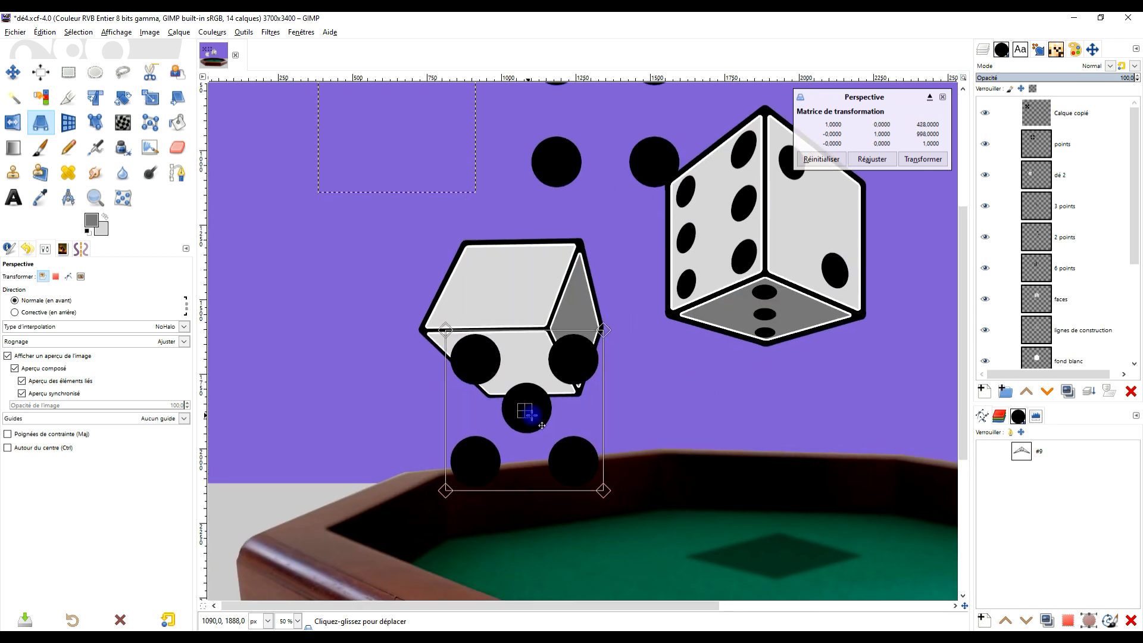
- Fit the four perspective corners of the five dots just inside the second die's lower light face and apply the transformation
scroll(552, 426, "up", 1, "ctrl")
left_click_drag(626, 519, 579, 386)
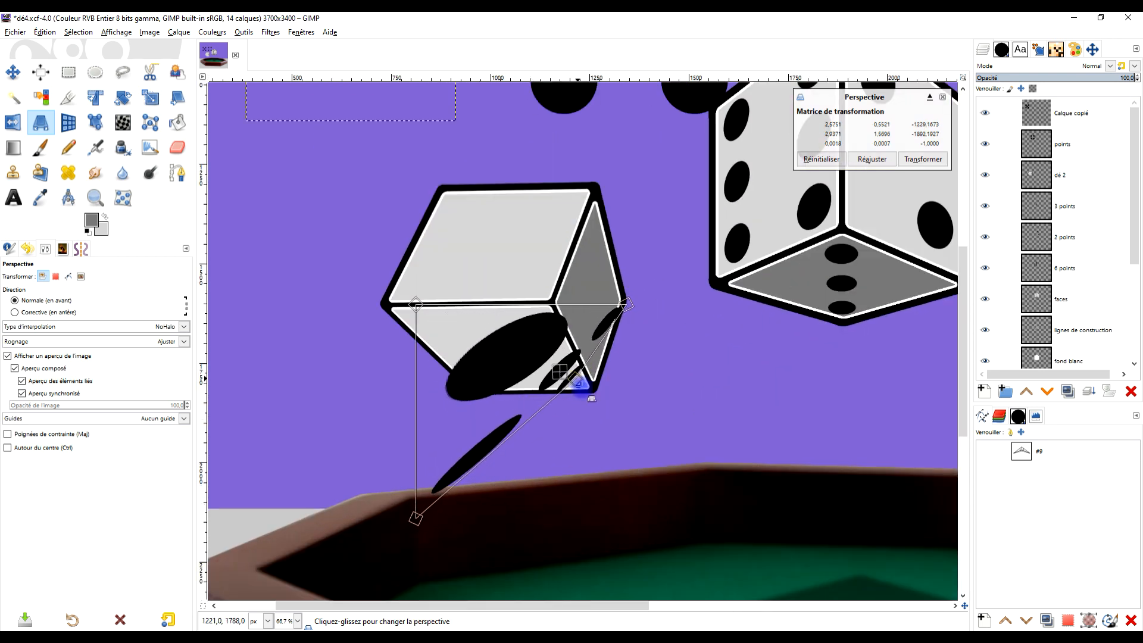
left_click_drag(415, 518, 491, 368)
left_click_drag(626, 305, 557, 307)
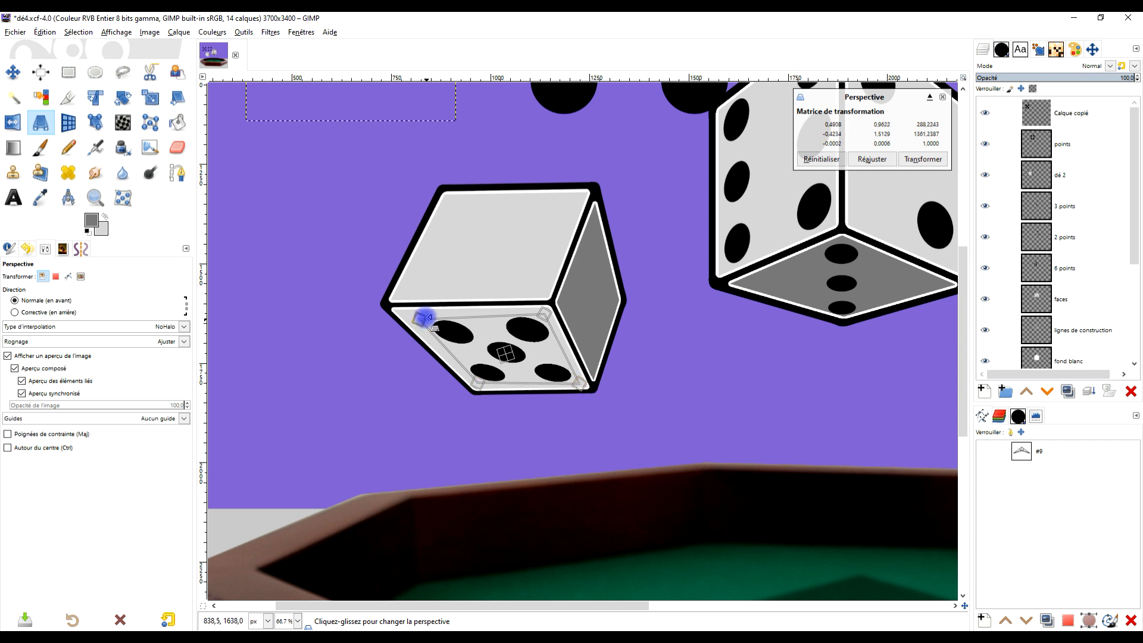
left_click_drag(434, 328, 429, 317)
left_click(923, 159)
- On the points layer, select the upper-left dot of the loose four-dot group with a rectangle of about 286 × 250 px
scroll(760, 347, "down", 3)
scroll(766, 327, "up", 2)
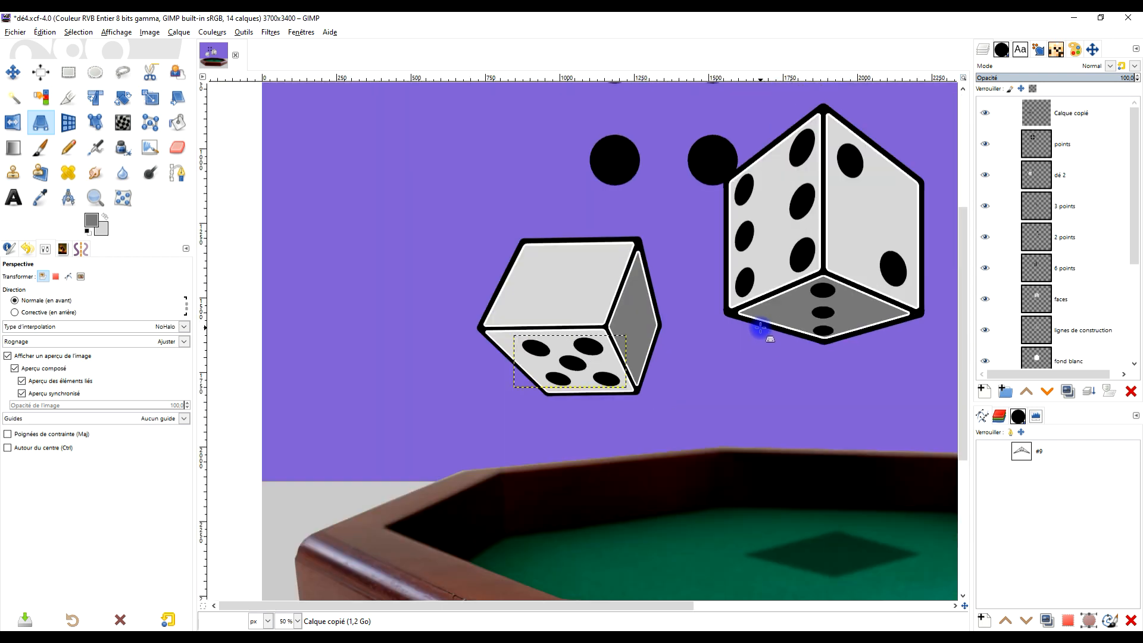
scroll(762, 315, "down", 1)
scroll(744, 268, "up", 1)
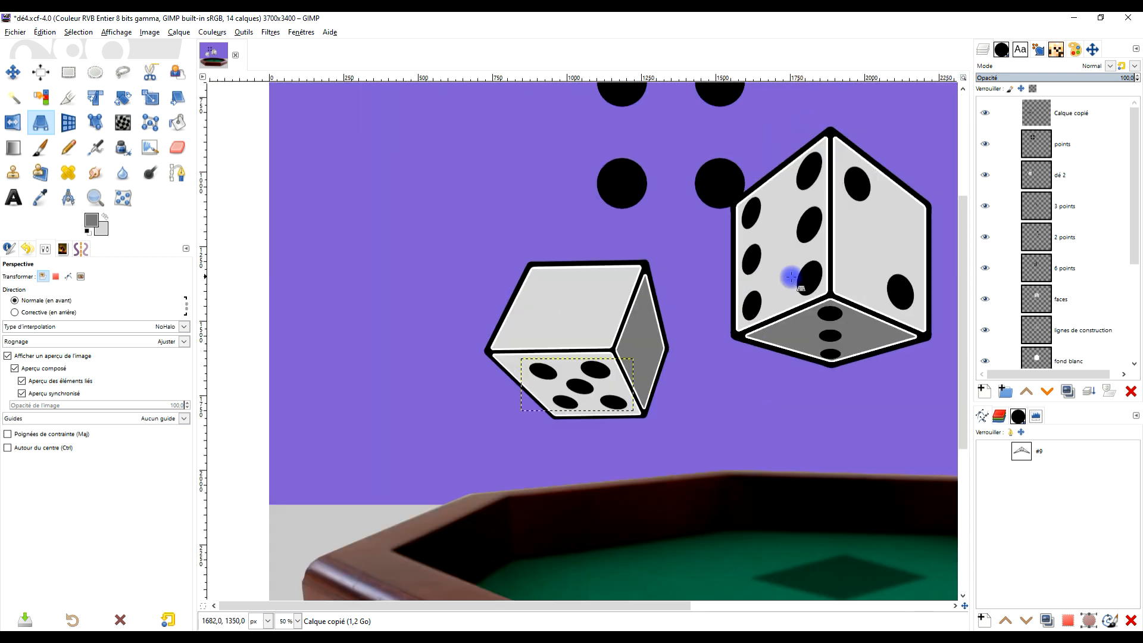
left_click_drag(767, 320, 739, 345)
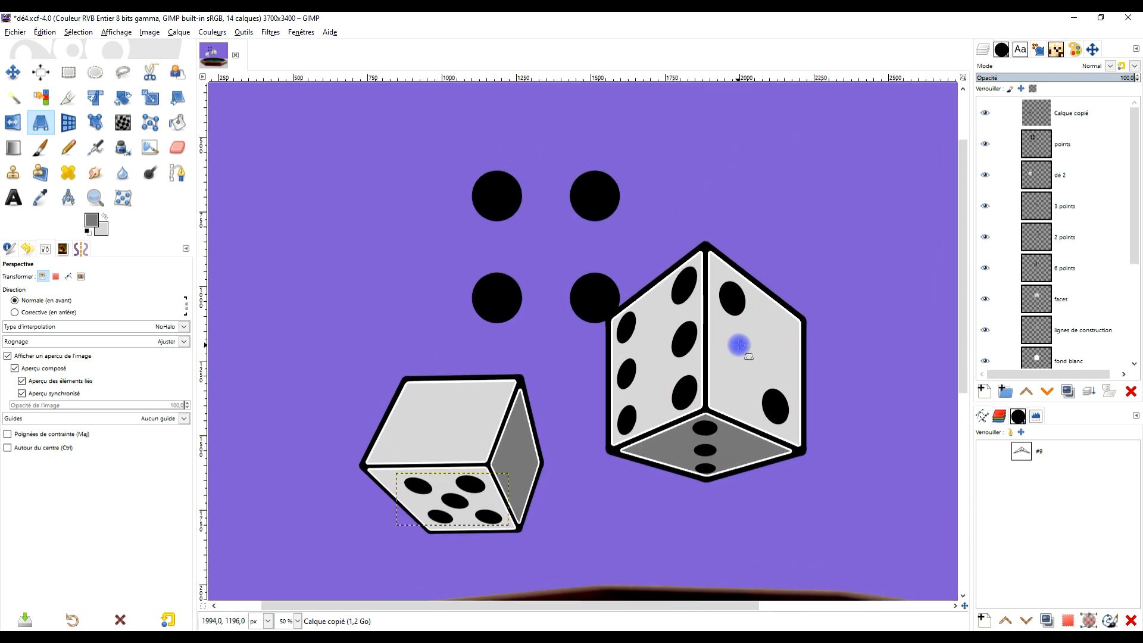
left_click(1065, 143)
left_click(68, 72)
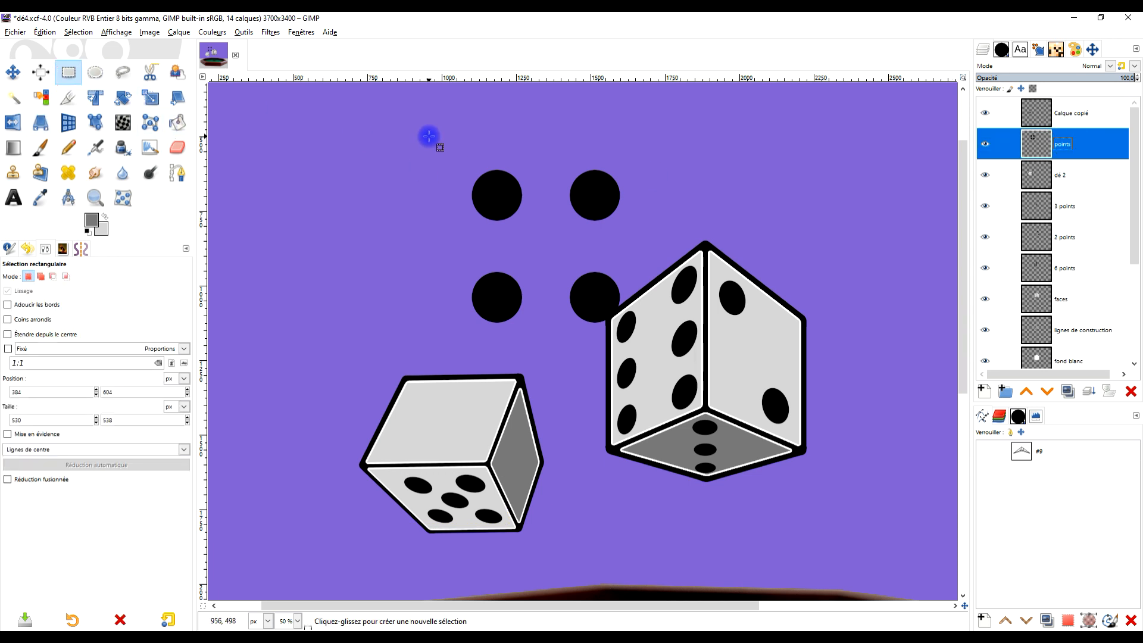
left_click_drag(454, 158, 538, 231)
key("ctrl")
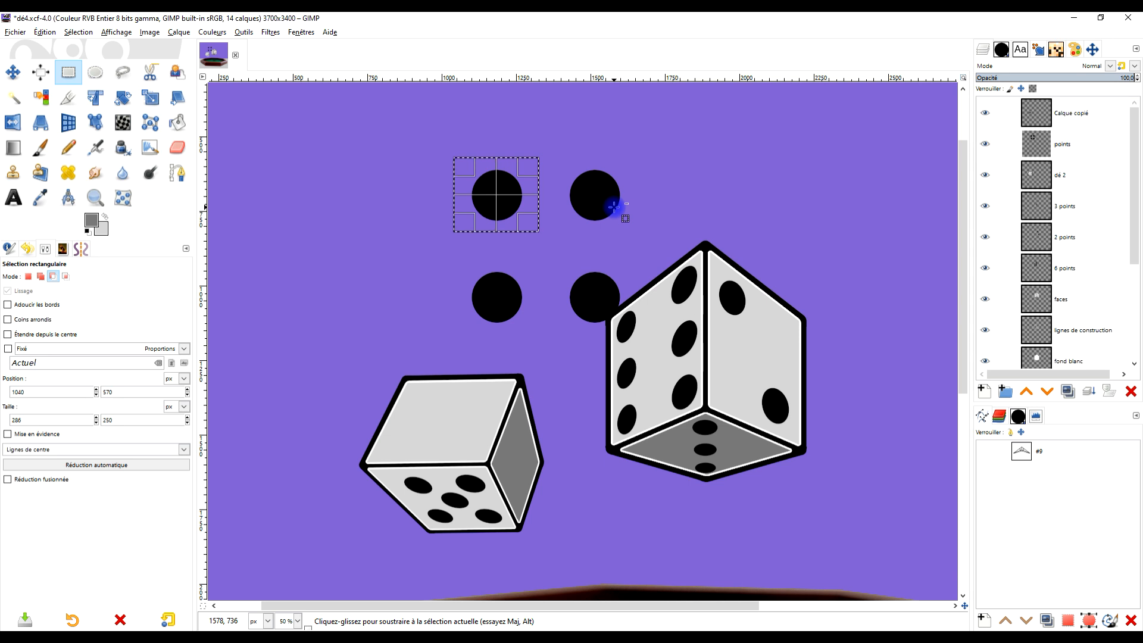
- Copy and paste the selected dot, move it onto the second die's blank upper face, and convert it into a new layer
key("ctrl+c")
key("ctrl+v")
left_click_drag(507, 191, 450, 416)
scroll(435, 437, "up", 3)
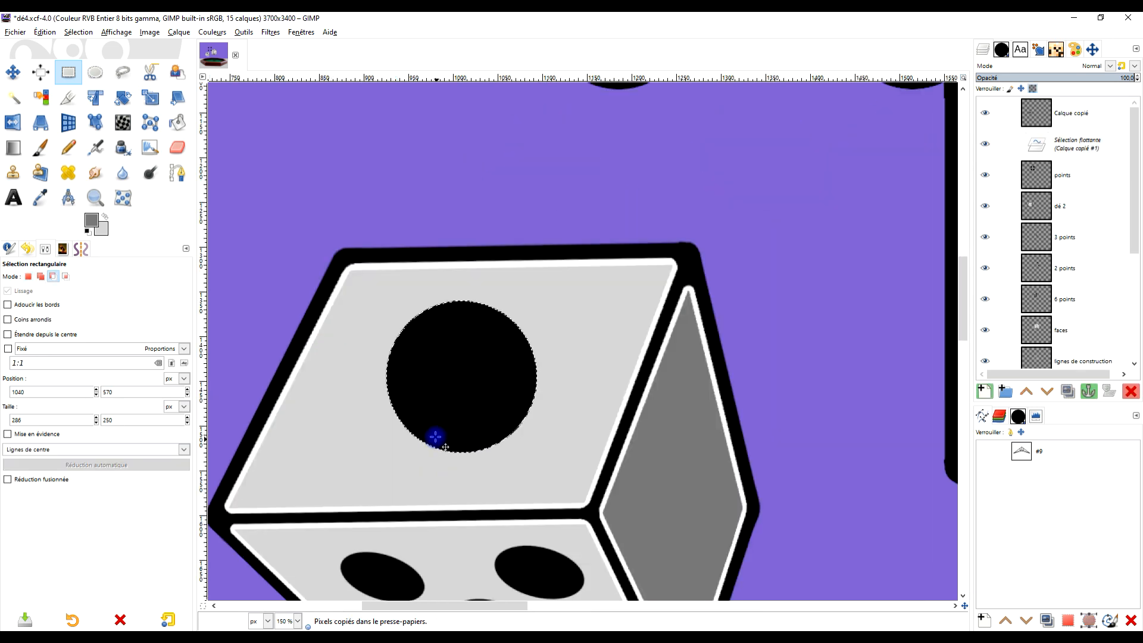
left_click(40, 122)
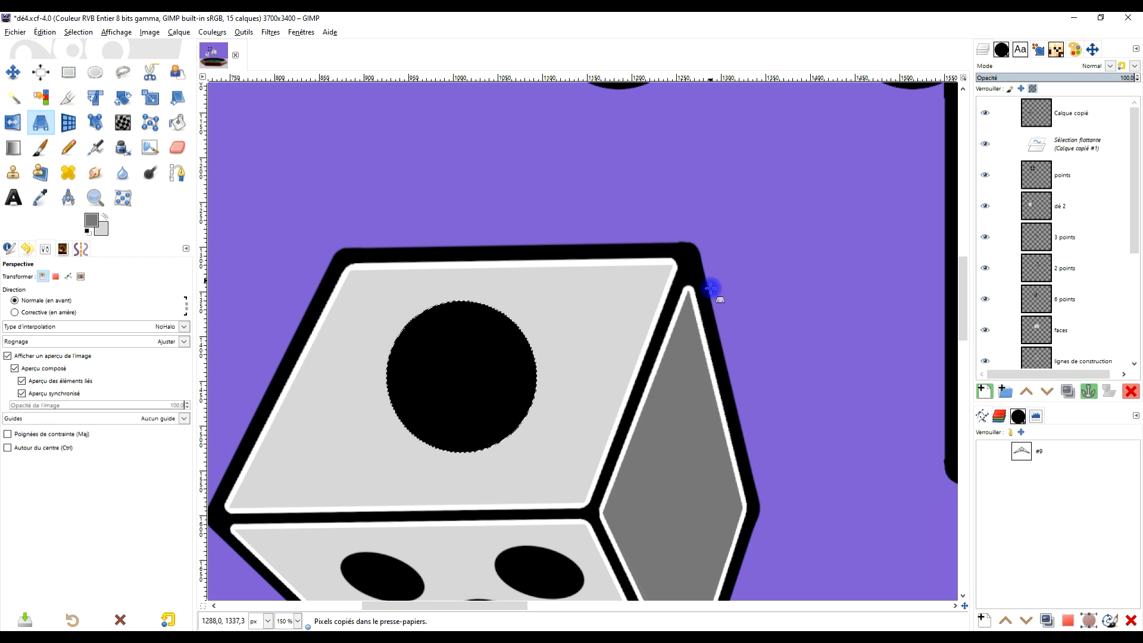
left_click(983, 392)
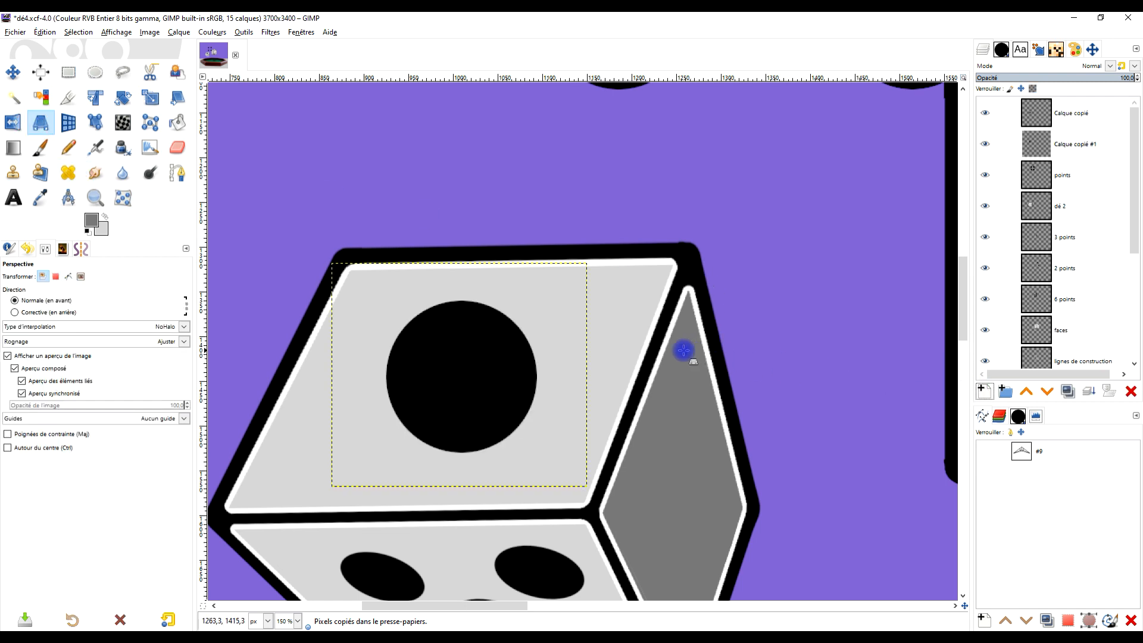
- Begin a Perspective transform of the single dot, pulling its upper-left corner inward and adjusting both lower corners on the upper face
scroll(679, 345, "down", 2)
scroll(521, 380, "up", 2)
left_click(534, 373)
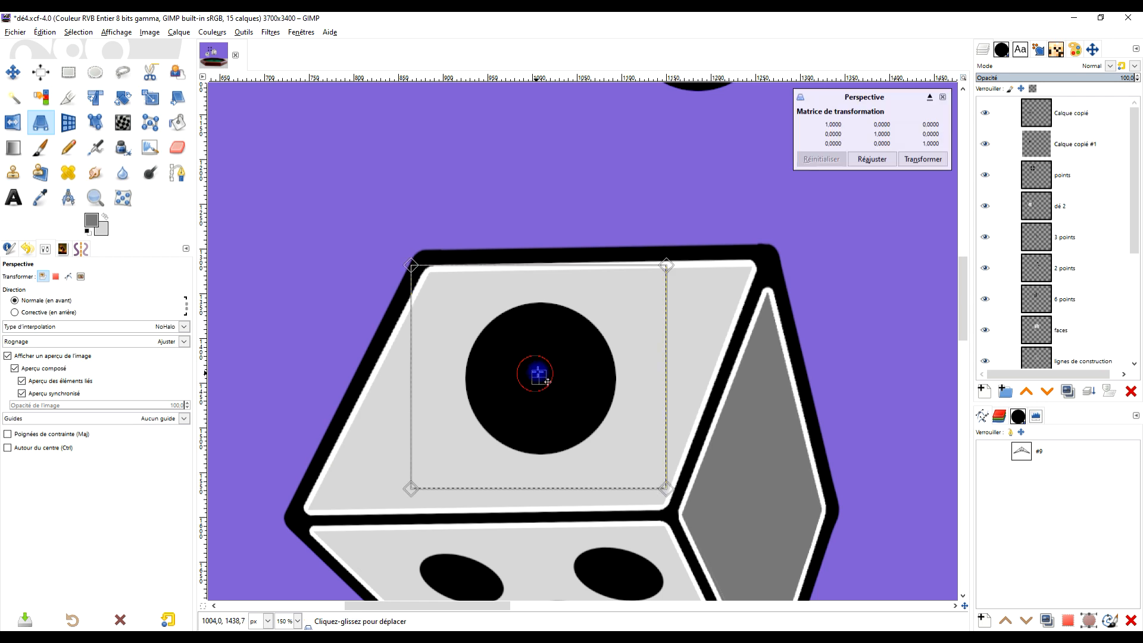
left_click_drag(411, 266, 489, 307)
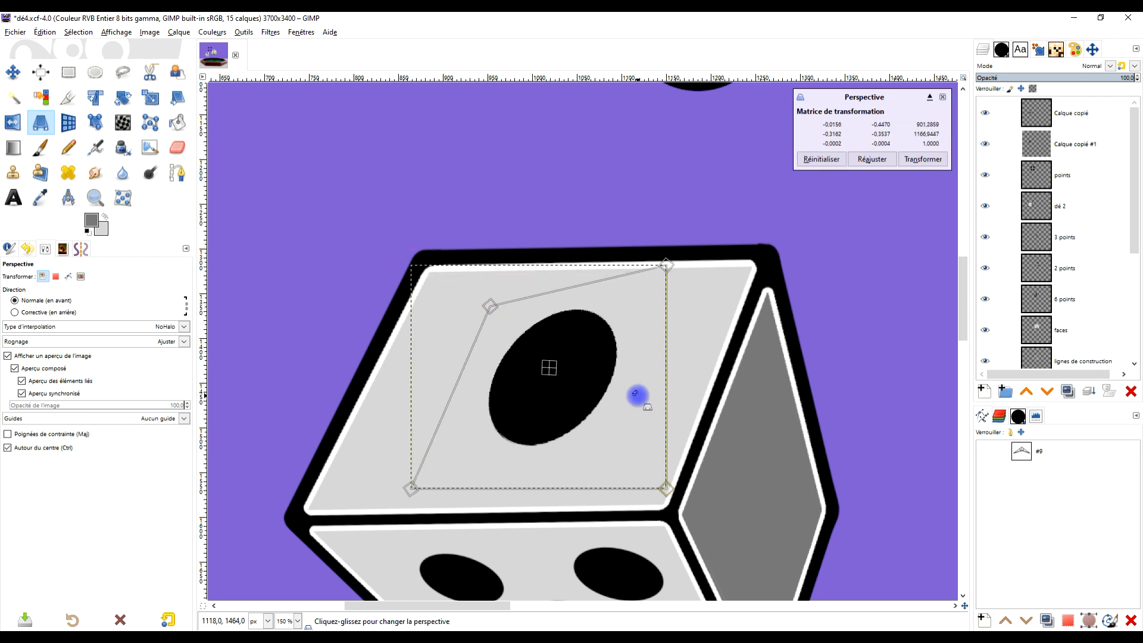
scroll(637, 395, "down", 2)
left_click_drag(651, 437, 646, 444)
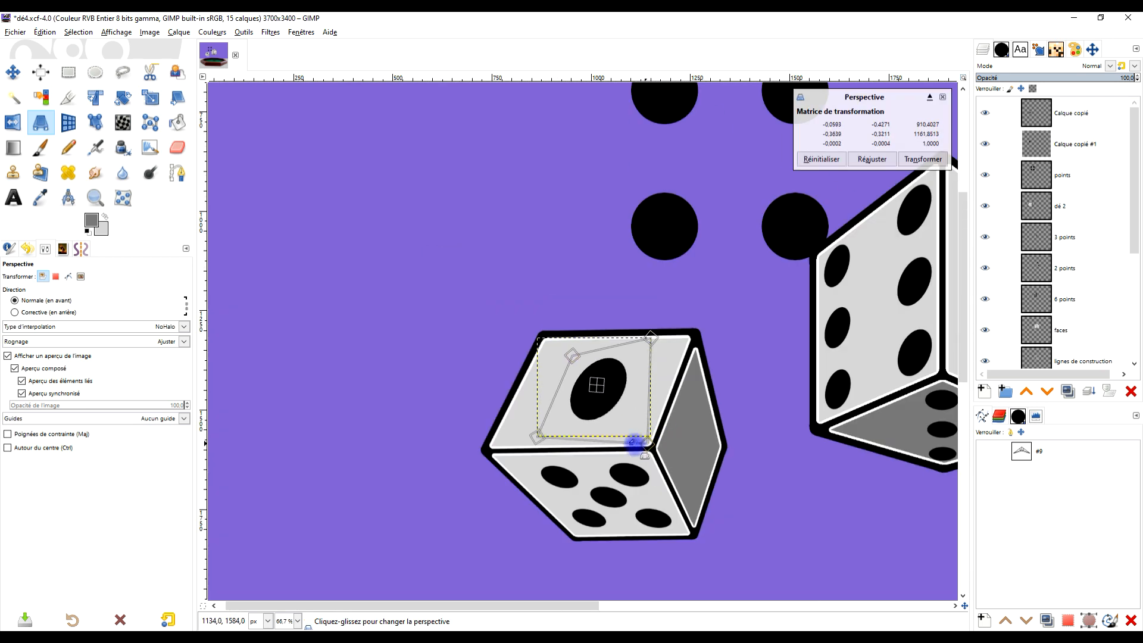
left_click_drag(530, 439, 536, 447)
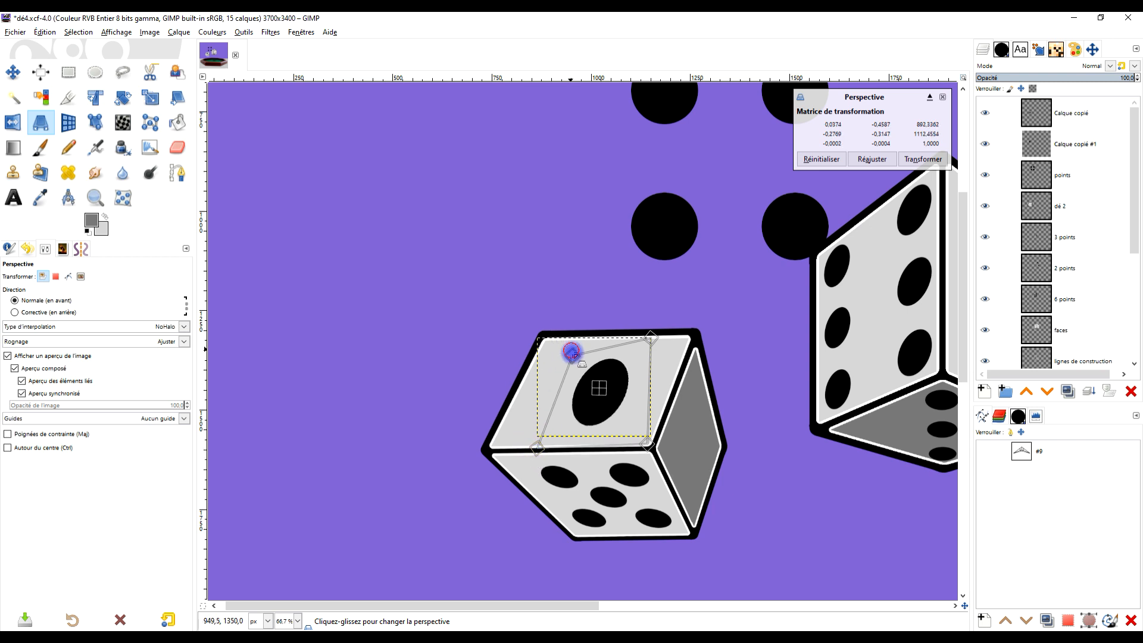
- Shrink the dot's perspective frame into a small slanted ellipse at the upper face's centre and apply the transformation
left_click_drag(571, 352, 581, 375)
left_click_drag(658, 332, 662, 380)
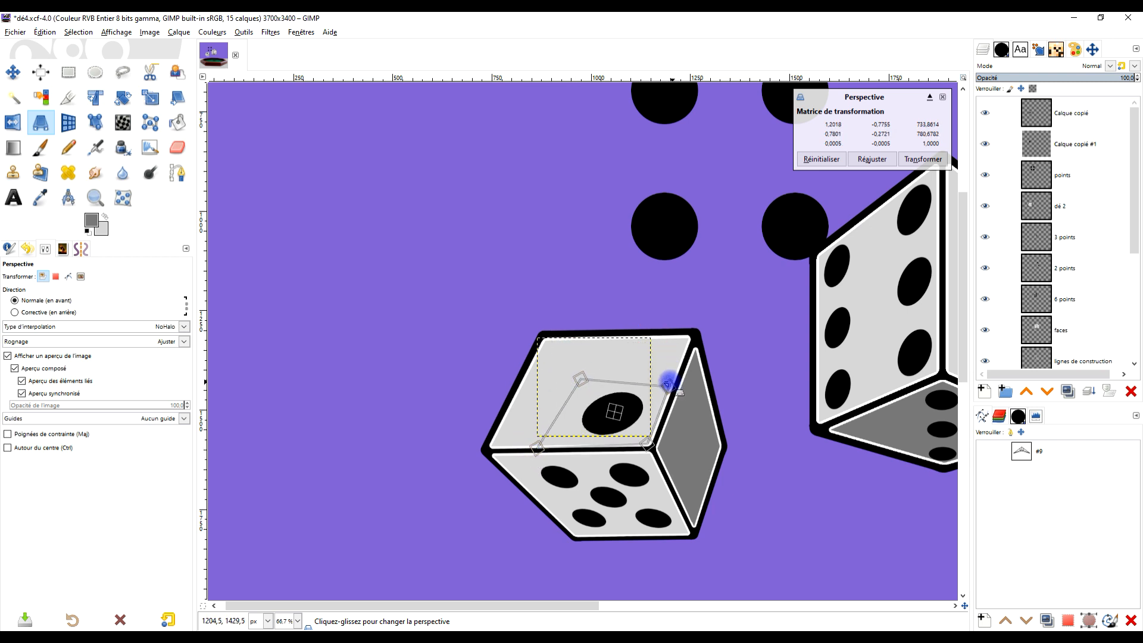
left_click_drag(645, 441, 628, 425)
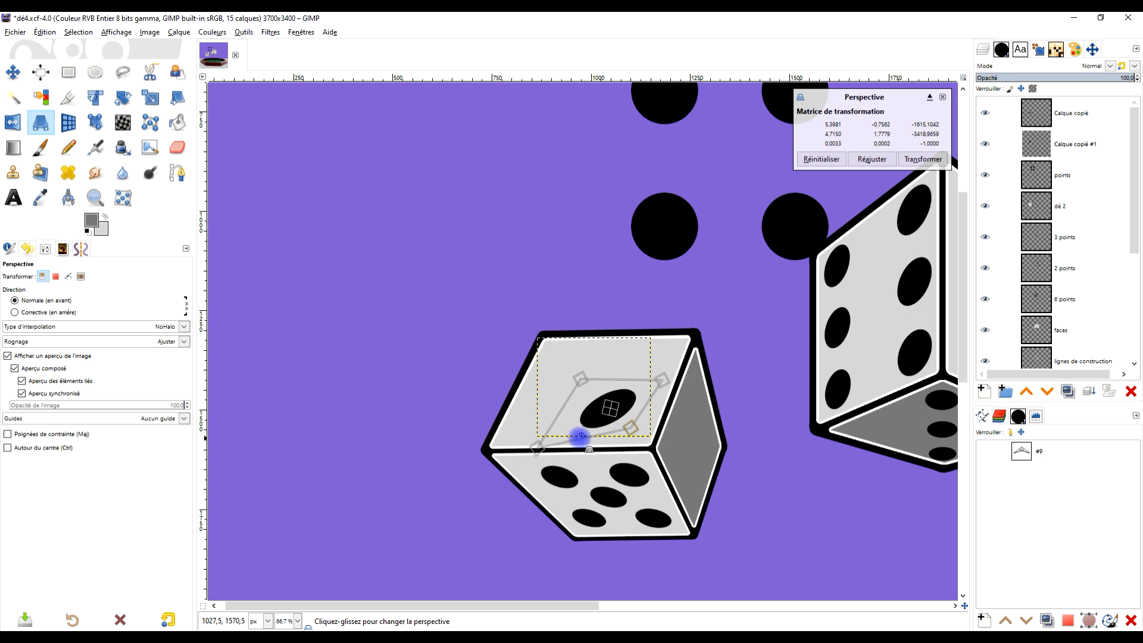
left_click_drag(530, 448, 626, 416)
left_click_drag(645, 365, 633, 368)
left_click_drag(622, 415, 620, 417)
left_click_drag(548, 411, 548, 413)
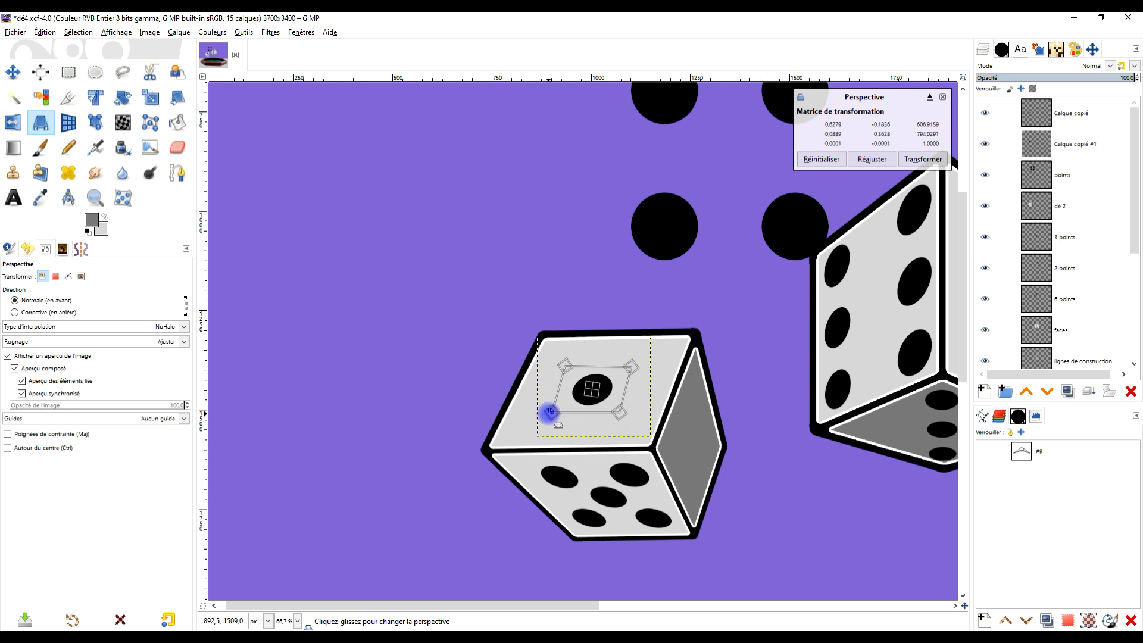
left_click(922, 159)
- Toggle the points layer's visibility to check it, and crop that layer to its content
scroll(725, 281, "down", 2)
left_click(1074, 114)
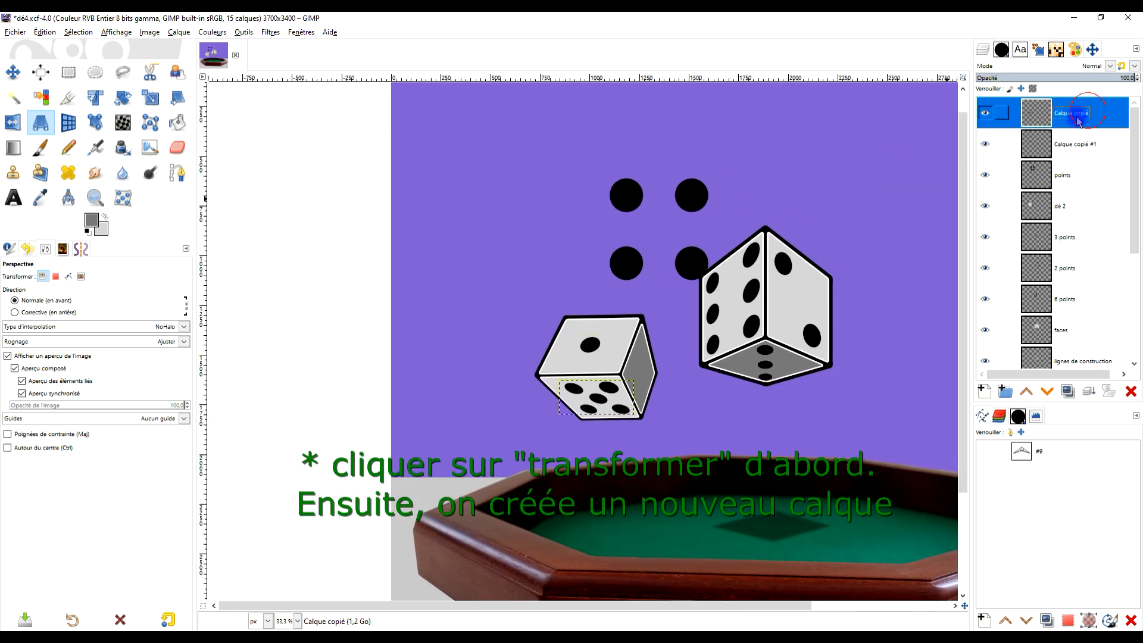
left_click(983, 175)
left_click(983, 175)
left_click(1058, 179)
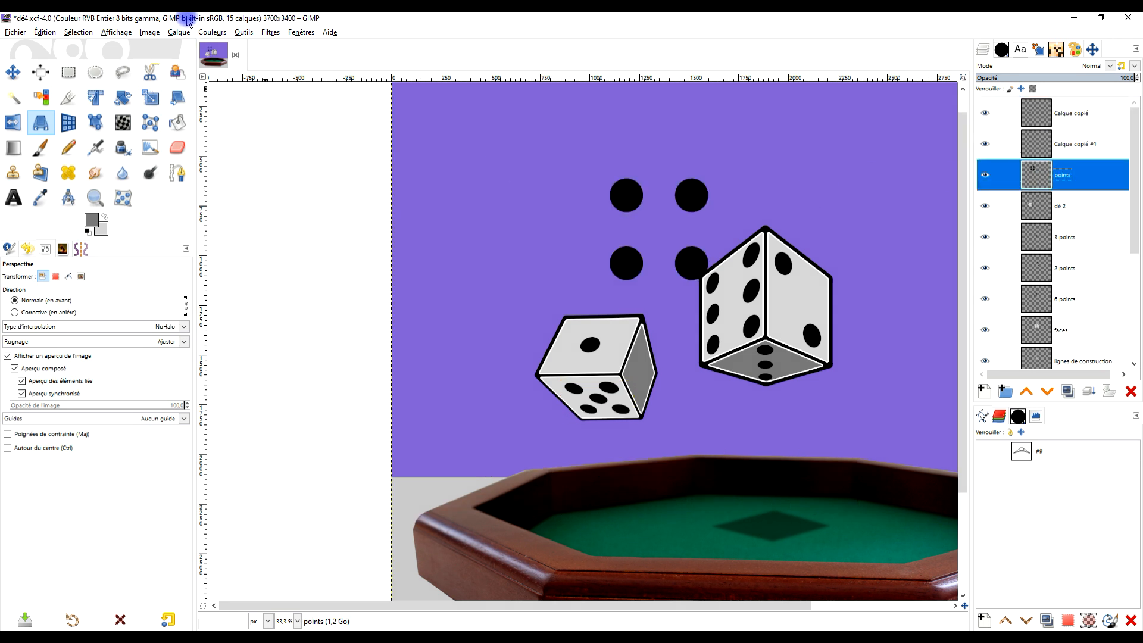
left_click(175, 33)
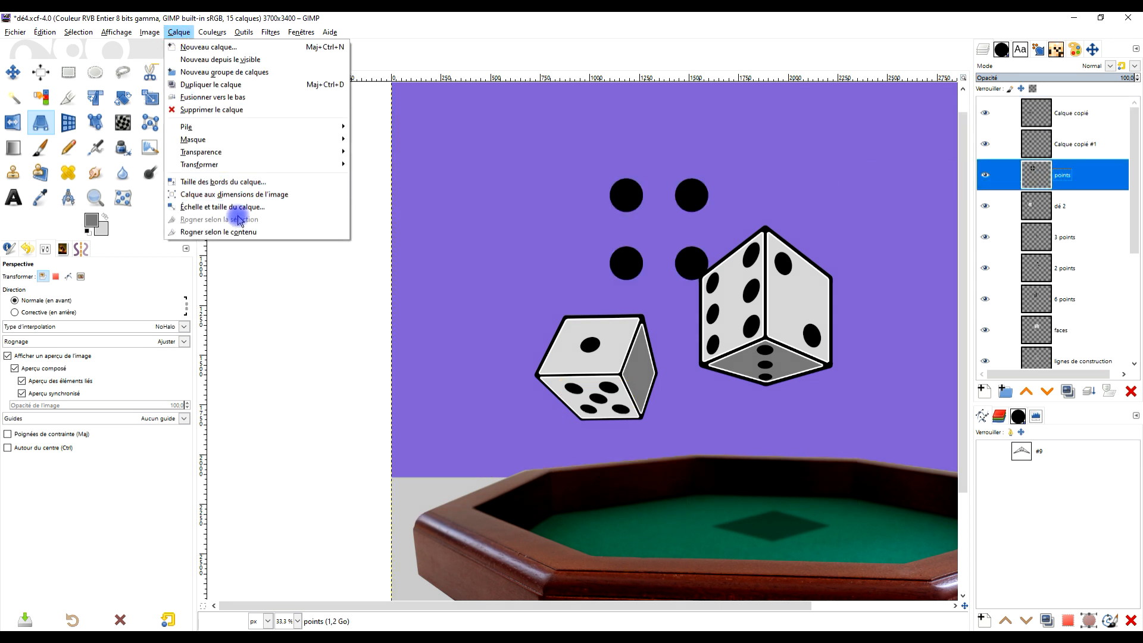
left_click(237, 232)
- Move the four loose dots with Perspective to the second die's dark side face and pull their corners onto the face's corners
scroll(653, 243, "up", 1)
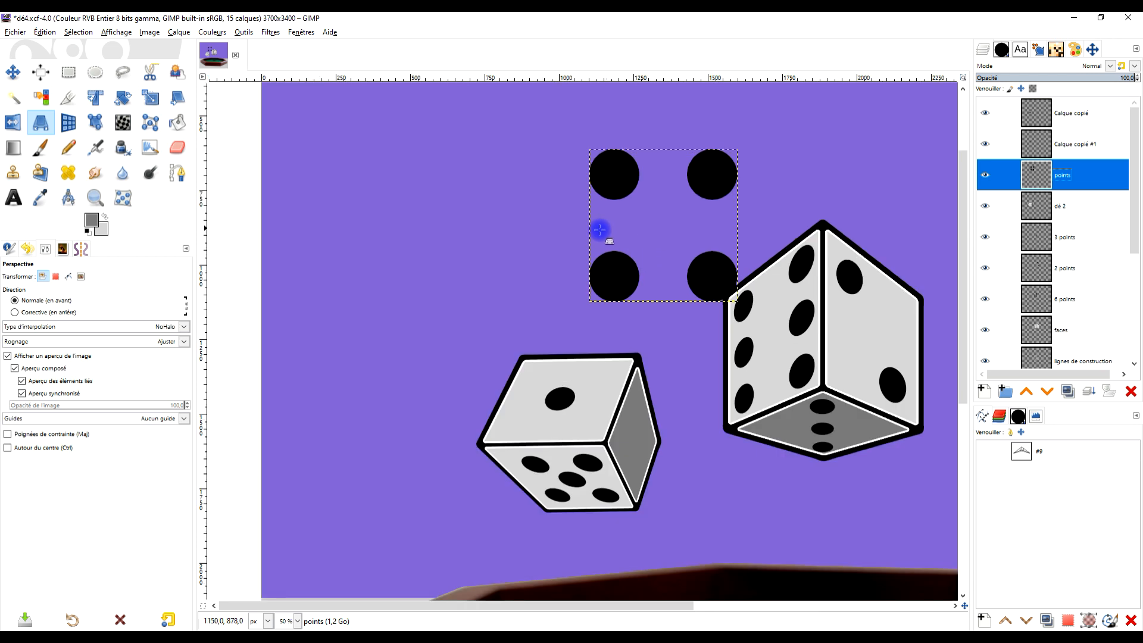
left_click(613, 274)
left_click_drag(647, 220, 690, 450)
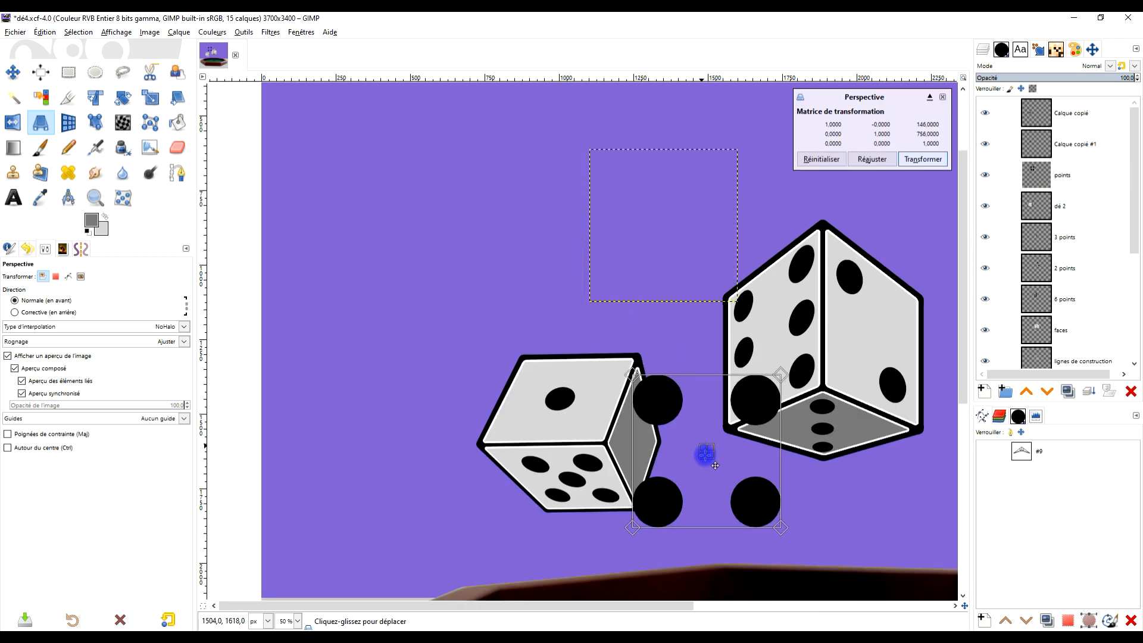
scroll(722, 420, "up", 2)
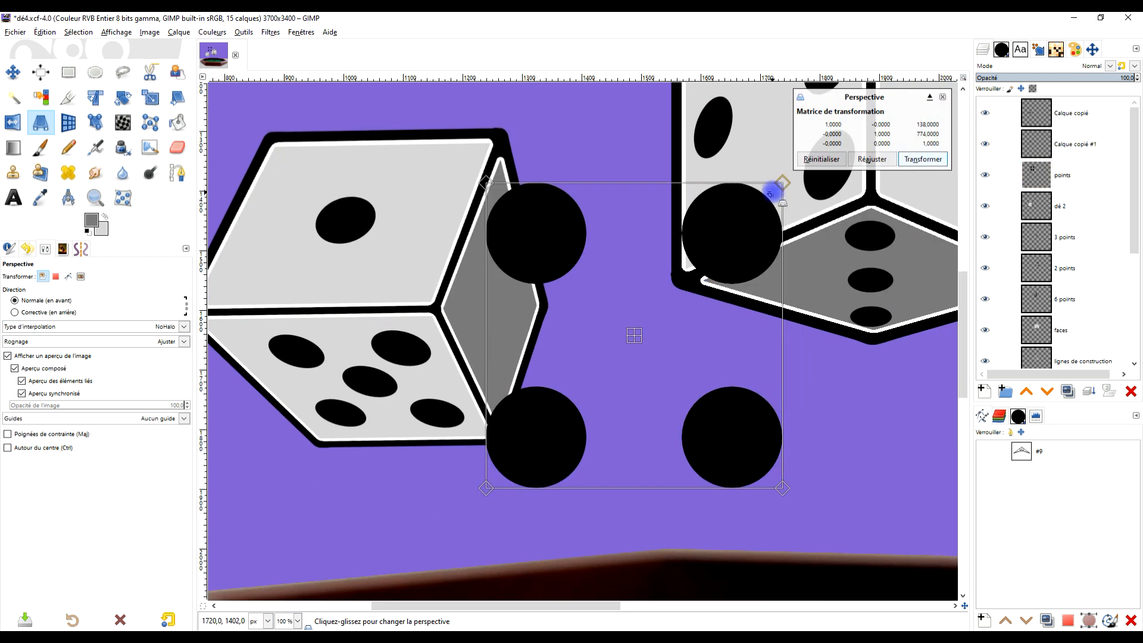
left_click_drag(486, 179, 446, 310)
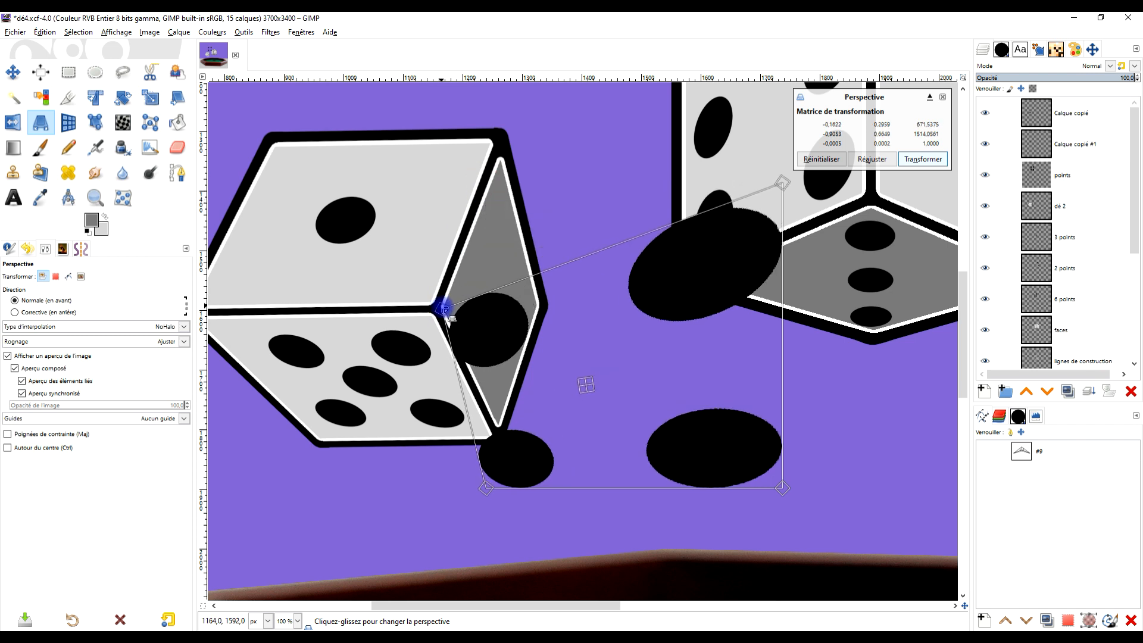
left_click_drag(783, 176, 500, 167)
left_click_drag(782, 487, 533, 300)
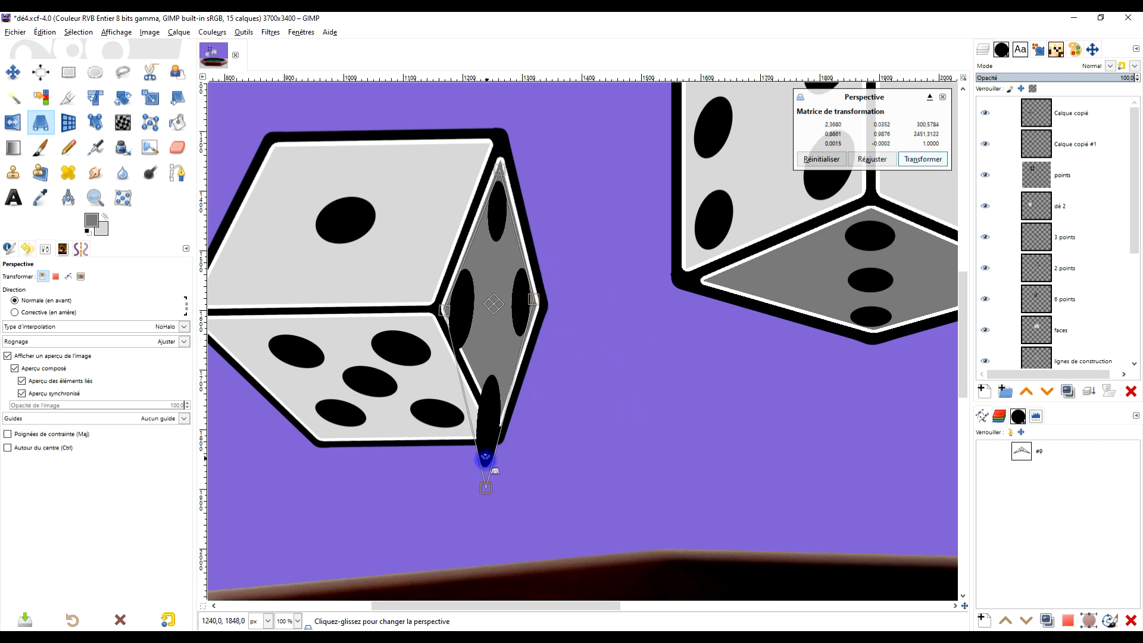
left_click_drag(486, 488, 499, 414)
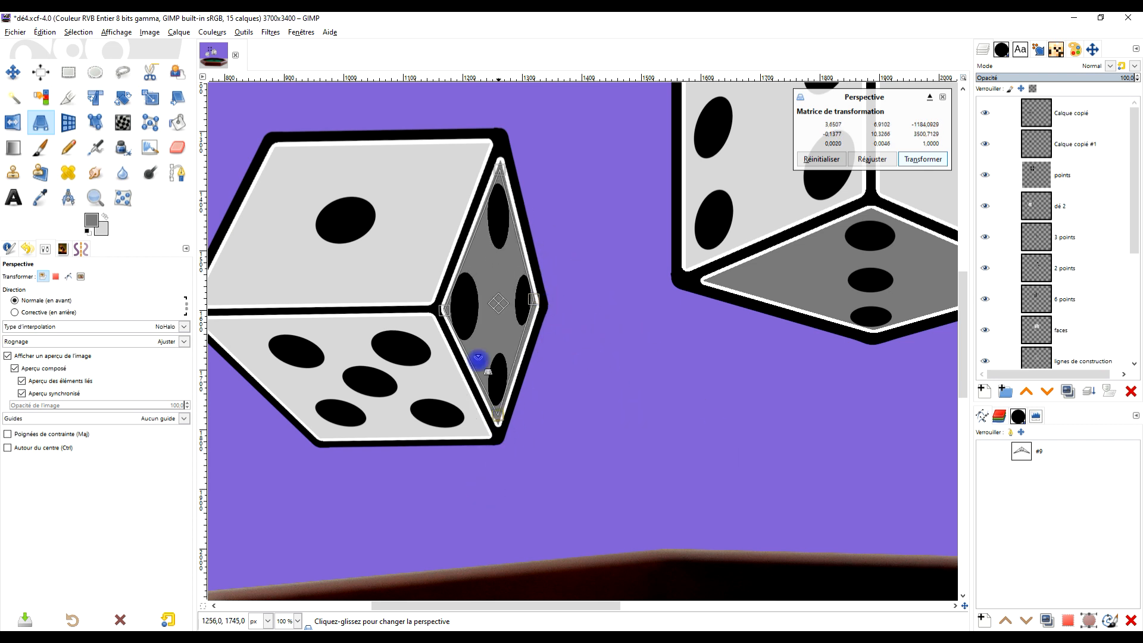
- Inset the four dots' perspective corners within the dark side face until the dots sit evenly, and apply the transformation
left_click_drag(452, 315, 448, 312)
mouse_move(489, 169)
left_mouse_down()
mouse_move(493, 186)
mouse_move(501, 180)
left_mouse_up()
left_click_drag(534, 304, 526, 302)
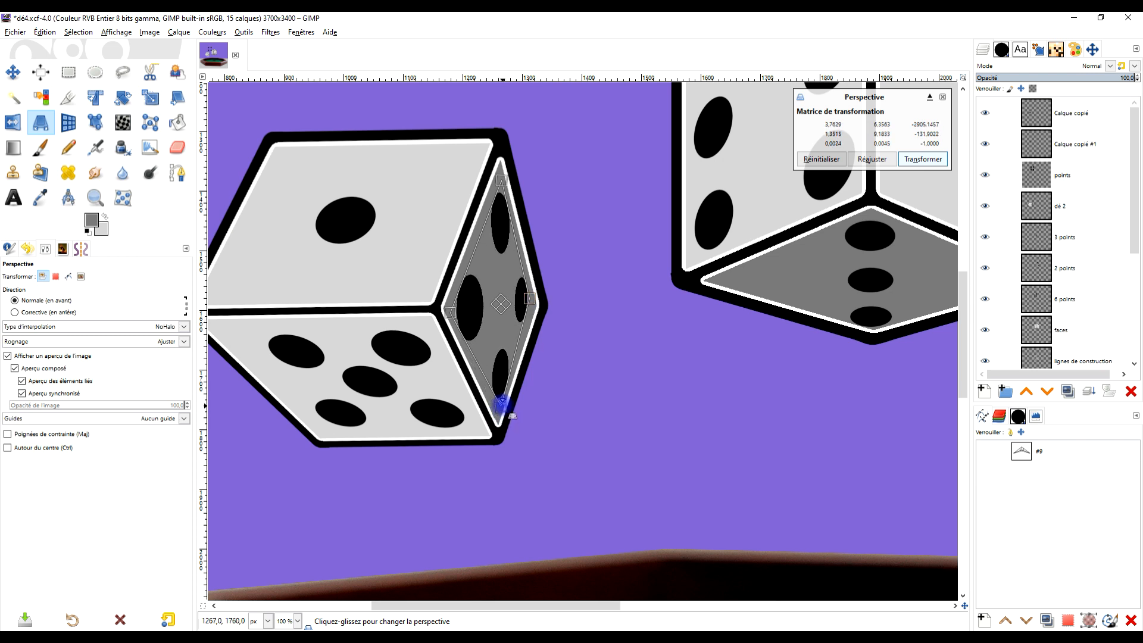
left_click_drag(504, 179, 500, 197)
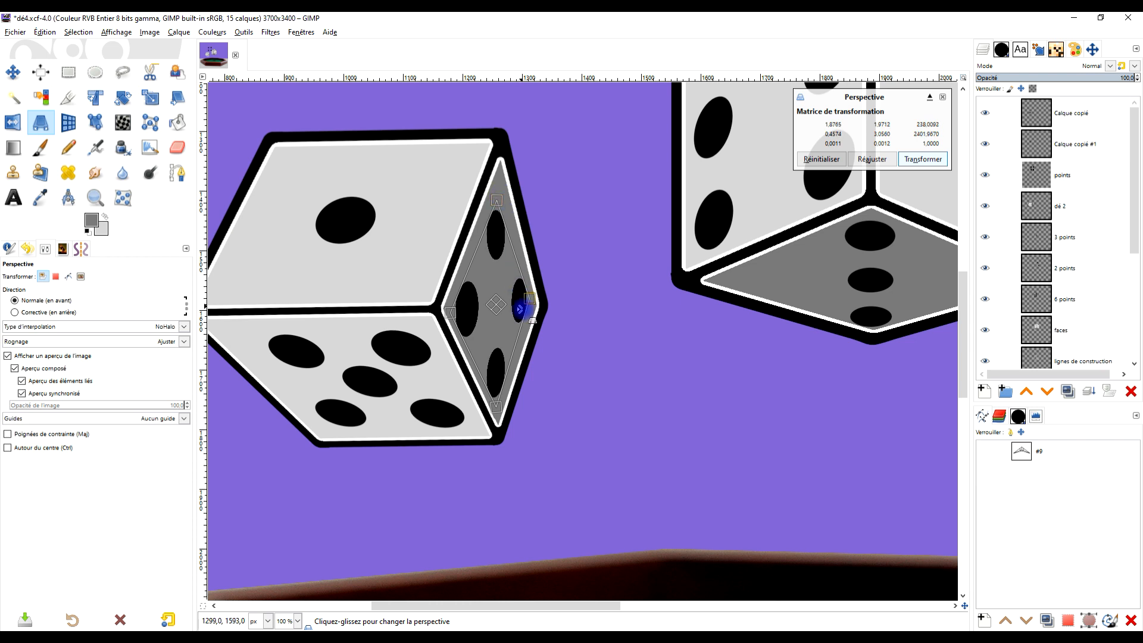
left_click_drag(544, 310, 543, 315)
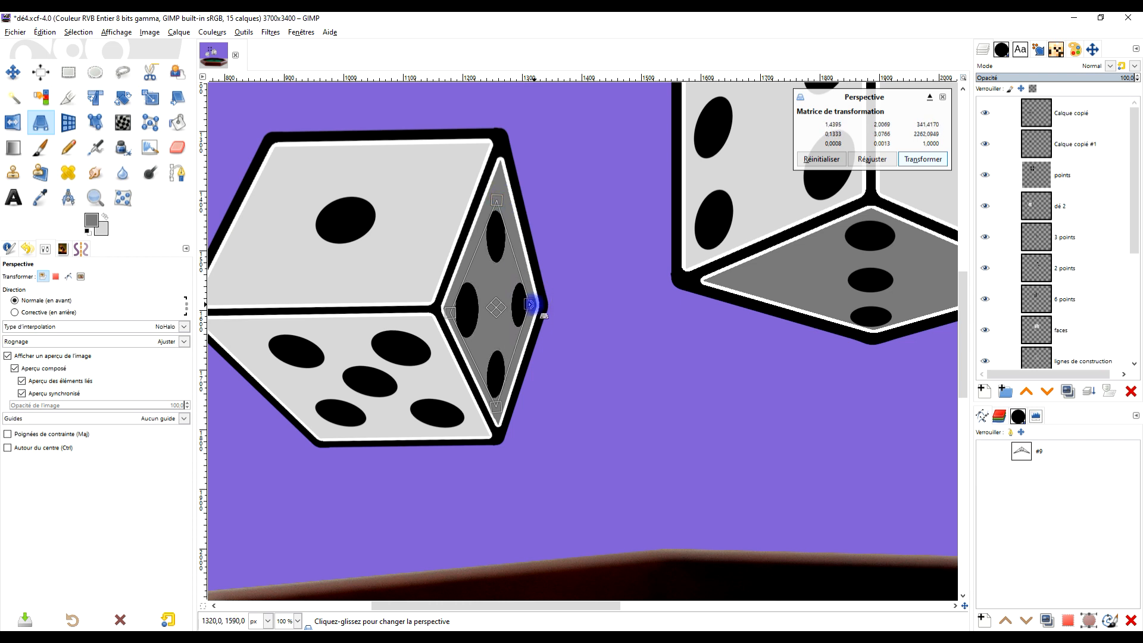
left_click_drag(450, 311, 452, 306)
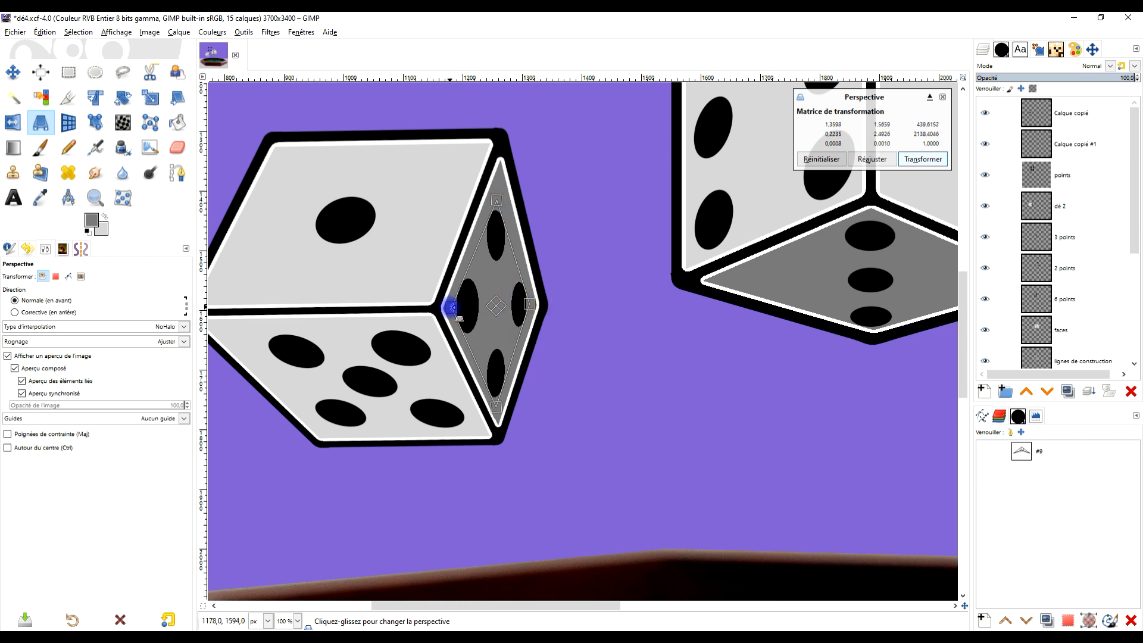
left_click_drag(494, 407, 494, 404)
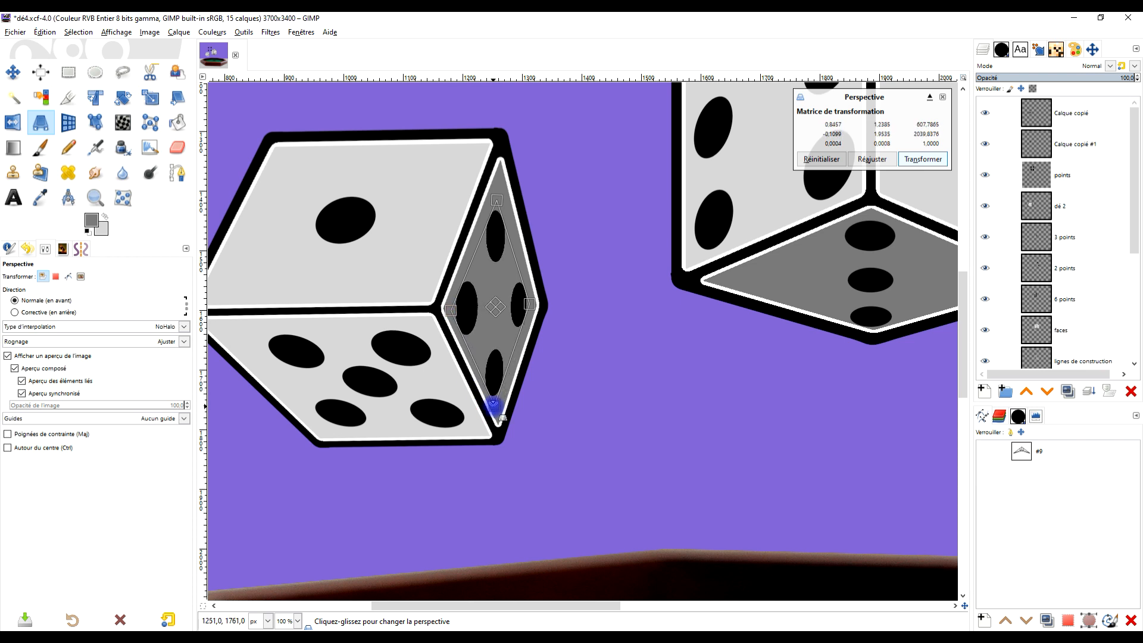
left_click(922, 159)
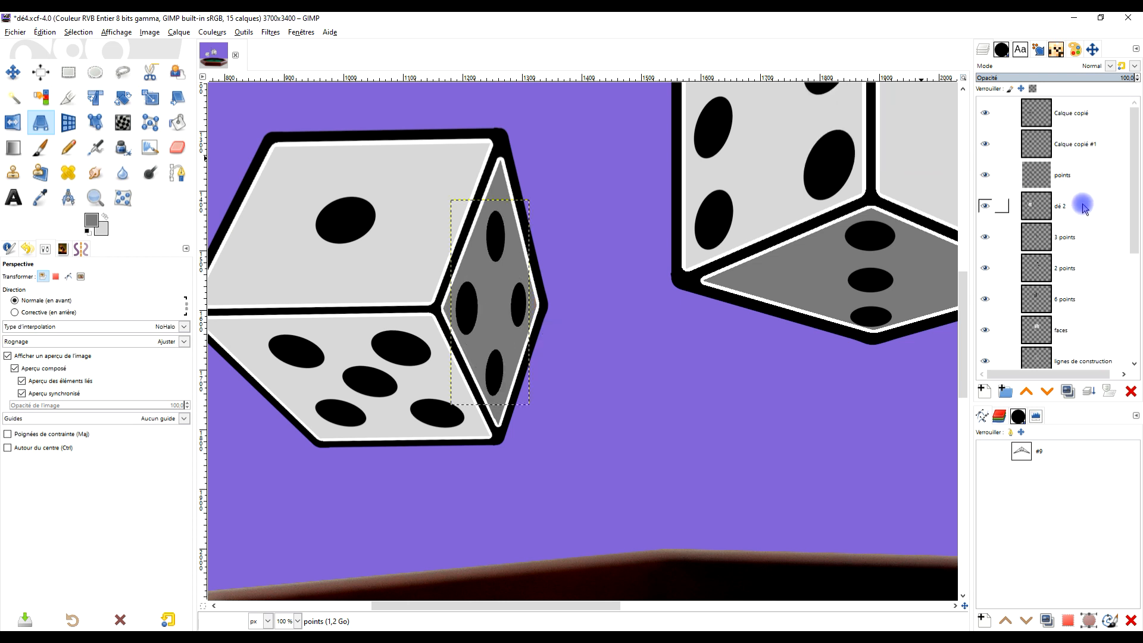
- Select the dé 2 layer, start a Handle Transform on the die, and enable the composited preview
left_click(1071, 205)
scroll(545, 300, "down", 2)
scroll(465, 306, "up", 2)
left_click_drag(455, 311, 554, 298)
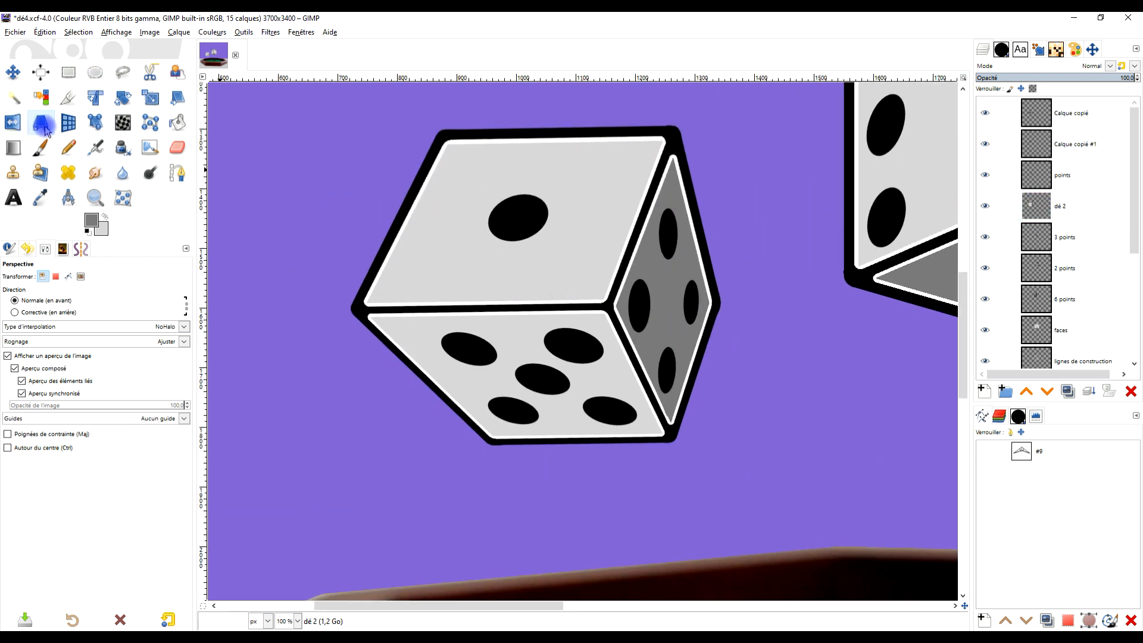
left_click(93, 126)
left_click(404, 315)
left_click(405, 193)
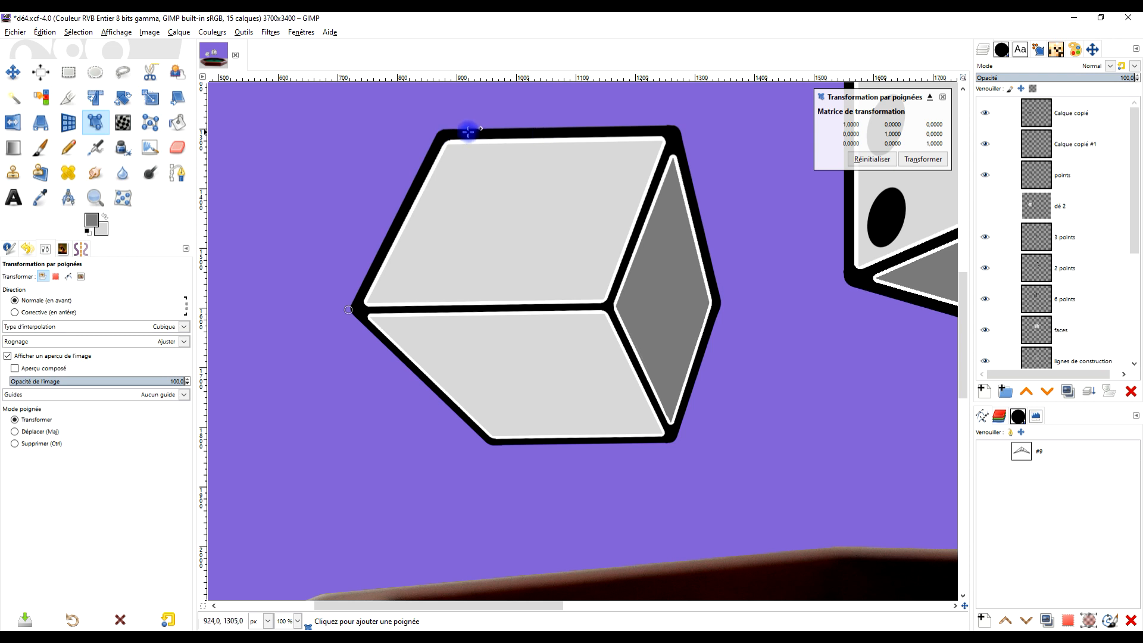
left_click(15, 368)
- Place handles on the die's outer corners, try stretching its leftmost corner outward, and reset the transformation
left_click(441, 131)
left_click(720, 305)
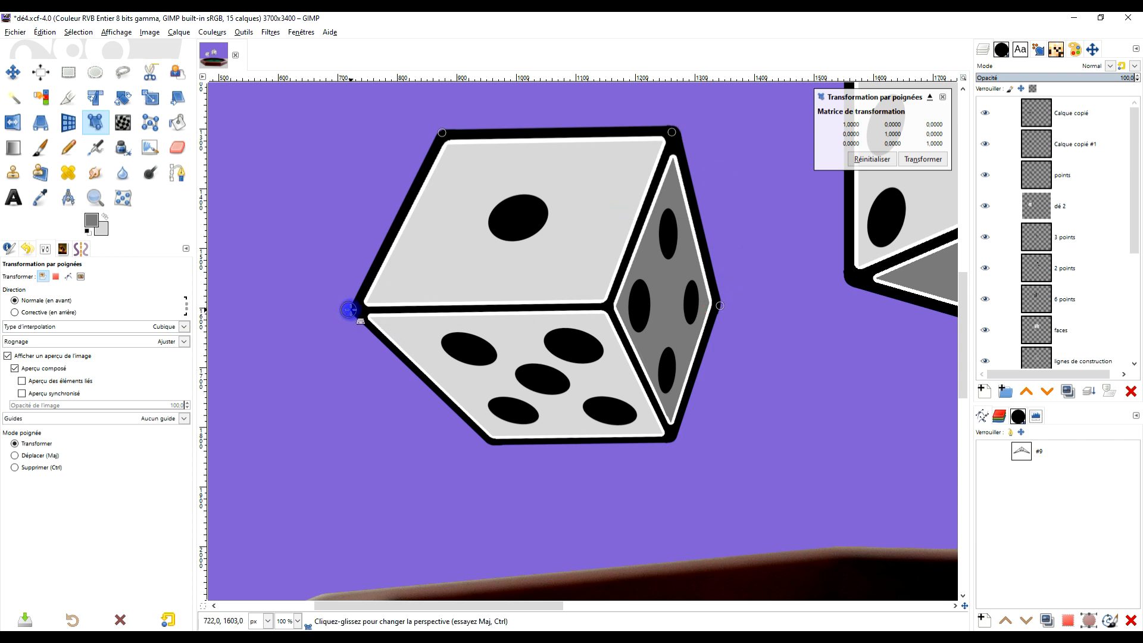
mouse_move(358, 309)
left_mouse_down()
mouse_move(368, 316)
mouse_move(341, 313)
left_mouse_up()
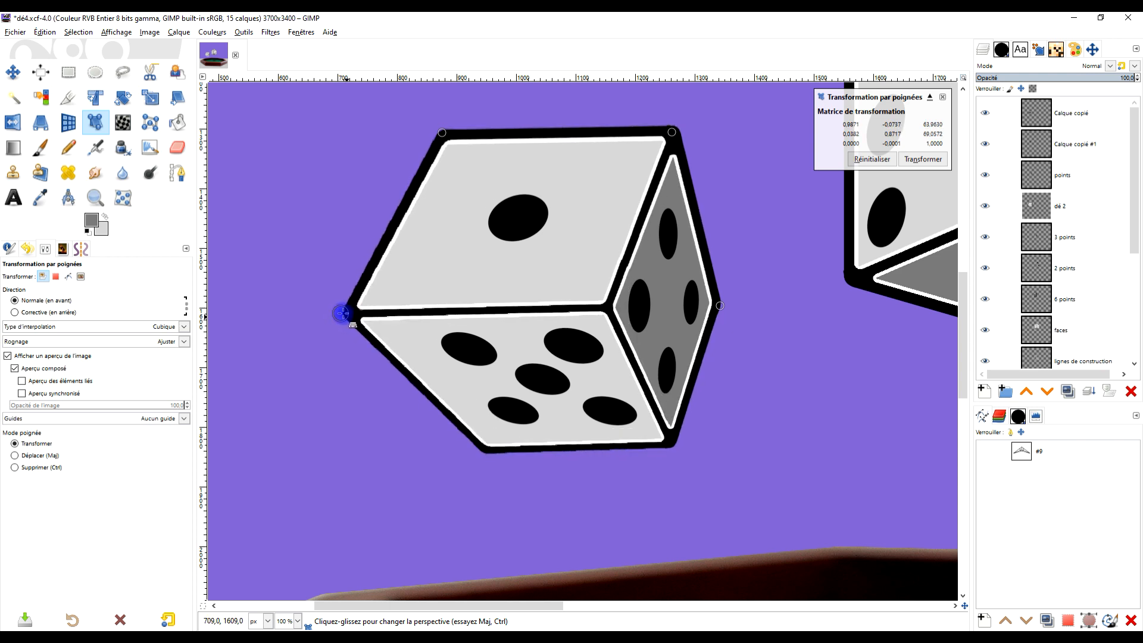
left_click(870, 162)
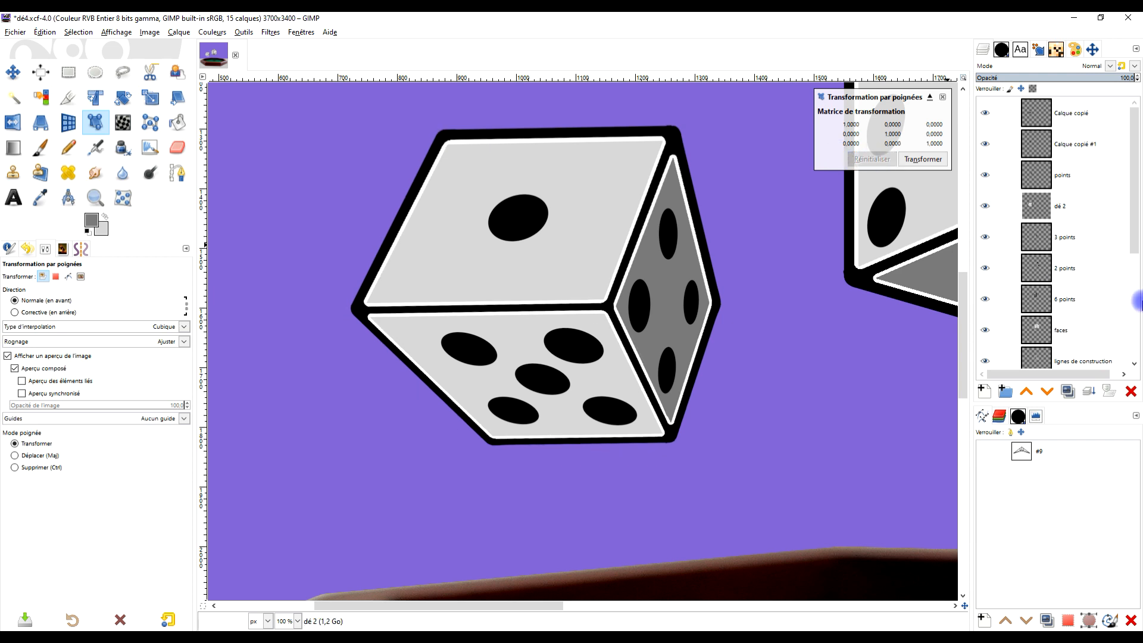
- Crop the dé 2 layer to its content
left_click(1066, 206)
left_click(178, 32)
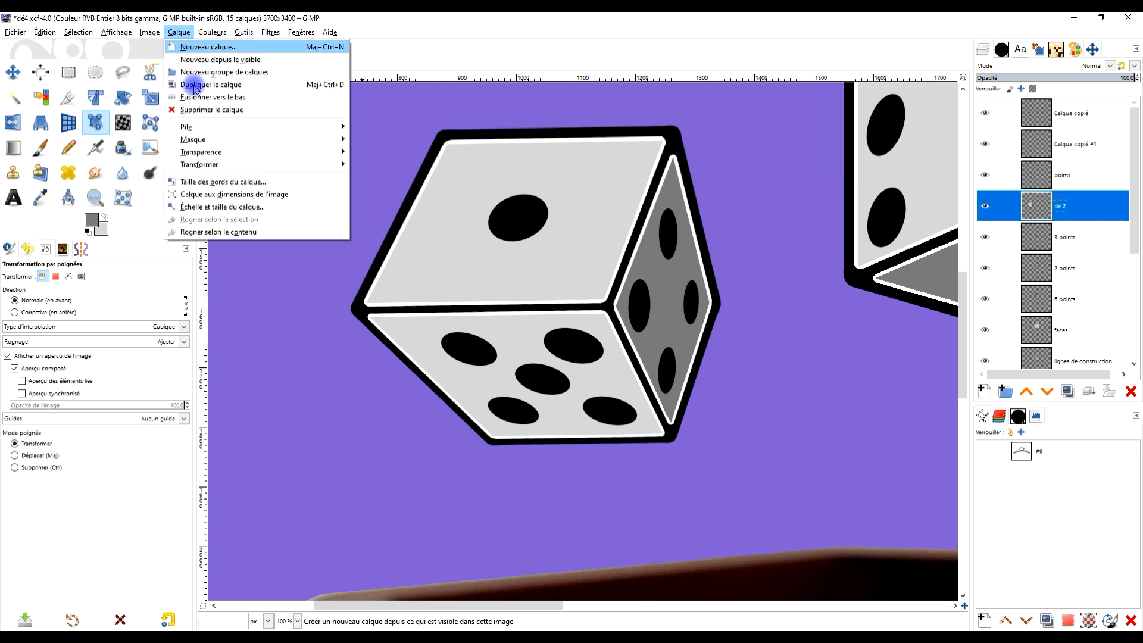
left_click(246, 232)
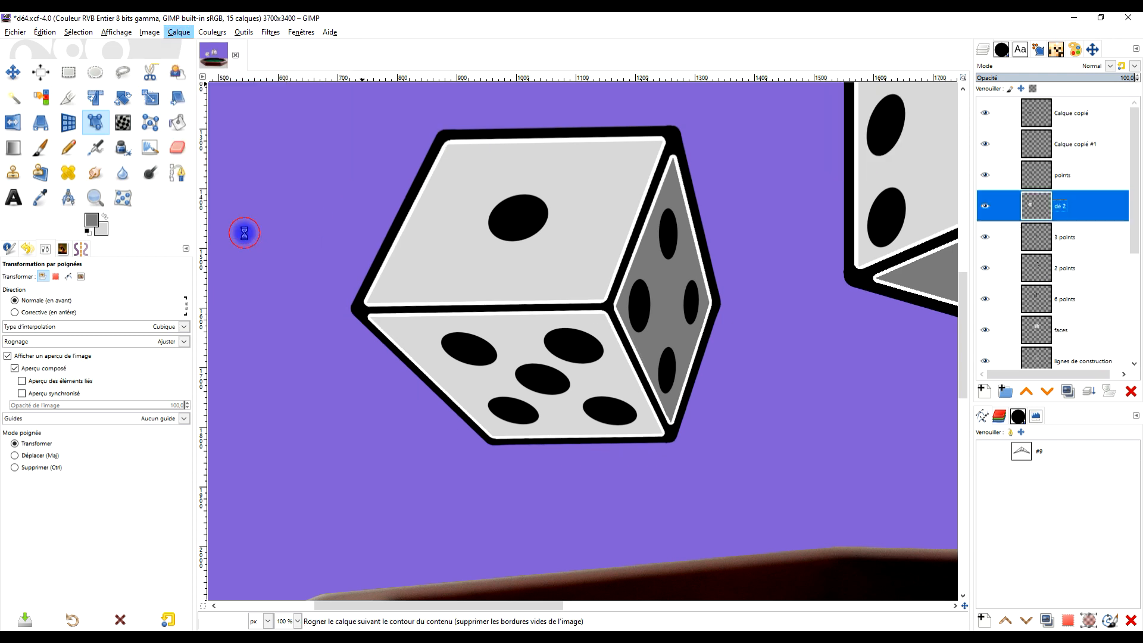
- Reshape the second die with Handle Transform by pulling its leftmost corner inward while anchoring the centre and lower corners, and apply it
left_click(349, 309)
left_click(619, 304)
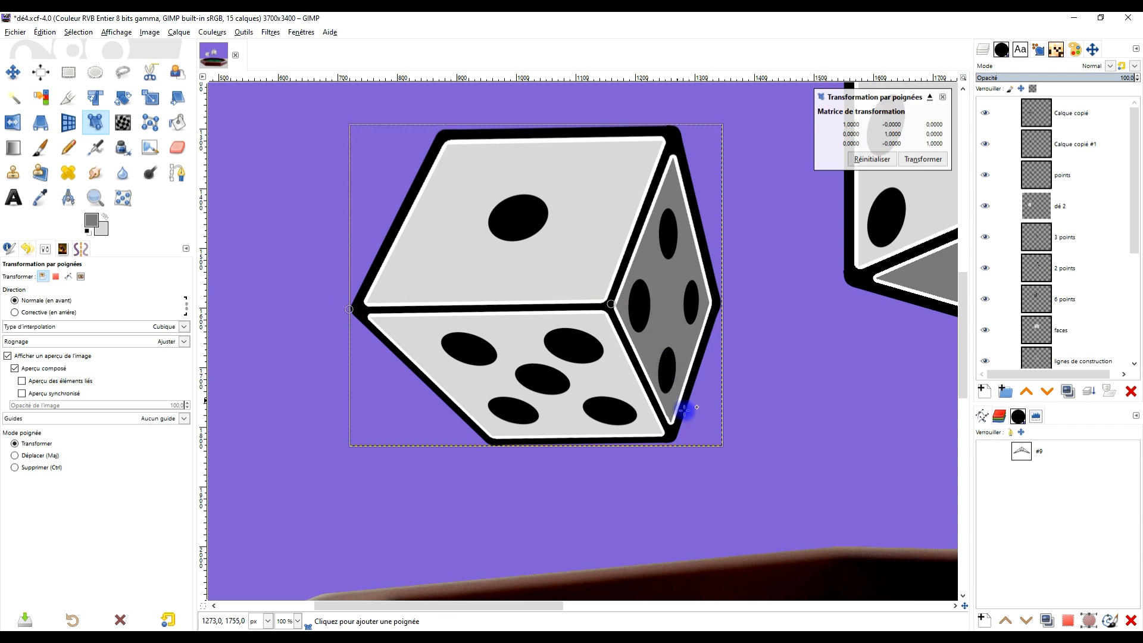
left_click(474, 447)
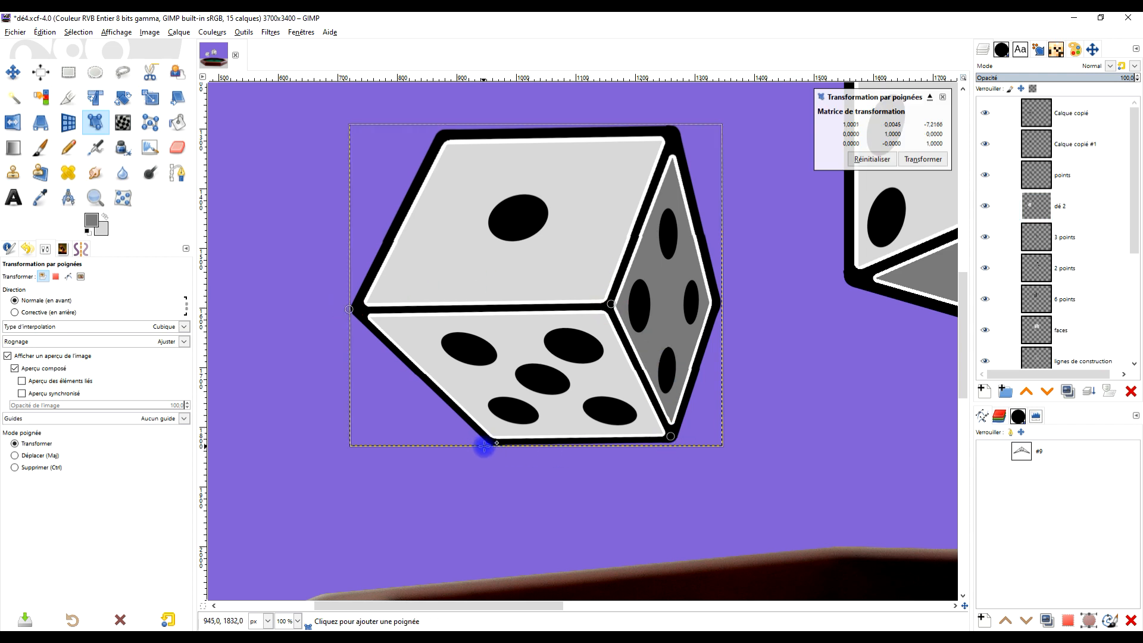
left_click_drag(349, 309, 380, 317)
left_click(923, 159)
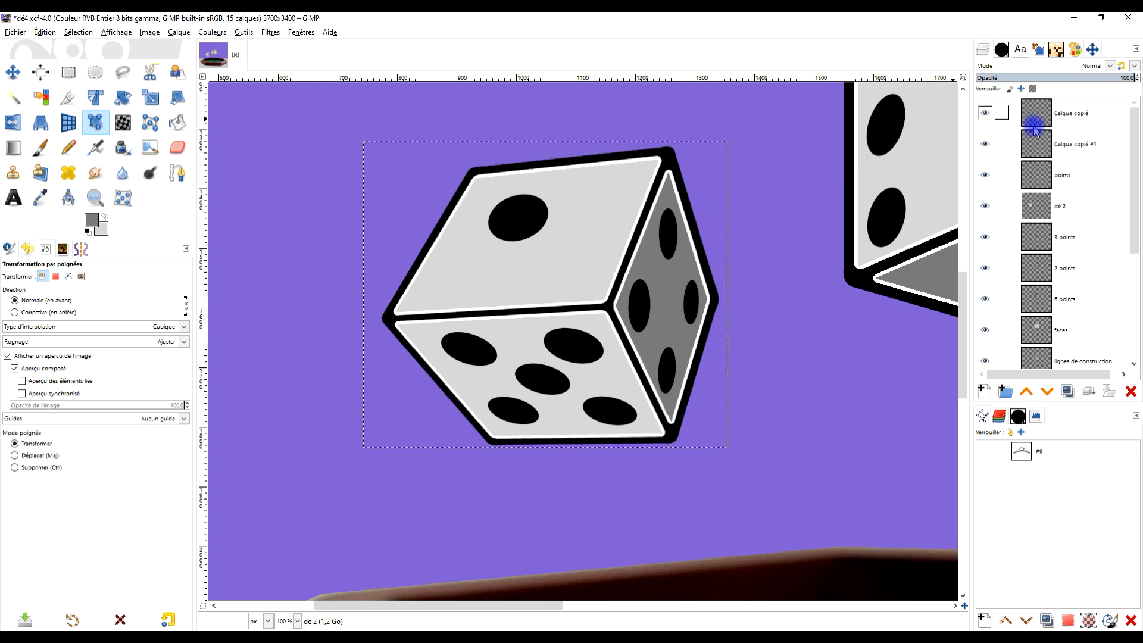
- Move the single-dot layer Calque copié #1 to the centre of the second die's upper face
left_click(1069, 176)
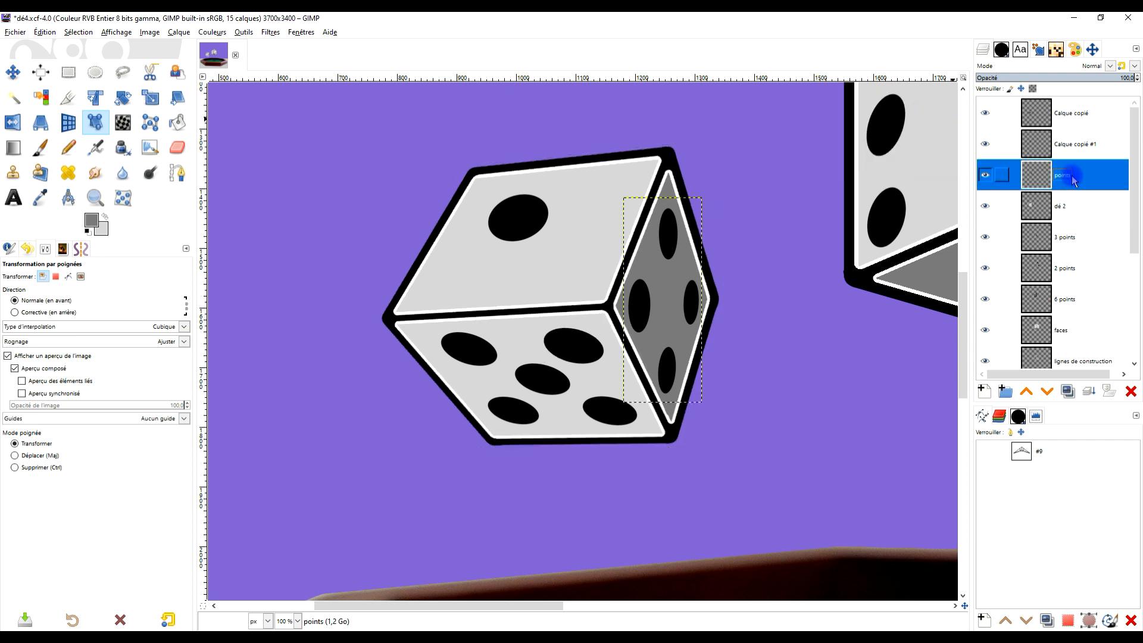
left_click(1074, 144)
left_click(12, 72)
left_click_drag(514, 220, 531, 236)
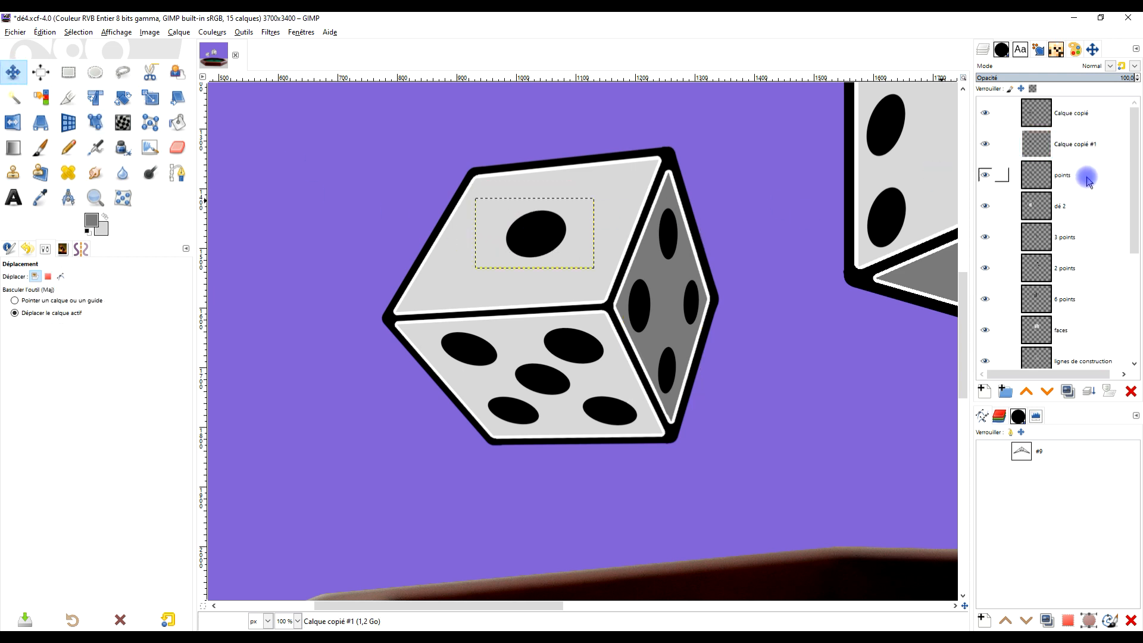
- Adjust the perspective of the five-dot layer Calque copié by pulling its two upper corners slightly outward, and apply it
left_click(1084, 119)
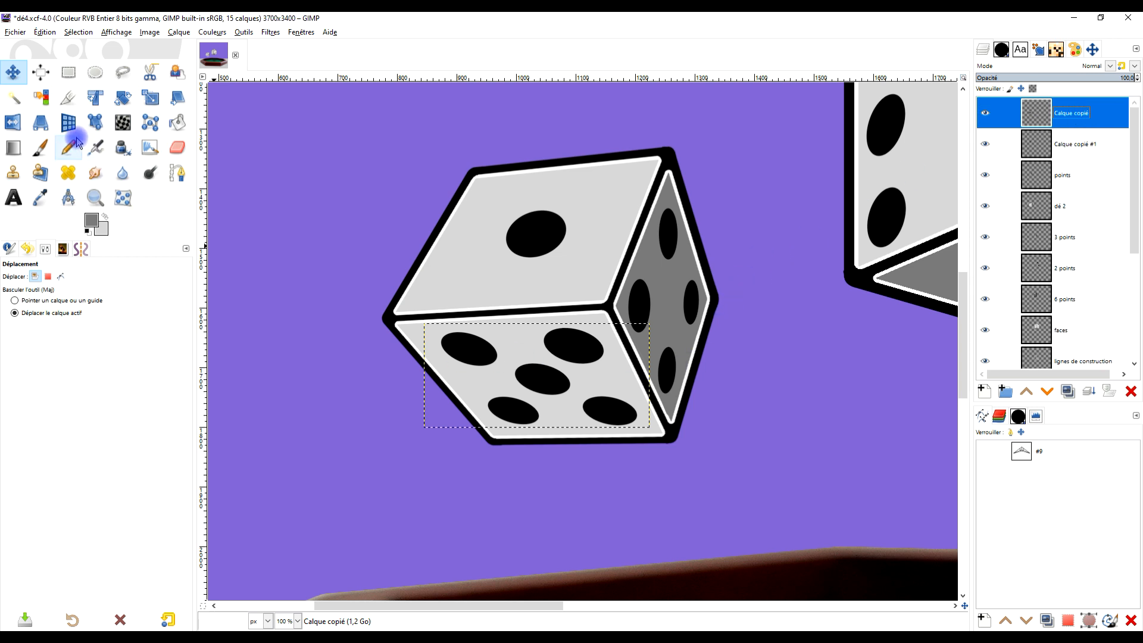
left_click(41, 122)
left_click(472, 344)
left_click_drag(417, 320, 412, 323)
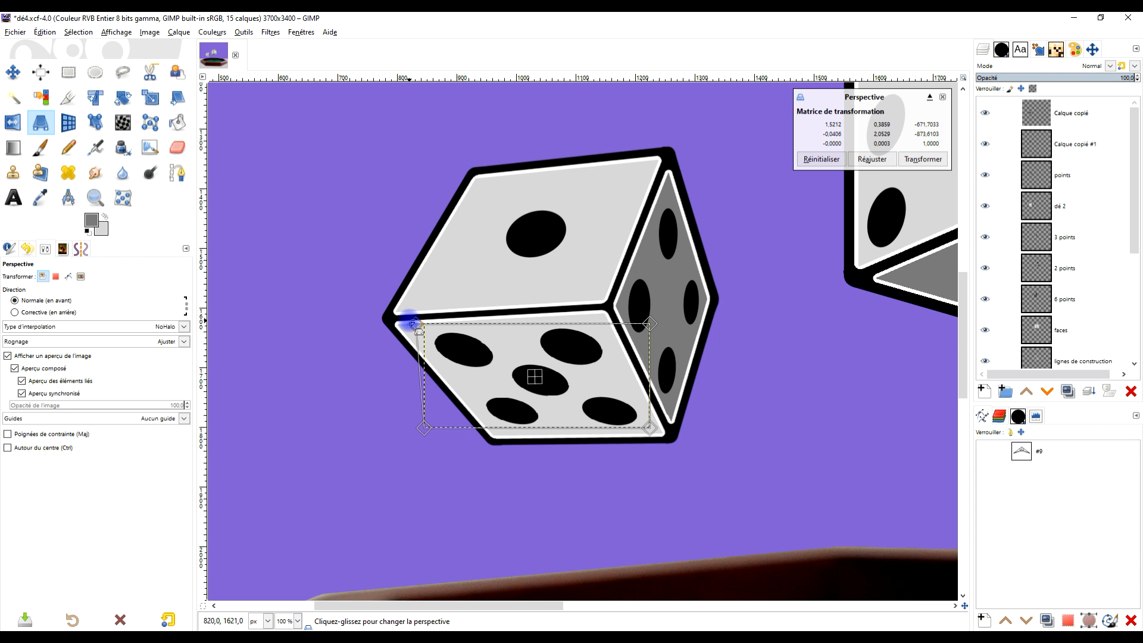
left_click_drag(655, 322, 654, 318)
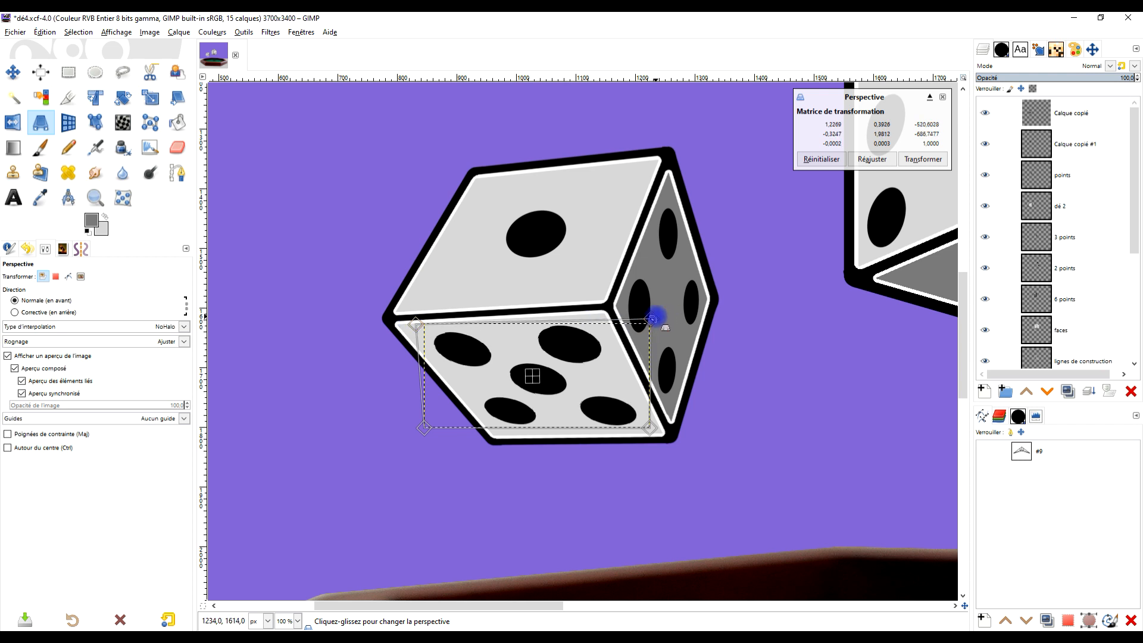
left_click(942, 158)
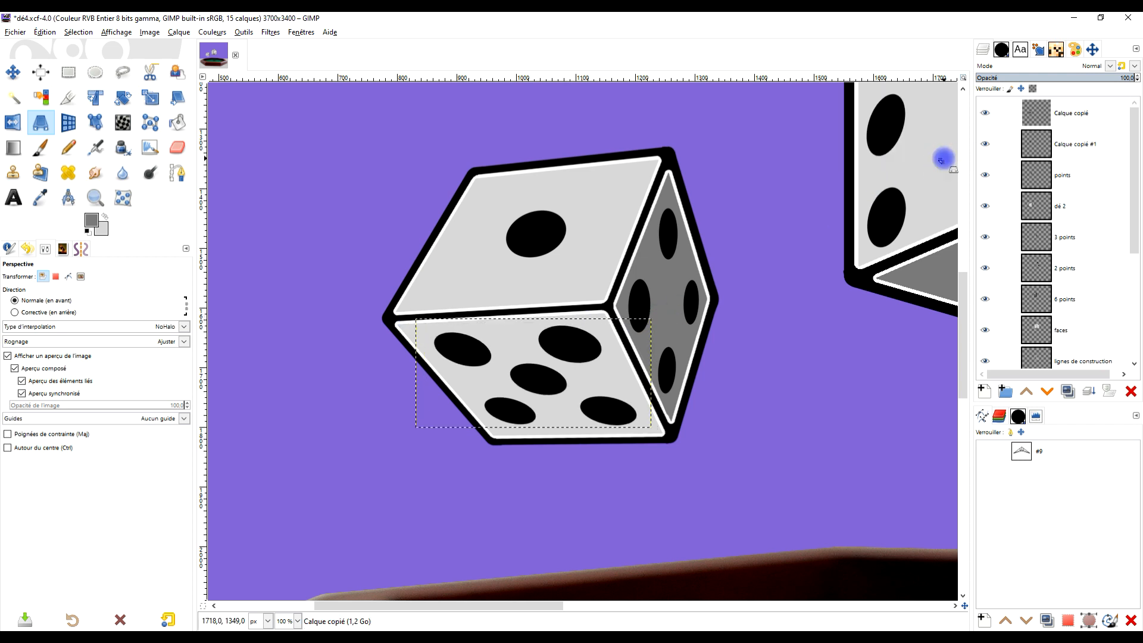
- Merge the five-dot and single-dot layers down into the points layer
right_click(1088, 122)
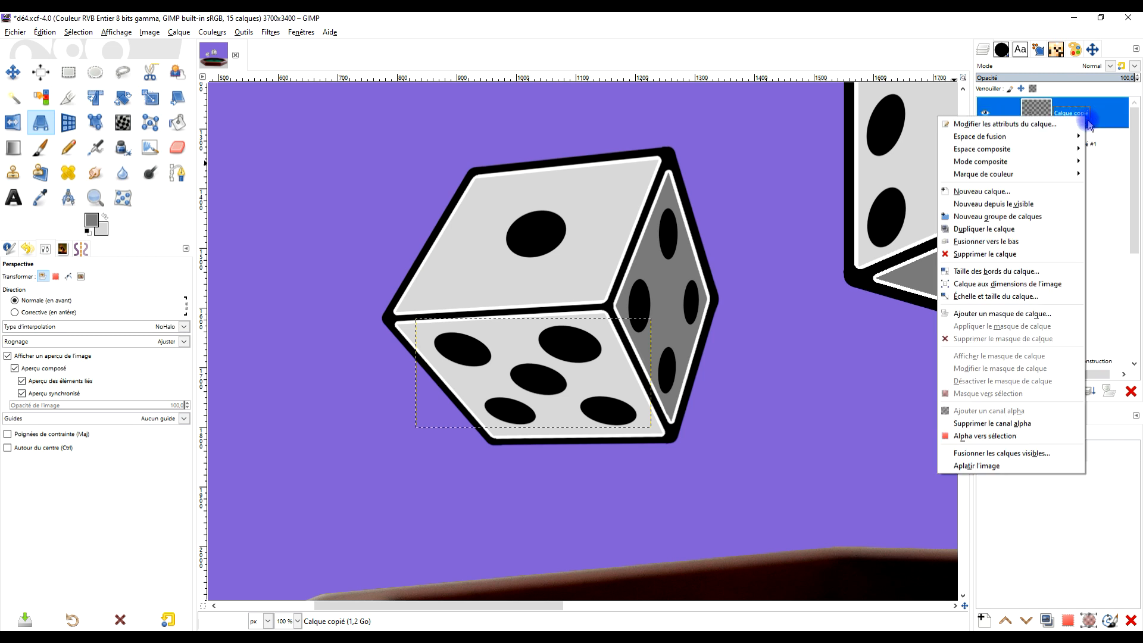
left_click(1113, 137)
left_click(1091, 391)
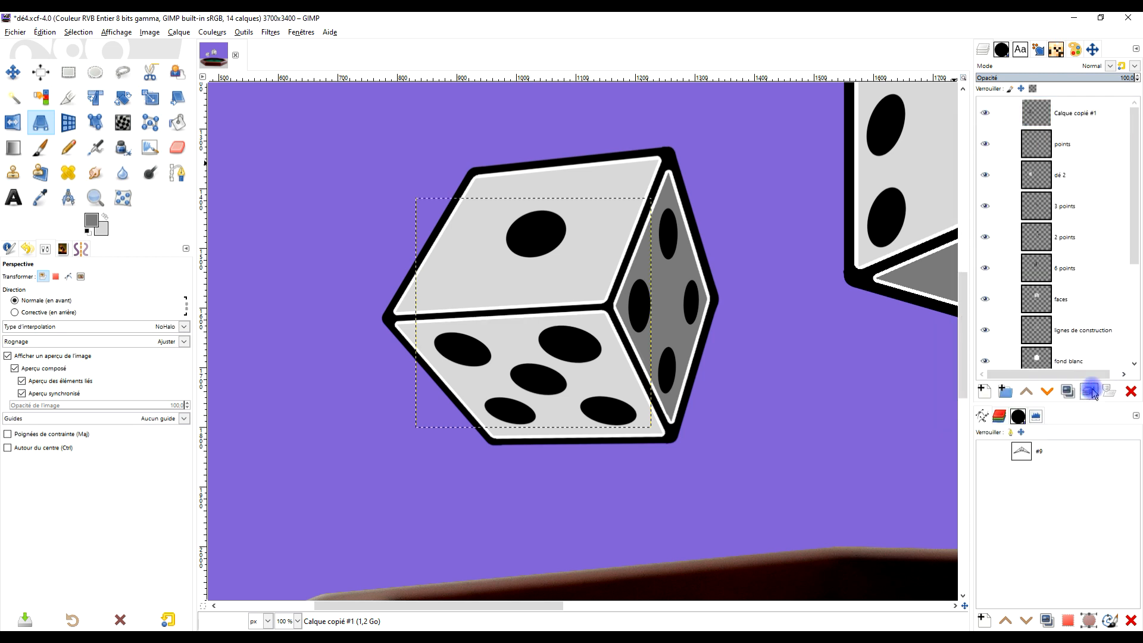
left_click(1091, 392)
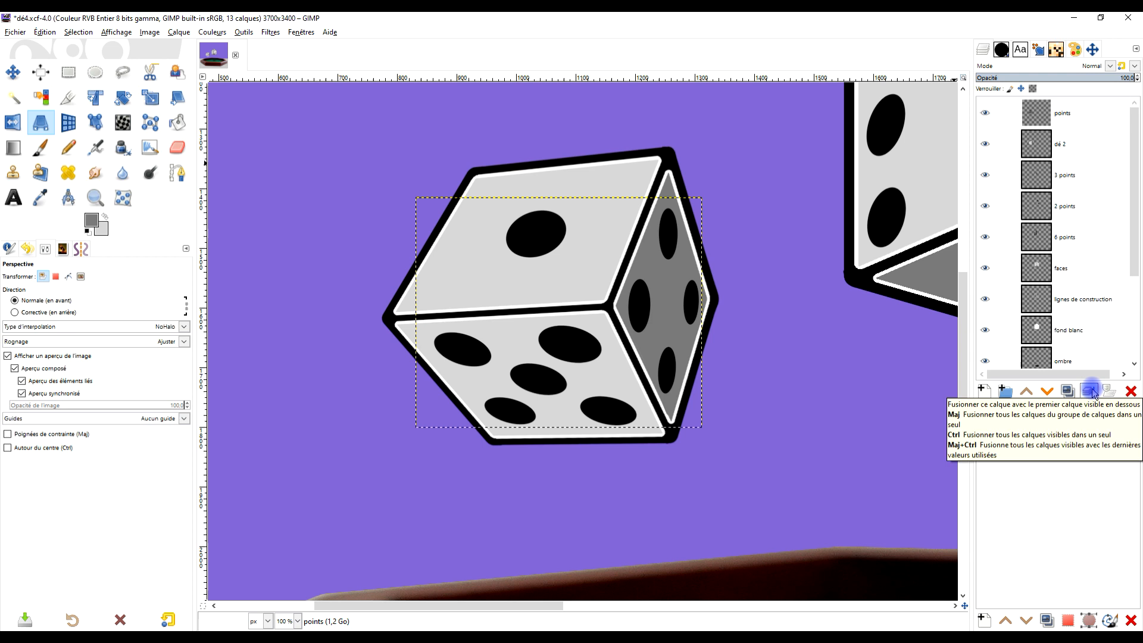
- Rename the merged dots layer as points du dé 2 and expand it to the image size
double_click(1068, 115)
type("du dé 2")
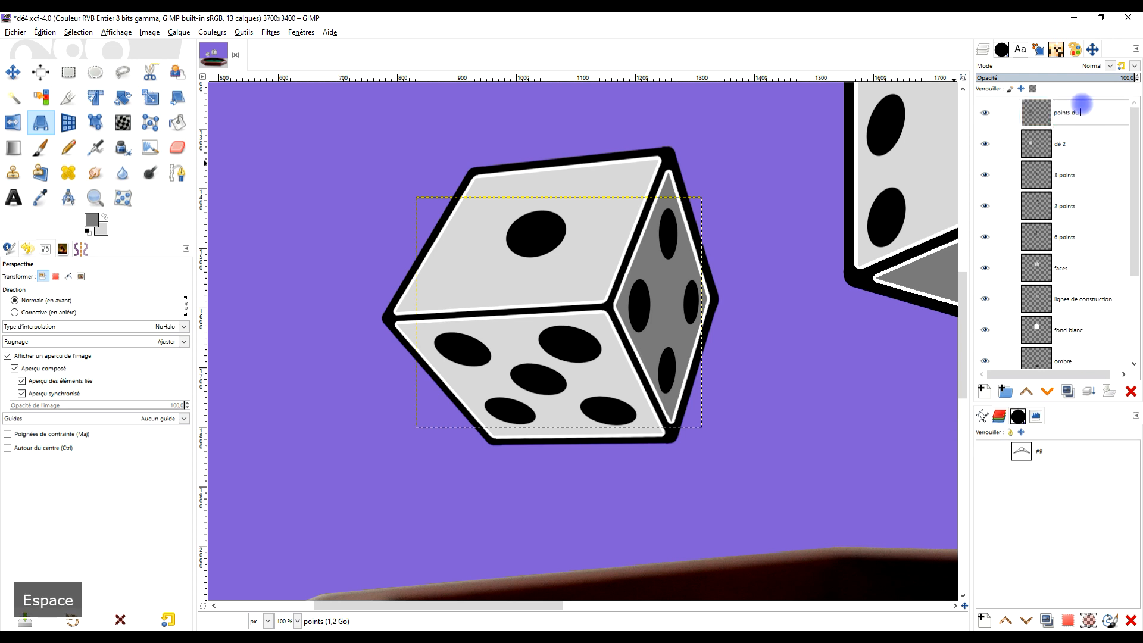
key("Return")
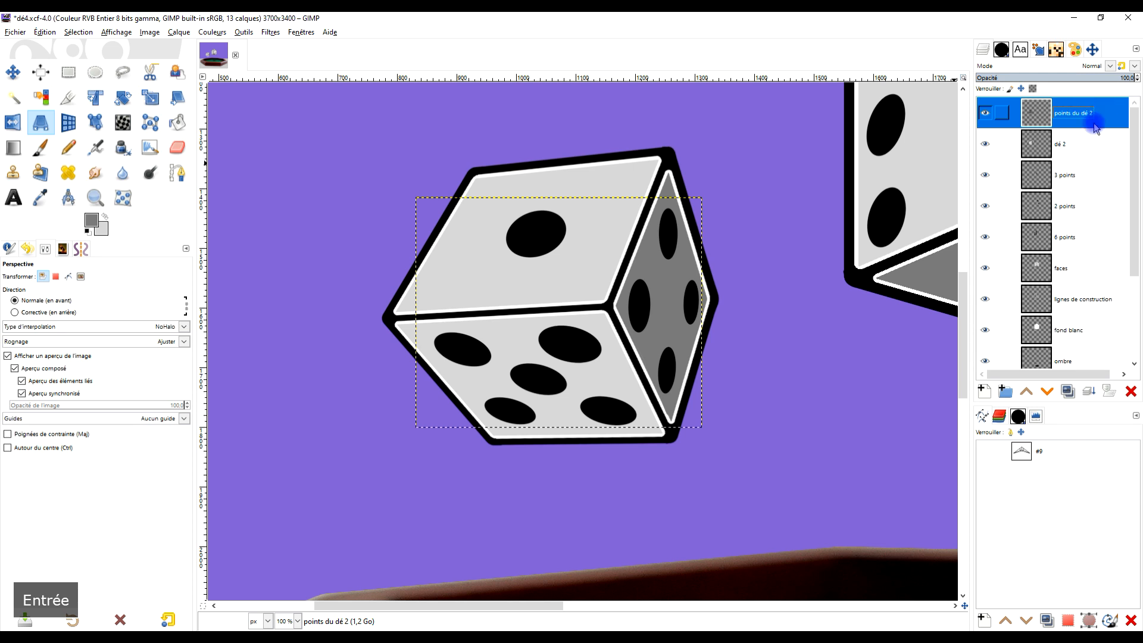
right_click(1074, 116)
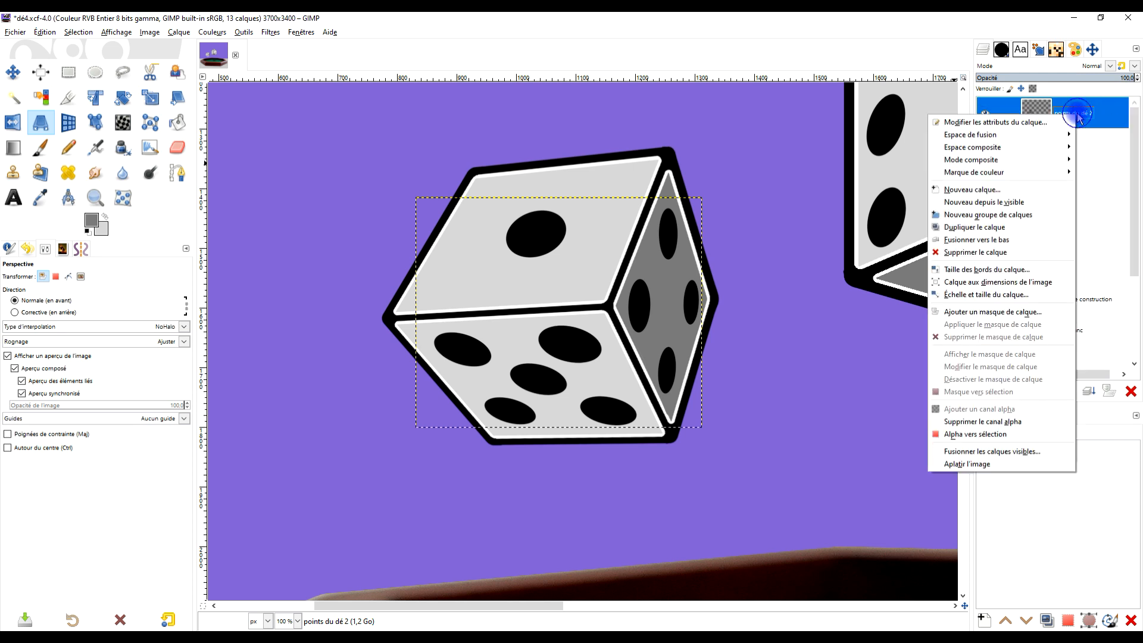
left_click(1045, 286)
- Select the ombre layer and expand it to the image size
scroll(833, 301, "down", 5)
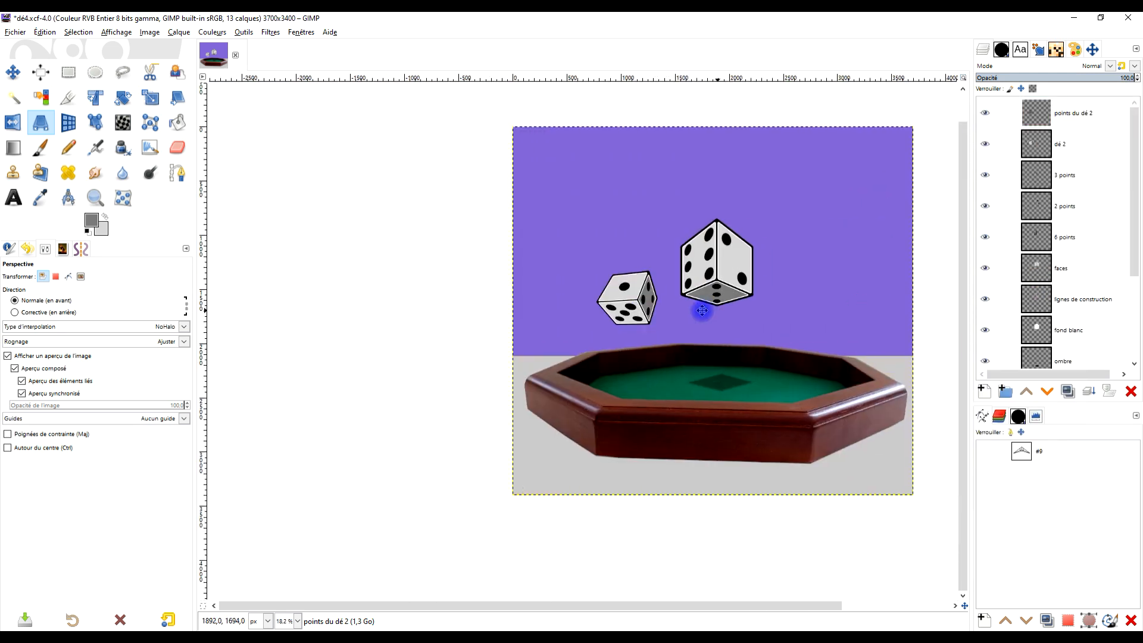
scroll(666, 339, "up", 2)
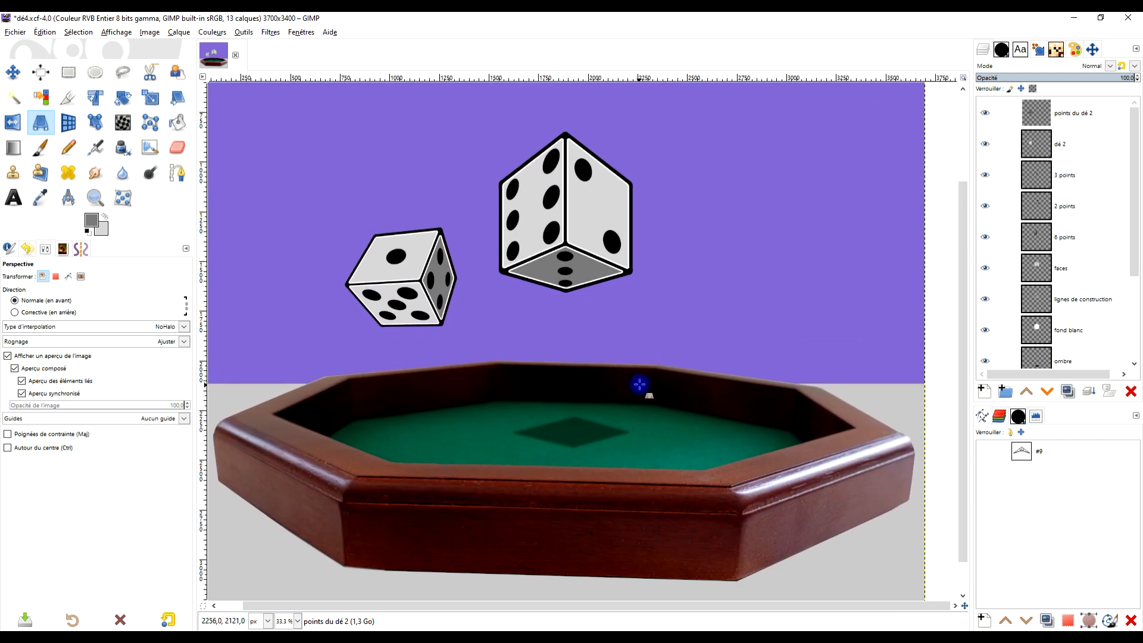
scroll(1063, 262, "down", 3)
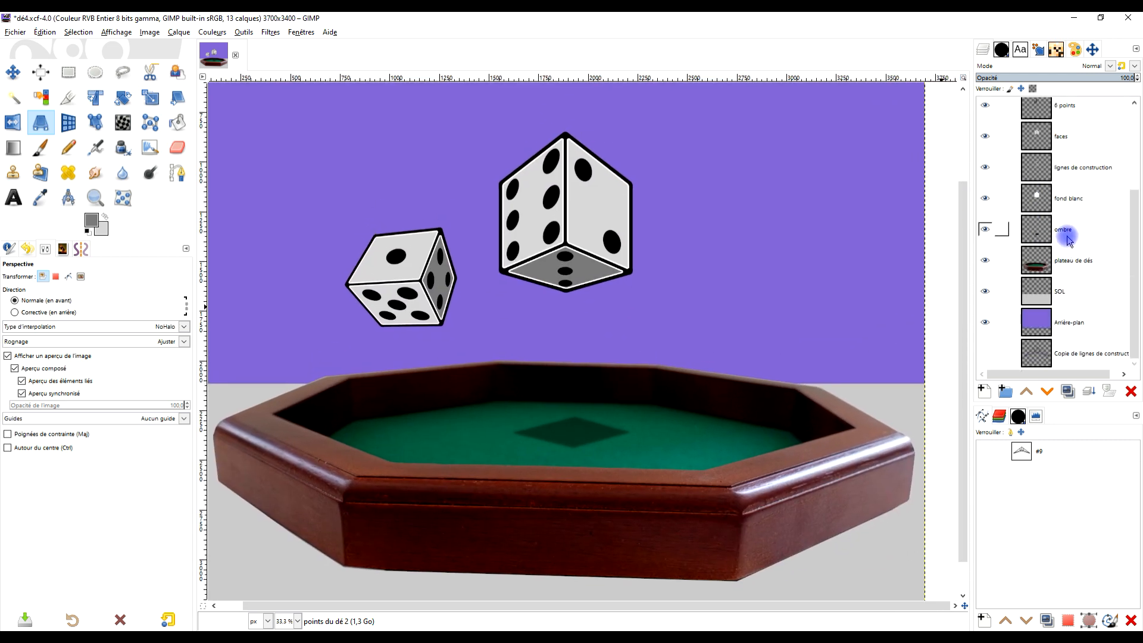
left_click(1066, 240)
scroll(662, 289, "down", 3)
scroll(661, 289, "up", 2)
left_click_drag(691, 303, 649, 281)
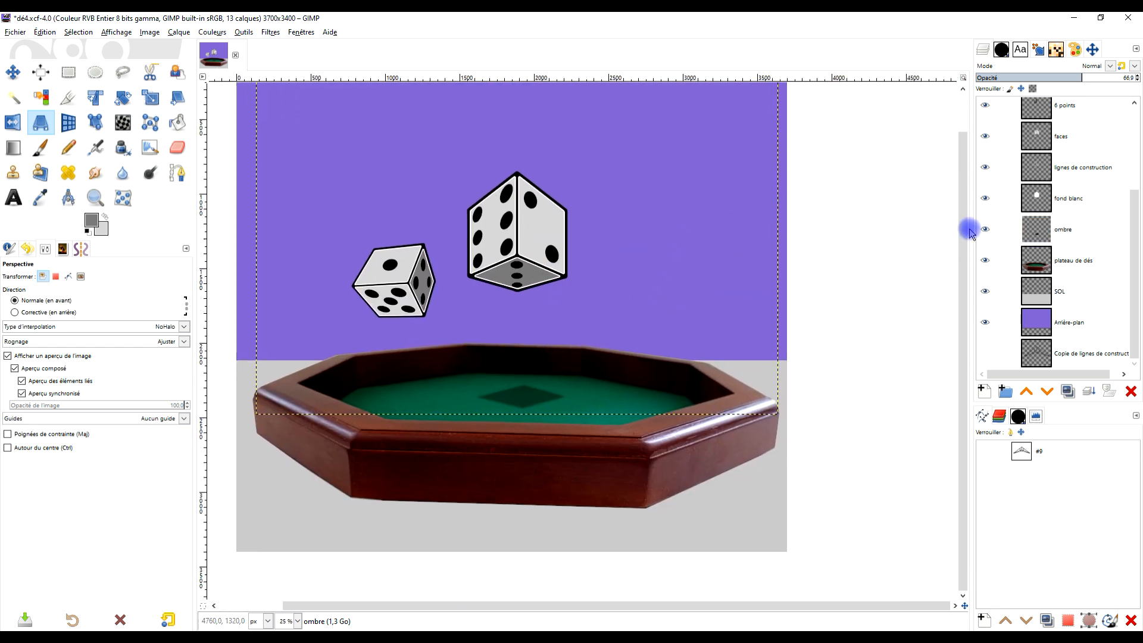
left_click(1063, 230)
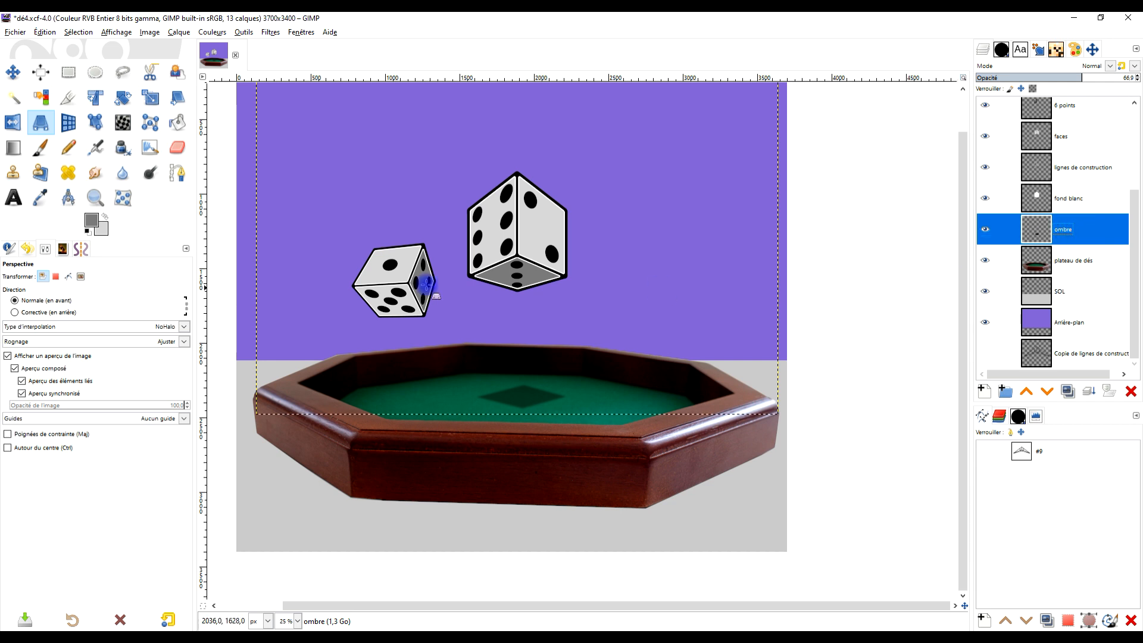
right_click(1058, 230)
left_click(949, 392)
- Copy and paste the shadow from a rectangular selection of about 1008 × 380 px, and anchor the copy beneath the second die
left_click(93, 72)
left_click(69, 72)
left_click_drag(592, 424, 443, 368)
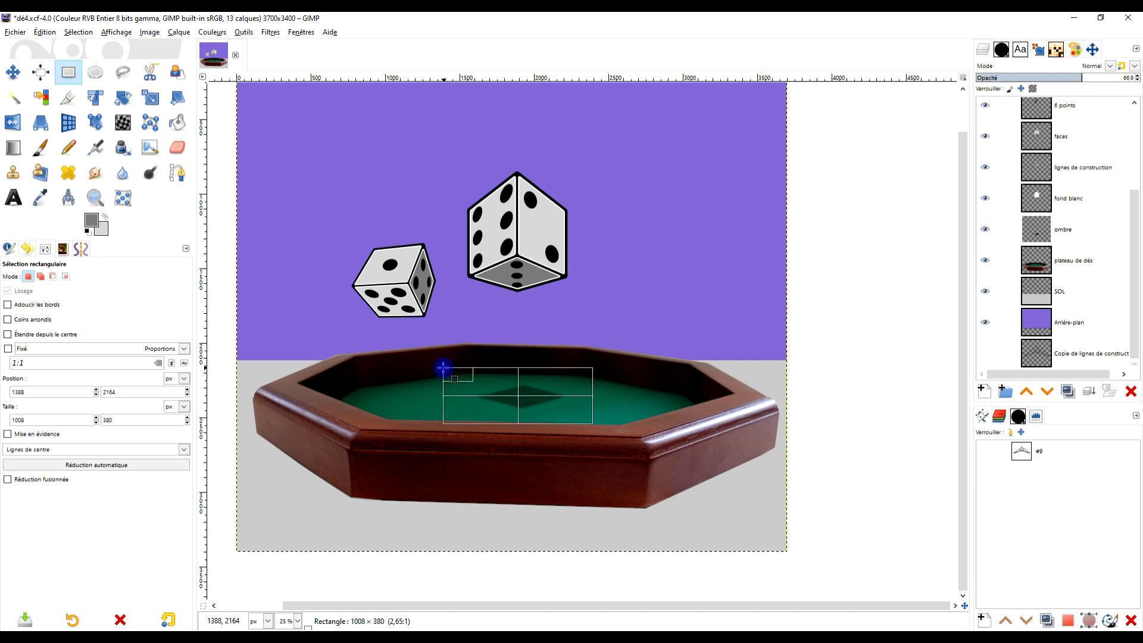
key("ctrl+c")
key("ctrl+v")
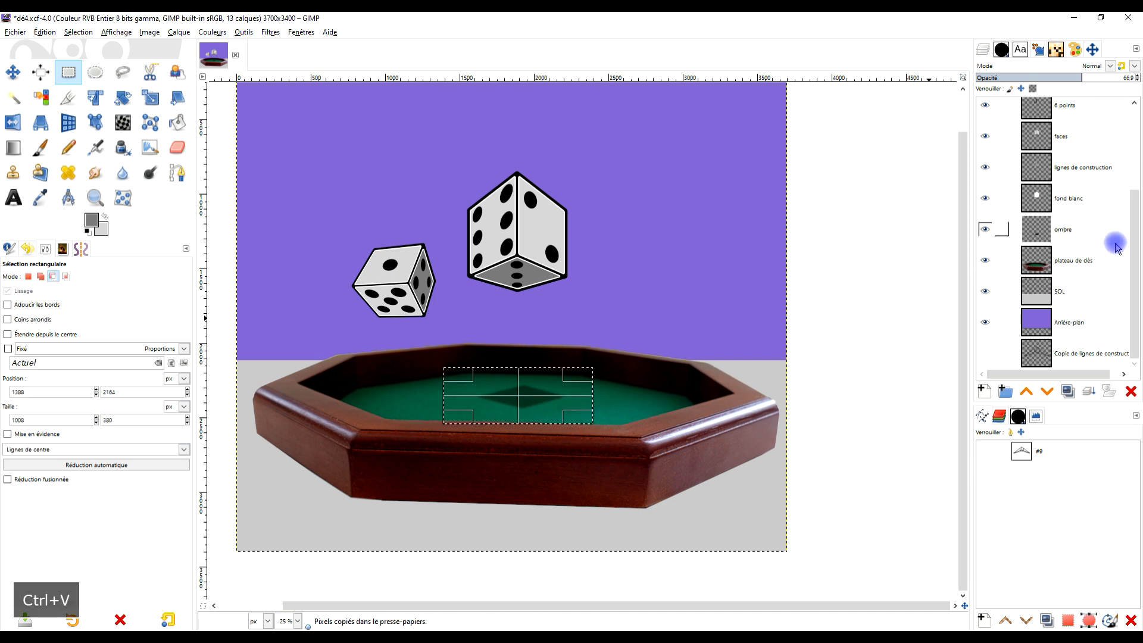
left_click_drag(543, 409, 433, 412)
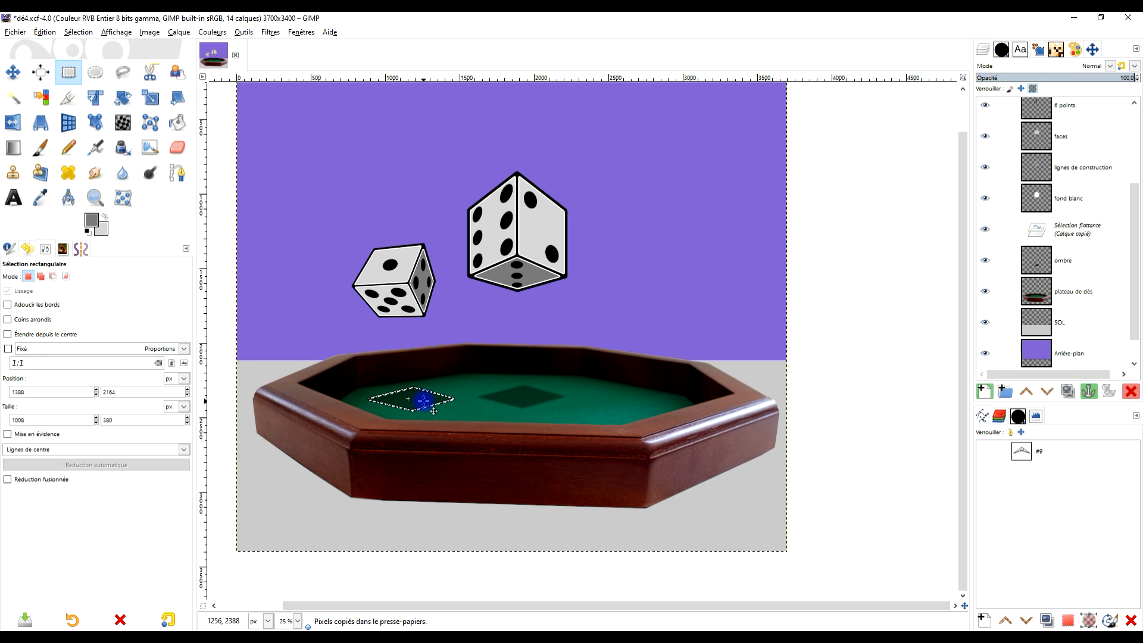
scroll(423, 401, "up", 2)
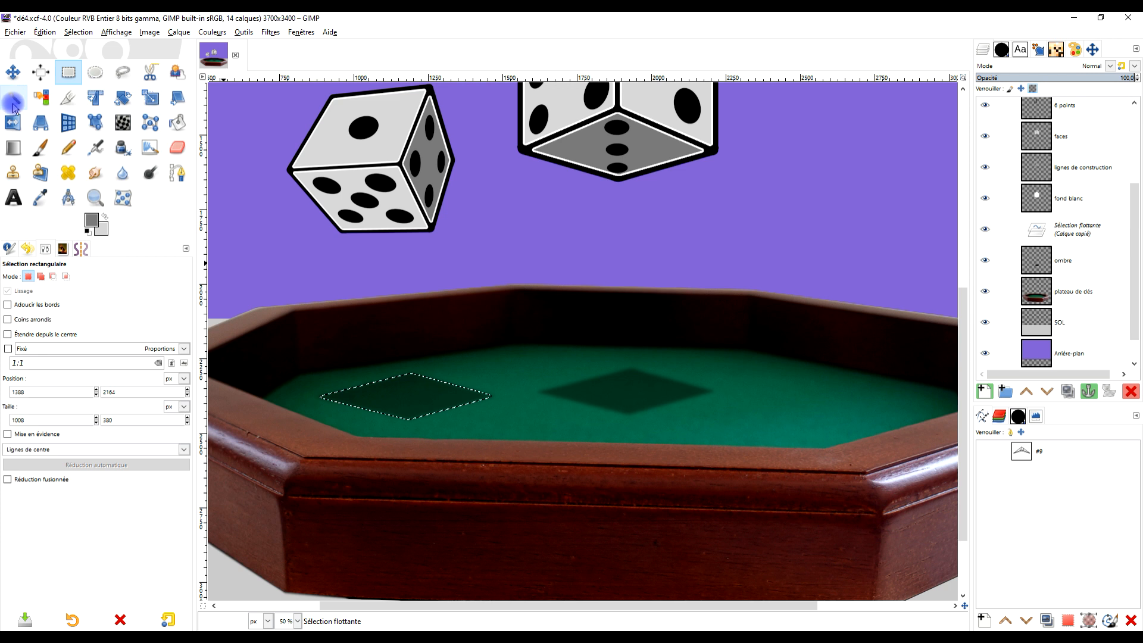
left_click(429, 320)
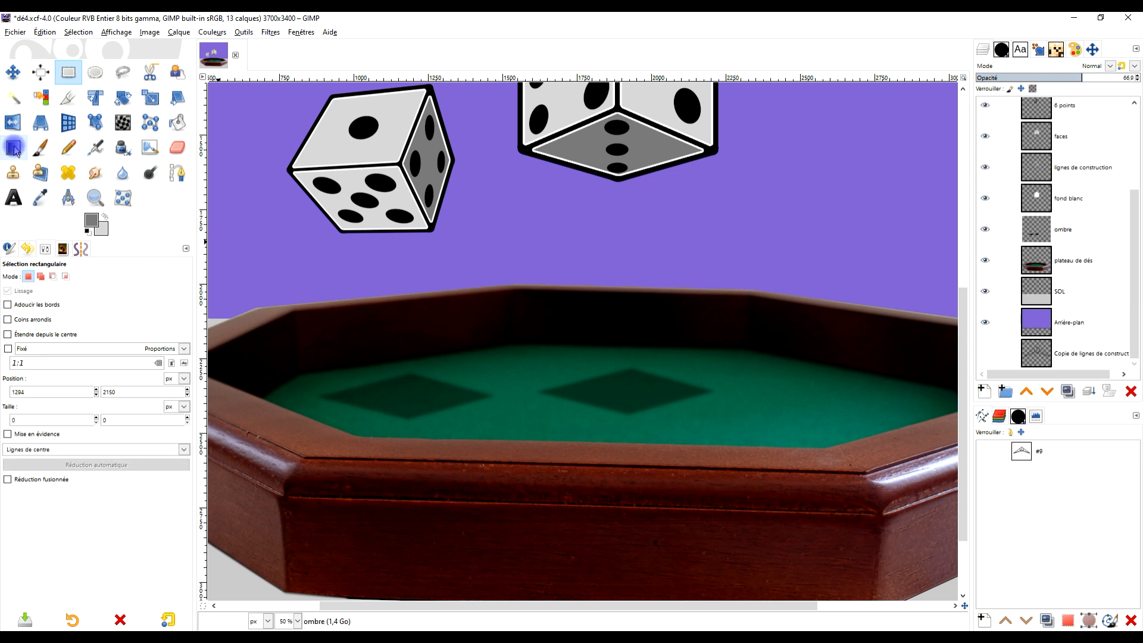
- Lower the ombre layer's opacity to 35.2
left_click(39, 122)
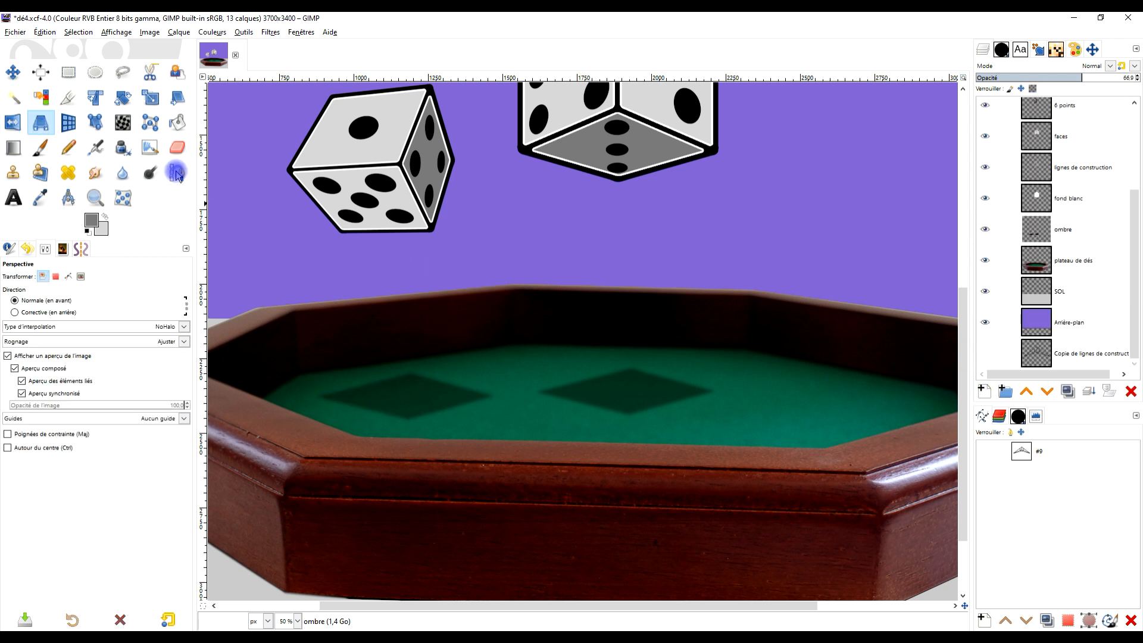
scroll(548, 324, "down", 2)
scroll(714, 321, "up", 1)
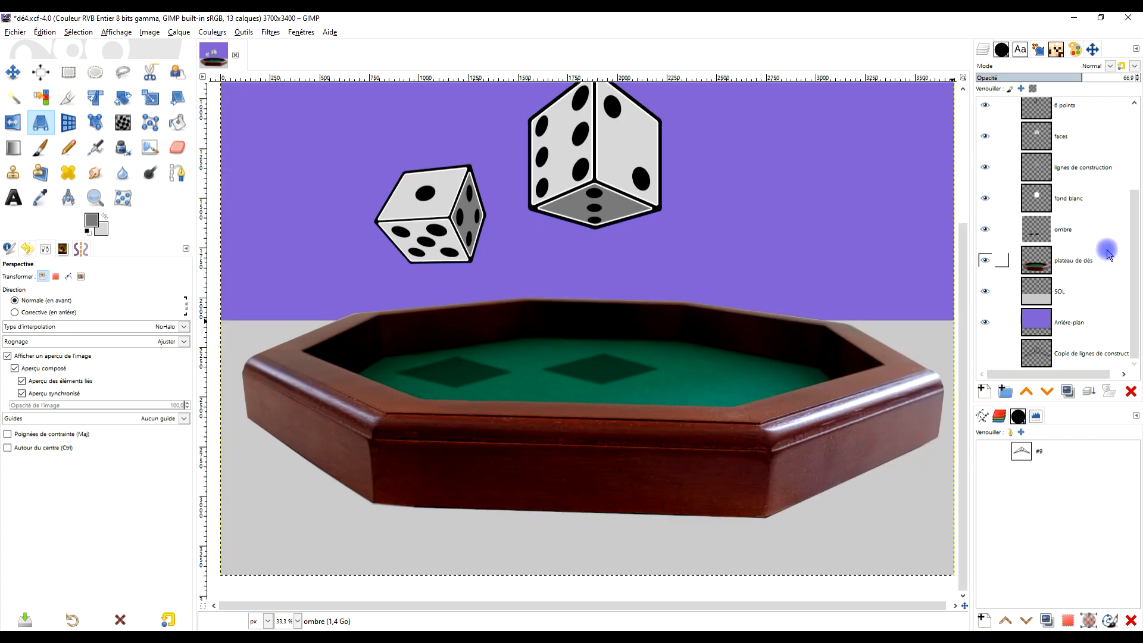
left_click(1047, 77)
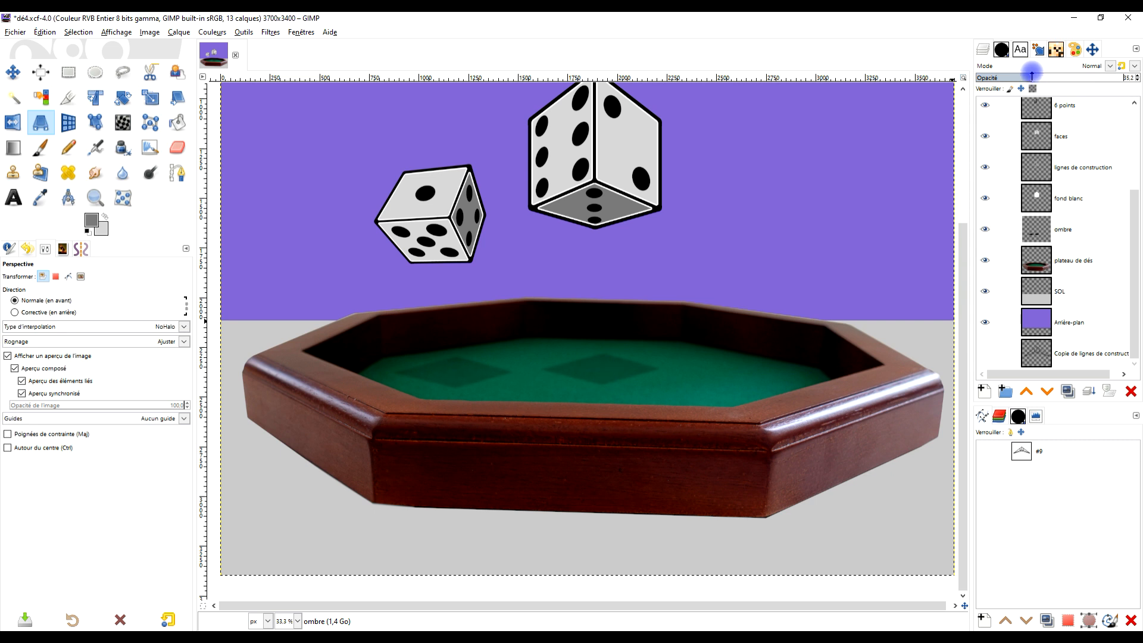
- Select a rectangle of about 846 × 286 px around the larger die's shadow and bend its Alpha curve to input 206, output 25
scroll(535, 361, "up", 1)
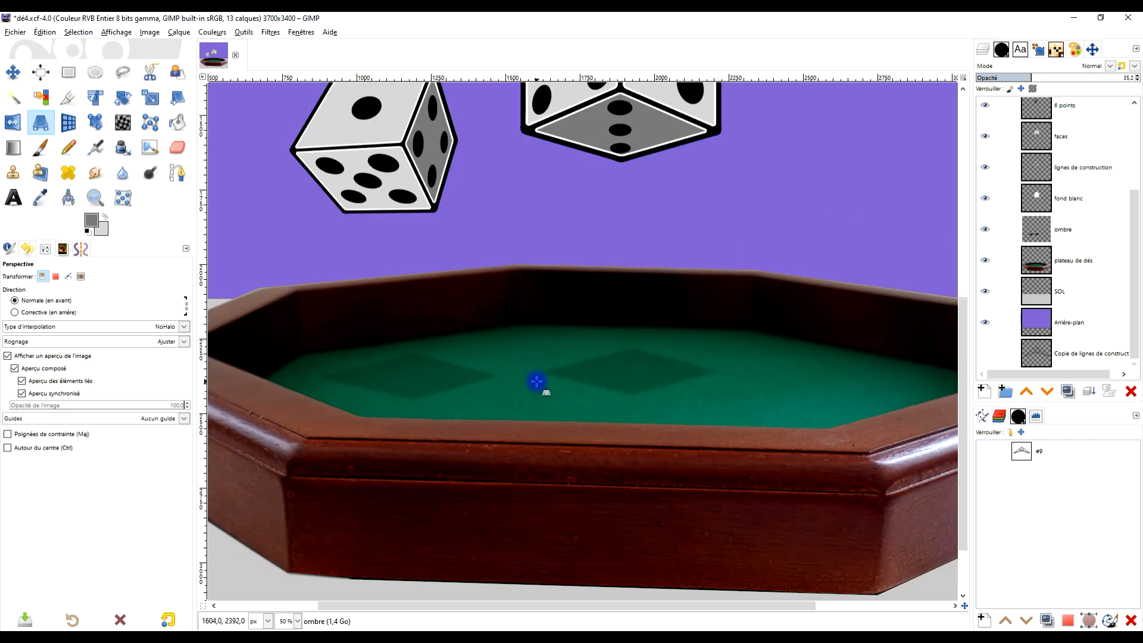
left_click(69, 72)
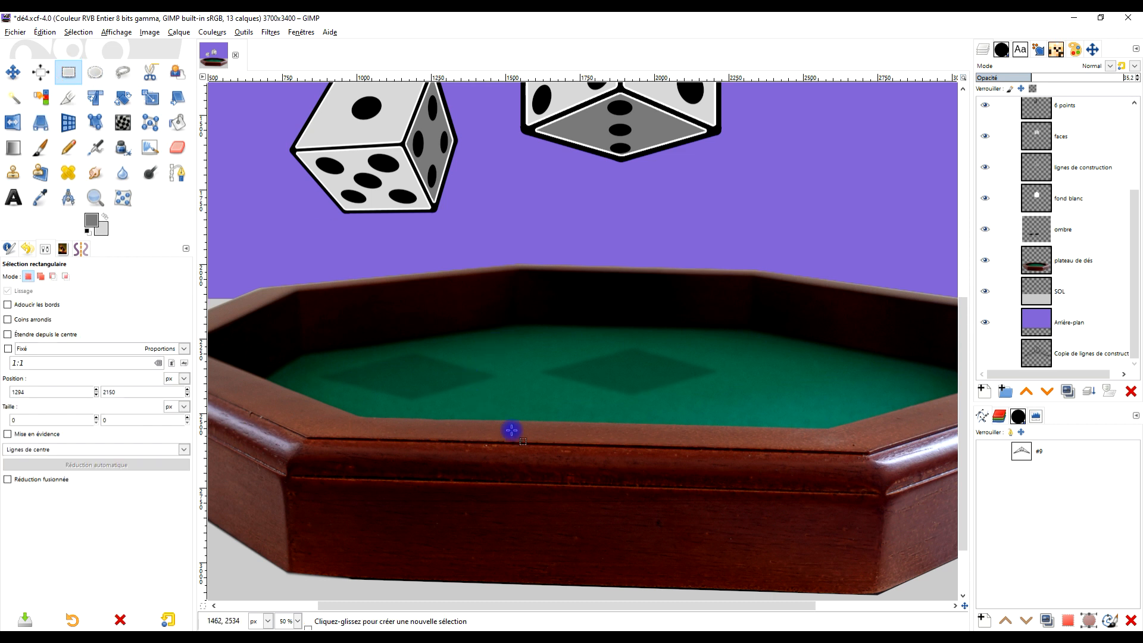
left_click_drag(532, 415, 783, 330)
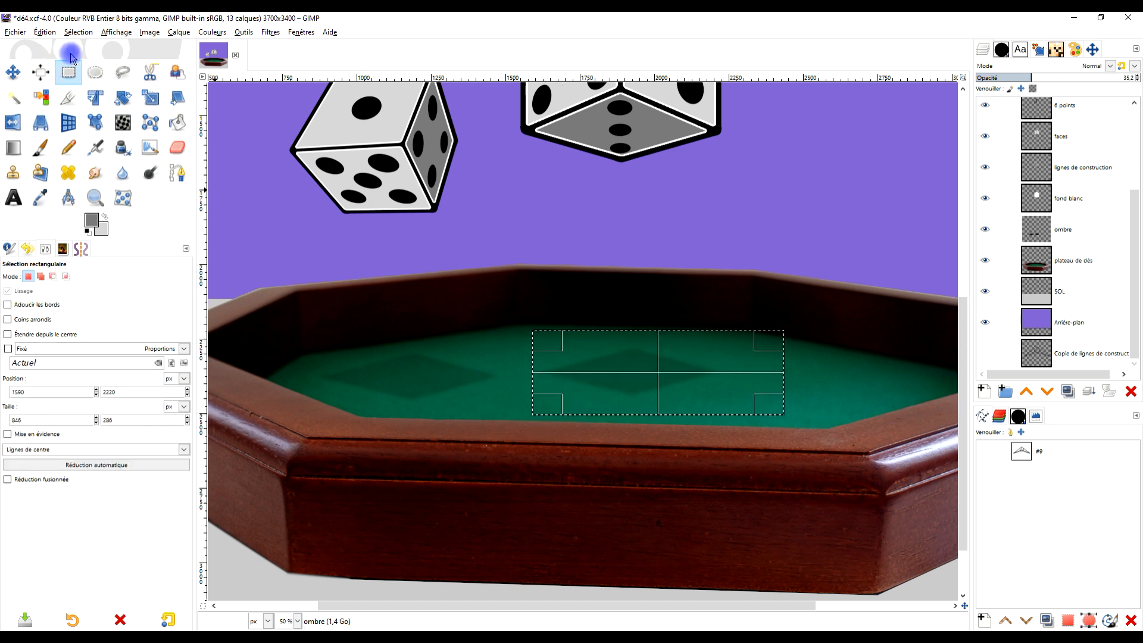
left_click(202, 34)
mouse_move(212, 33)
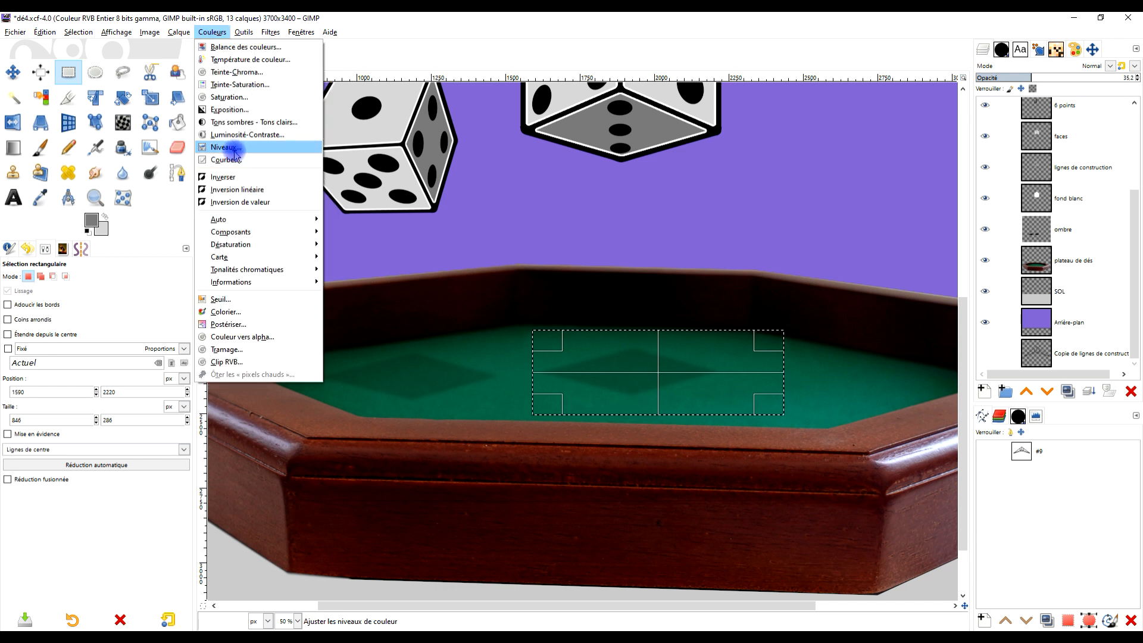
left_click(220, 146)
left_click(85, 172)
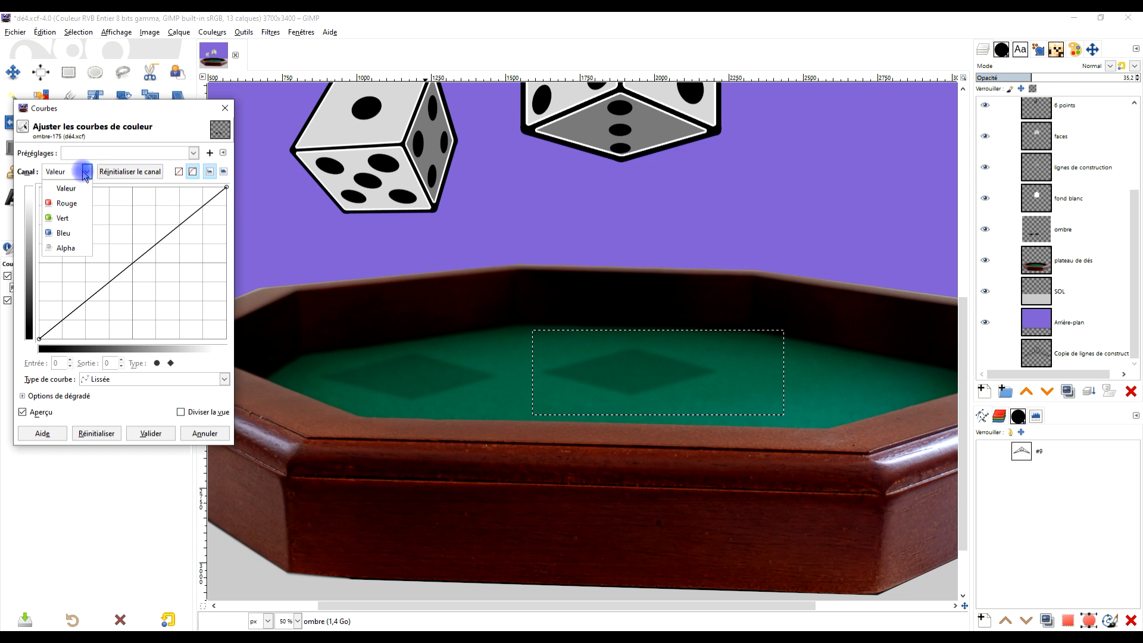
left_click(70, 246)
left_click_drag(133, 265, 189, 322)
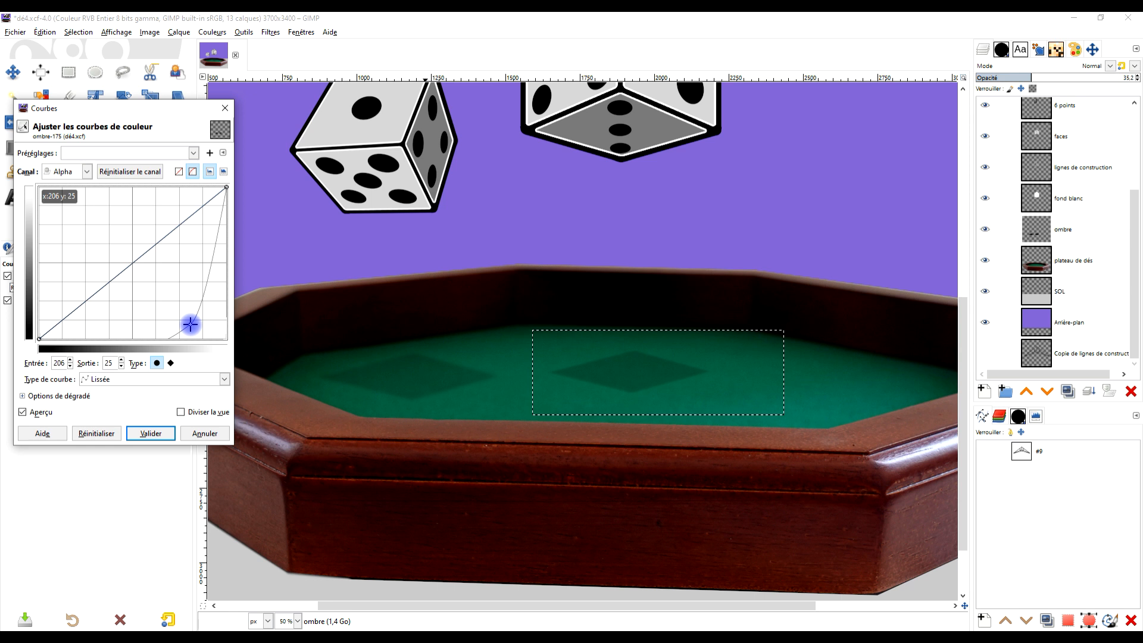
left_click(157, 431)
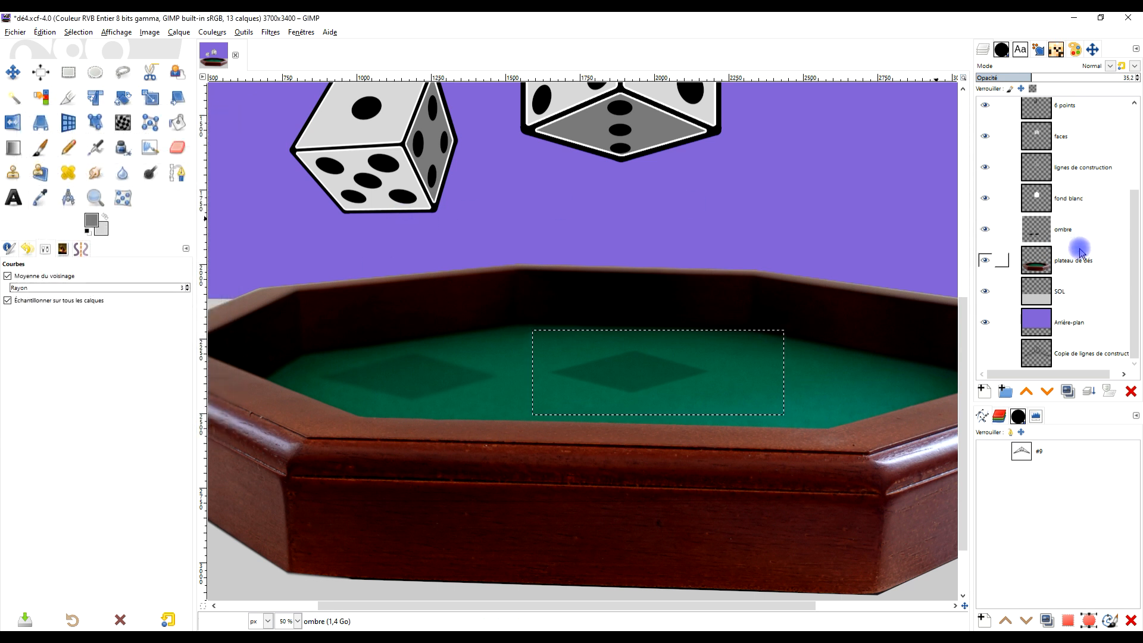
- Copy the smaller die's shadow on the ombre layer from a rectangular selection of about 800 × 468 px
left_click(68, 72)
left_click_drag(267, 298, 505, 439)
key("Return")
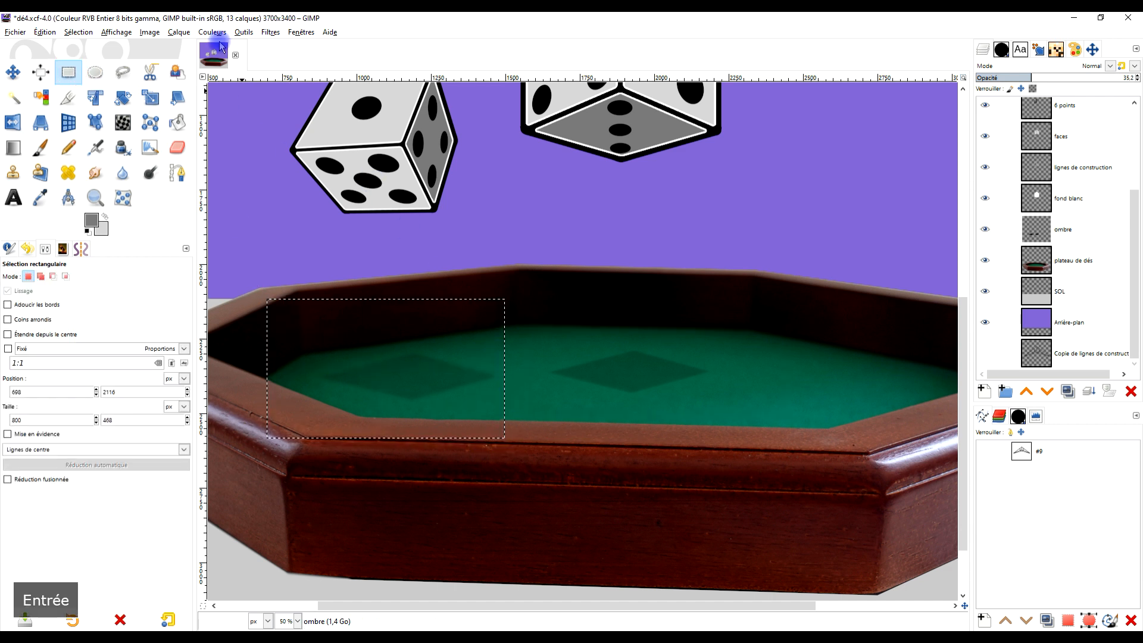
left_click(1095, 237)
key("ctrl+c")
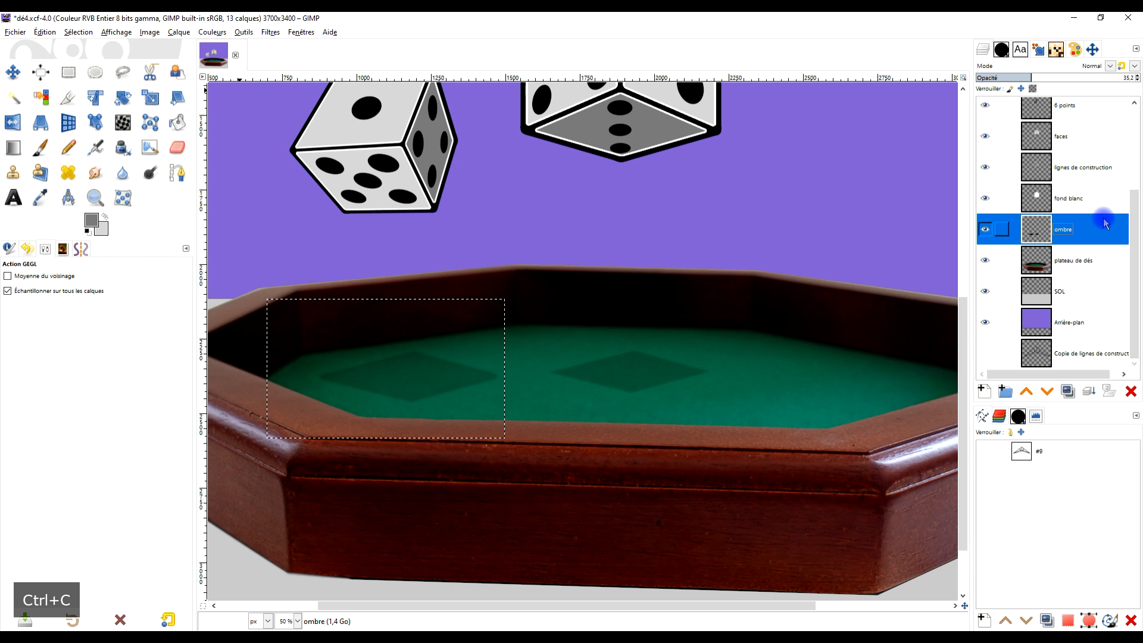
- Paste the copied shadow as a new layer at 18.4 opacity and merge it down into the ombre layer
key("ctrl+v")
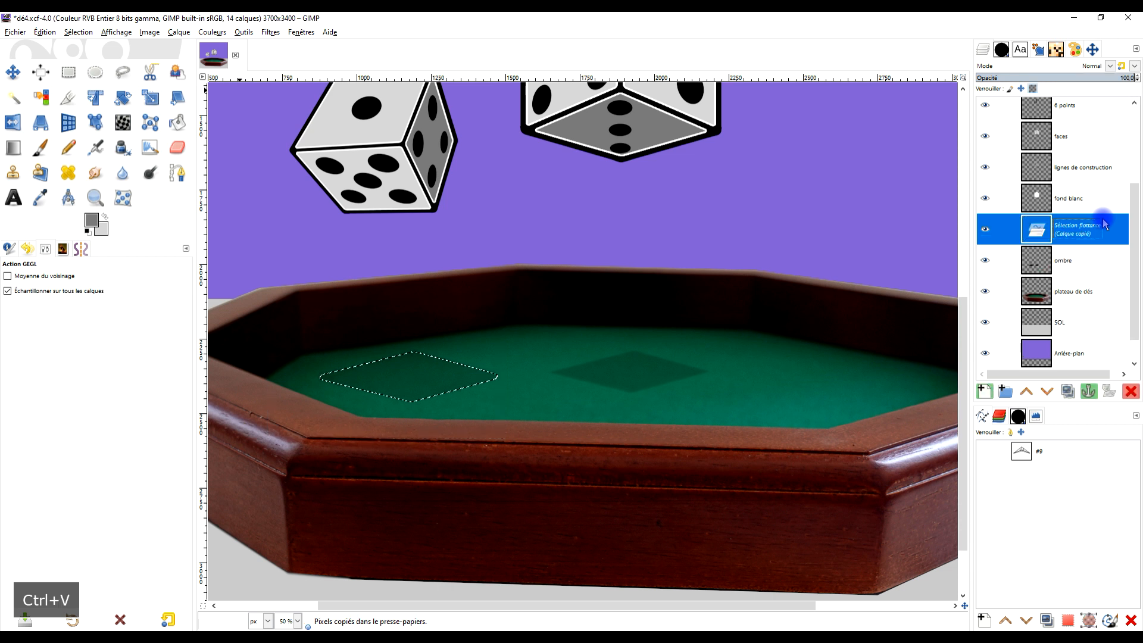
left_click(983, 391)
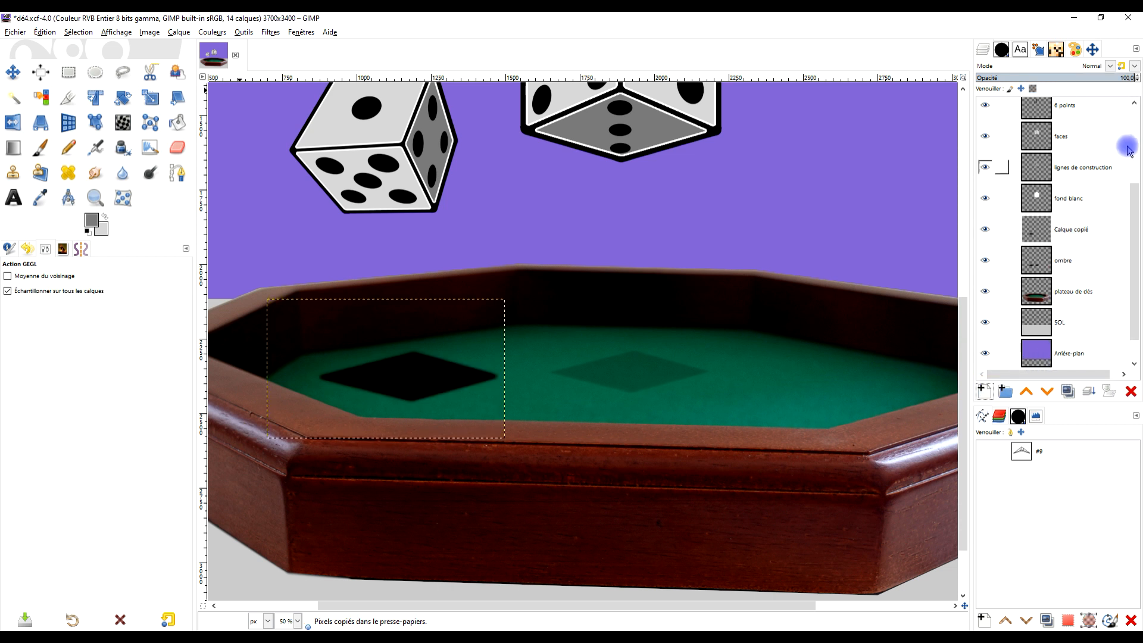
left_click_drag(1077, 77, 1011, 74)
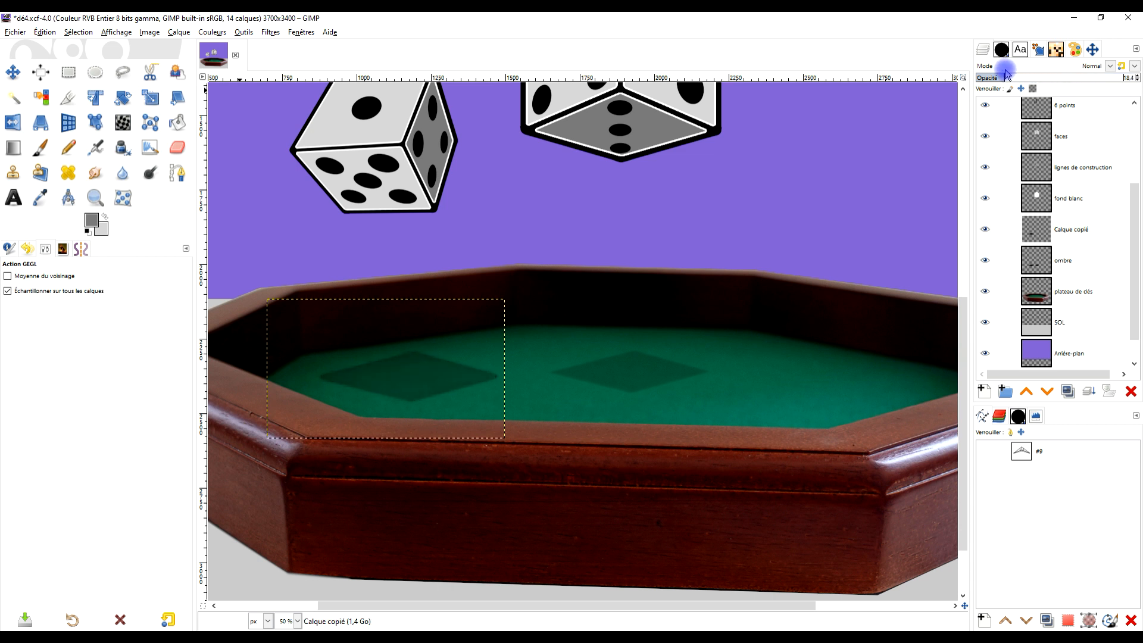
left_click(1090, 391)
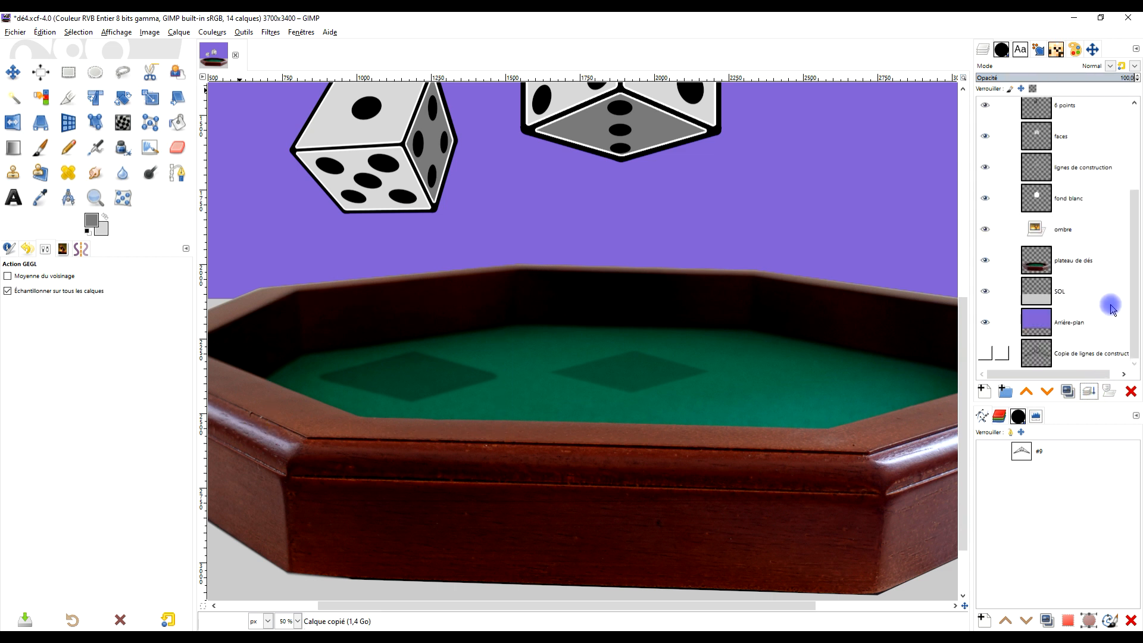
- Apply a Gaussian blur of 20.87 in both X and Y to the ombre layer
left_click(267, 32)
mouse_move(289, 103)
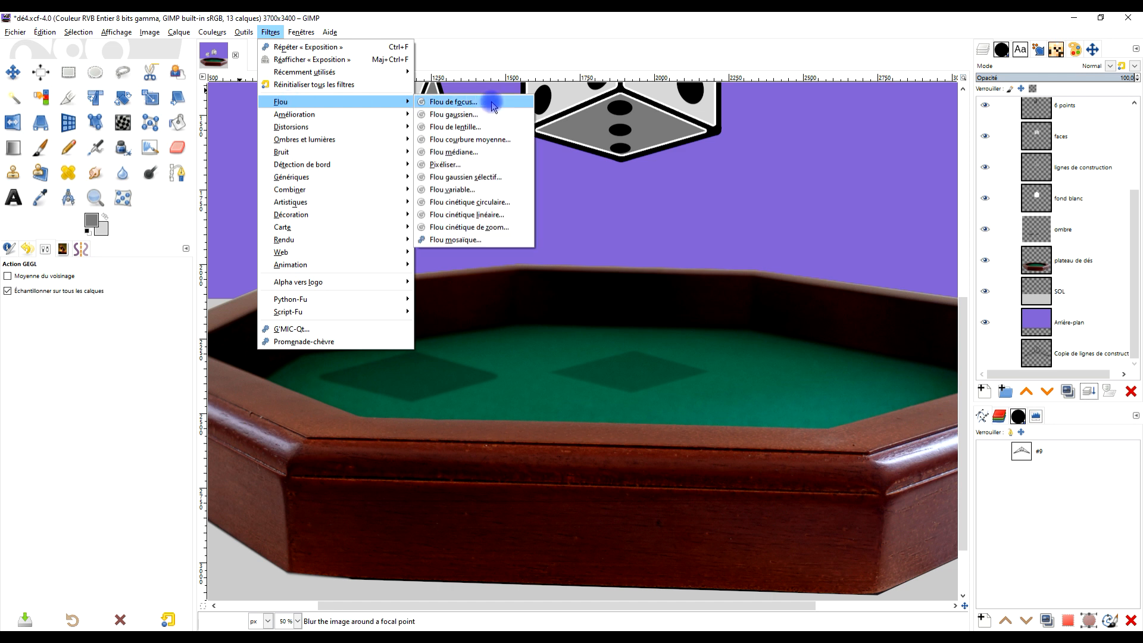
left_click(483, 113)
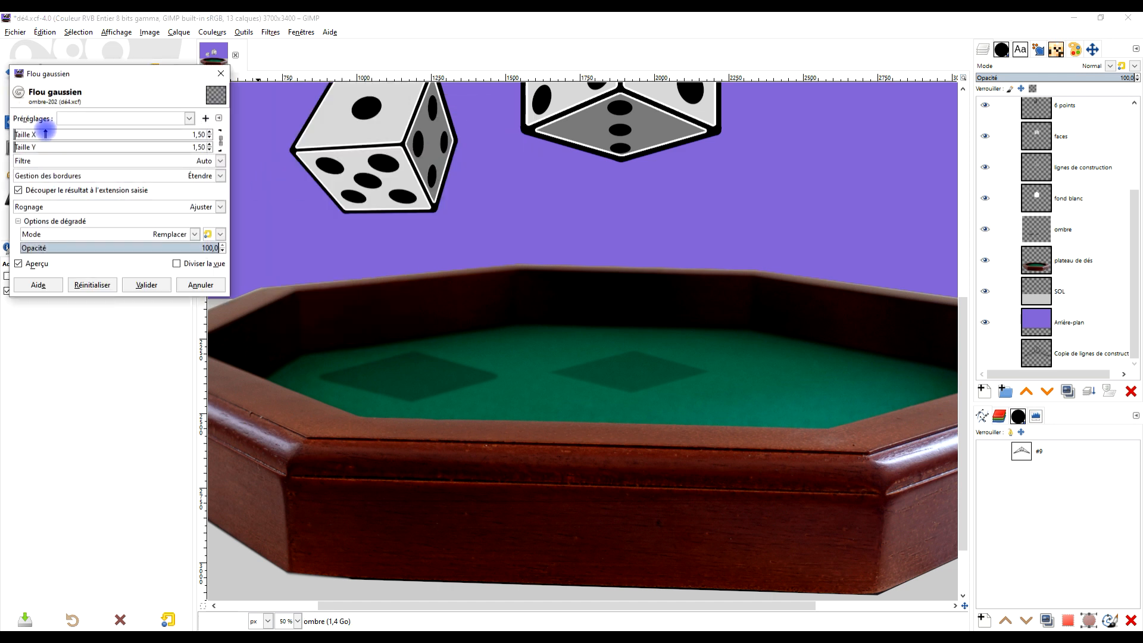
left_click(40, 132)
mouse_move(50, 135)
left_mouse_down()
mouse_move(95, 146)
mouse_move(59, 138)
left_mouse_up()
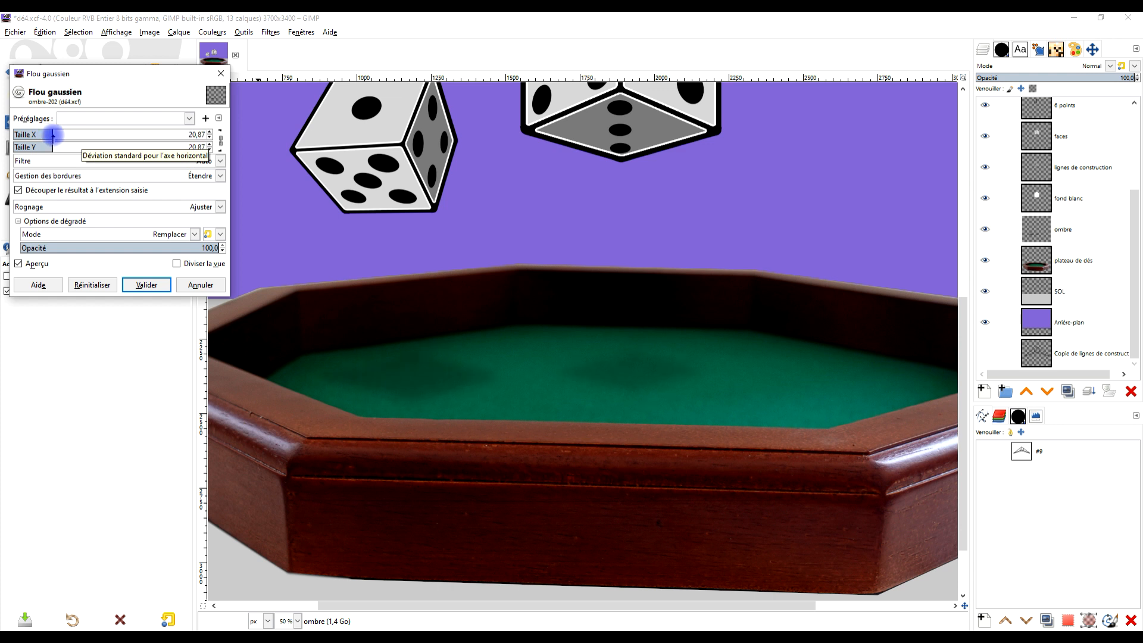
left_click(147, 285)
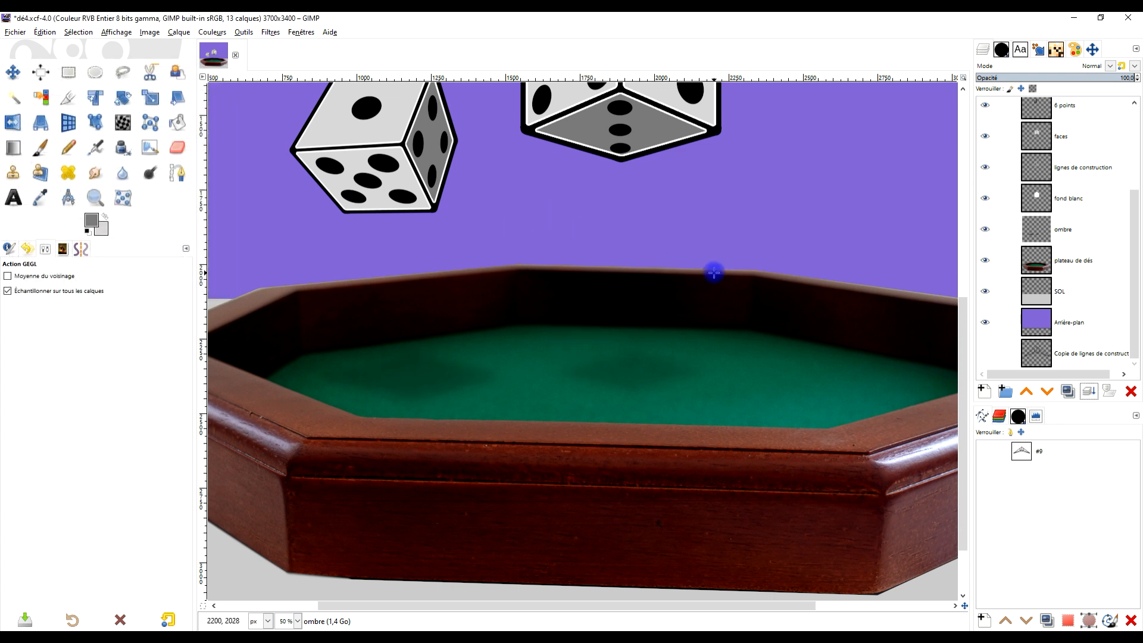
- Examine the blurred shadows on the tray together with both dice in the whole composition
scroll(713, 273, "down", 3)
left_click_drag(744, 237, 617, 298)
scroll(584, 312, "up", 1)
scroll(652, 326, "up", 1)
scroll(515, 316, "up", 1)
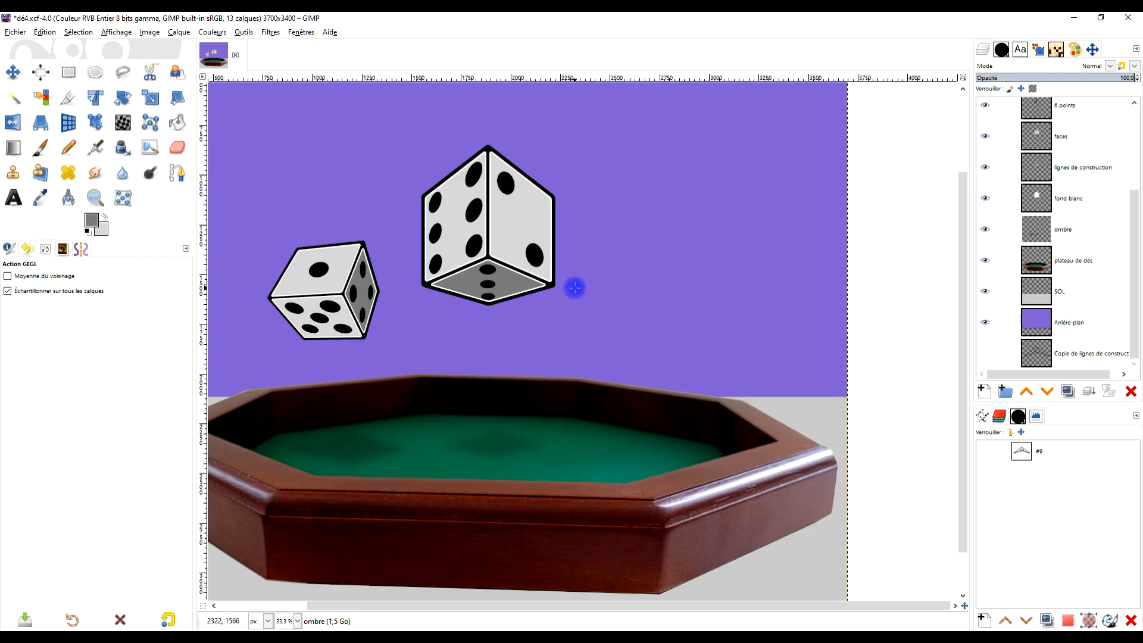
scroll(575, 288, "down", 1)
scroll(475, 284, "up", 1)
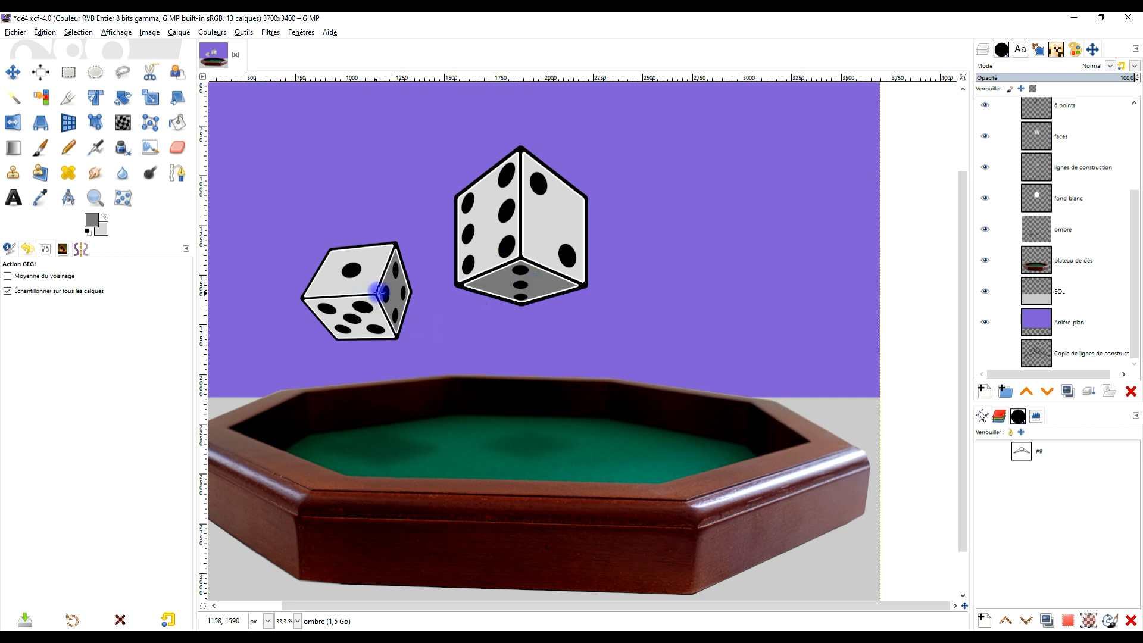
scroll(532, 281, "down", 1)
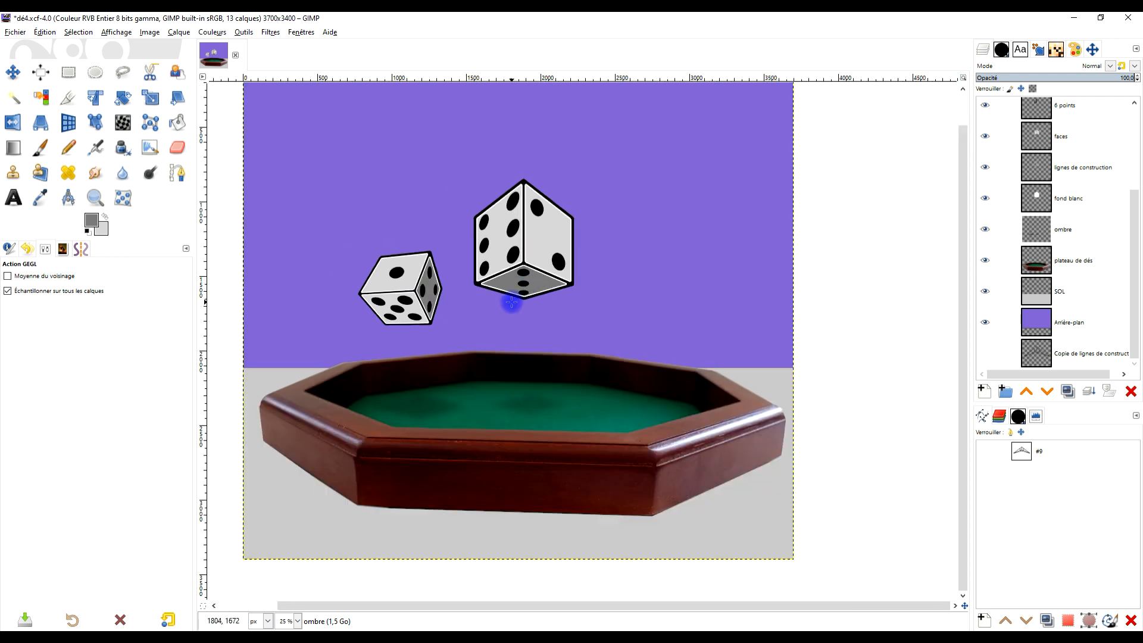
scroll(511, 302, "up", 1)
left_click_drag(586, 338, 696, 296)
scroll(649, 270, "down", 1)
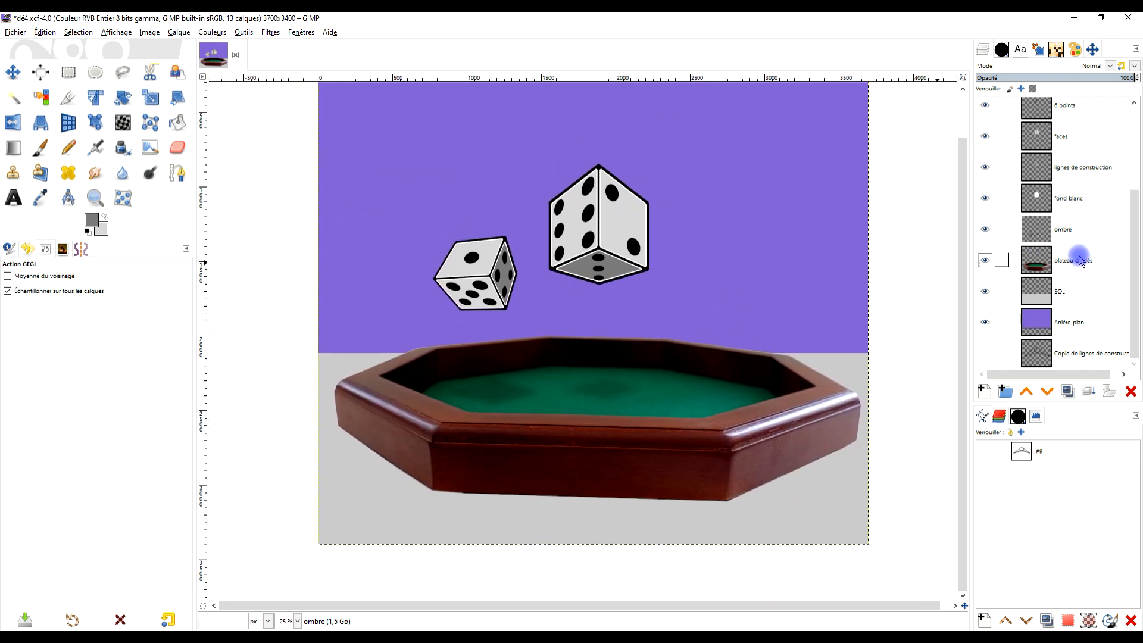
- Move the plateau de dés layer left and slightly up beneath the dice, and fit the canvas to the layers
left_click(1080, 261)
scroll(811, 324, "down", 1)
left_click(17, 79)
left_click_drag(704, 437, 638, 408)
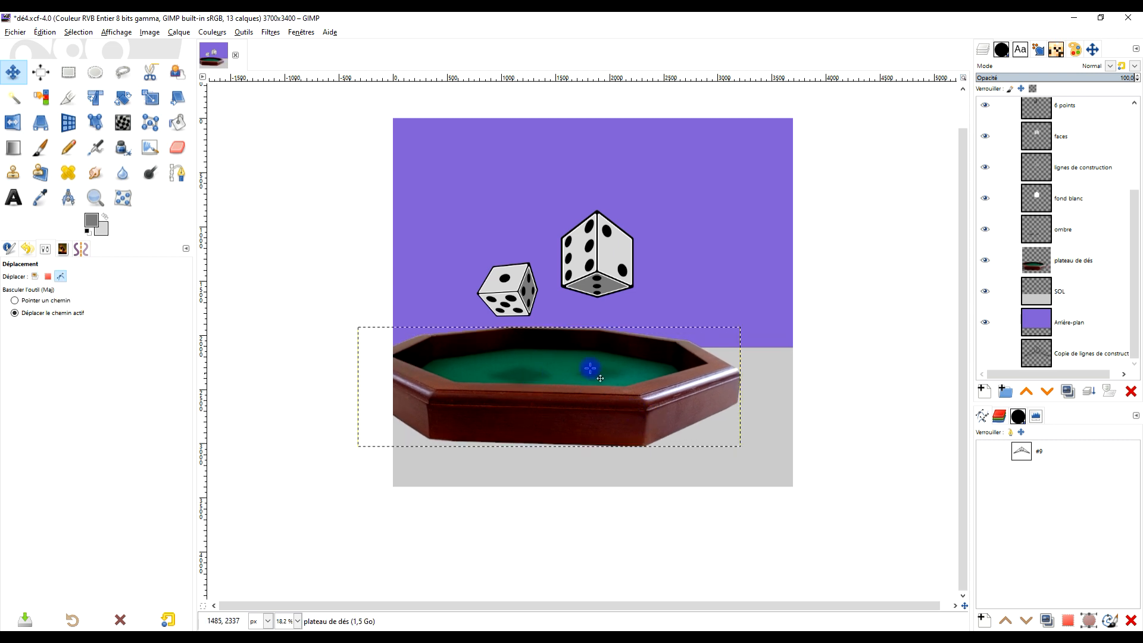
left_click(149, 32)
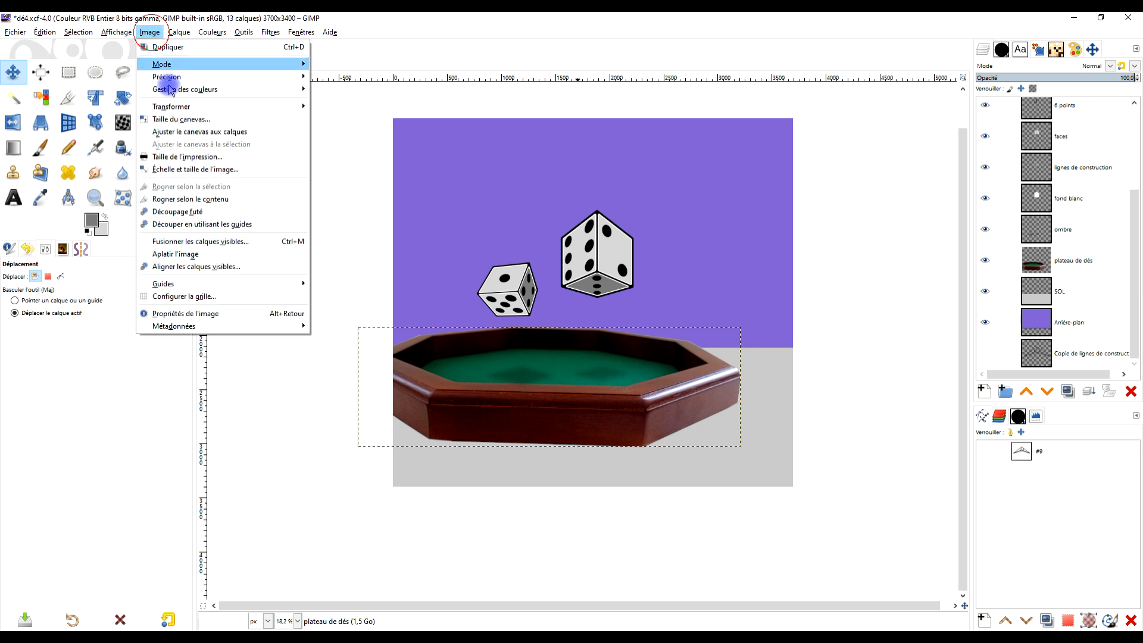
left_click(238, 132)
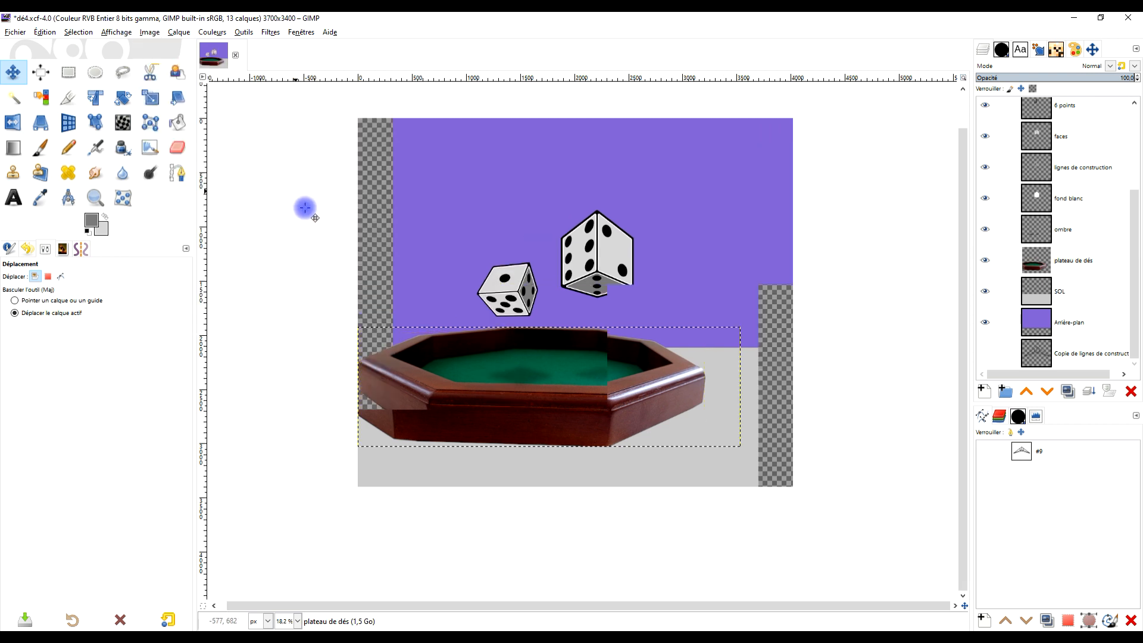
- Link the SOL and Arrière-plan layers and stretch them leftward together, making SOL 4883 px wide and 1284 px high
left_click_drag(616, 345, 673, 344)
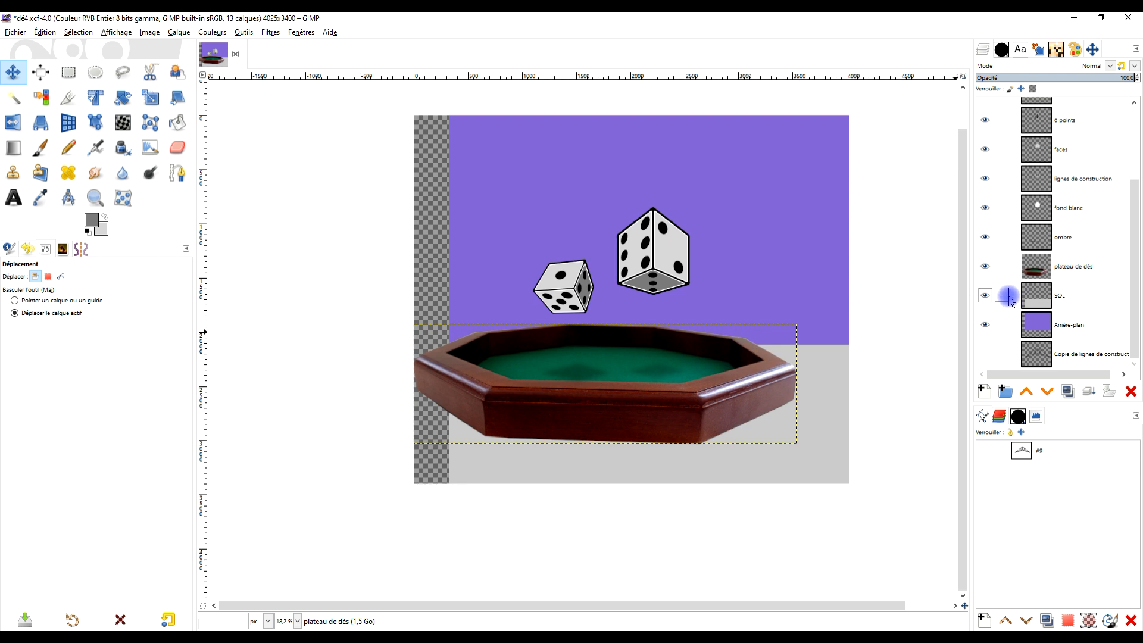
left_click(1002, 297)
left_click(1001, 323)
left_click(1073, 299)
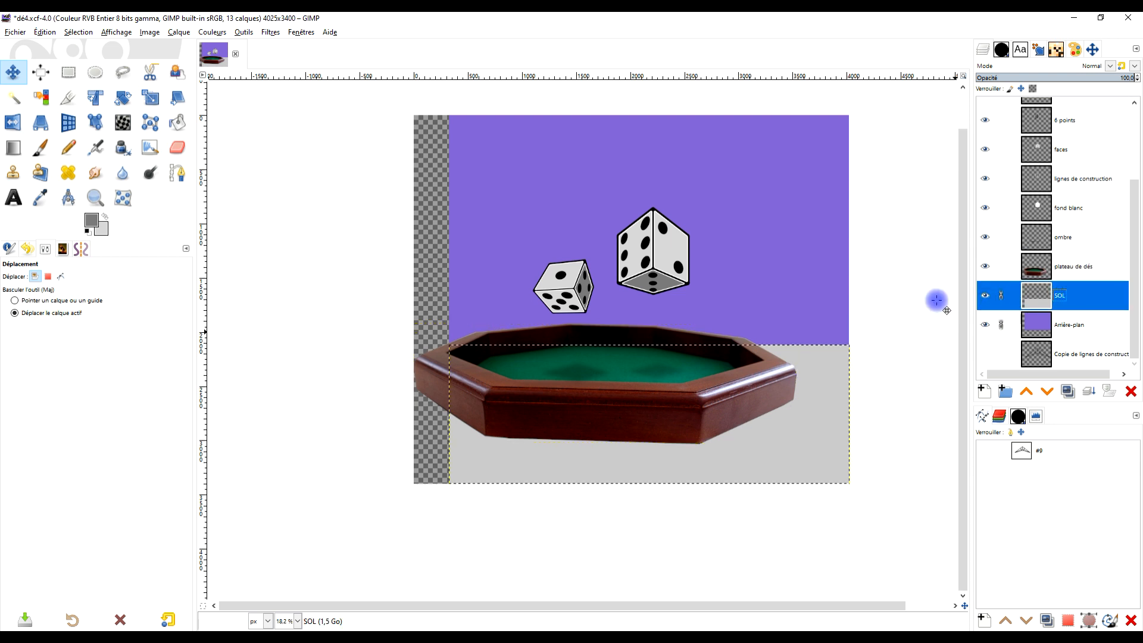
key("shift+s")
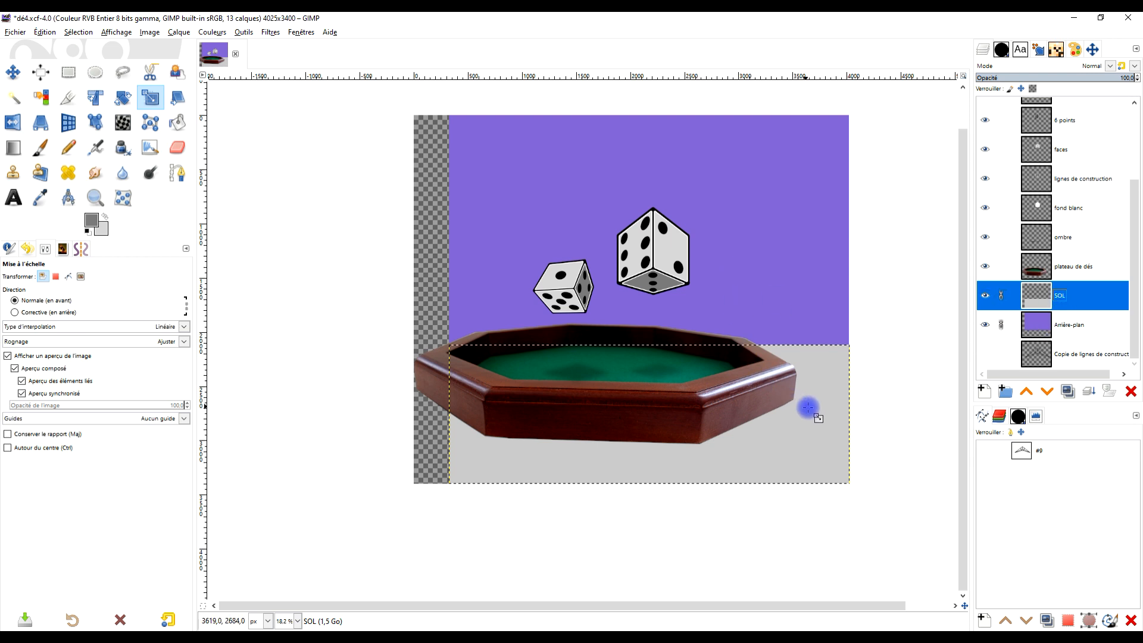
left_click(808, 408)
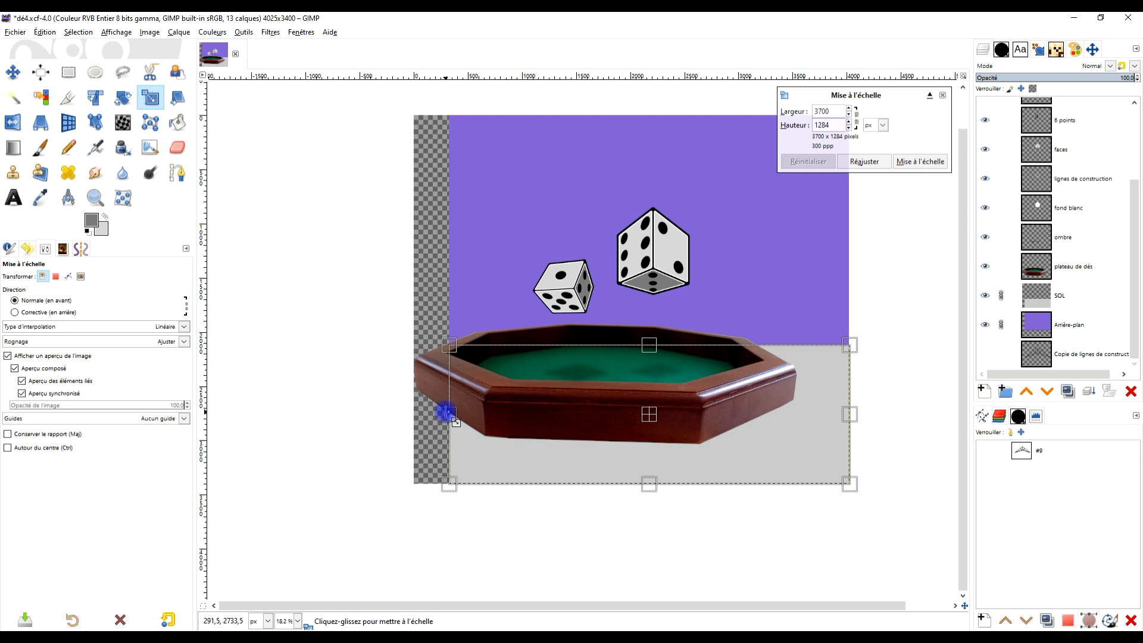
left_click_drag(389, 407, 319, 405)
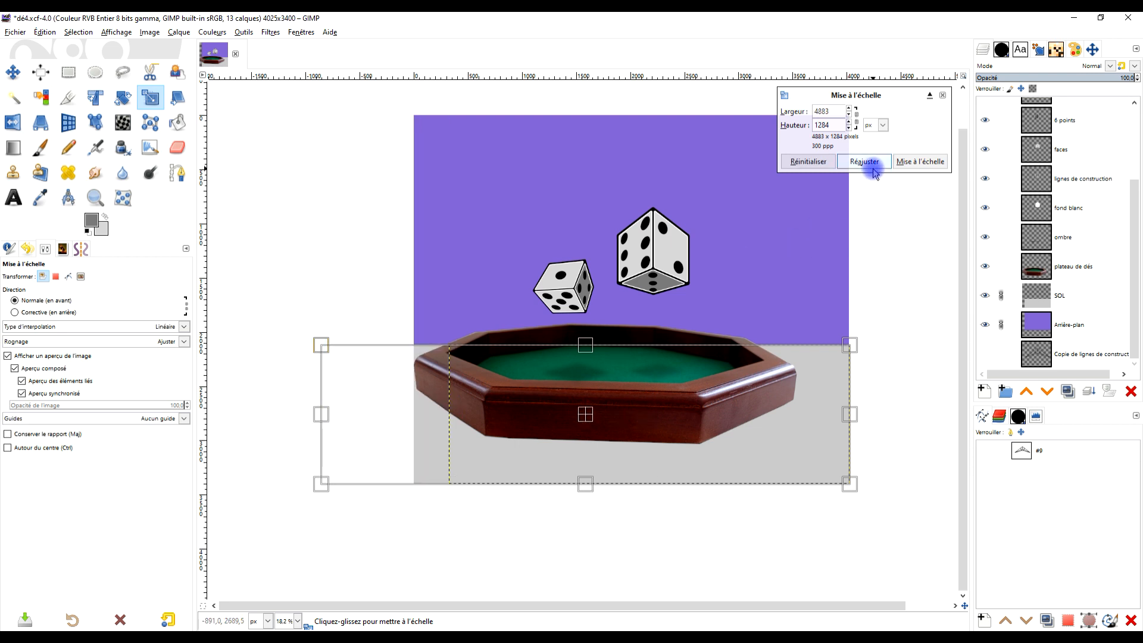
left_click(920, 161)
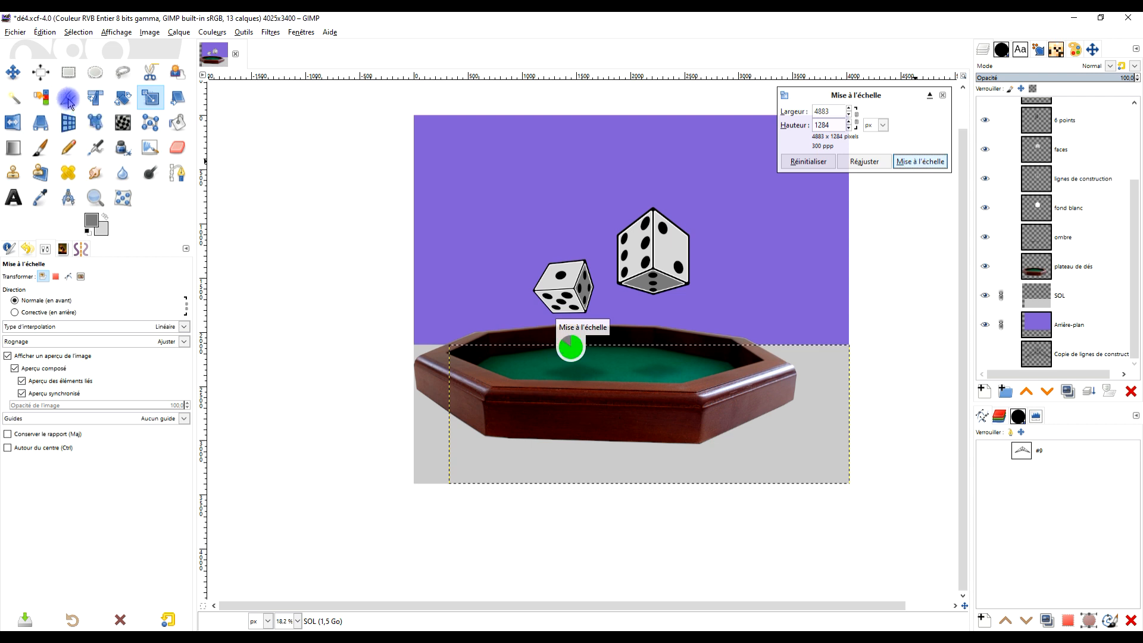
left_click(68, 99)
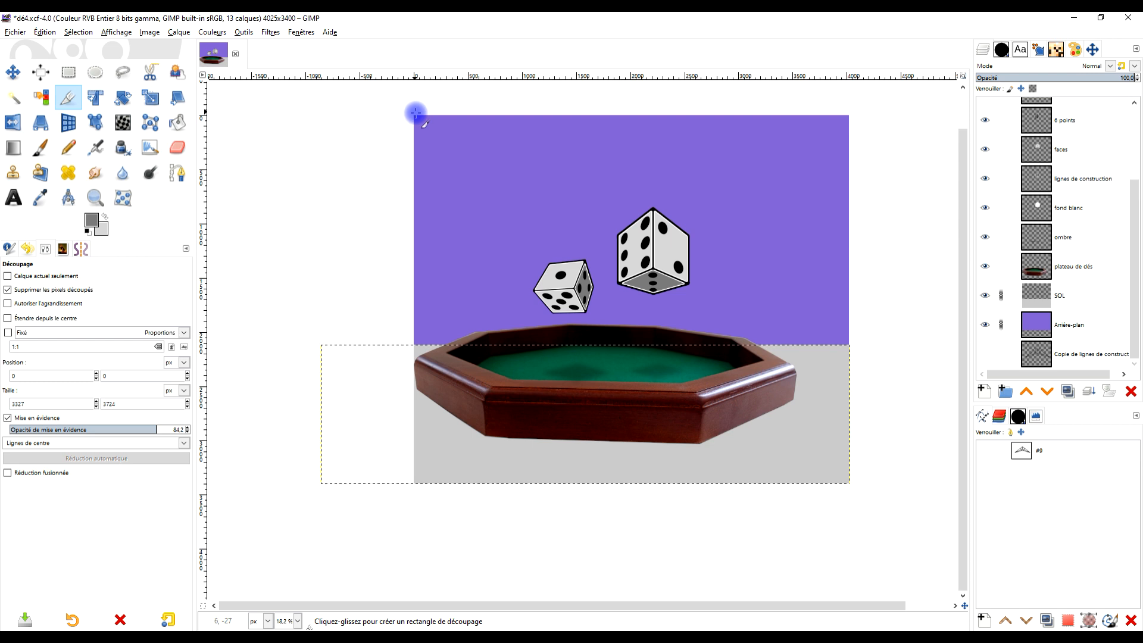
left_click_drag(415, 114, 806, 540)
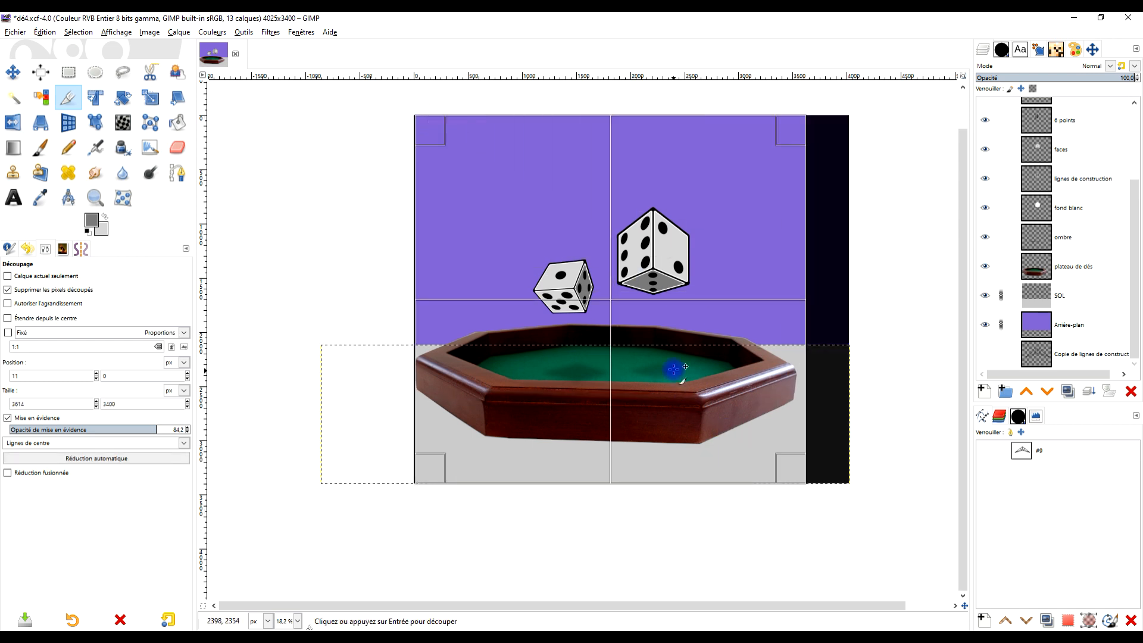
key("Escape")
- Fit the canvas to the widened floor and background layers
left_click(1038, 297)
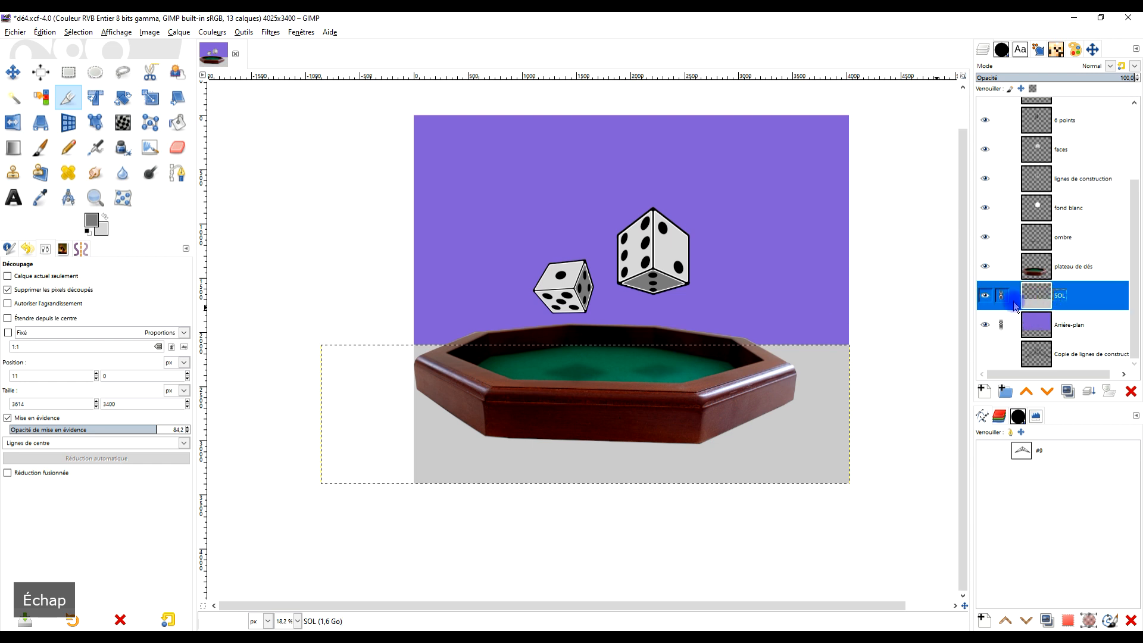
left_click(149, 32)
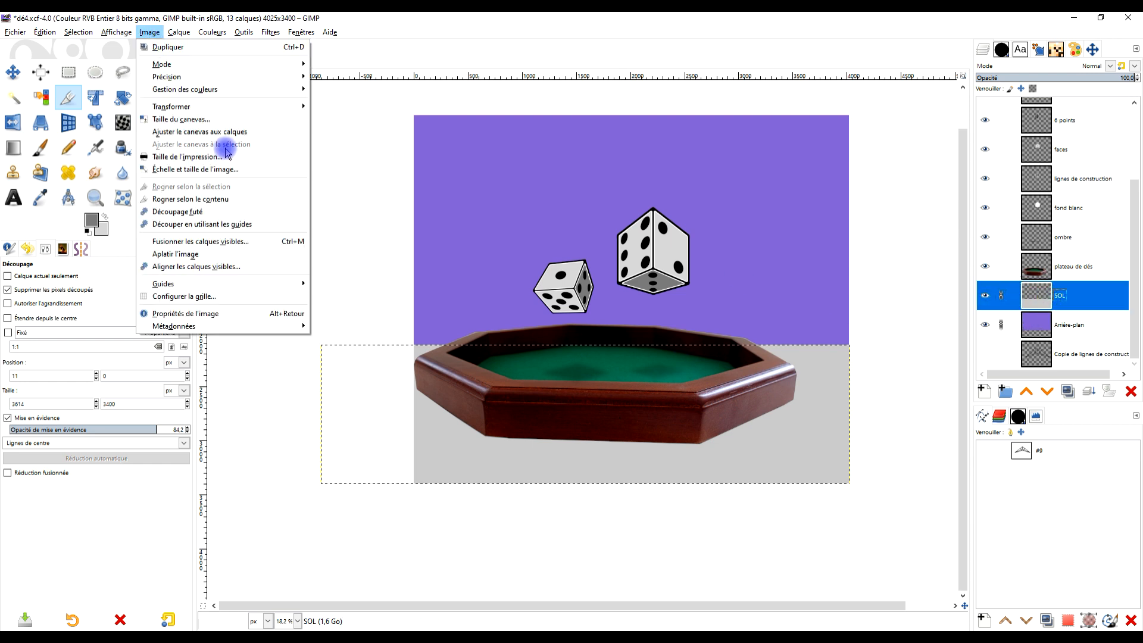
left_click(230, 131)
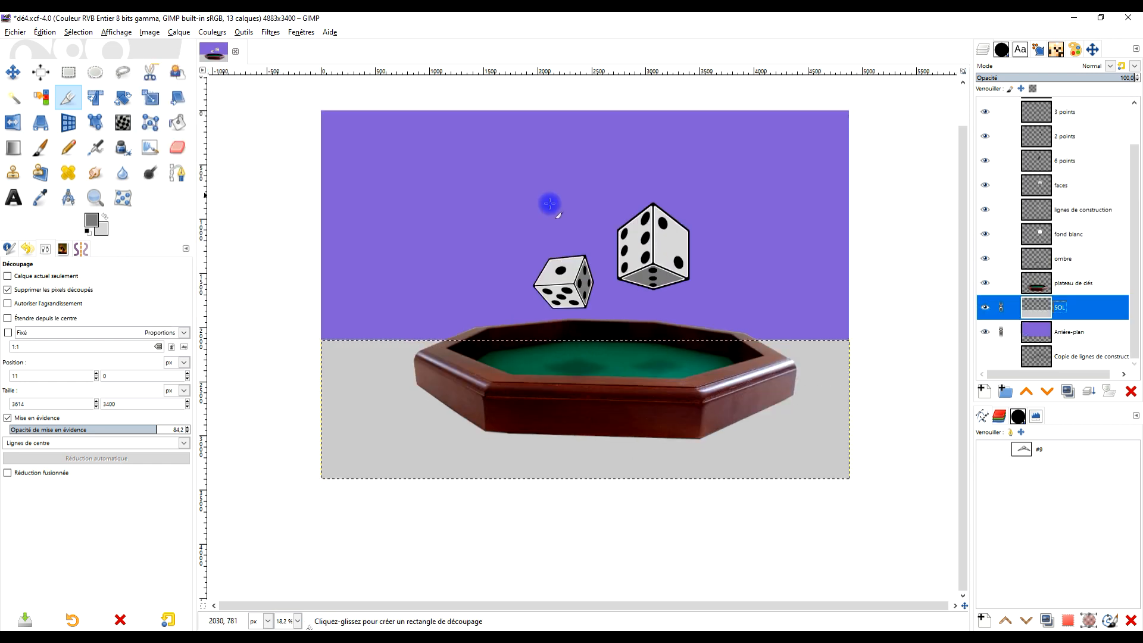
- Crop the image around the dice and tray to 3905 × 3175 px, starting at position 688, 88
left_click_drag(409, 121, 818, 538)
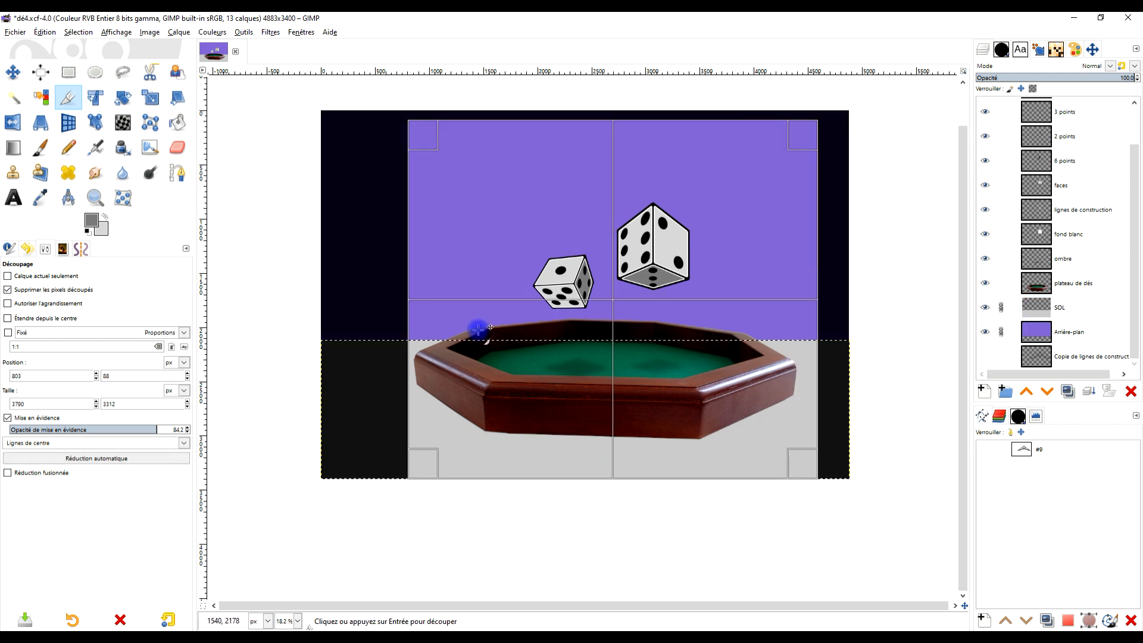
left_click_drag(426, 273, 409, 275)
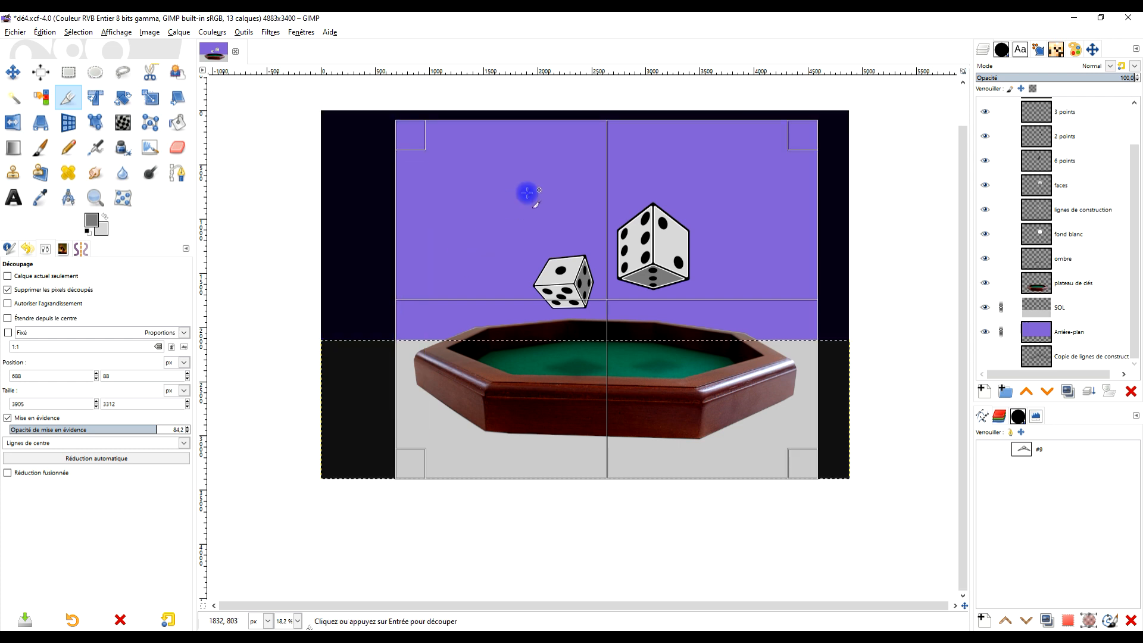
left_click_drag(637, 464, 625, 449)
left_click(664, 209)
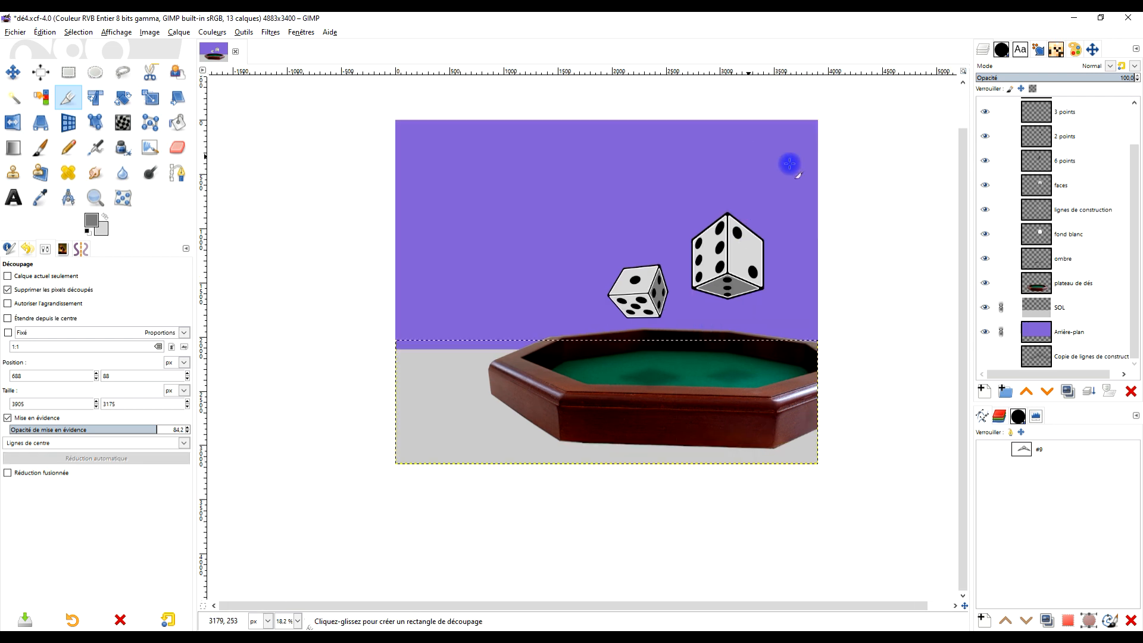
- Expand the SOL layer to the image size
scroll(804, 372, "up", 2)
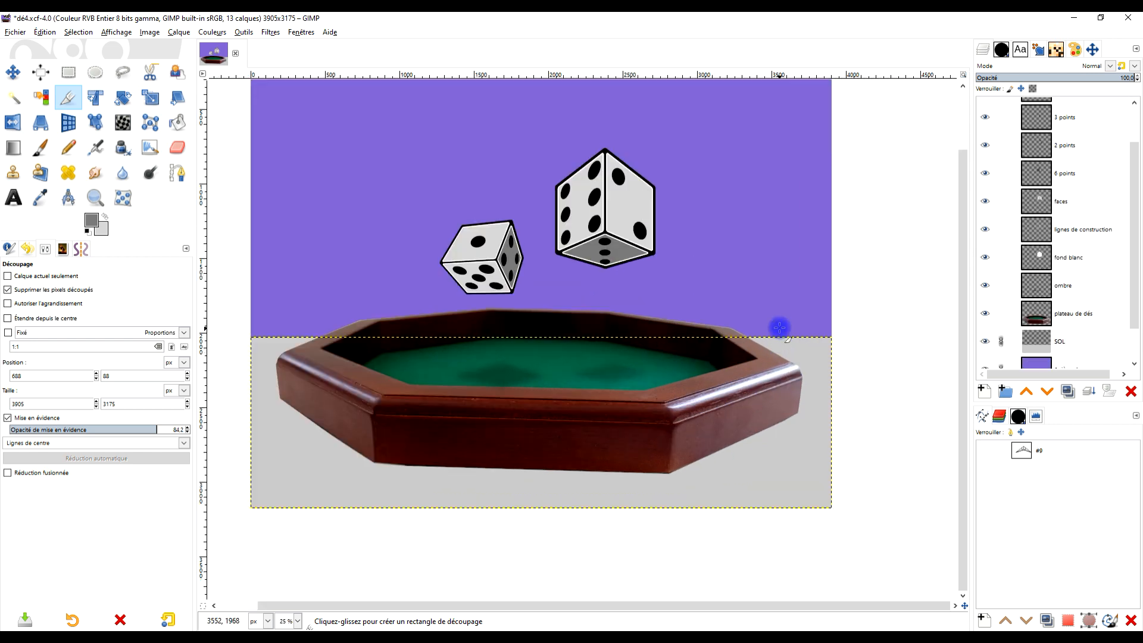
right_click(1062, 341)
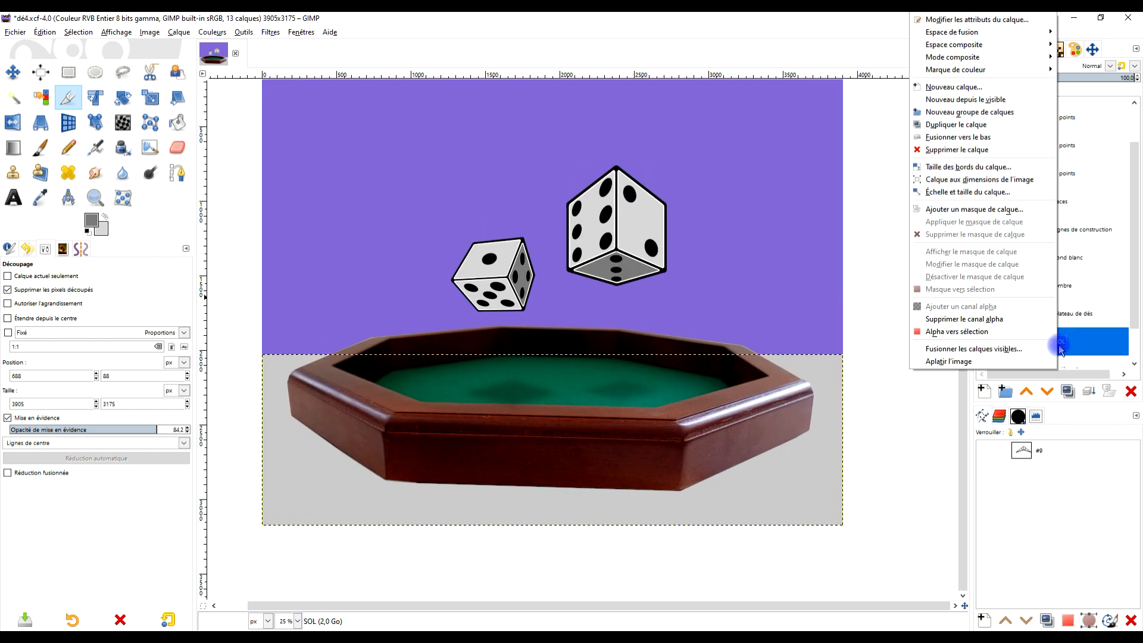
left_click(1047, 167)
scroll(837, 231, "down", 1)
scroll(759, 234, "up", 1)
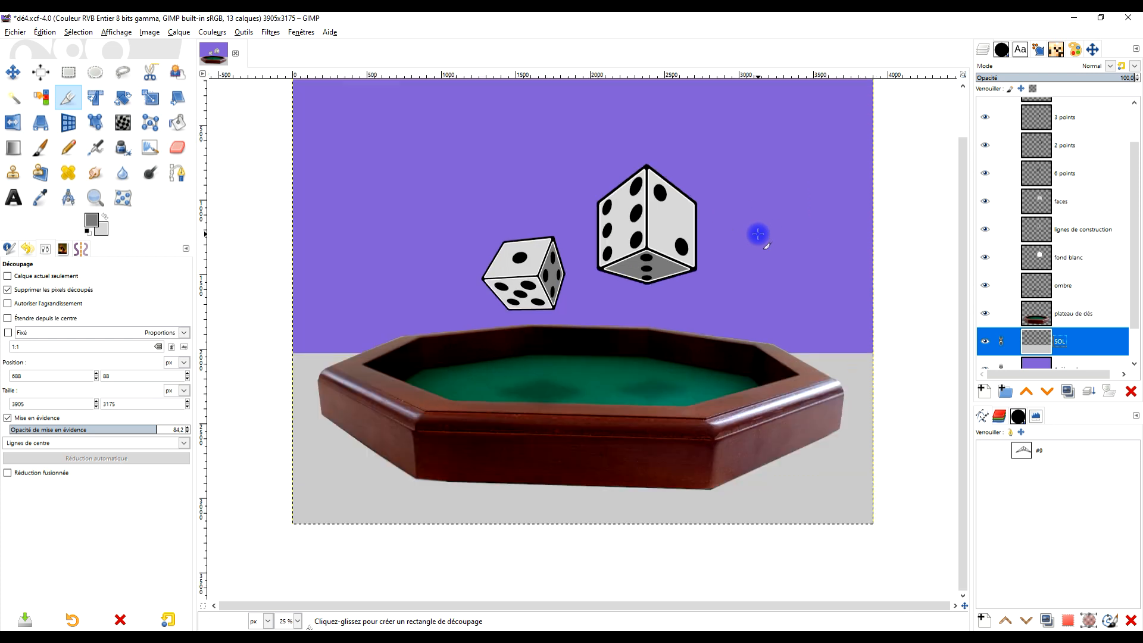
left_click_drag(778, 247, 773, 230)
scroll(809, 229, "down", 1)
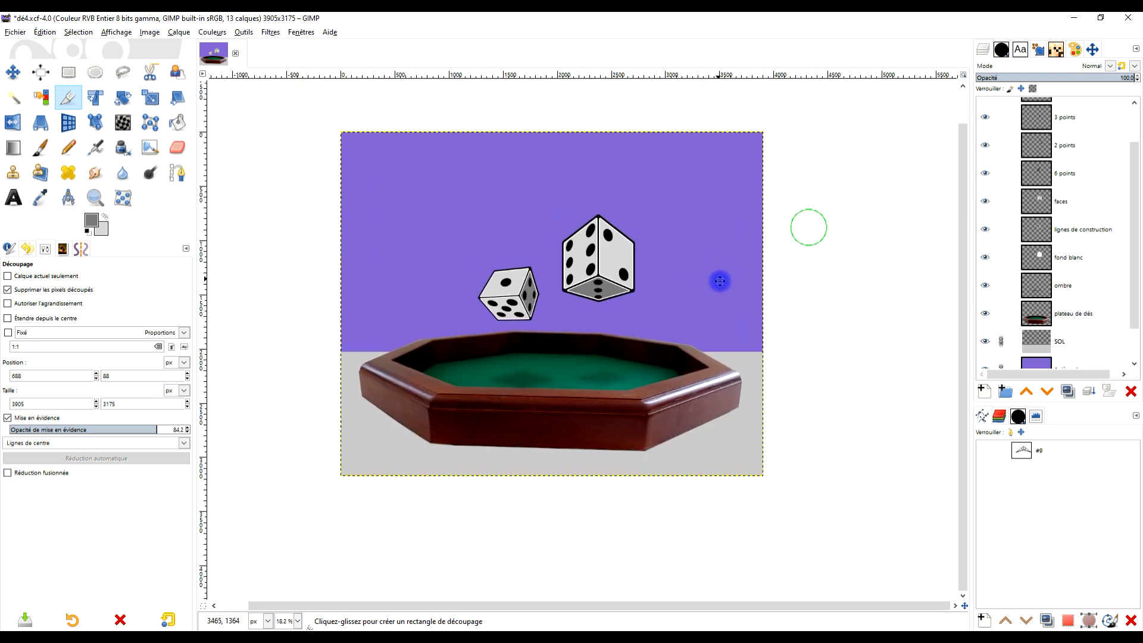
- Duplicate the plateau de dés layer and name the copy "reflet"
left_click(1038, 306)
left_click_drag(716, 301, 717, 208)
left_click(1067, 391)
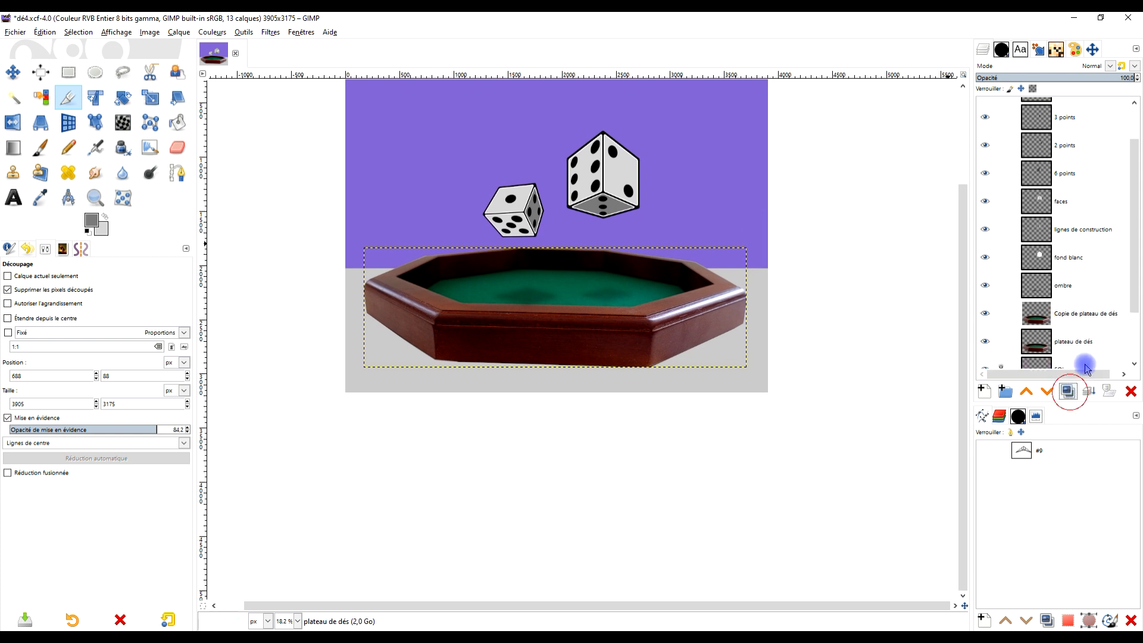
double_click(1088, 313)
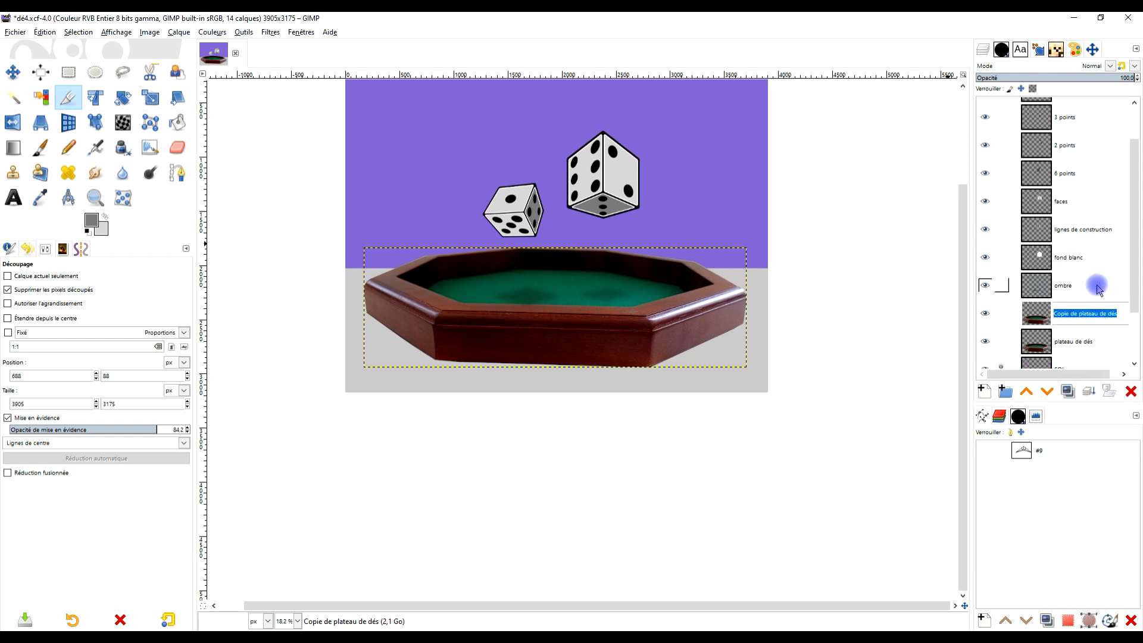
left_click_drag(840, 324, 822, 279)
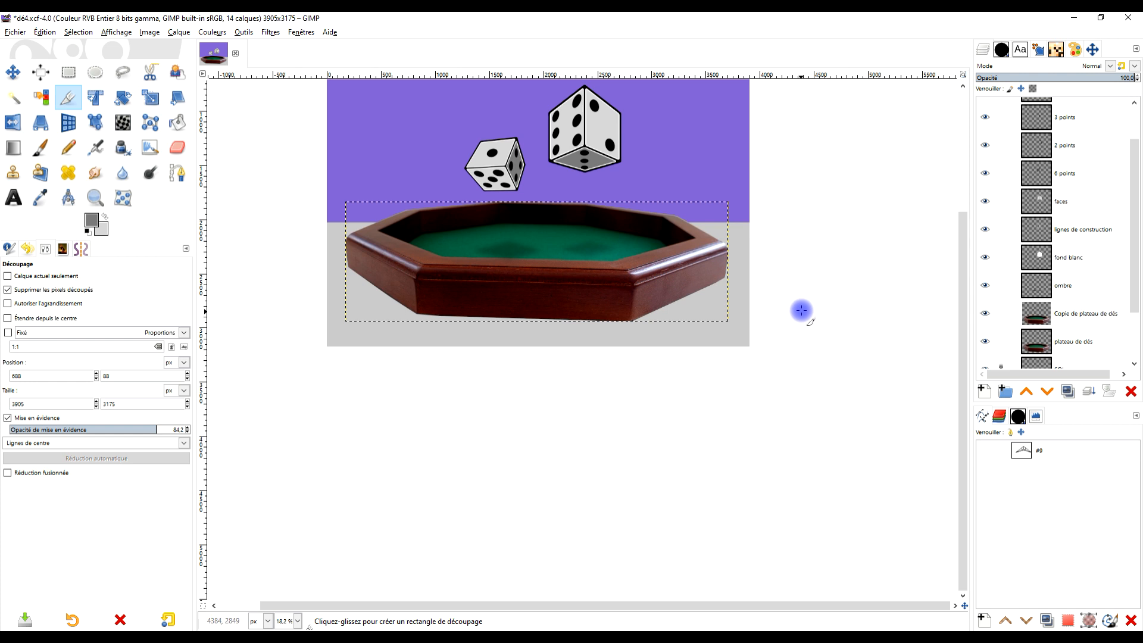
left_click(1091, 319)
left_click(1091, 319)
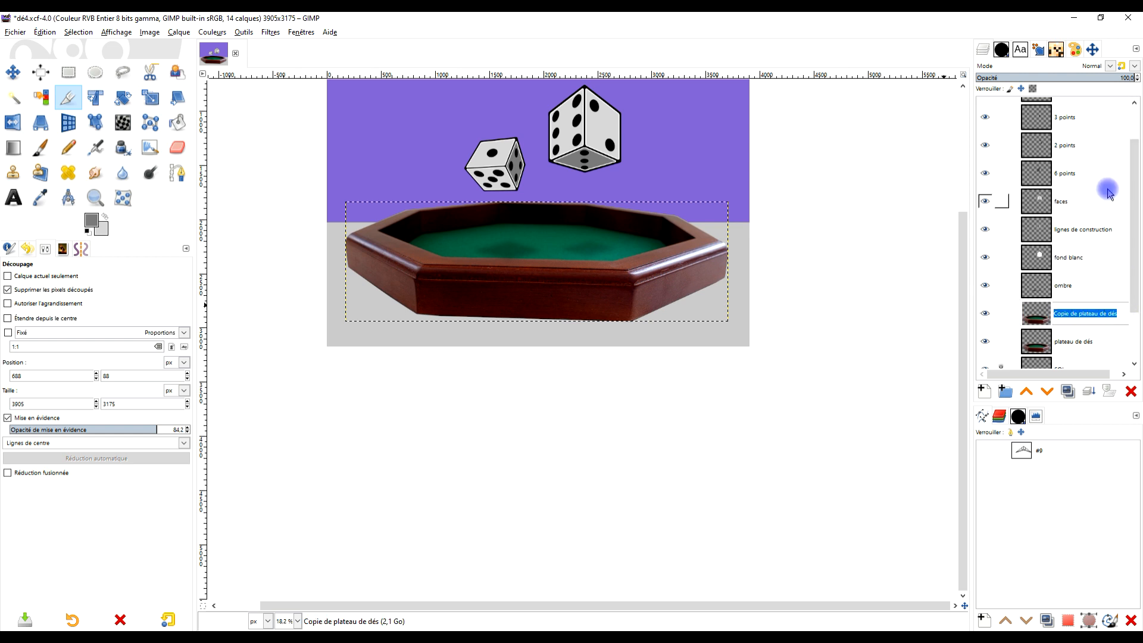
type("reflet")
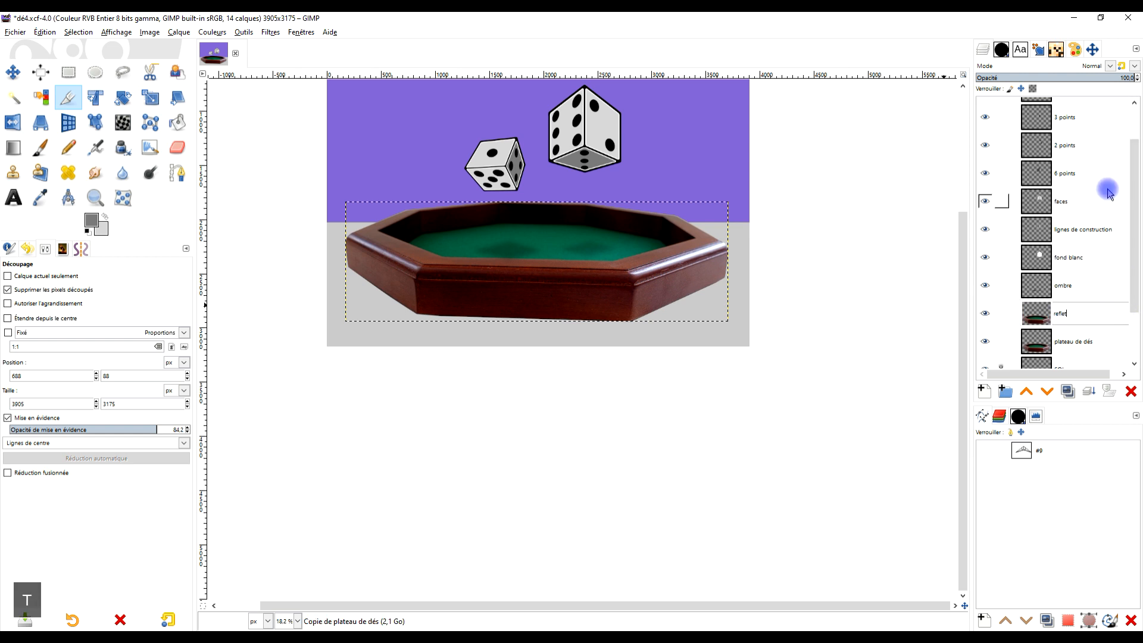
key("Return")
- Link the reflet and plateau de dés layers and place a horizontal guide along the tray's lower edge
scroll(625, 266, "down", 2)
scroll(623, 264, "up", 2)
left_click_drag(653, 274, 709, 302)
left_click(1001, 314)
left_click(1001, 342)
scroll(679, 295, "up", 1)
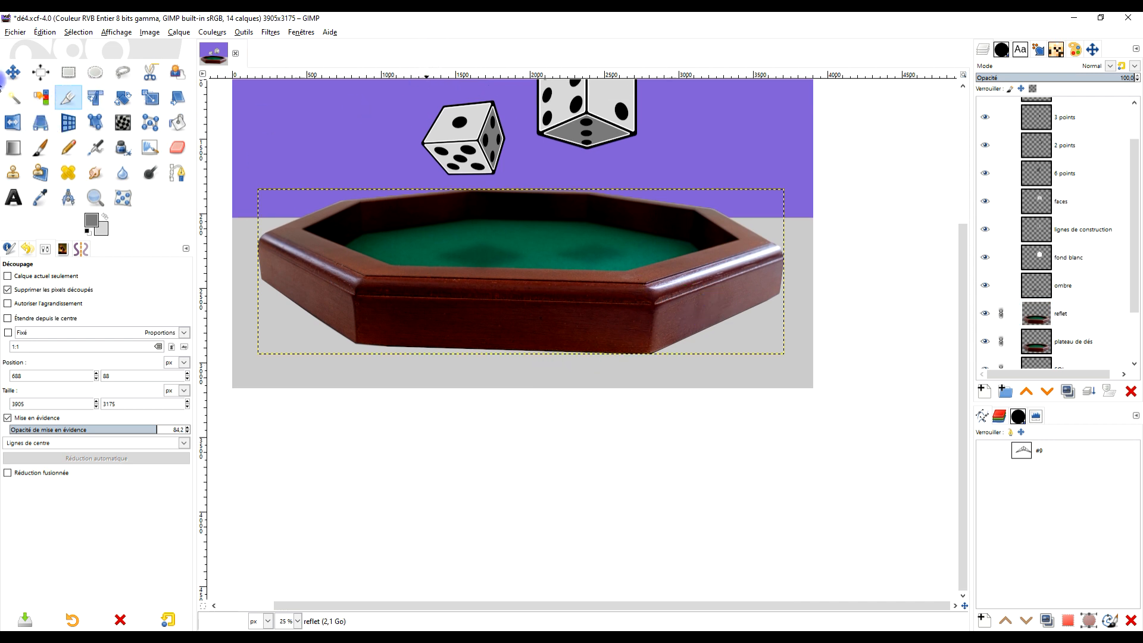
left_click_drag(430, 76, 543, 354)
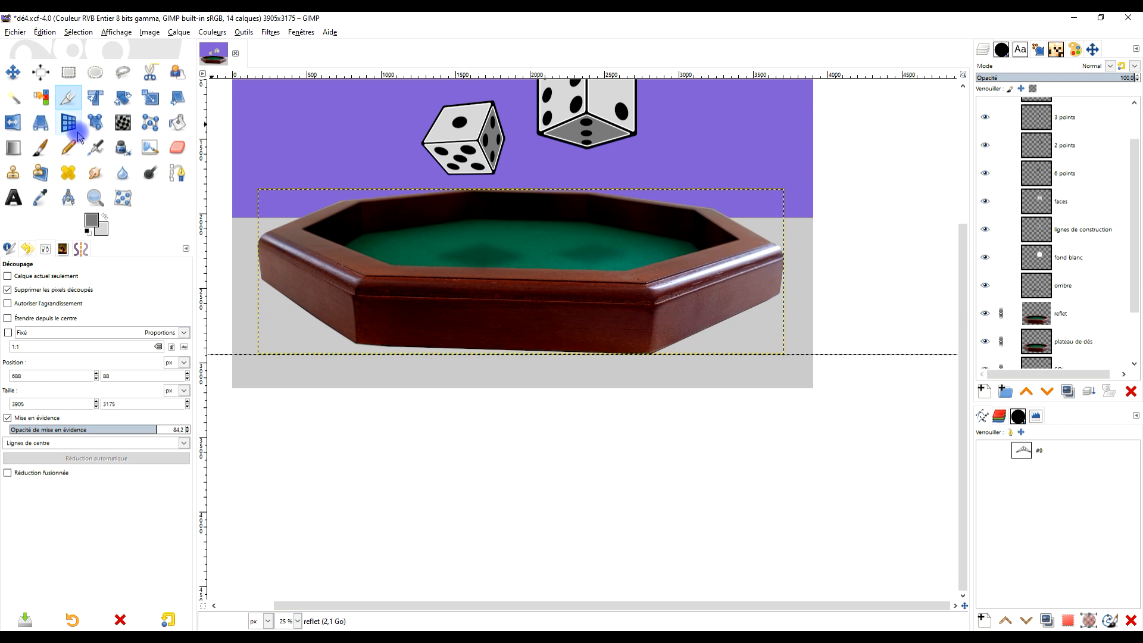
left_click(122, 97)
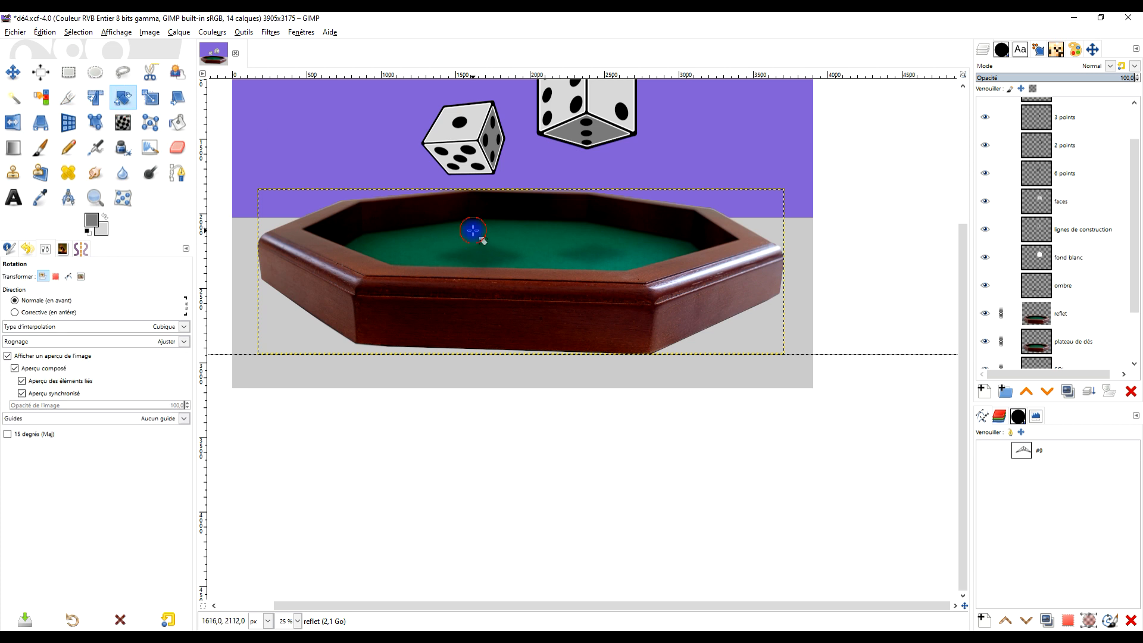
left_click(325, 281)
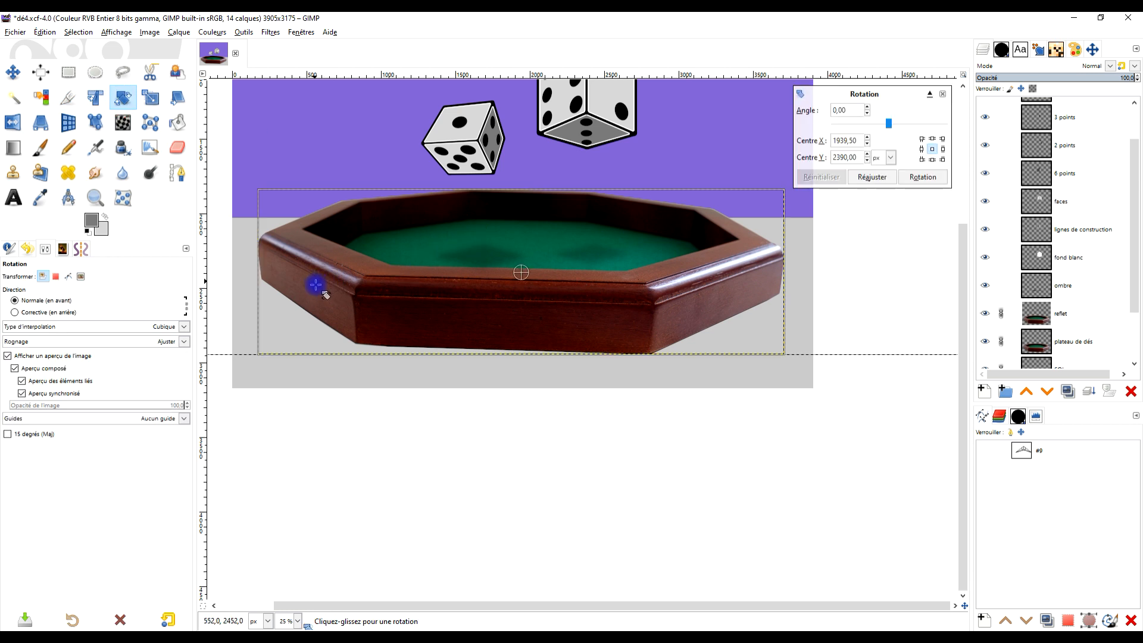
left_click_drag(317, 290, 324, 301)
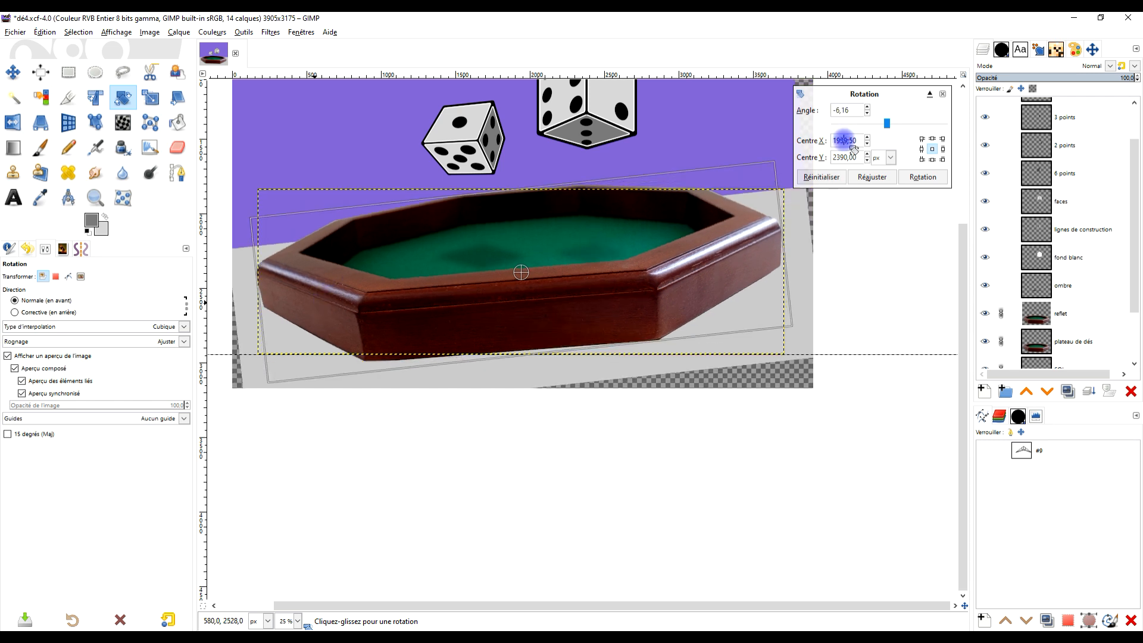
left_click(942, 95)
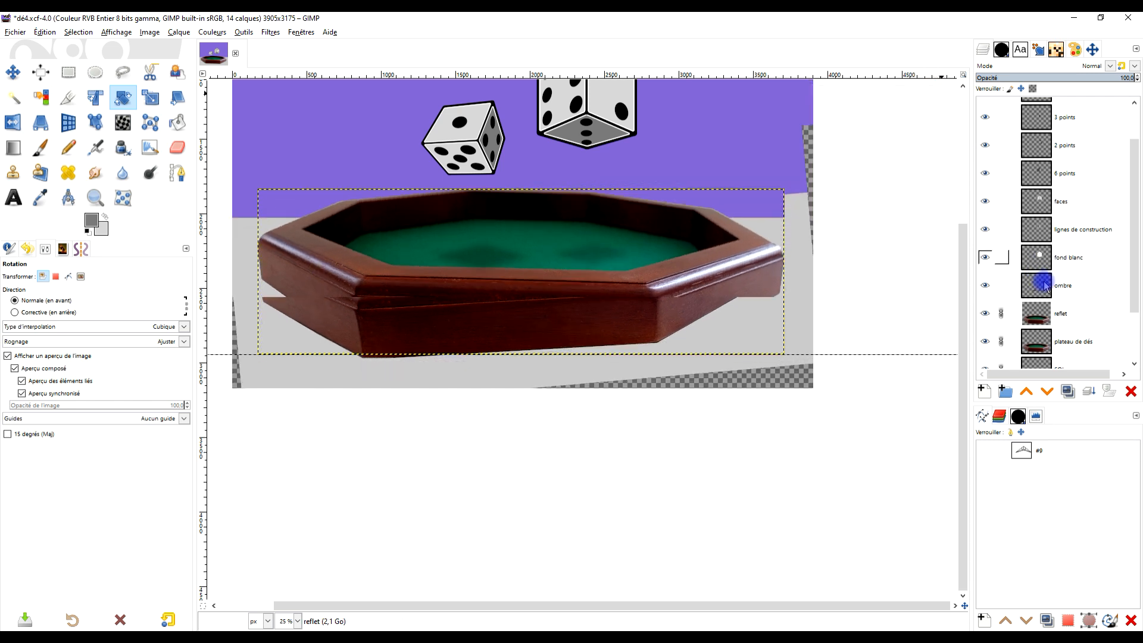
- Rotate the linked tray layers slightly counter-clockwise to level the tray's front base edge against the guide
scroll(1011, 268, "down", 3)
left_click(1035, 247)
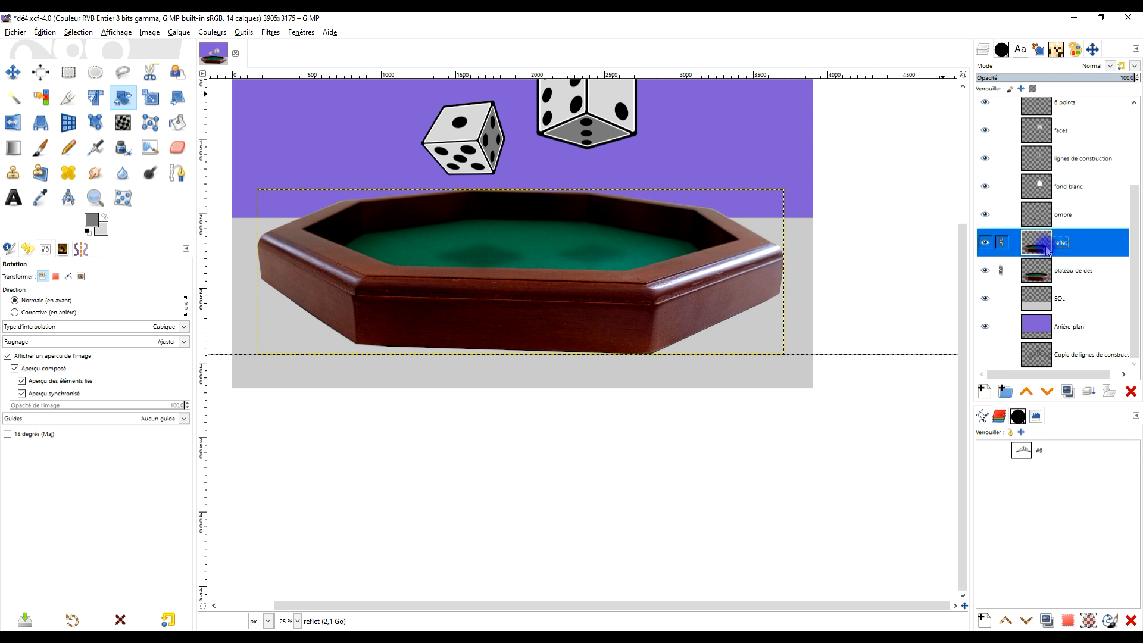
left_click(371, 255)
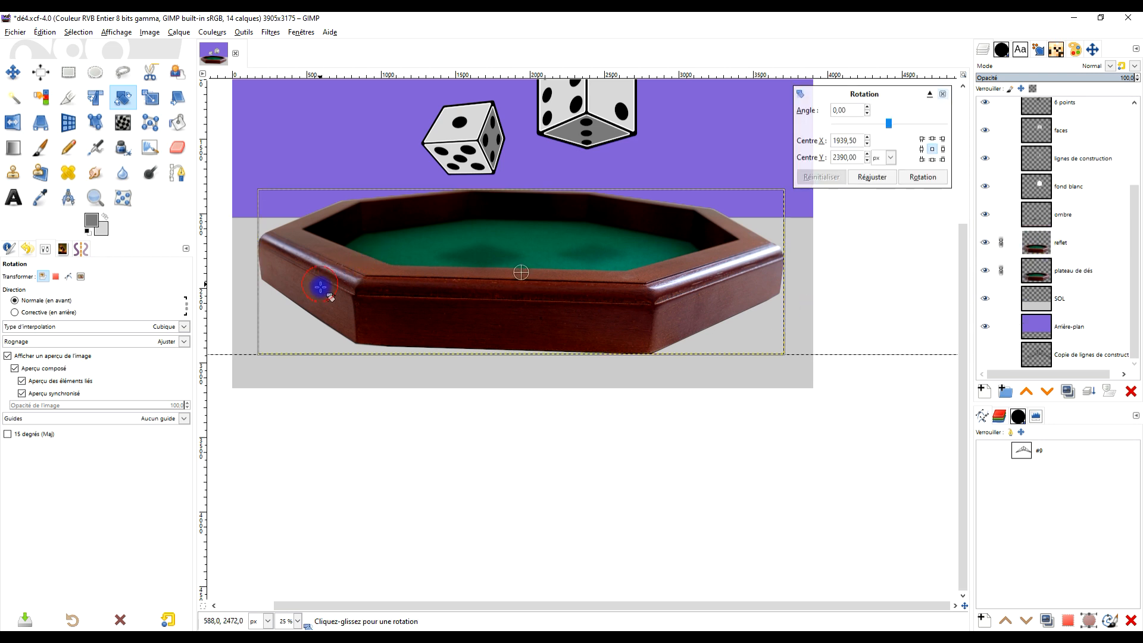
left_click_drag(322, 294, 325, 288)
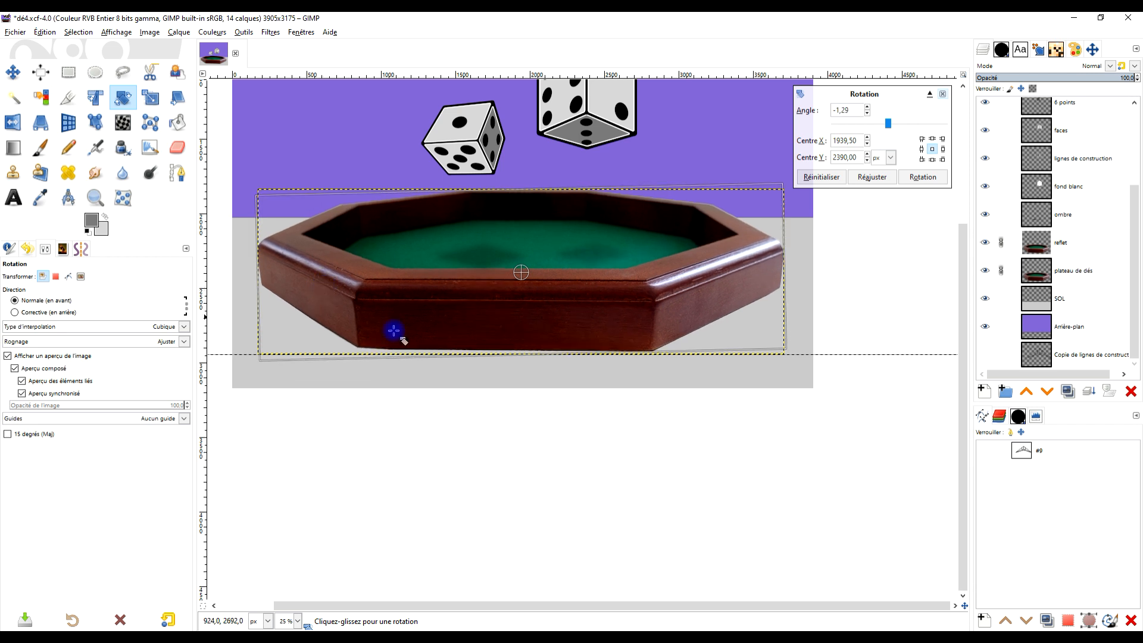
scroll(385, 338, "up", 2)
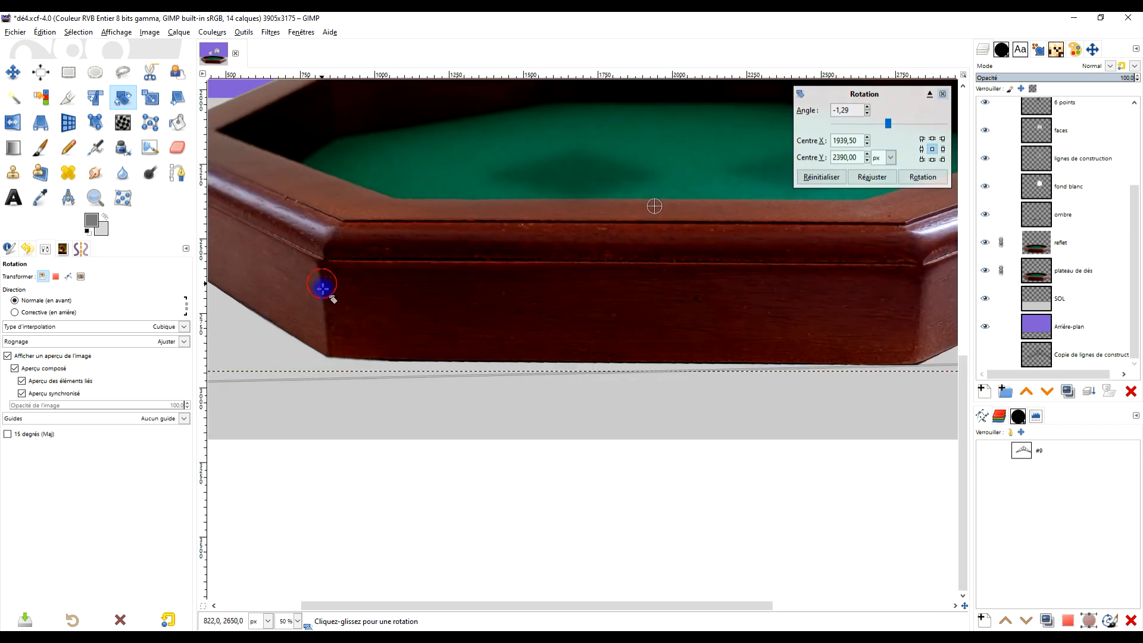
left_click_drag(324, 291, 324, 290)
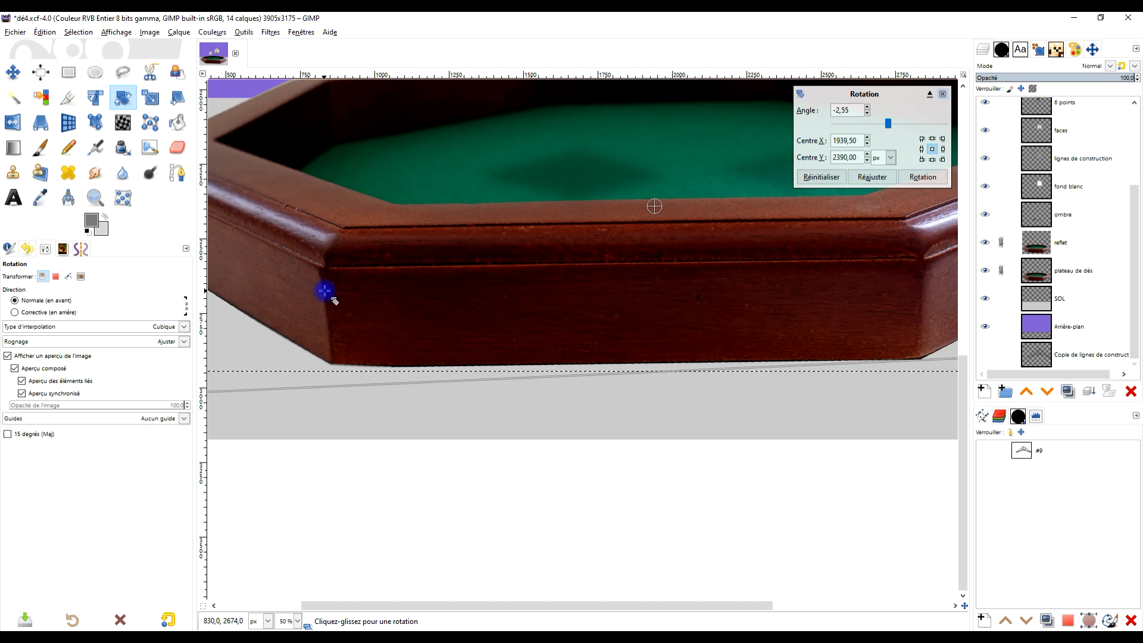
left_click(924, 178)
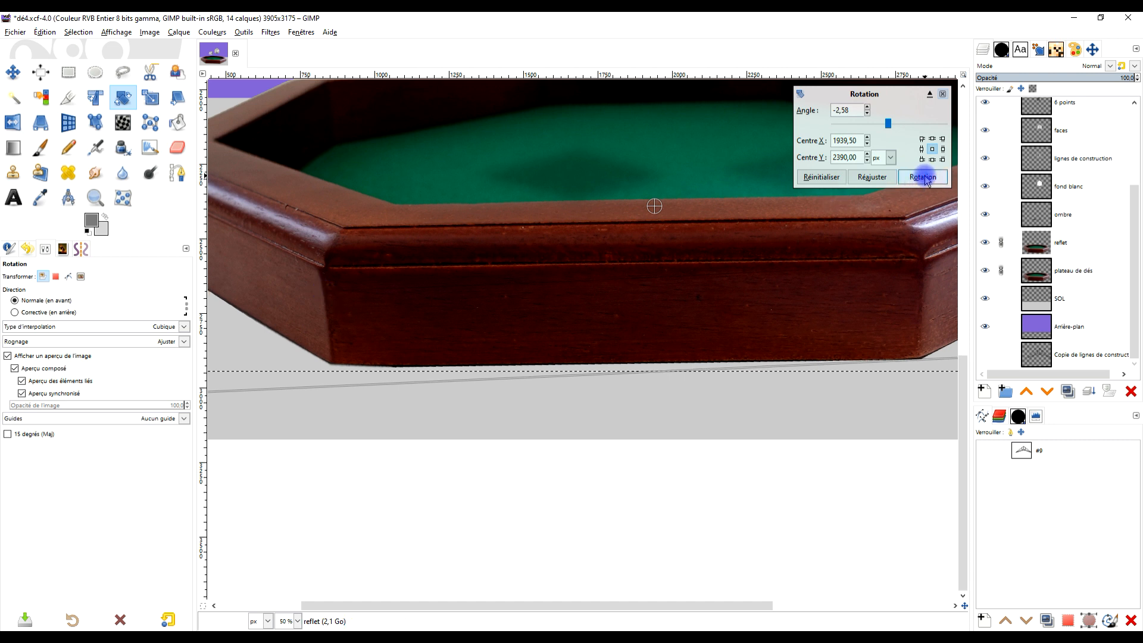
left_click(889, 372)
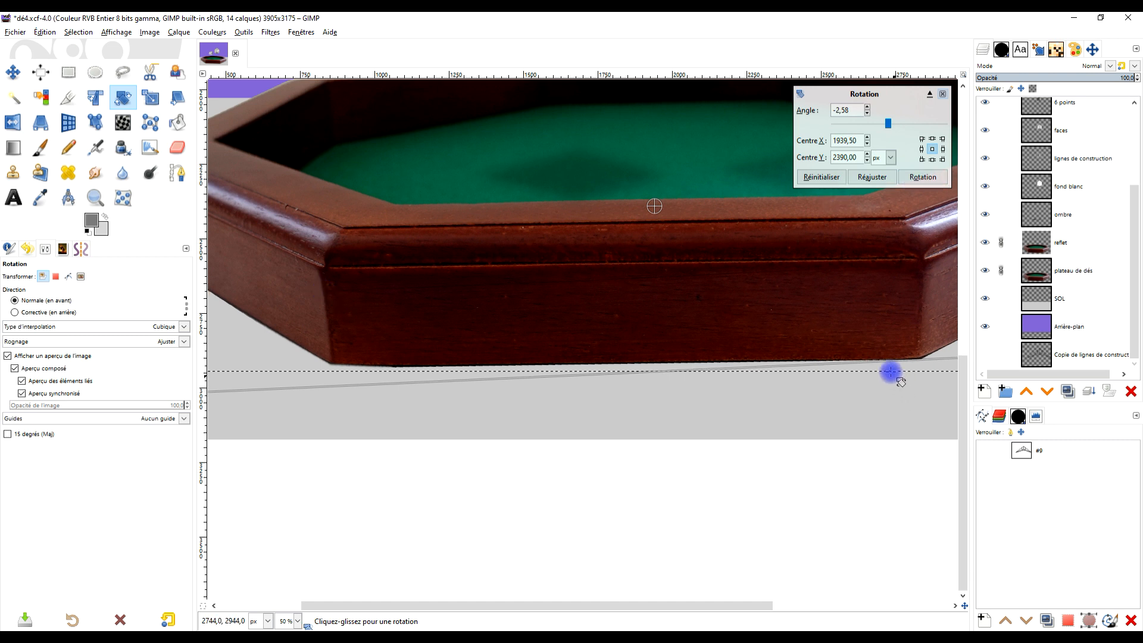
left_click_drag(412, 321, 413, 320)
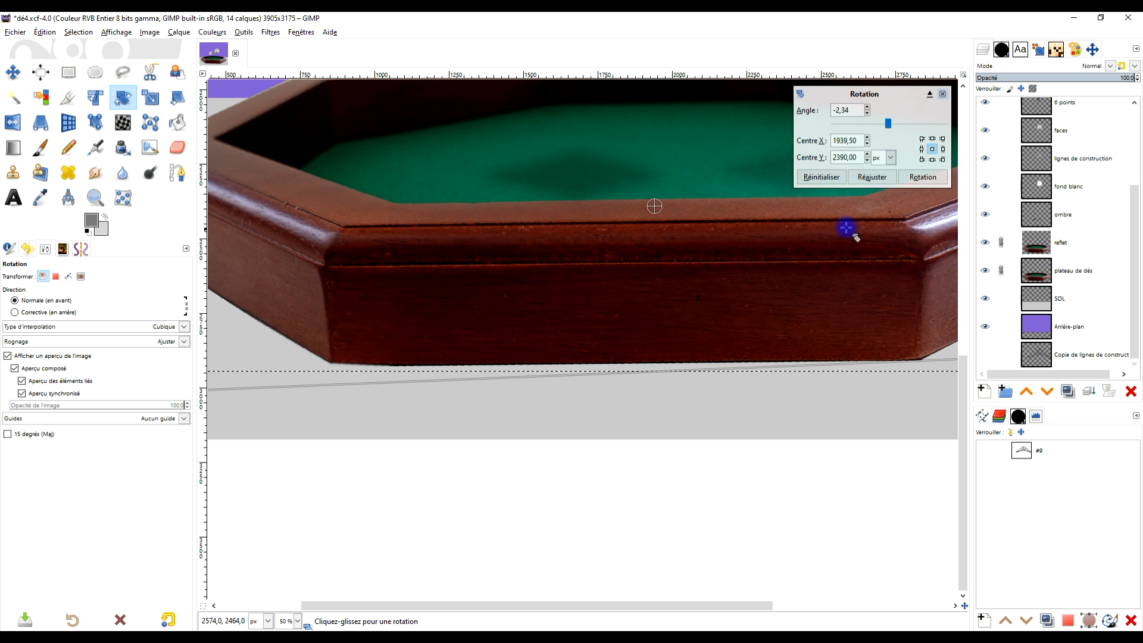
left_click_drag(447, 303, 448, 305)
left_click(923, 177)
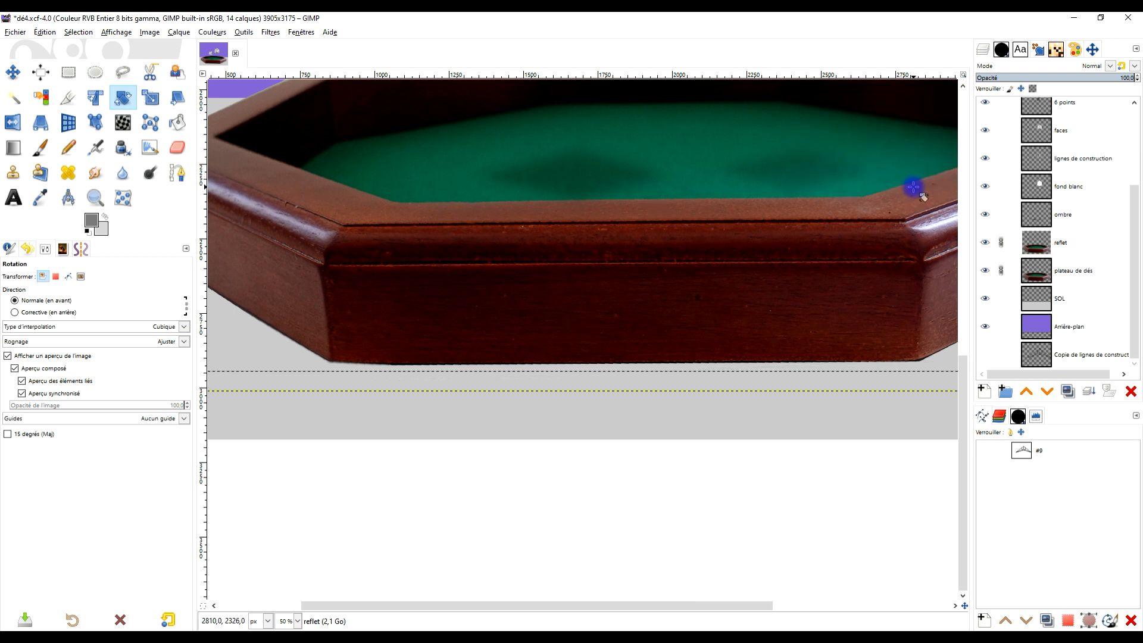
- Remove the existing guide and place a new horizontal guide along the base corners of the levelled tray
scroll(887, 204, "down", 4)
left_click_drag(884, 203, 625, 312)
scroll(624, 311, "up", 2)
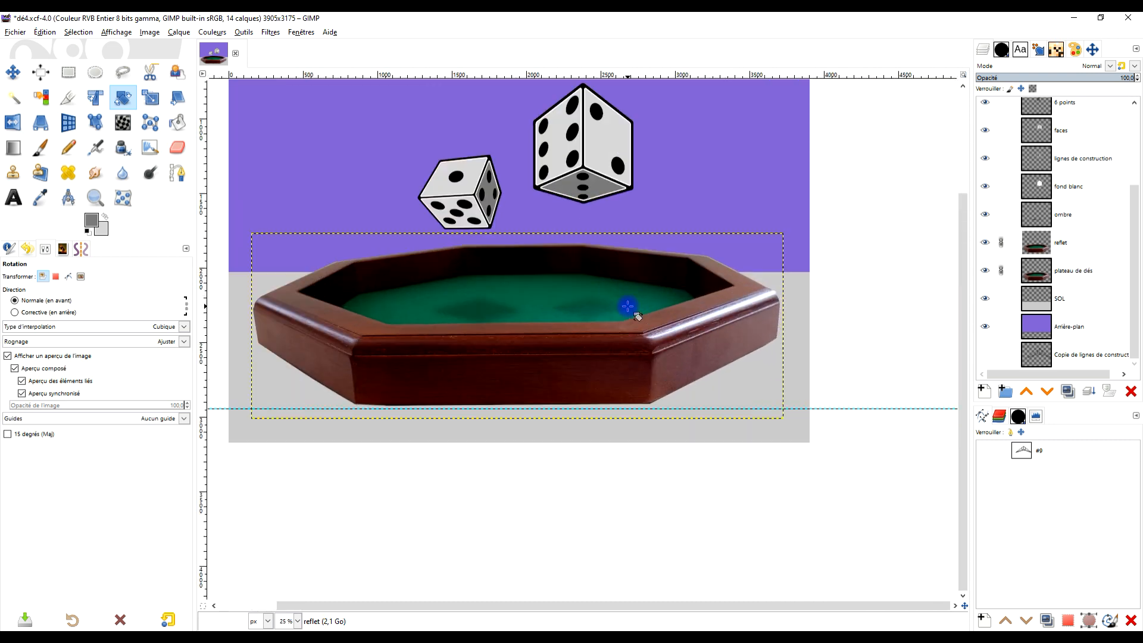
left_click(150, 32)
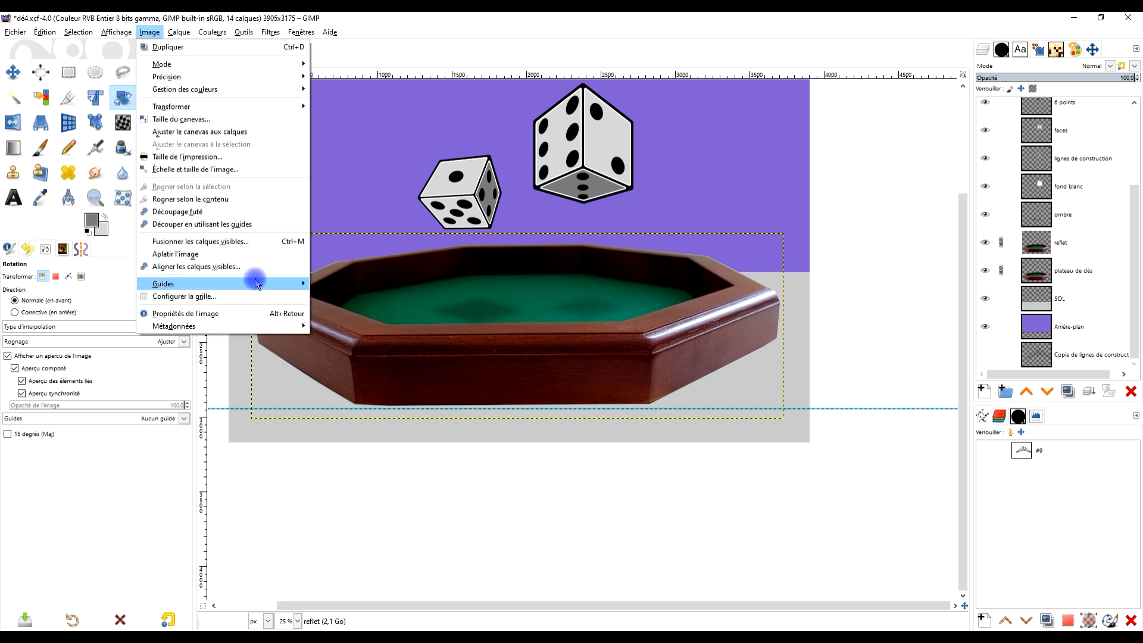
left_click(349, 219)
scroll(393, 379, "up", 1)
left_click_drag(397, 375, 483, 361)
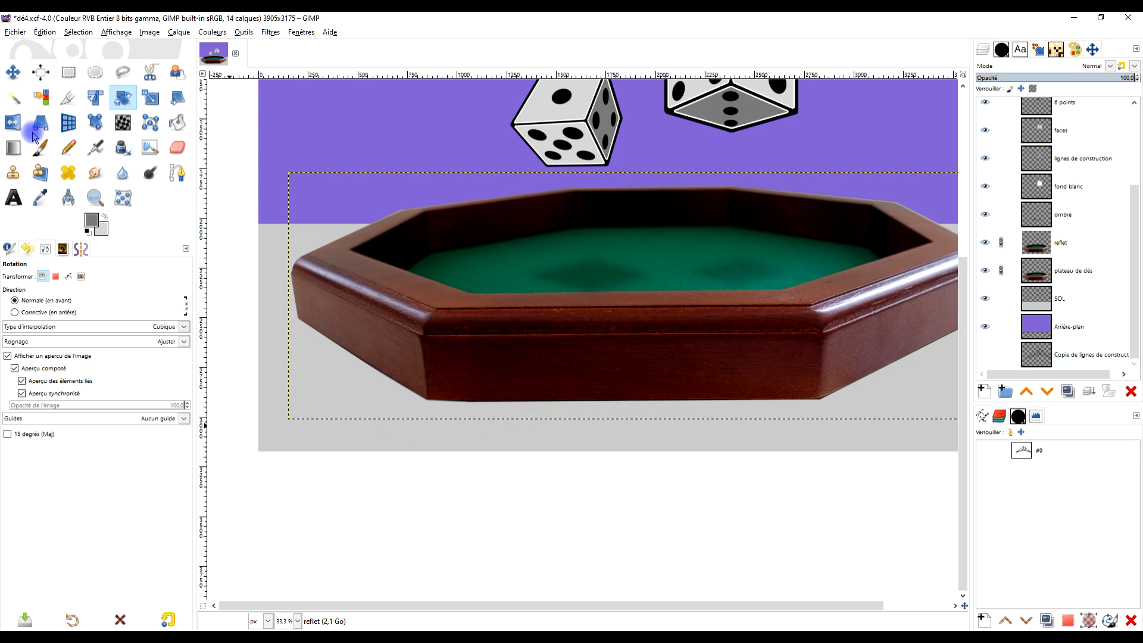
left_click_drag(526, 78, 613, 399)
scroll(605, 395, "up", 2)
scroll(606, 394, "down", 1)
left_click_drag(684, 388, 616, 397)
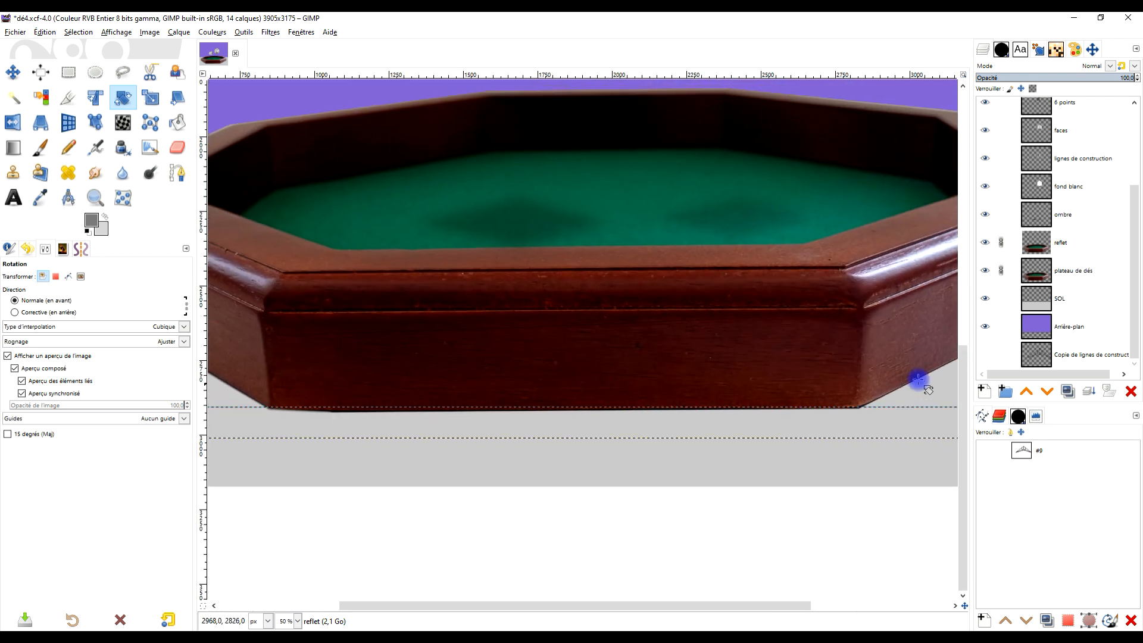
- Rotate the linked reflet and plateau de dés layers by 0.28° to align the tray's base with the guide
left_click(1044, 251)
left_click(397, 339)
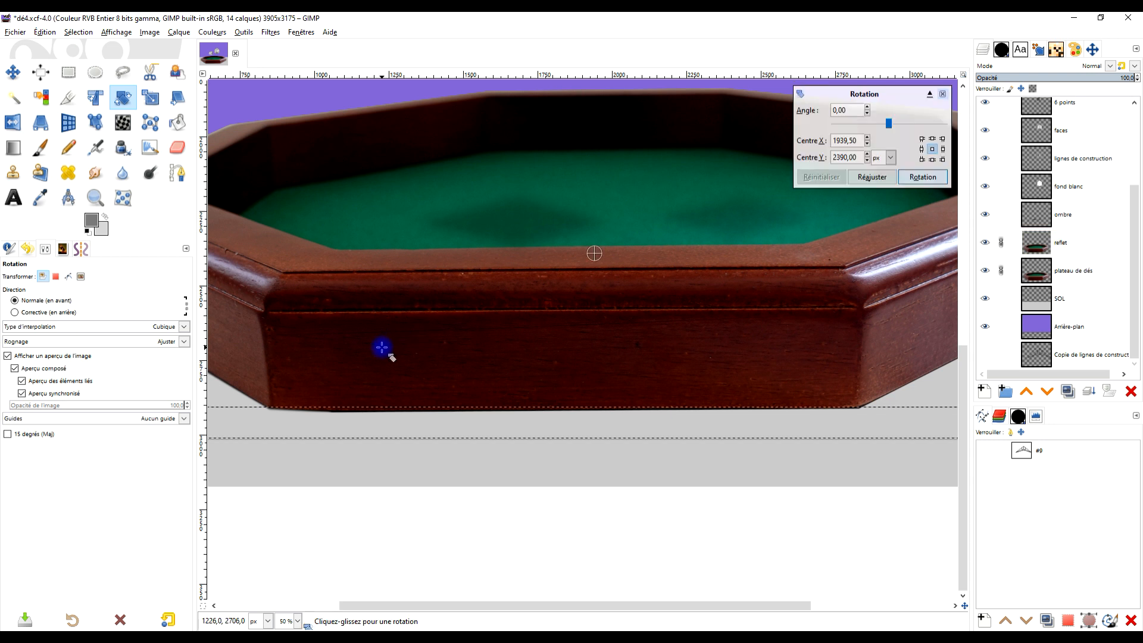
left_click_drag(361, 347, 364, 343)
key("ctrl+z")
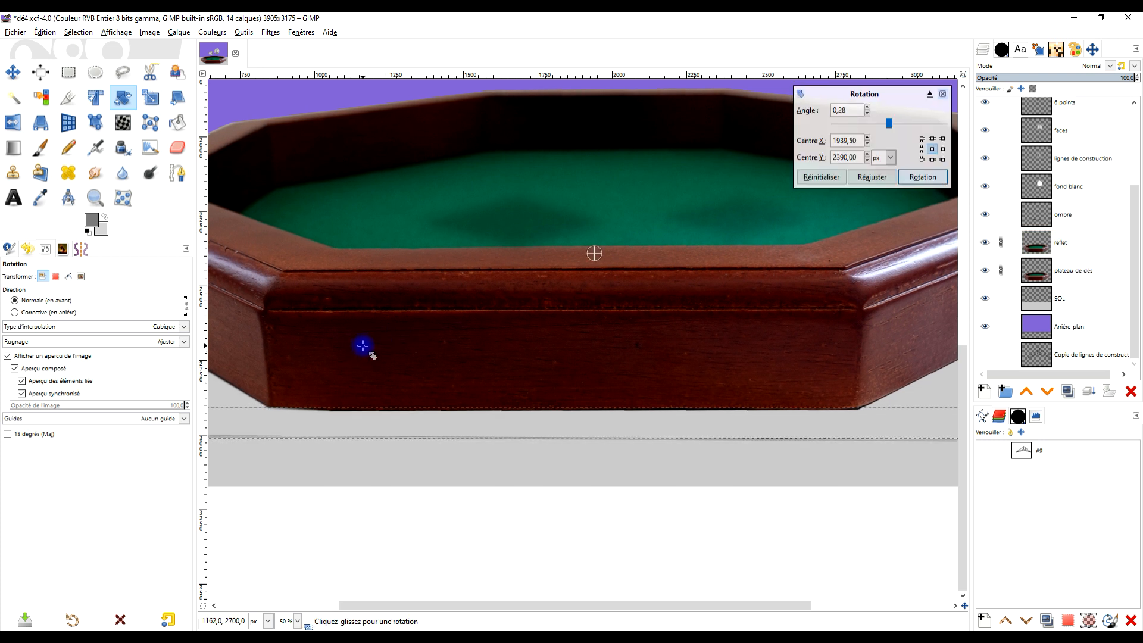
left_click(922, 177)
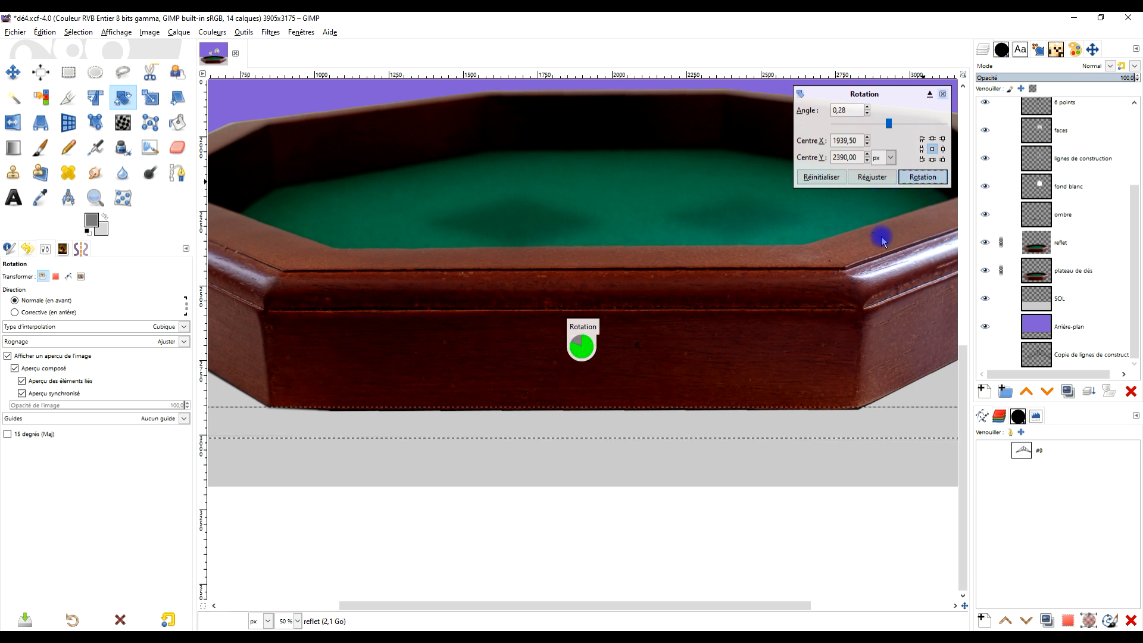
- Remove all guides from the image
scroll(882, 241, "down", 3)
left_click_drag(859, 240, 701, 351)
scroll(716, 338, "up", 1)
scroll(613, 390, "up", 2)
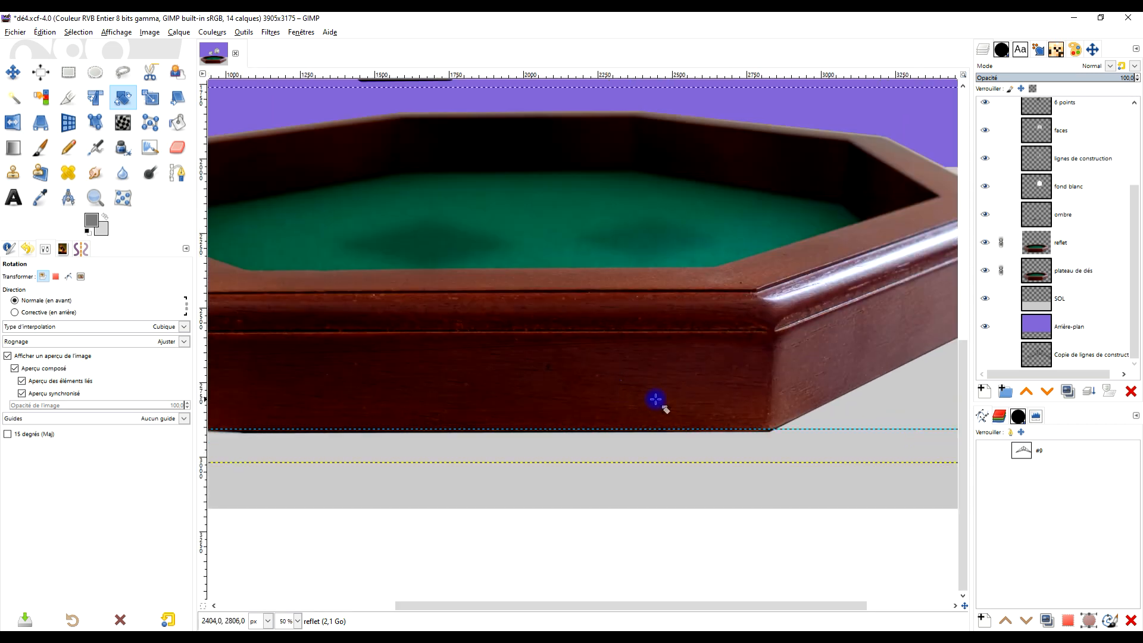
left_click(150, 32)
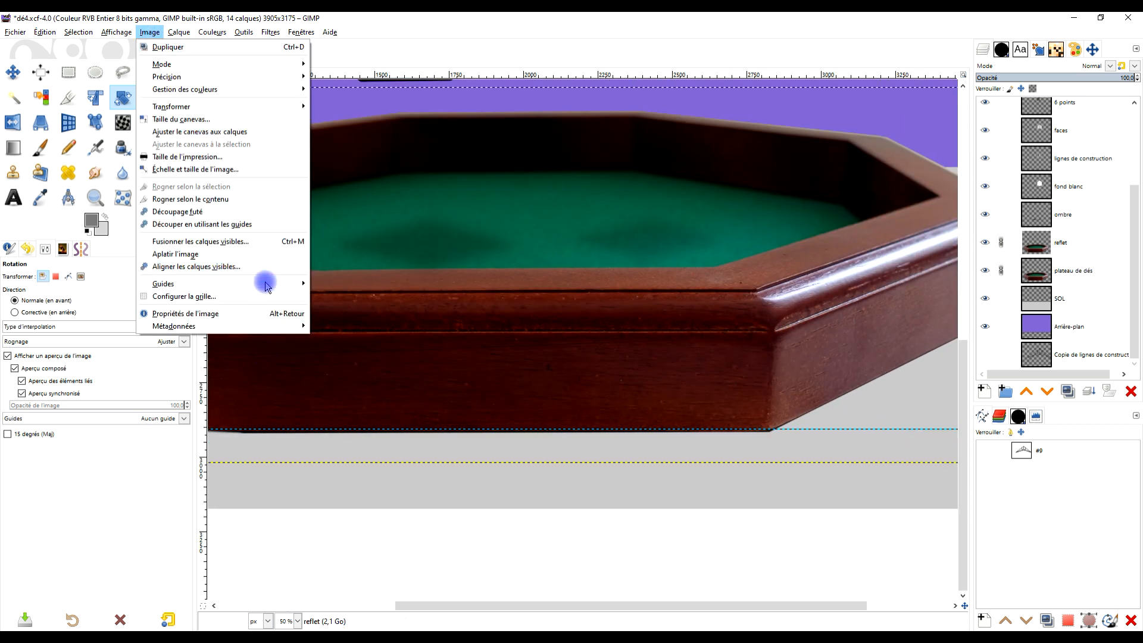
mouse_move(291, 286)
left_click(360, 283)
scroll(512, 357, "down", 3)
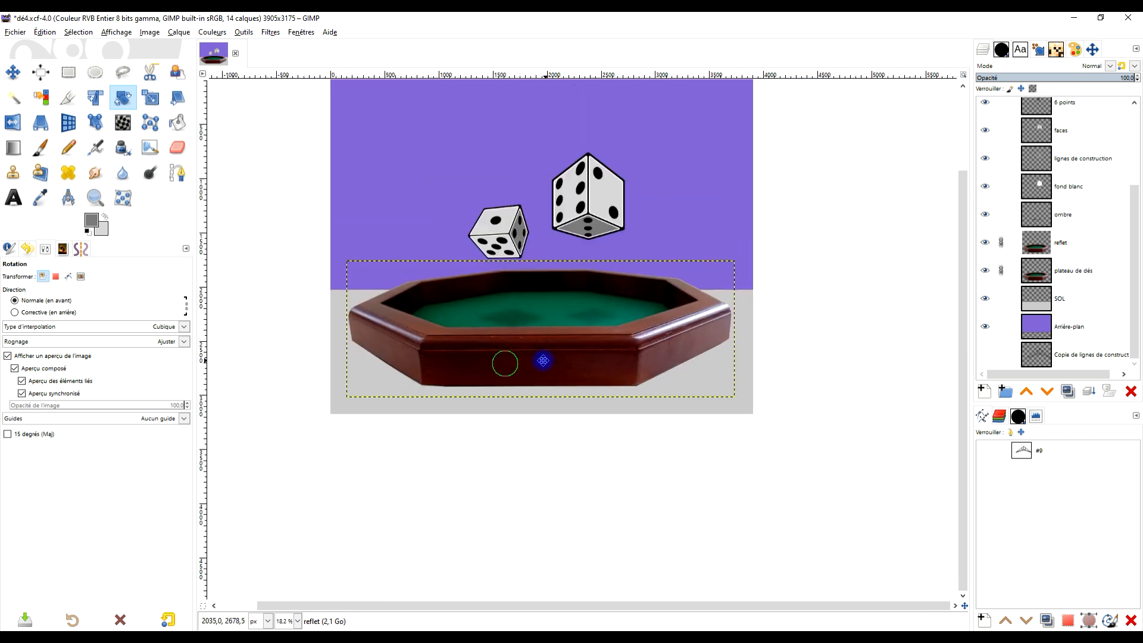
scroll(573, 395, "up", 1)
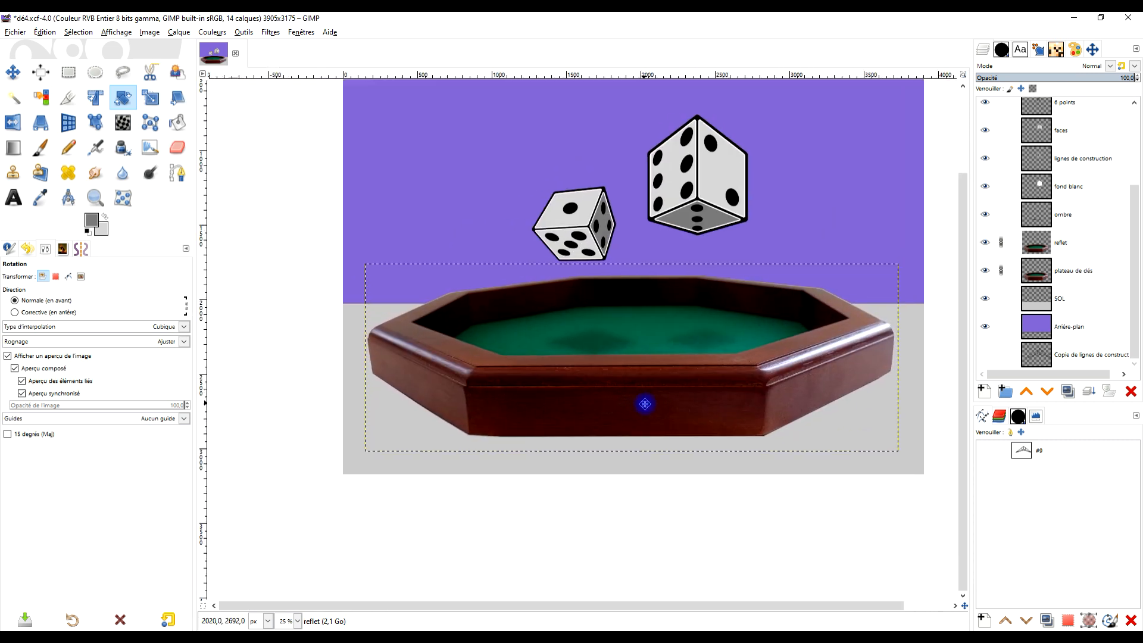
- Flip the reflet layer vertically together with its linked tray layer
left_click(1067, 253)
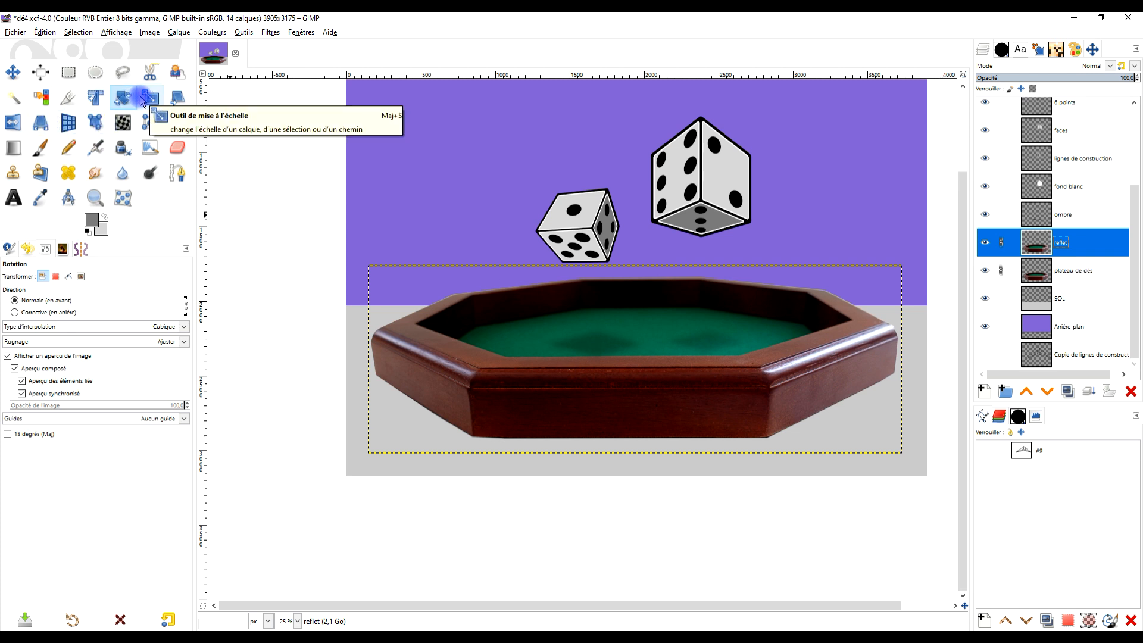
left_click(13, 122)
left_click(560, 387)
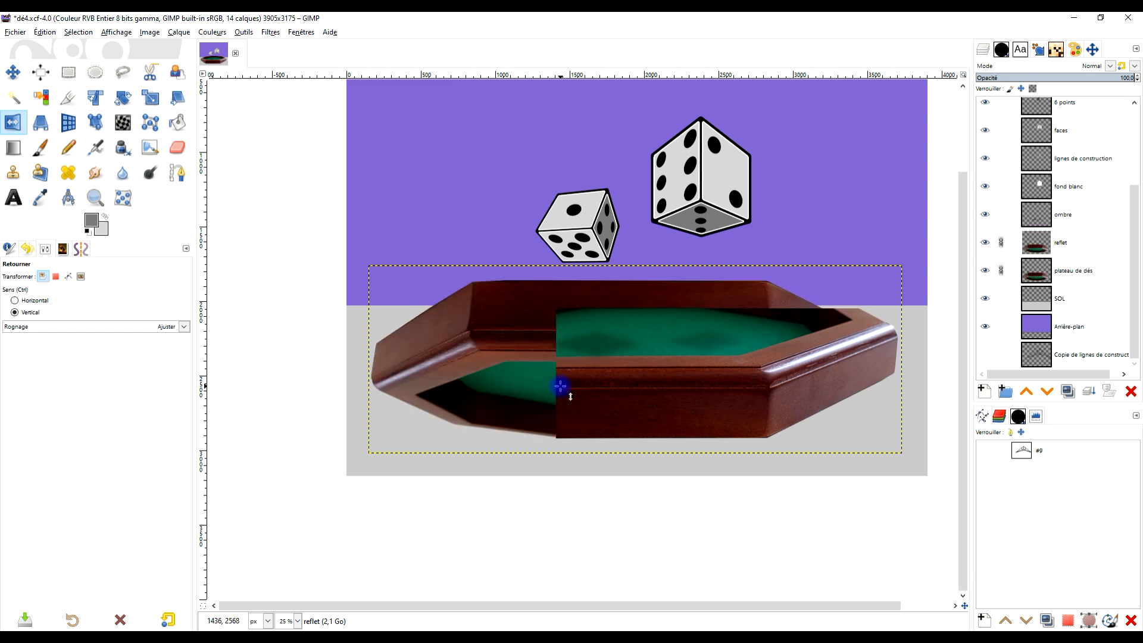
- Try to move the flipped, linked tray layers down toward the image's lower edge
left_click(14, 71)
left_click_drag(666, 319, 667, 504)
key("ctrl+z")
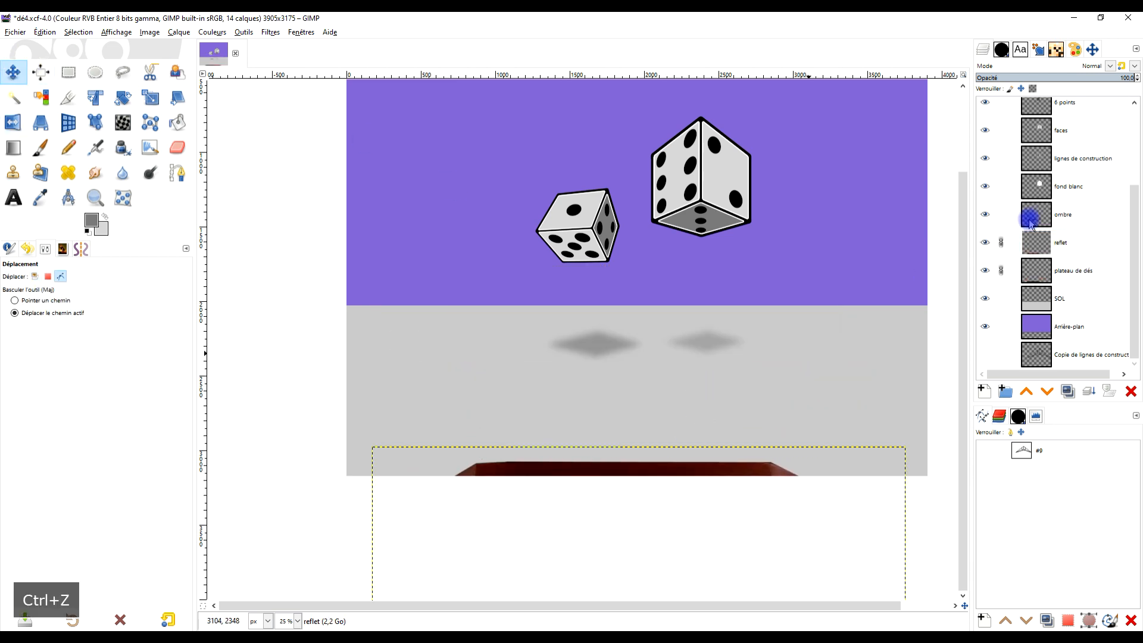
- Undo the move and the vertical flip of the linked tray layers, and unlink the reflet and plateau de dés layers
left_click_drag(636, 327, 635, 462)
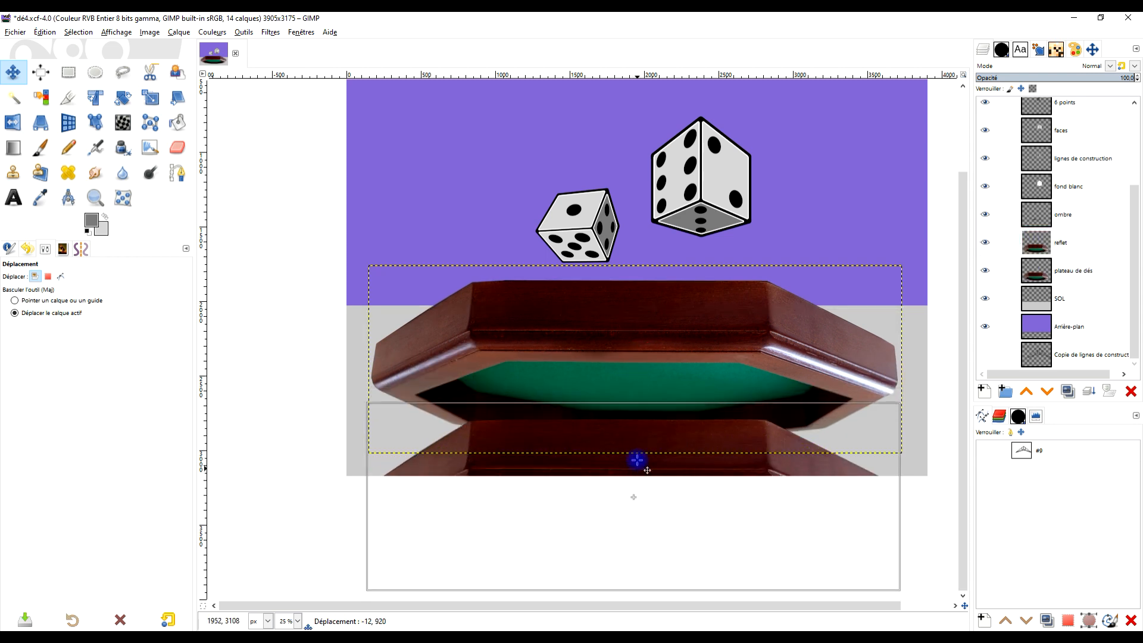
key("ctrl+z")
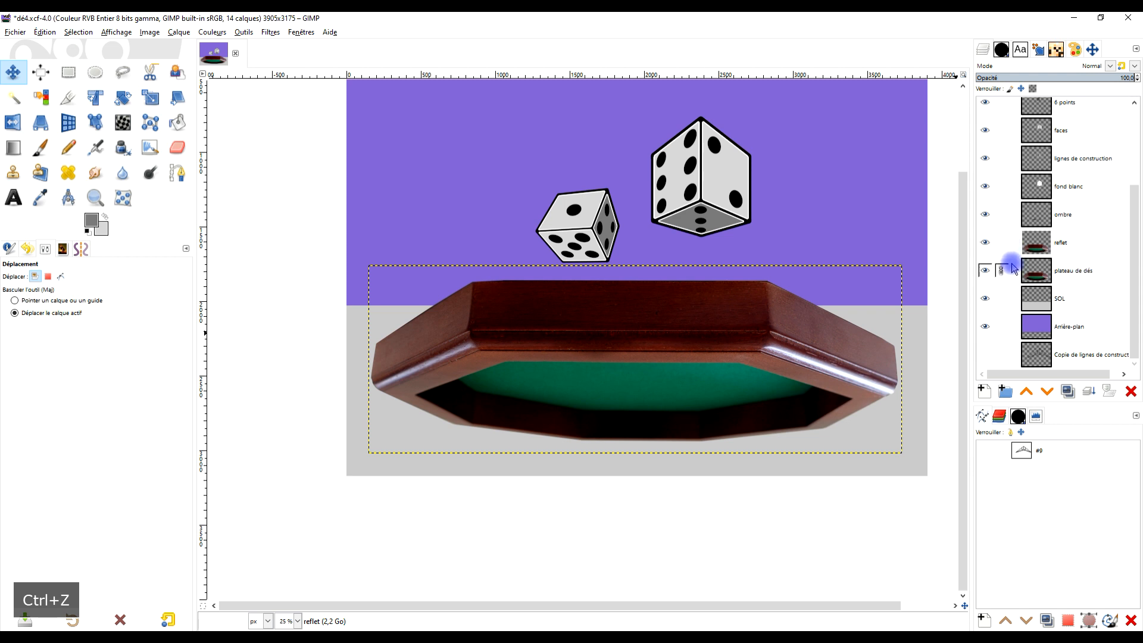
key("ctrl+z")
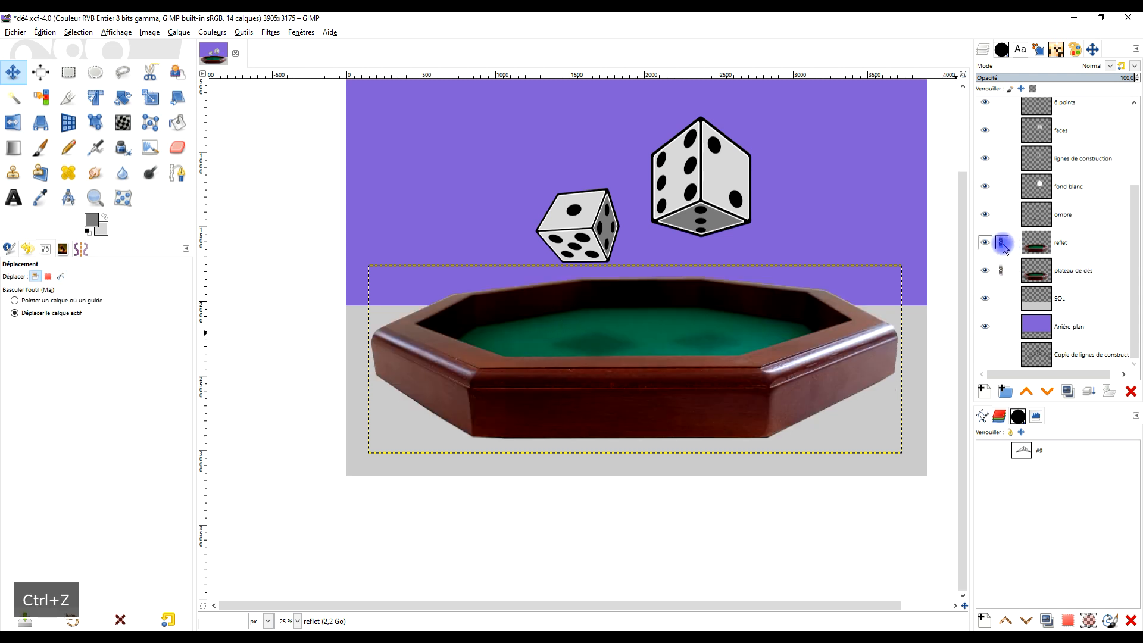
left_click(1002, 272)
- Flip only the reflet layer vertically and move it down until its base meets the base of the tray
left_click(13, 122)
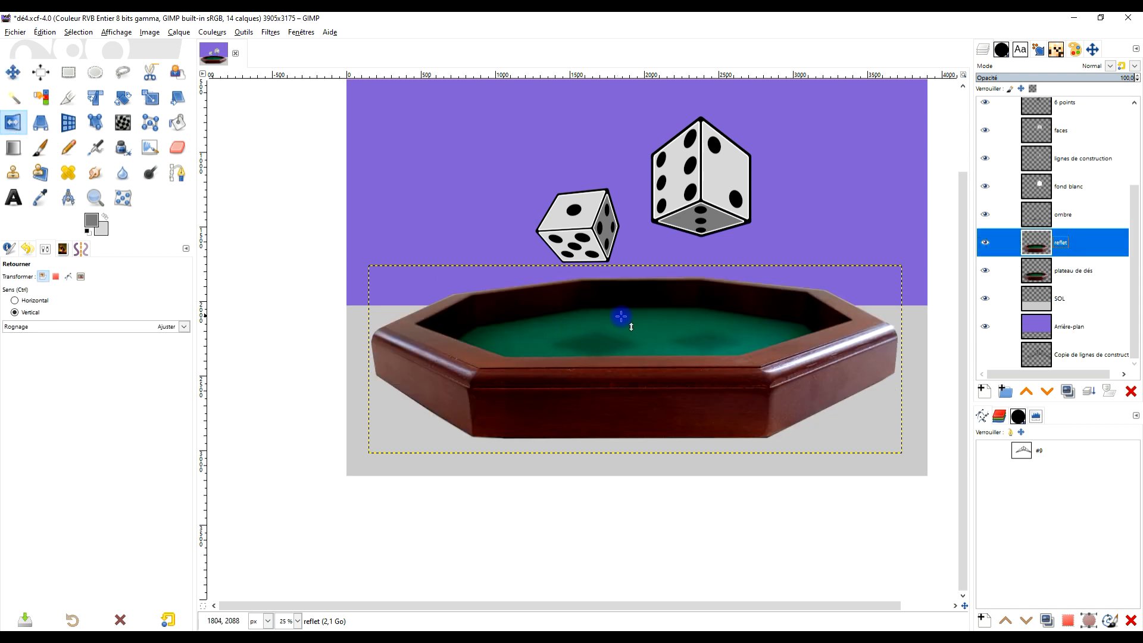
left_click(623, 341)
key("m")
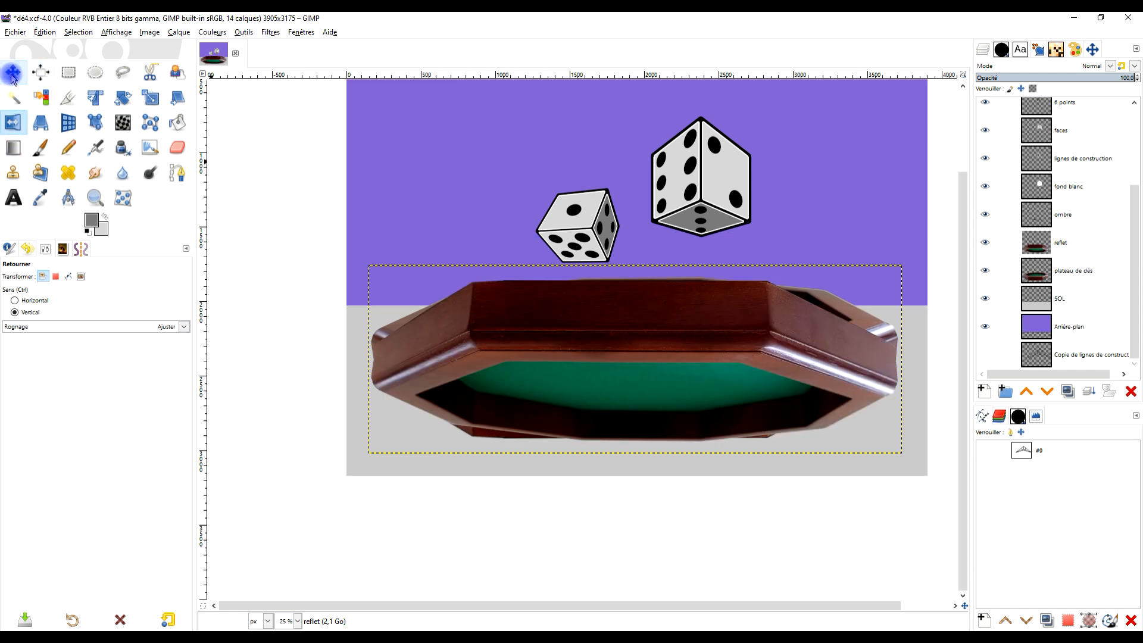
left_click_drag(582, 321, 611, 473)
- Fit the canvas to the layers so that it includes the whole reflet layer
scroll(611, 474, "down", 2)
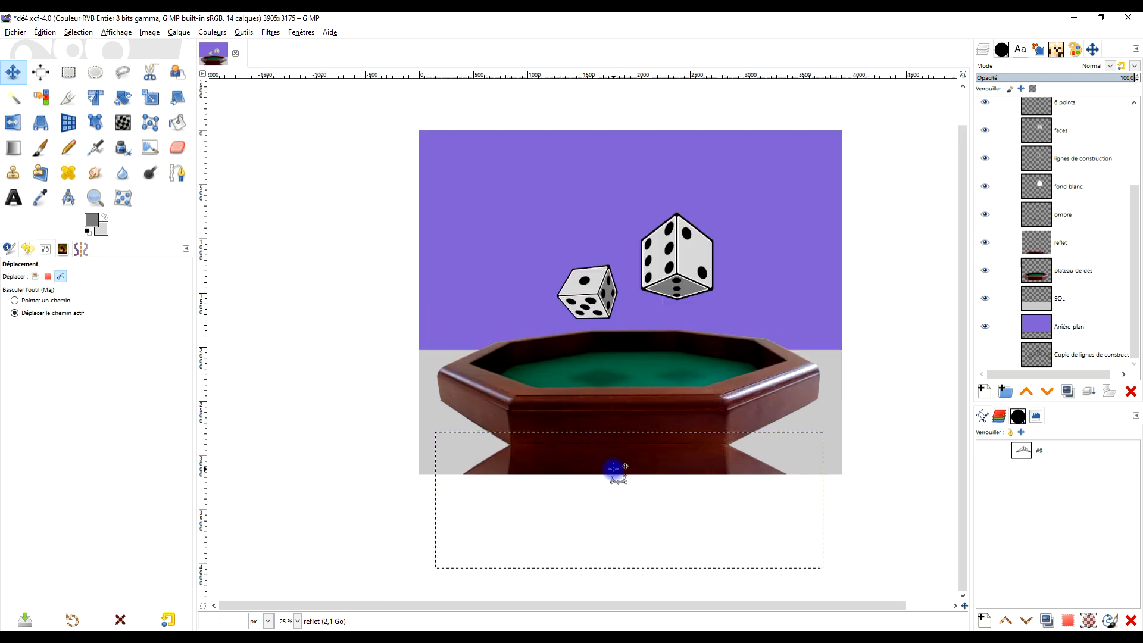
left_click(149, 32)
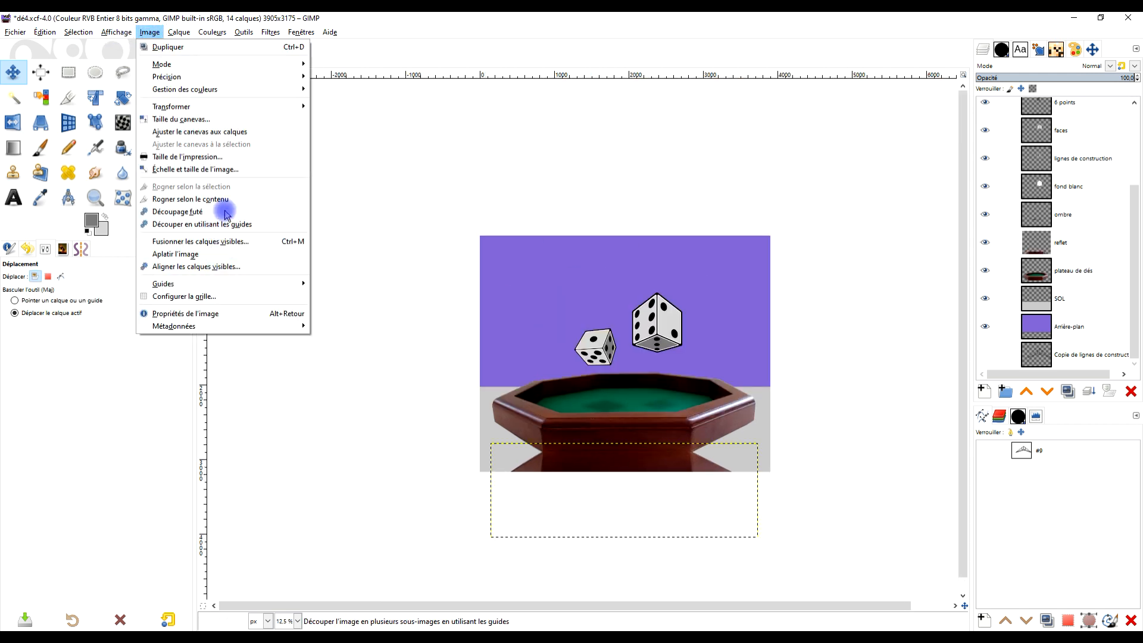
left_click(229, 132)
- Start a freehand selection on the reflet layer at the left corner where the tray's base meets its reflection
scroll(661, 470, "up", 3)
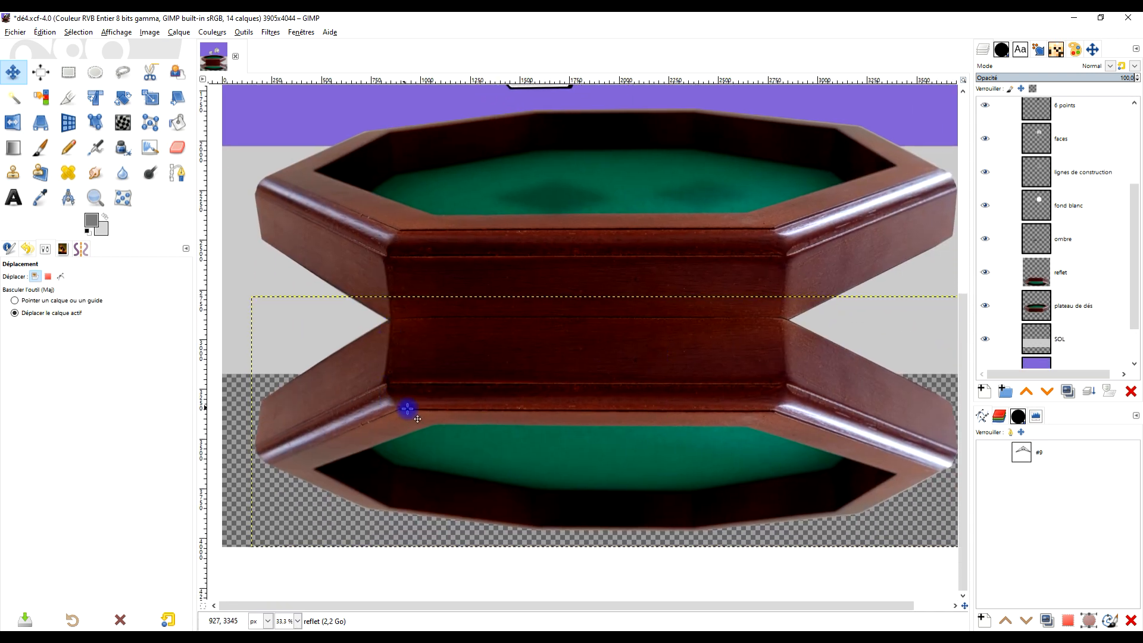
left_click(123, 72)
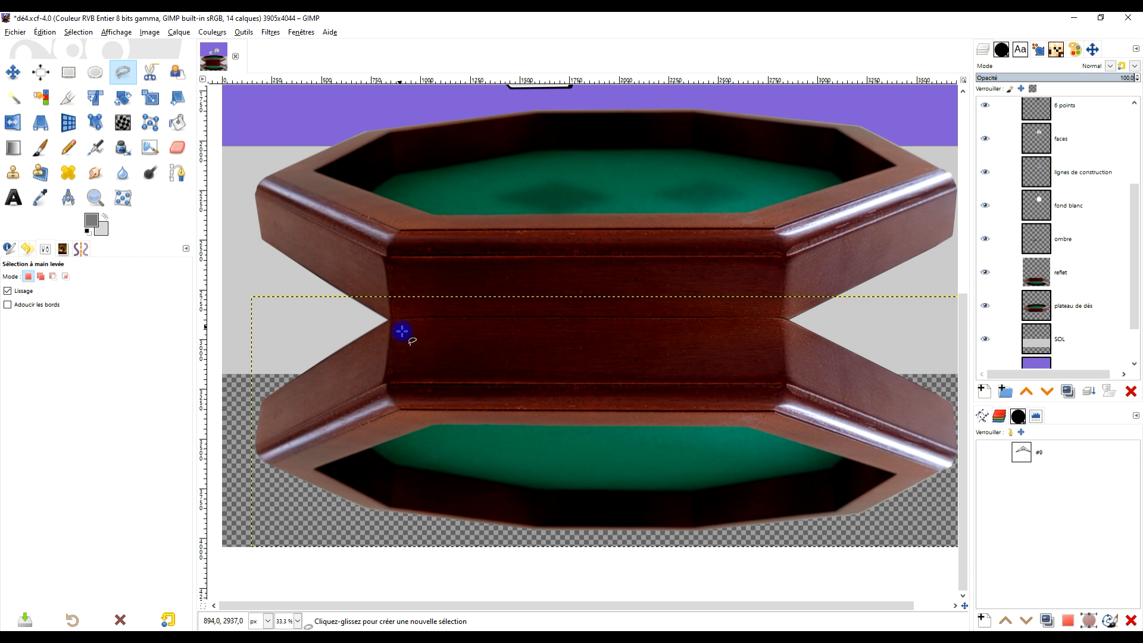
scroll(395, 343, "up", 1)
left_click_drag(395, 342, 418, 267)
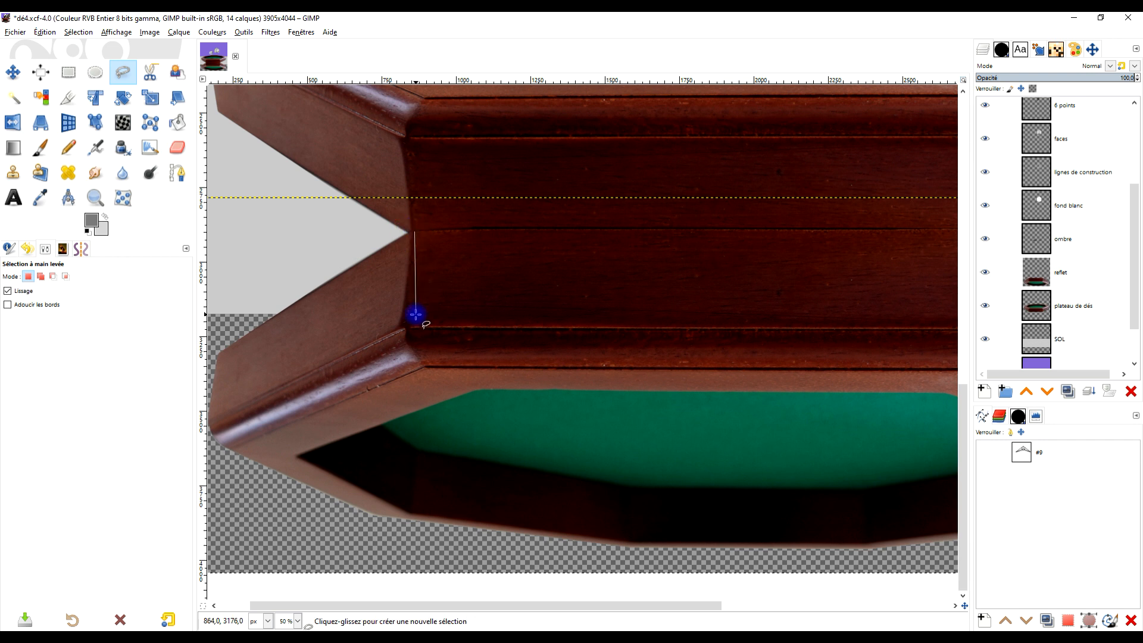
- Complete the freehand selection around the left side panel of the tray's reflection, from its inner corner to its outer edge
left_click(428, 369)
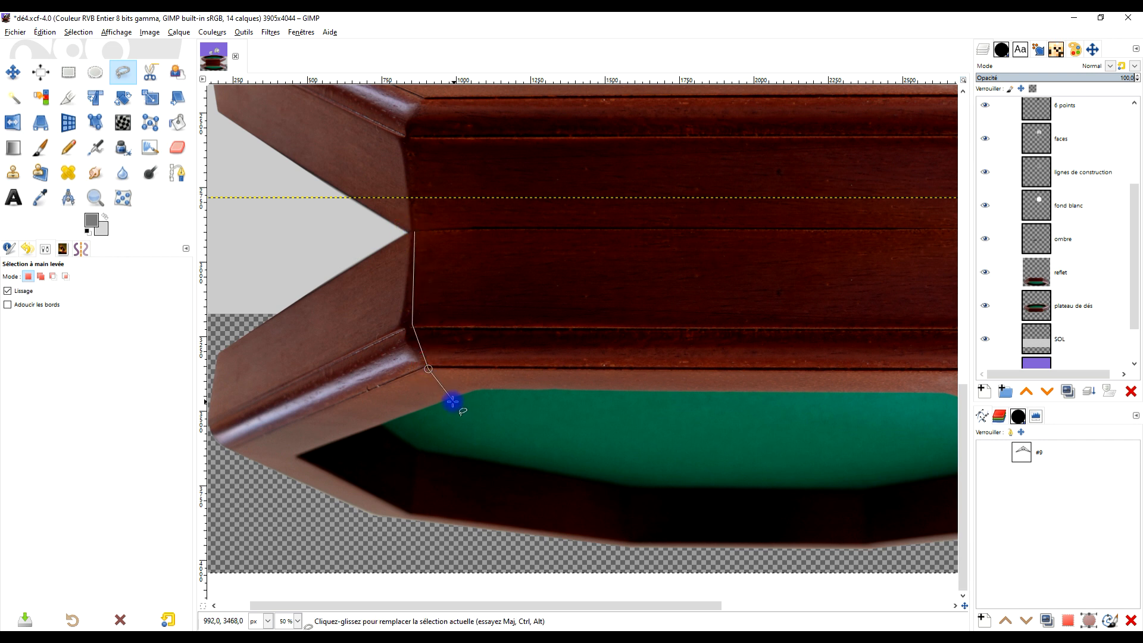
left_click(246, 465)
scroll(268, 426, "left", 5)
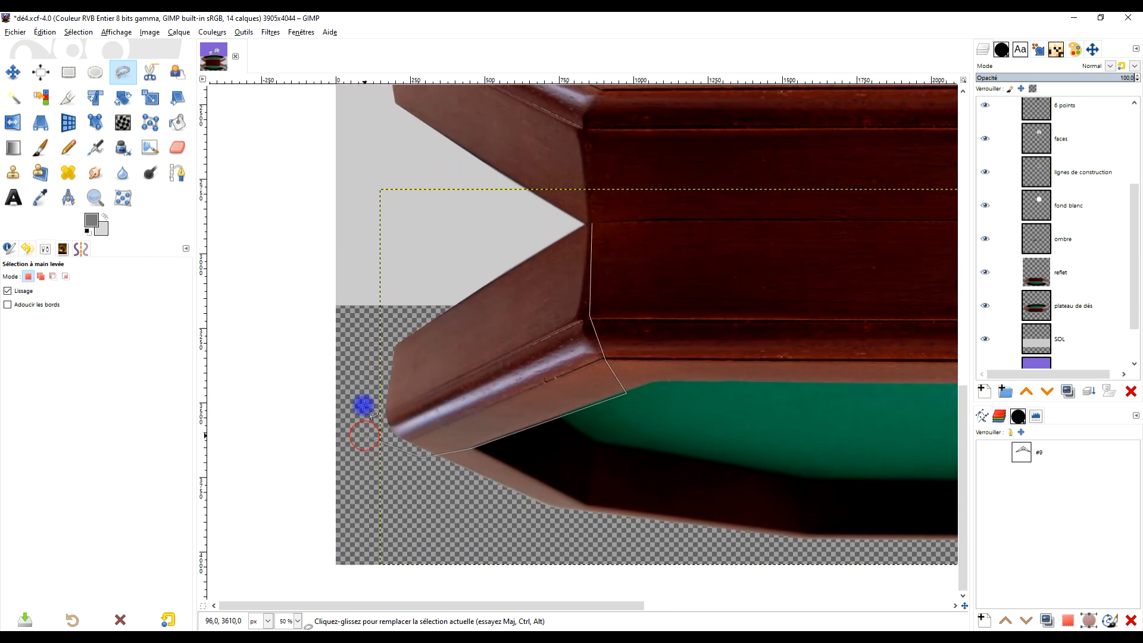
left_click(417, 286)
left_click(589, 223)
key("Return")
- Cut the selected left panel from the reflet layer and paste it as a new layer
left_click(1101, 272)
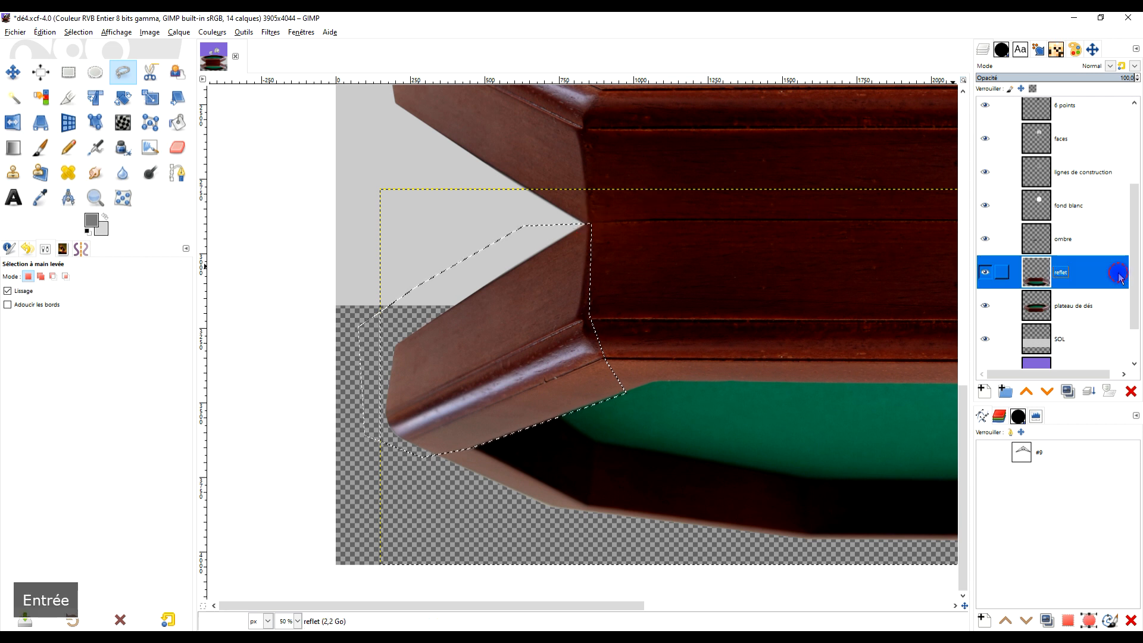
key("ctrl+x")
key("ctrl+v")
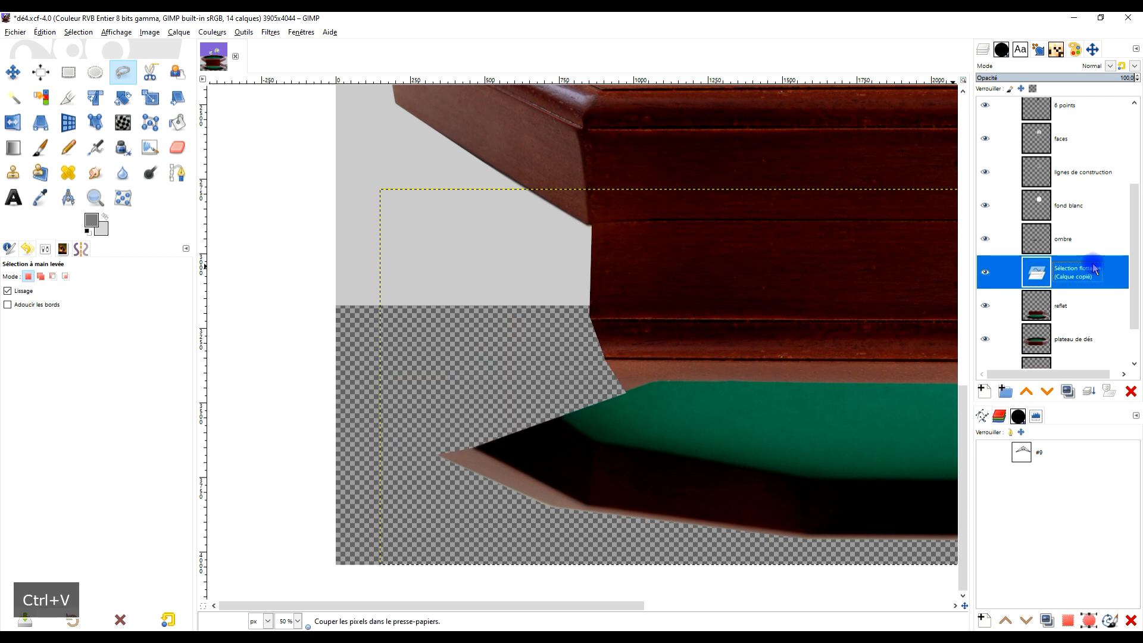
left_click(983, 391)
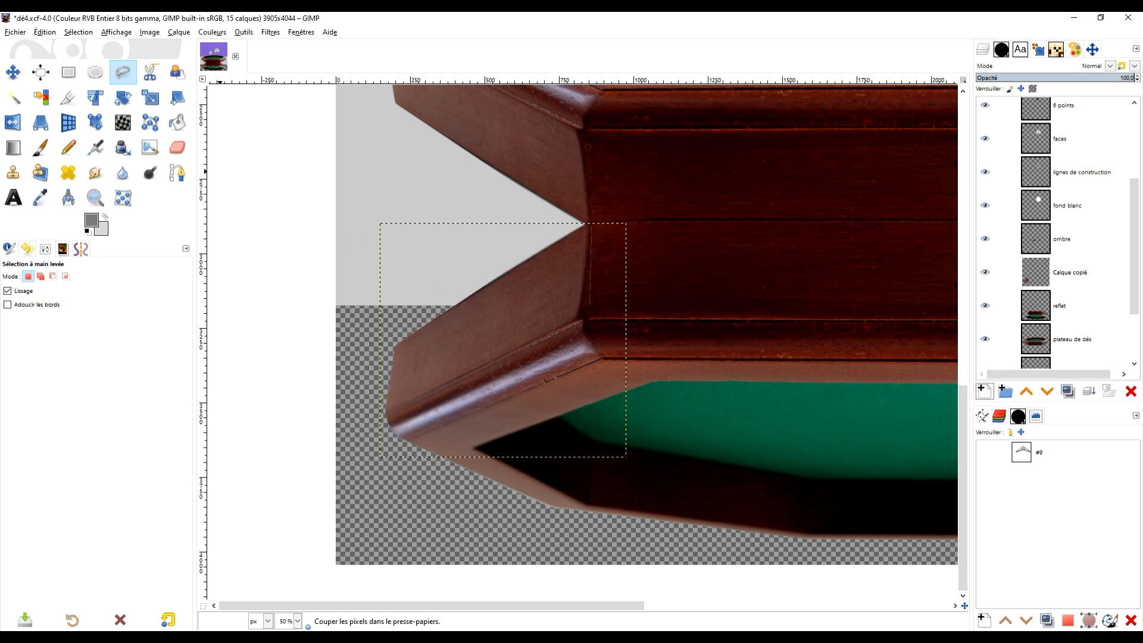
- Start a perspective transform on the pasted left panel, swinging its outer corners up toward the base of the tray's left side
left_click(40, 122)
left_click(513, 366)
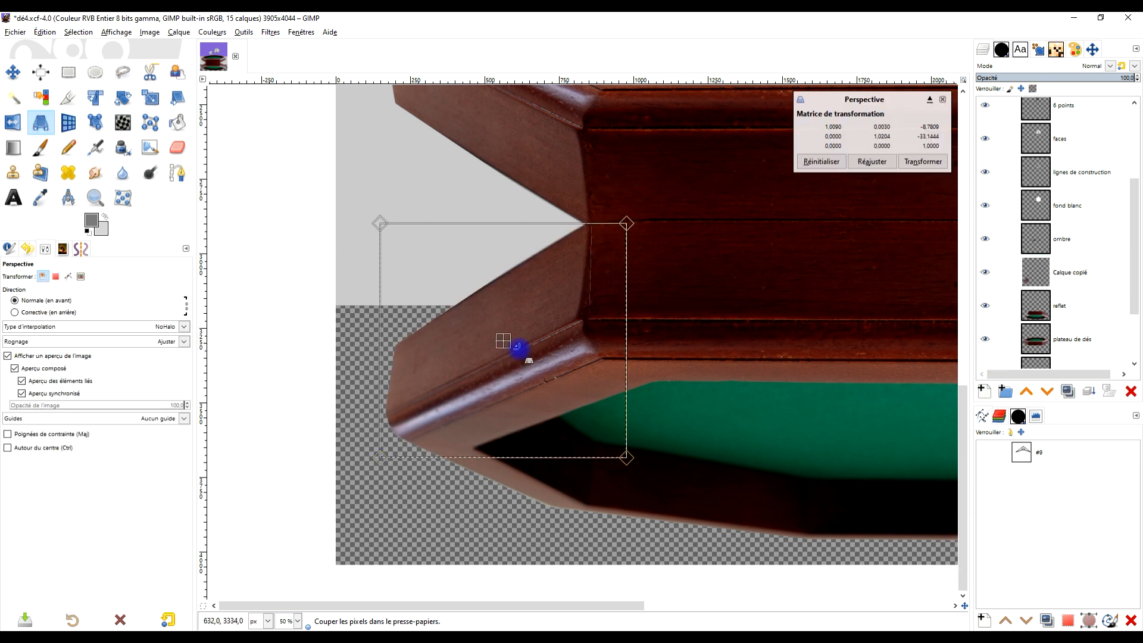
left_click_drag(445, 289, 450, 372)
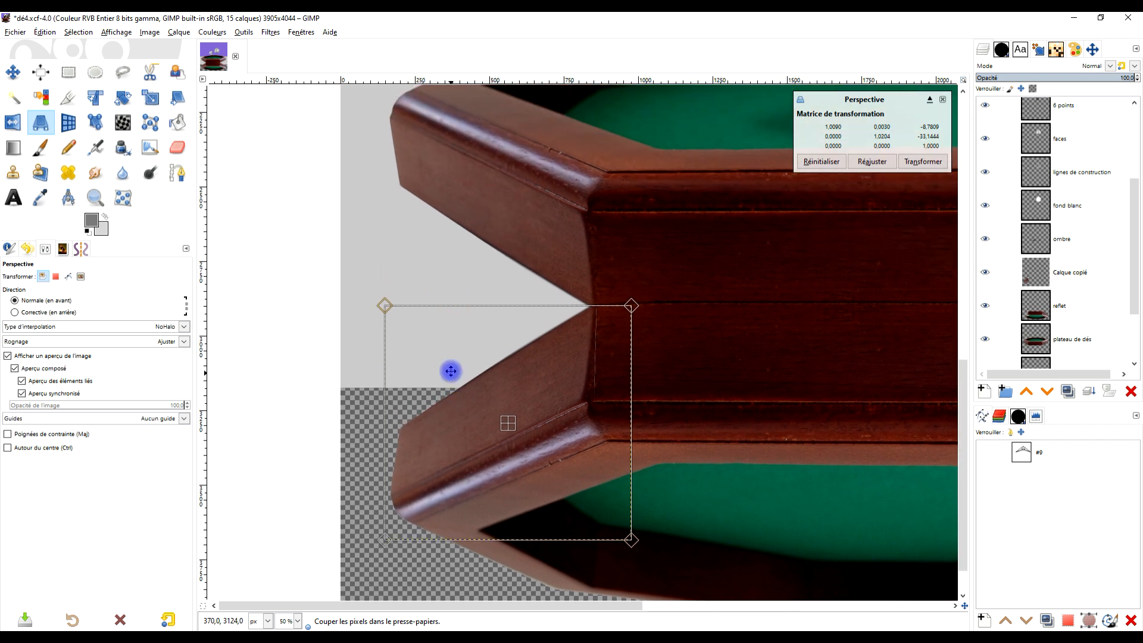
left_click_drag(384, 305, 375, 199)
left_click_drag(383, 543, 331, 275)
left_click_drag(633, 307, 679, 341)
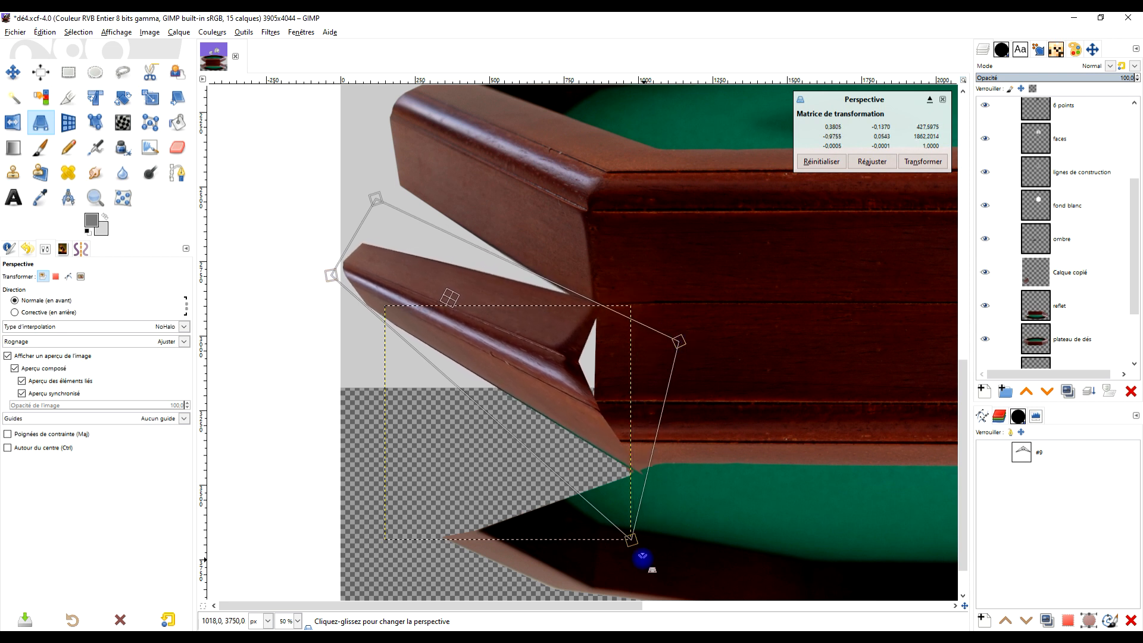
left_click_drag(631, 541, 640, 565)
- Align the left panel's perspective with the tray's left base edge and front corner, apply it, and lower the layer beneath reflet
left_click_drag(382, 186, 415, 82)
left_click_drag(436, 203, 425, 344)
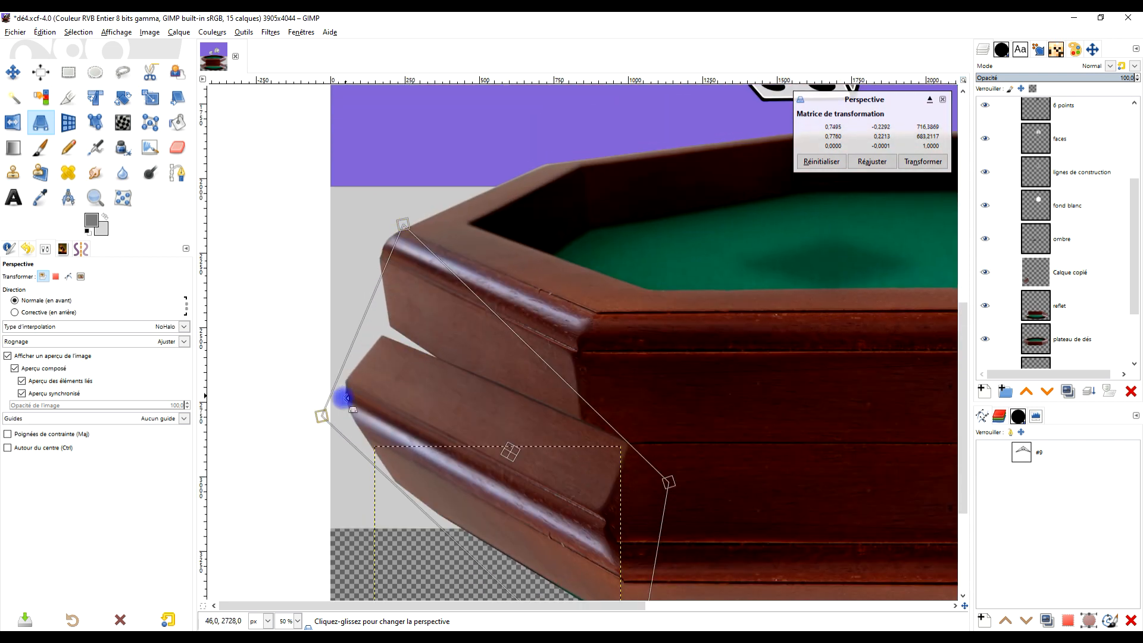
left_click_drag(320, 415, 347, 396)
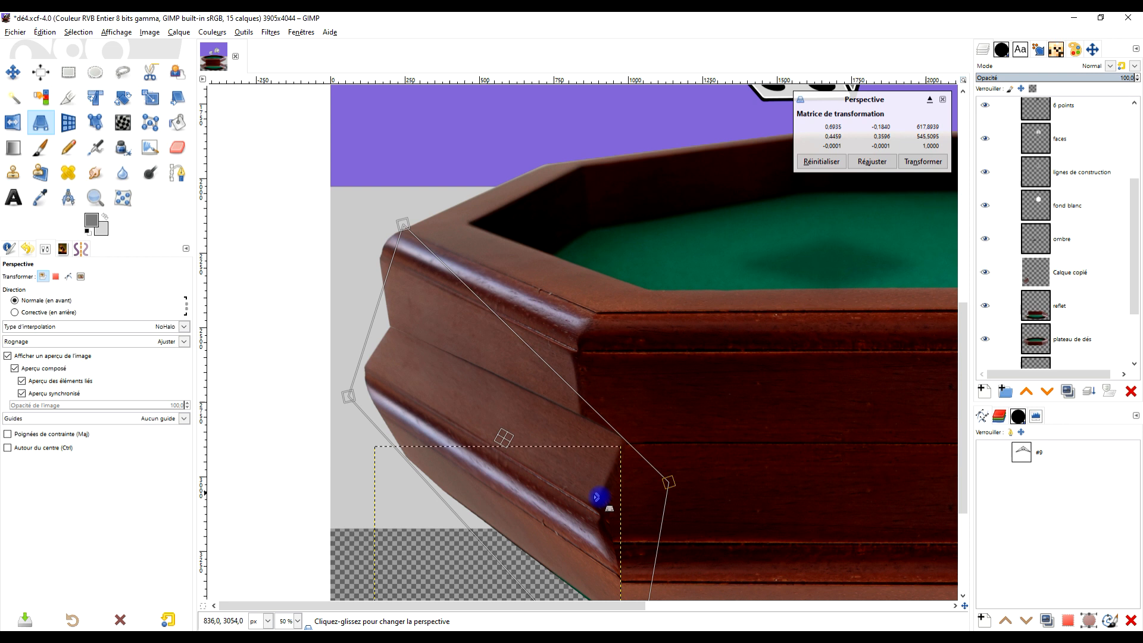
left_click_drag(600, 497, 540, 312)
left_click_drag(571, 522, 557, 572)
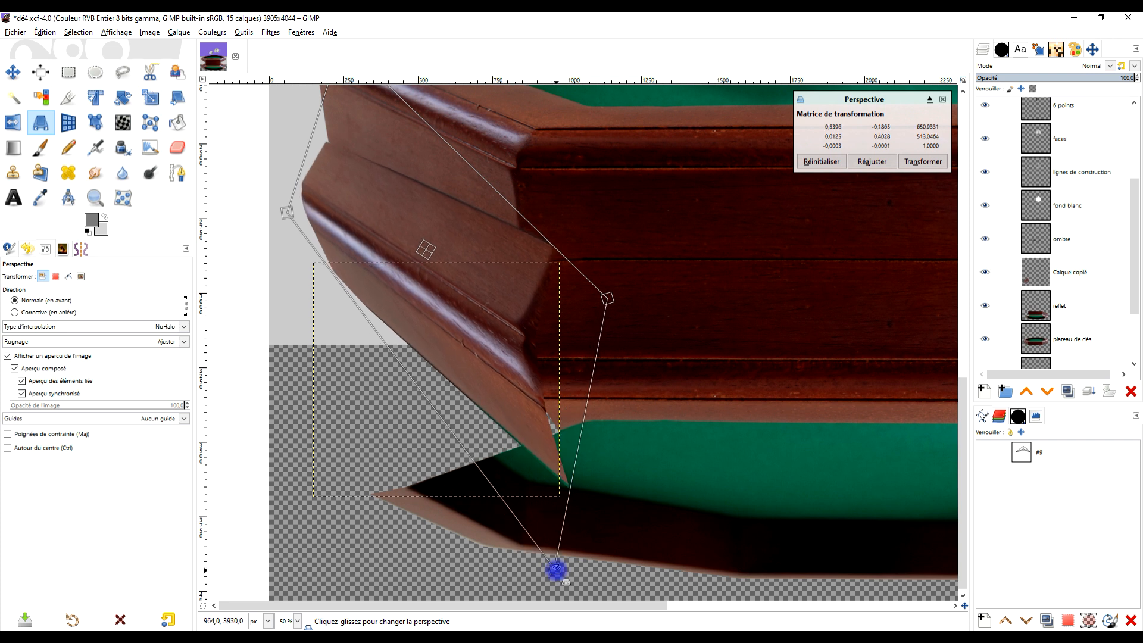
mouse_move(598, 312)
left_mouse_down()
mouse_move(591, 327)
mouse_move(588, 316)
left_mouse_up()
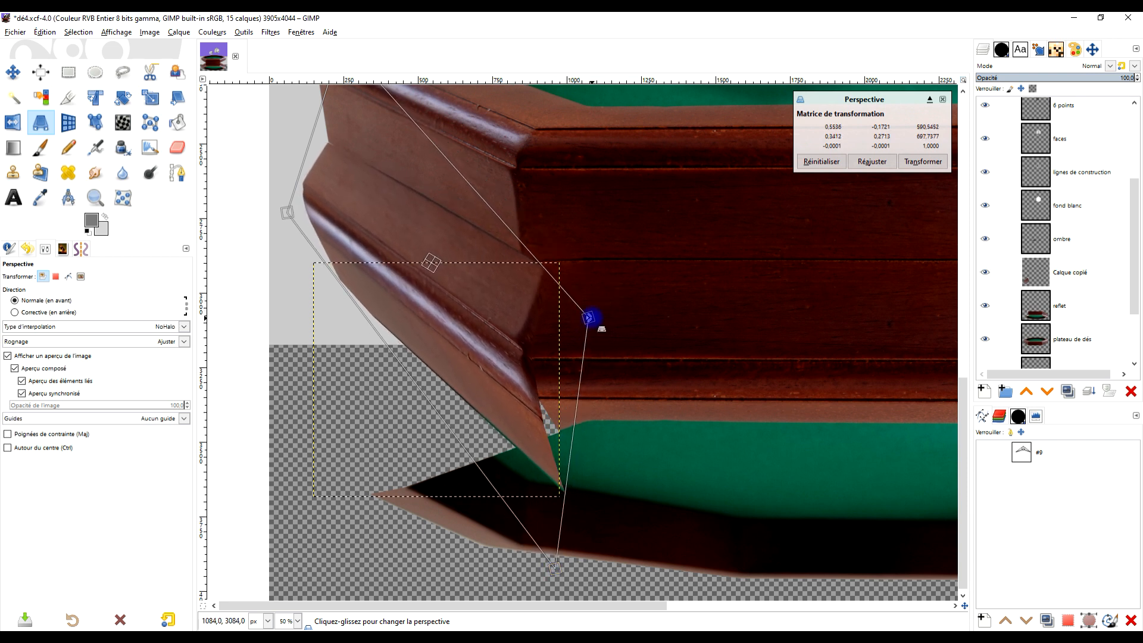
left_click(921, 161)
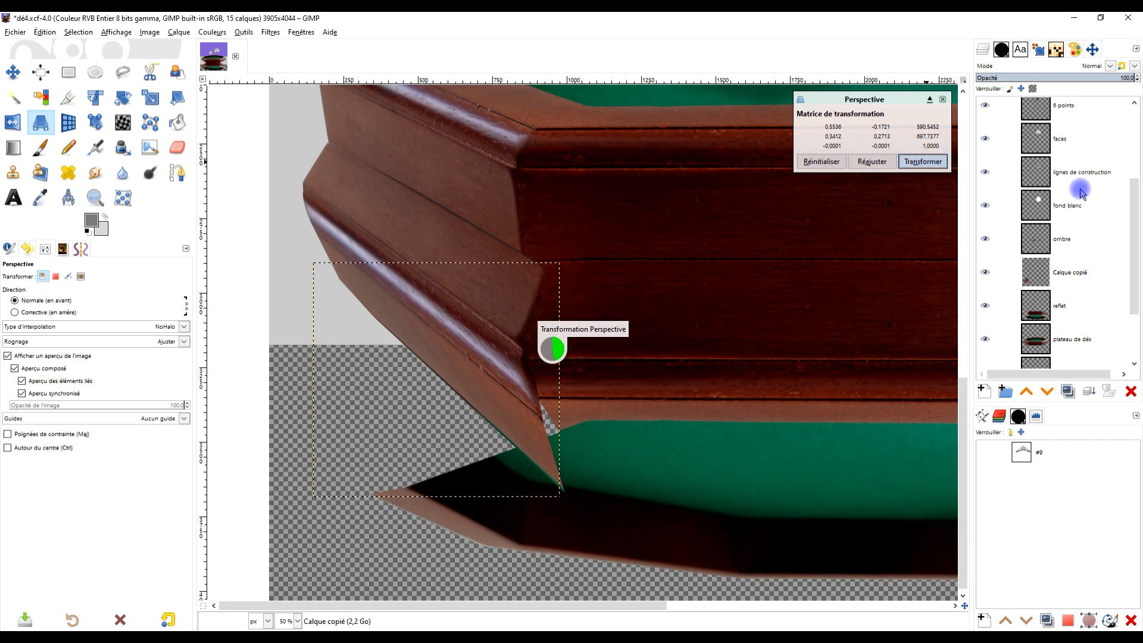
left_click(1050, 392)
scroll(732, 339, "down", 3)
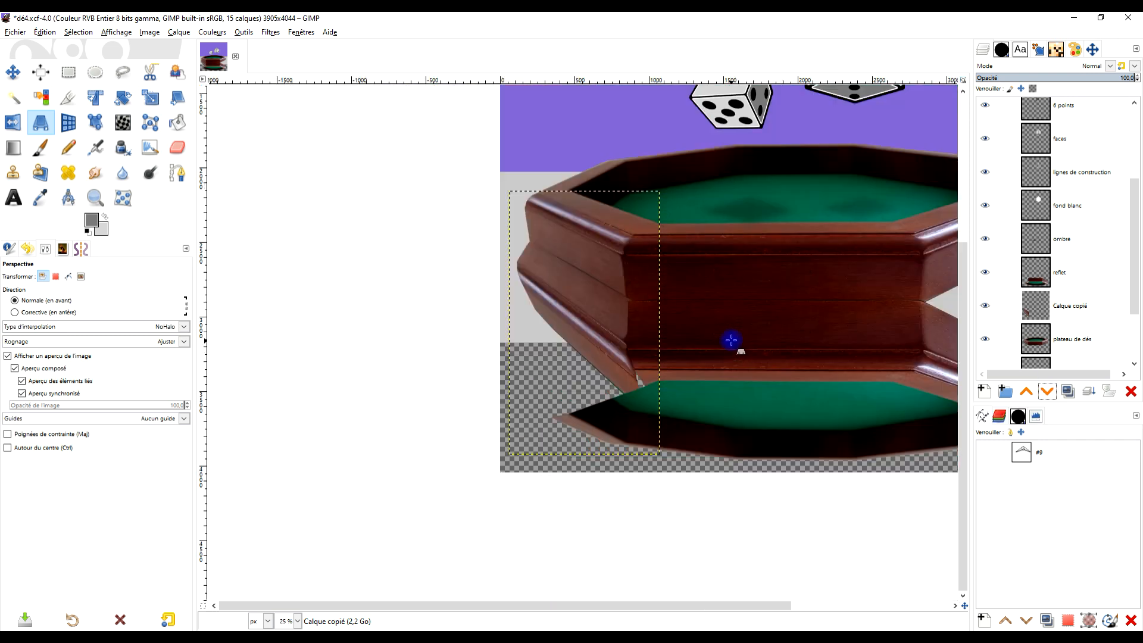
- Draw a closed freehand selection around the right side panel of the tray's reflection
scroll(629, 326, "up", 4)
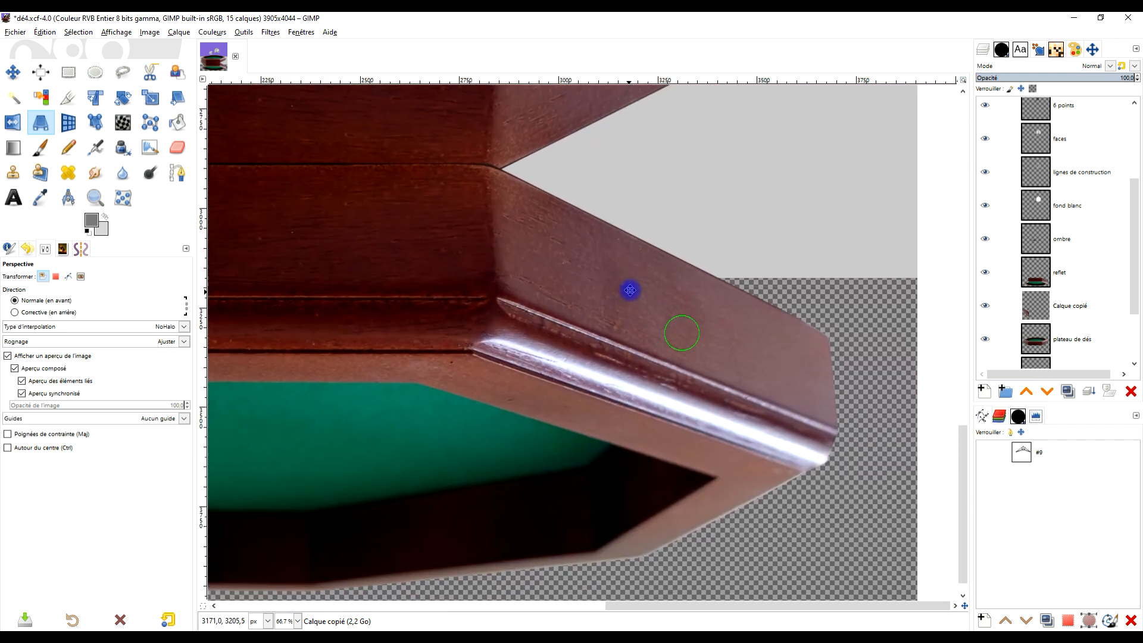
left_click(1062, 338)
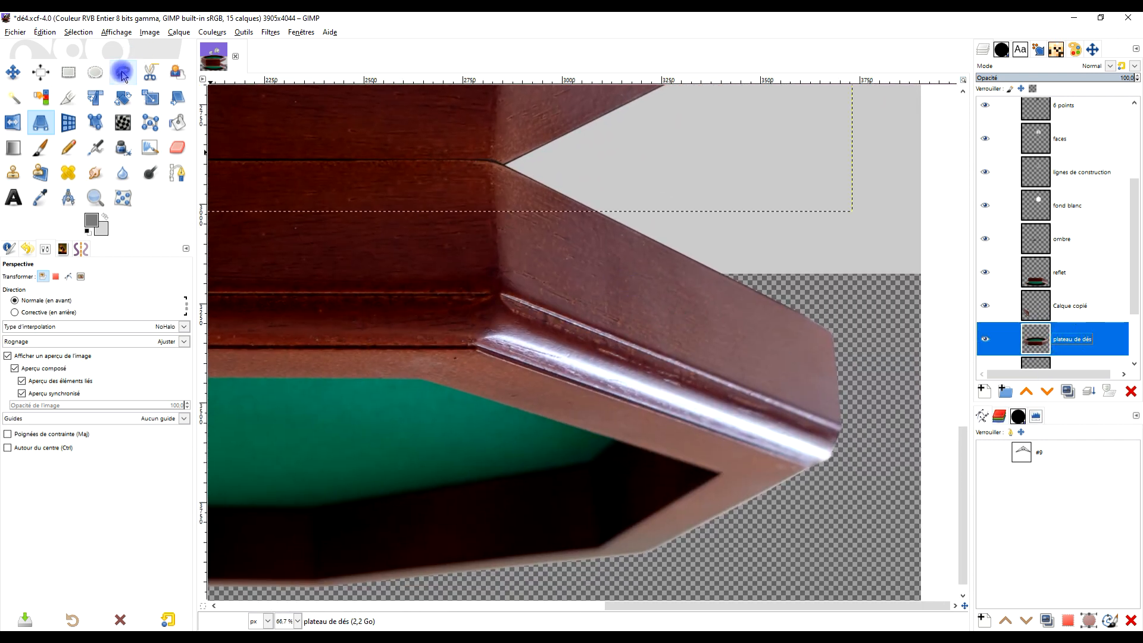
key("f")
left_click(478, 158)
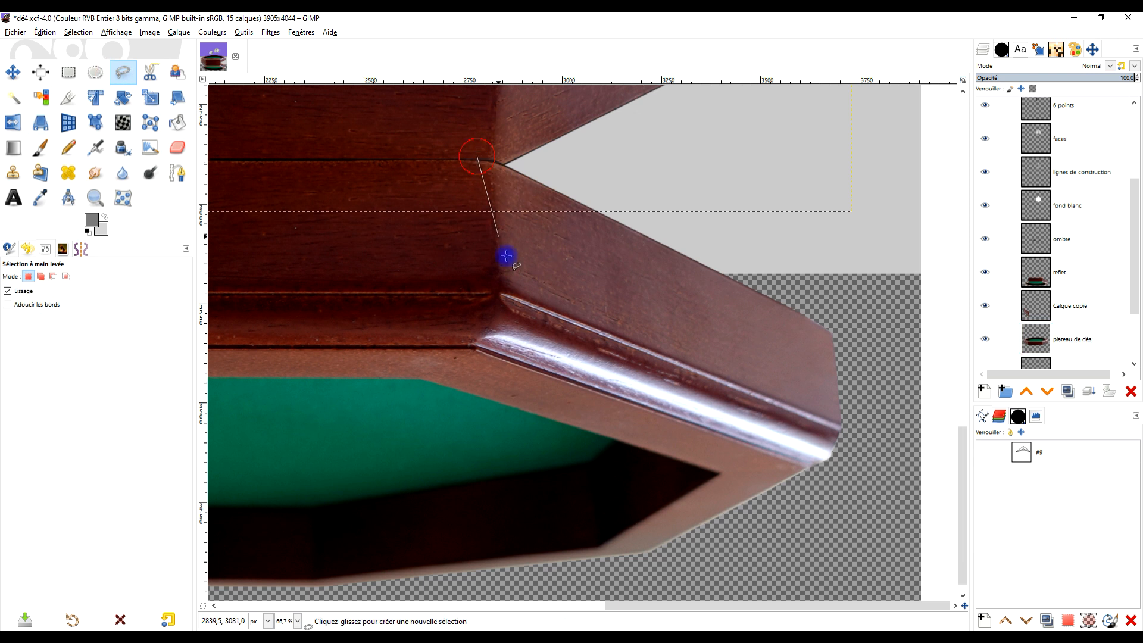
left_click(480, 351)
left_click(846, 481)
left_click(851, 293)
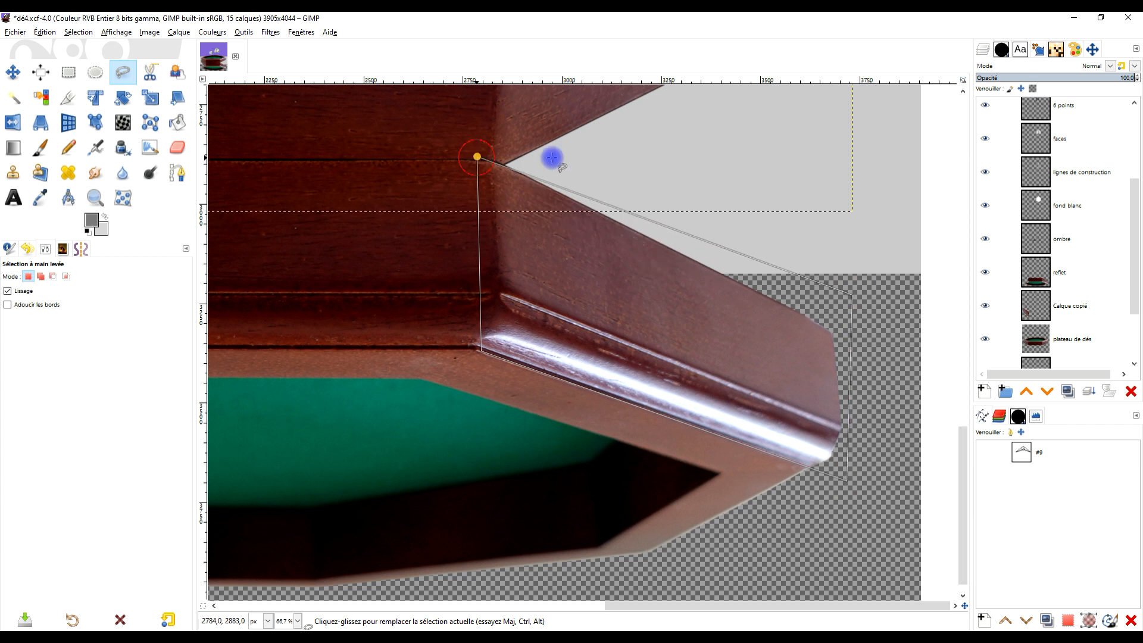
key("Return")
key("ctrl+x")
key("ctrl+v")
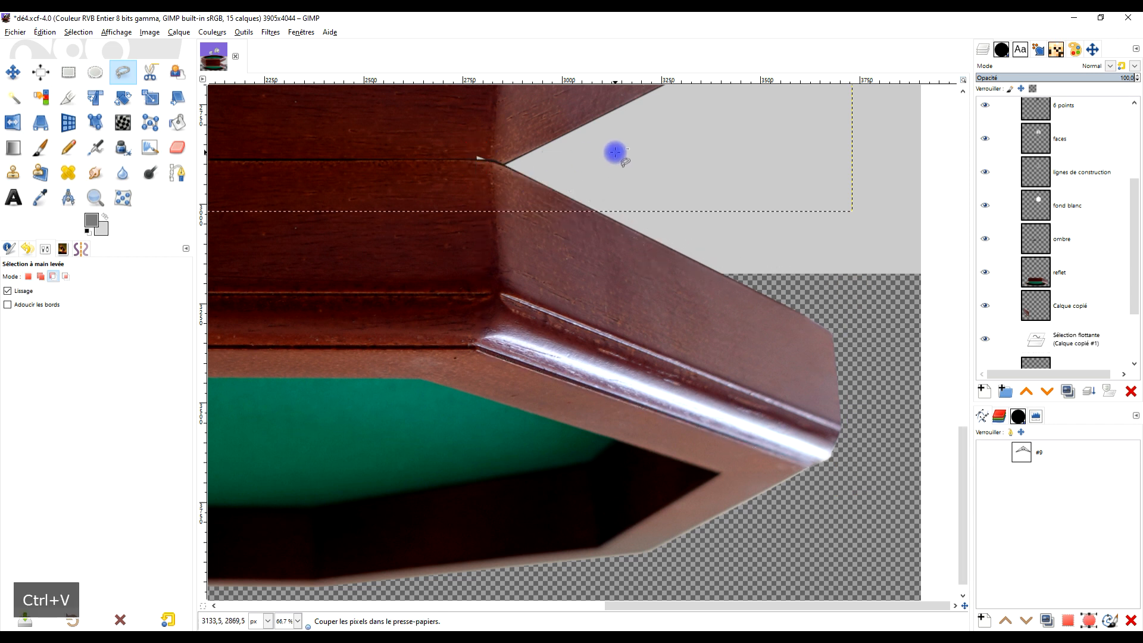
key("Escape")
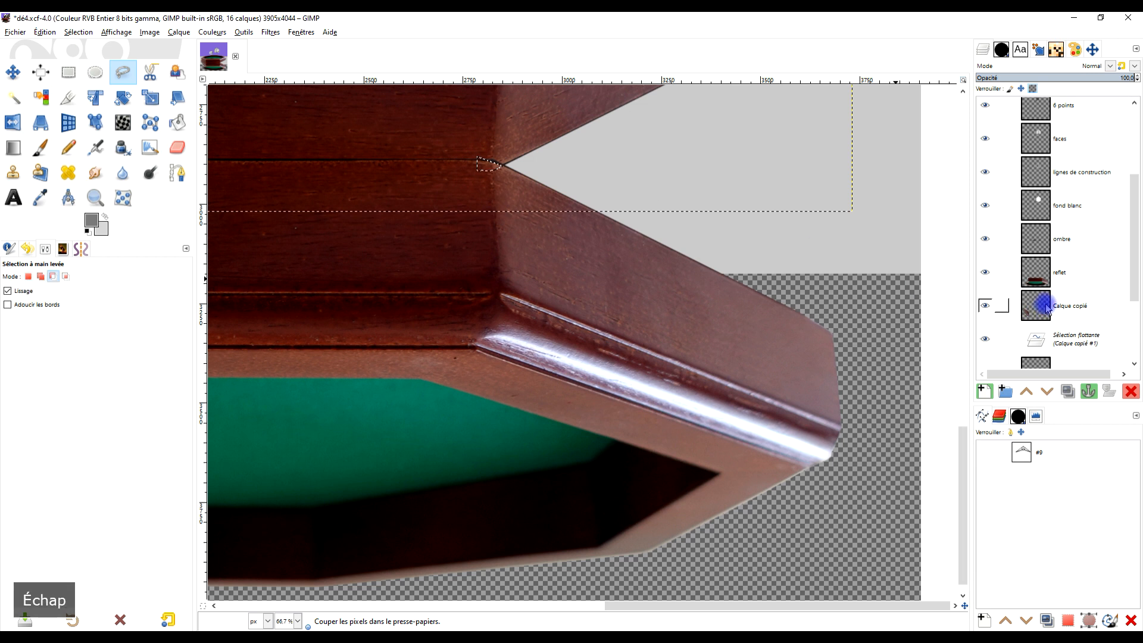
key("ctrl+z")
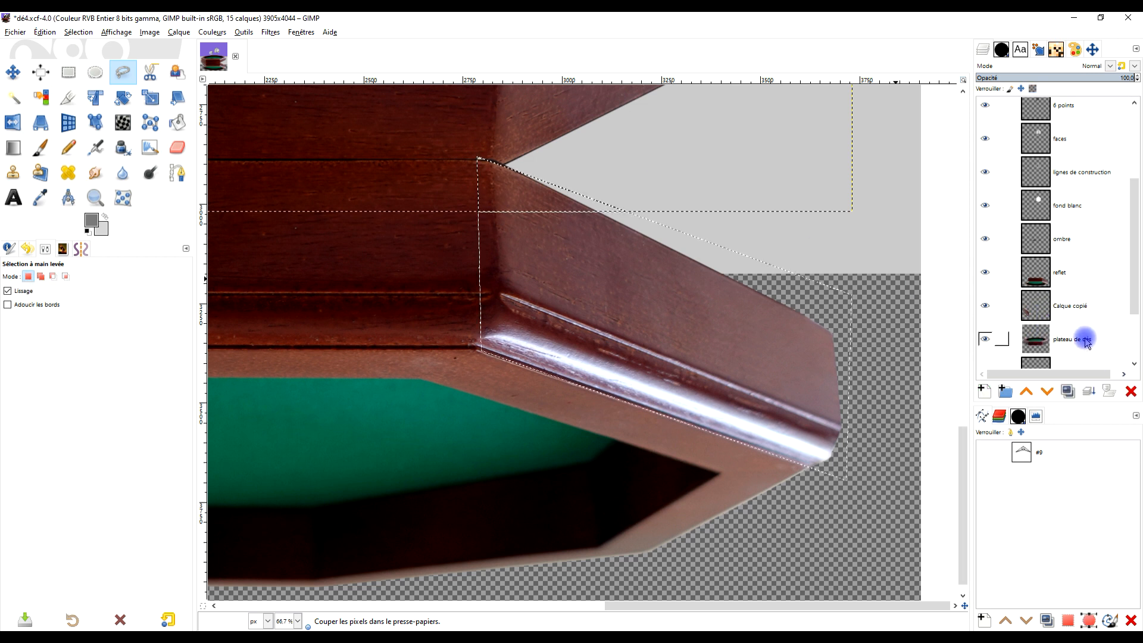
left_click(1115, 342)
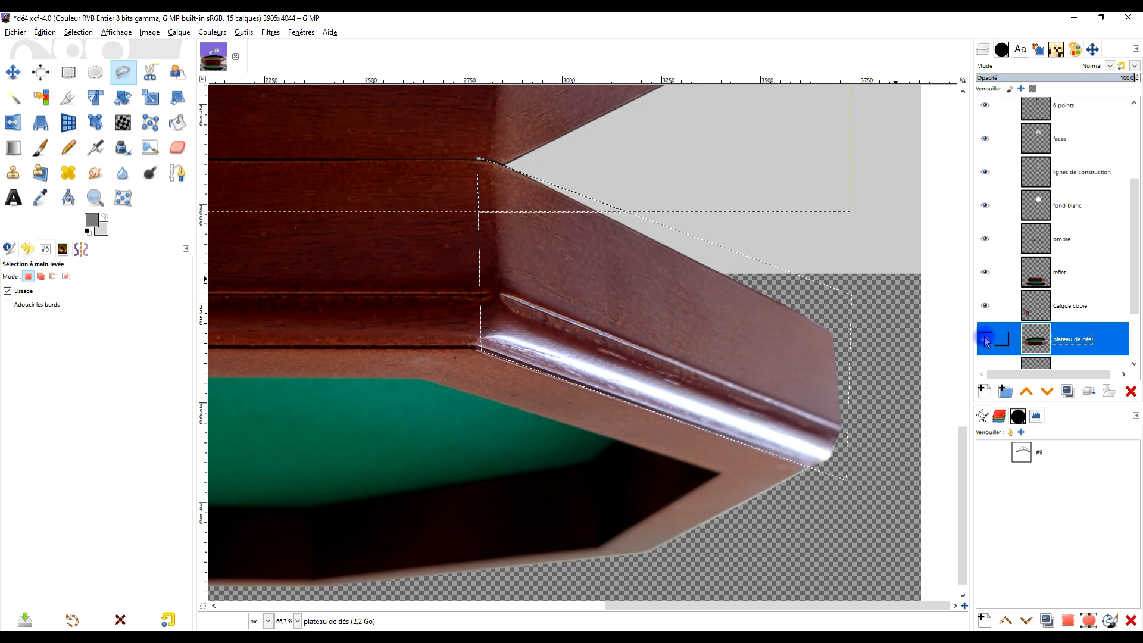
- Cut the selected right panel from the reflet layer and paste it as a floating selection
left_click(1083, 278)
key("ctrl+x")
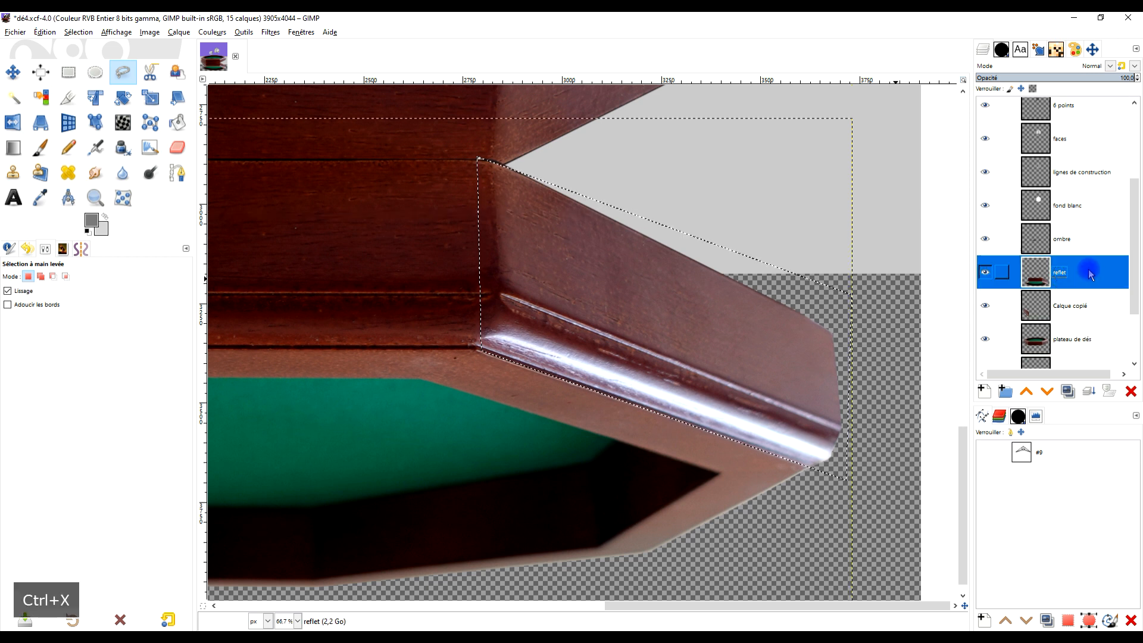
key("ctrl+v")
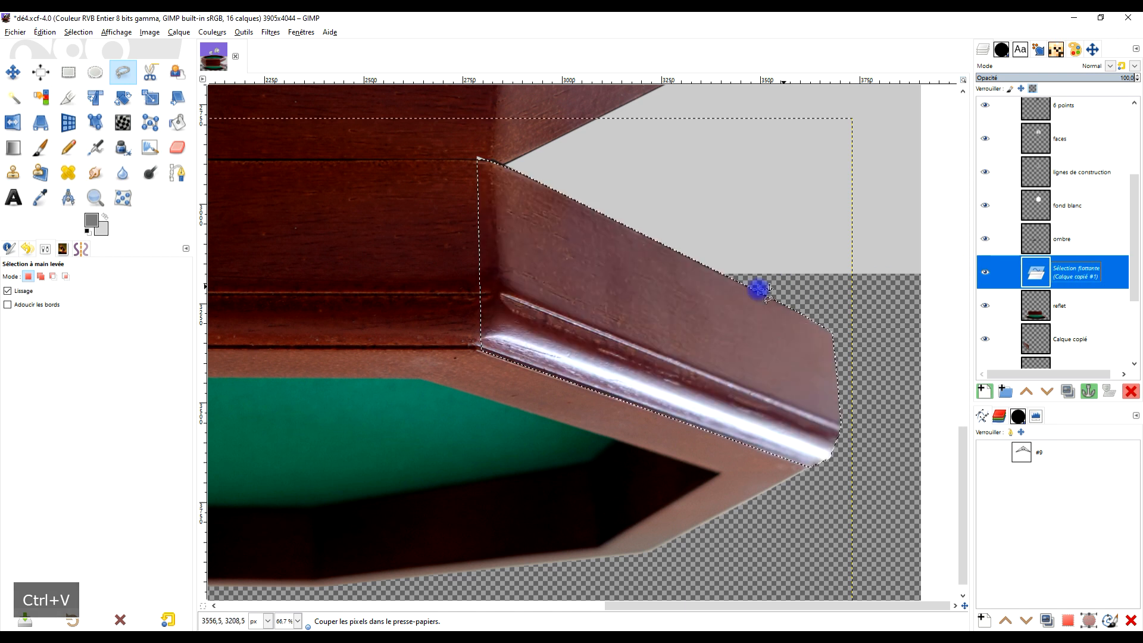
- Start a perspective transform on the floating right panel, raising its outer corners toward the tray's right side and shifting its inner corners outward
key("shift+p")
left_click(552, 240)
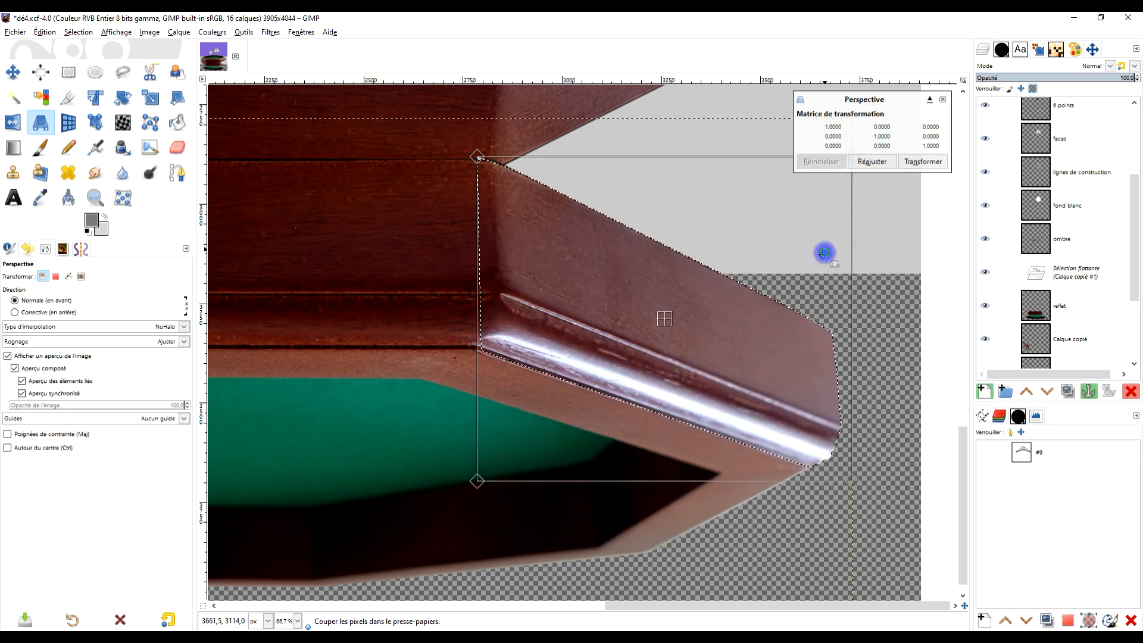
left_click_drag(825, 253, 729, 368)
left_click_drag(746, 274, 740, 95)
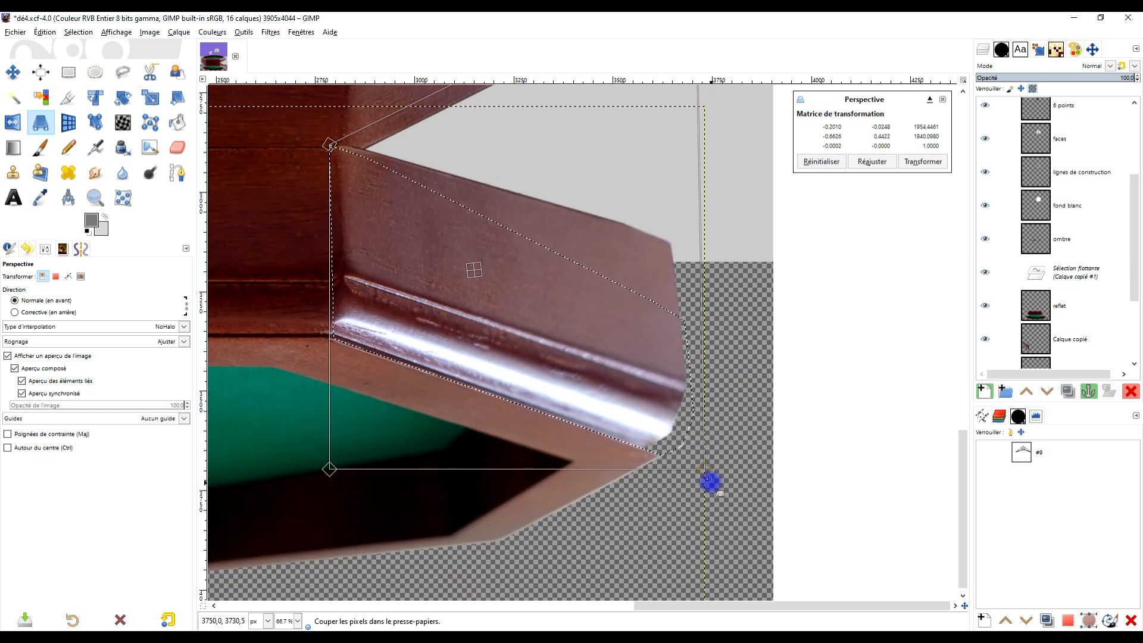
left_click_drag(706, 471, 692, 131)
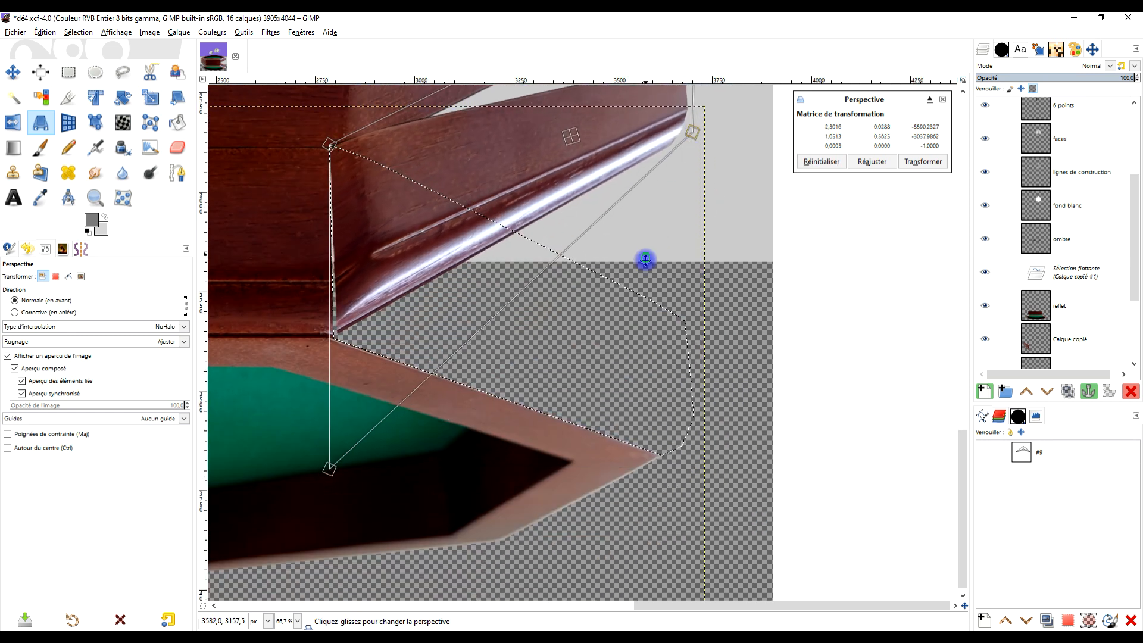
left_click_drag(644, 258, 799, 347)
left_click_drag(525, 247, 466, 238)
left_click_drag(487, 553, 444, 592)
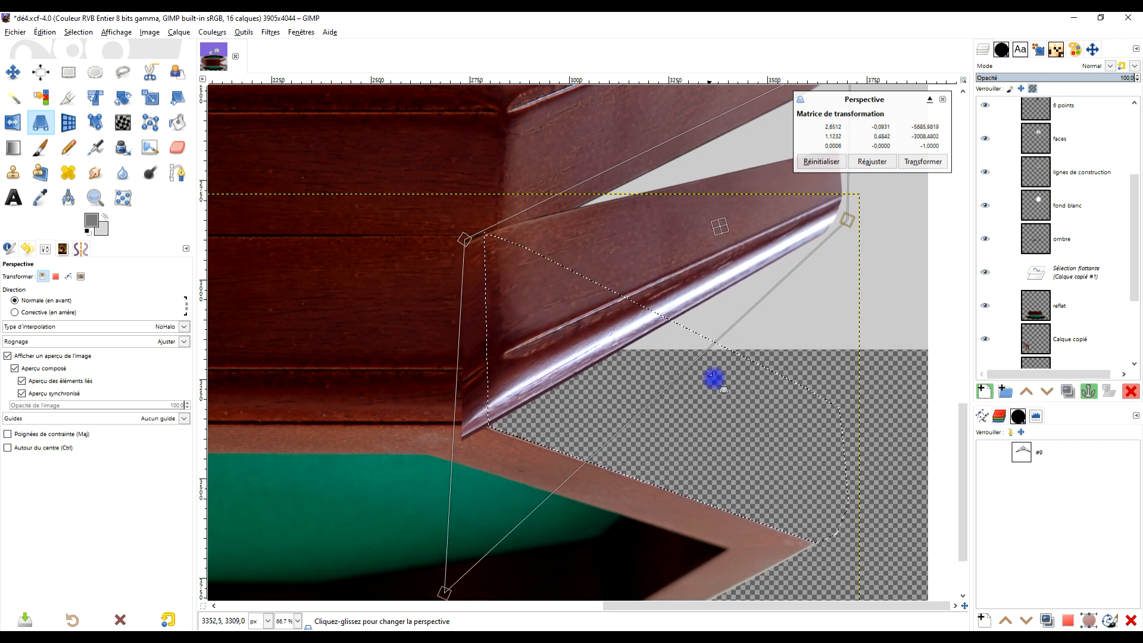
- Refine the right panel's perspective corners until it meets the tray's right base edge and the reflected front face, and apply the transform
left_click_drag(721, 337, 504, 454)
left_click_drag(640, 139, 637, 77)
left_click_drag(628, 338, 635, 274)
left_click_drag(527, 395, 645, 279)
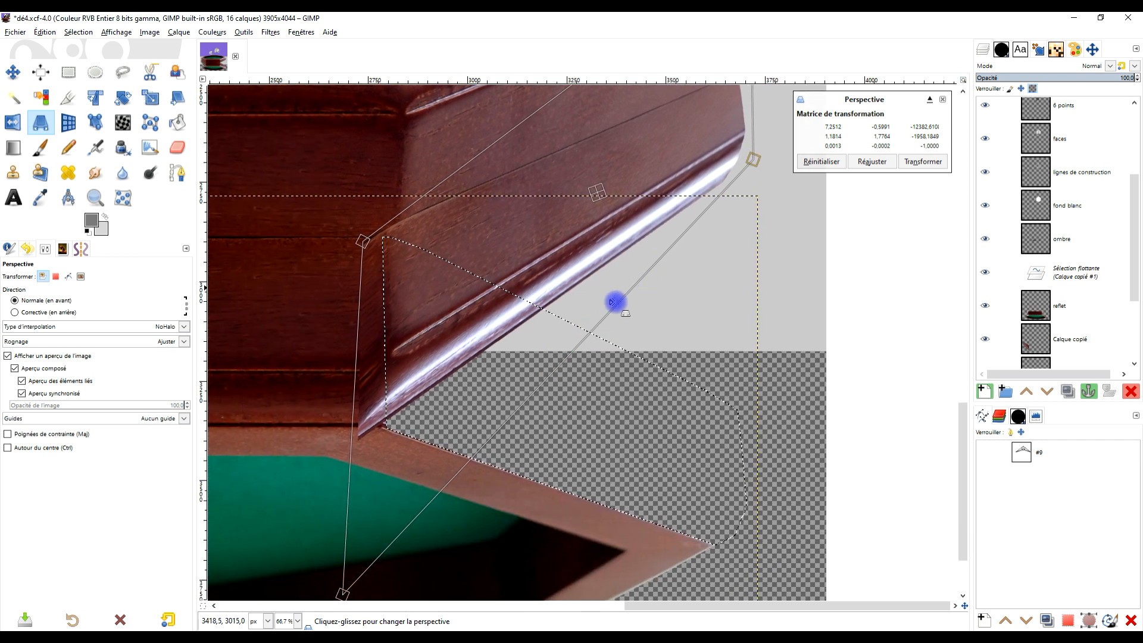
left_click_drag(337, 594, 385, 594)
mouse_move(362, 240)
left_mouse_down()
mouse_move(378, 276)
mouse_move(369, 240)
left_mouse_up()
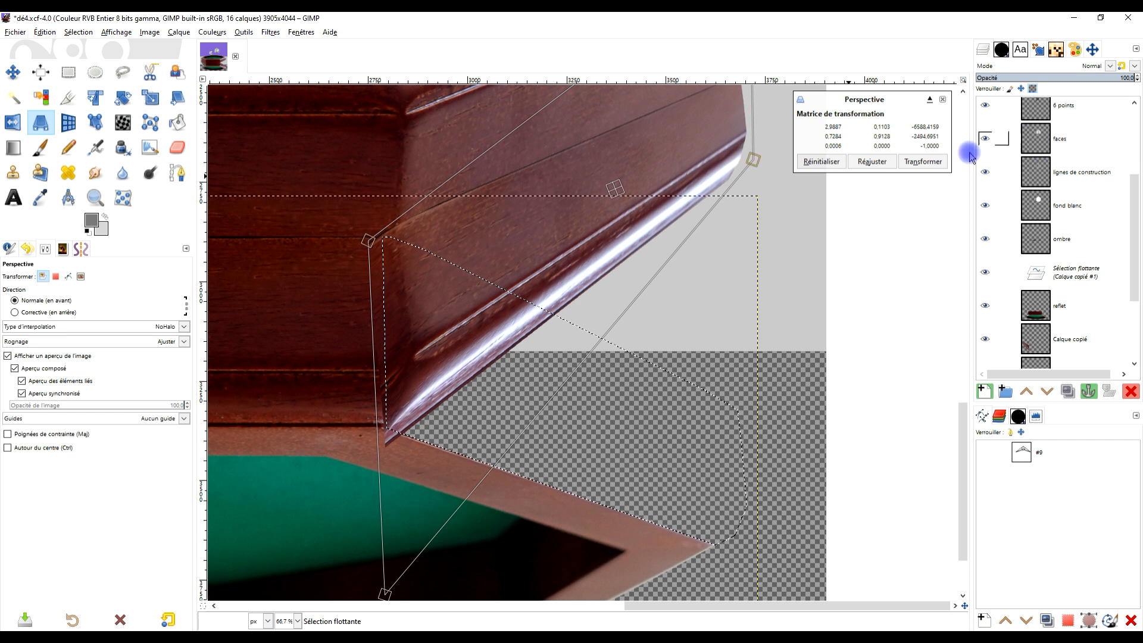
left_click(923, 161)
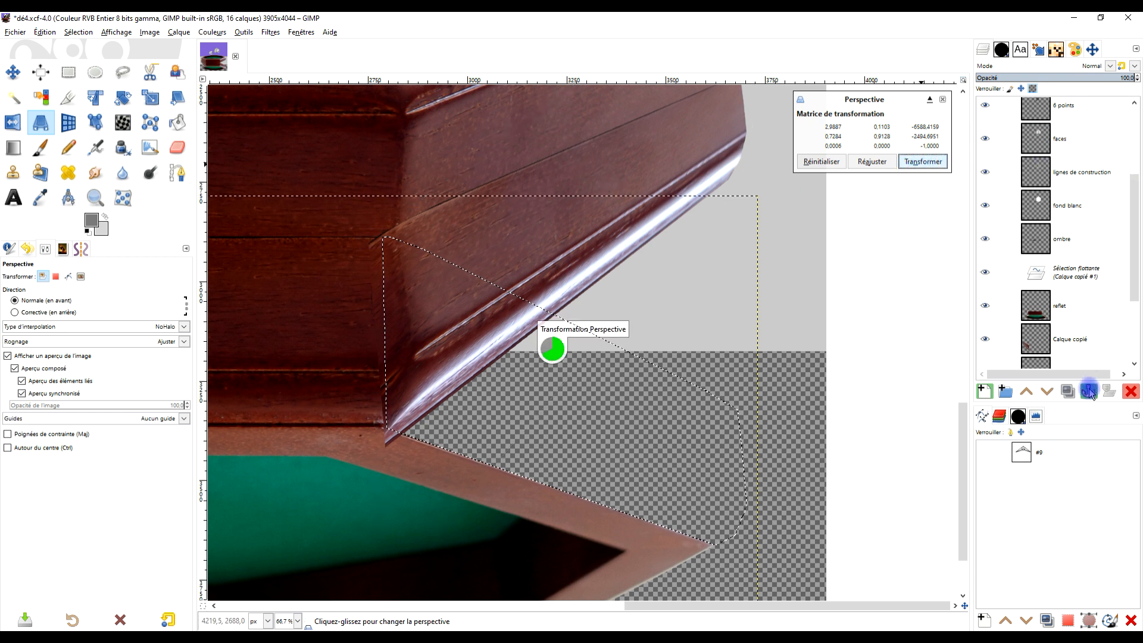
- Turn the floating right panel into a new layer, lower it beneath reflet, and check the fit by toggling reflet's visibility
left_click(986, 393)
left_click(1047, 391)
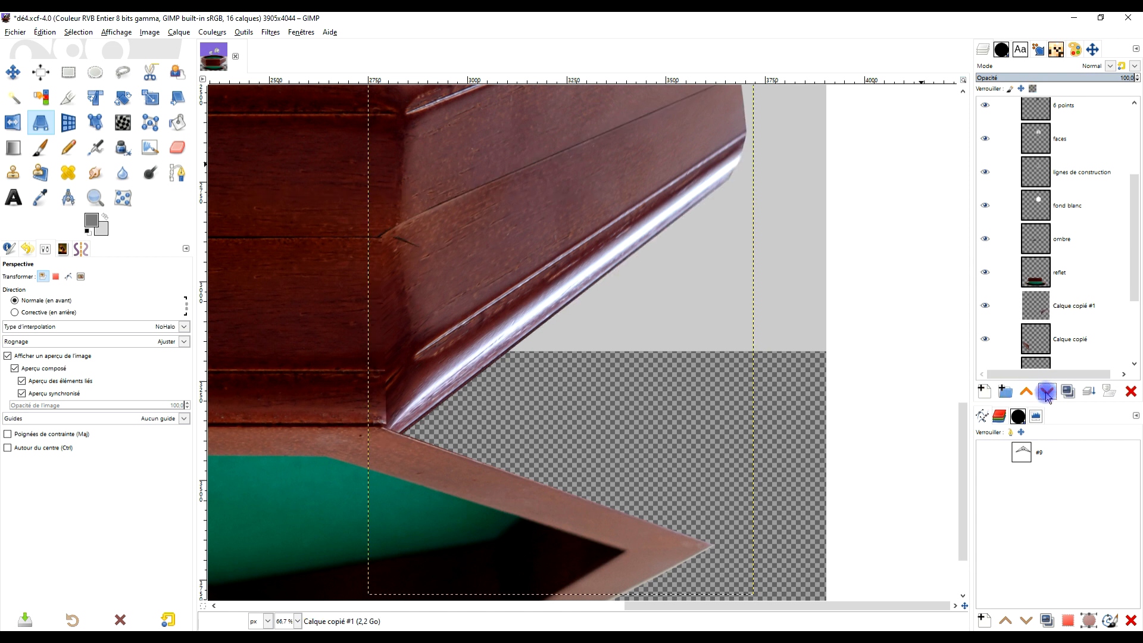
scroll(602, 319, "down", 4)
scroll(601, 316, "up", 3)
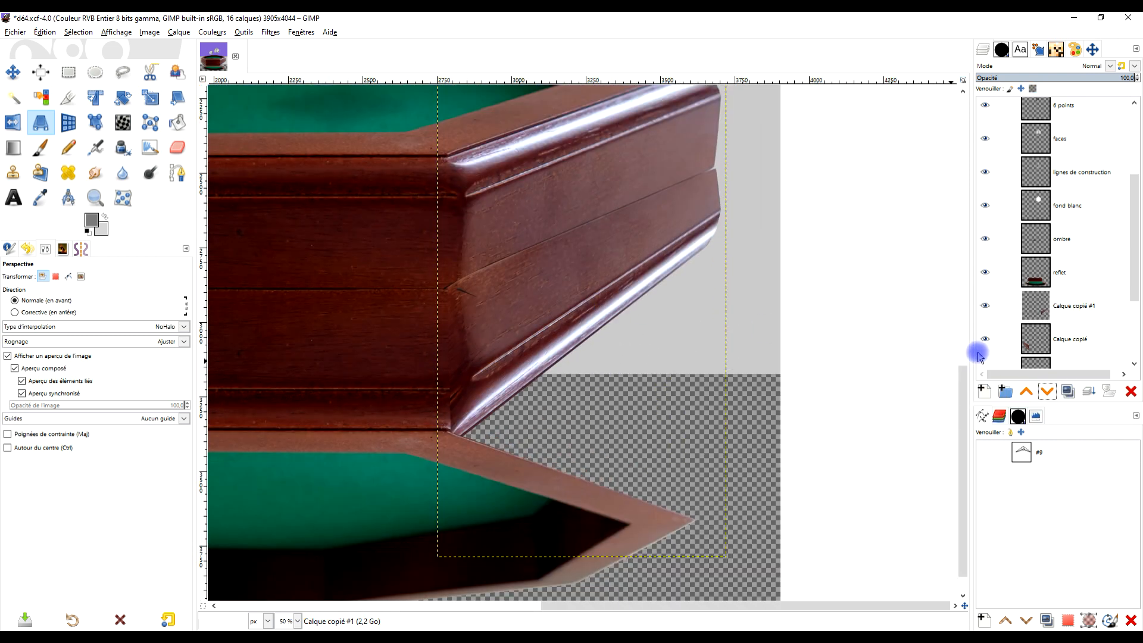
left_click(985, 272)
left_click(985, 272)
scroll(484, 370, "down", 3)
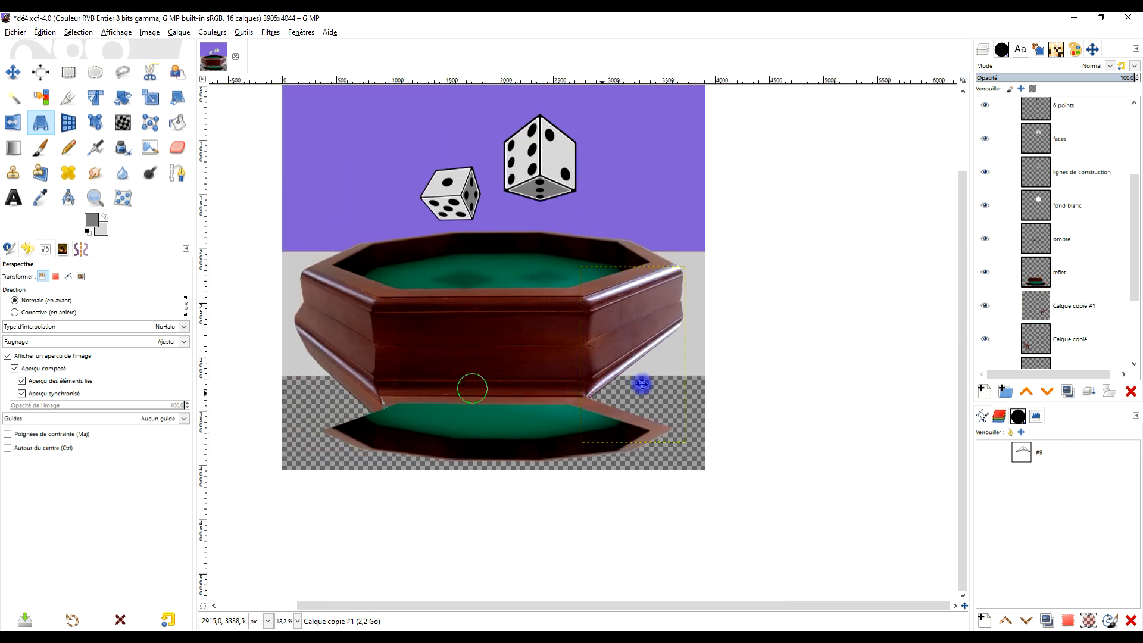
scroll(640, 370, "up", 1)
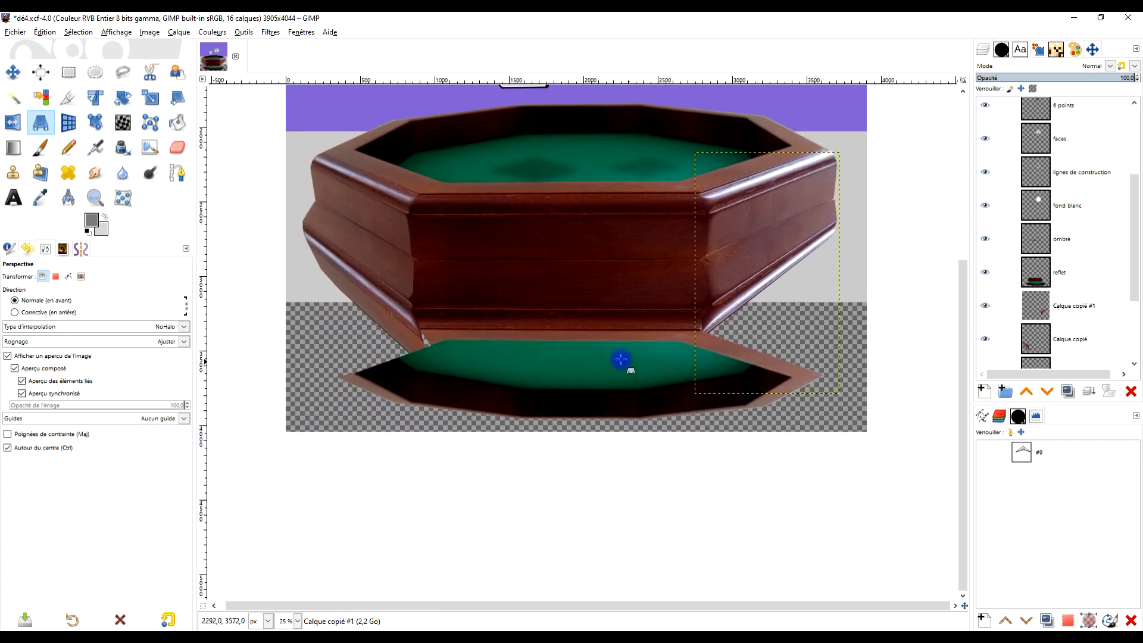
- Delete the mirrored rim and felt below the reflected front face from the reflet layer, using a rectangular selection about 3732 × 816 px
scroll(595, 354, "up", 3)
scroll(668, 365, "down", 3)
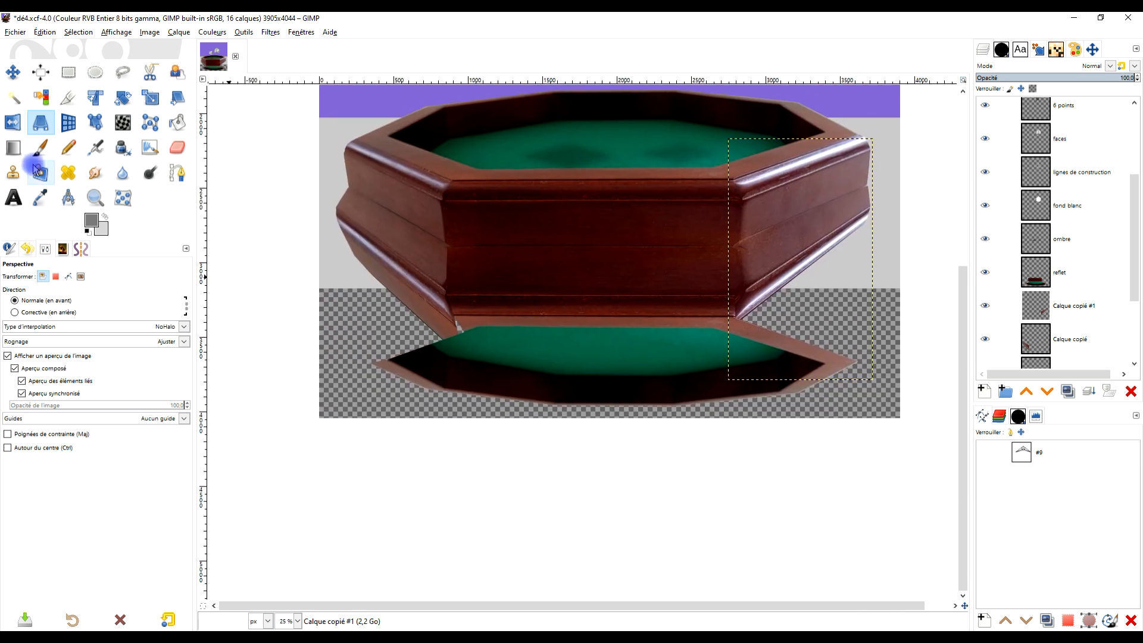
left_click(1098, 279)
left_click(69, 72)
left_click_drag(427, 407, 882, 317)
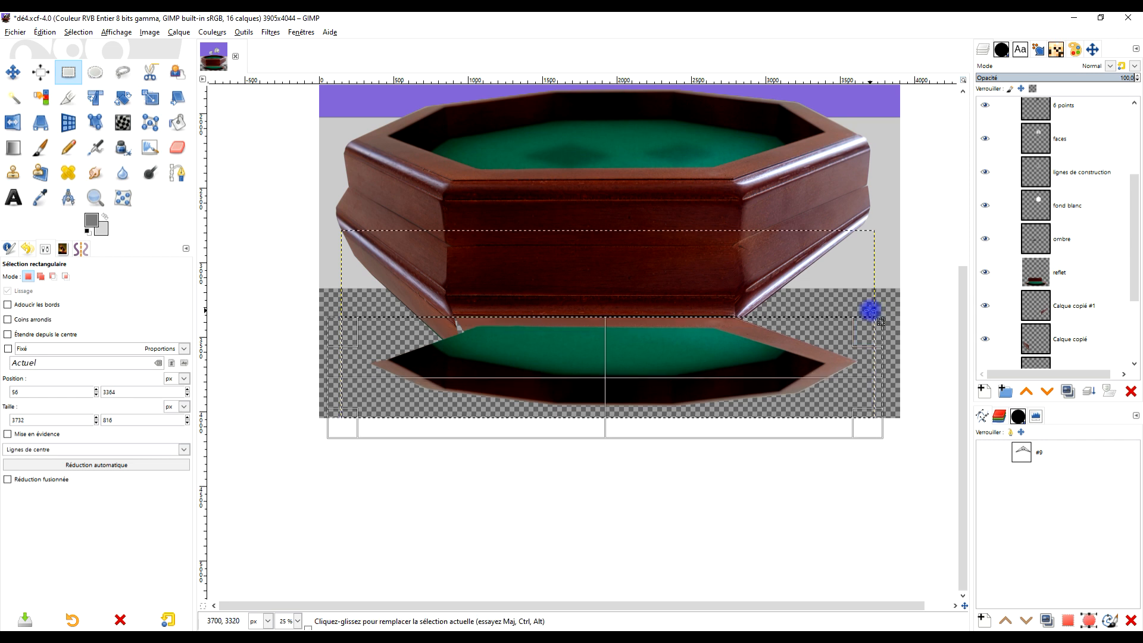
key("Delete")
scroll(540, 373, "up", 1)
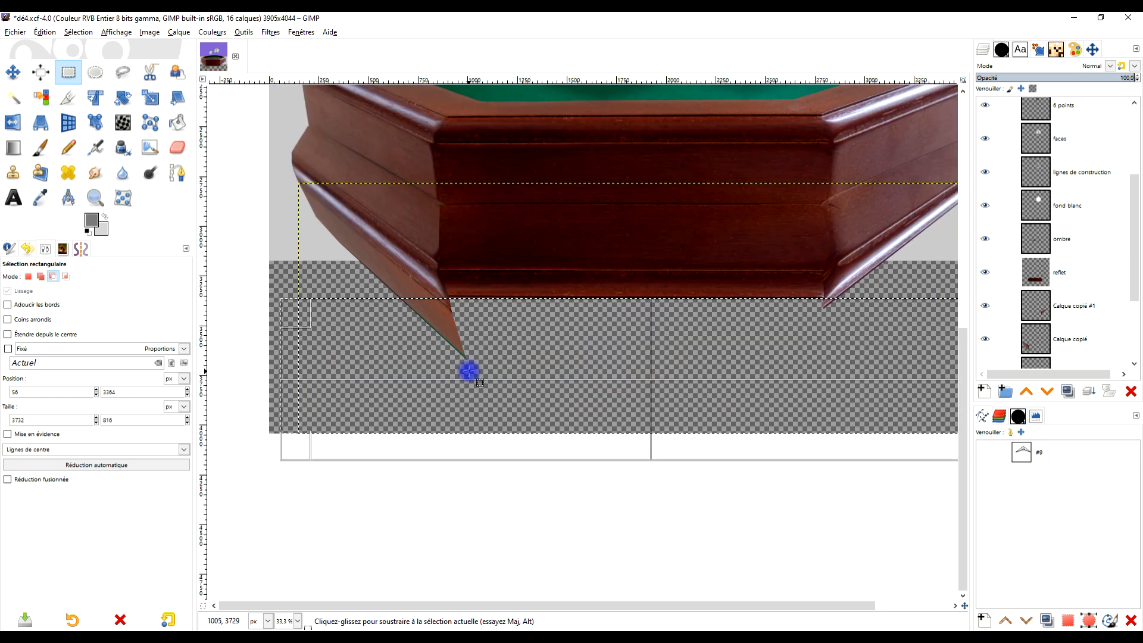
- Outline the excess strip below the left panel's base with Free Select, delete it from the Calque copié layer, and clear the selection
key("f")
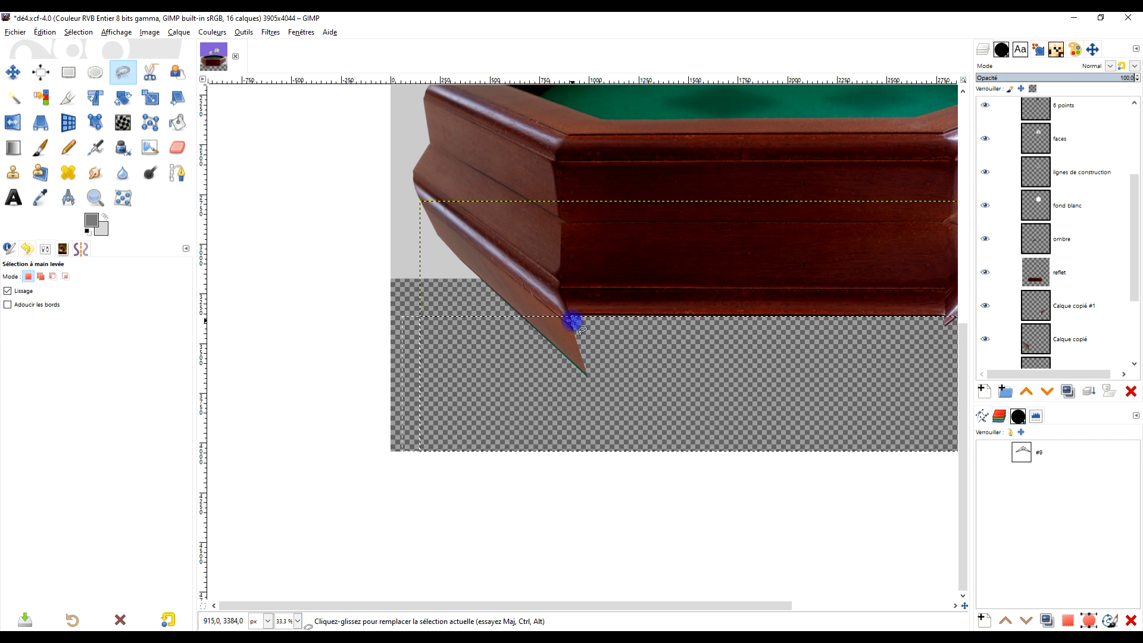
left_click(425, 350)
left_click(624, 436)
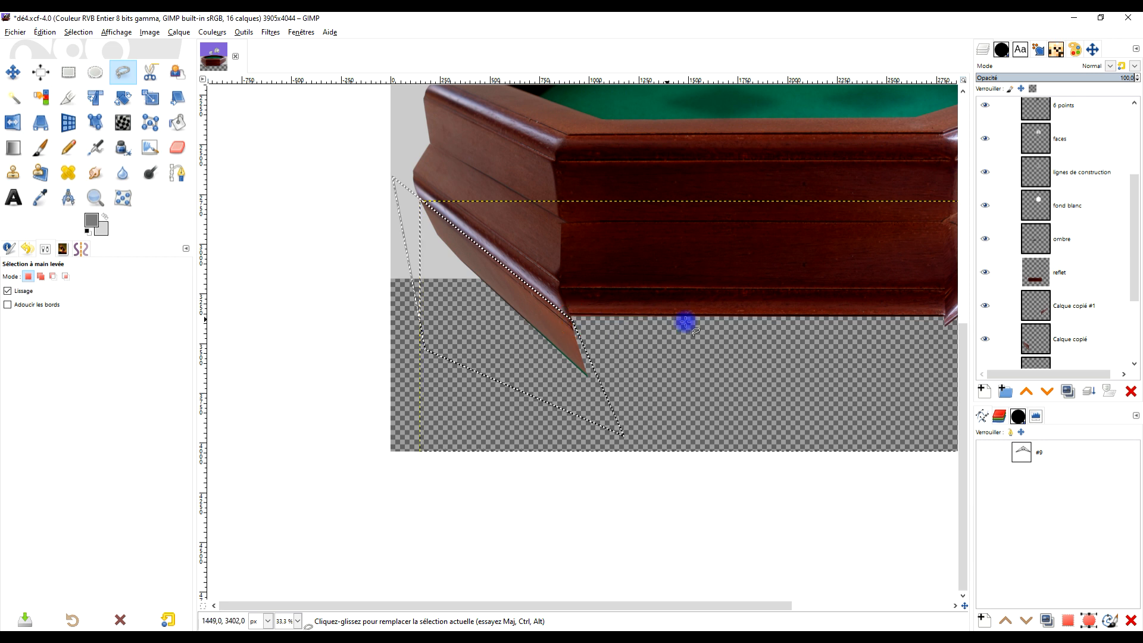
key("Return")
left_click(1089, 341)
key("Delete")
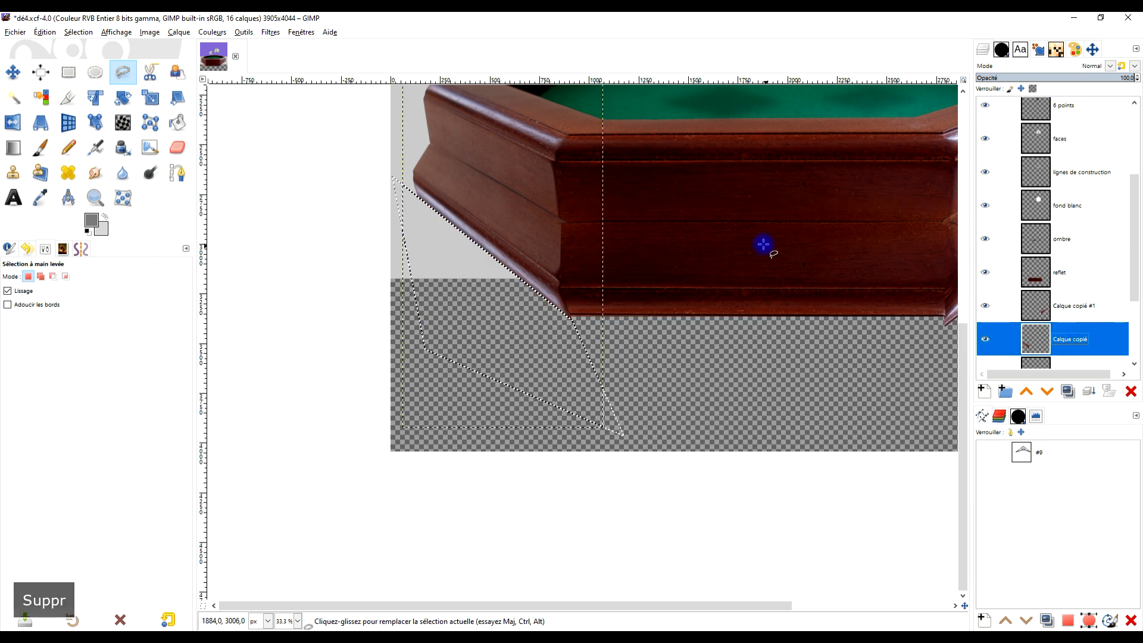
scroll(615, 270, "down", 3)
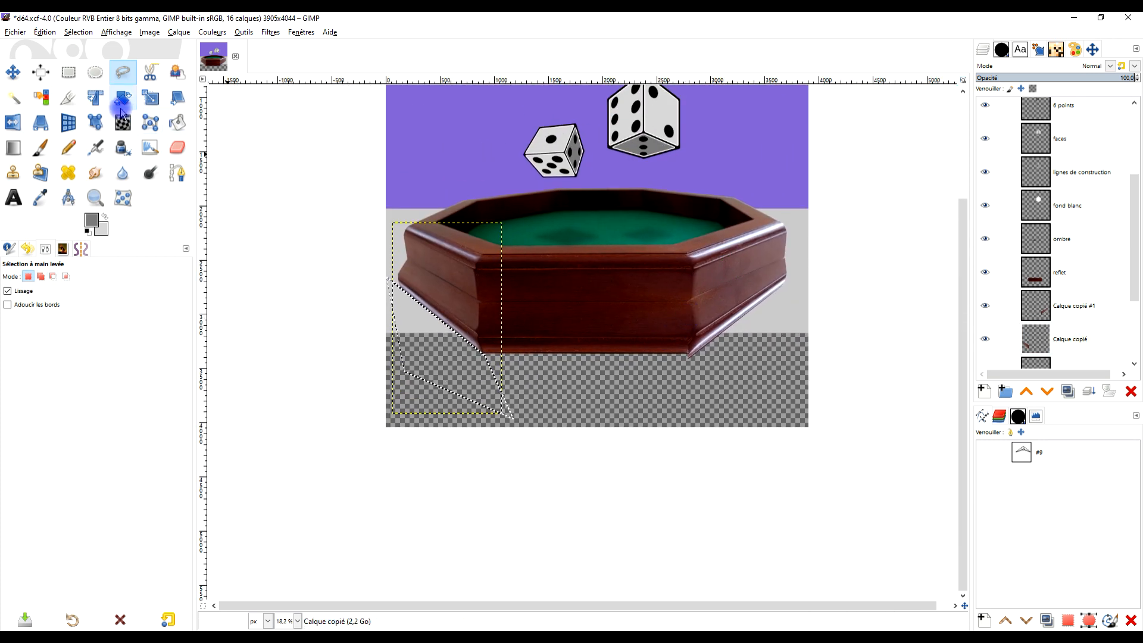
key("r")
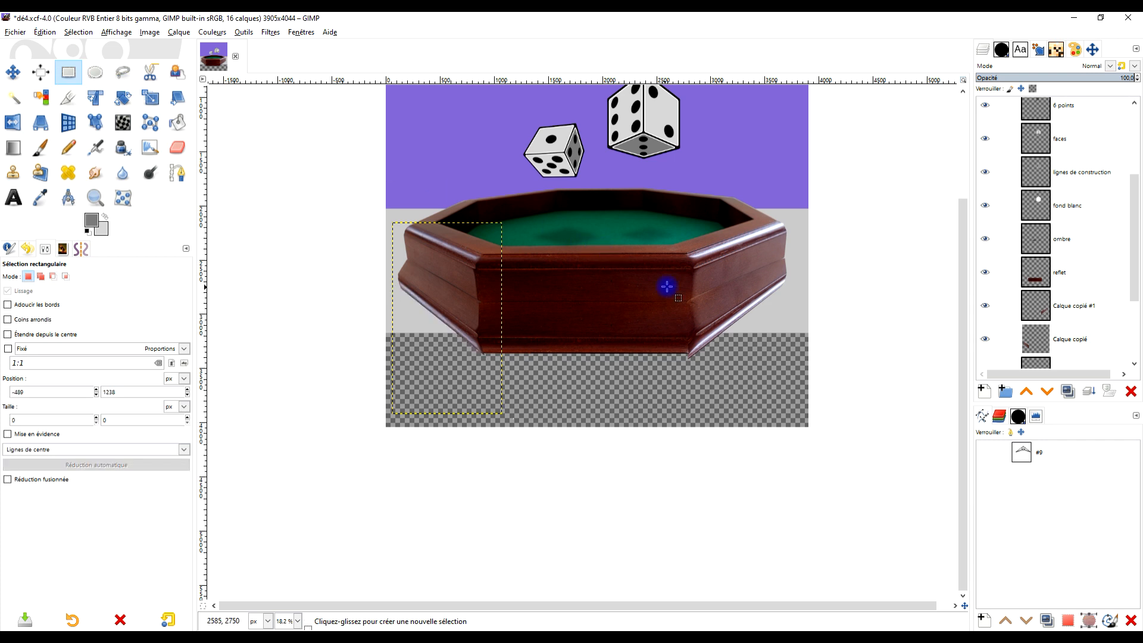
left_click_drag(667, 286, 685, 285)
- Stretch the SOL layer downward to 3905 × 3653 px so the grey floor extends below the tray's reflection
scroll(1065, 326, "down", 3)
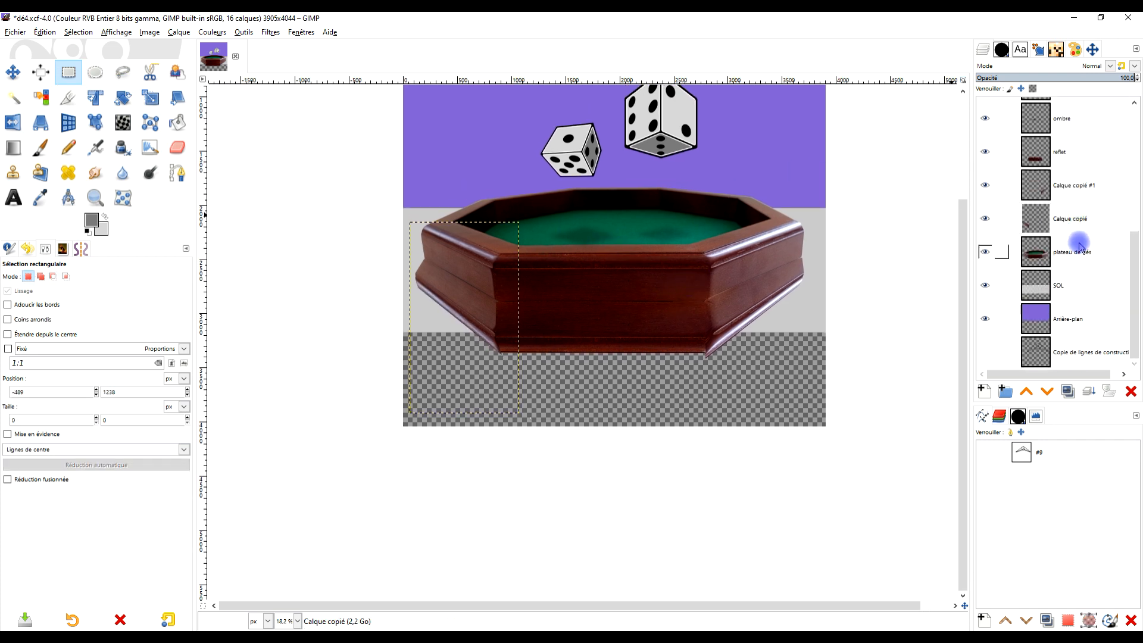
left_click(1075, 291)
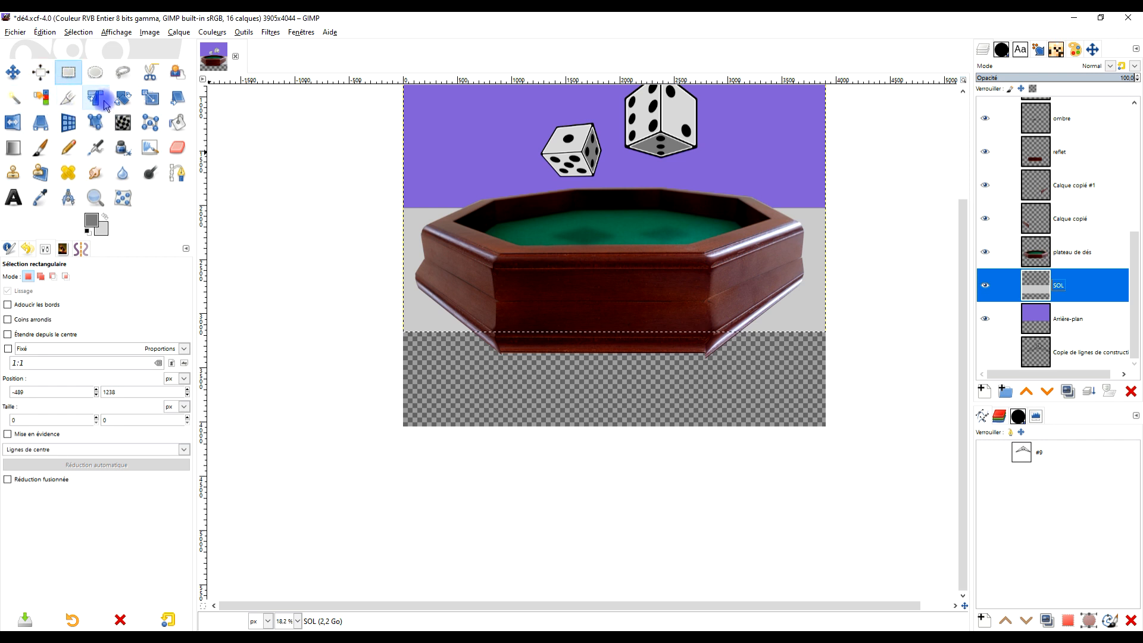
left_click(150, 97)
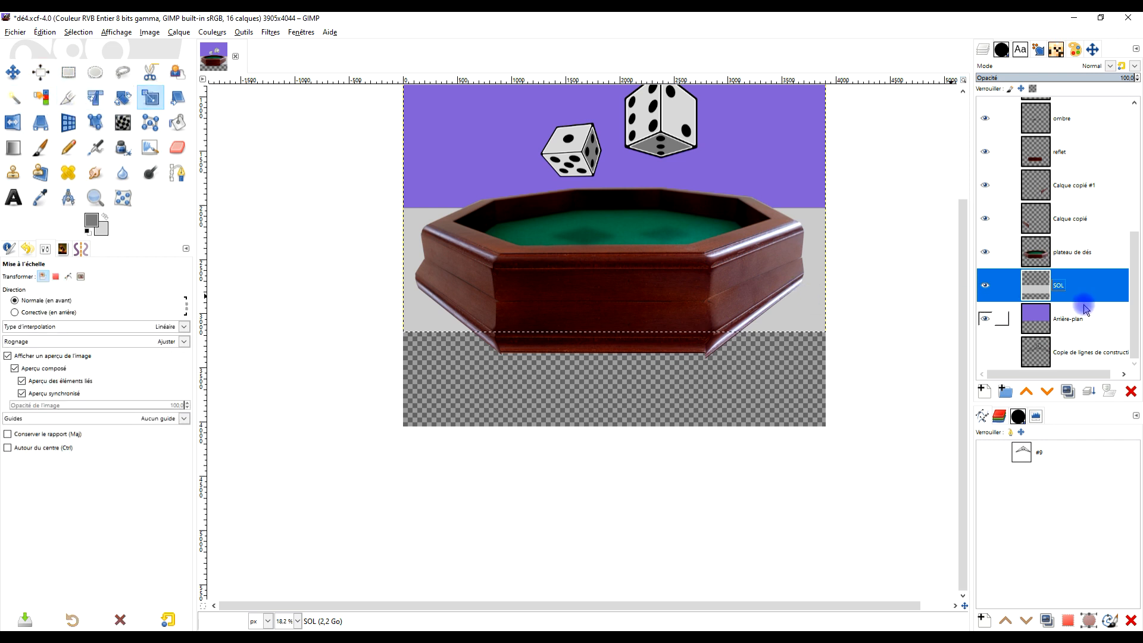
left_click(827, 320)
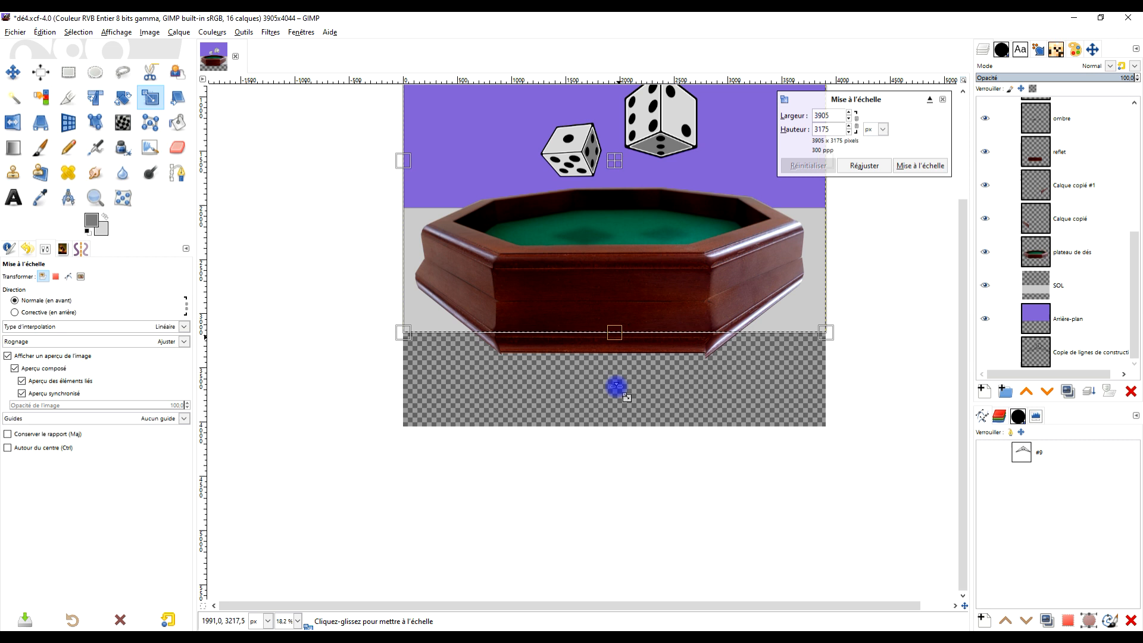
left_click_drag(615, 391, 661, 354)
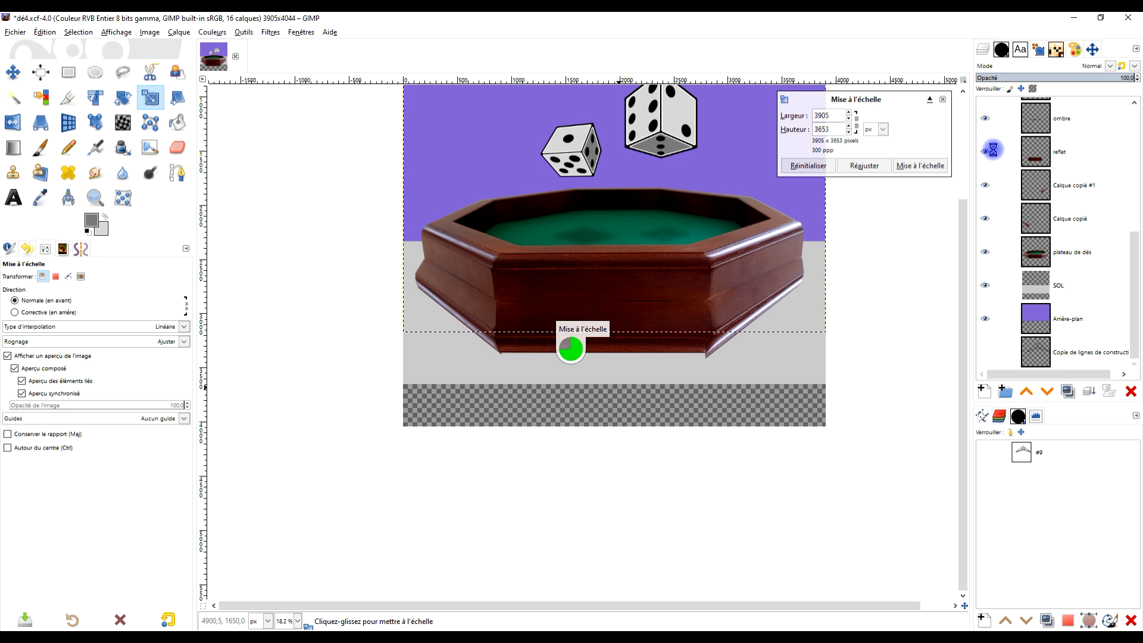
left_click_drag(793, 259, 765, 396)
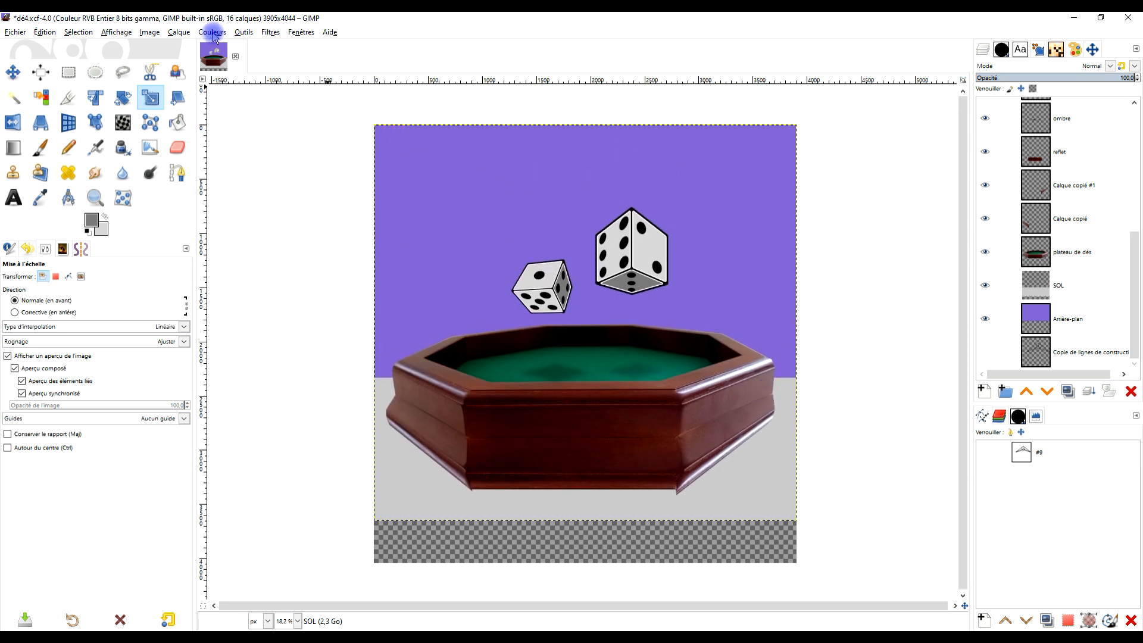
- Crop the image to about 3894 × 3443 px from position 11, 11, removing the transparent strip below the floor
left_click(179, 33)
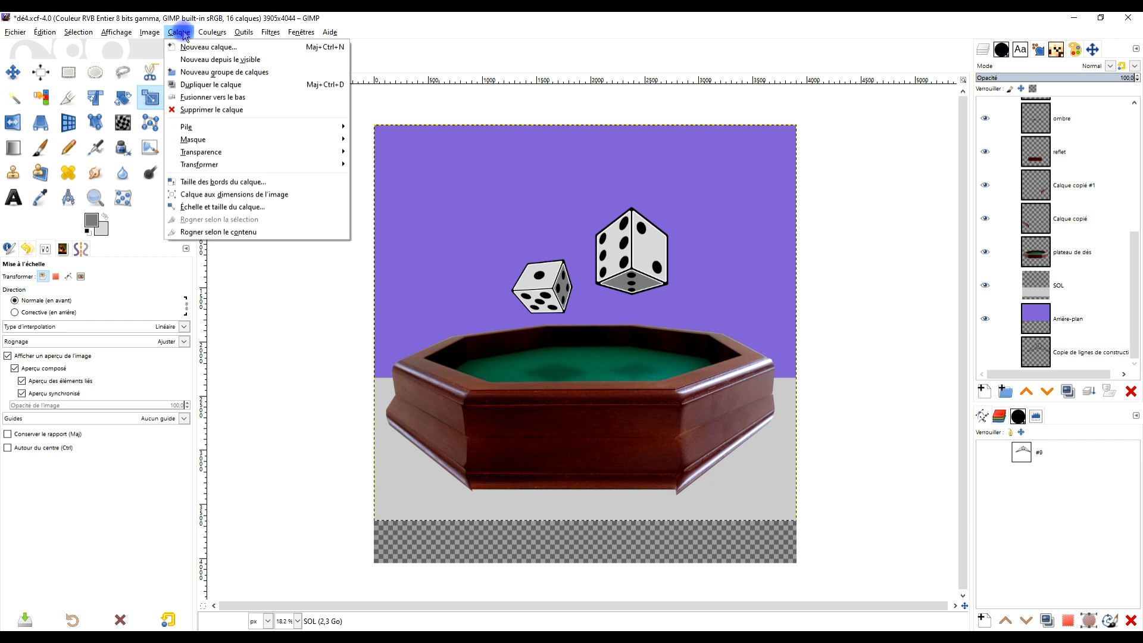
left_click(72, 97)
left_click_drag(371, 128, 894, 500)
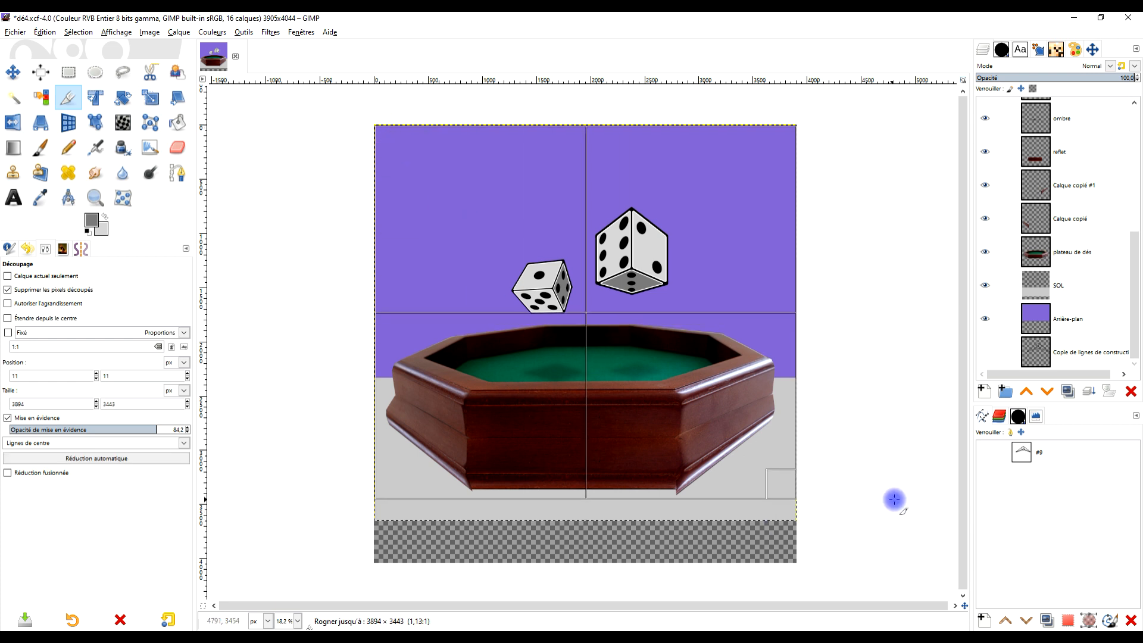
left_click(744, 207)
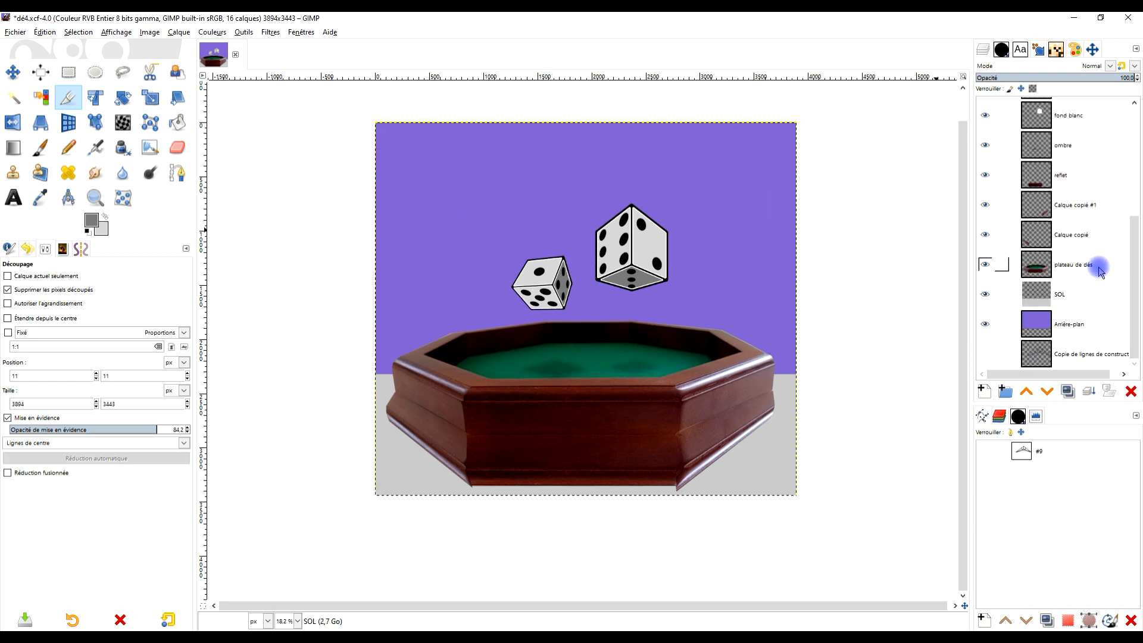
- Merge the reflet layer down into Calque copié #1 and then into Calque copié
left_click(1091, 181)
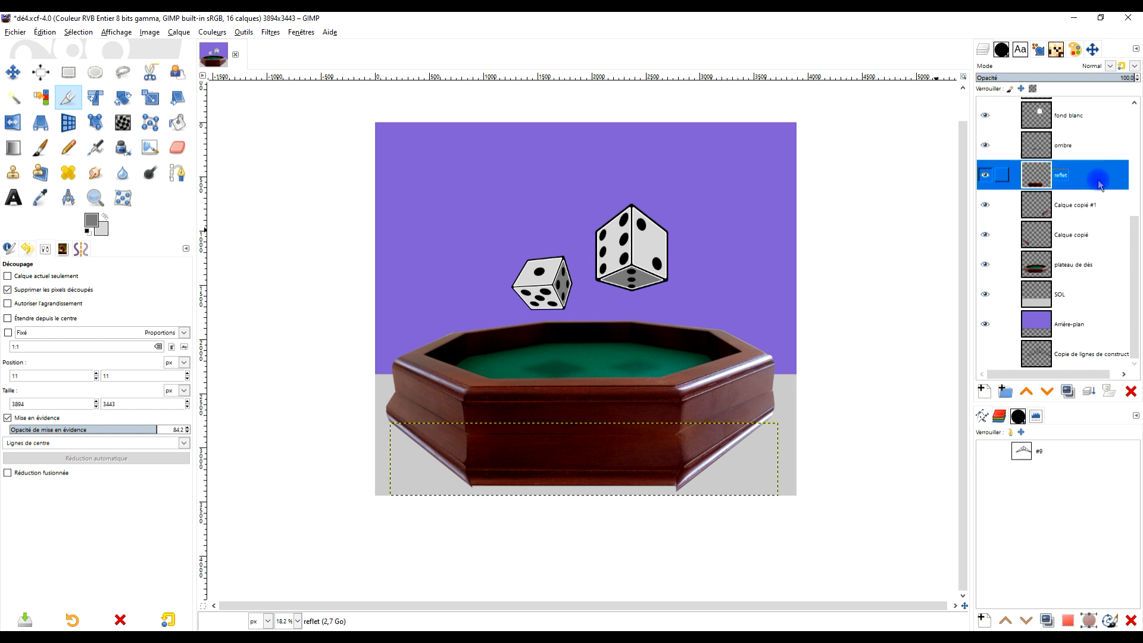
left_click(1089, 392)
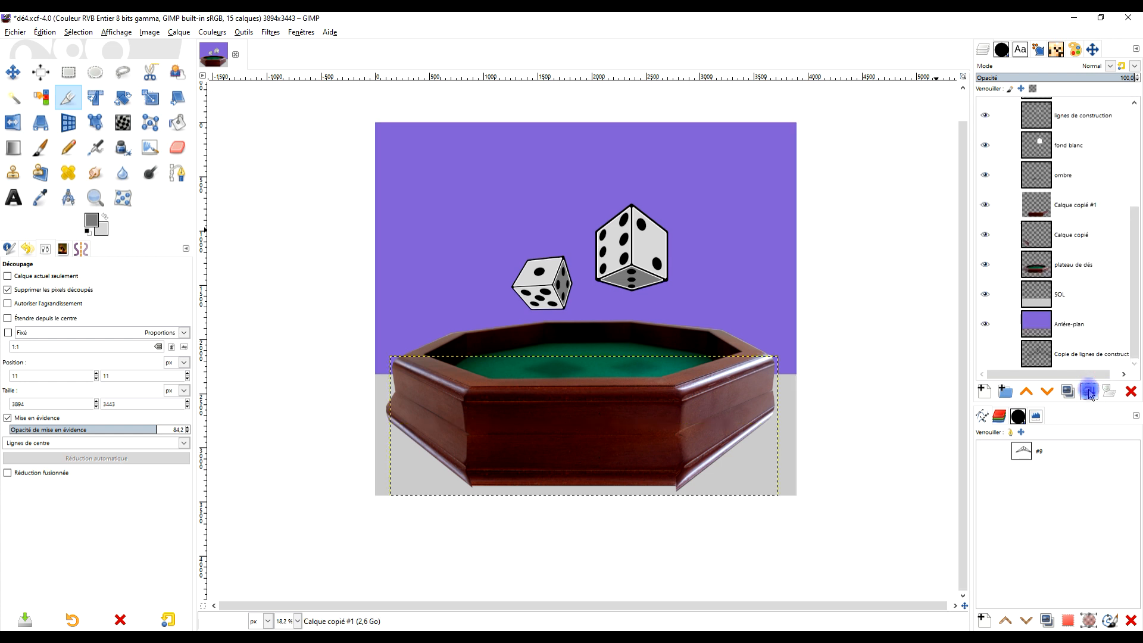
left_click(1088, 392)
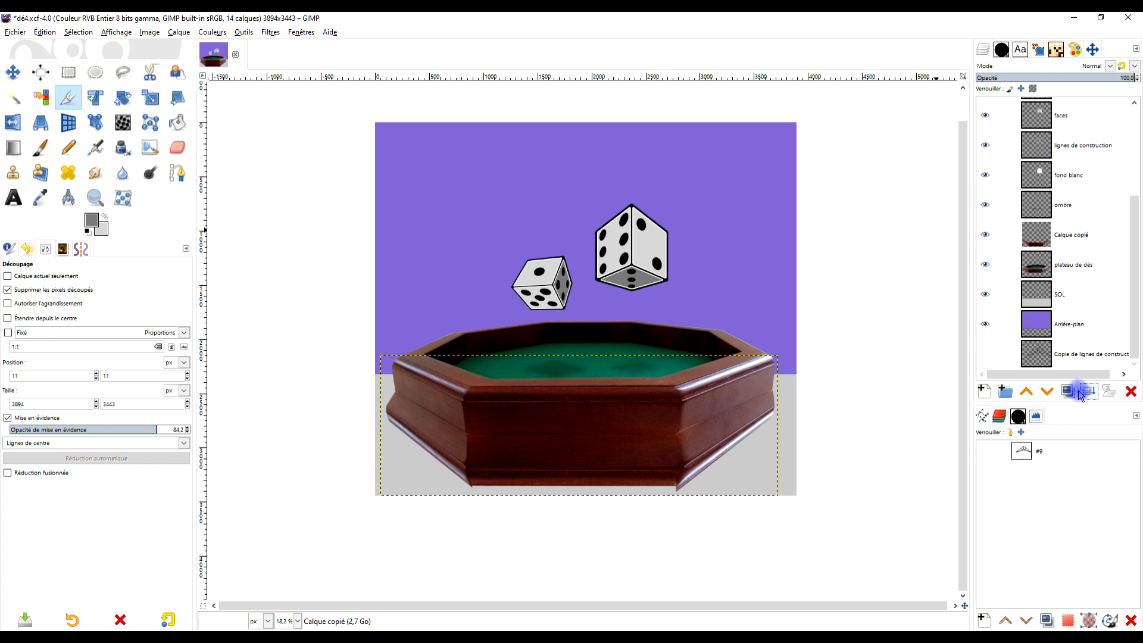
- Lower the merged reflection layer beneath plateau de dés and rename it reflet
left_click(1048, 391)
double_click(1071, 264)
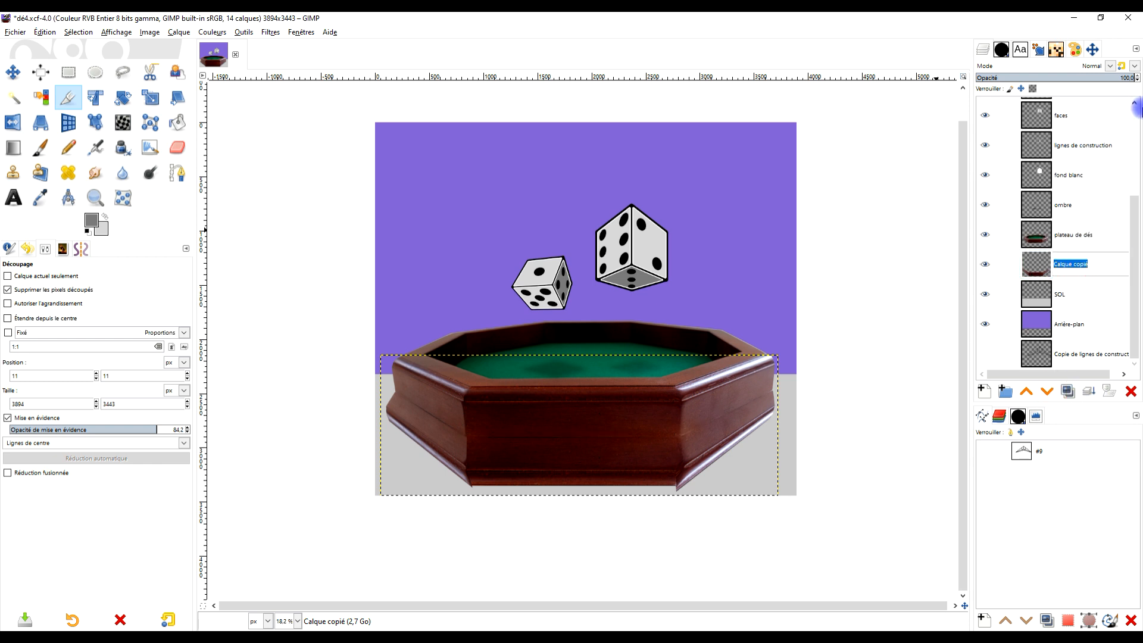
type("re")
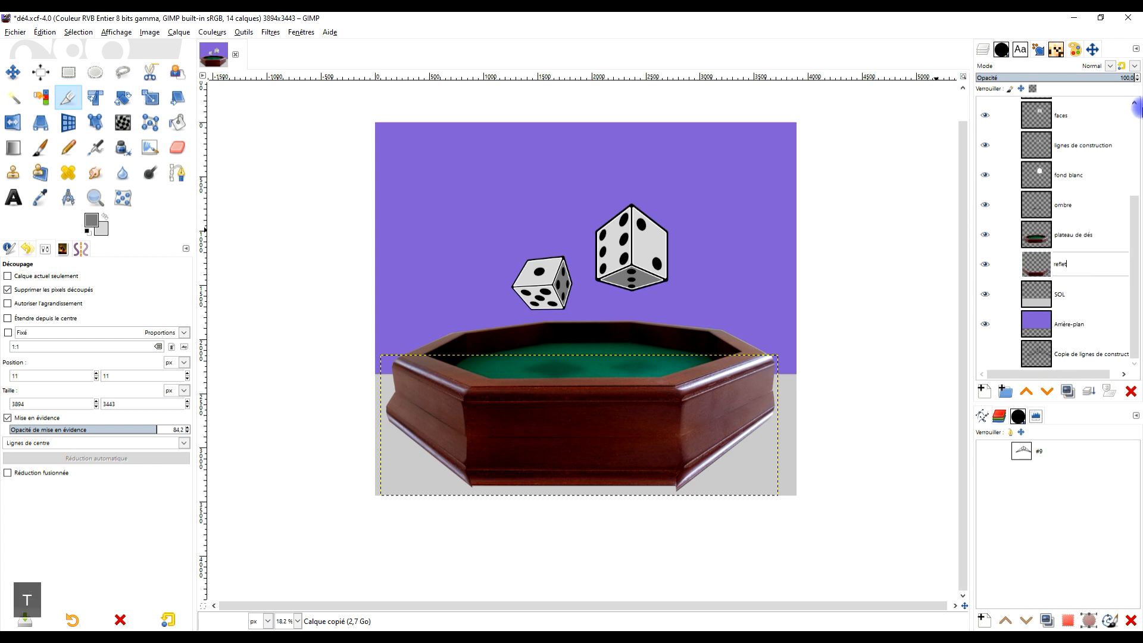
type("flet")
key("Return")
- Set the reflet layer's opacity to 43.4 and toggle its visibility to compare the tray's base edges
left_click(1049, 78)
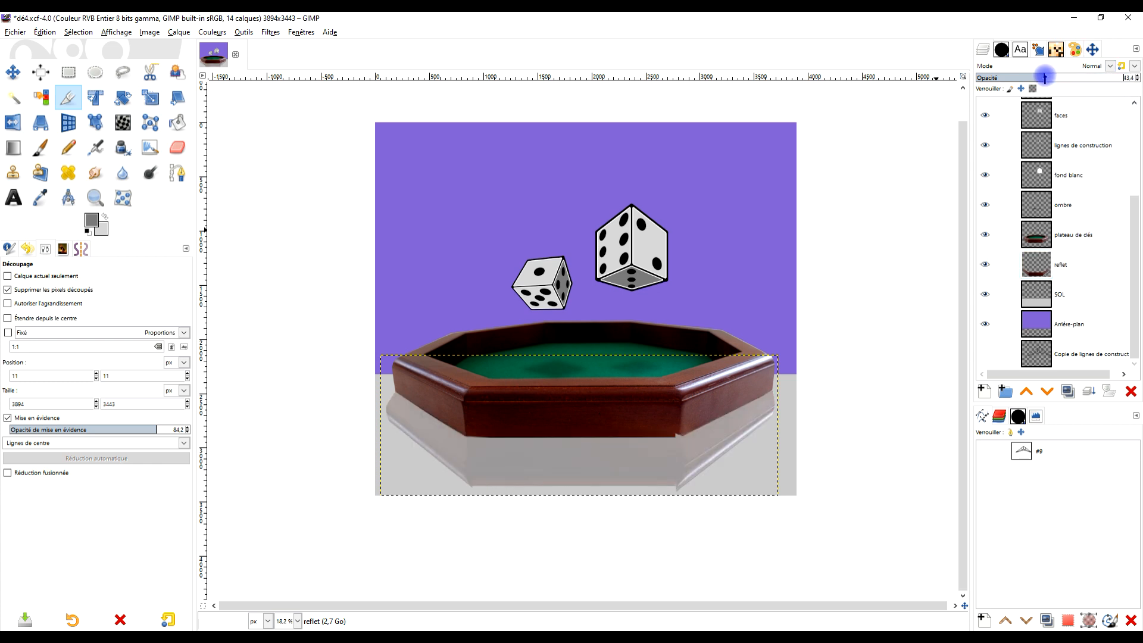
left_click(985, 265)
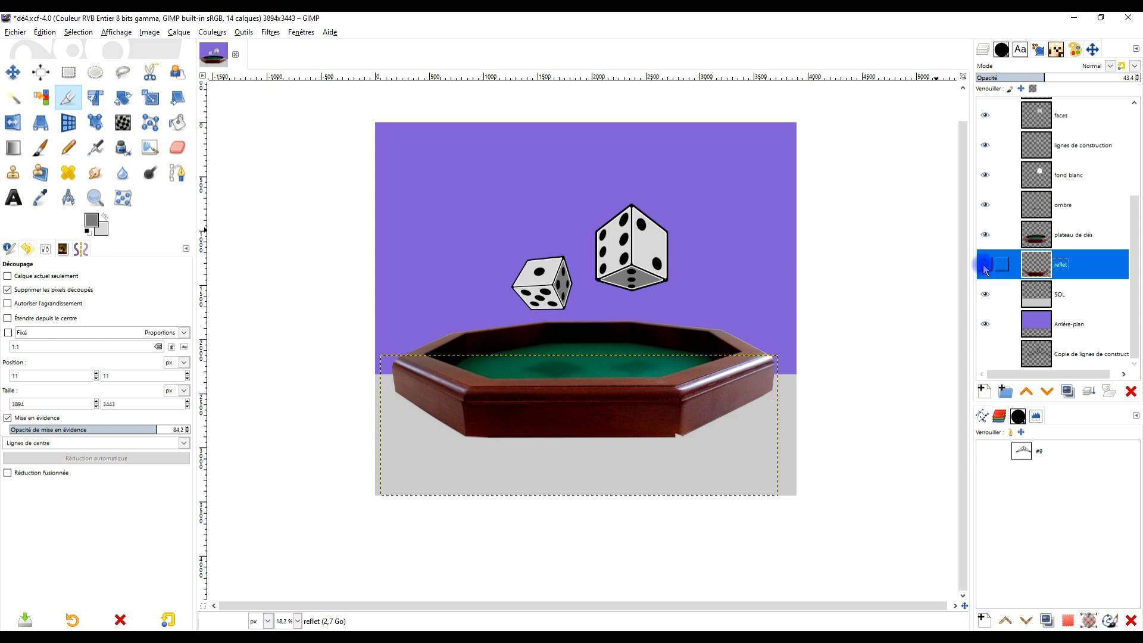
left_click(985, 267)
scroll(679, 459, "up", 4, "ctrl")
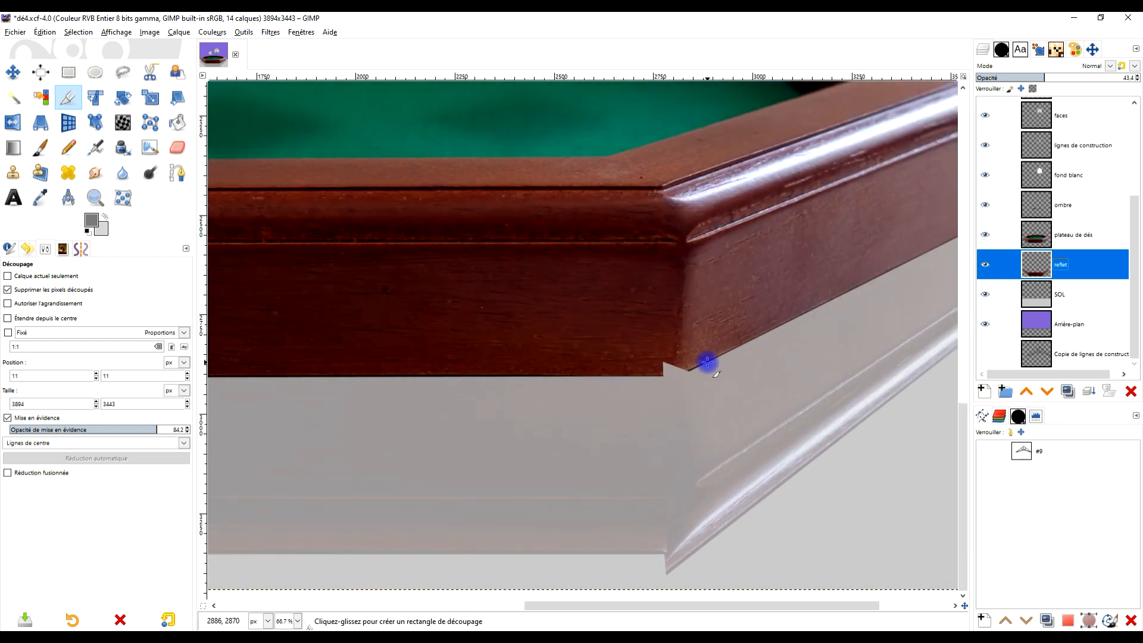
left_click(986, 265)
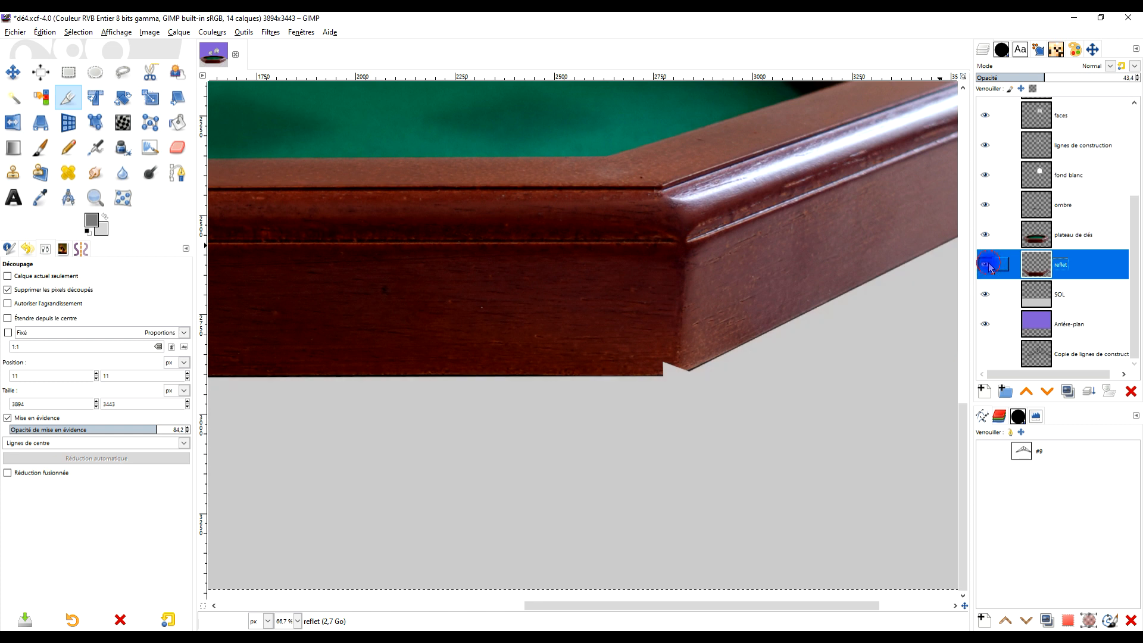
left_click(986, 265)
- Clone wood from the edge between the front and right faces over the notched base corner on plateau de dés, using a size 137 brush
scroll(709, 344, "up", 1, "ctrl")
scroll(708, 342, "down", 3, "ctrl")
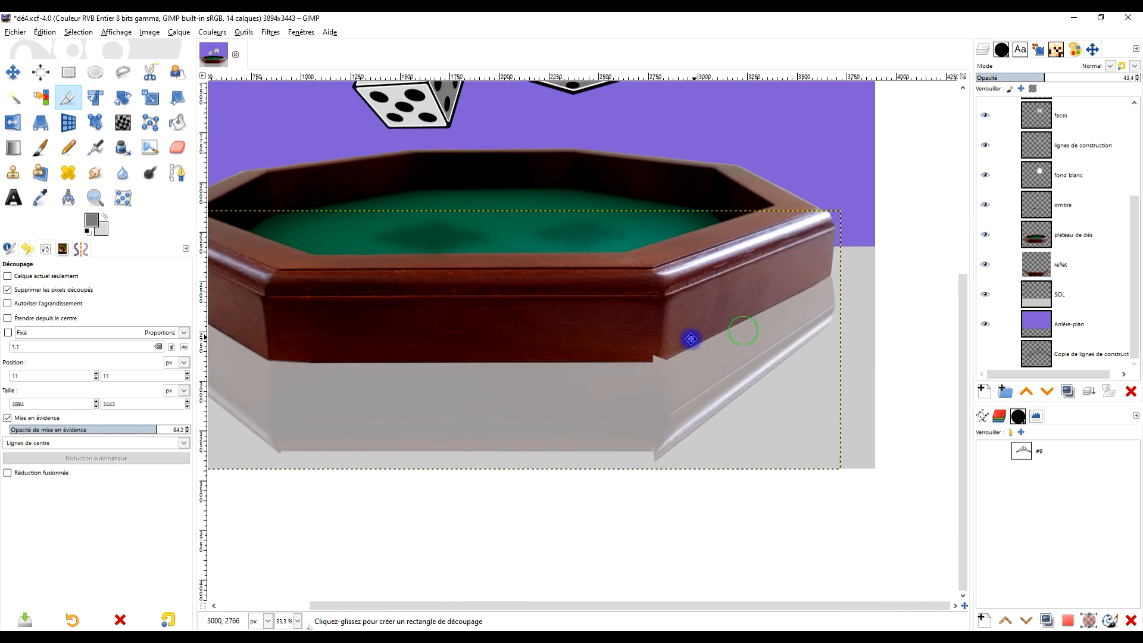
scroll(686, 333, "up", 5, "ctrl")
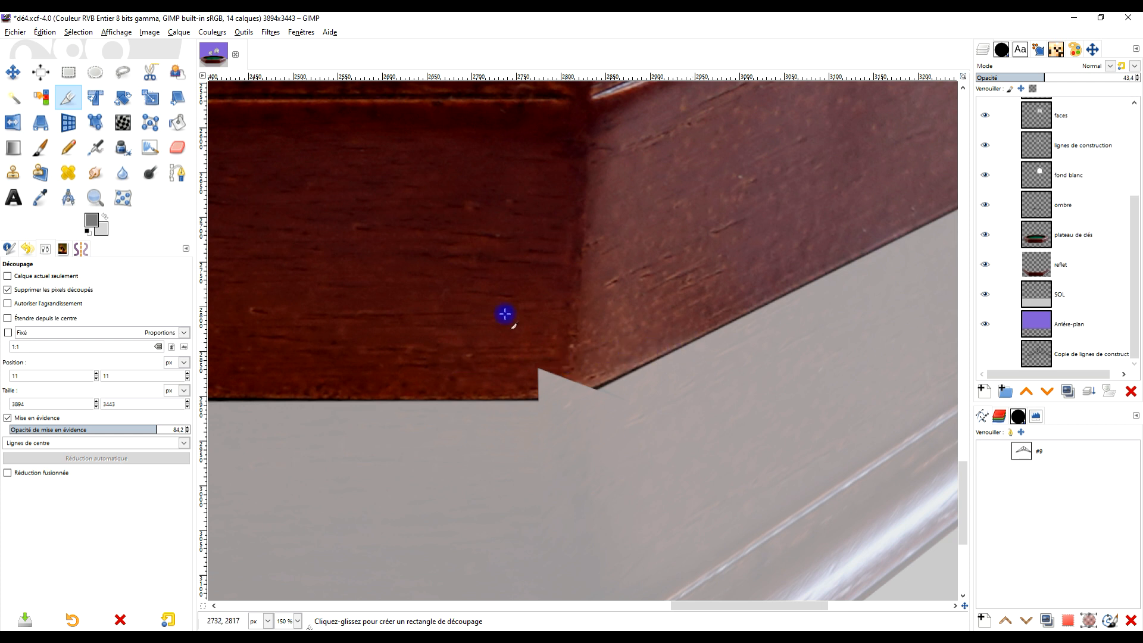
scroll(655, 361, "down", 3, "ctrl")
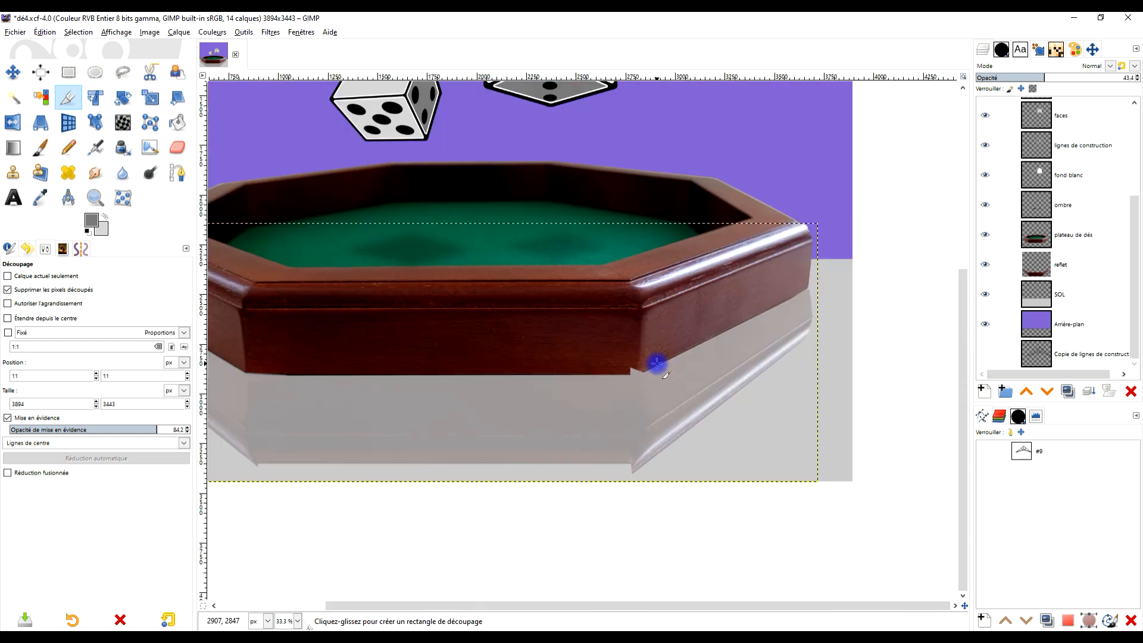
scroll(655, 361, "up", 2, "ctrl")
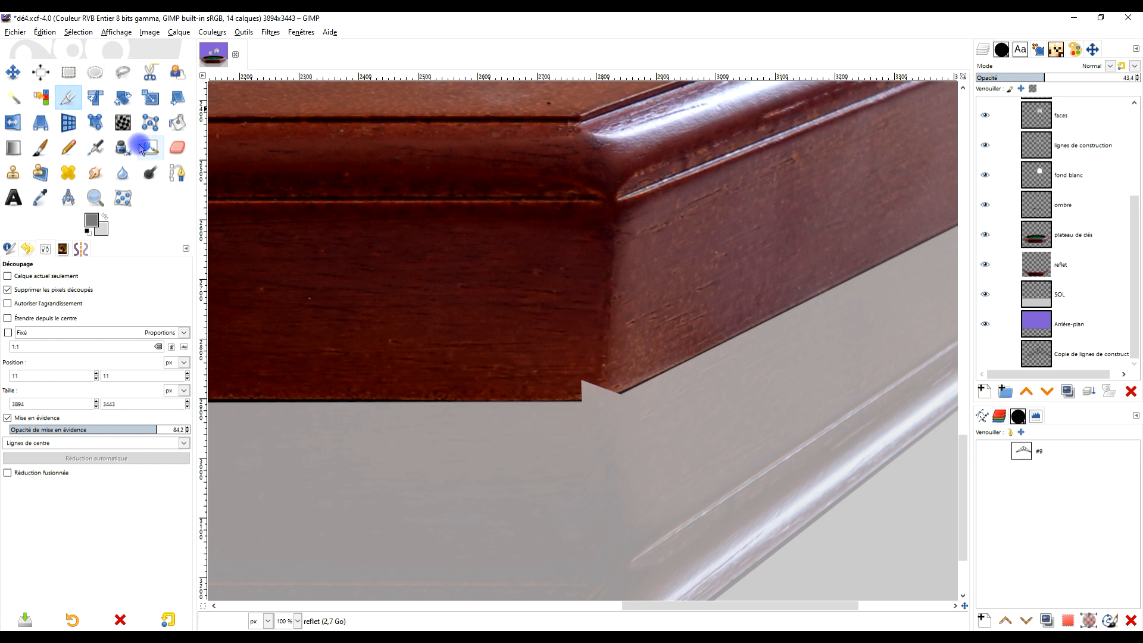
left_click(13, 172)
scroll(610, 327, "up", 1, "ctrl")
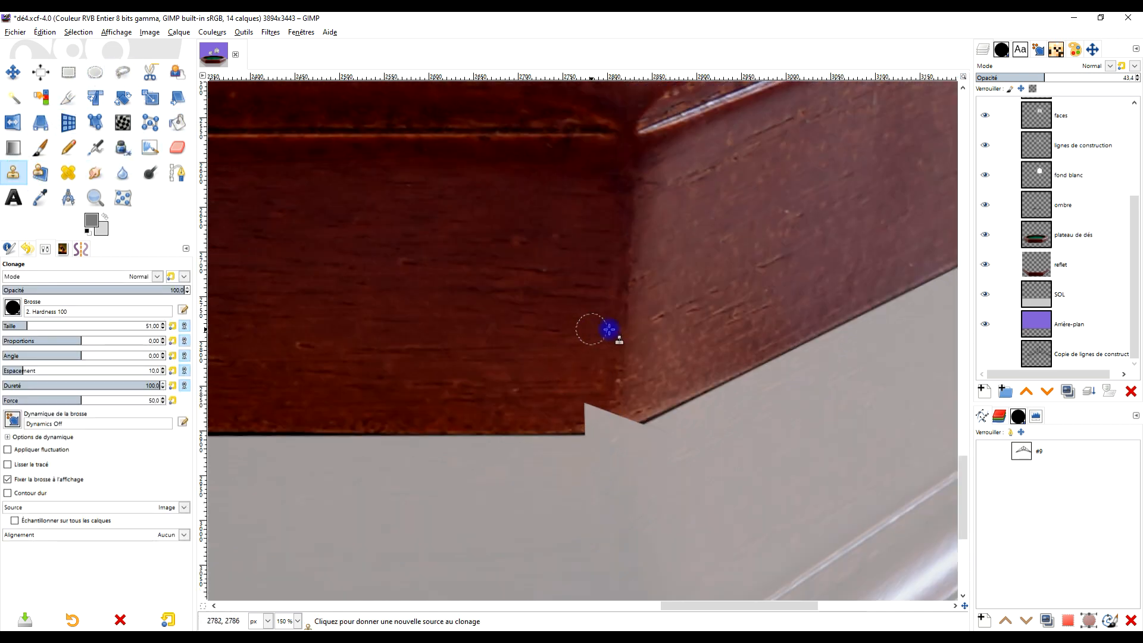
left_click(51, 325)
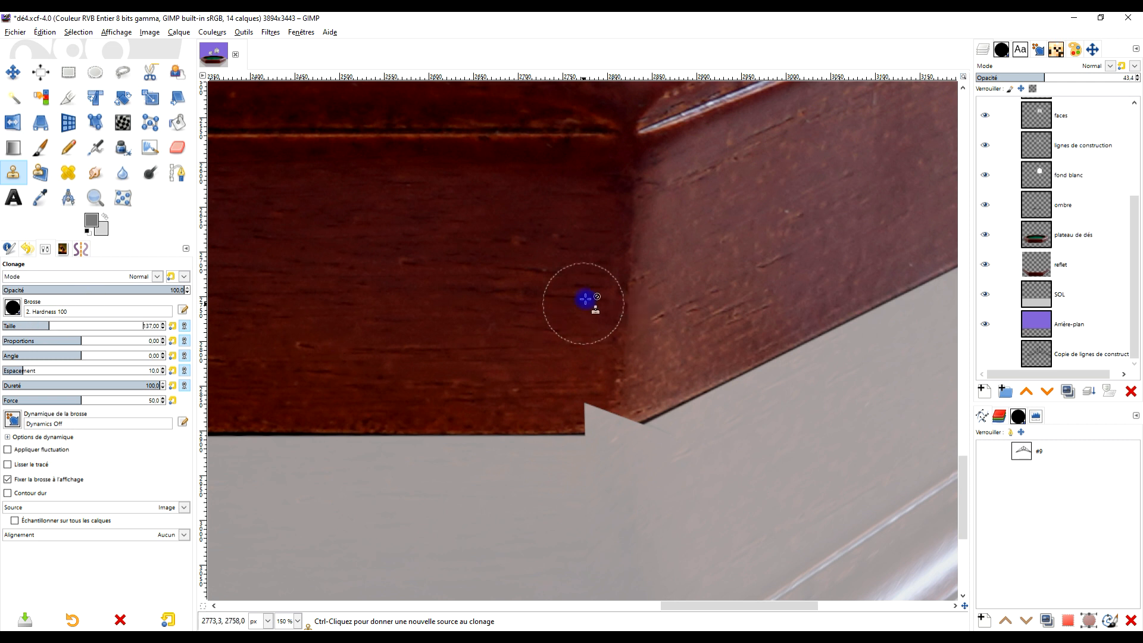
left_click(625, 293, "ctrl")
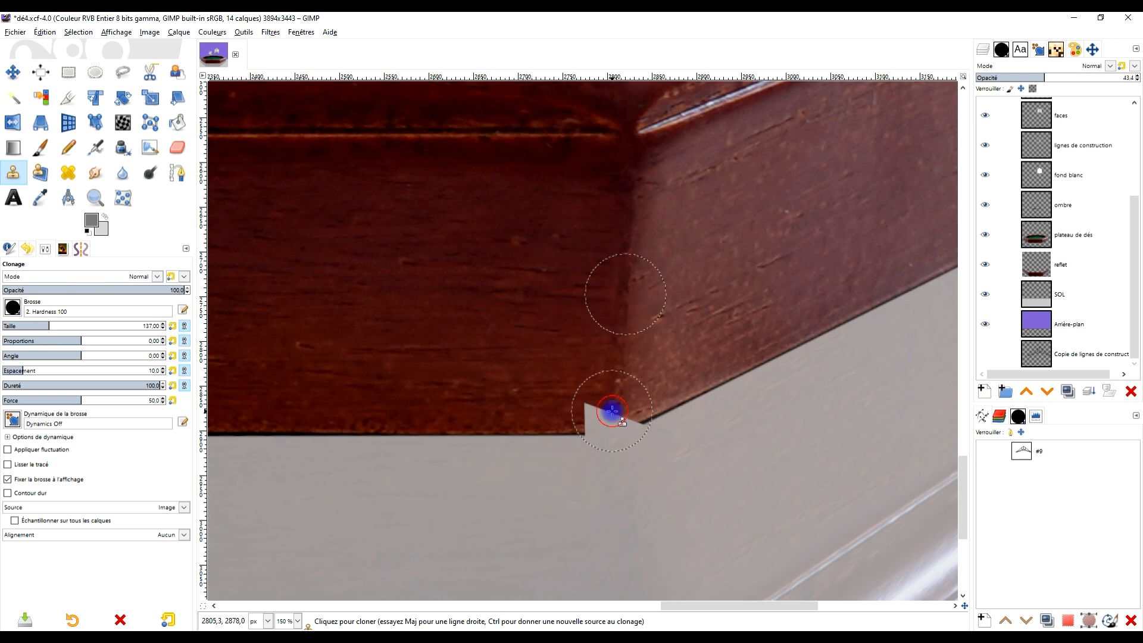
left_click(1057, 235)
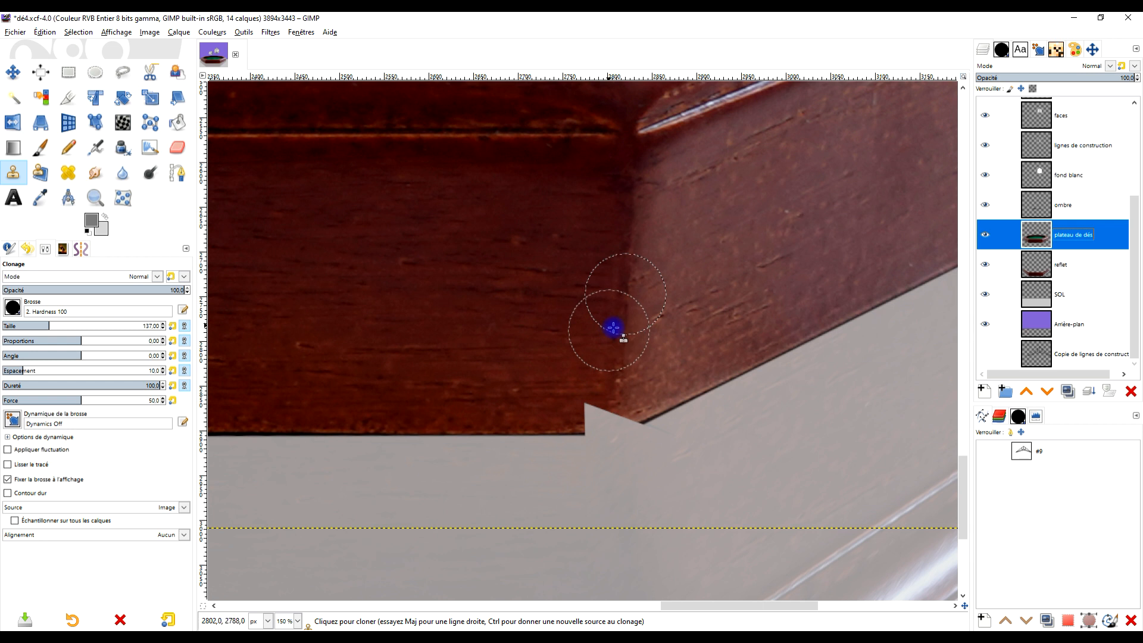
left_click(625, 300, "ctrl")
left_click(616, 420)
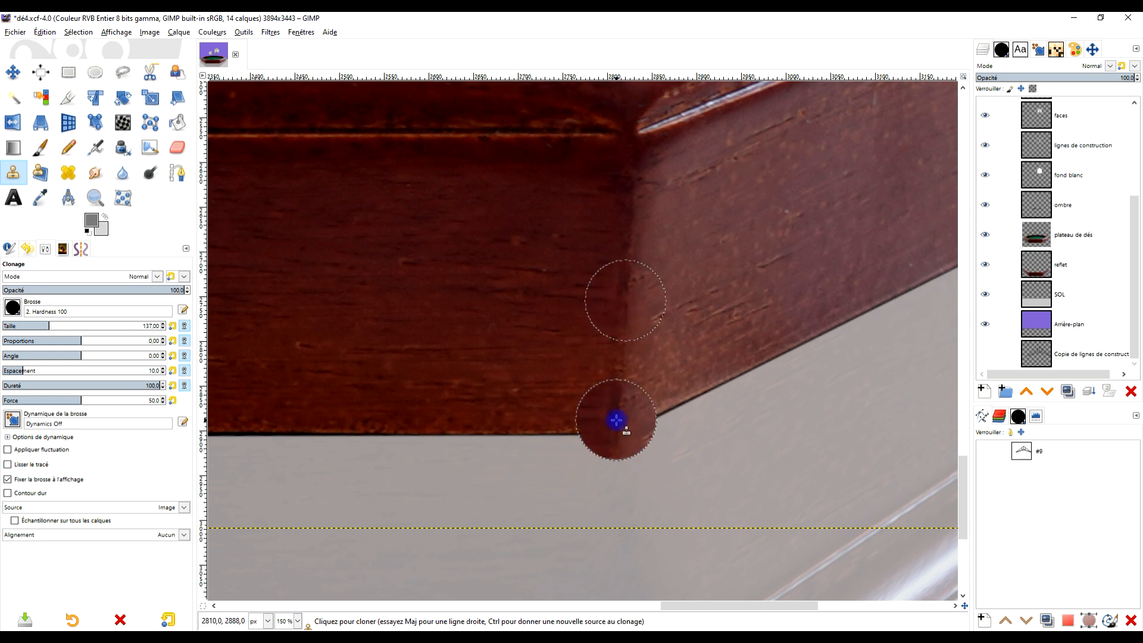
- Freehand-select the cloned wood overhanging the tray's front-right base corner on plateau de dés, delete it and clear the selection
left_click(123, 72)
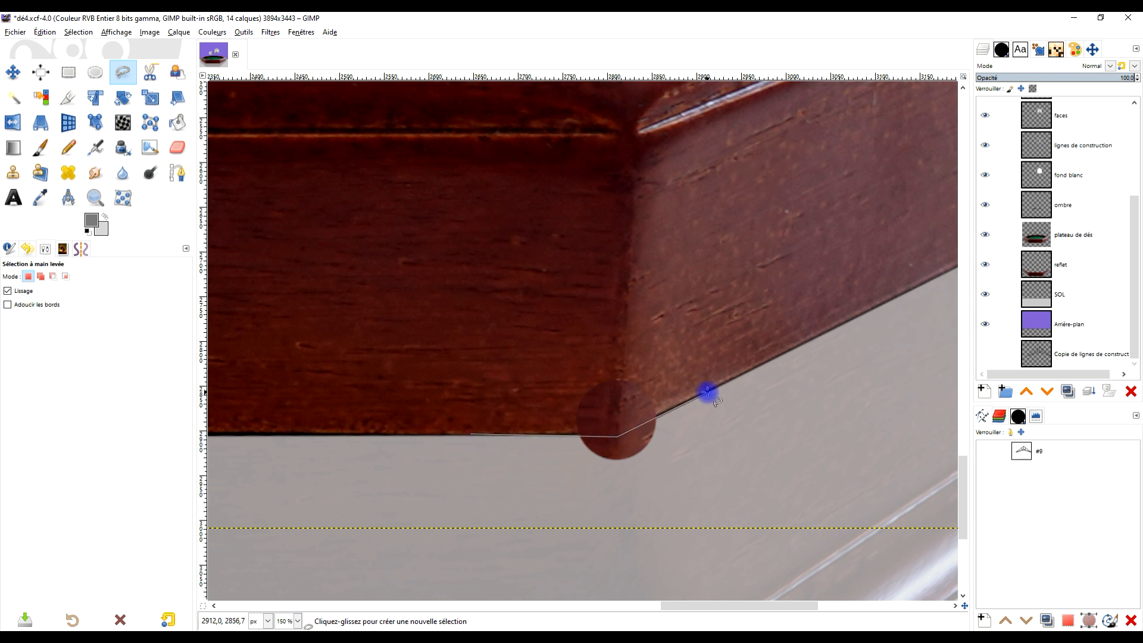
left_click(726, 457)
left_click(565, 518)
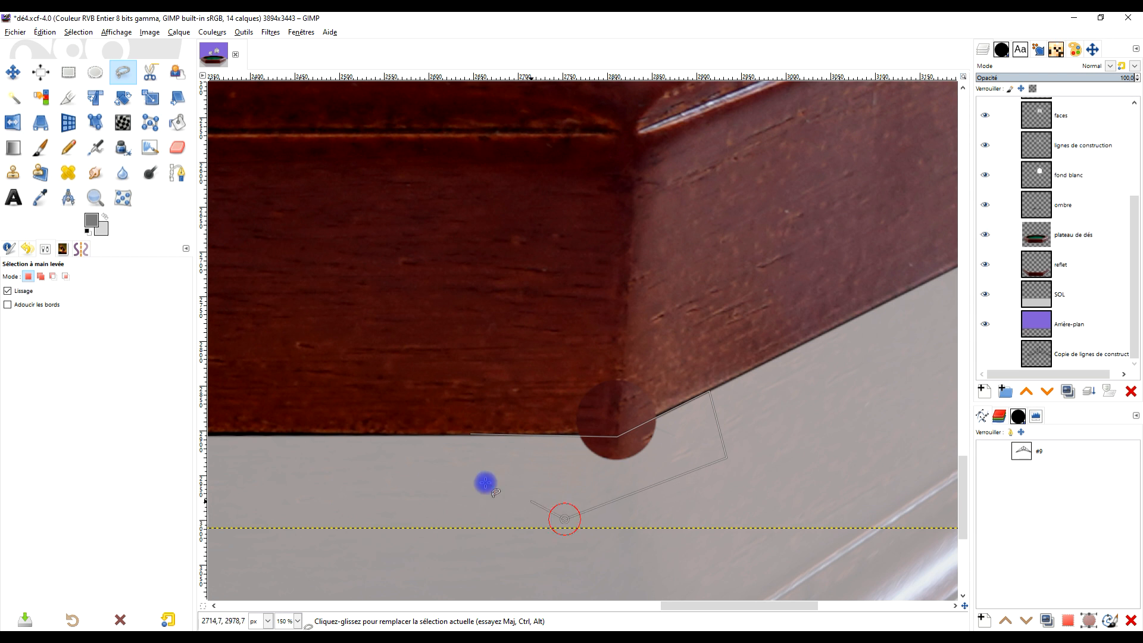
left_click(473, 434)
key("Return")
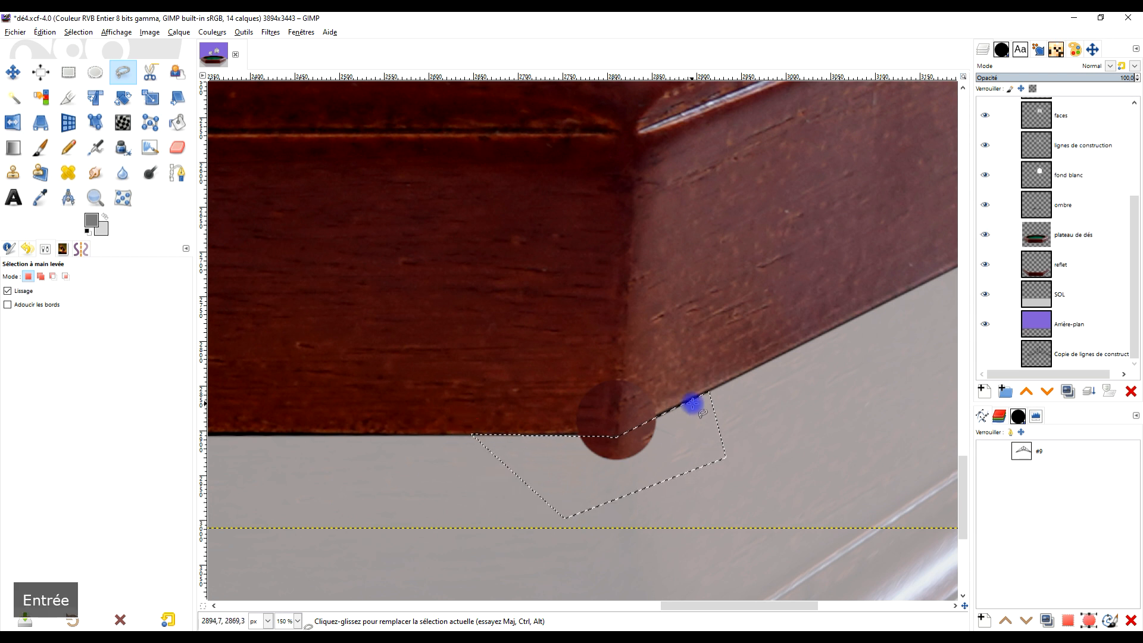
key("Delete")
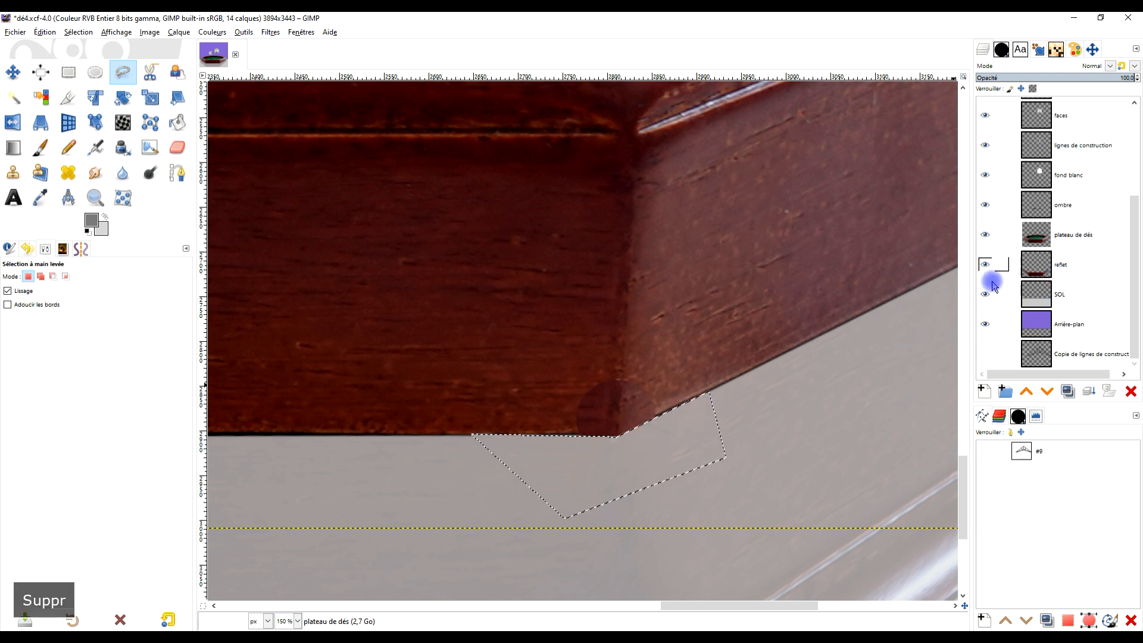
scroll(667, 383, "up", 2)
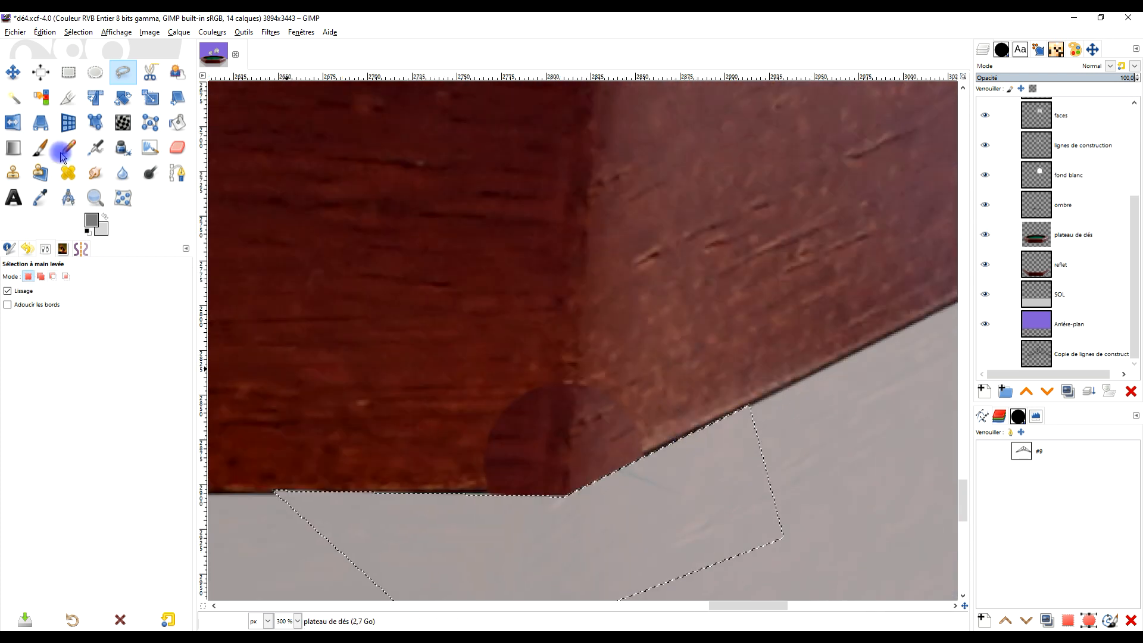
left_click(69, 72)
left_click(256, 236)
- Blend the cloned corner patch into the surrounding wood with the Heal tool, using the Hardness 050 brush at sizes 51 and 137
left_click(68, 173)
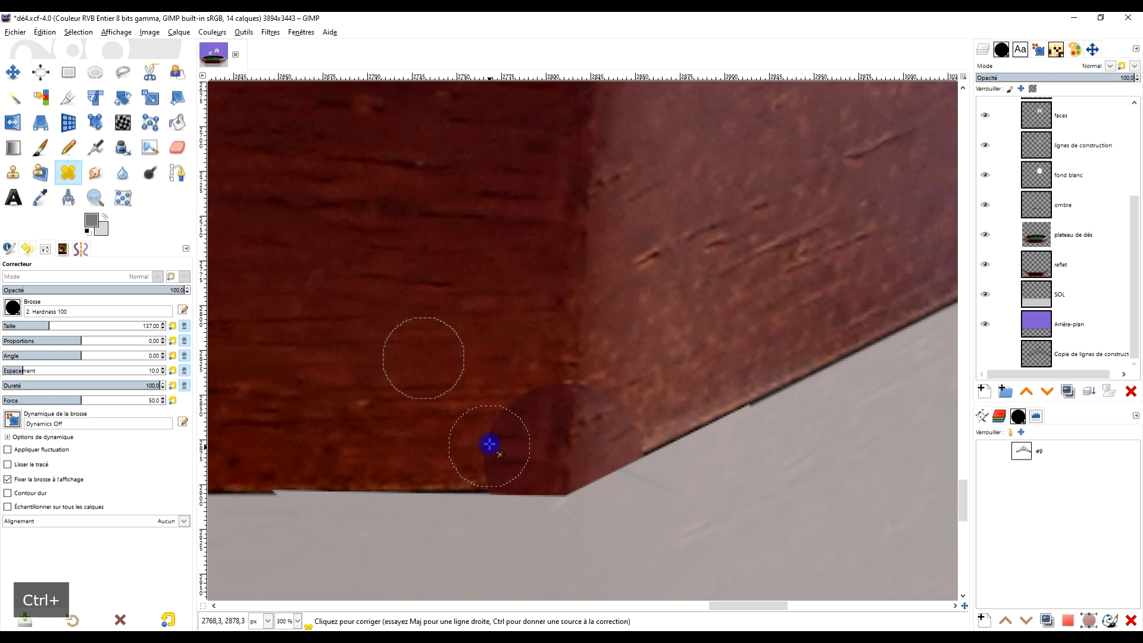
key("ctrl+z")
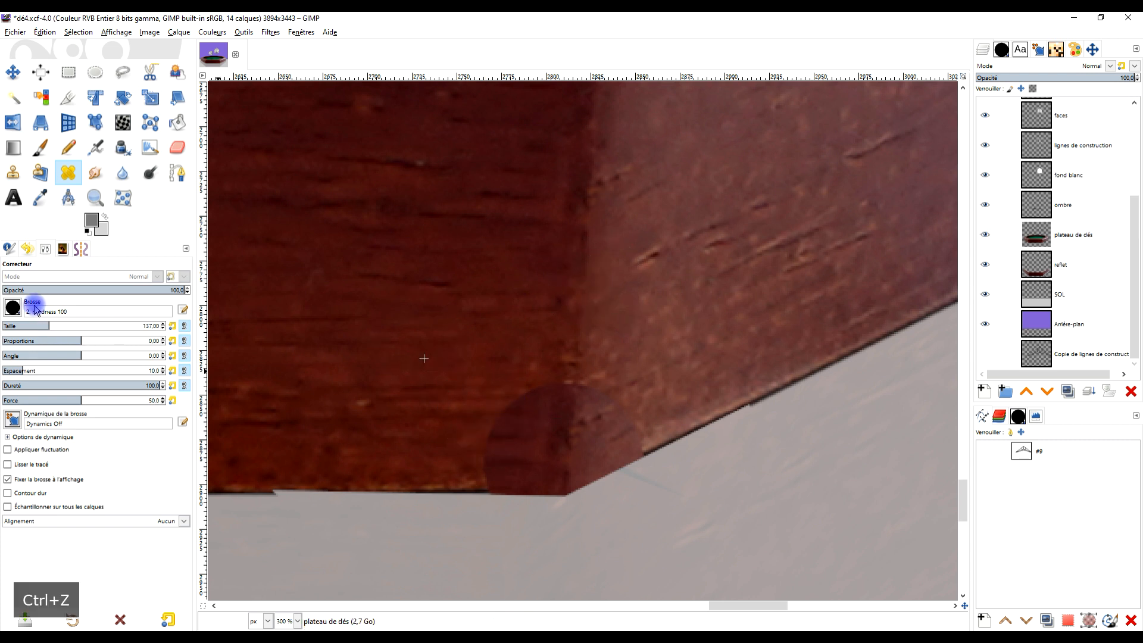
left_click(34, 308)
double_click(29, 343)
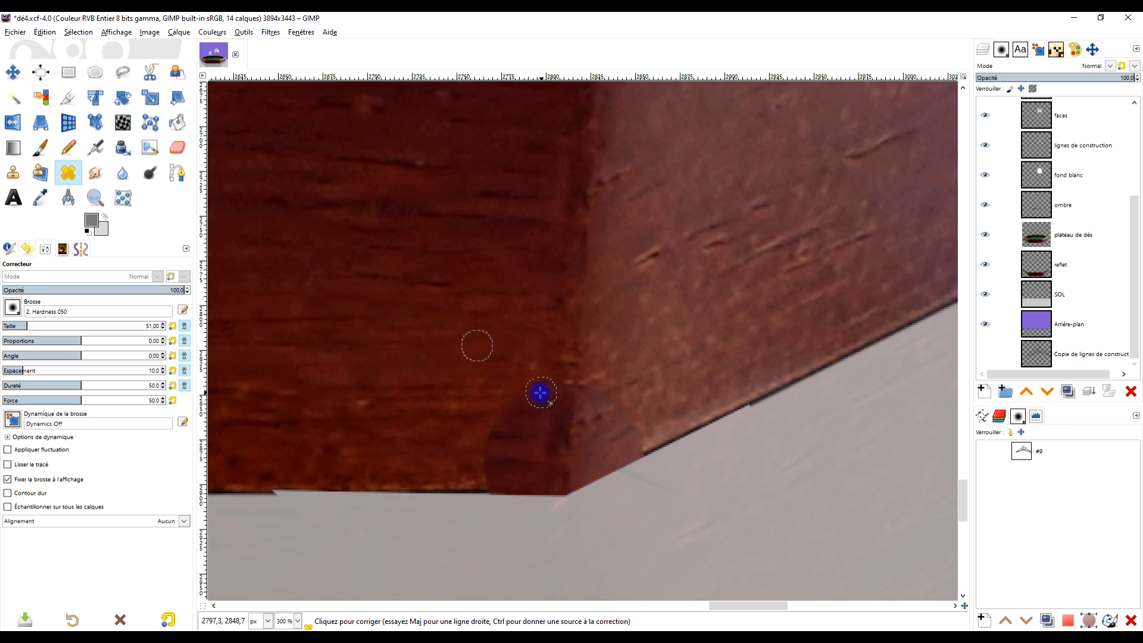
left_click(650, 331, "ctrl")
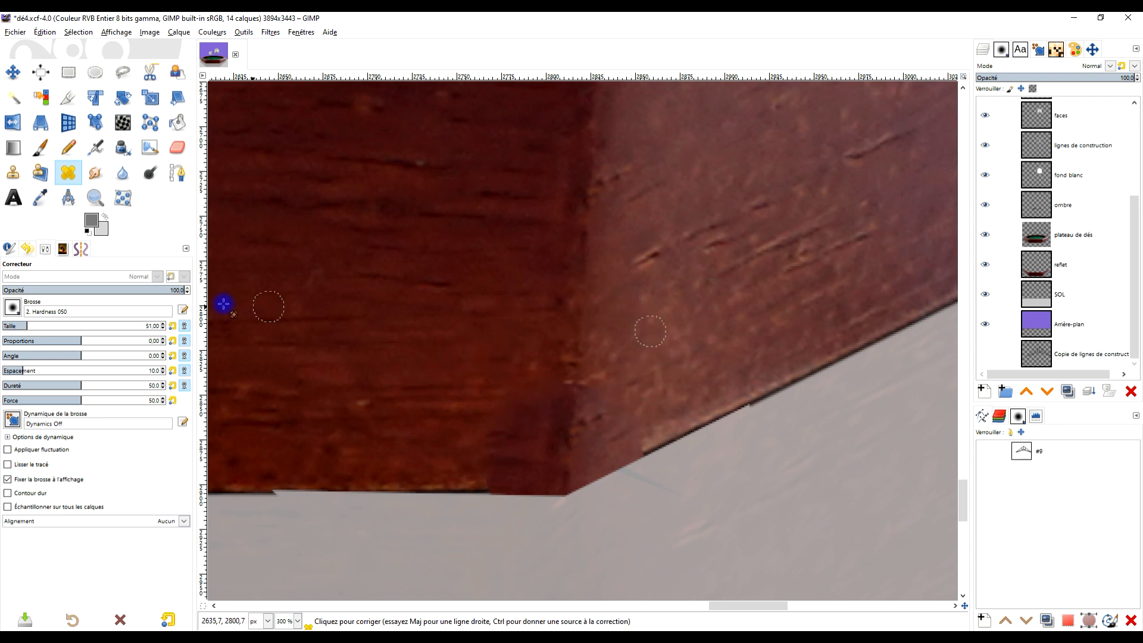
left_click(52, 326)
left_click(443, 299, "ctrl")
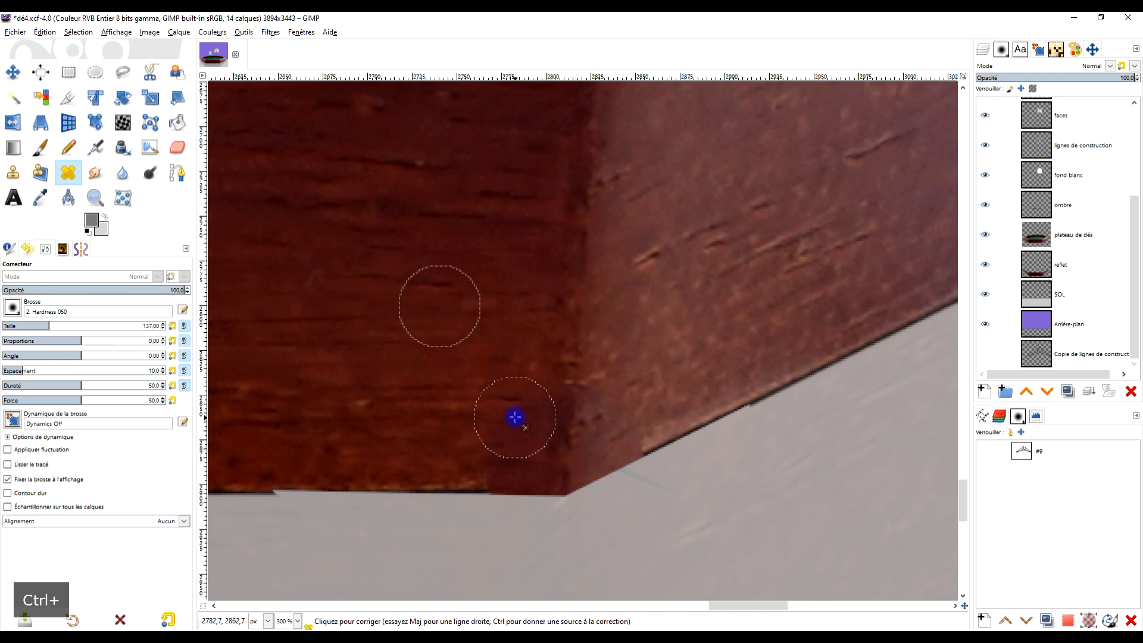
left_click(582, 310, "ctrl")
left_click(567, 429)
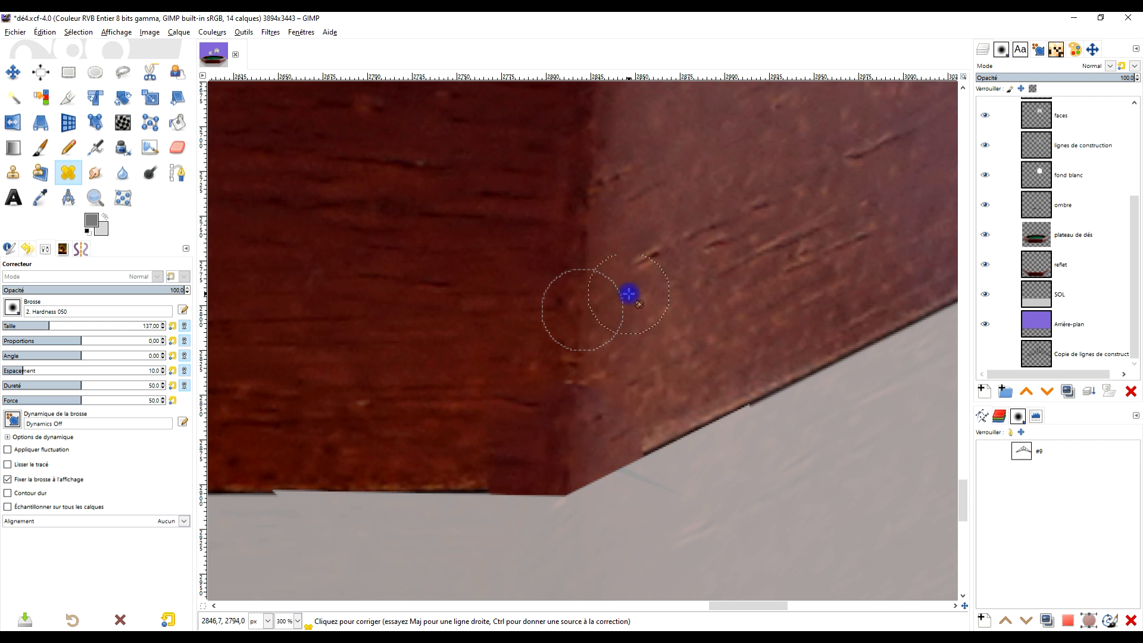
scroll(617, 326, "up", 1)
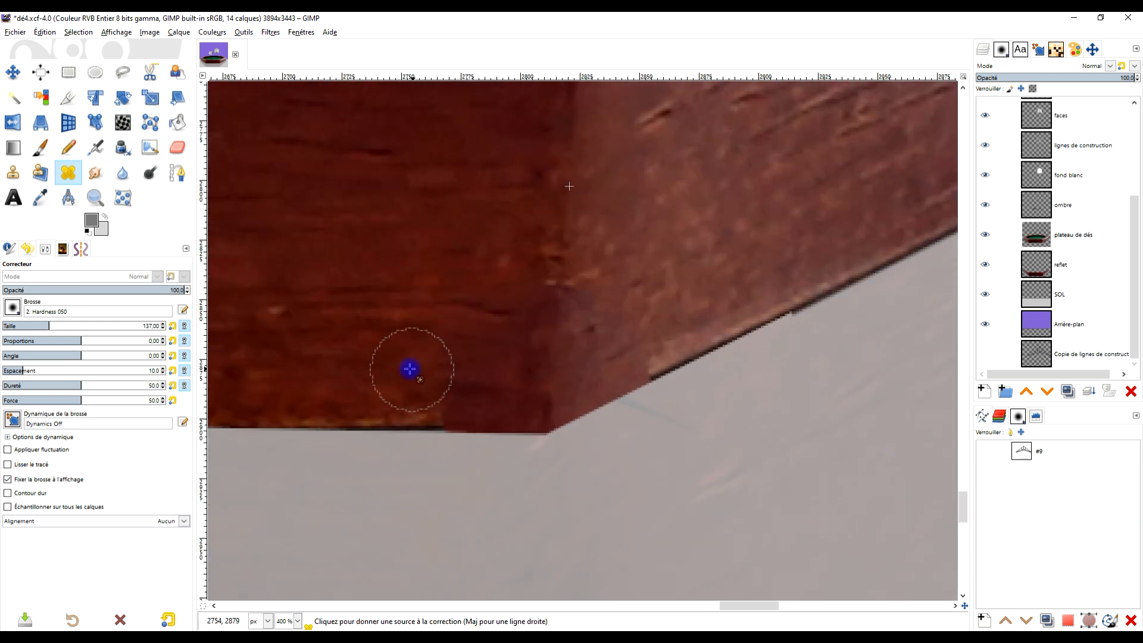
left_click(376, 372, "ctrl")
left_click(439, 405)
key("ctrl+z")
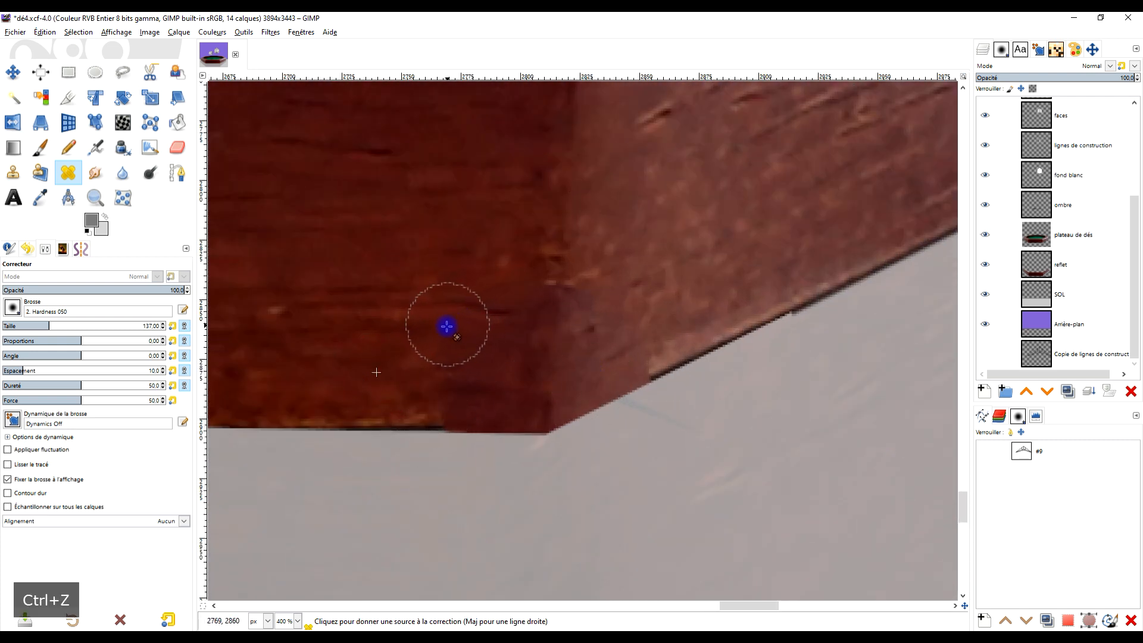
- Clone the dark base edge of the tray's front face over the broken stretch beside the corner, using the Hardness 050 brush at size 137
scroll(447, 326, "down", 7)
left_click_drag(462, 351, 570, 385)
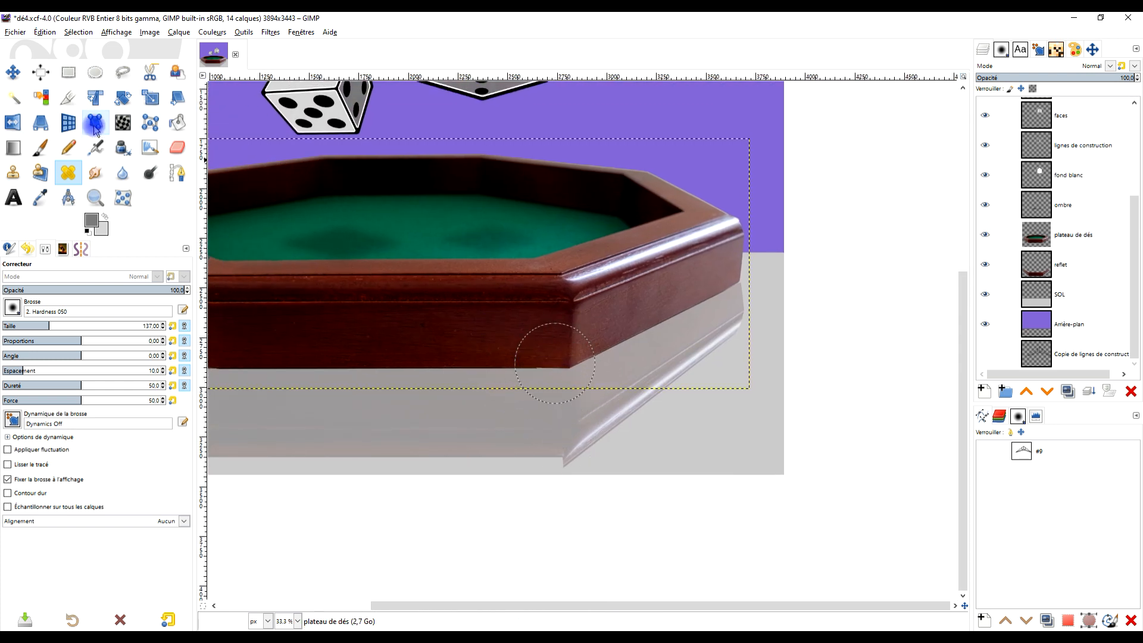
left_click(95, 72)
scroll(643, 227, "down", 2)
scroll(585, 303, "up", 2)
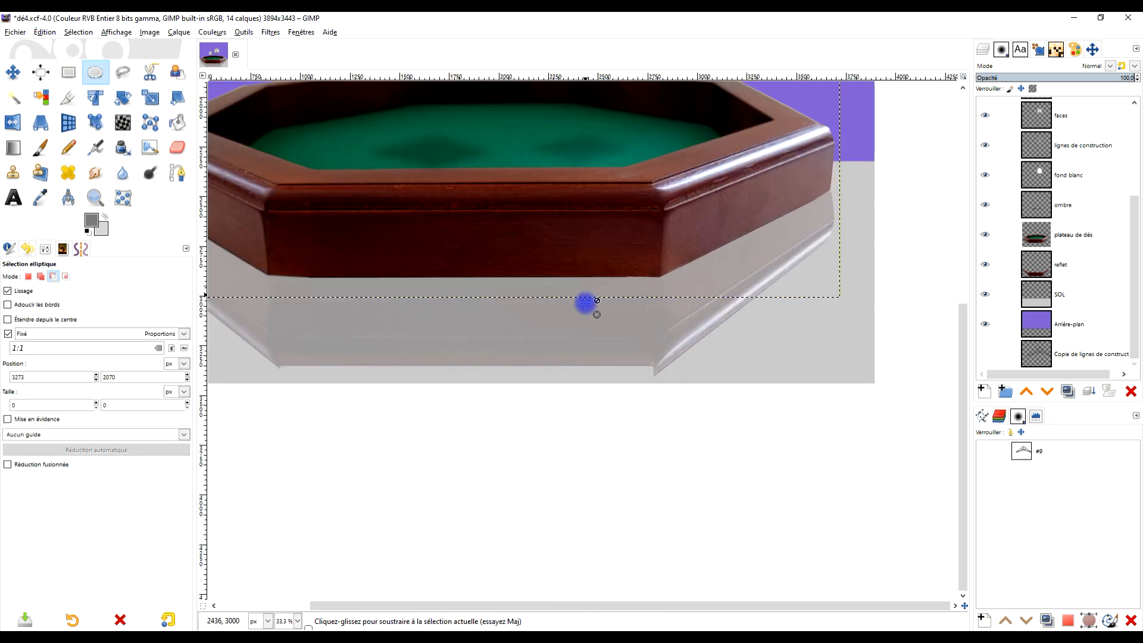
scroll(585, 304, "up", 4)
scroll(705, 235, "up", 1)
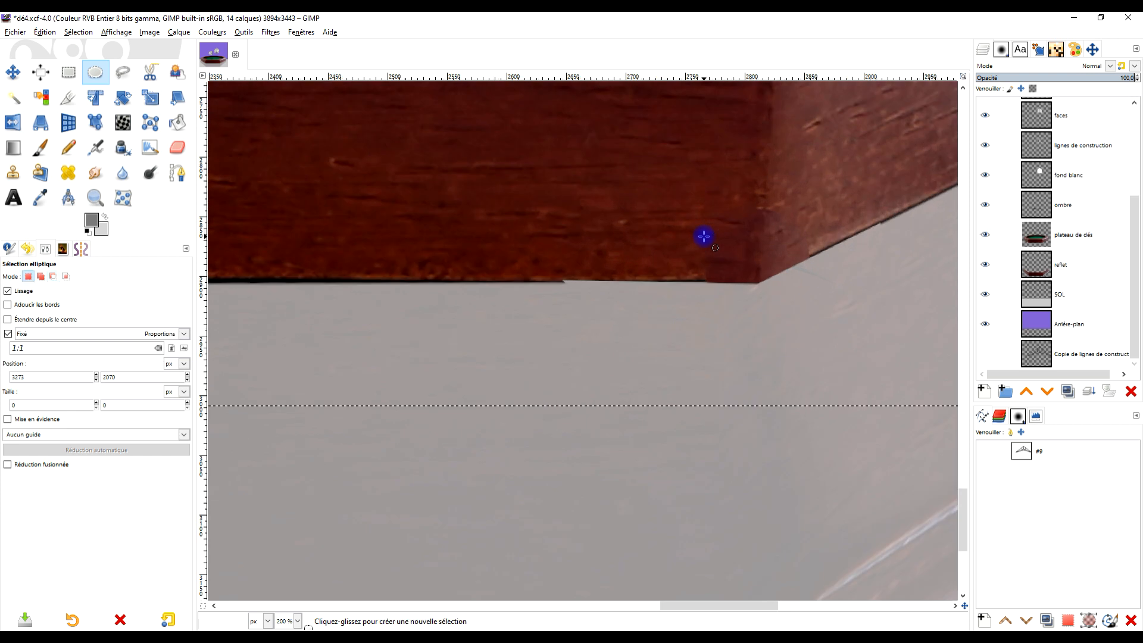
left_click(13, 172)
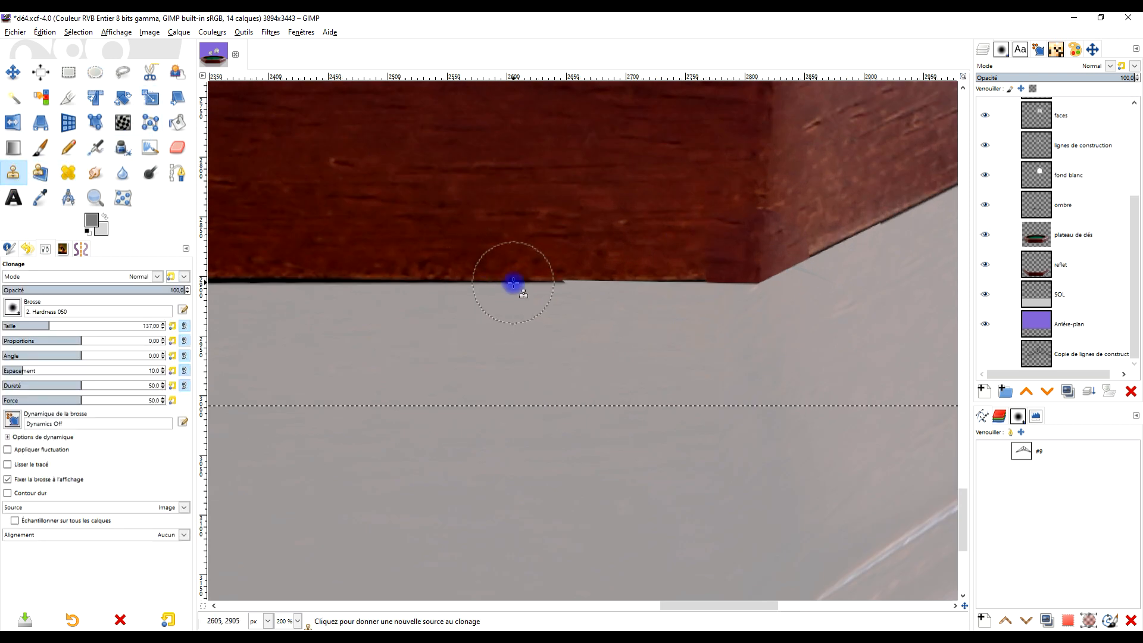
left_click(513, 280, "ctrl")
mouse_move(577, 281)
left_mouse_down()
mouse_move(638, 275)
mouse_move(625, 278)
left_mouse_up()
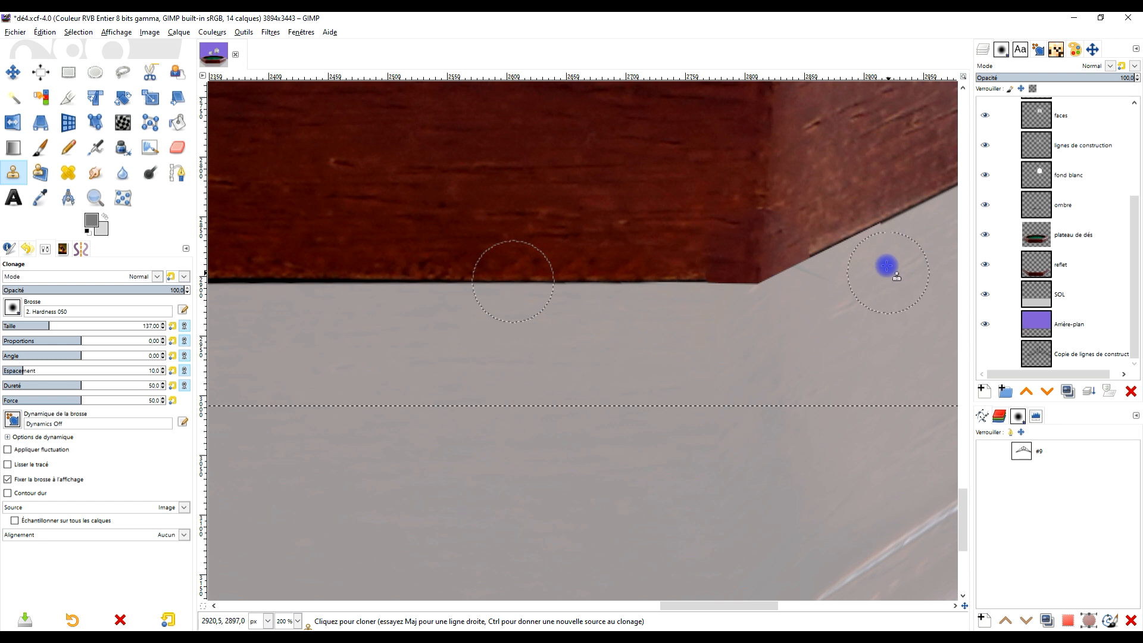
- Examine the repaired base corner and the reflection's protruding right corner against the whole tray
scroll(867, 248, "down", 3, "ctrl")
scroll(622, 289, "down", 2, "ctrl")
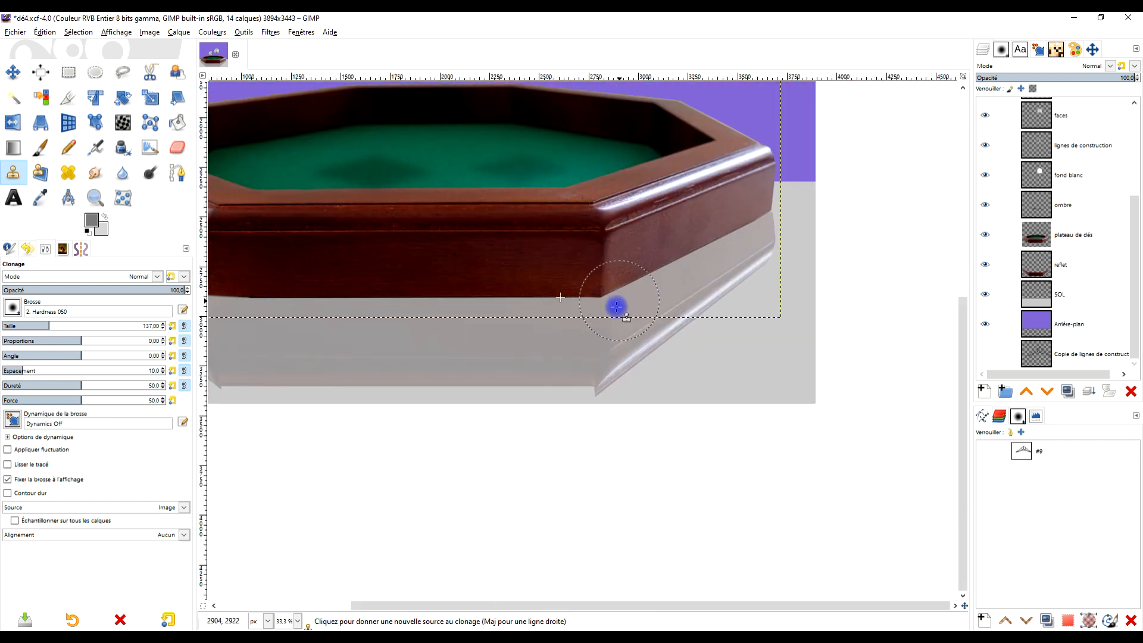
left_click(95, 72)
left_click(480, 232)
scroll(489, 255, "down", 3, "ctrl")
scroll(490, 256, "up", 3, "ctrl")
left_click_drag(770, 359, 730, 380)
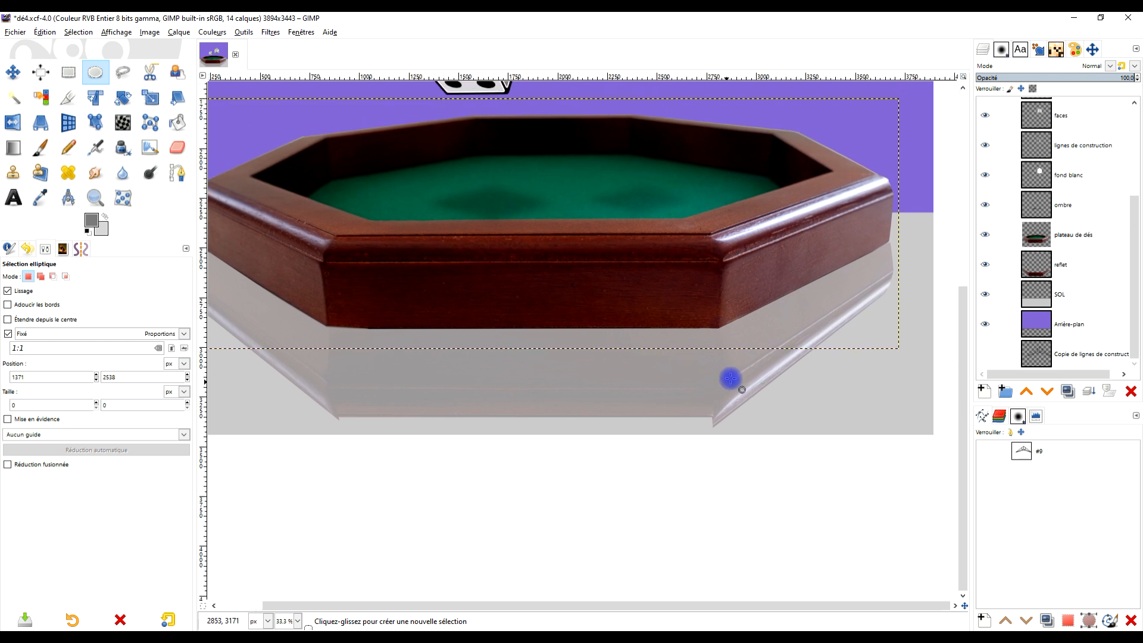
left_click_drag(804, 370, 757, 379)
- On the reflet layer, freehand-select the excess outside the reflection's slanted right edge and lower corner, delete it and clear the selection
left_click(1054, 263)
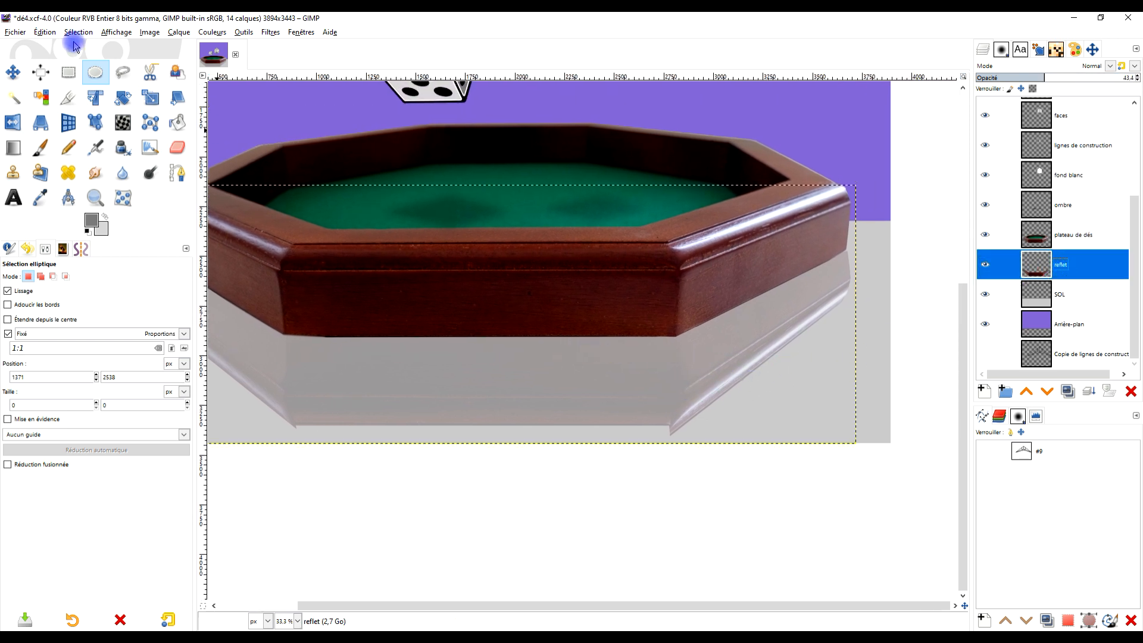
left_click(121, 70)
left_click(668, 426)
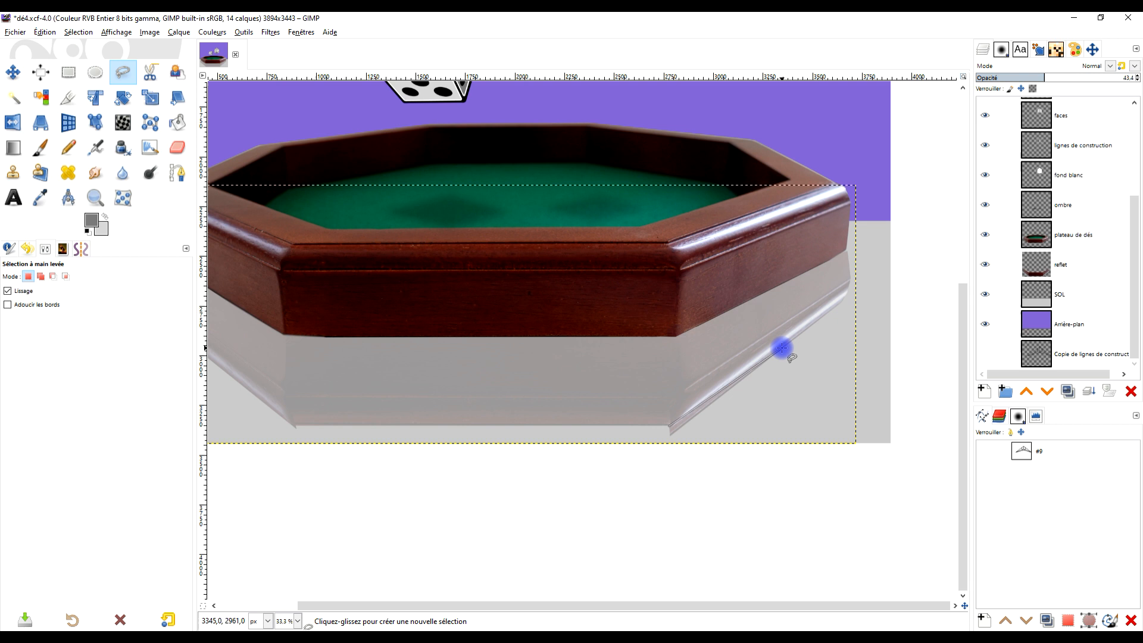
left_click_drag(832, 318, 801, 334)
left_click(827, 298)
left_click(810, 447)
left_click(633, 509)
left_click(636, 442)
key("Delete")
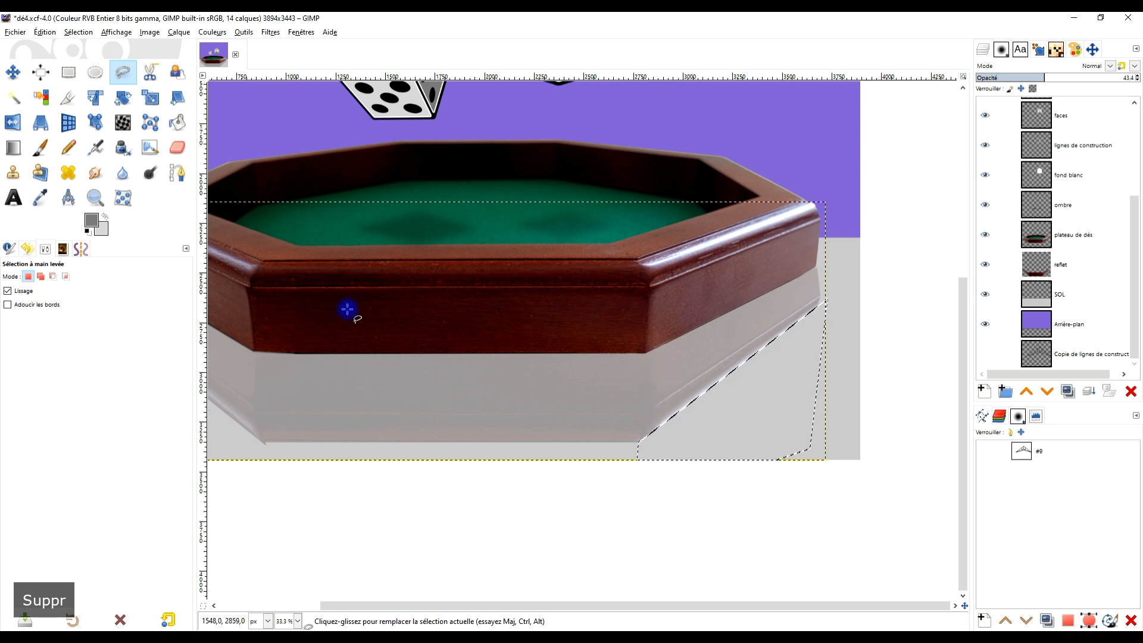
left_click(69, 72)
- Freehand-select the part of the reflection protruding beyond the tray's left side, delete it from the reflet layer and clear the selection
scroll(404, 219, "down", 2)
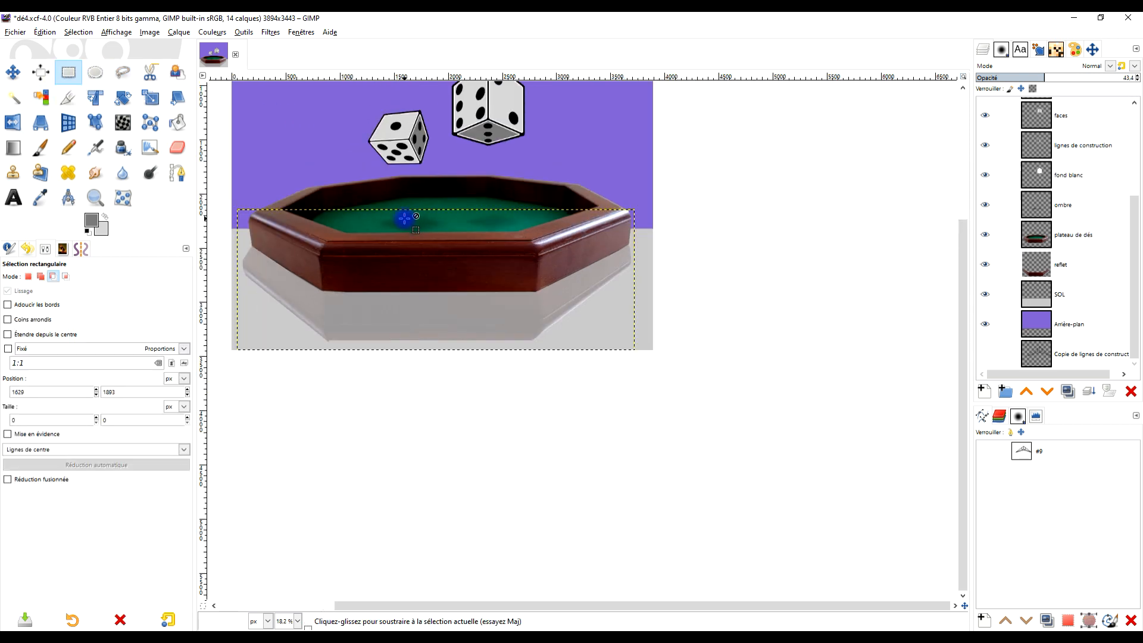
scroll(597, 316, "down", 2)
scroll(536, 291, "up", 3)
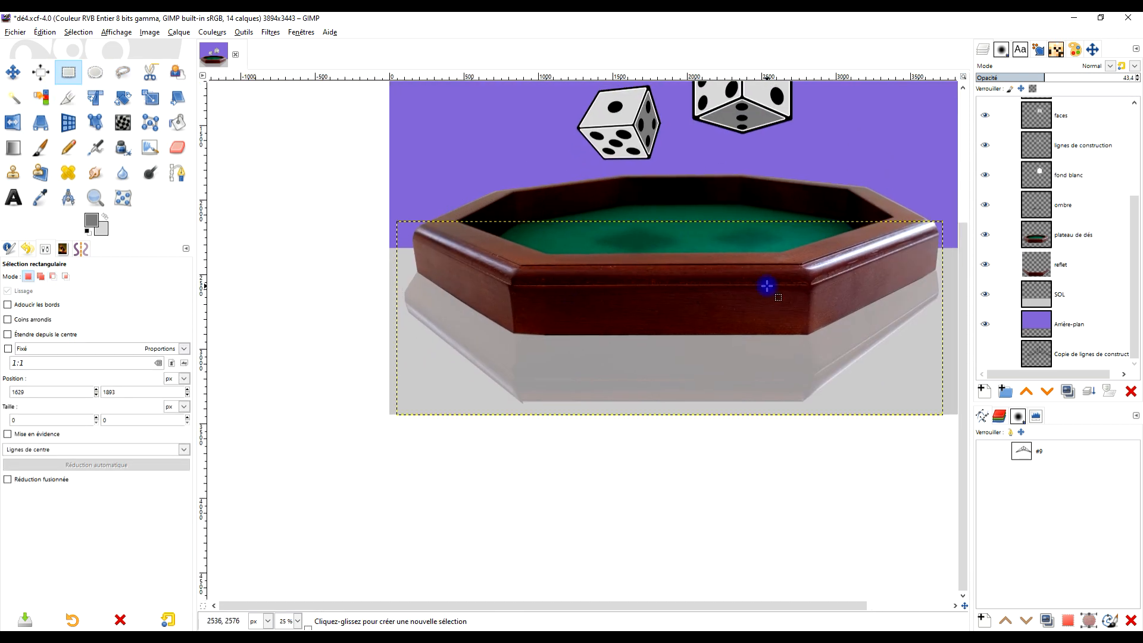
scroll(702, 382, "up", 2)
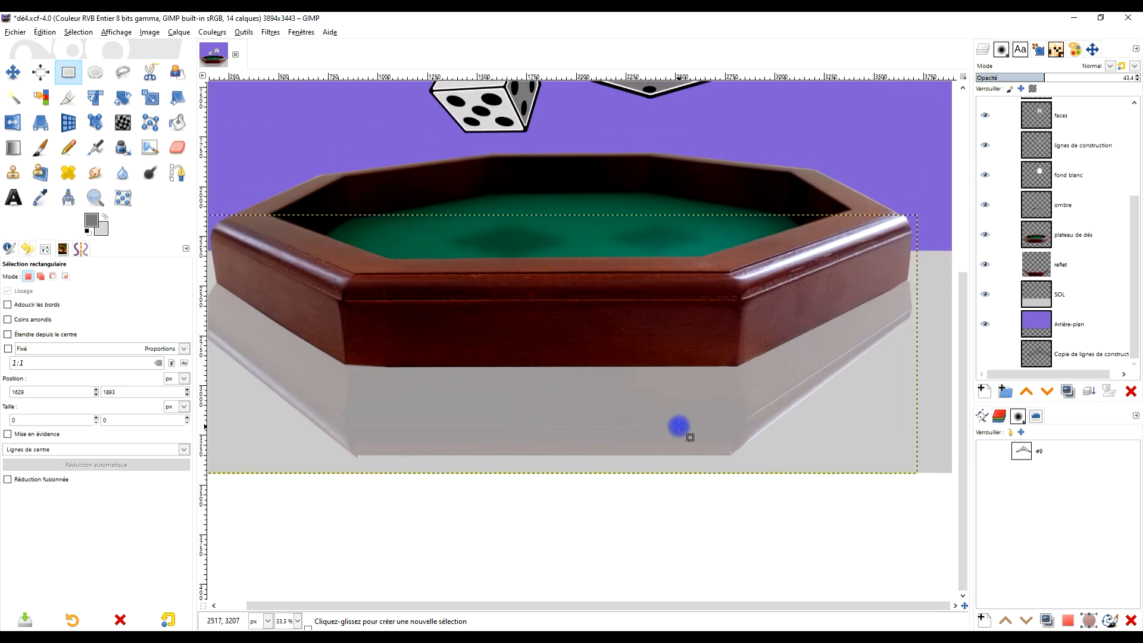
scroll(497, 332, "down", 2)
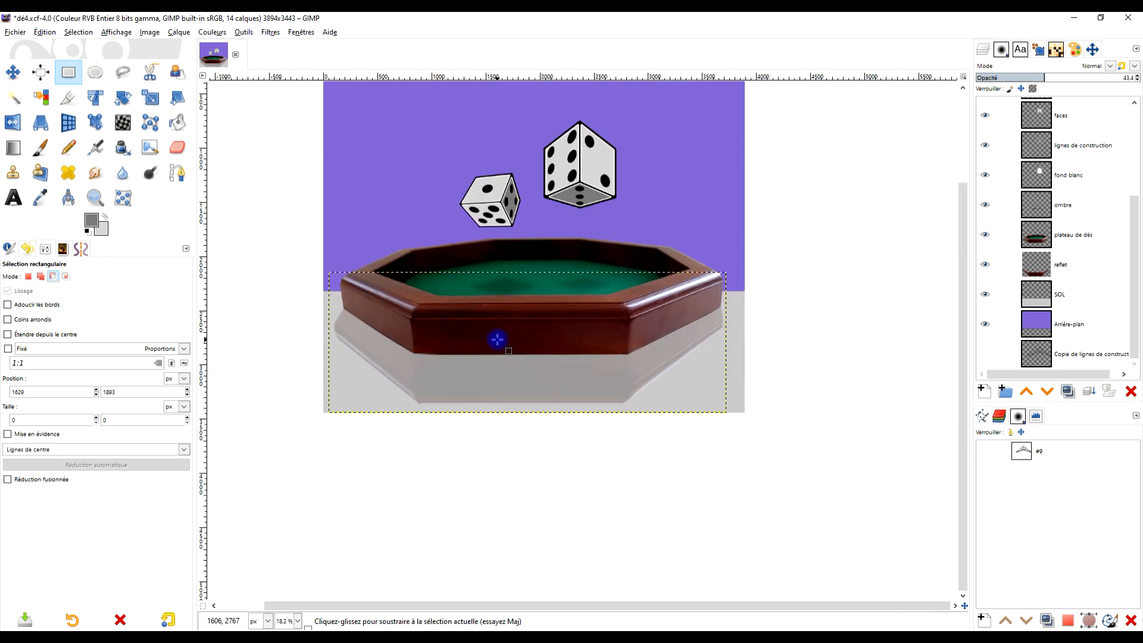
scroll(402, 329, "up", 2)
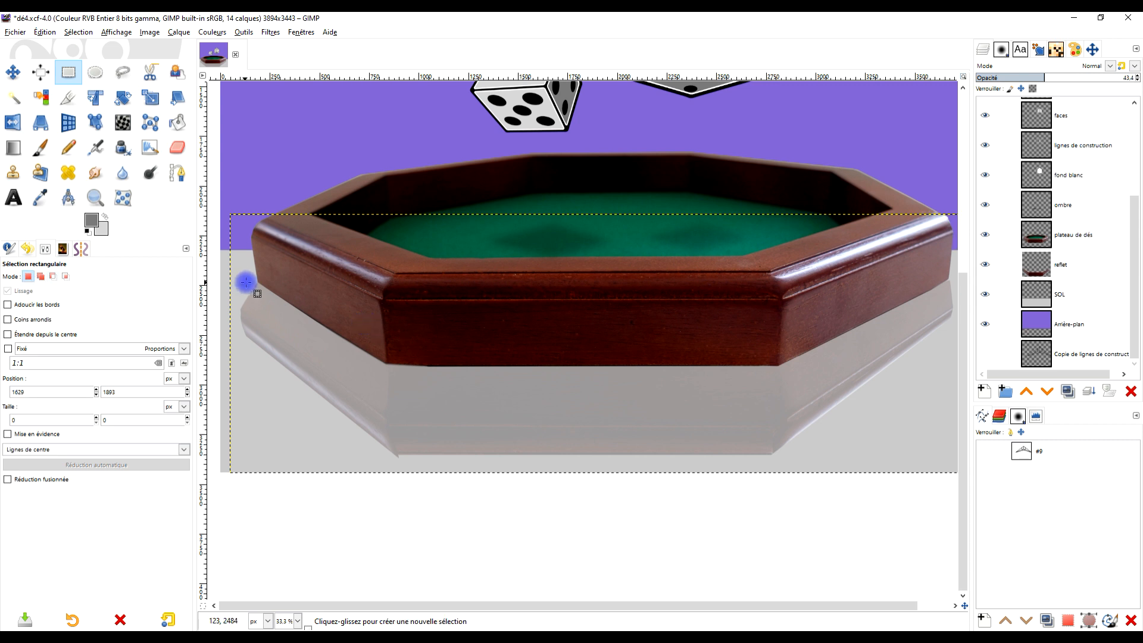
left_click(122, 72)
left_click(256, 279)
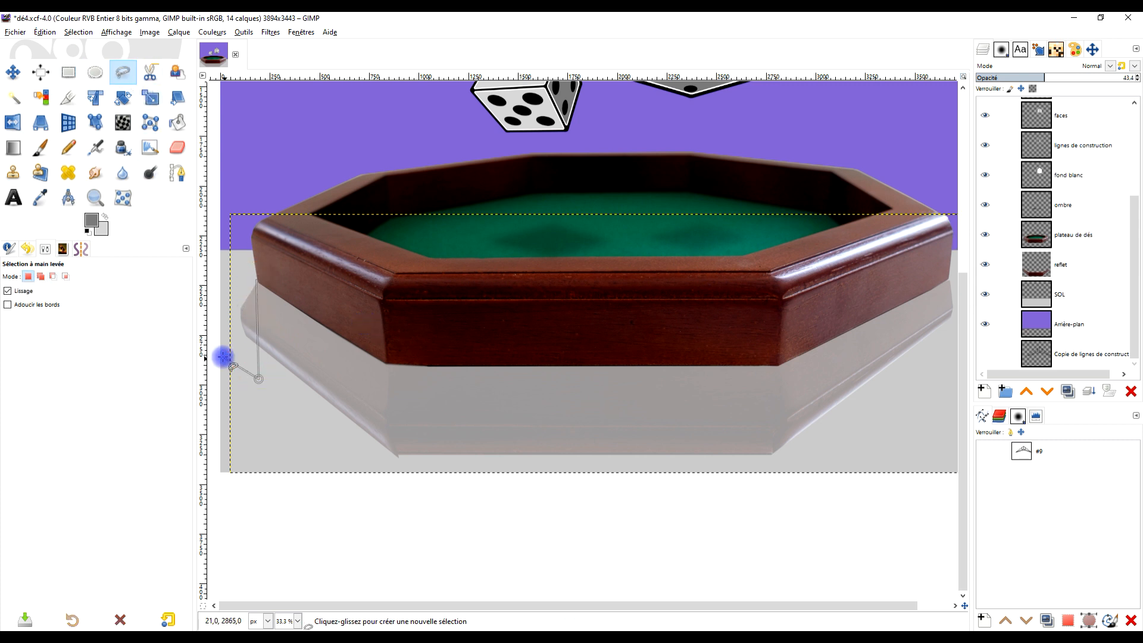
left_click(232, 332)
left_click(225, 274)
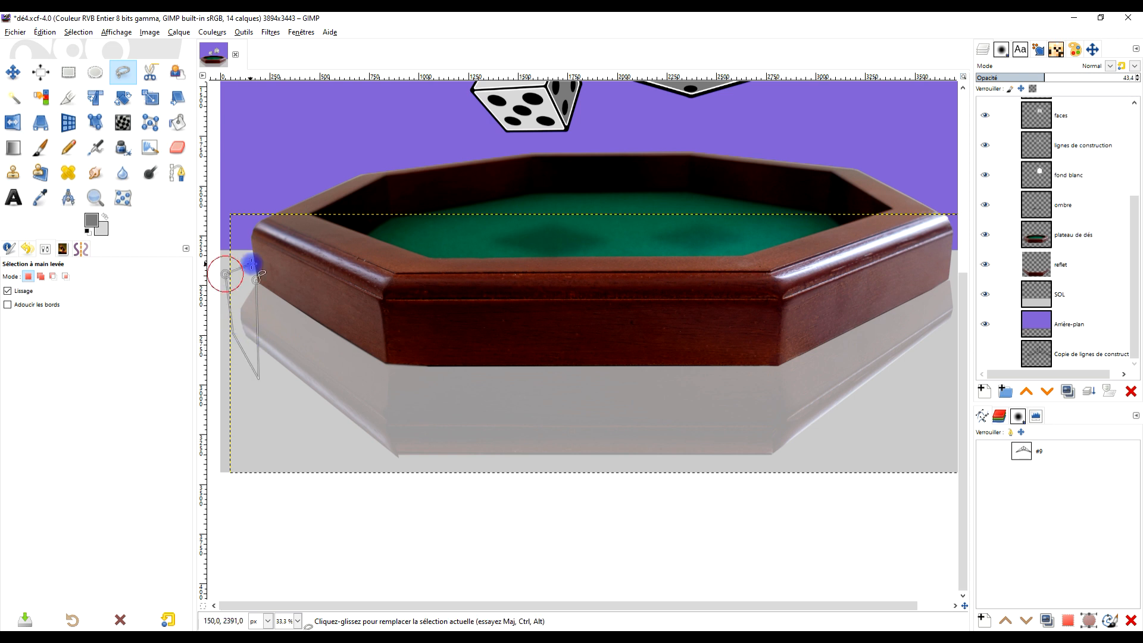
key("Delete")
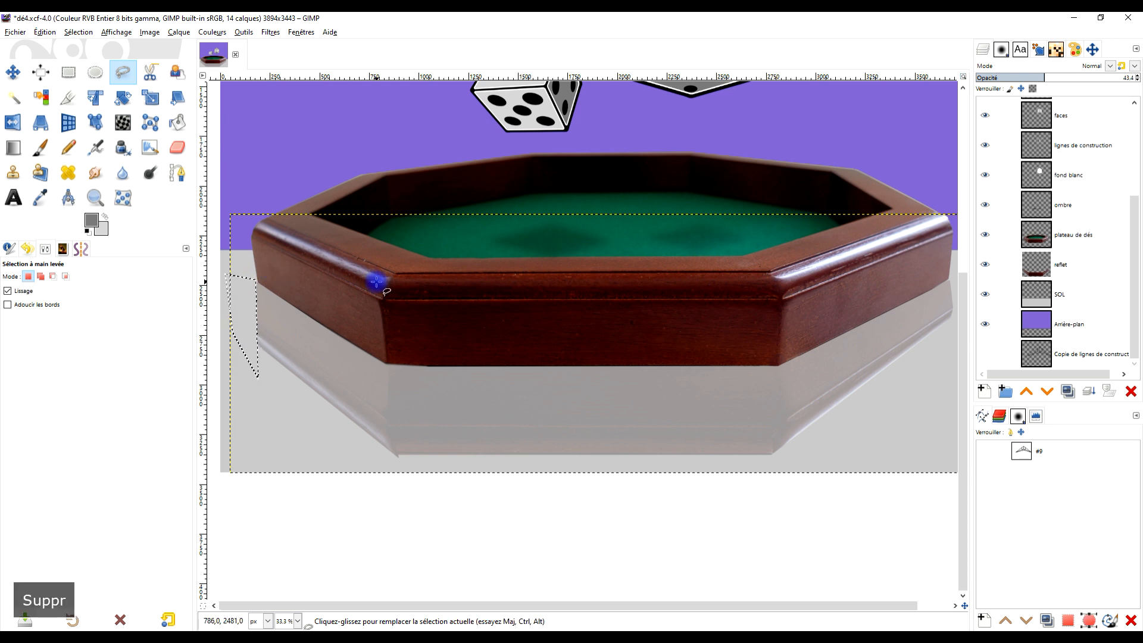
left_click(70, 72)
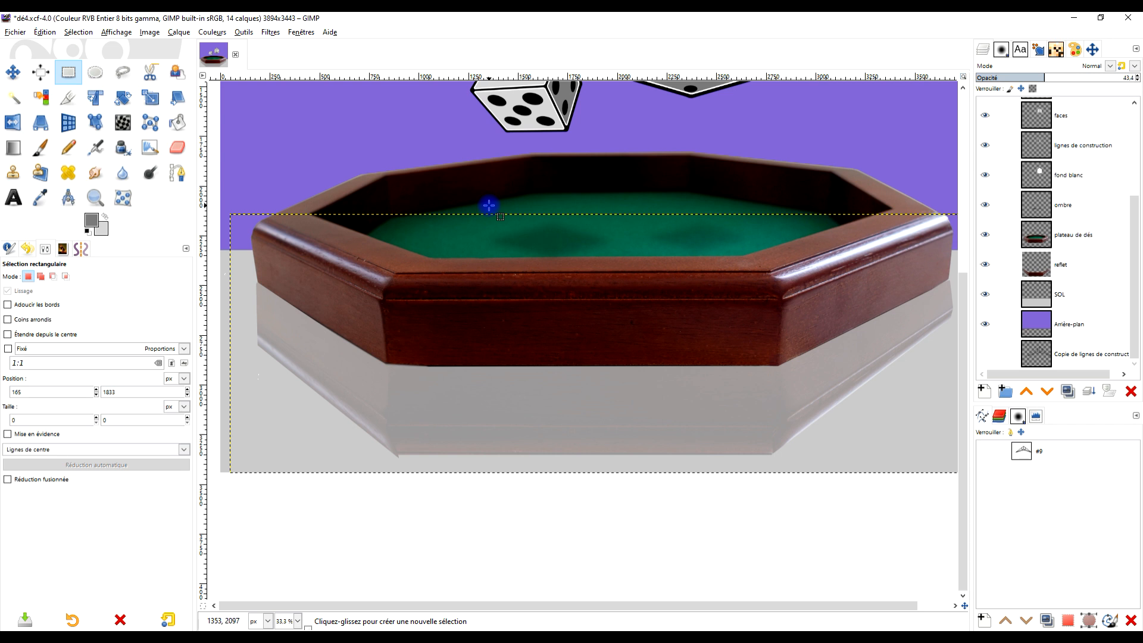
- Crop the reflet layer to its visible content
scroll(658, 247, "down", 1, "ctrl")
scroll(662, 271, "up", 2, "ctrl")
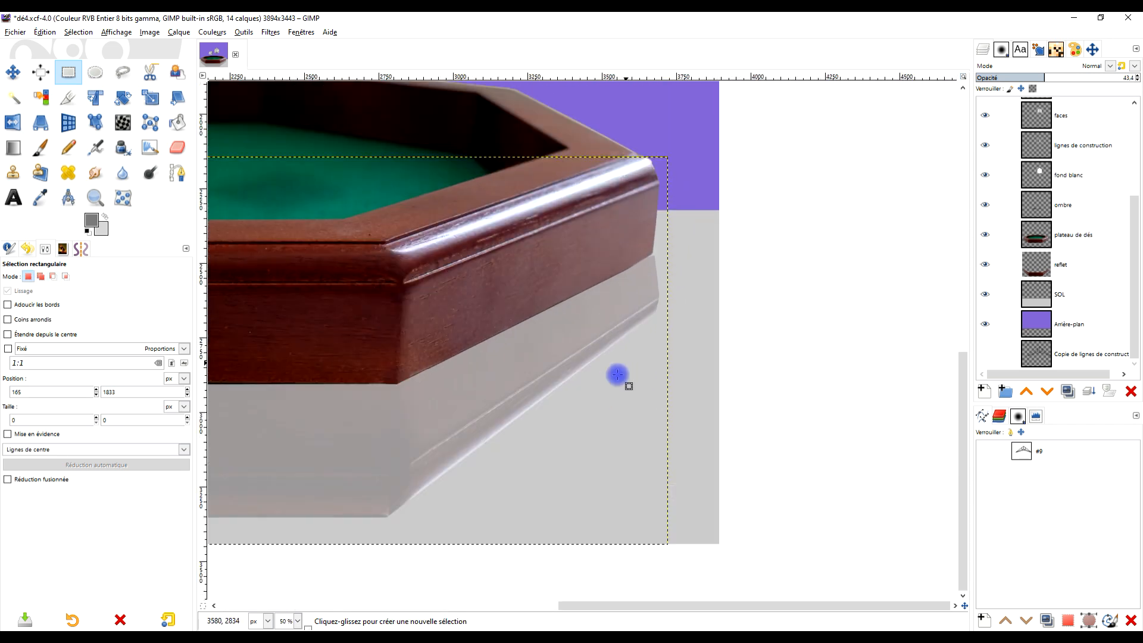
scroll(617, 374, "down", 2, "ctrl")
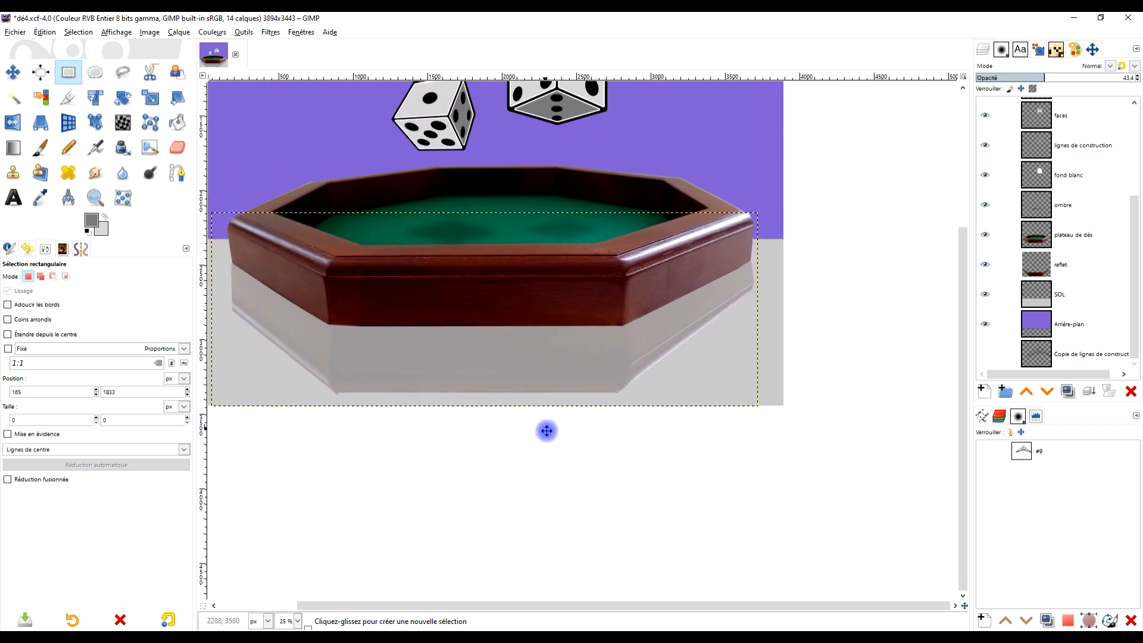
left_click_drag(547, 430, 552, 438)
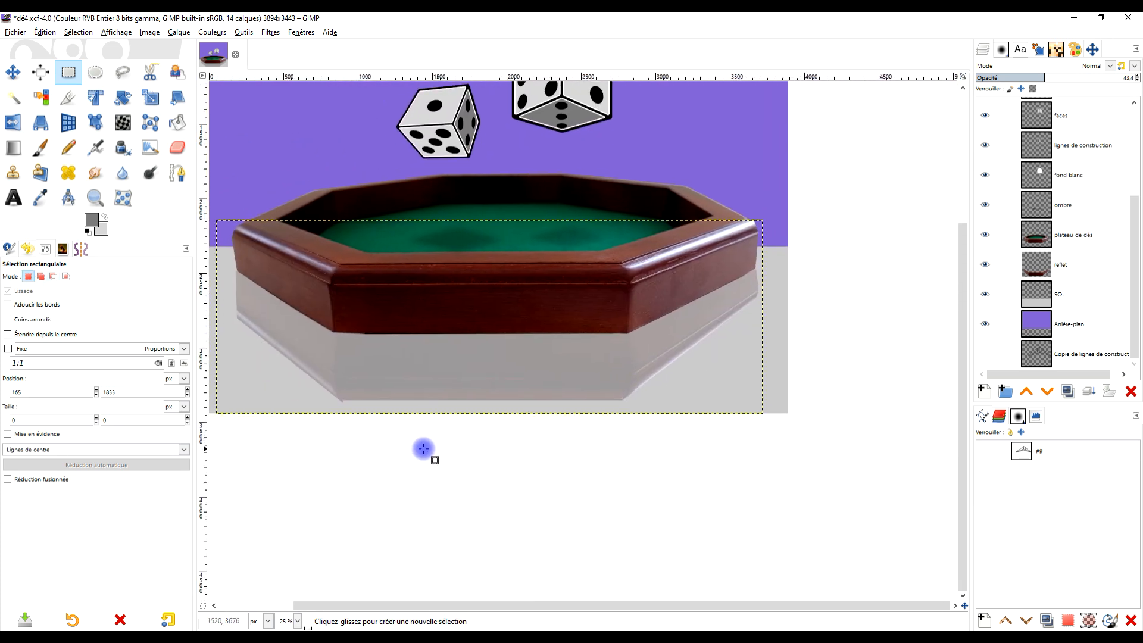
left_click(1049, 268)
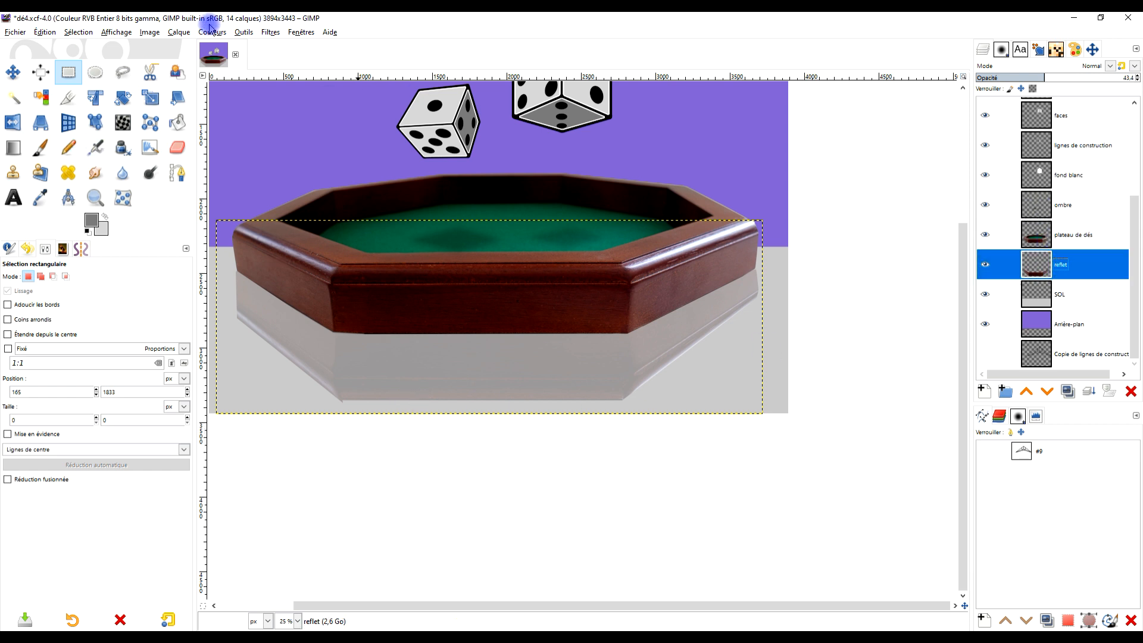
left_click(179, 32)
left_click(230, 225)
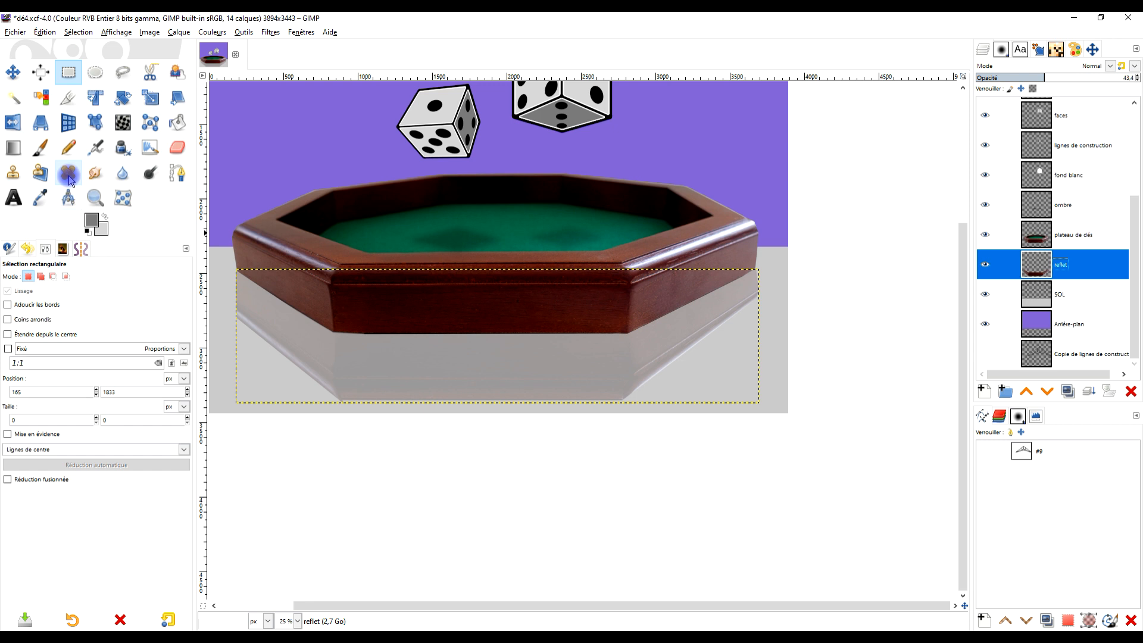
- Scale the reflet layer vertically to 3514 x 668 pixels, moving only its lower edge up
left_click(149, 100)
left_click(468, 366)
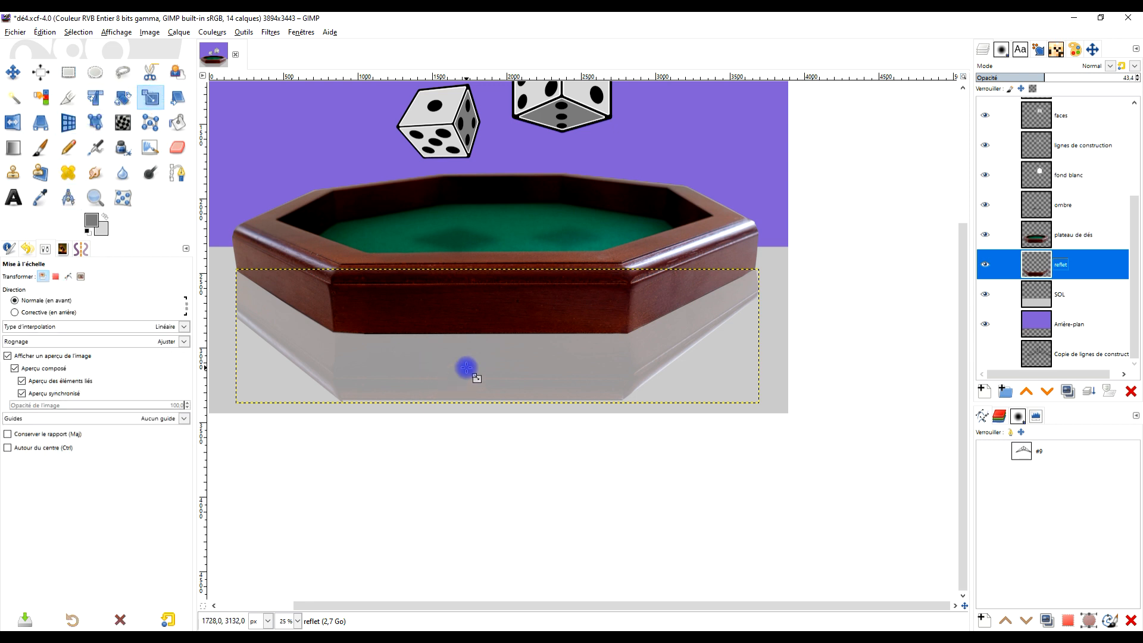
left_click(899, 122)
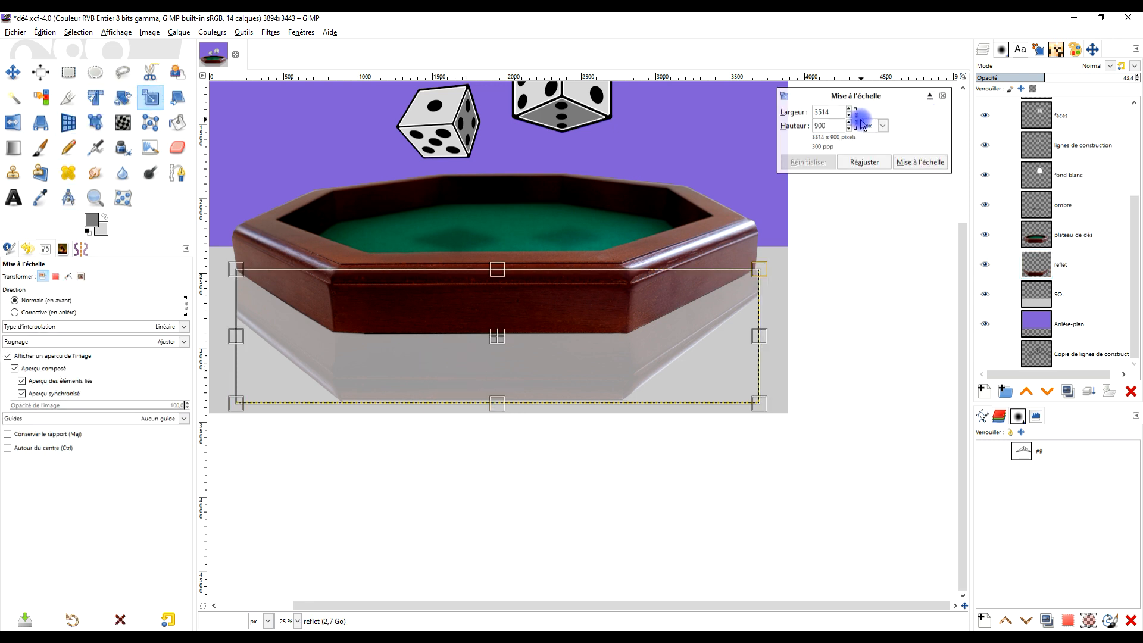
left_click_drag(497, 405, 507, 384)
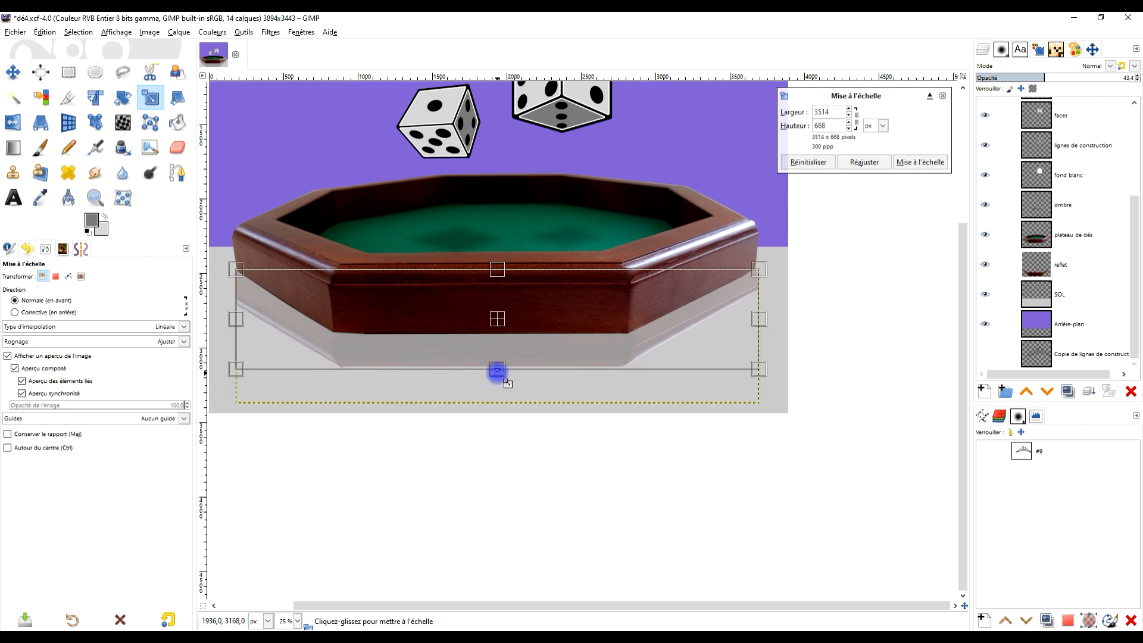
left_click(924, 161)
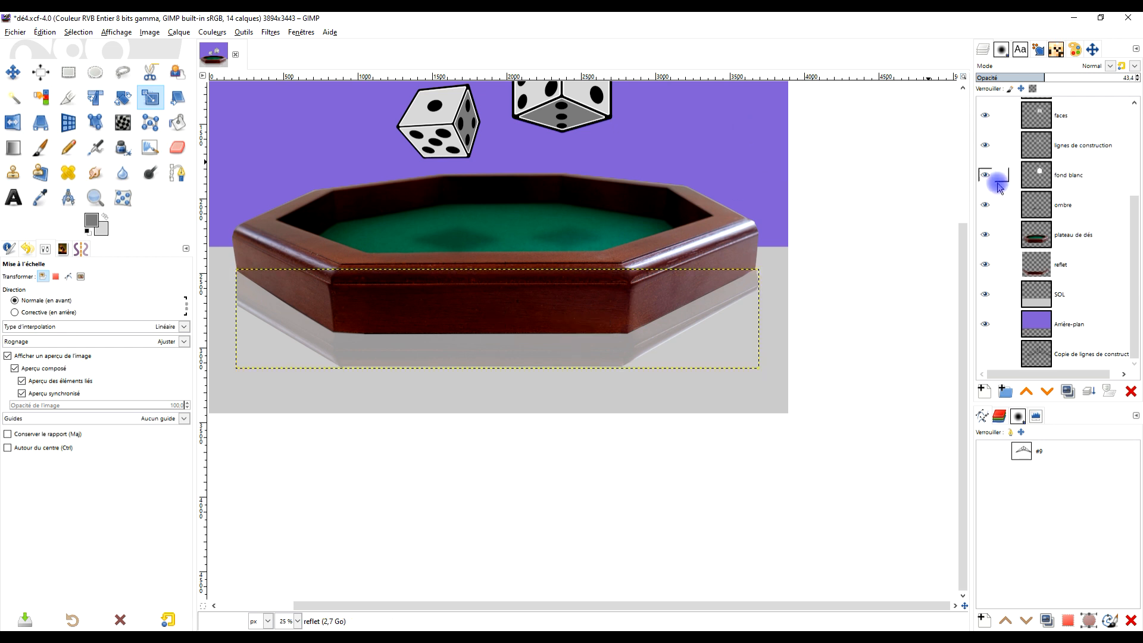
- Expand the reflet layer's boundary to the full image size
right_click(1036, 262)
left_click(997, 433)
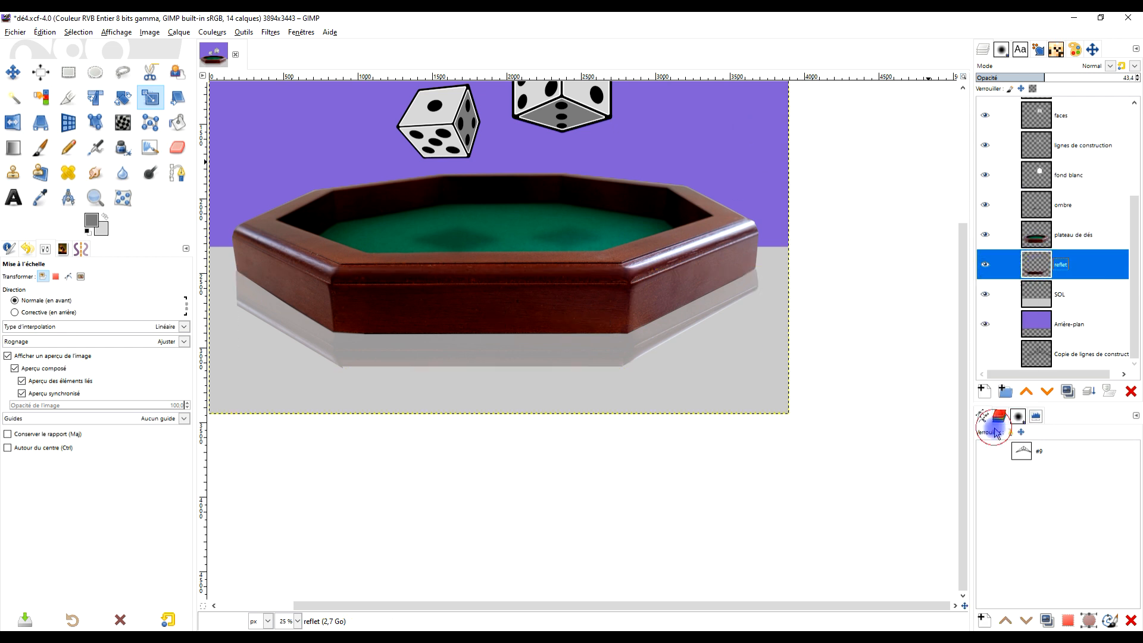
left_click_drag(693, 335, 755, 343)
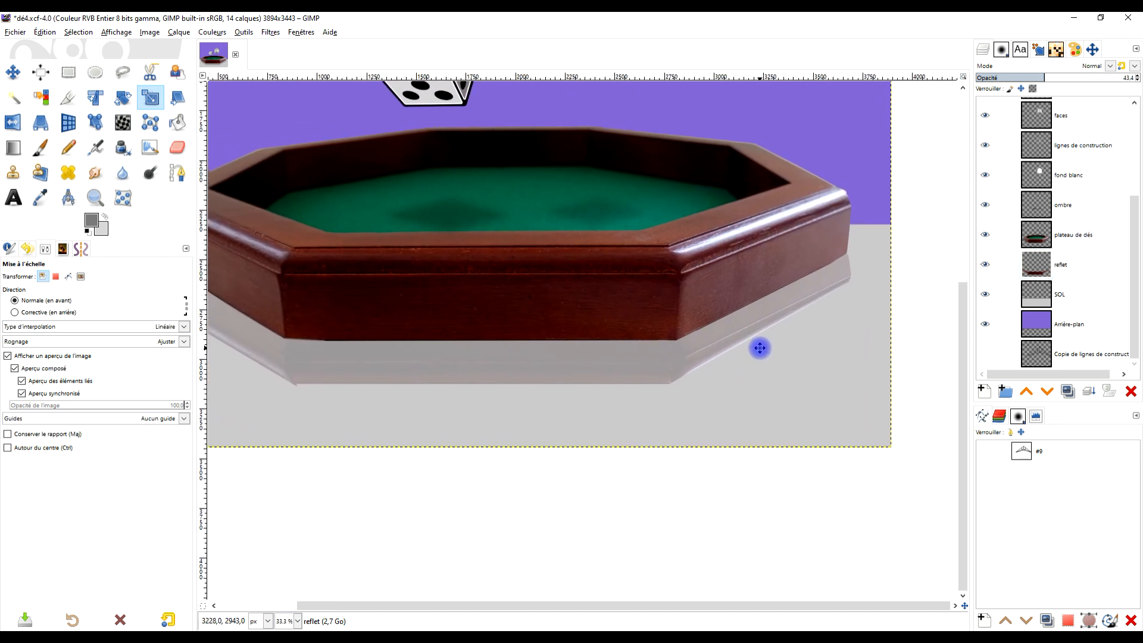
scroll(755, 343, "down", 1)
- Add a white layer mask to the reflet layer
left_click(1069, 268)
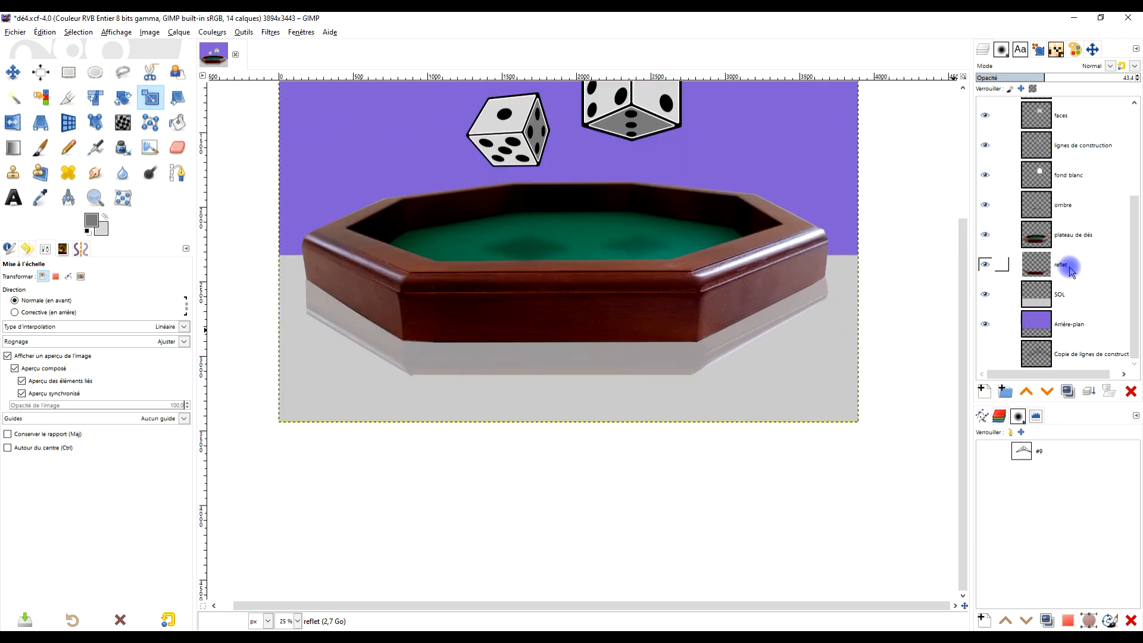
right_click(1070, 268)
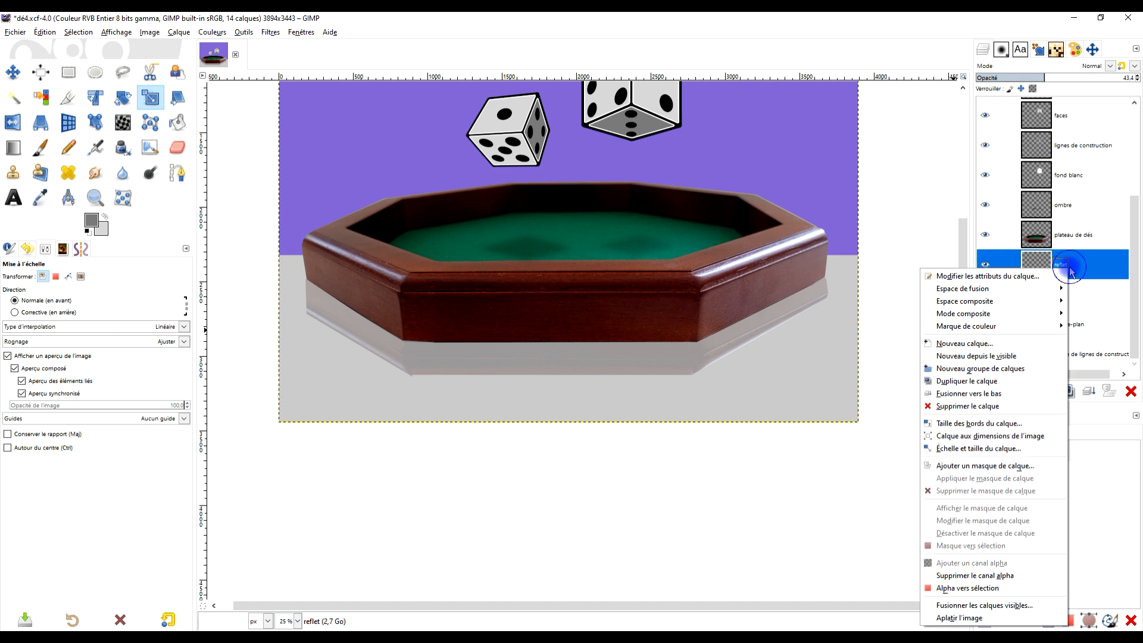
left_click(1016, 465)
left_click(1015, 568)
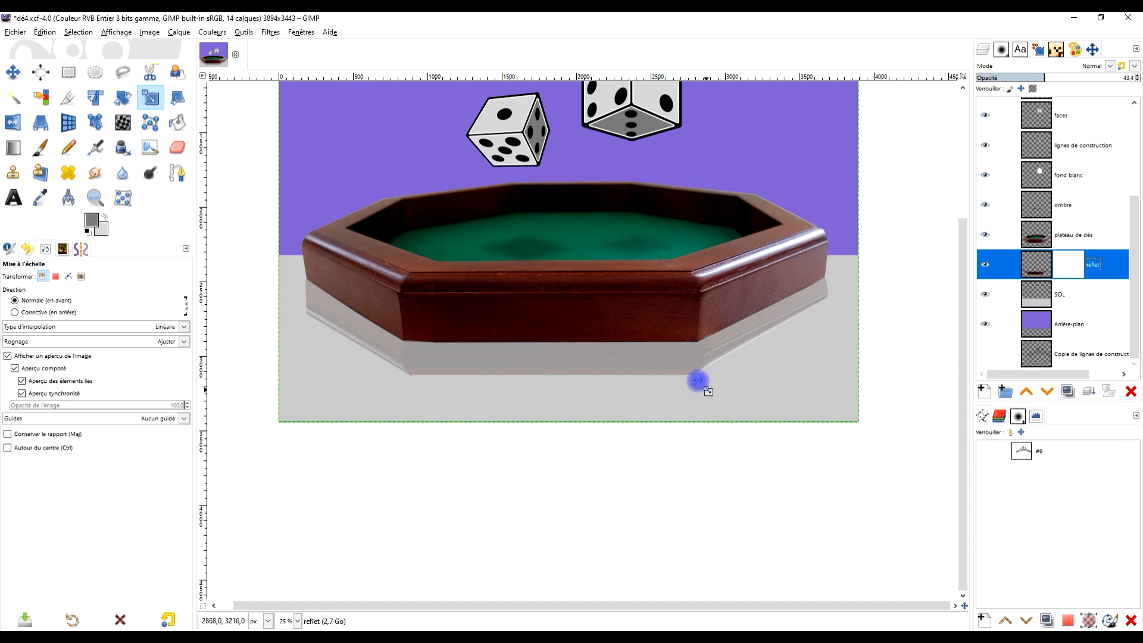
- Try to fade the reflection from below with a black-to-white linear gradient on the reflet layer's mask
left_click(13, 147)
left_click_drag(553, 388, 553, 351)
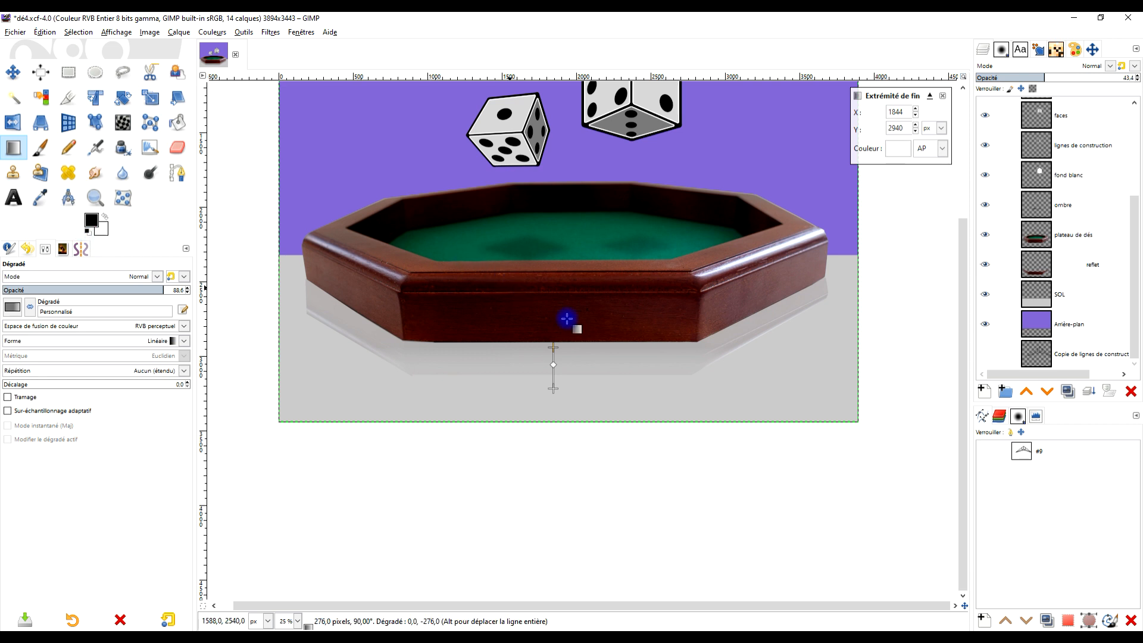
left_click_drag(554, 388, 553, 402)
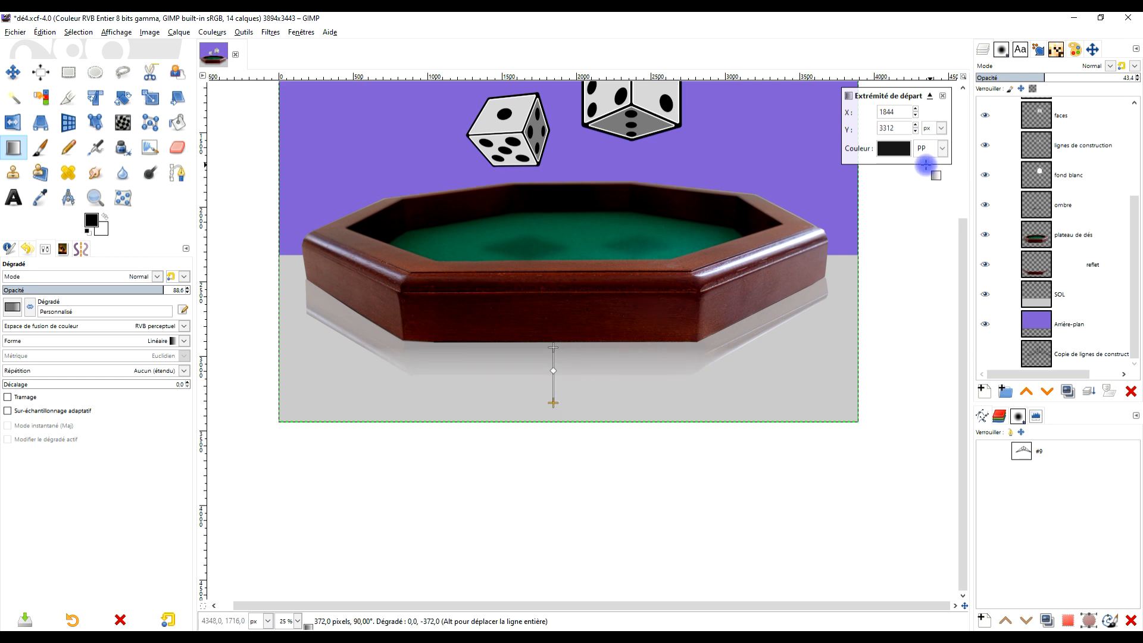
key("Escape")
- Try to soften the reflection's left and lower edges by painting black lines on its mask with the Hardness 050 brush at size 137
left_click(40, 147)
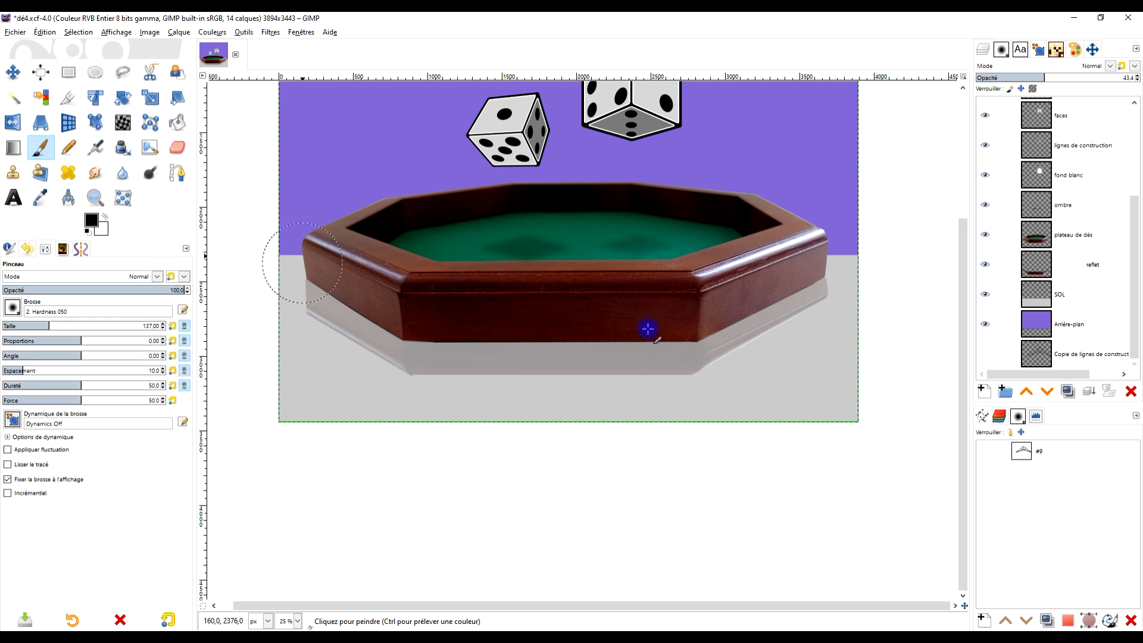
left_click(1069, 266)
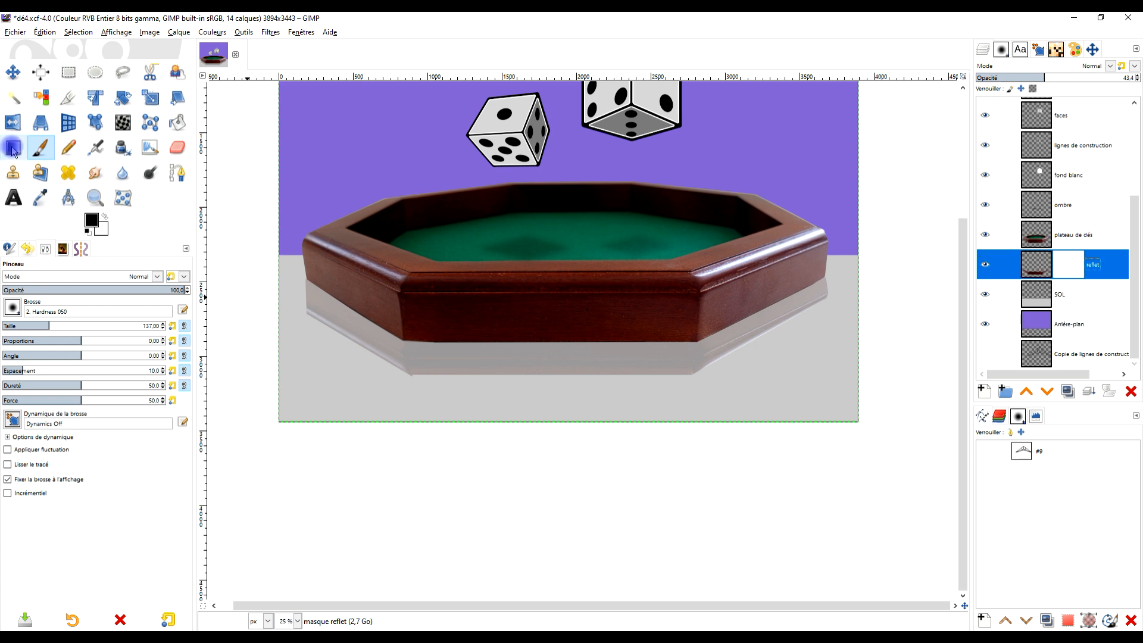
scroll(350, 347, "up", 1)
mouse_move(284, 320)
left_mouse_down()
mouse_move(303, 338)
mouse_move(275, 318)
mouse_move(354, 373)
left_mouse_up()
left_click(269, 315)
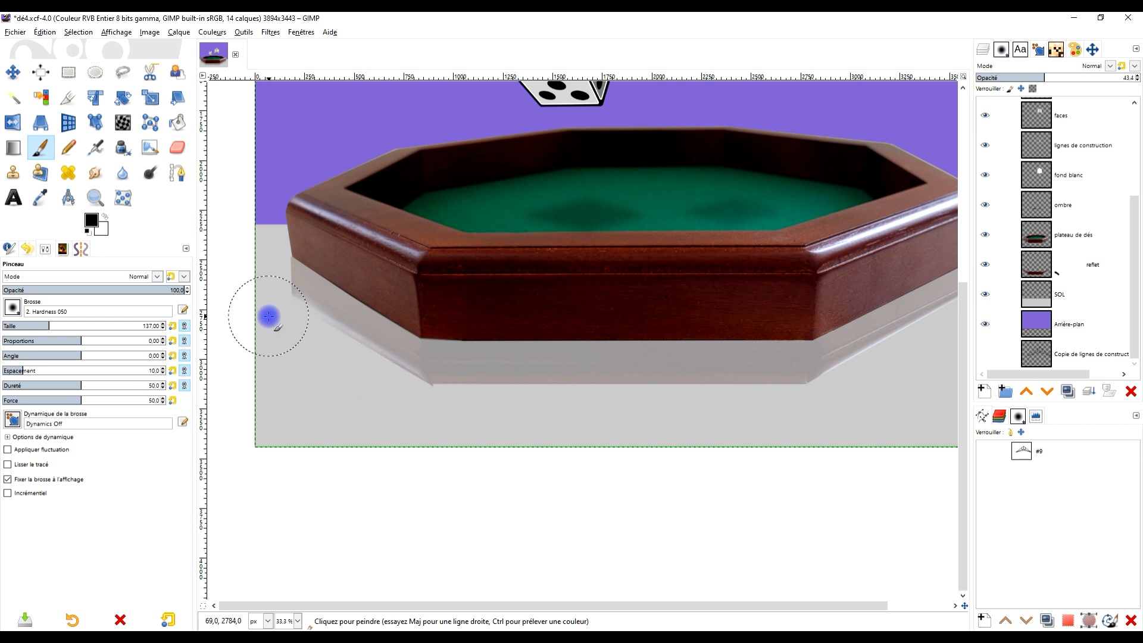
left_click(436, 420, "shift")
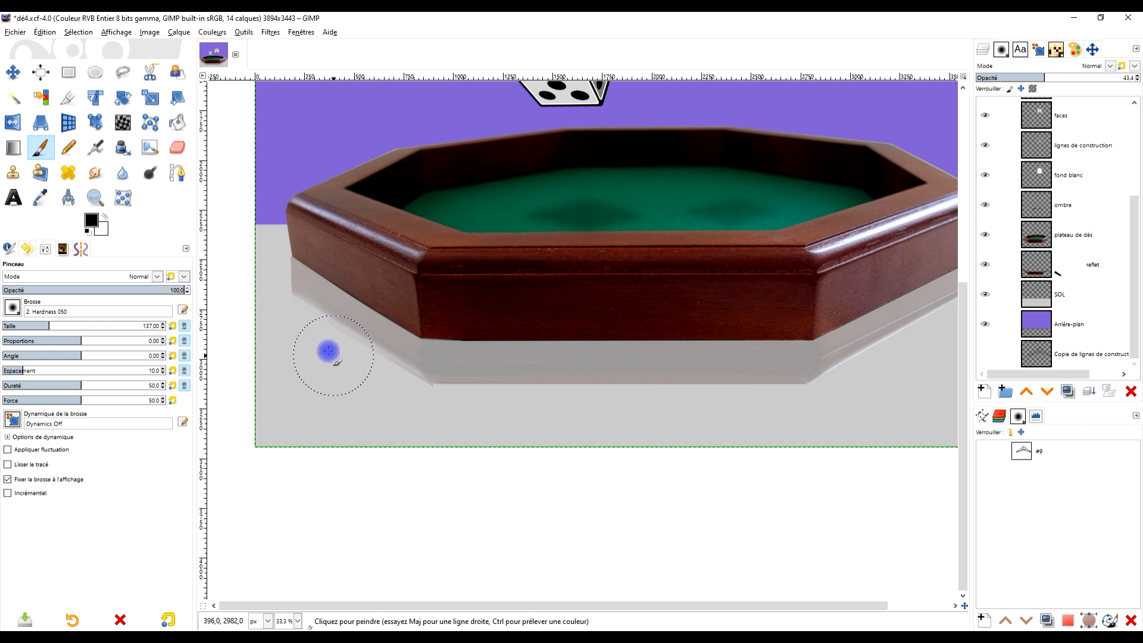
left_click(288, 321)
left_click(427, 407, "shift")
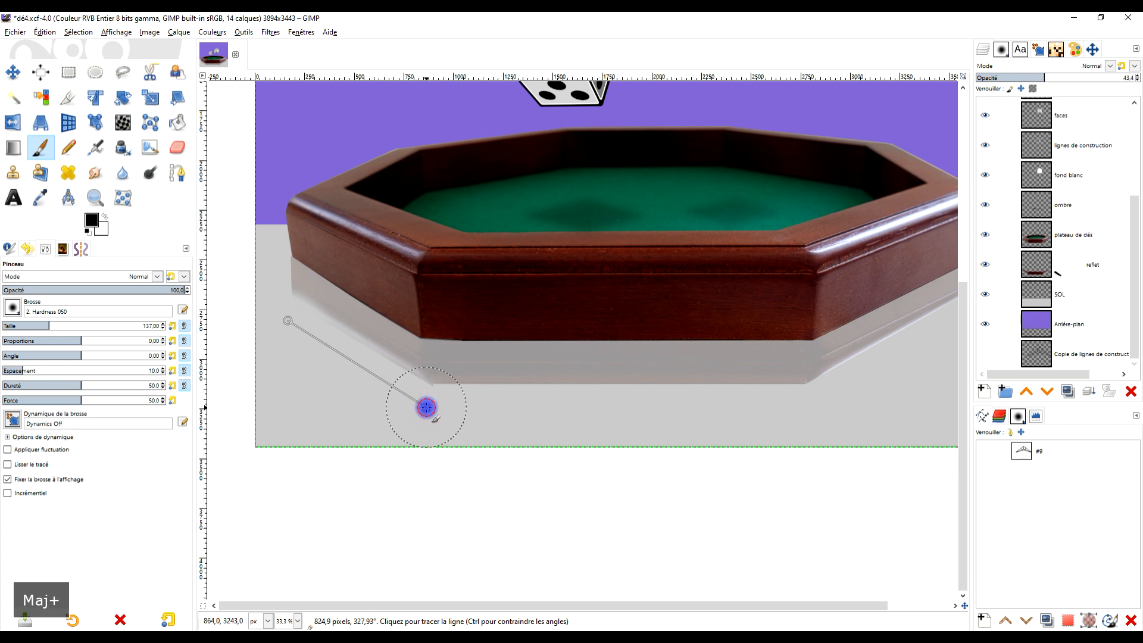
left_click_drag(470, 405, 364, 385)
left_click(264, 361)
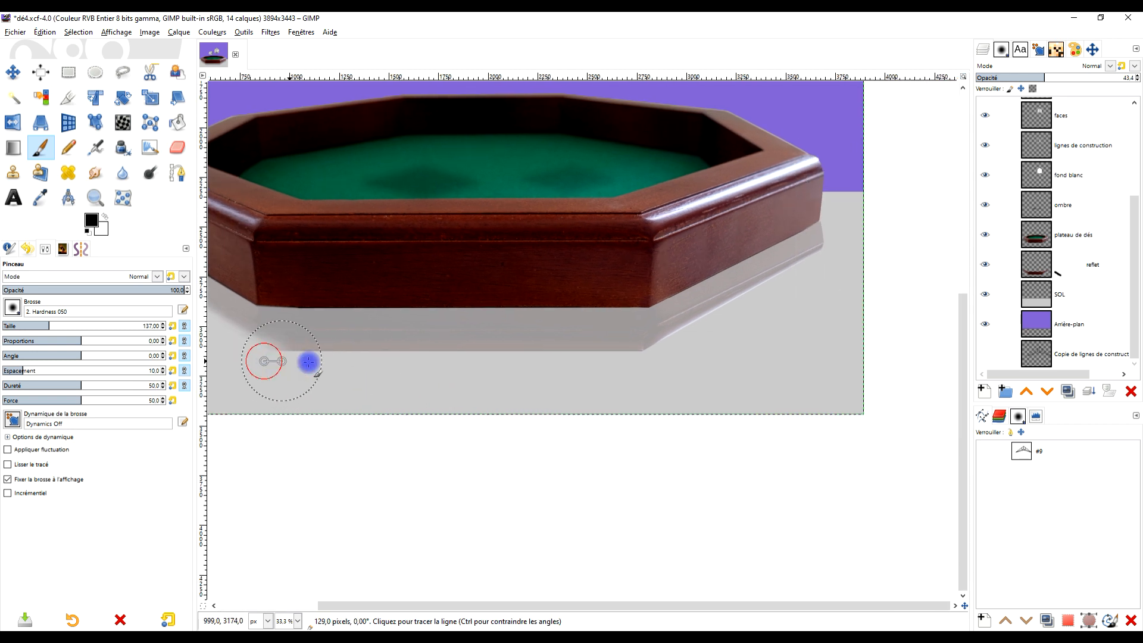
left_click(674, 357, "shift")
left_click_drag(742, 353, 790, 358)
key("ctrl+z")
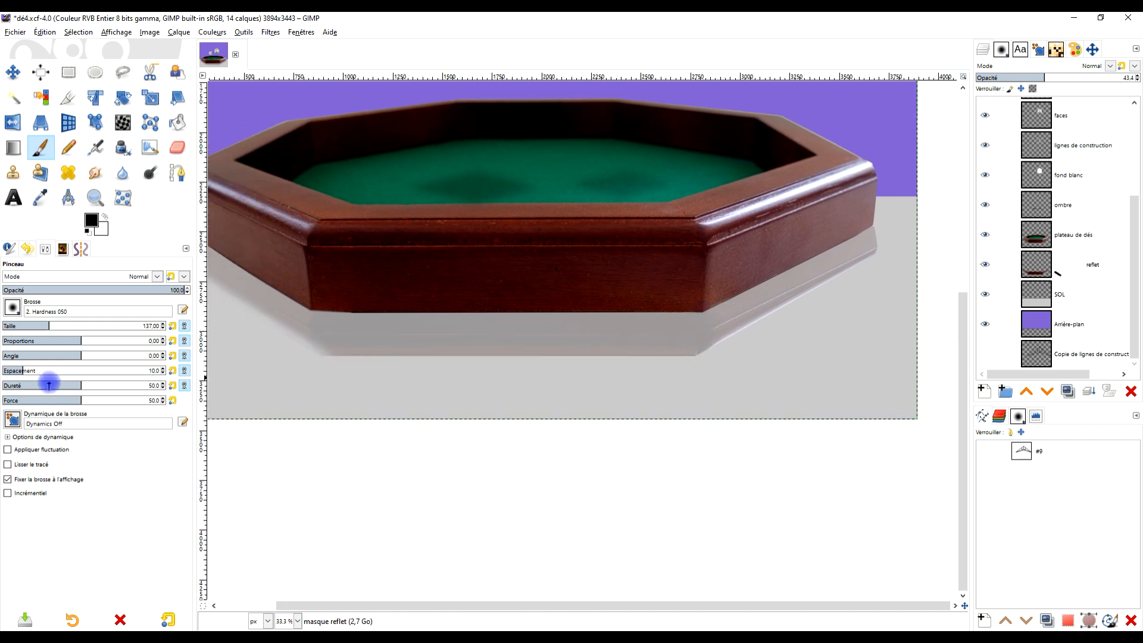
- Switch to the Hardness 075 brush at size 51 and undo the remaining strokes on the reflection's mask
left_click(12, 307)
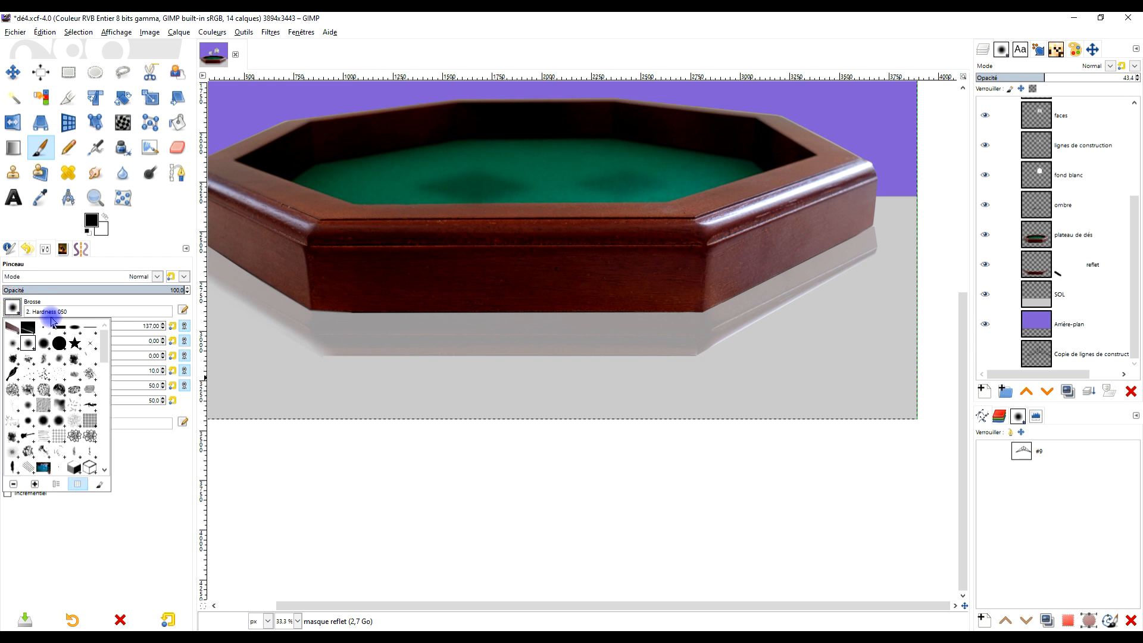
left_click(46, 344)
left_click_drag(344, 345, 557, 354)
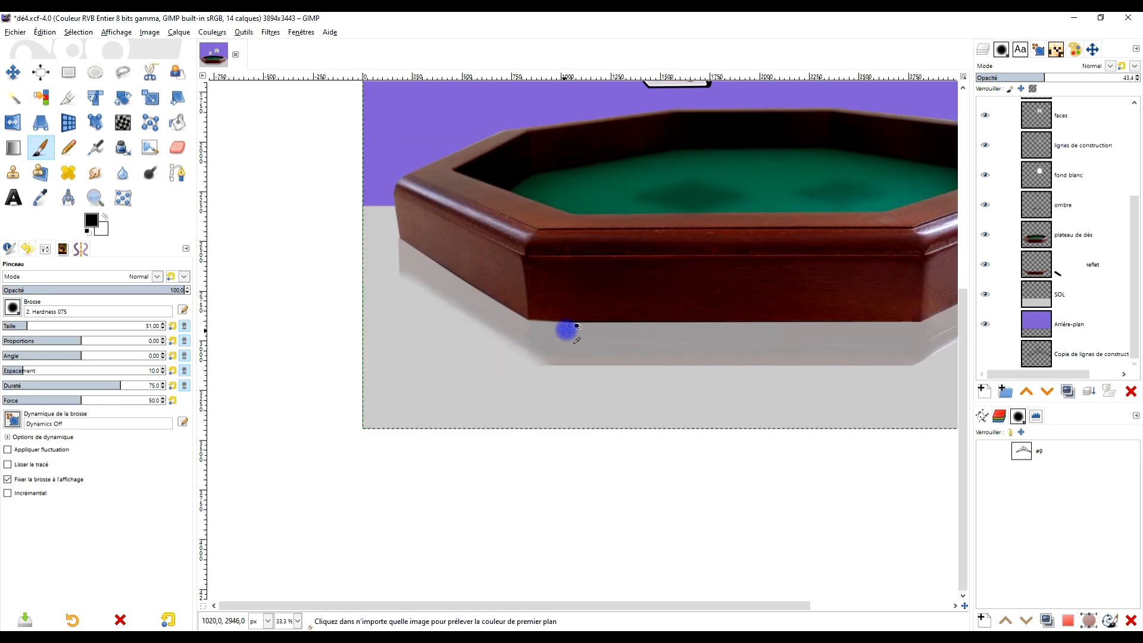
key("ctrl+z")
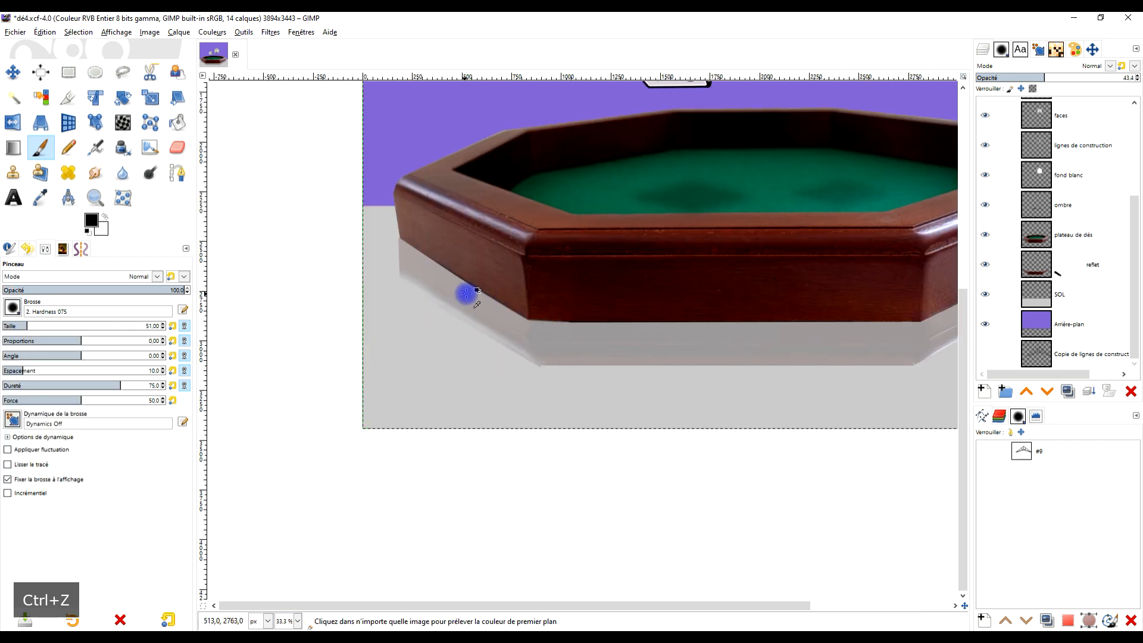
- Paint straight black lines on the reflet mask along the reflection's slanted sides and lower edge to soften its outline
left_click(395, 283)
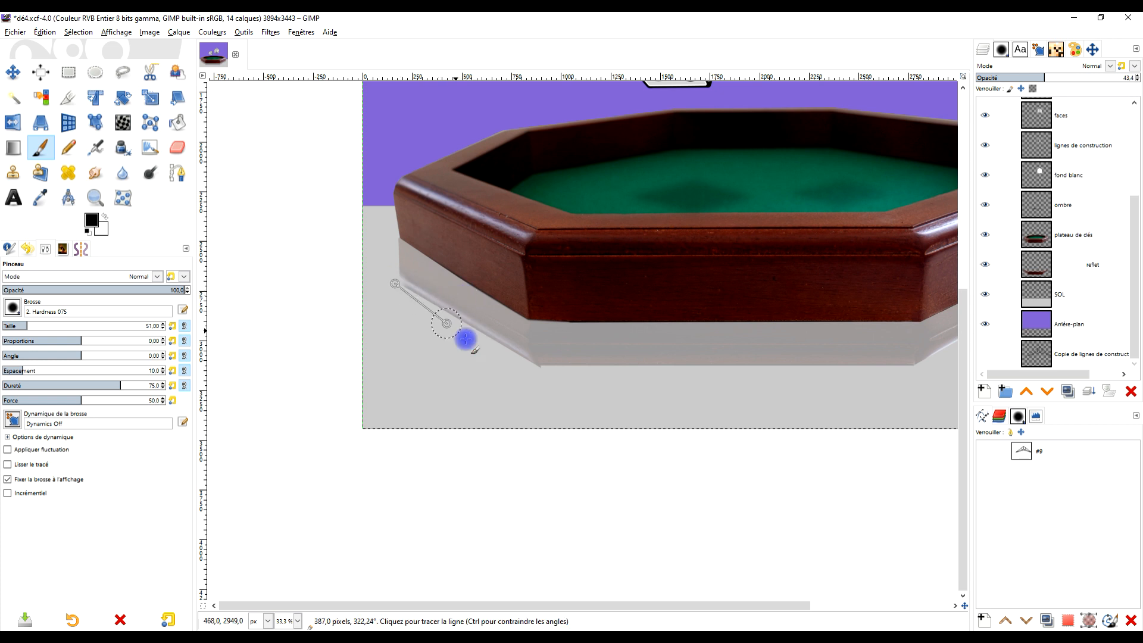
left_click(560, 384, "shift")
scroll(635, 391, "right", 5)
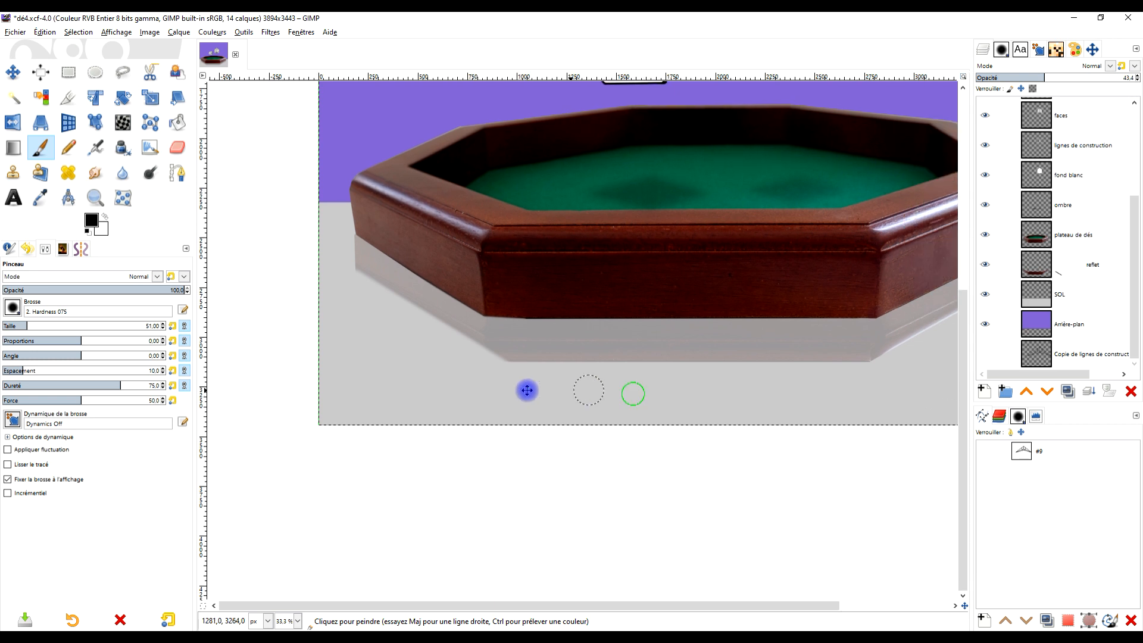
left_click(363, 357)
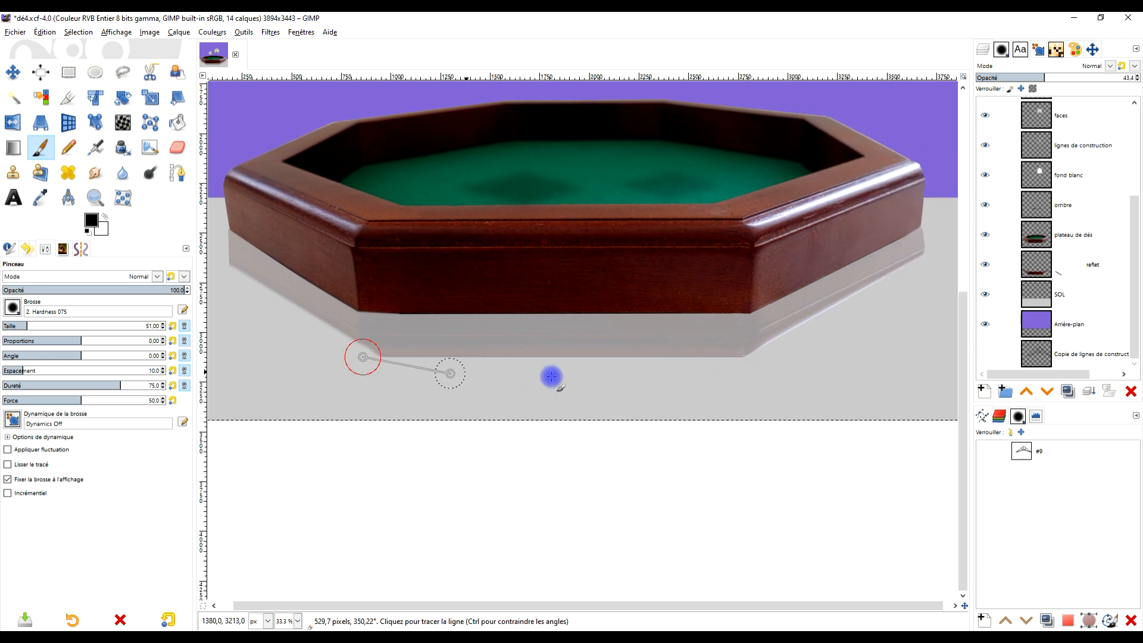
left_click(750, 360, "shift")
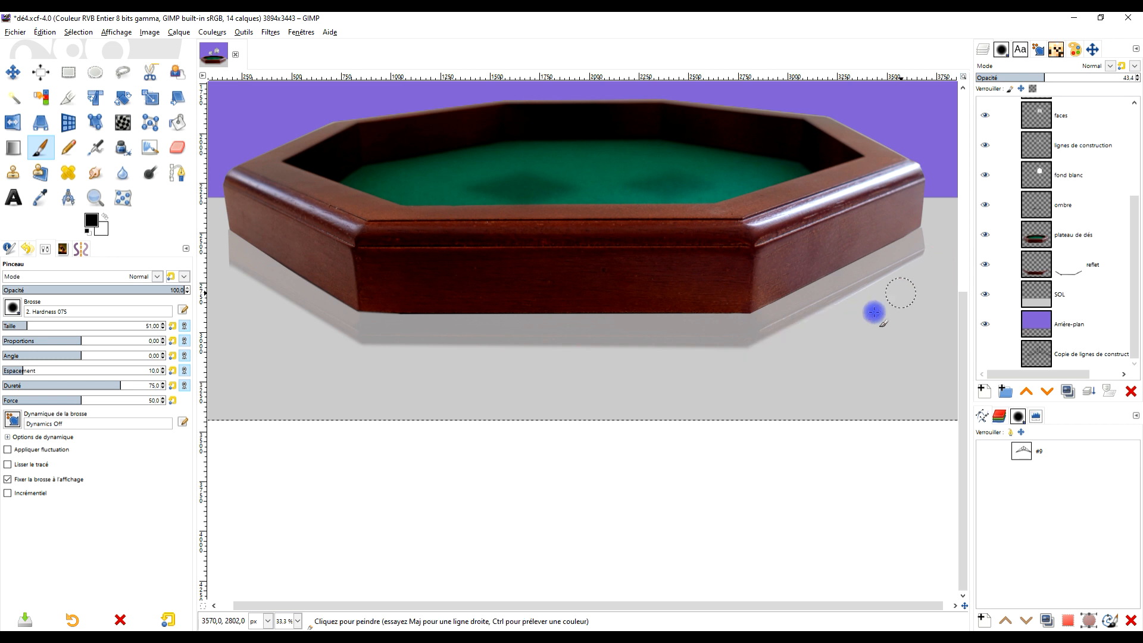
- Examine the reflection's softened outline at the tray's left side and in the whole composition, undoing the last stray mask stroke
scroll(744, 334, "down", 1)
scroll(572, 319, "up", 1)
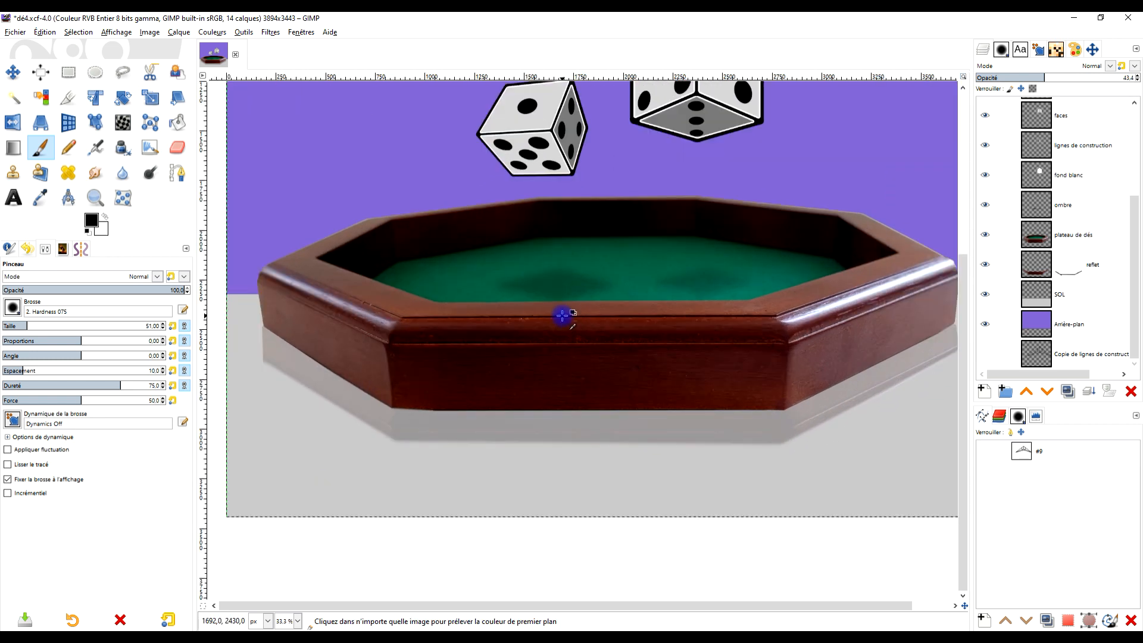
scroll(227, 362, "up", 2)
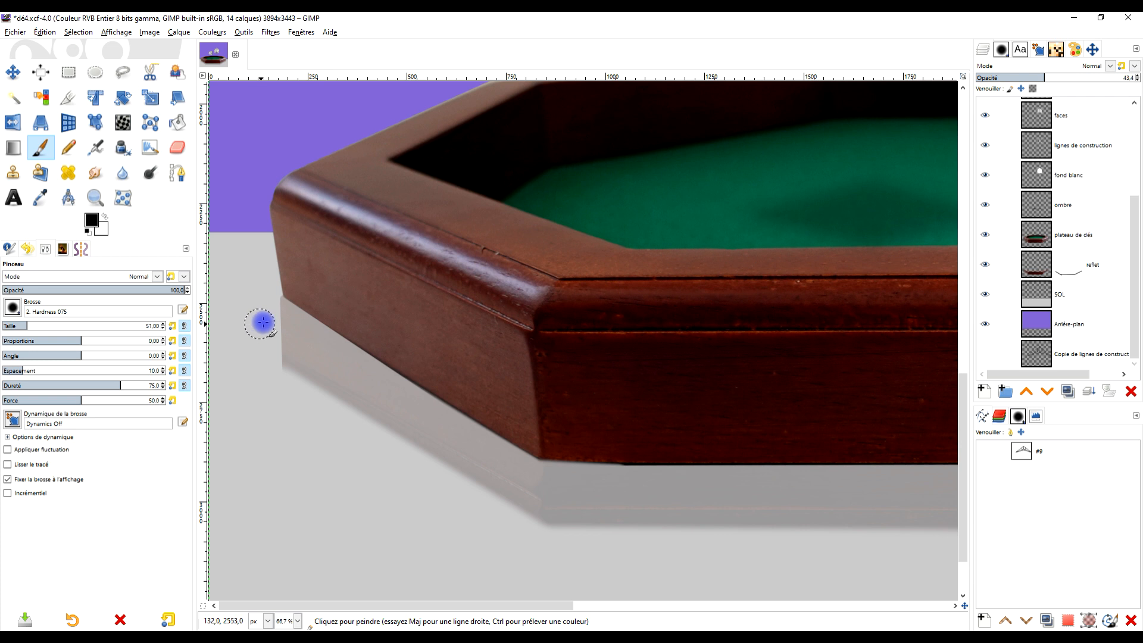
key("ctrl+z")
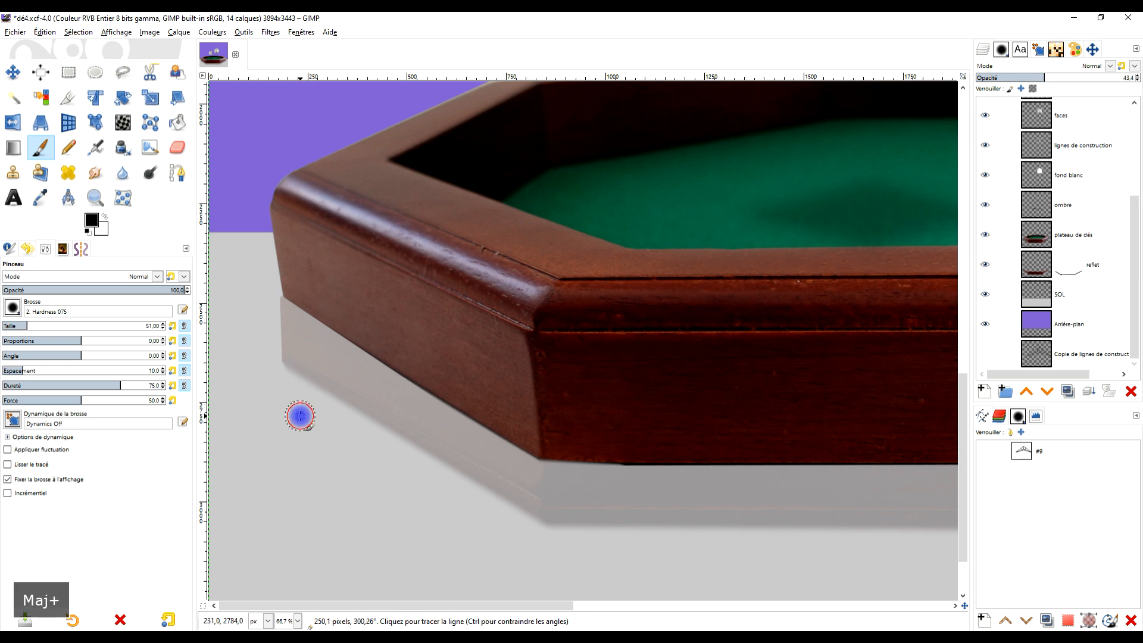
scroll(330, 415, "down", 1)
scroll(331, 415, "down", 4)
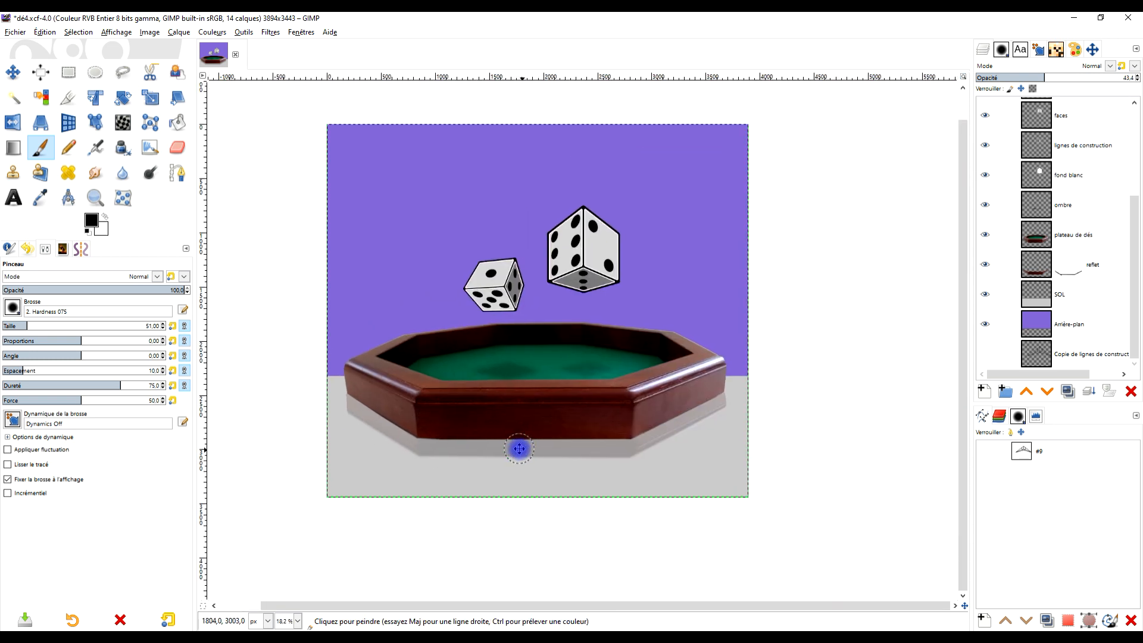
scroll(541, 416, "up", 2)
scroll(541, 409, "down", 2)
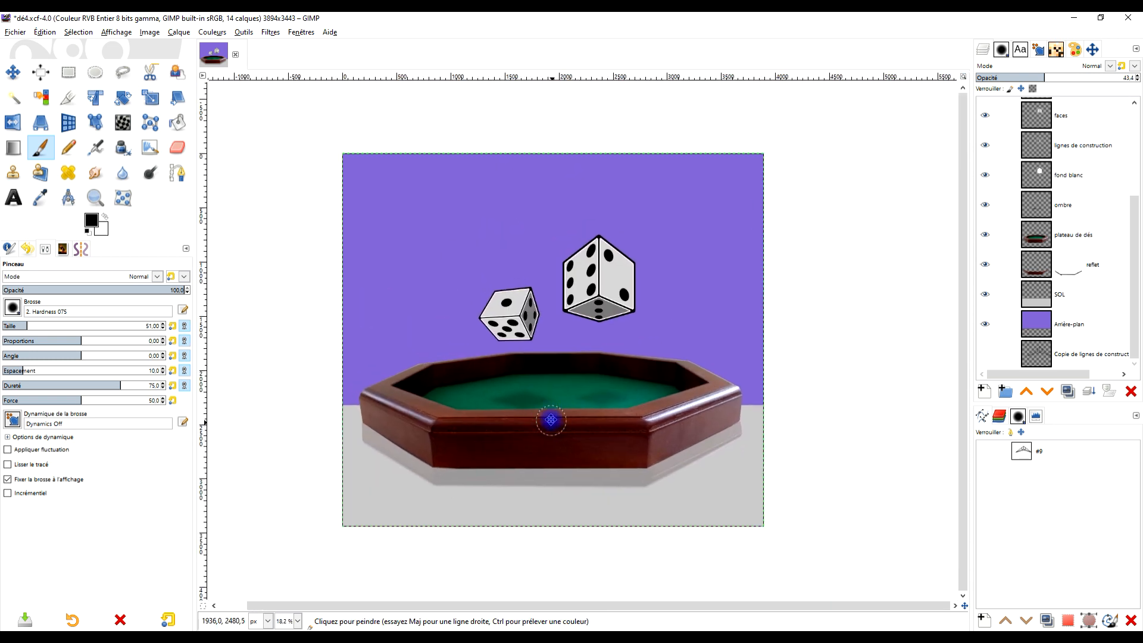
- Save the current composition to the dé4.xcf file
left_click(96, 198)
left_click_drag(327, 136, 795, 545)
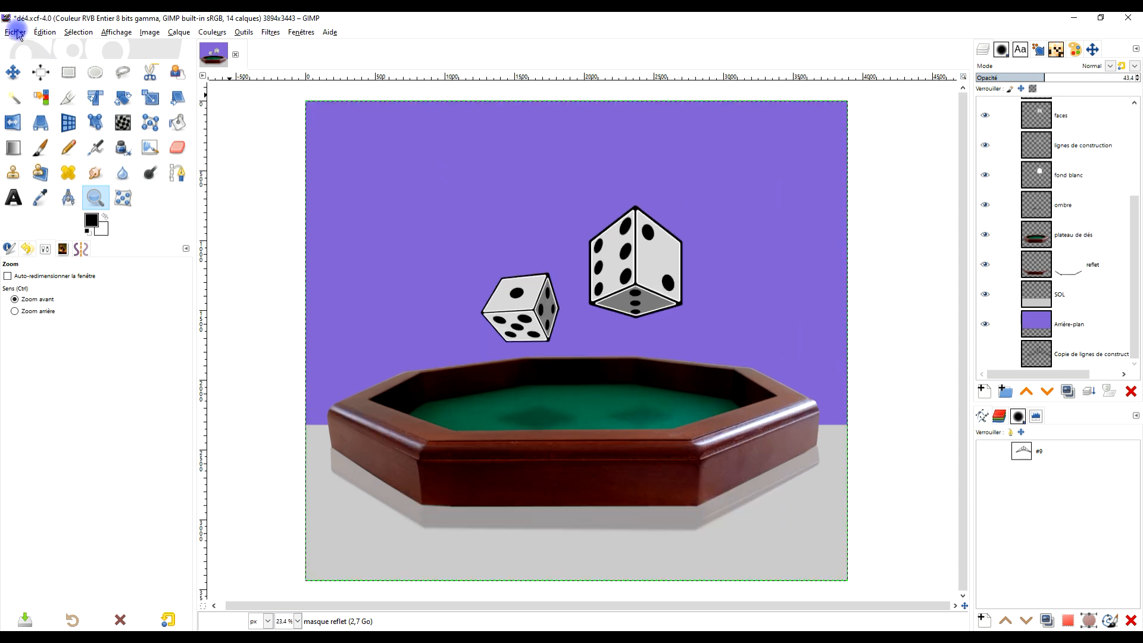
left_click(17, 33)
left_click(70, 145)
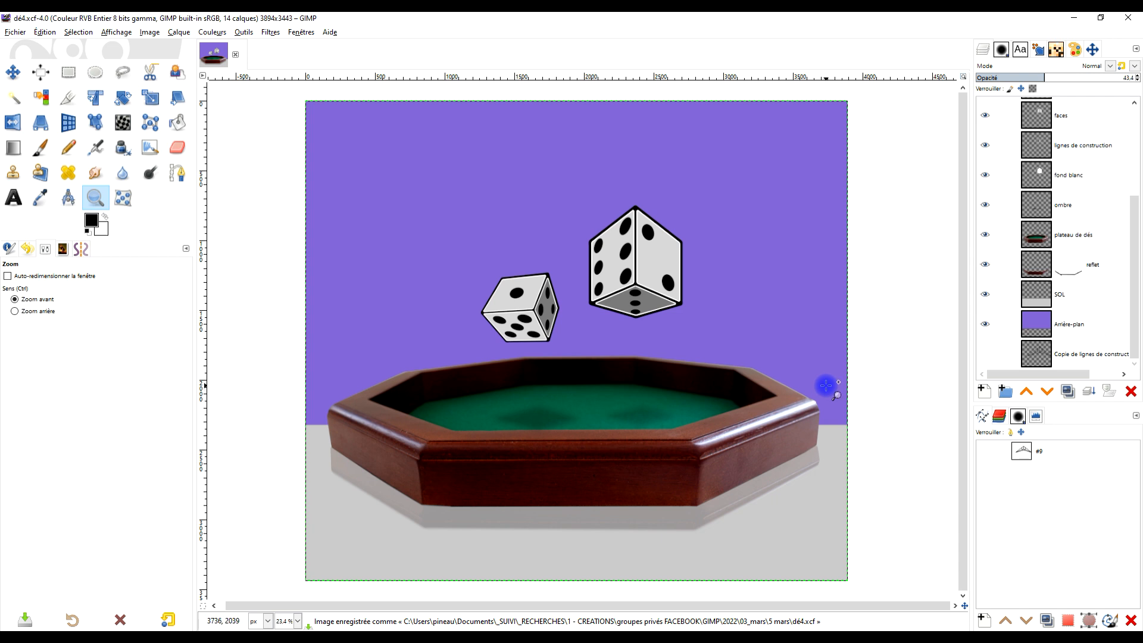
- Link the plateau de dés and reflet layers so the tray and its reflection transform together
left_click_drag(743, 399, 707, 383)
left_click(1001, 234)
left_click(1001, 265)
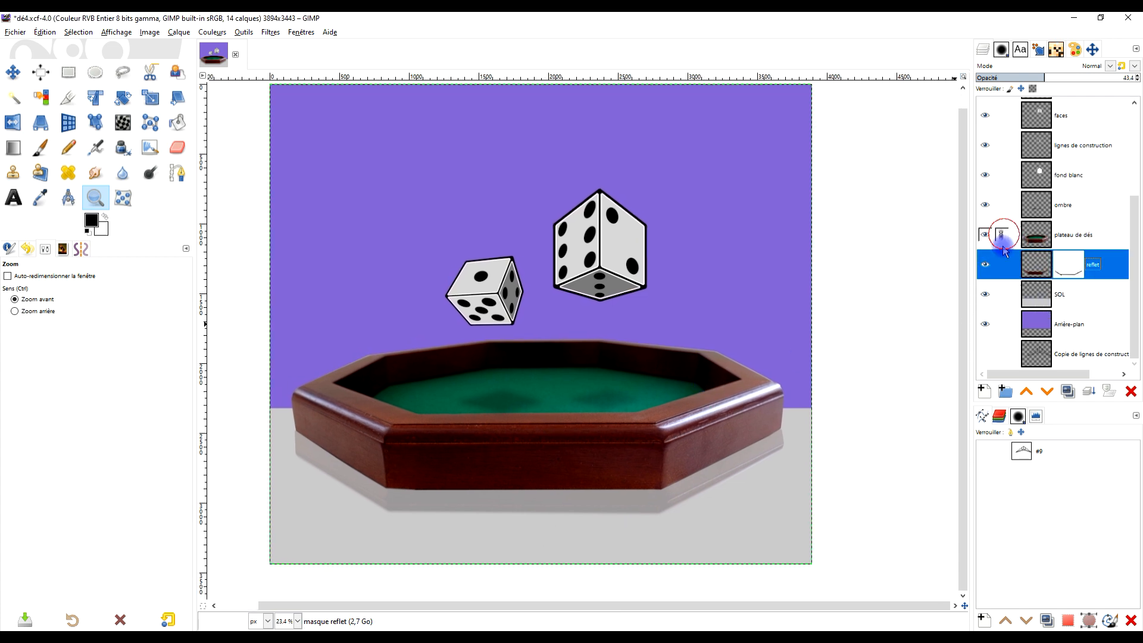
left_click(1003, 294)
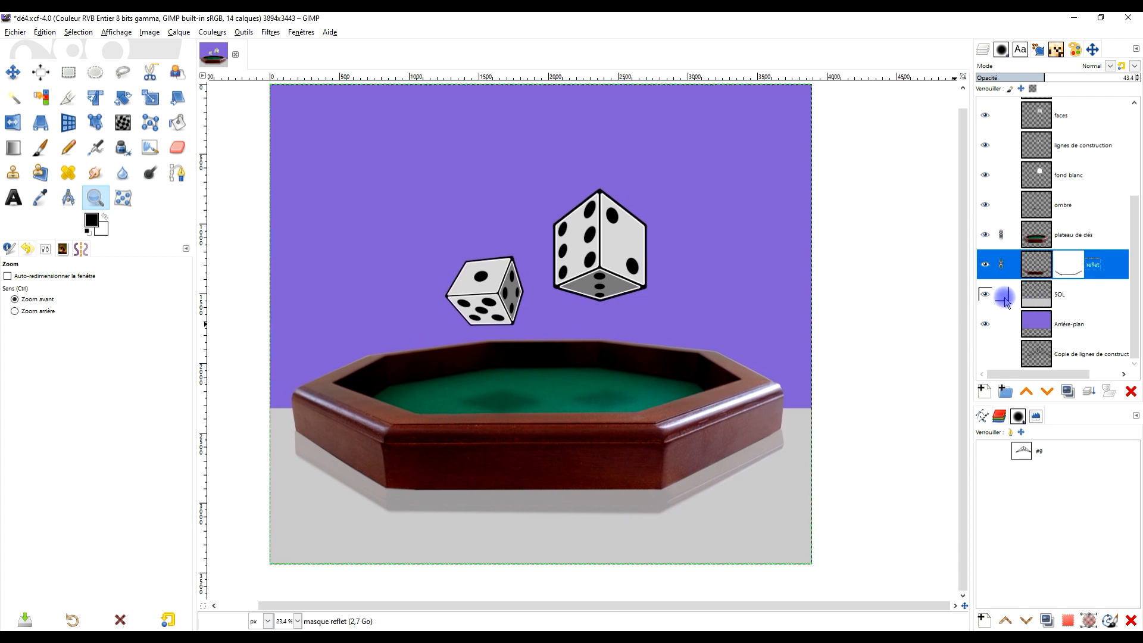
left_click(1024, 275)
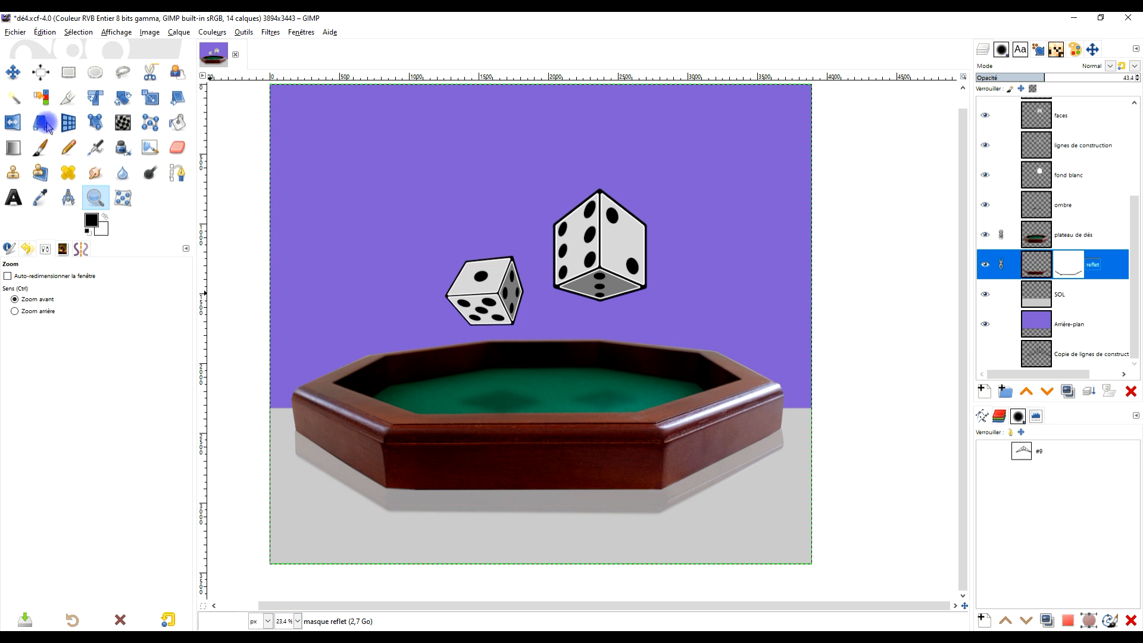
left_click(13, 72)
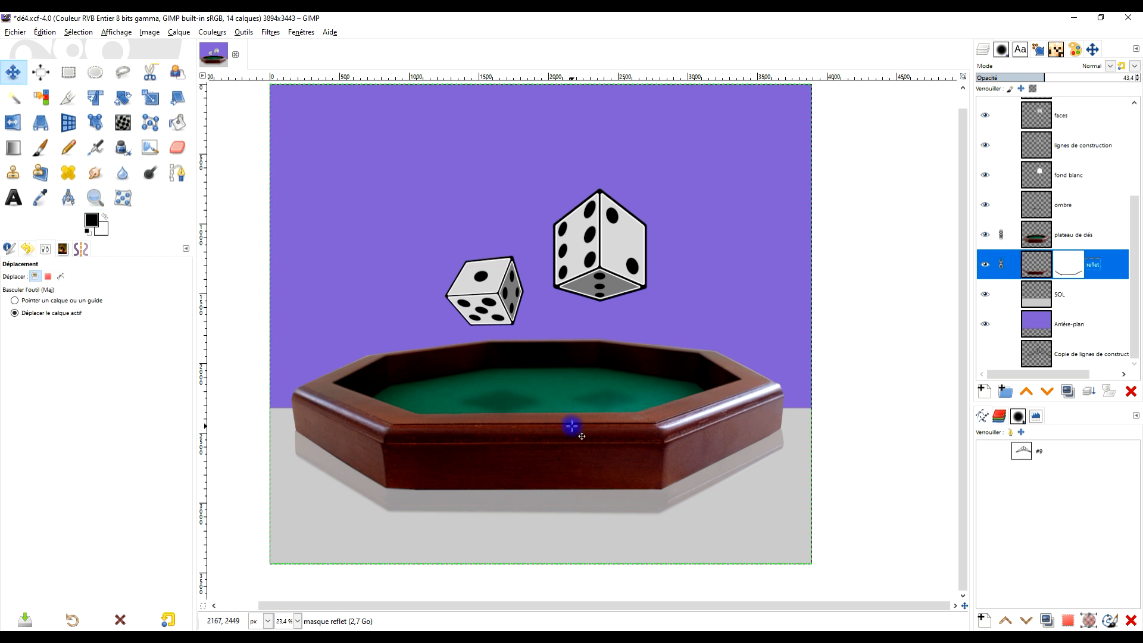
- Apply the reflet layer's mask permanently to the layer in preparation for a 3D transformation
left_click(69, 122)
left_click(1048, 238)
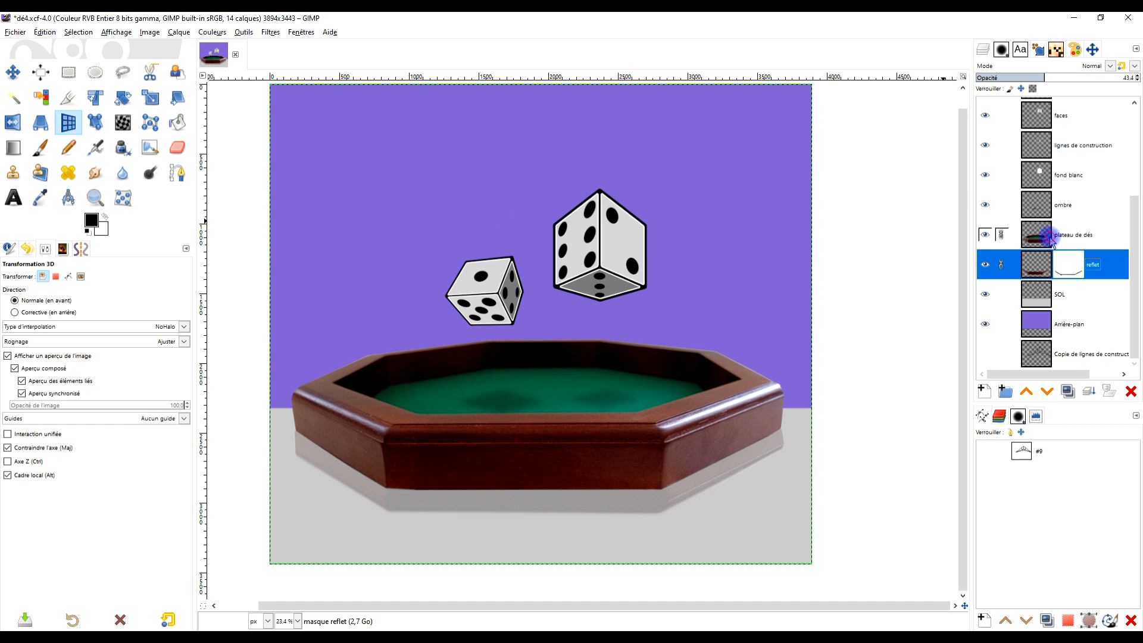
right_click(1074, 265)
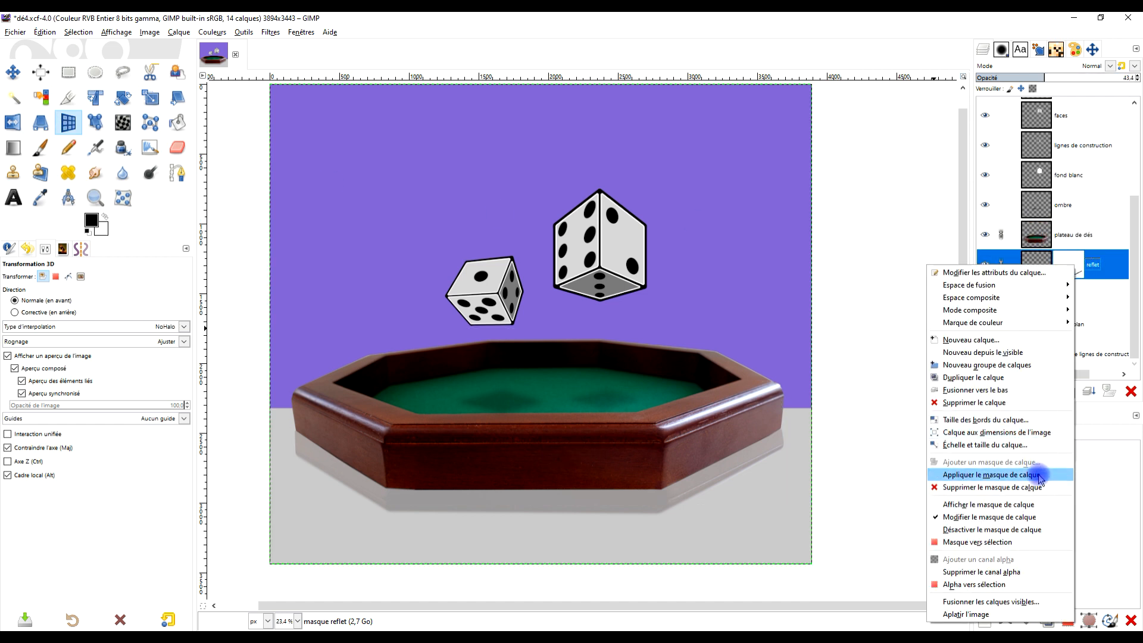
left_click(1006, 475)
- Start a 3D transformation of the plateau de dés layer and enlarge the tray with a Z offset of -200 px
left_click(1024, 238)
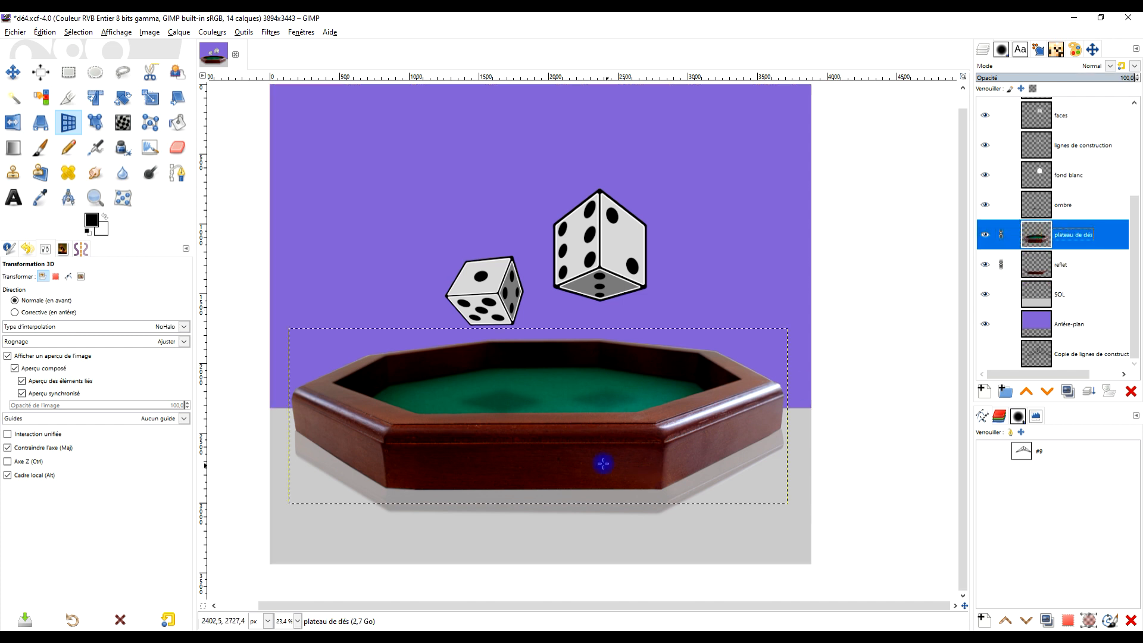
left_click(594, 389)
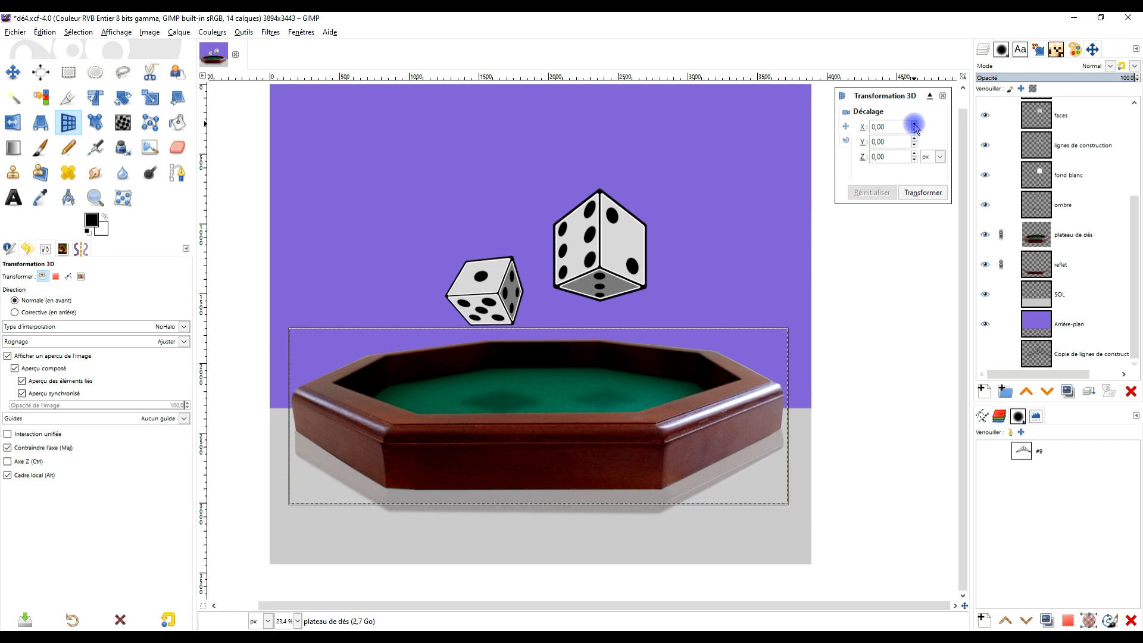
left_click(914, 153)
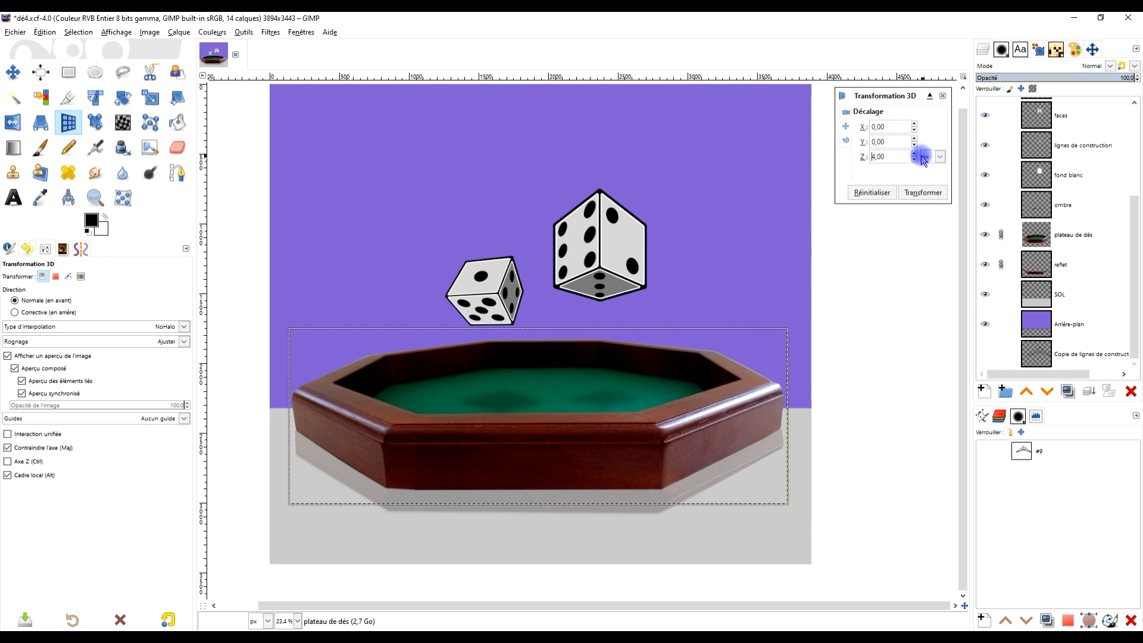
double_click(890, 157)
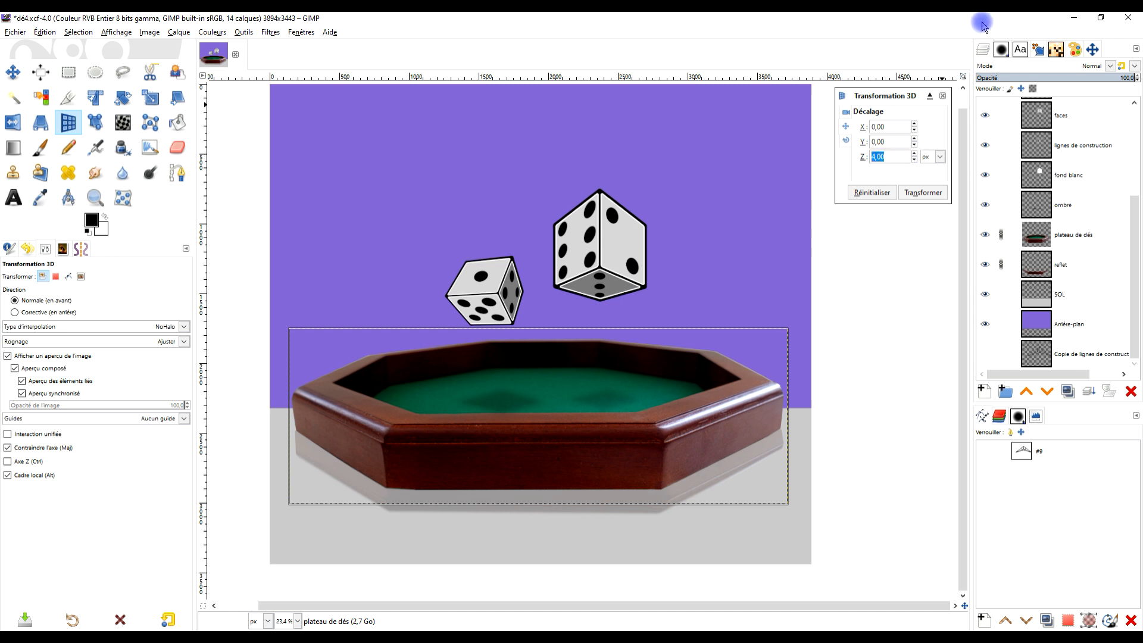
type("50")
key("Return")
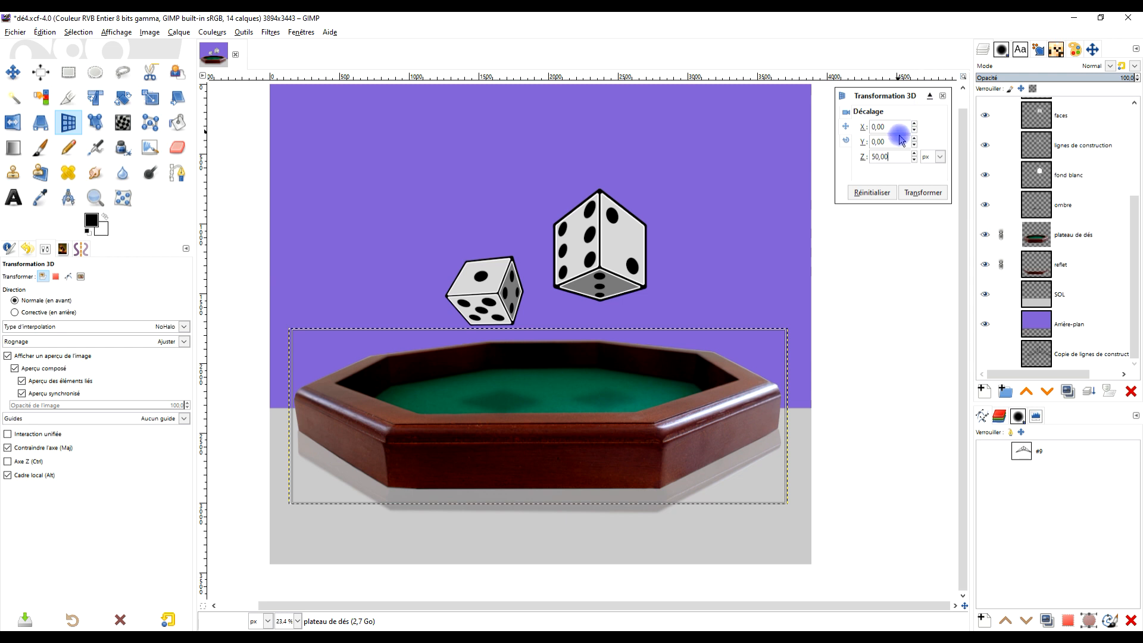
triple_click(895, 156)
type("-")
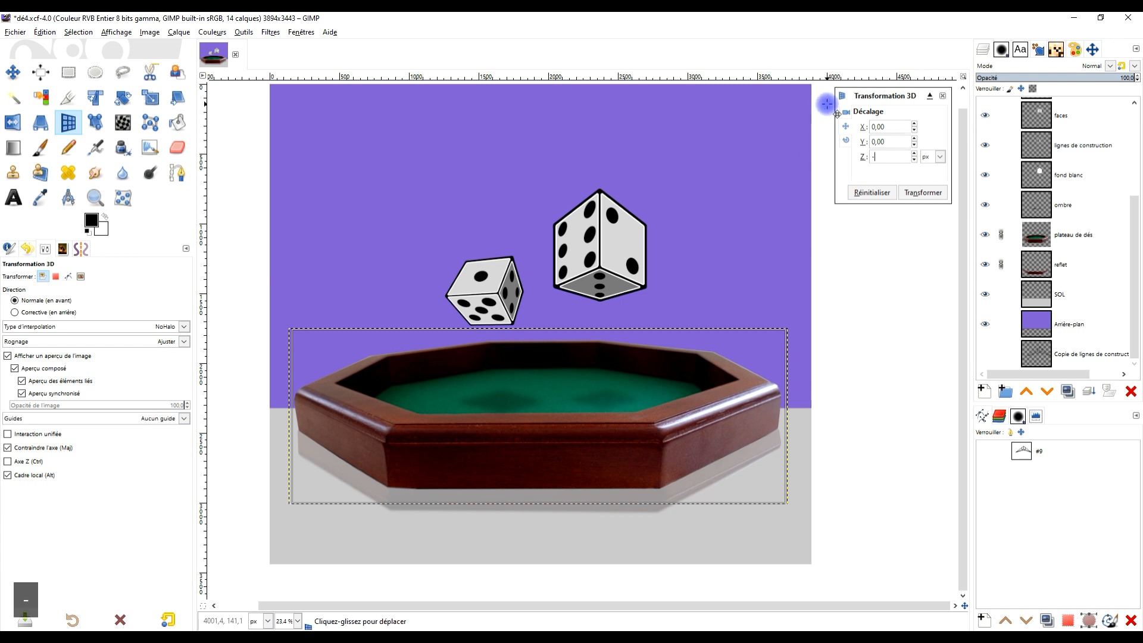
type("200")
key("Return")
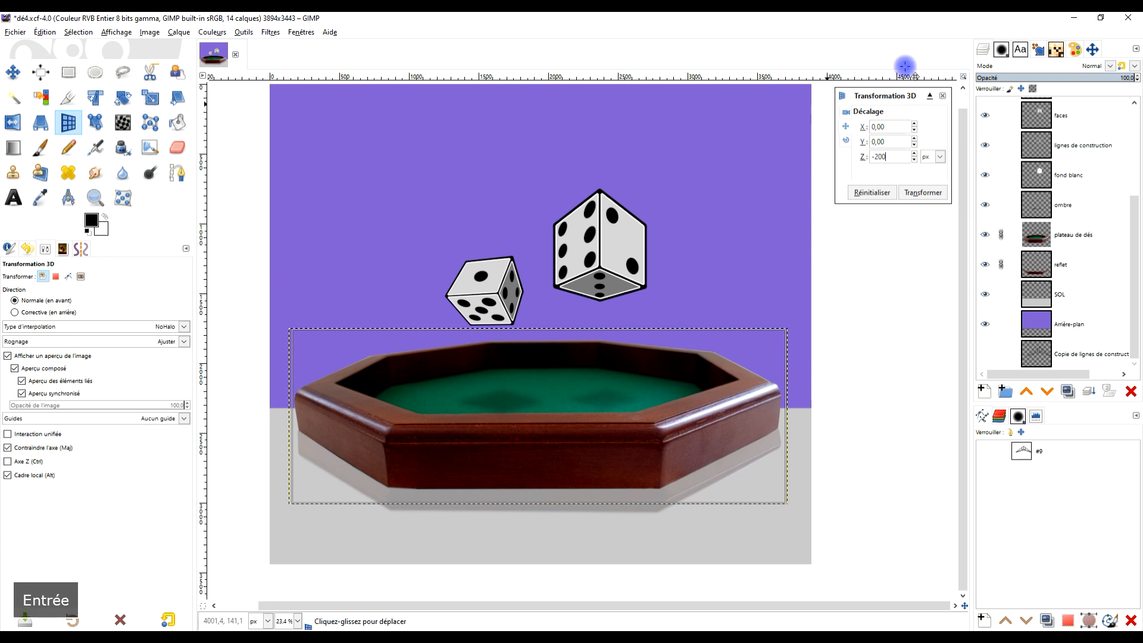
scroll(624, 442, "down", 3)
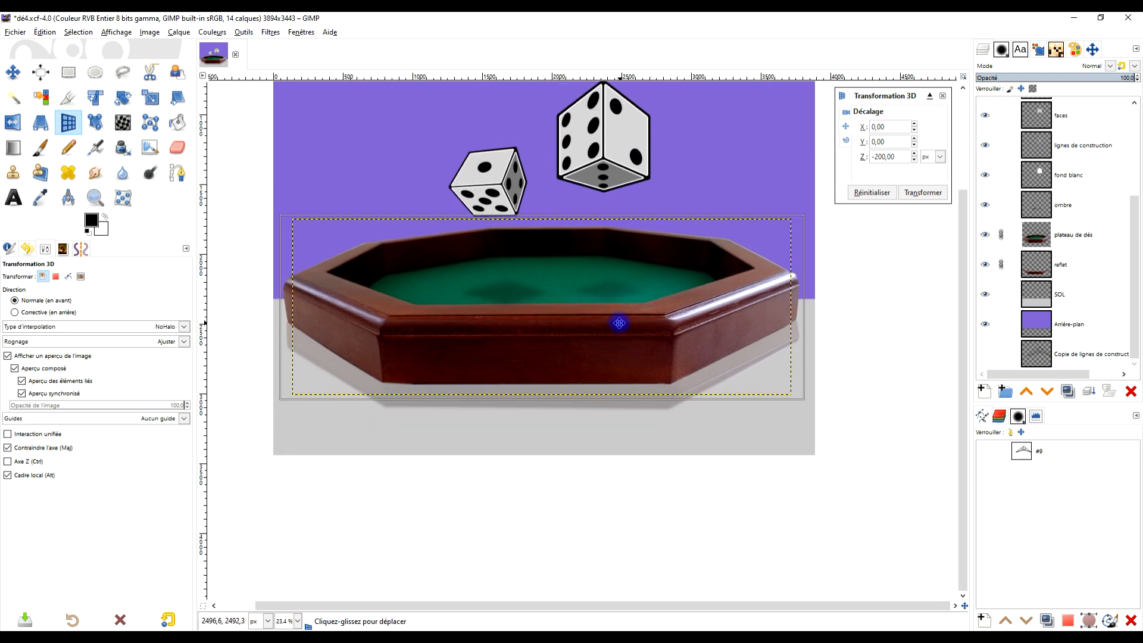
- Set the tray's Y offset to 75 px after trying 200 and 100, and apply the 3D transformation
triple_click(876, 141)
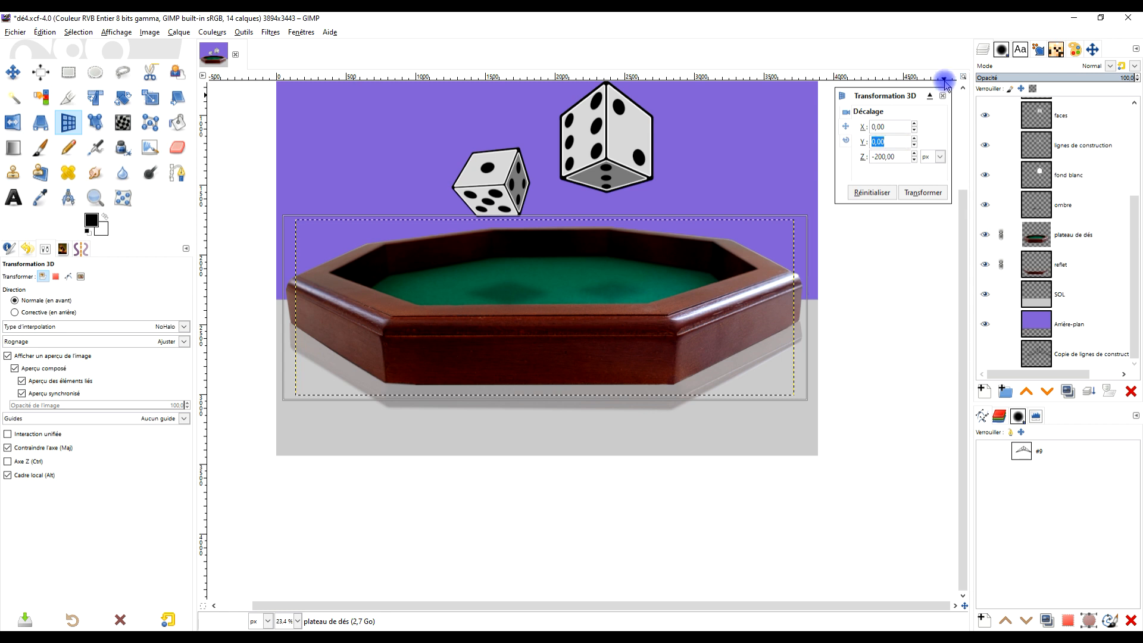
type("200")
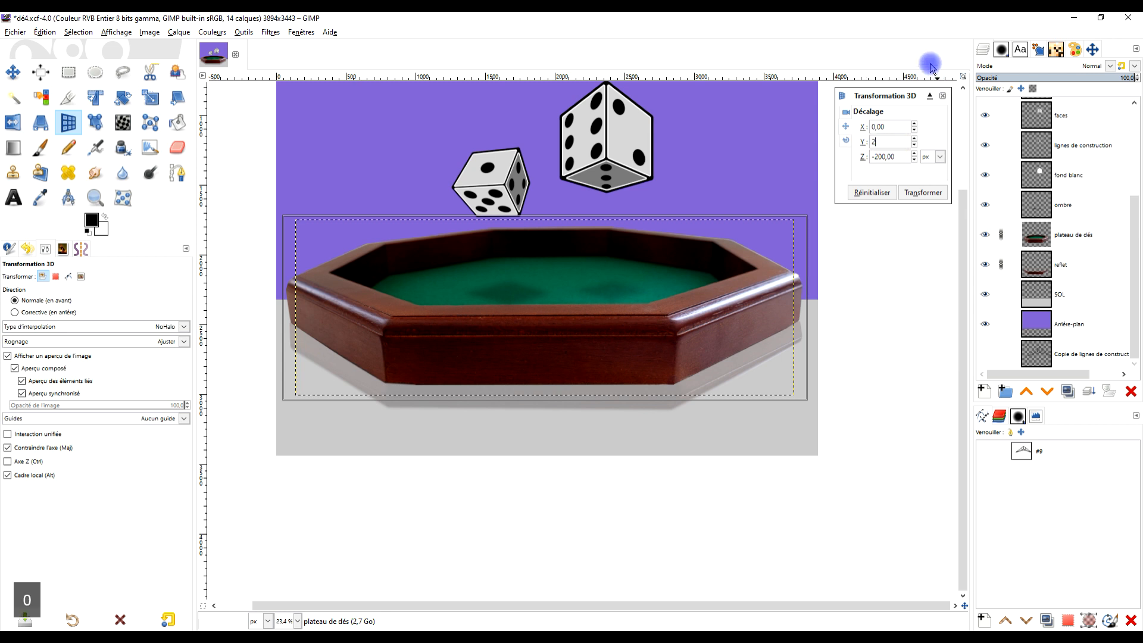
key("Return")
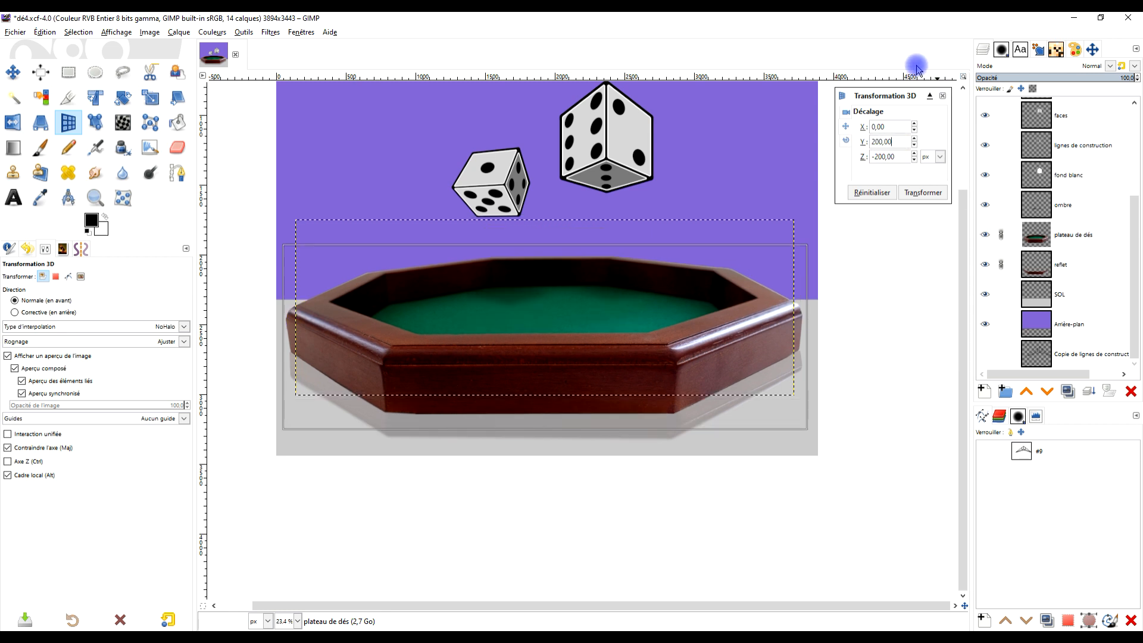
triple_click(898, 144)
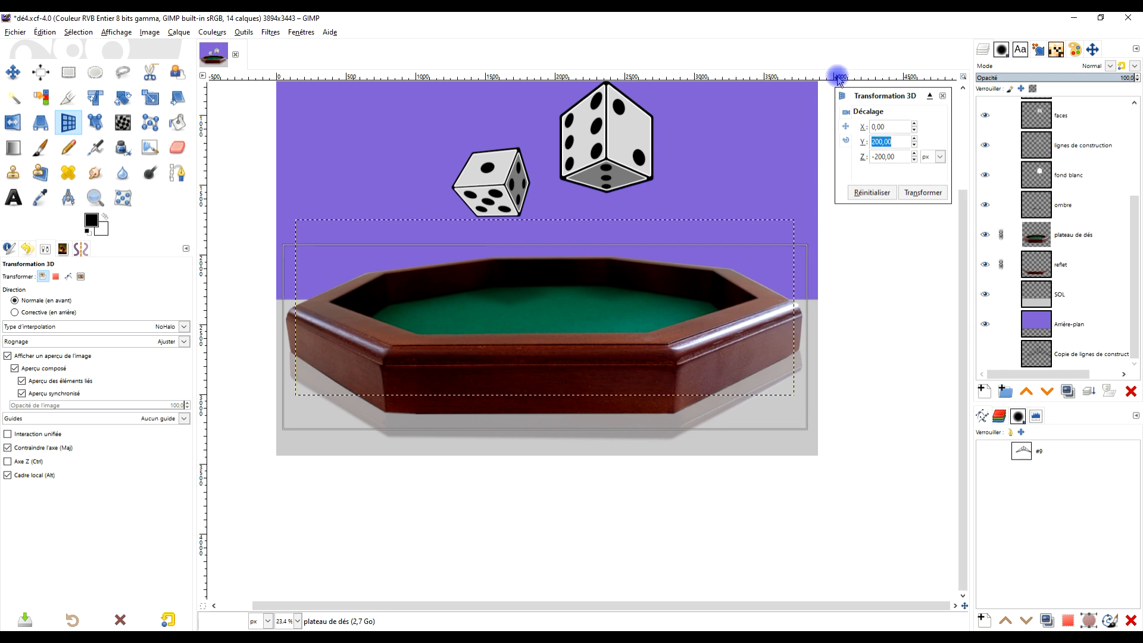
type("100")
key("Return")
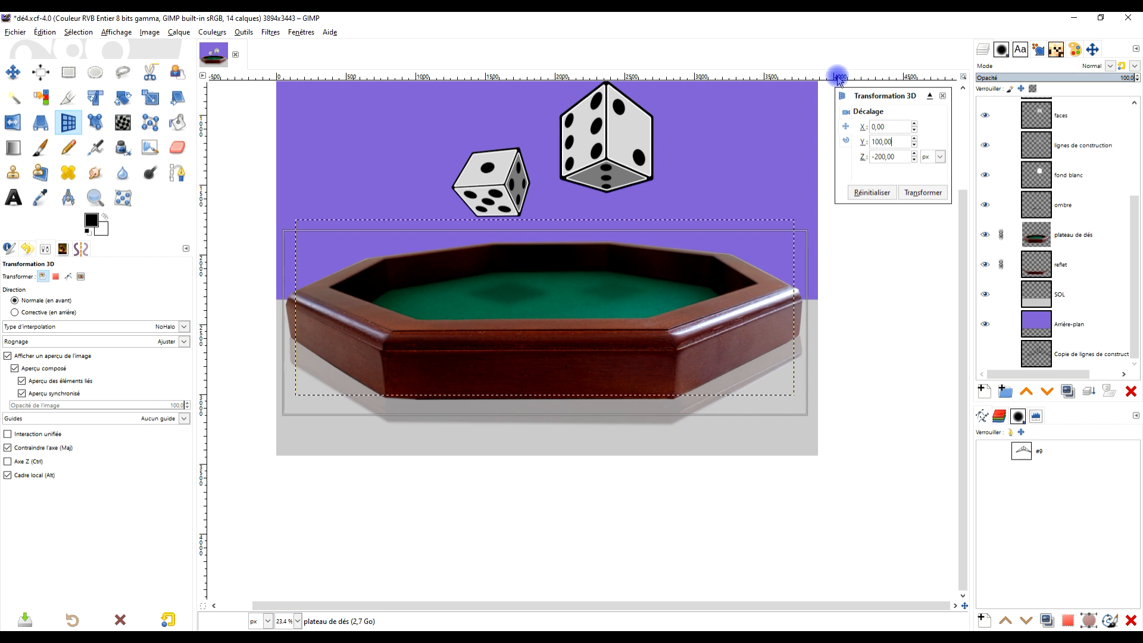
triple_click(895, 143)
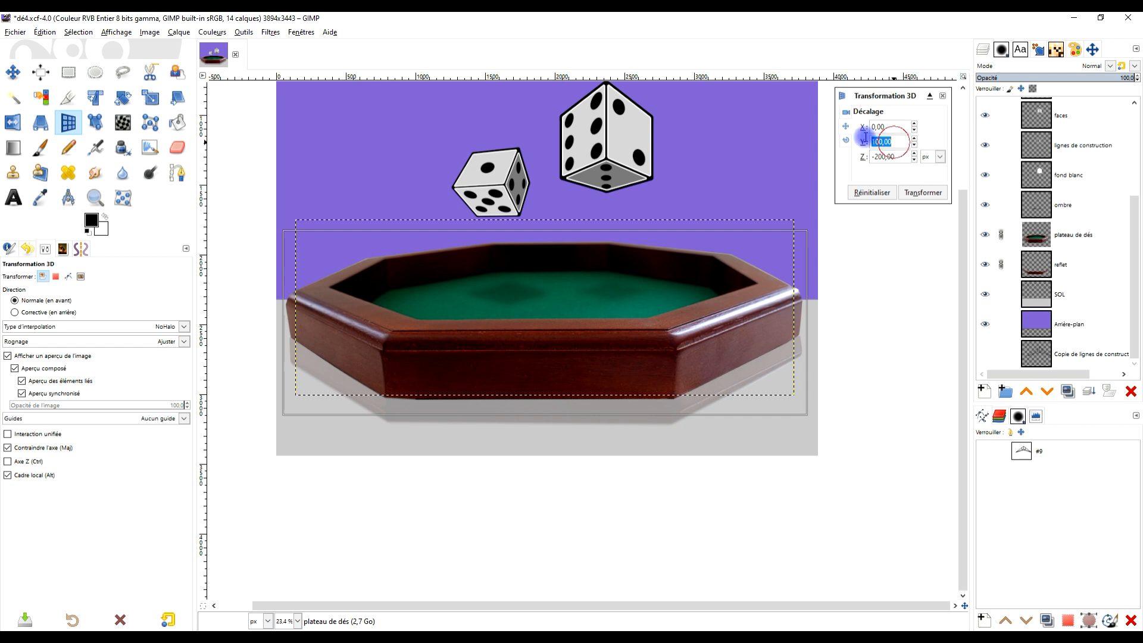
type("75")
key("Return")
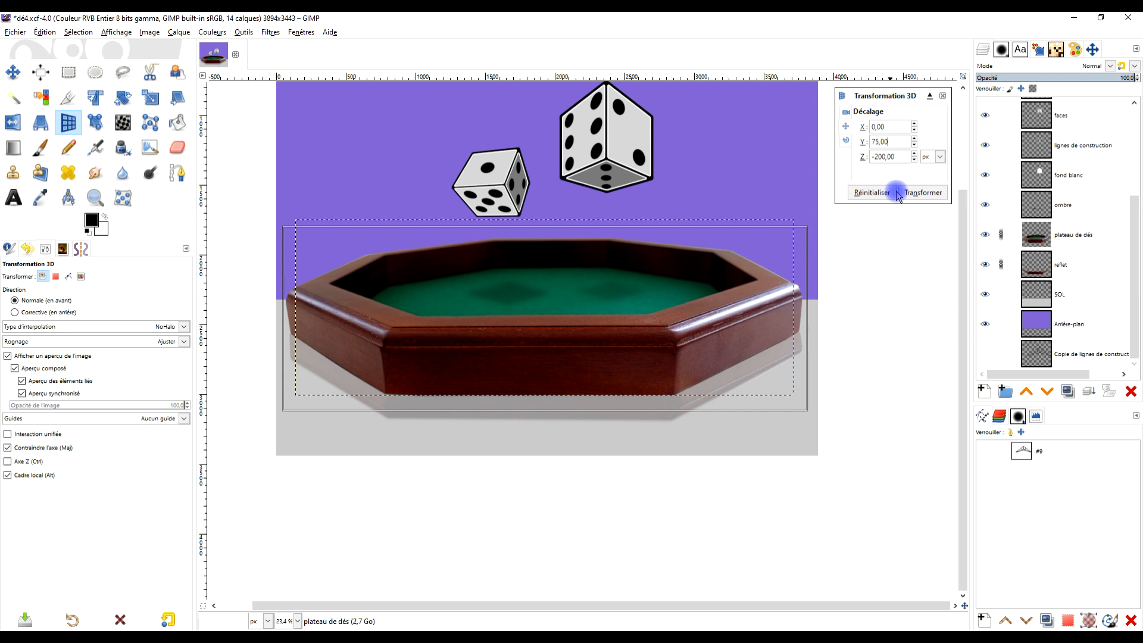
left_click(920, 191)
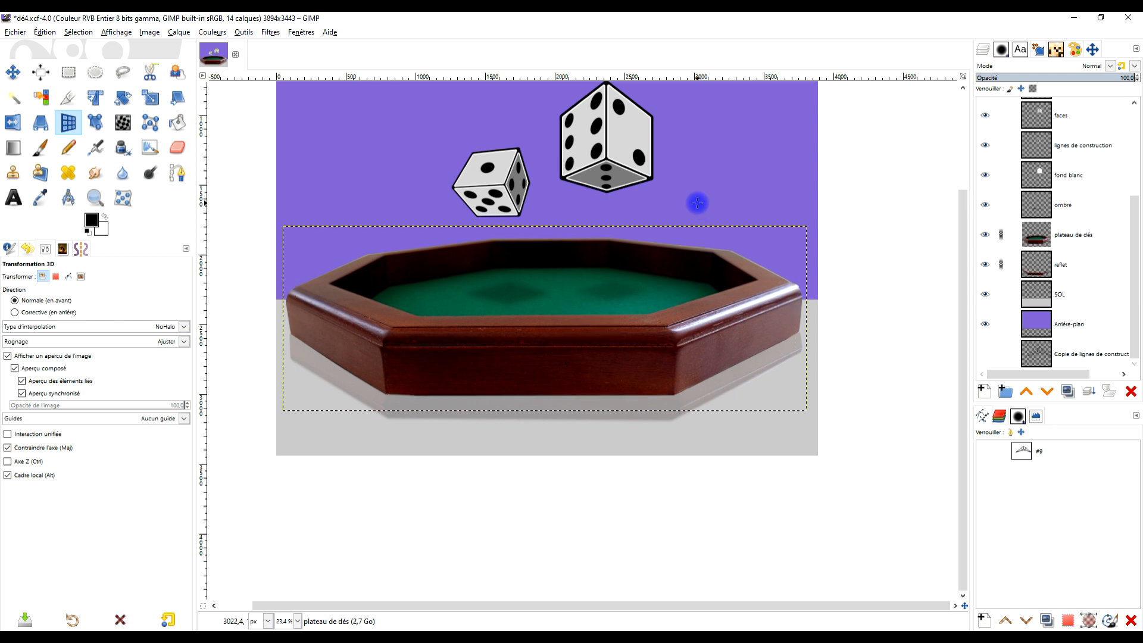
- Resize the plateau de dés layer to the image dimensions
right_click(1025, 246)
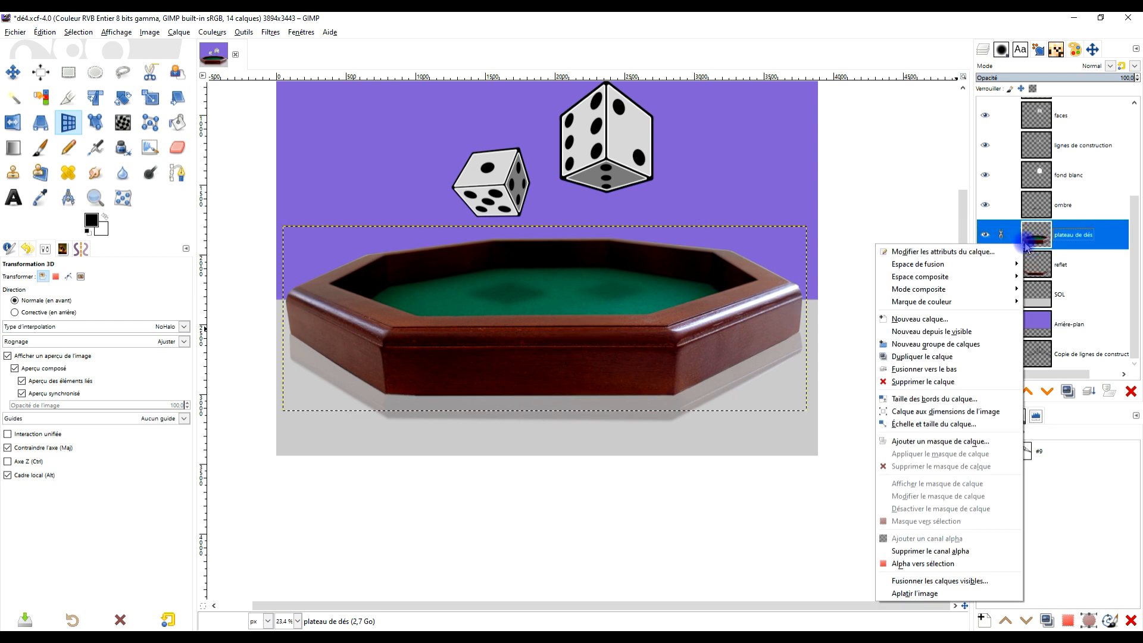
left_click(1007, 411)
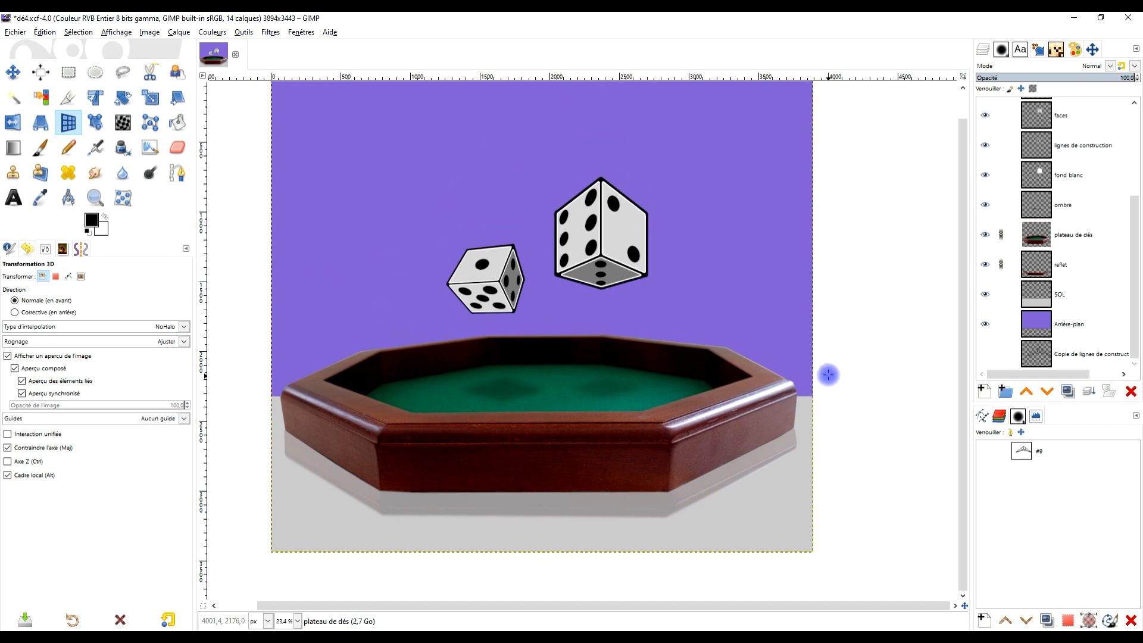
scroll(614, 383, "down", 2, "ctrl")
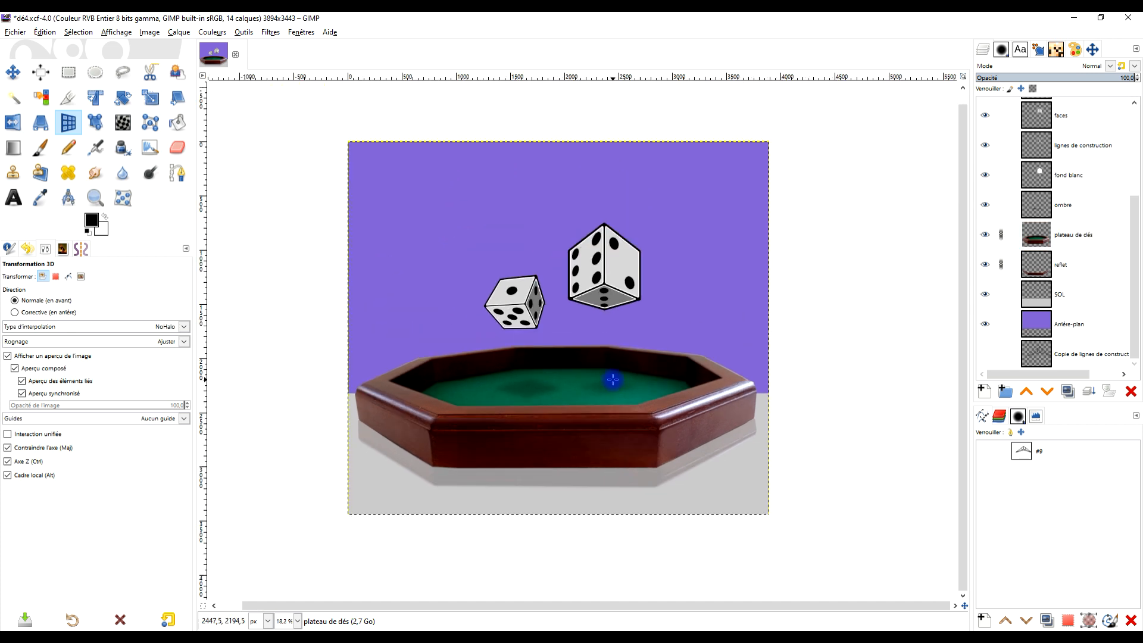
scroll(613, 379, "up", 1, "ctrl")
scroll(613, 379, "down", 1, "ctrl")
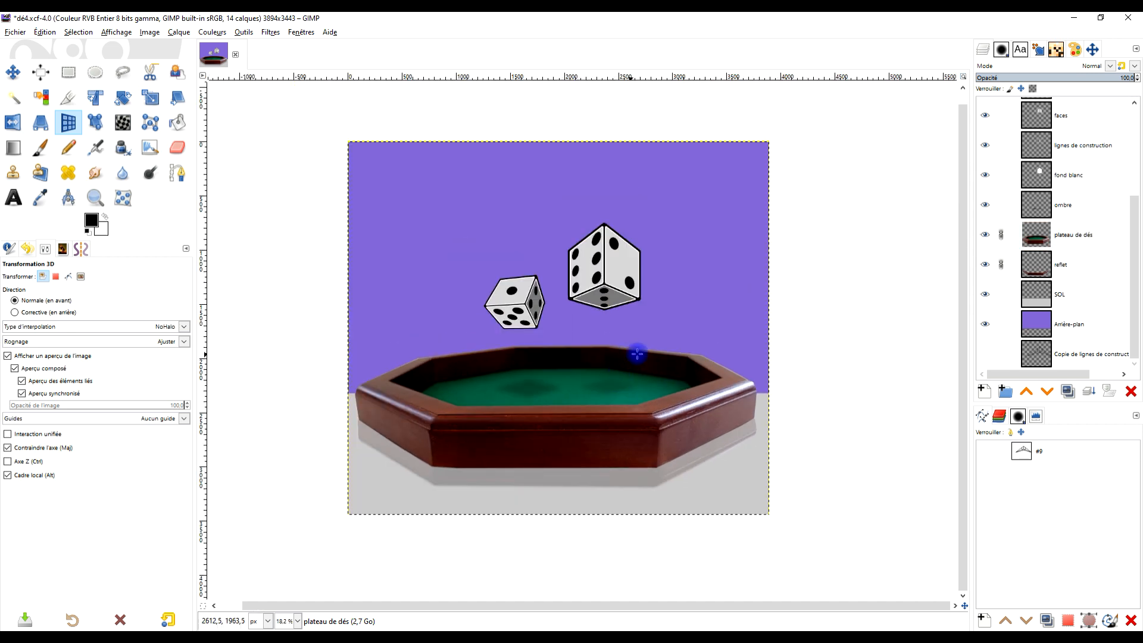
- Unlink the tray and reflection layers and shift the ombre layer slightly down and left on the green felt
left_click(1006, 236)
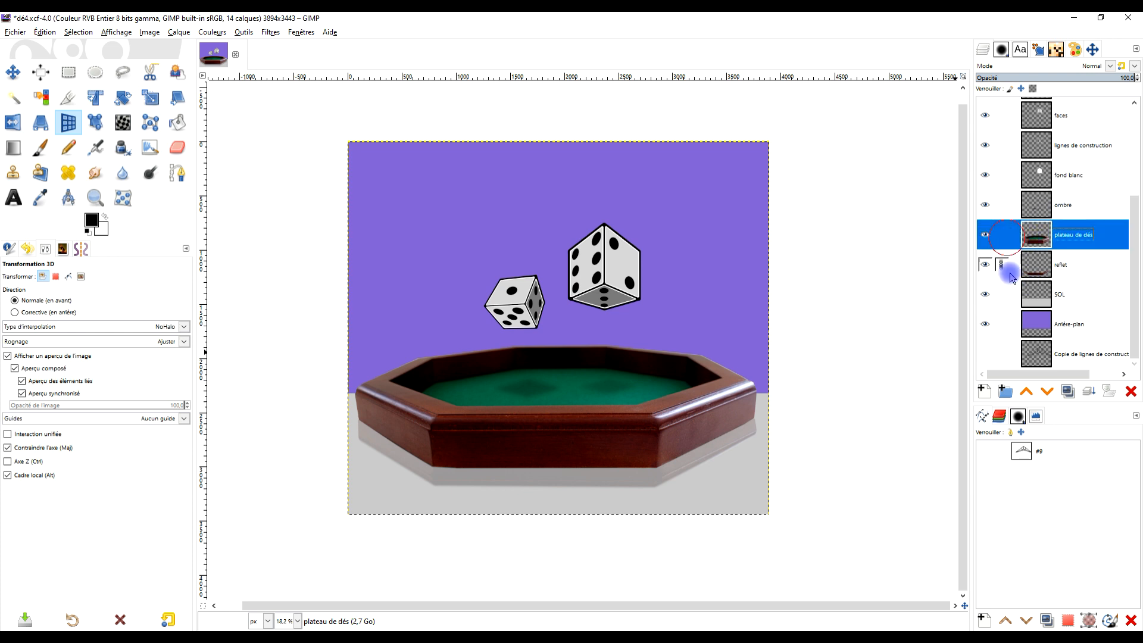
left_click(1006, 205)
left_click(13, 72)
left_click_drag(625, 398, 622, 405)
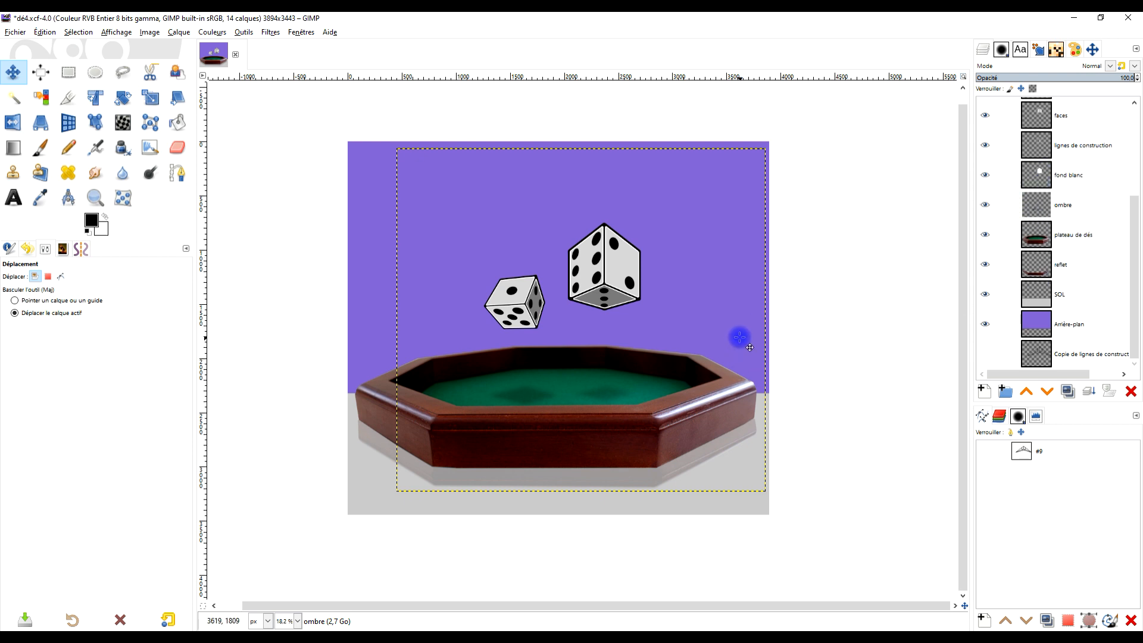
scroll(754, 300, "up", 2)
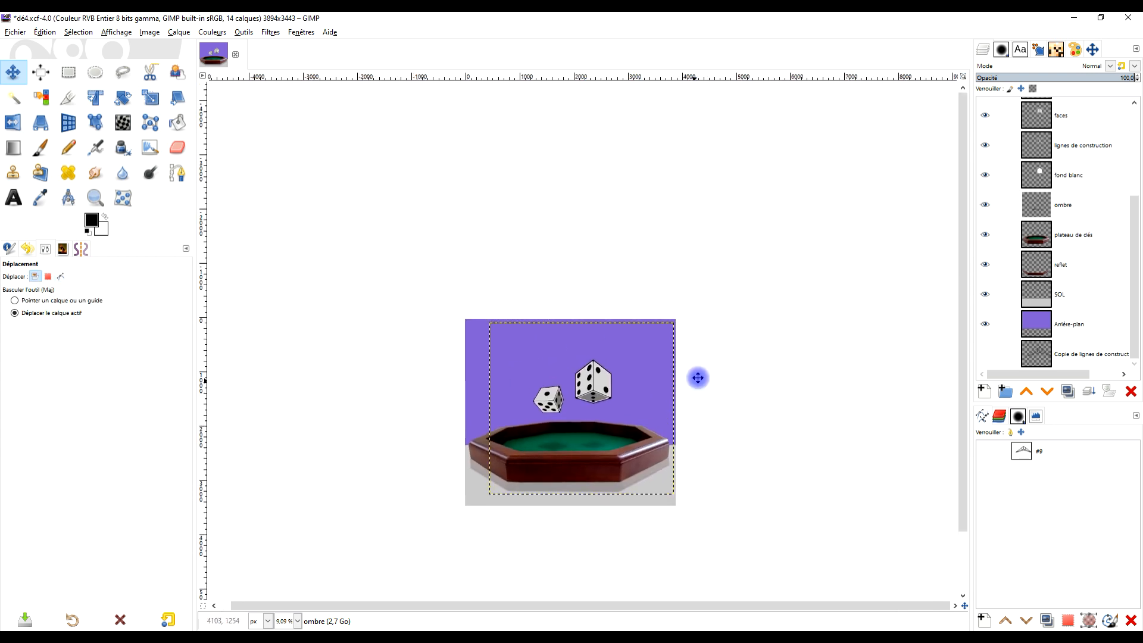
scroll(671, 377, "up", 1)
- Resize the ombre layer to the image dimensions
right_click(1036, 208)
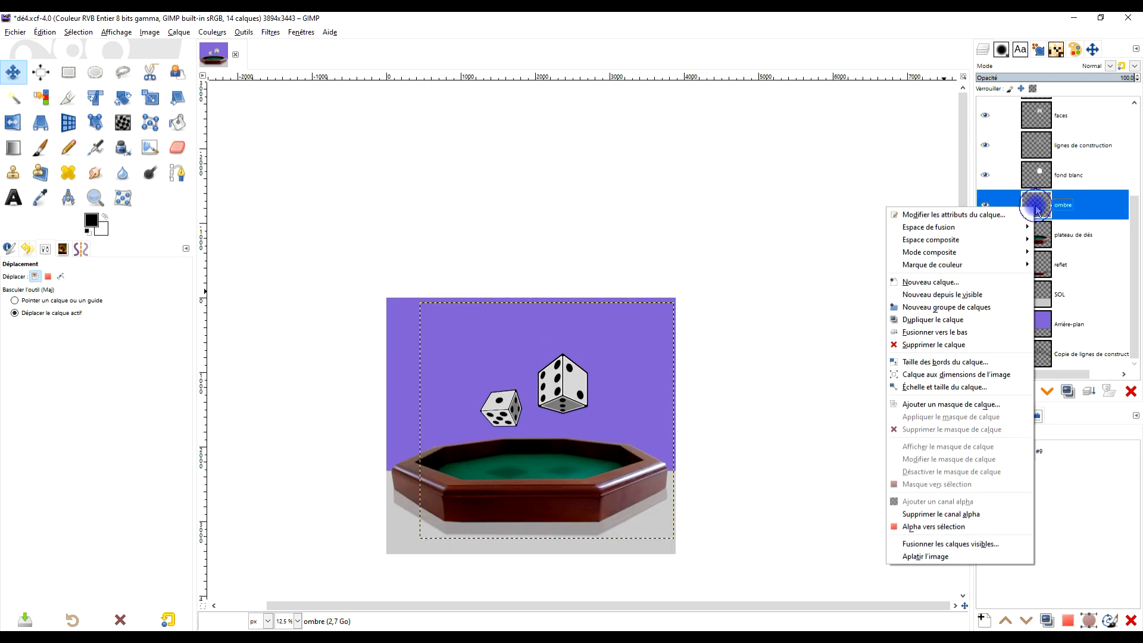
left_click(1001, 373)
scroll(513, 435, "up", 1)
left_click_drag(592, 448, 642, 359)
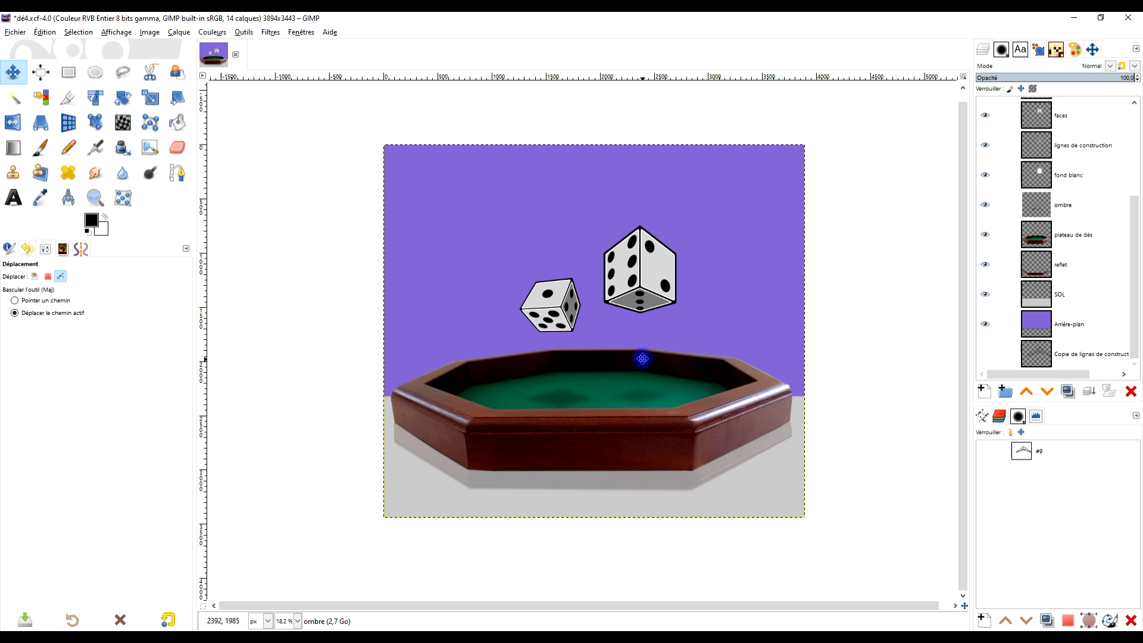
- Link the 3 points, 2 points, 6 points and faces layers of the larger die
scroll(665, 309, "up", 1)
left_click_drag(666, 310, 693, 344)
scroll(1078, 196, "up", 5)
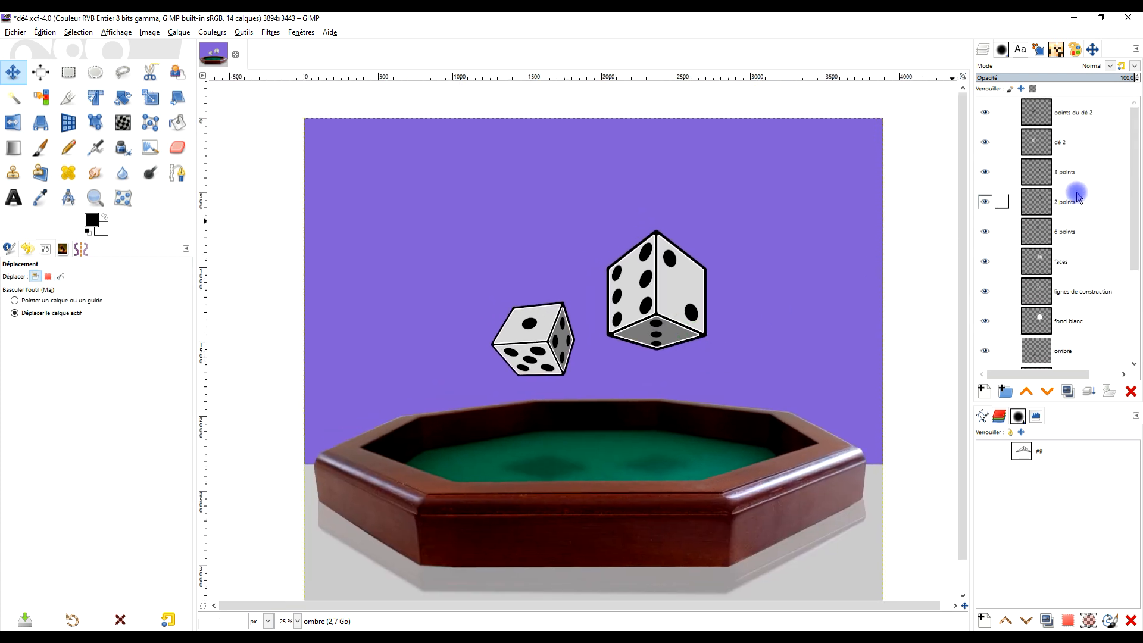
scroll(771, 318, "down", 1)
scroll(773, 318, "up", 1)
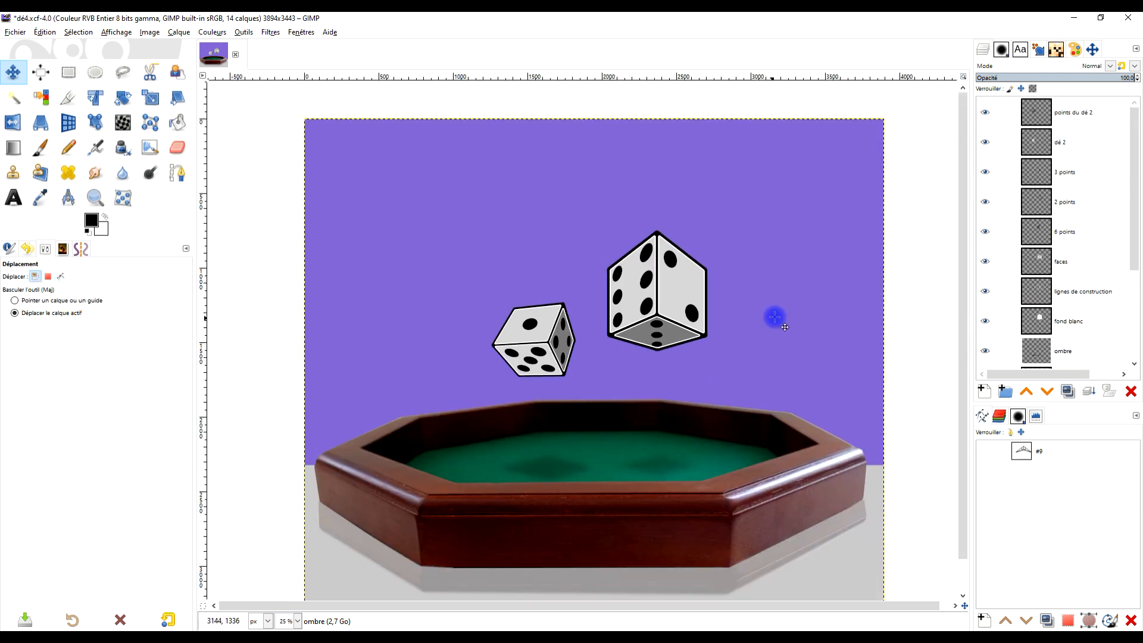
left_click(1002, 172, "shift")
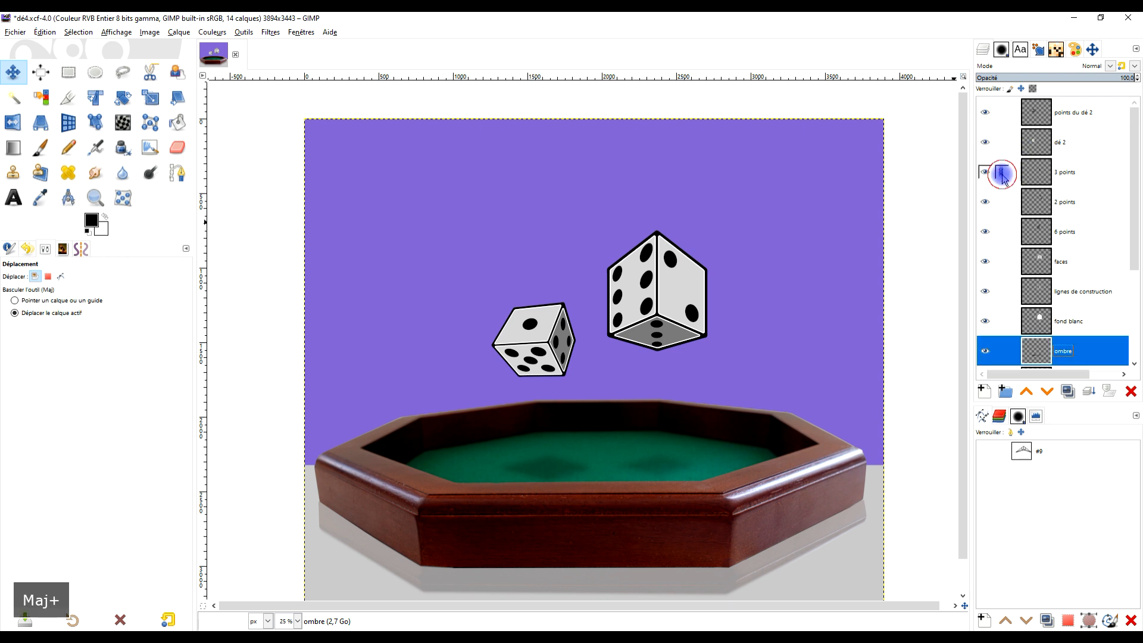
left_click(1002, 173, "shift")
left_click(1002, 203)
left_click(1002, 232)
scroll(1024, 239, "down", 2)
scroll(1039, 228, "up", 2)
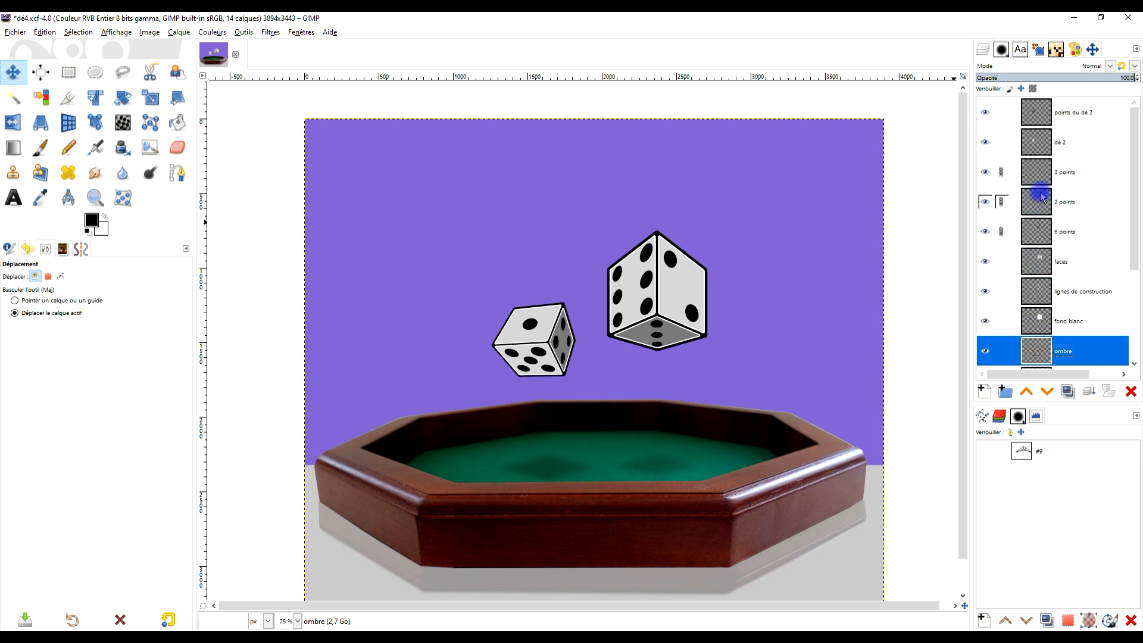
left_click(1002, 262)
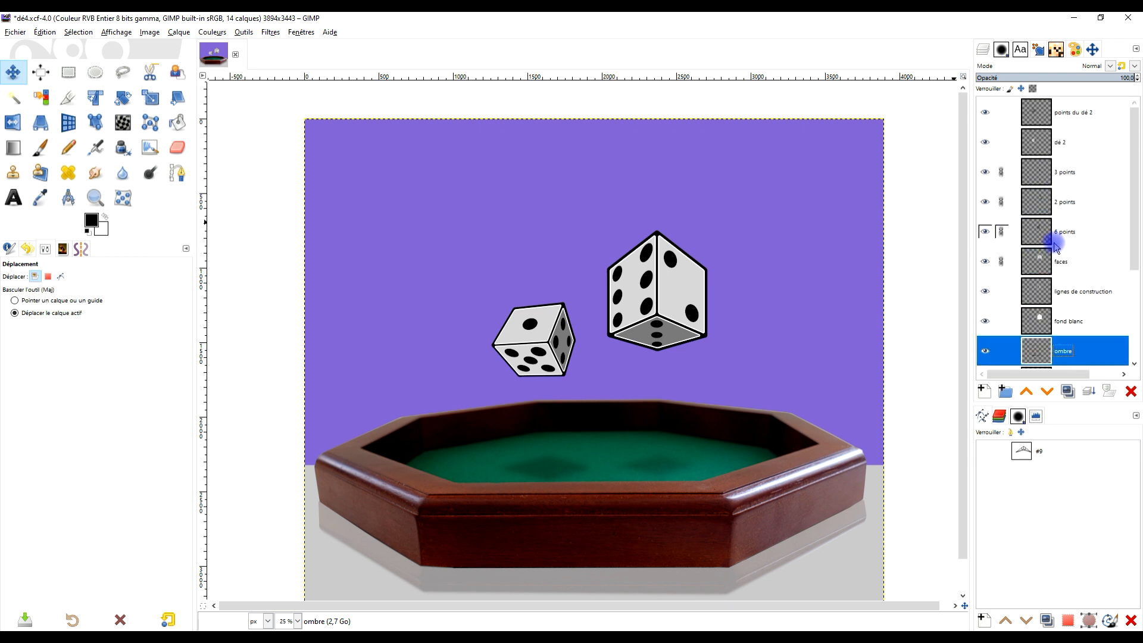
- Frame the whole image with the Zoom tool and examine the placement of the dice, tray, shadows and floor reflection
scroll(872, 299, "down", 1)
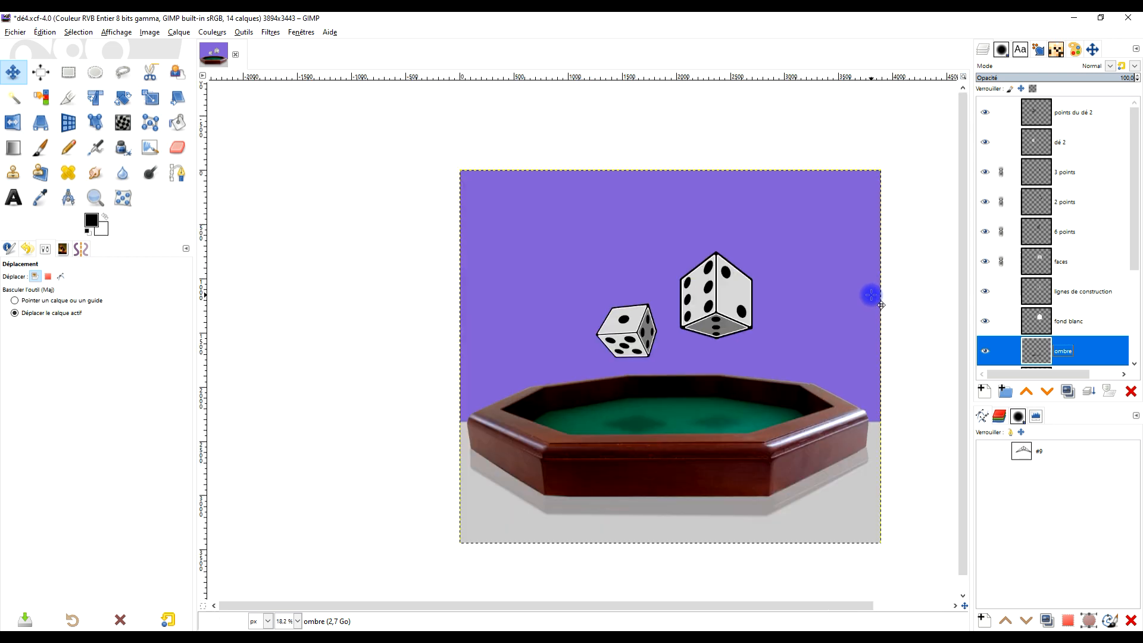
left_click(95, 197)
left_click_drag(398, 163, 858, 565)
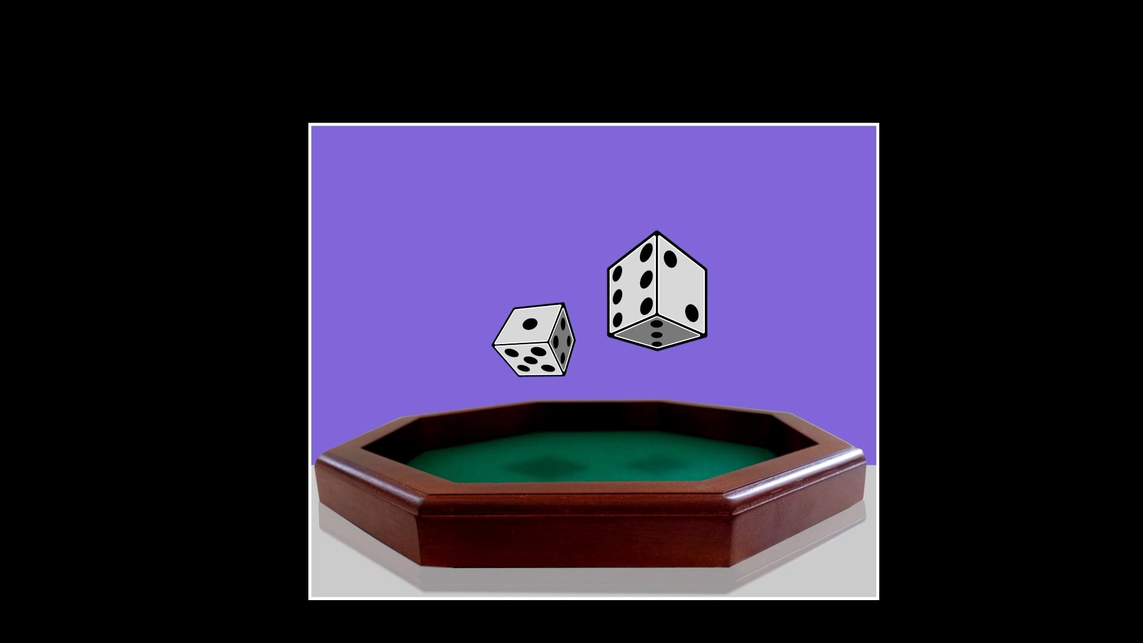
scroll(873, 298, "down", 2)
scroll(869, 296, "up", 1)
left_click_drag(872, 307, 824, 302)
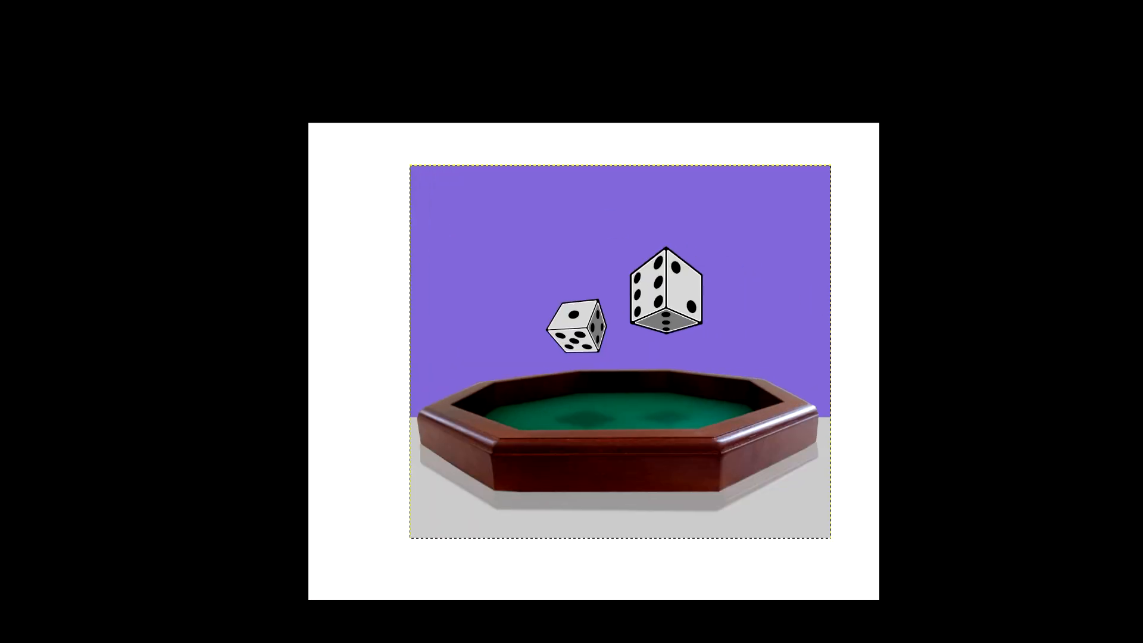
left_click_drag(391, 156, 855, 562)
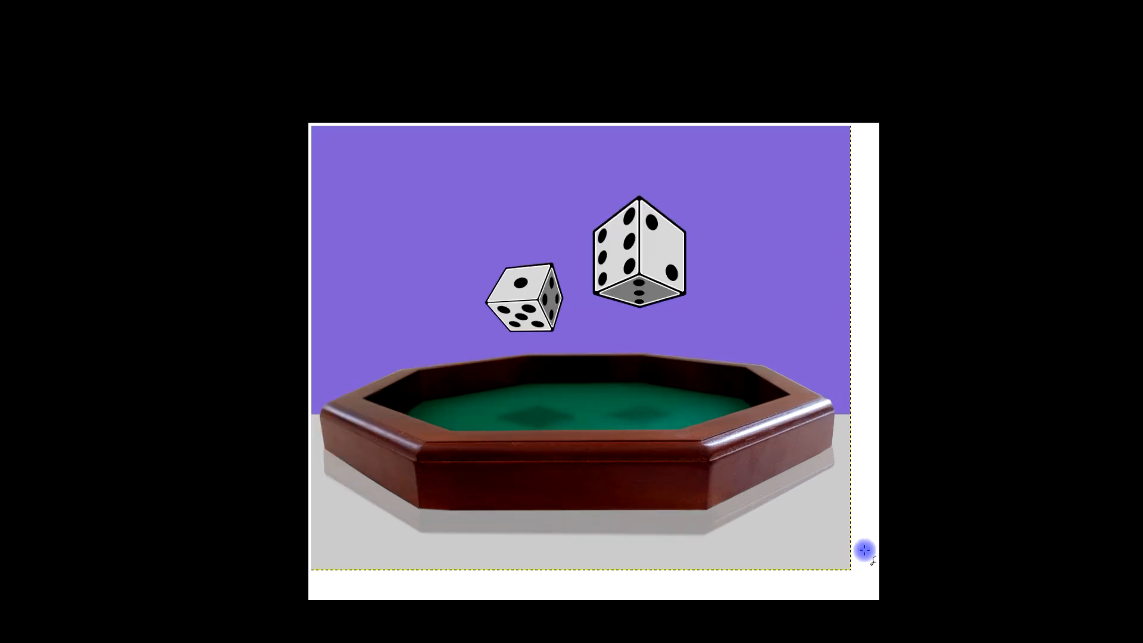